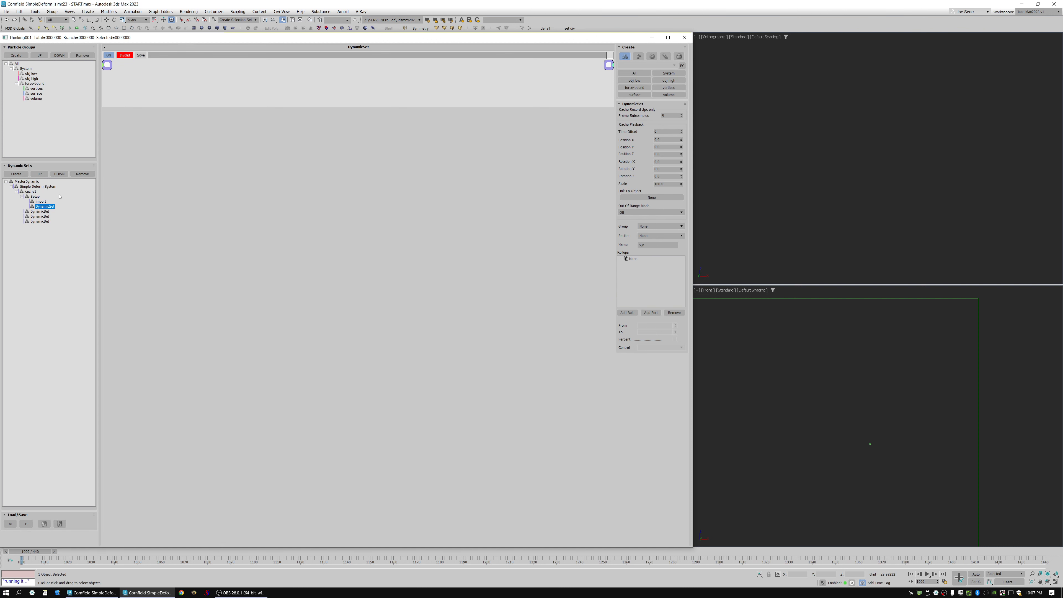
Close the particle editor with the import set active, and hide and collapse the Utilities layer
left_click(41, 201)
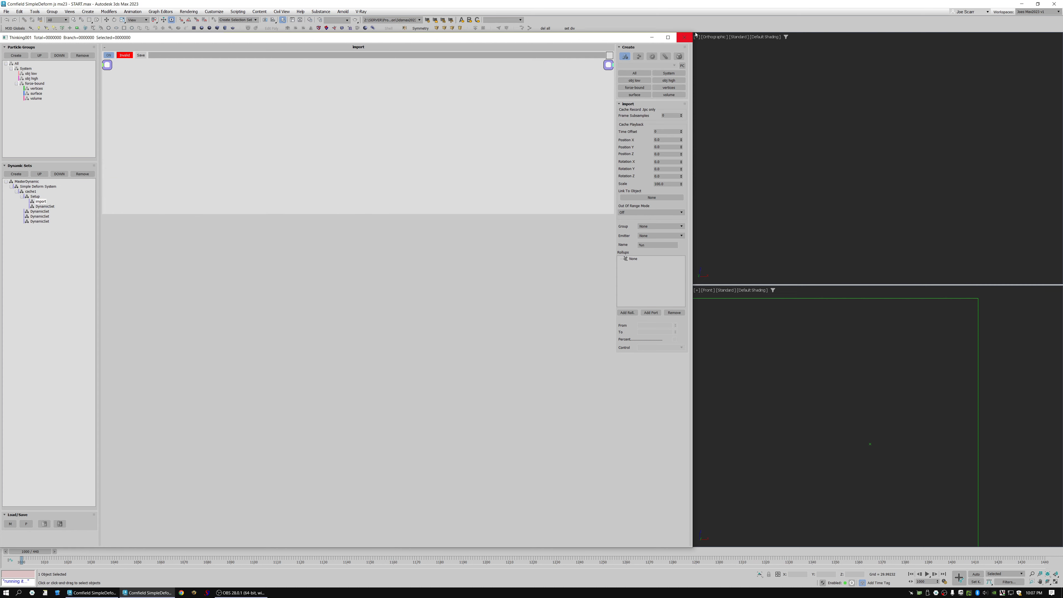
left_click(685, 39)
left_click(188, 115)
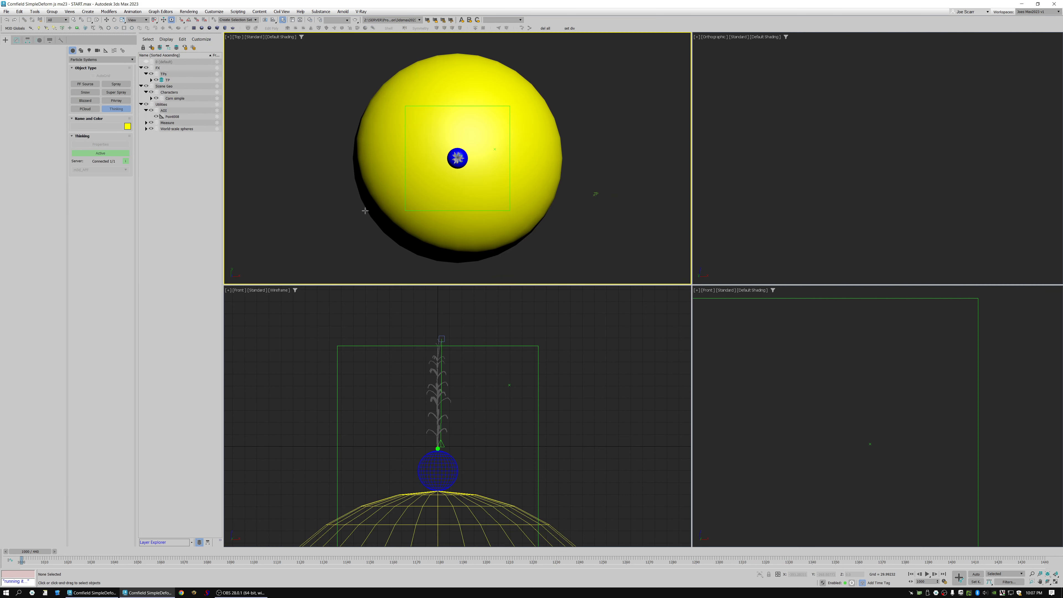
left_click(146, 104)
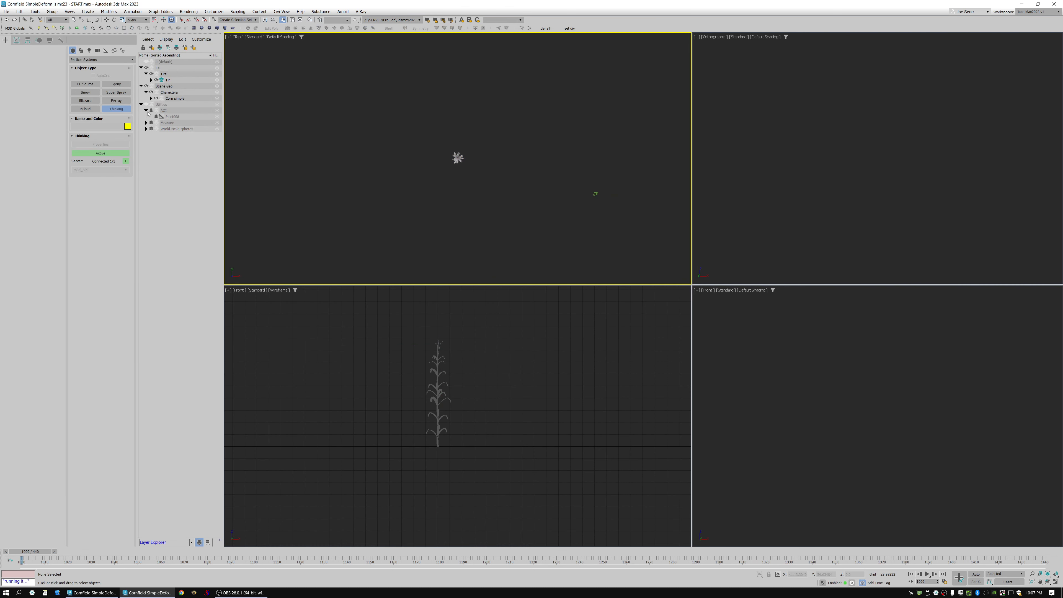
left_click(141, 104)
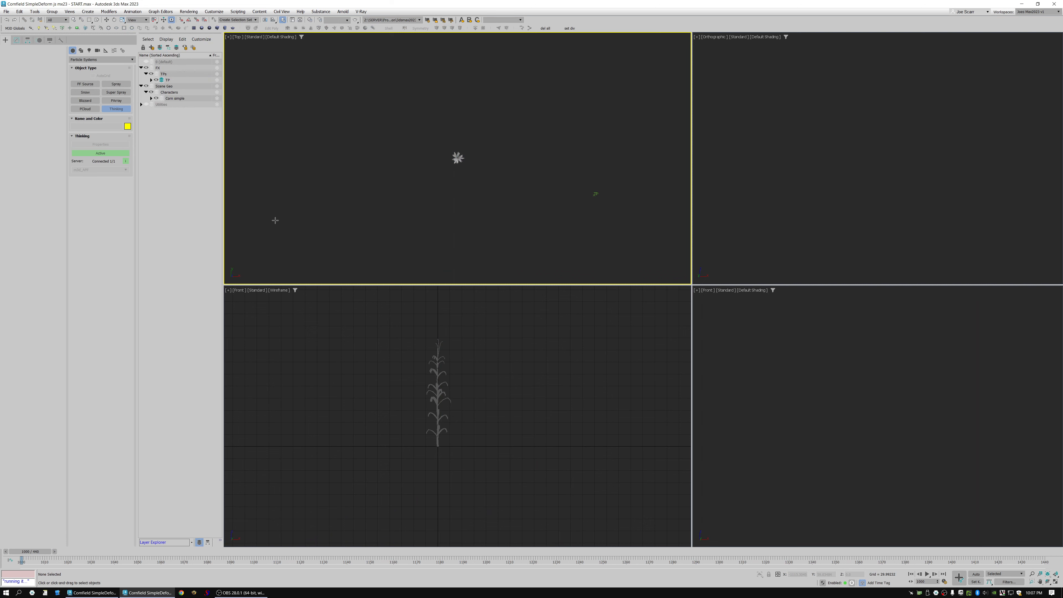
Select the Corn simple object in the wireframe front view and display it shaded with edged faces
left_click(500, 352)
scroll(444, 368, "up", 5)
right_click(470, 375)
left_click(446, 388)
key("F3")
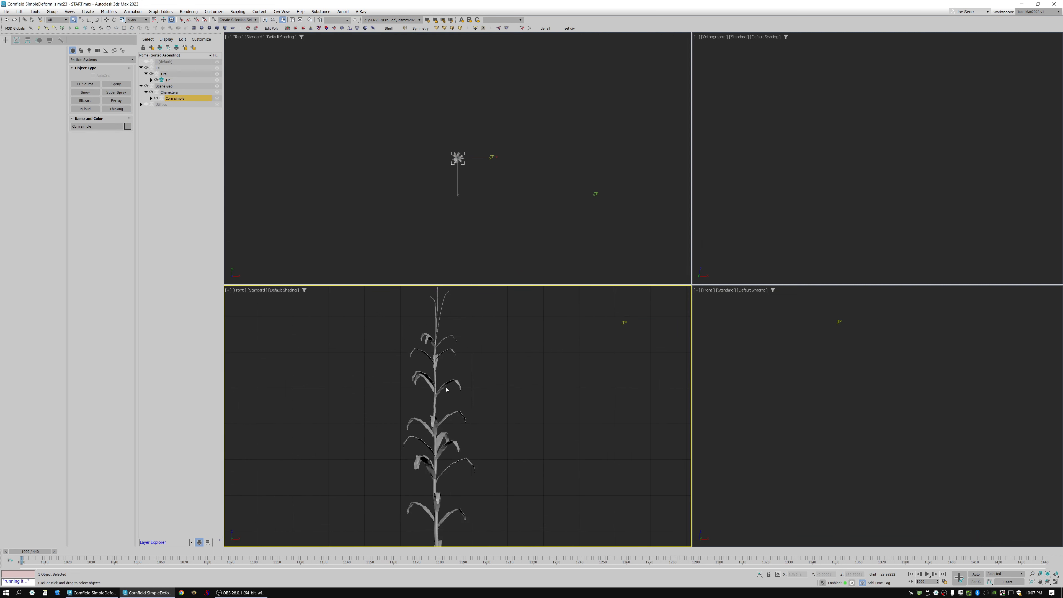
scroll(446, 390, "up", 8)
key("F4")
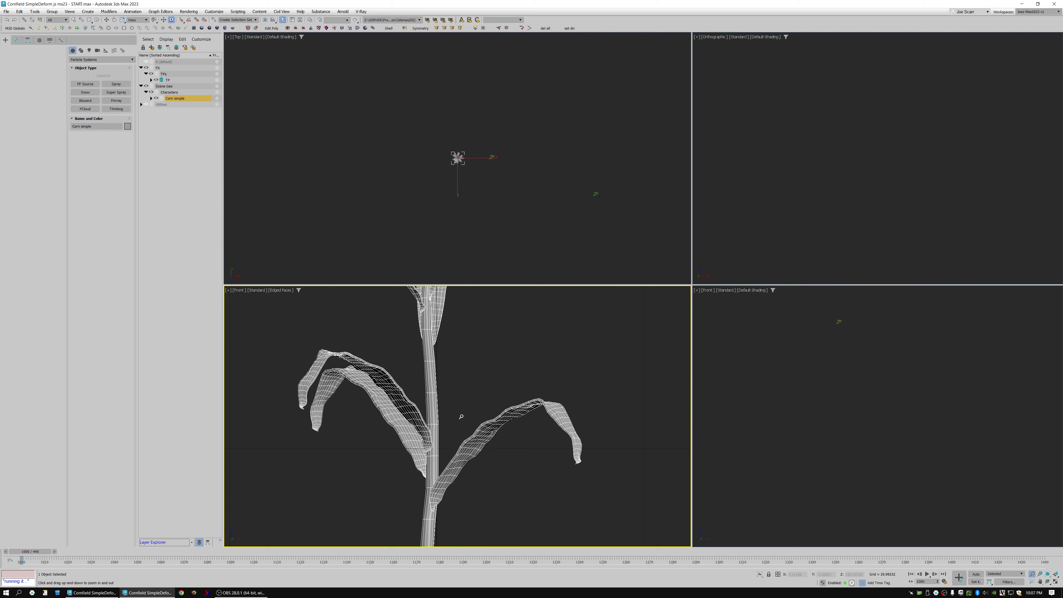
right_click(482, 442)
Select a single leaf of the corn mesh as an element, examine where it meets the stalk, and deselect the plant
left_click(17, 40)
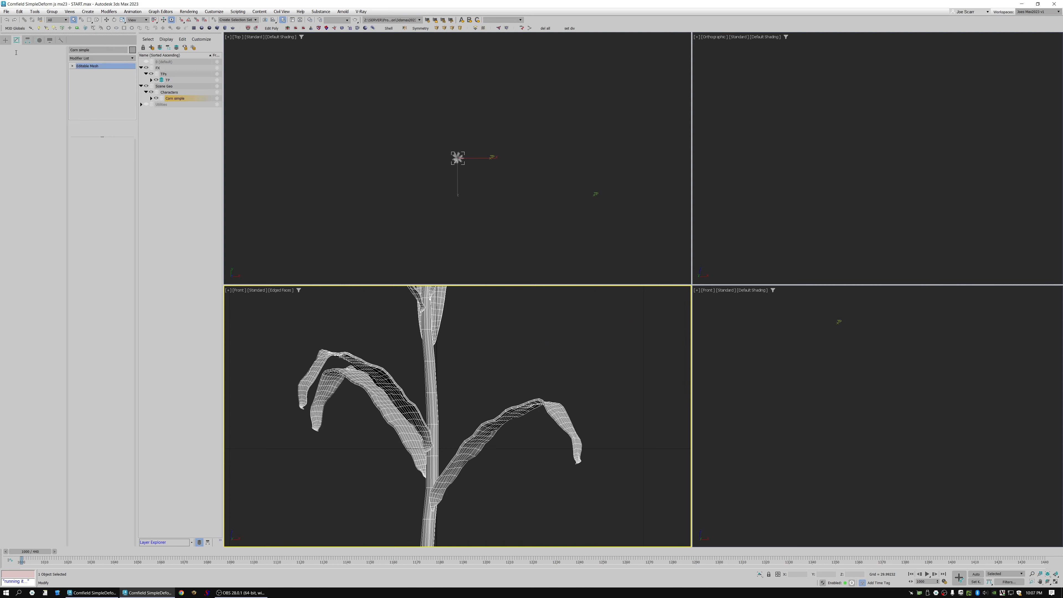
left_click(115, 153)
left_click(482, 410)
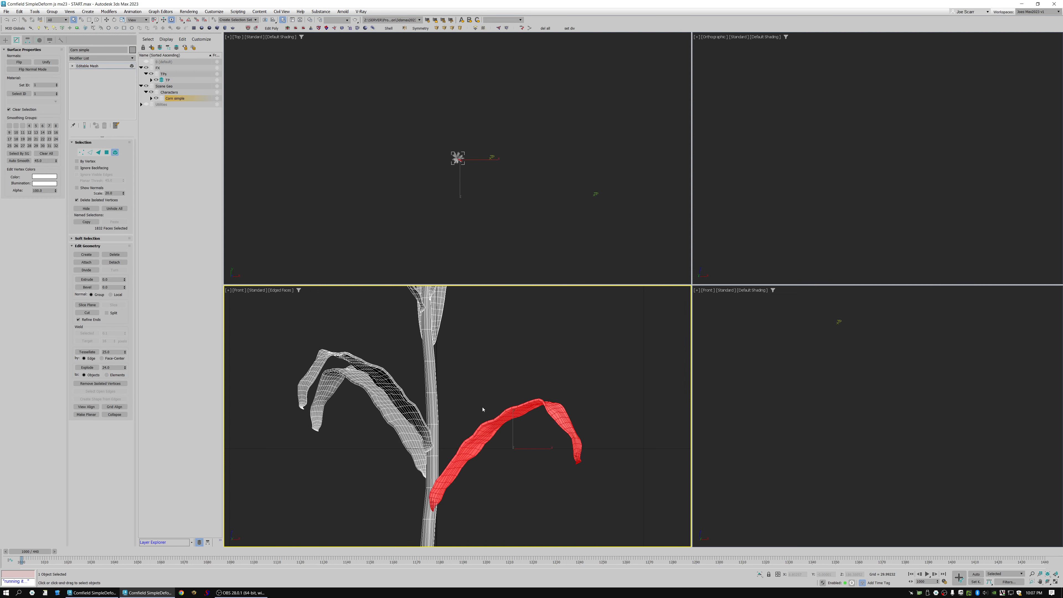
key("alt+z")
left_click_drag(469, 422, 469, 458)
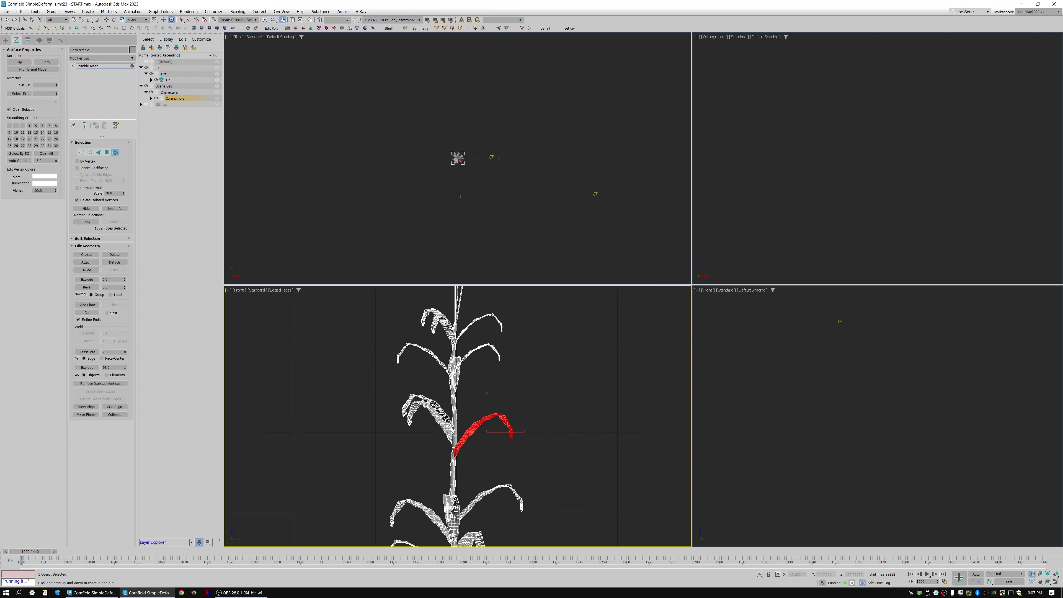
scroll(457, 457, "up", 8)
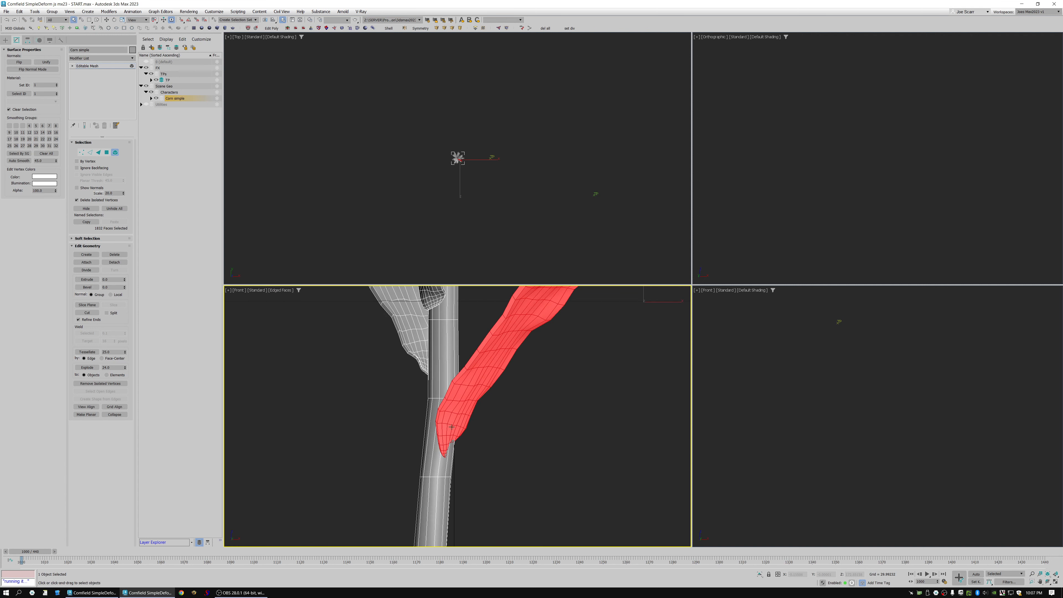
middle_click_drag(438, 410, 443, 449, "ctrl+alt")
scroll(462, 480, "up", 2)
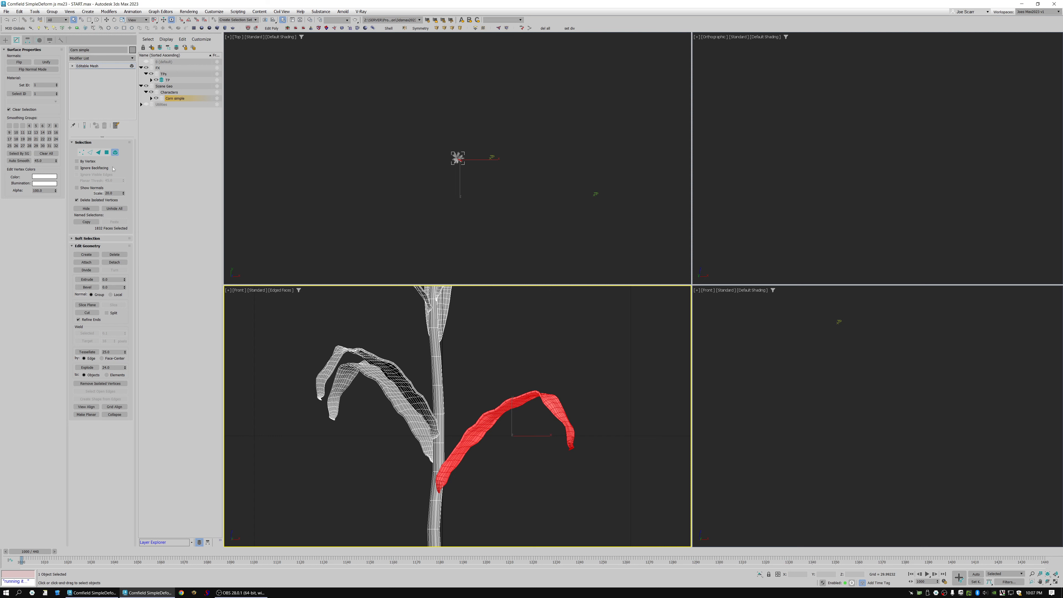
left_click(114, 152)
middle_click_drag(430, 412, 424, 388, "ctrl+alt")
left_click(480, 400)
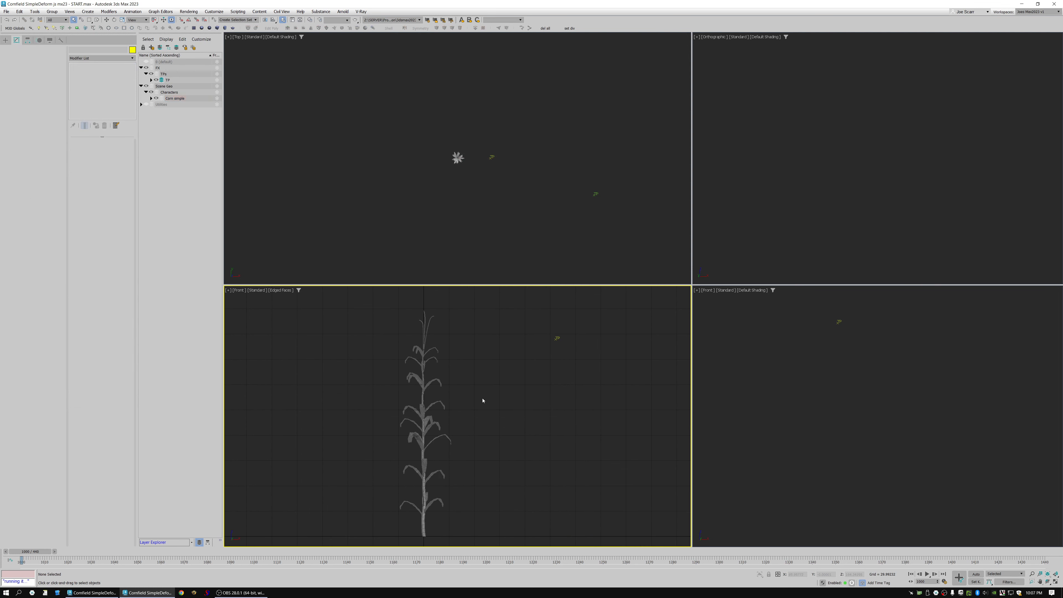
Reopen the particle editor and add an ObjToParticle operator to the import dynamic set
key("ctrl+grave")
right_click(260, 112)
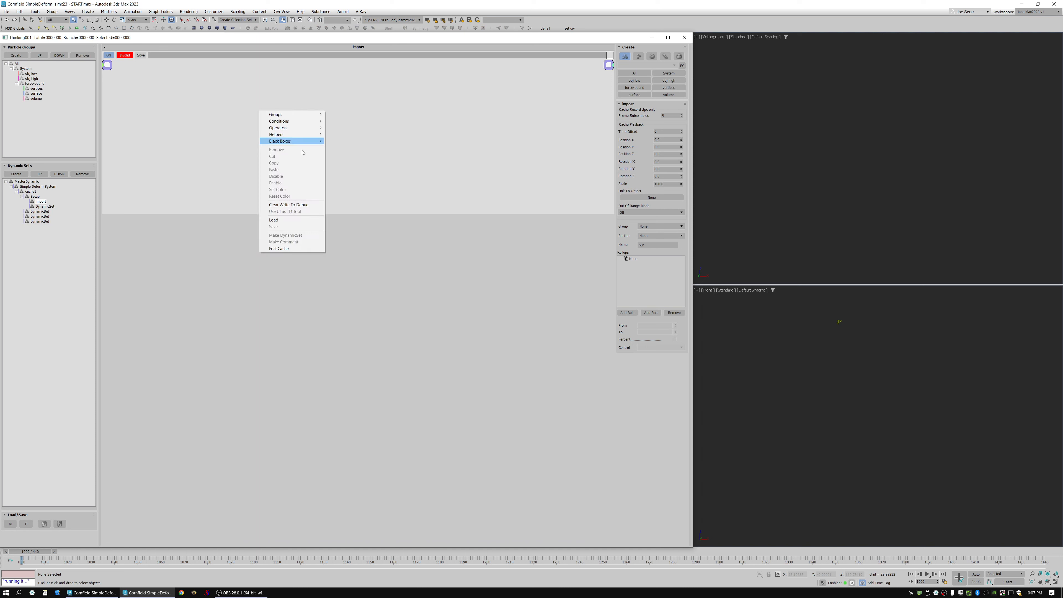
mouse_move(278, 127)
mouse_move(343, 141)
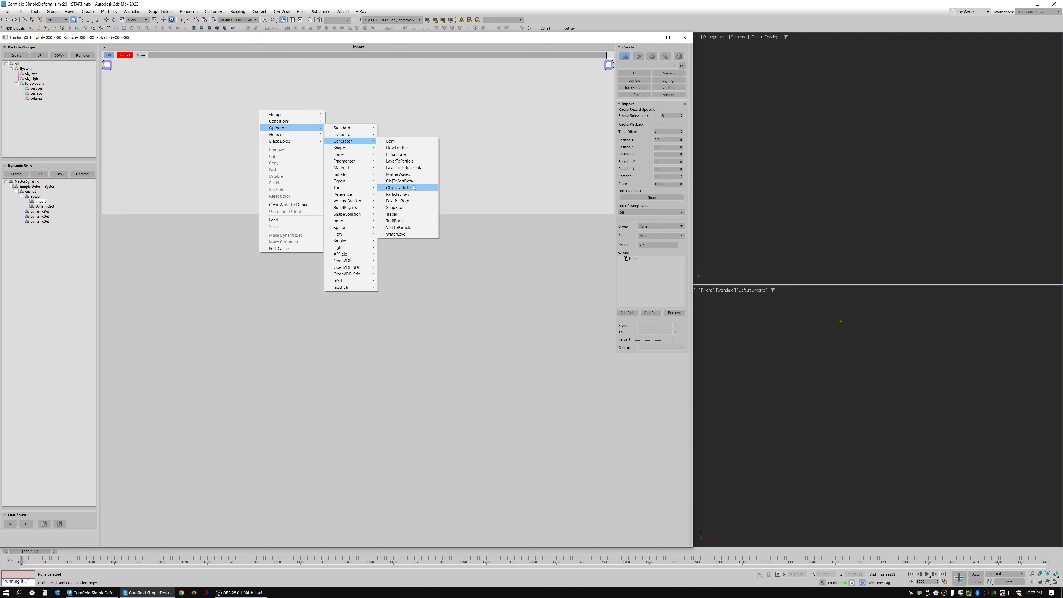
left_click(398, 188)
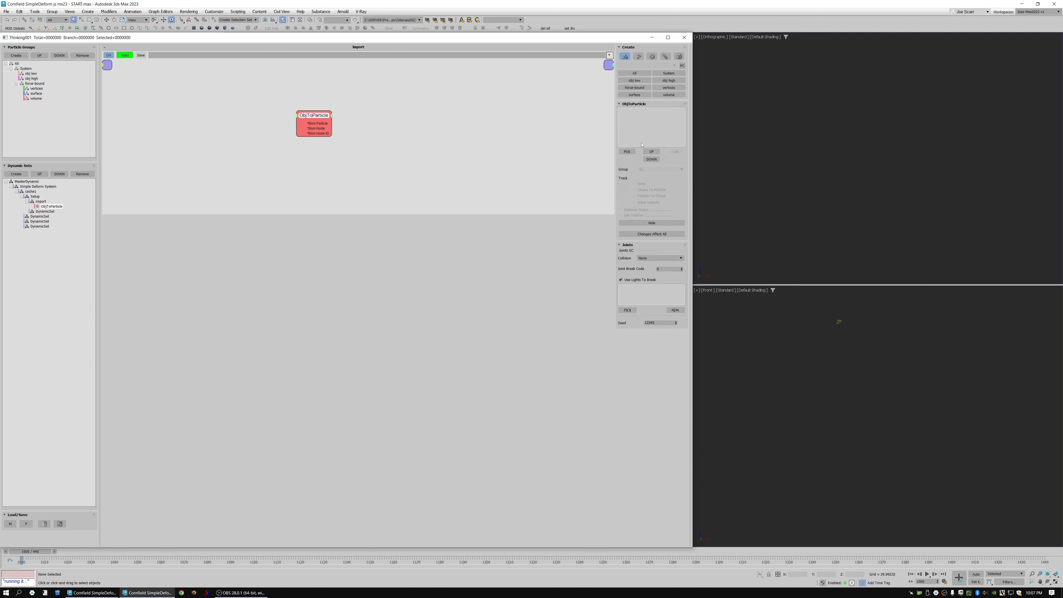
Load Corn simple into the ObjToParticle operator and assign it to the obj low group with Instance Shape enabled
left_click(626, 151)
key("h")
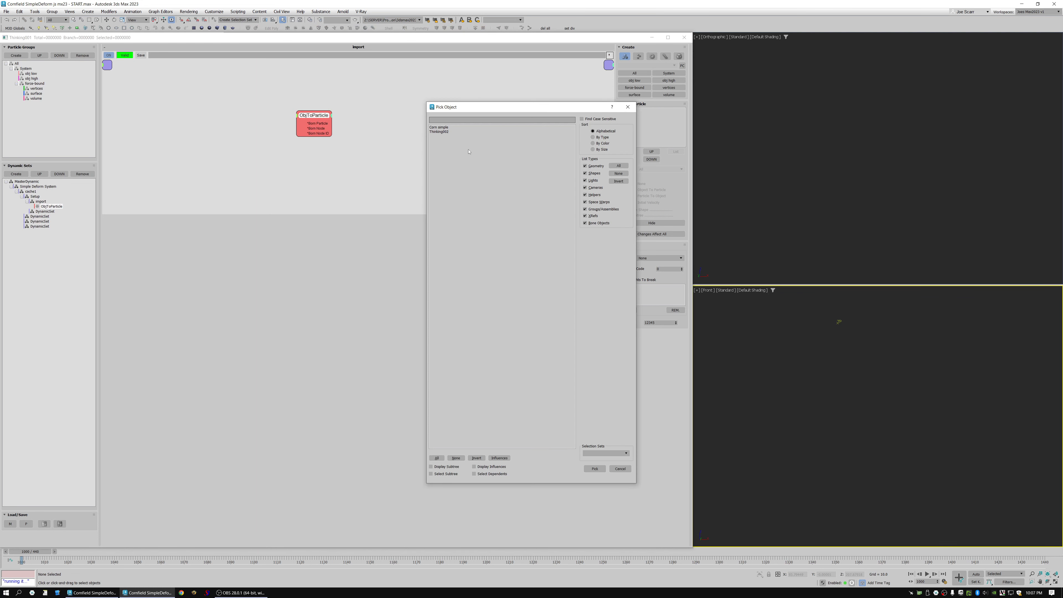
left_click(439, 128)
left_click(599, 470)
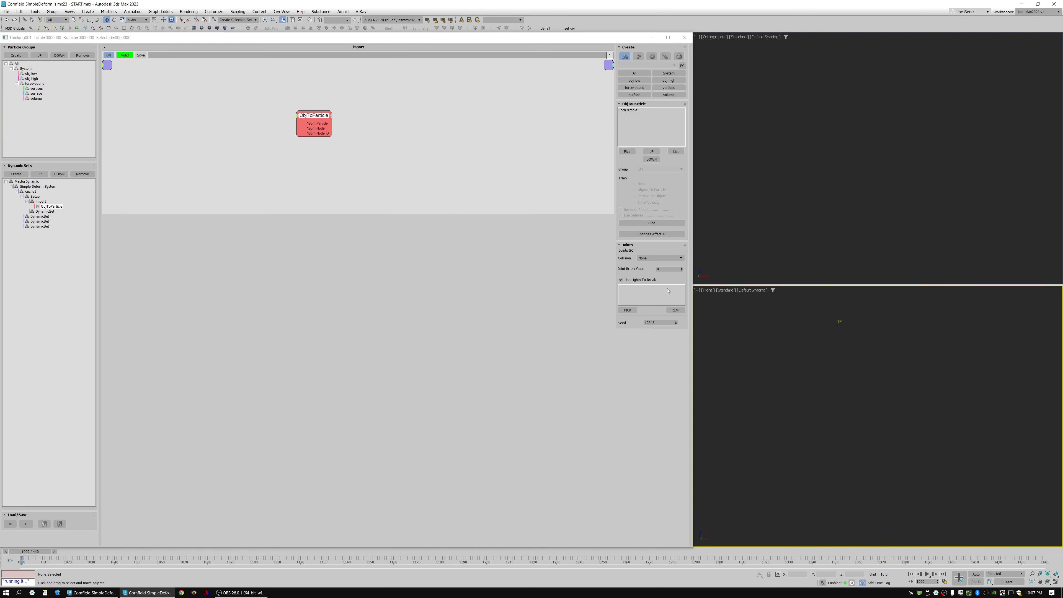
left_click(630, 110)
left_click(661, 169)
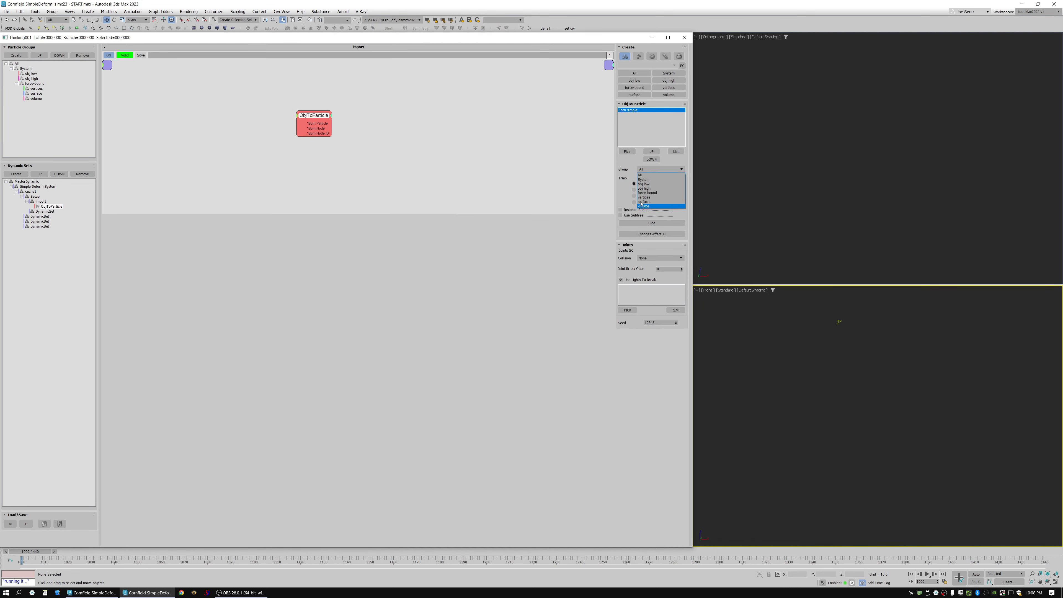
left_click(649, 186)
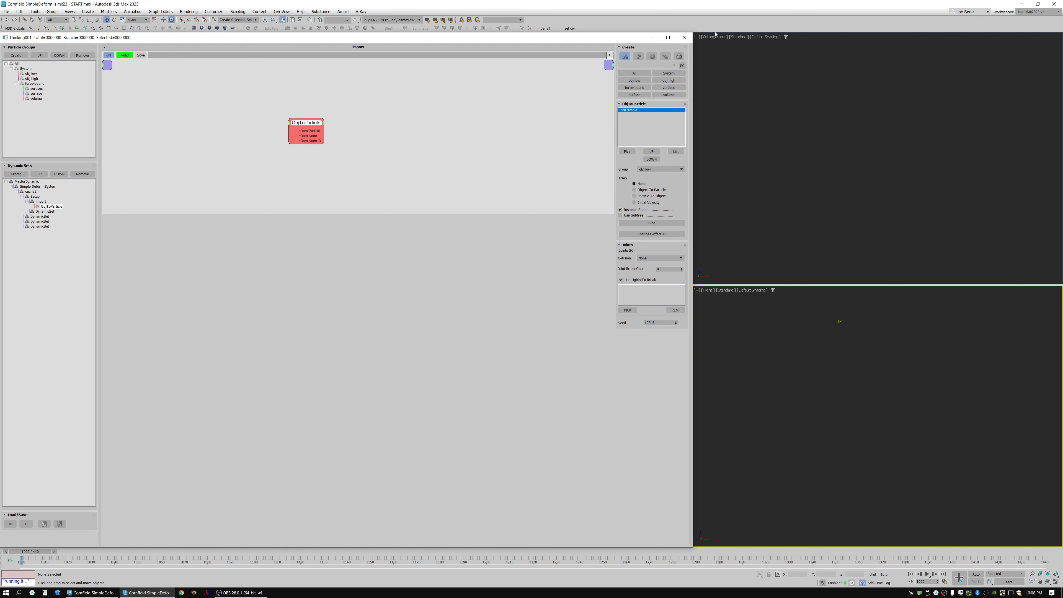
Set the master dynamic's simulation start to User Defined at frame 1001 and advance the timeline to frame 1001
left_click(26, 181)
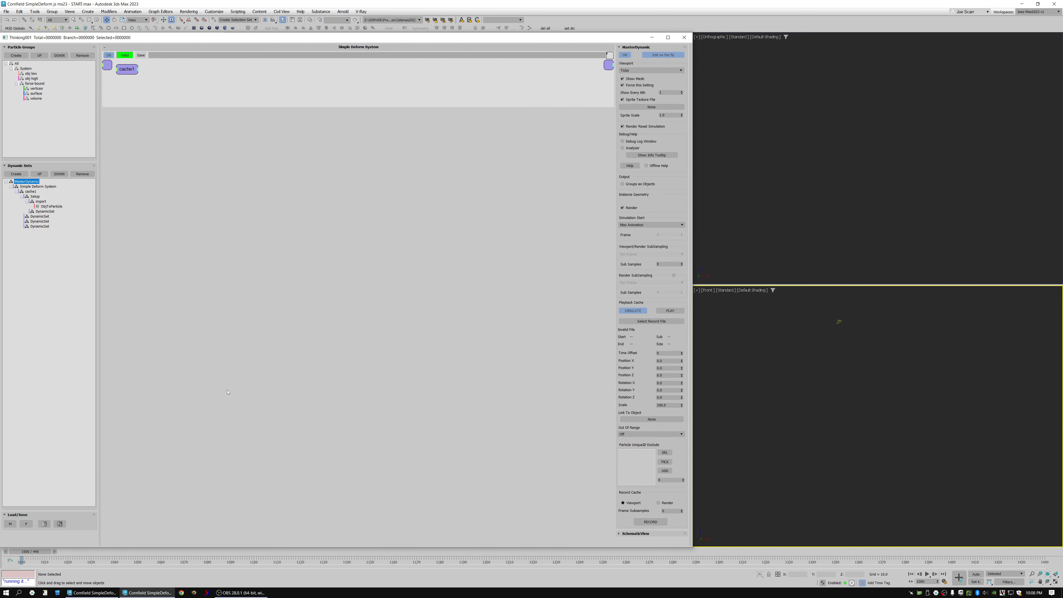
left_click(651, 225)
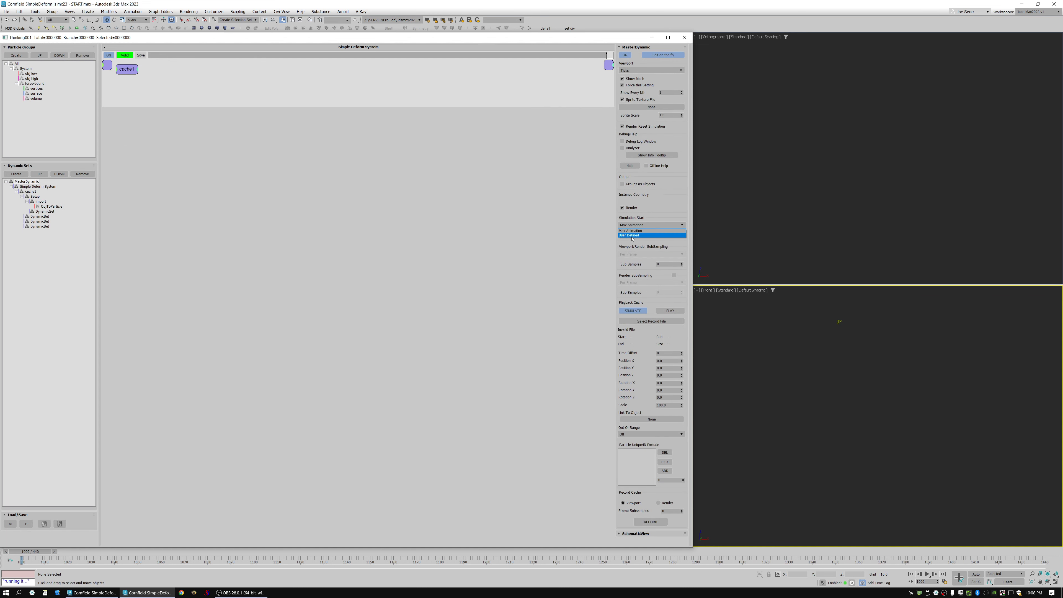
left_click(640, 237)
double_click(662, 236)
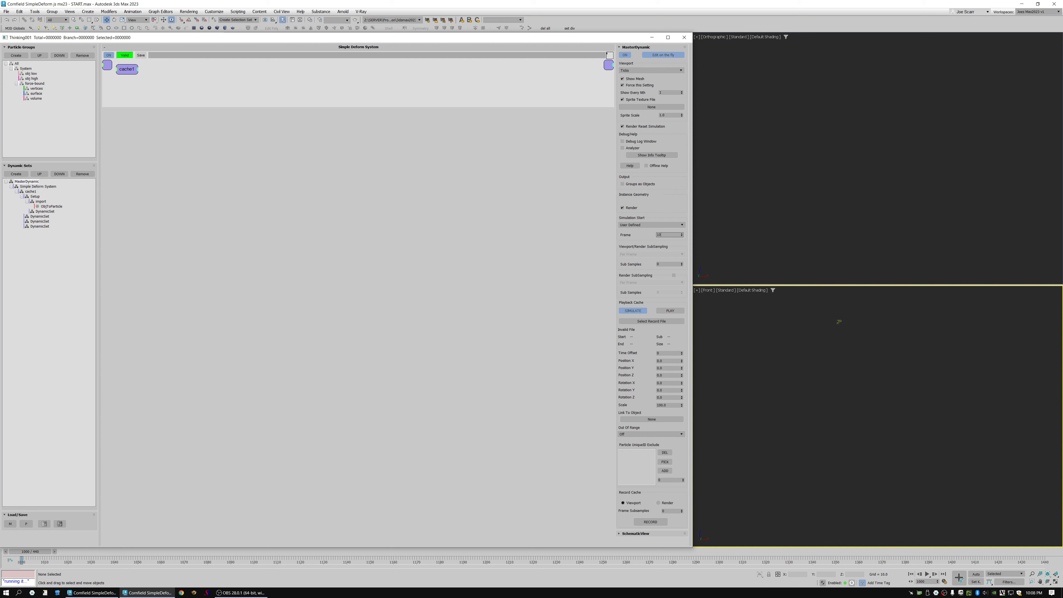
key("Return")
left_click(55, 551)
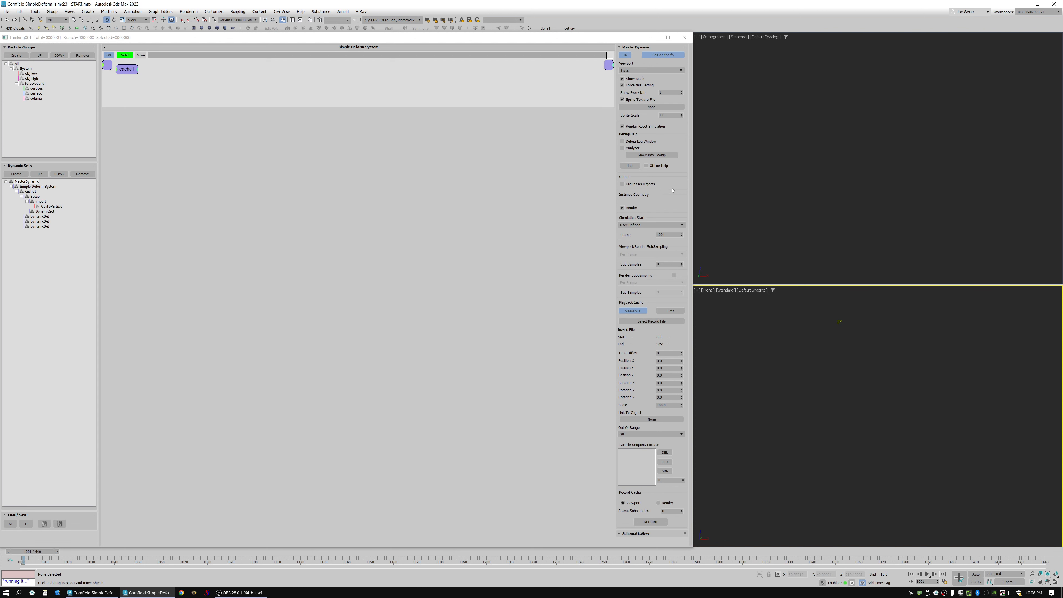
Frame the corn plant in the orthographic view, and hide and collapse the layer holding the source corn geometry
left_click(830, 162)
key("z")
middle_click_drag(839, 181, 802, 214, "ctrl+alt")
middle_click_drag(789, 167, 756, 148, "ctrl+alt")
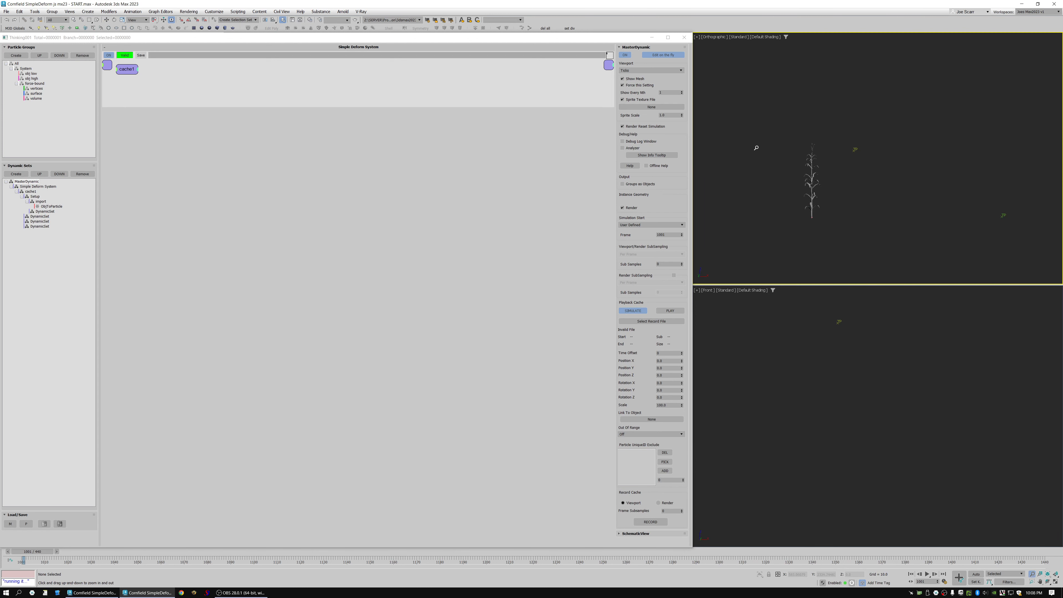
left_click(684, 38)
left_click(147, 87)
left_click(140, 86)
Switch the orthographic view to wireframe with the whole corn particle in frame
middle_click_drag(817, 166, 800, 144)
key("F3")
middle_click_drag(788, 200, 783, 194, "ctrl+alt")
scroll(783, 194, "up", 5)
scroll(803, 178, "down", 3)
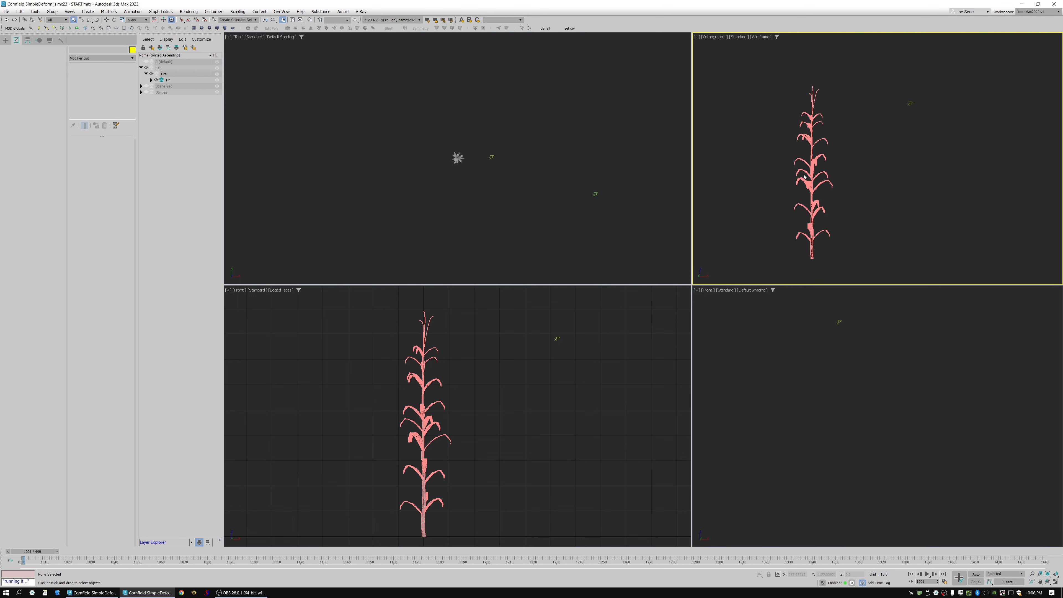
Check the particle's birth by returning to the first frame and stepping to frame 1001, and reopen the particle editor
key("Home")
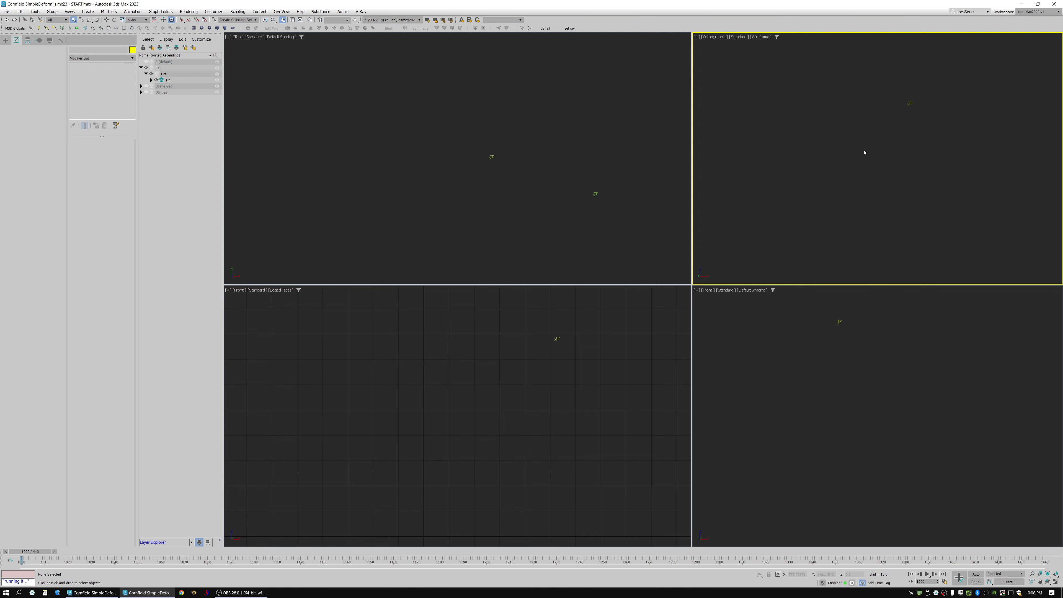
key("period")
key("6")
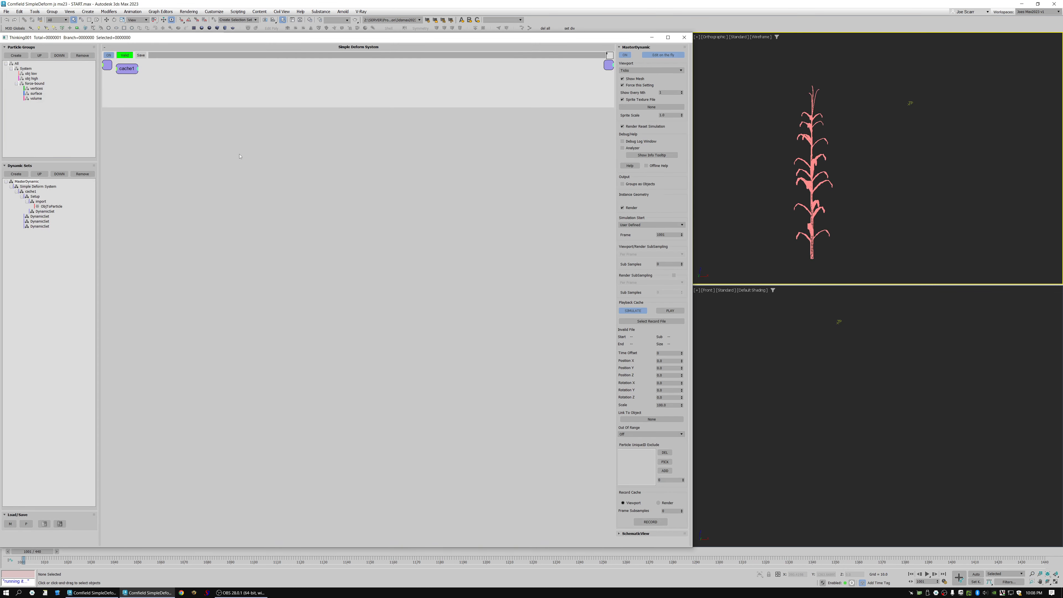
Review the ObjToParticle operator's settings and examine the corn particle's stalk and leaves up close in the orthographic view
left_click(65, 206)
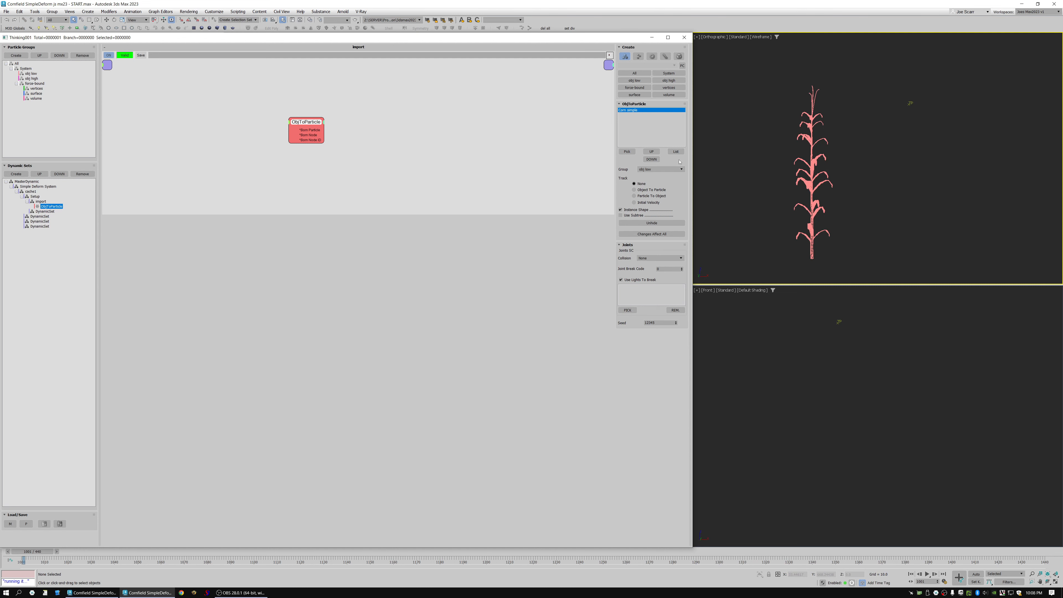
left_click(45, 212)
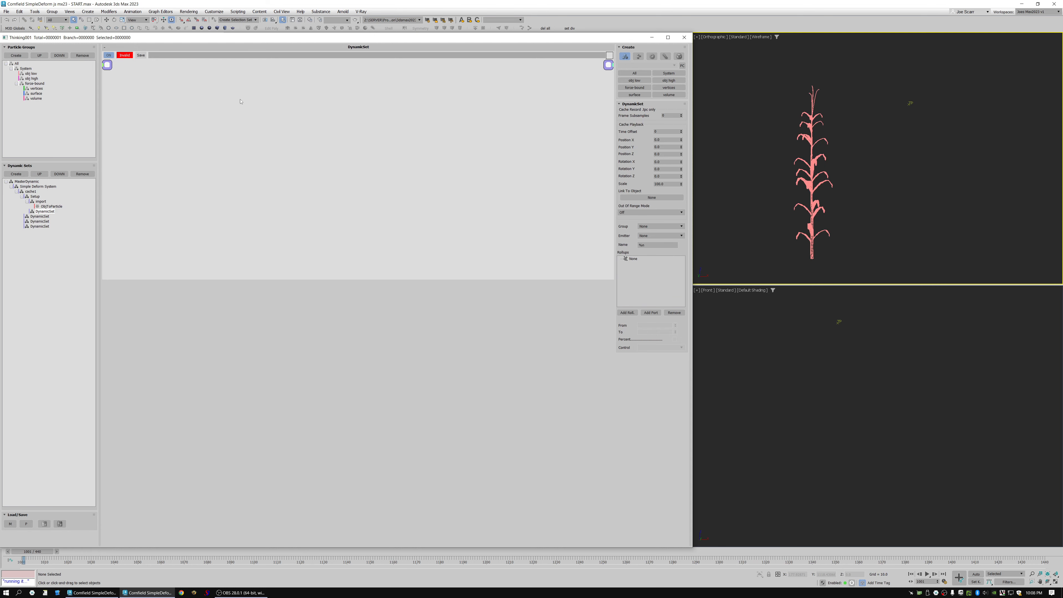
right_click(171, 99)
left_click(52, 206)
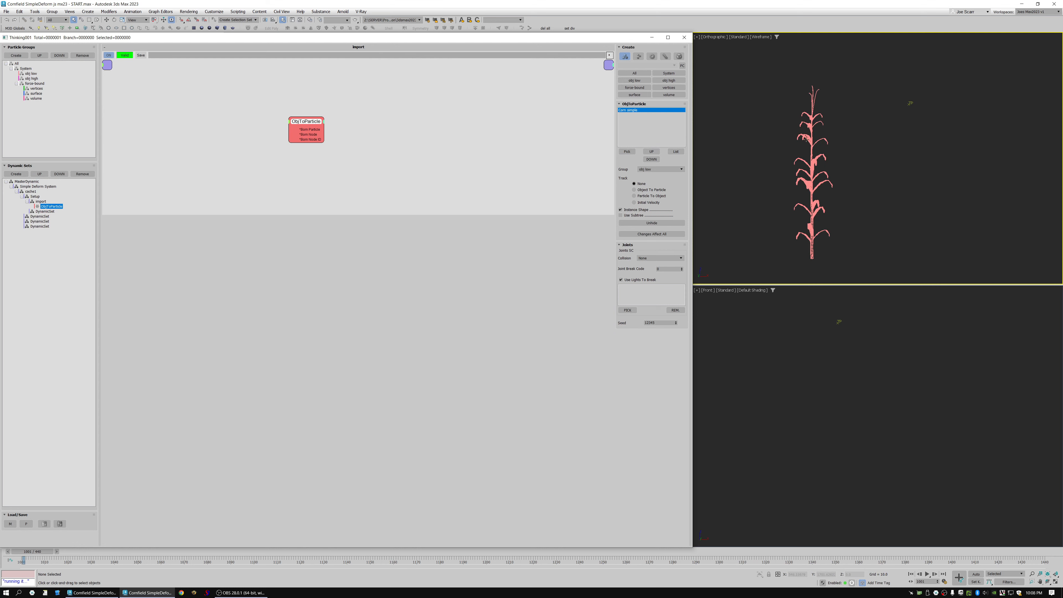
scroll(819, 133, "up", 10)
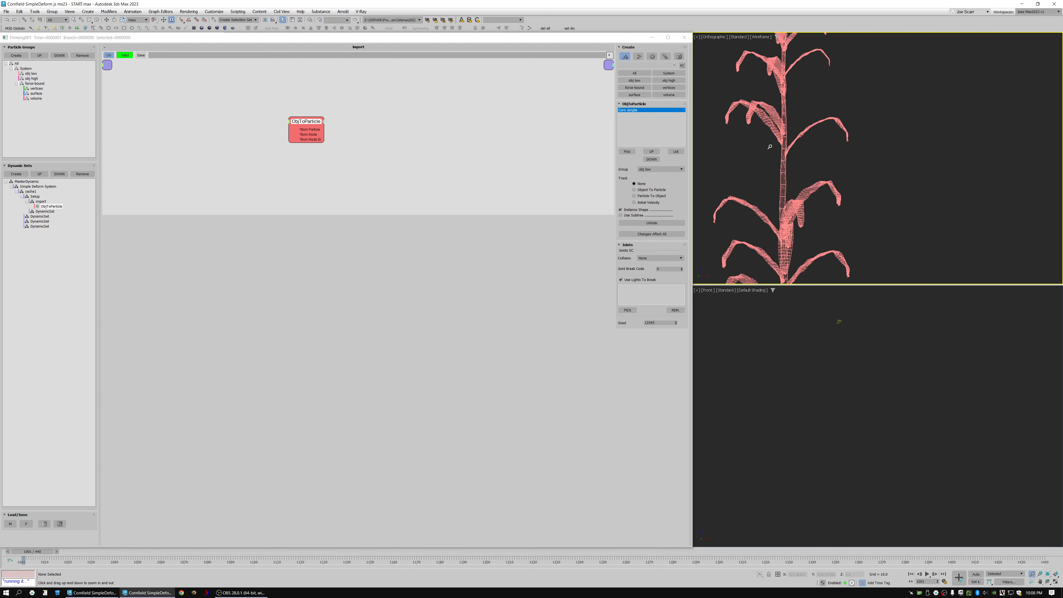
scroll(830, 151, "down", 3)
scroll(812, 135, "down", 2)
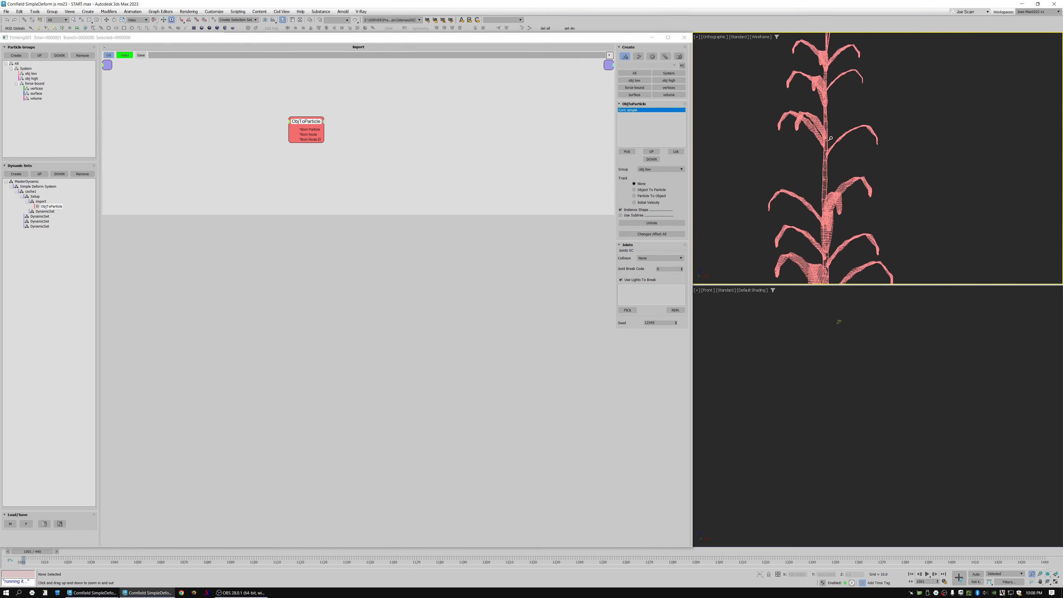
scroll(799, 140, "up", 1)
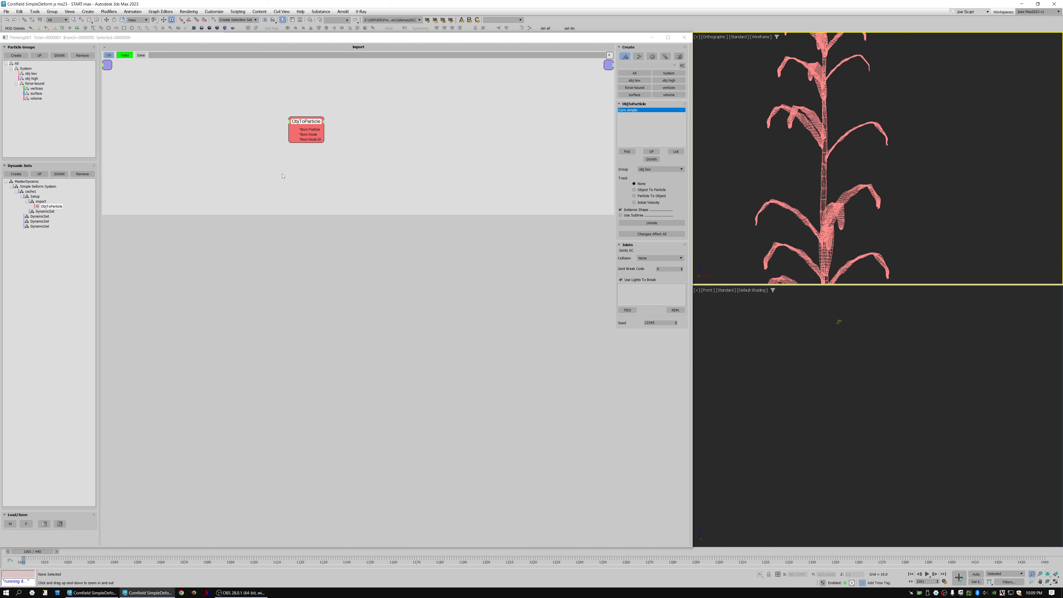
scroll(786, 136, "down", 7)
scroll(783, 139, "up", 1)
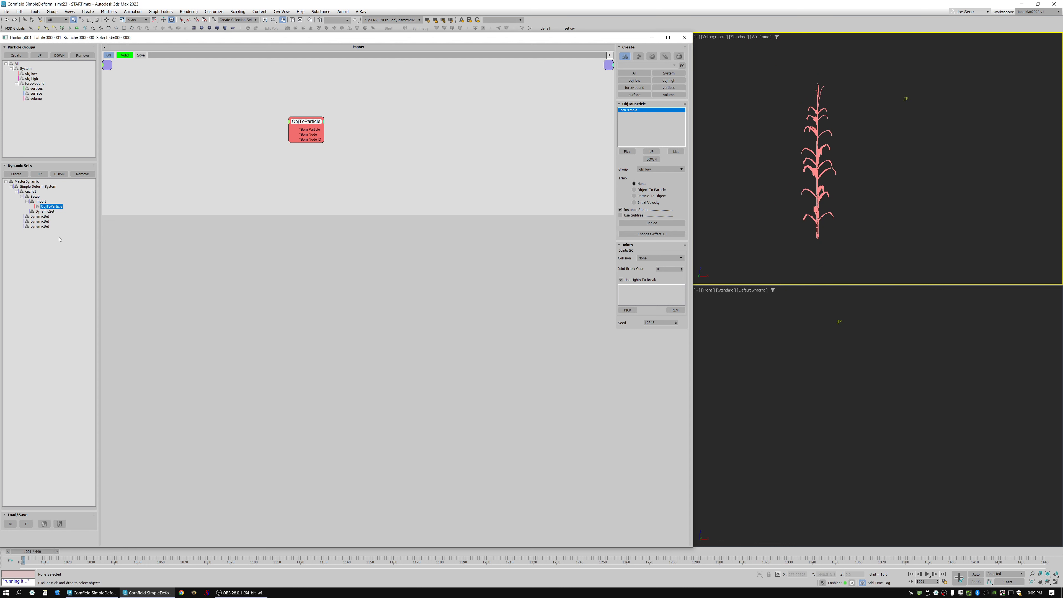
Rename the empty dynamic set under Import as VDB
left_click(41, 211)
right_click(172, 112)
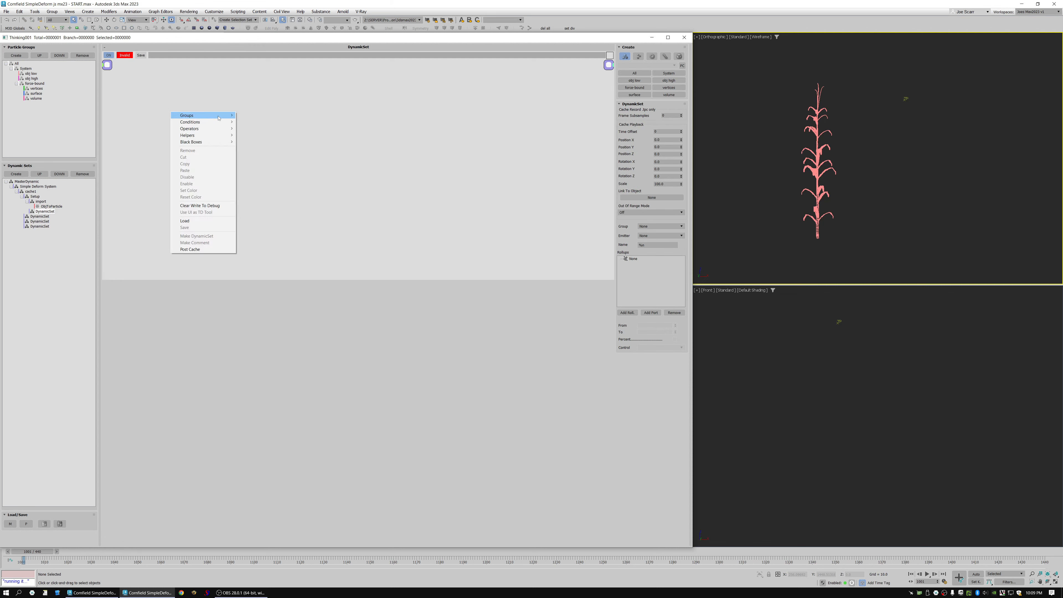
left_click(653, 57)
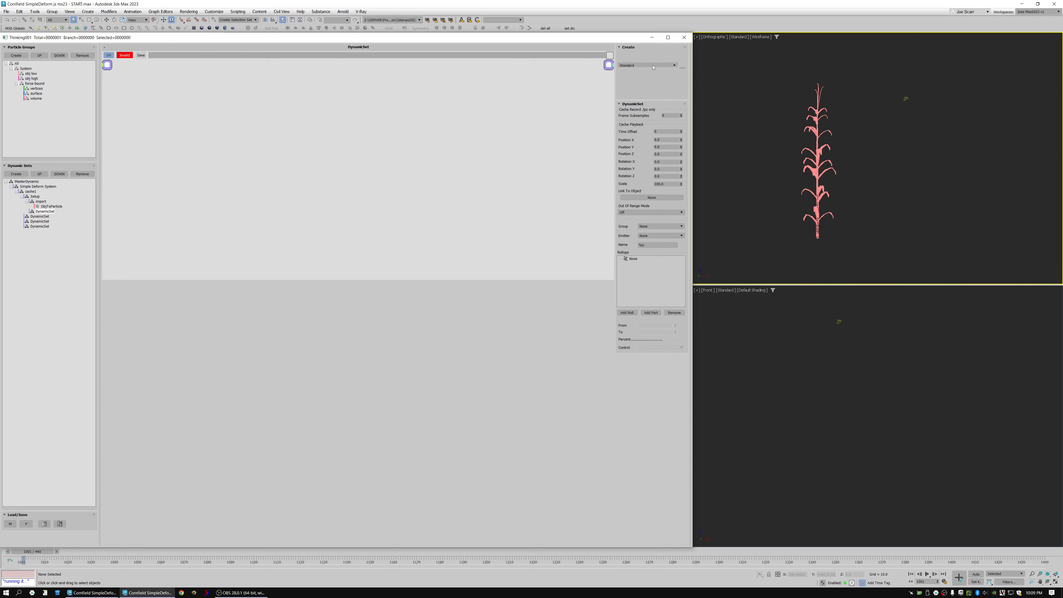
left_click(647, 65)
left_click(47, 213)
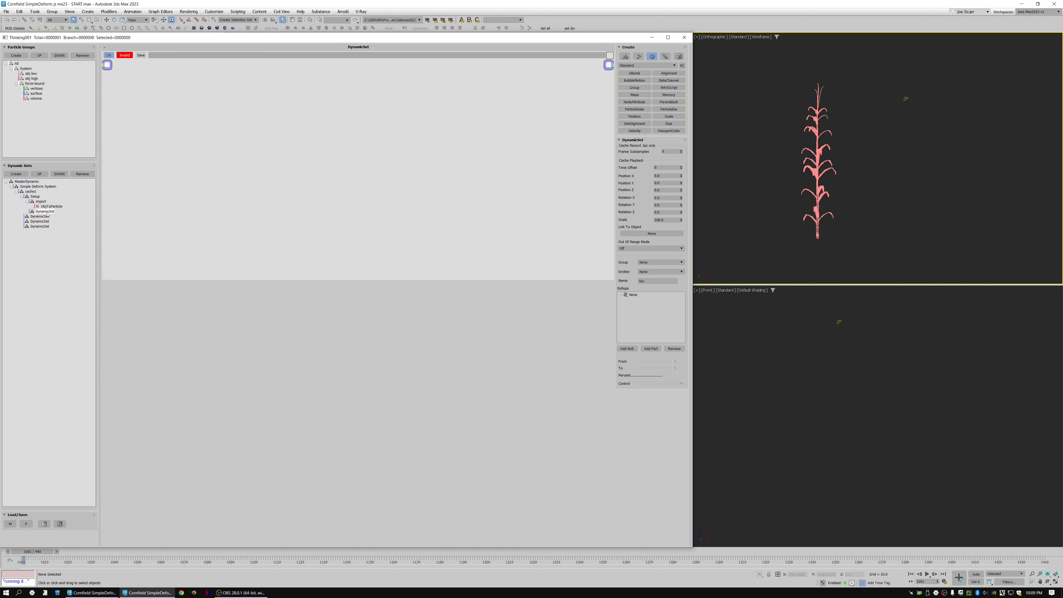
type("VDB")
key("Return")
Add an OpenVDB operator to the VDB dynamic set and give it a Distance grid
left_click(647, 65)
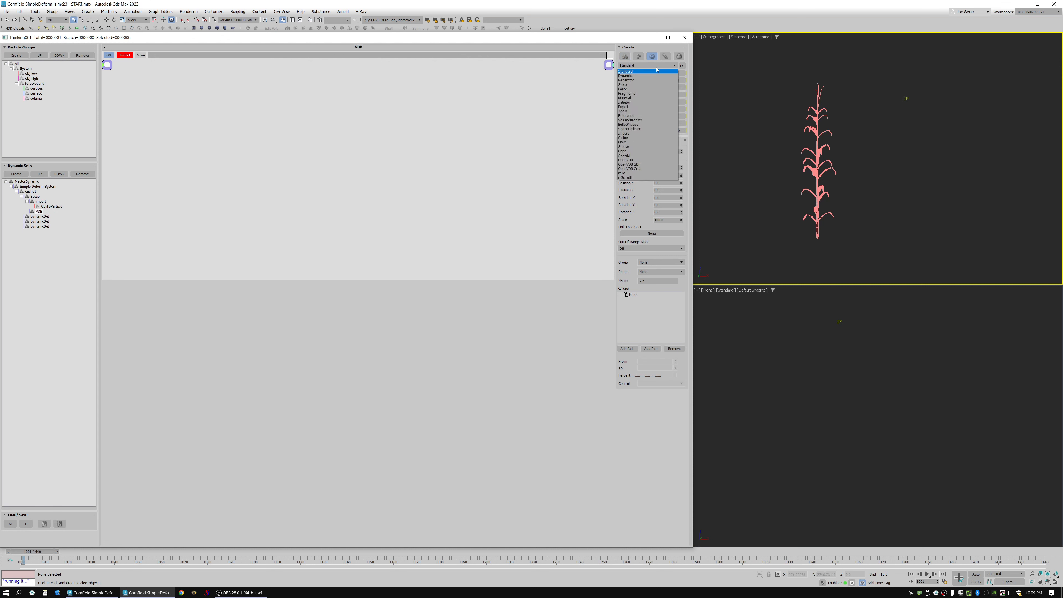
left_click(632, 160)
left_click(664, 75)
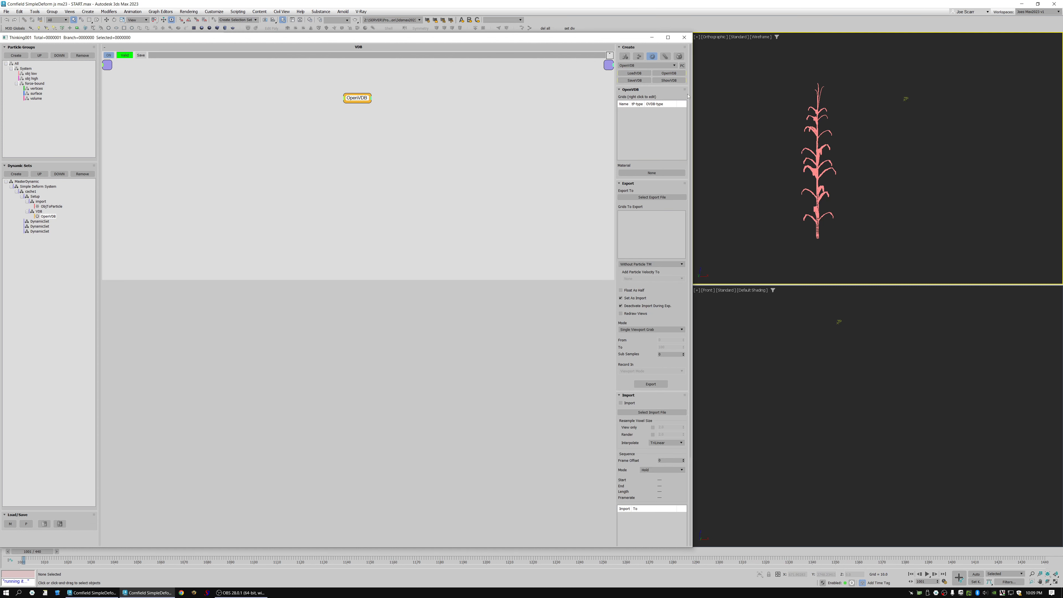
right_click(635, 118)
mouse_move(659, 125)
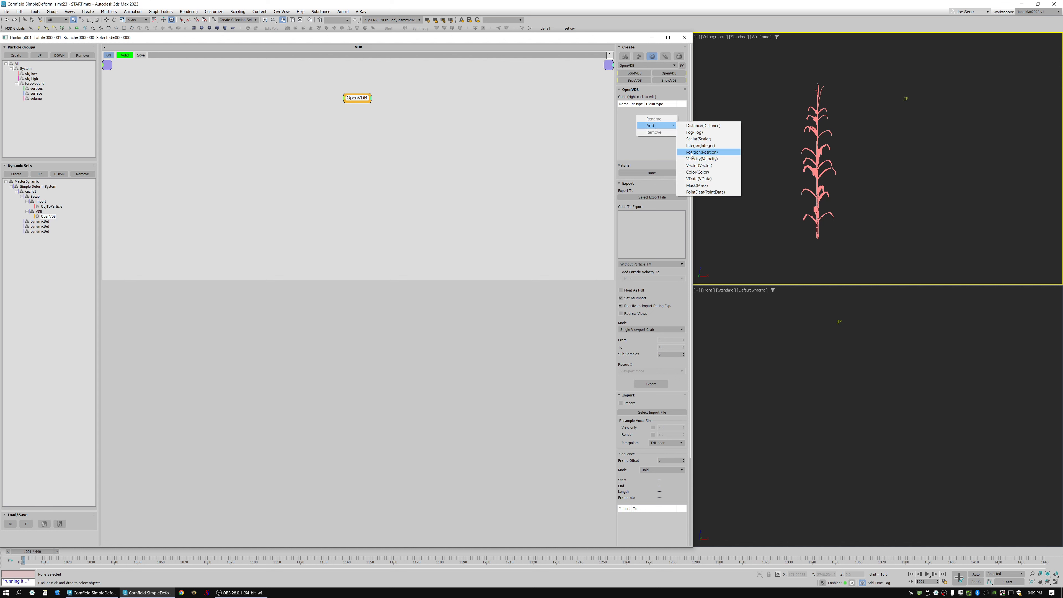
left_click(711, 126)
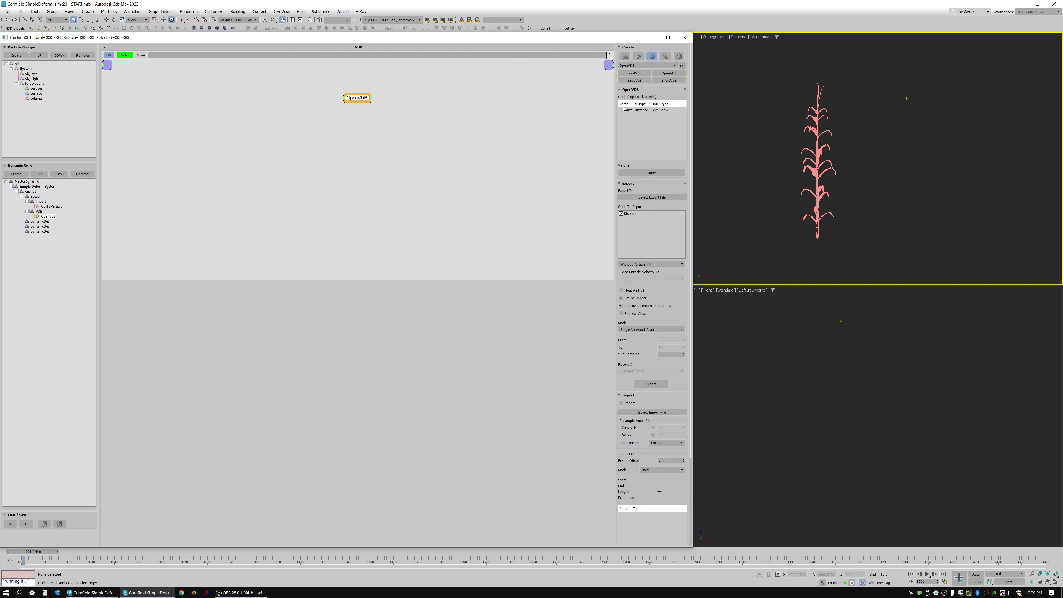
Add a ShapeToVolumeVDB operator from the OpenVDB SDF category below the OpenVDB operator and link it to that operator
left_click(351, 125)
right_click(302, 118)
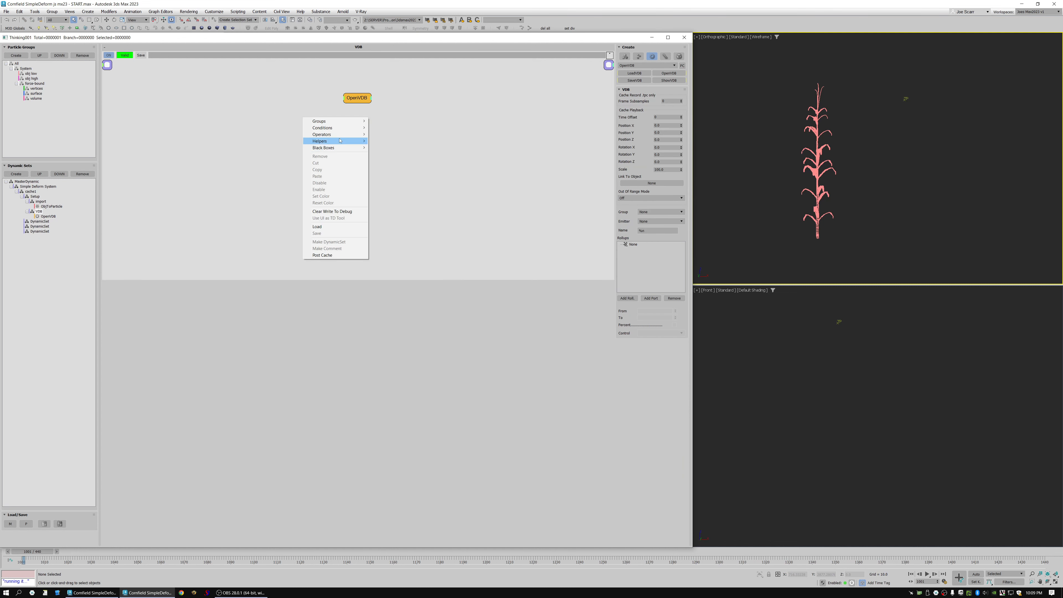
left_click(446, 116)
left_click(673, 65)
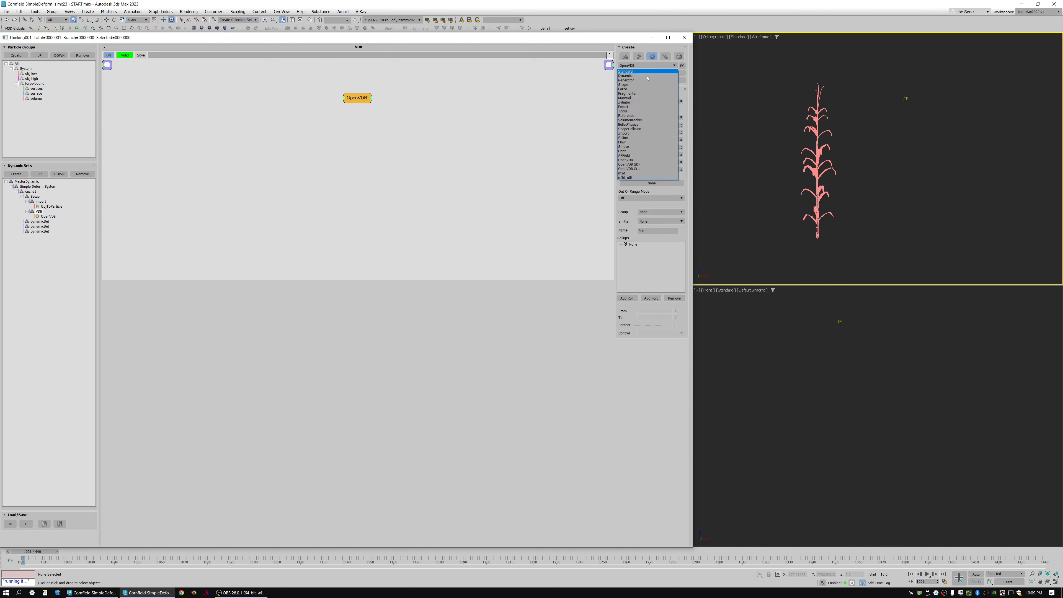
left_click(635, 165)
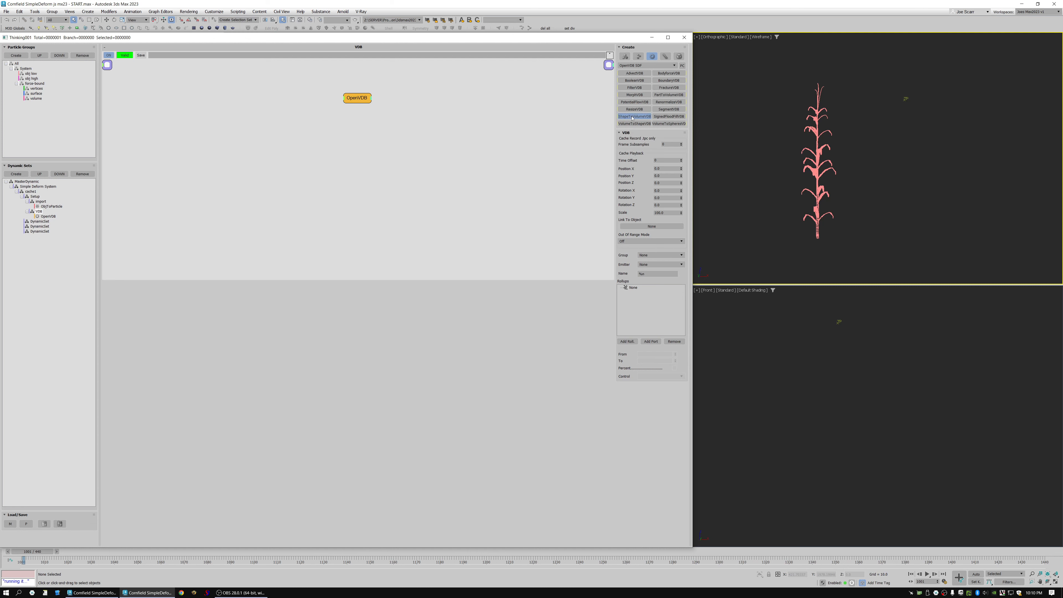
left_click(370, 134)
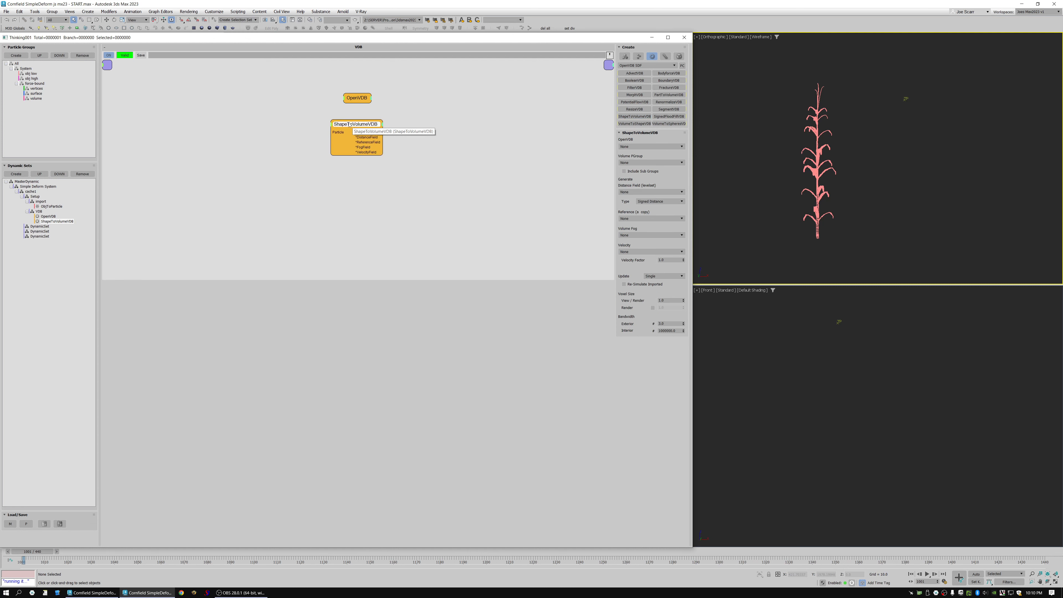
left_click_drag(356, 126, 356, 123)
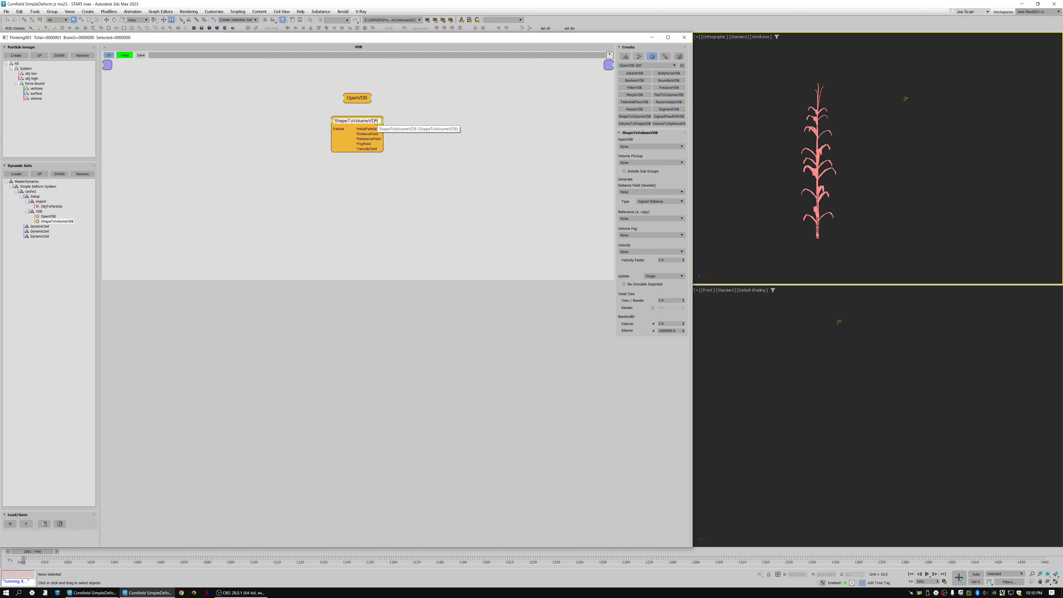
left_click_drag(362, 100, 361, 123)
left_click(628, 147)
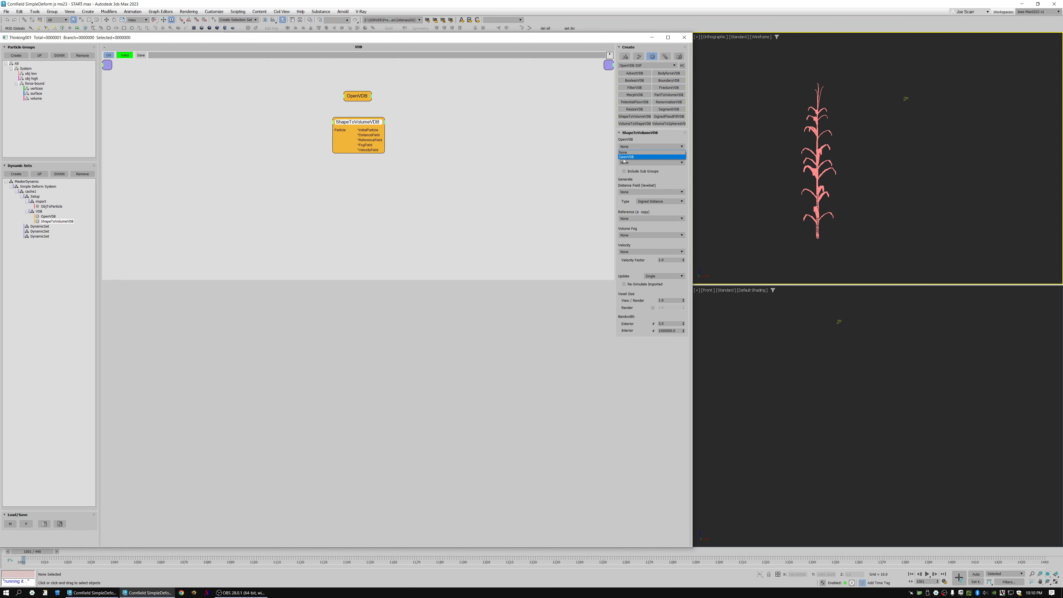
left_click(628, 157)
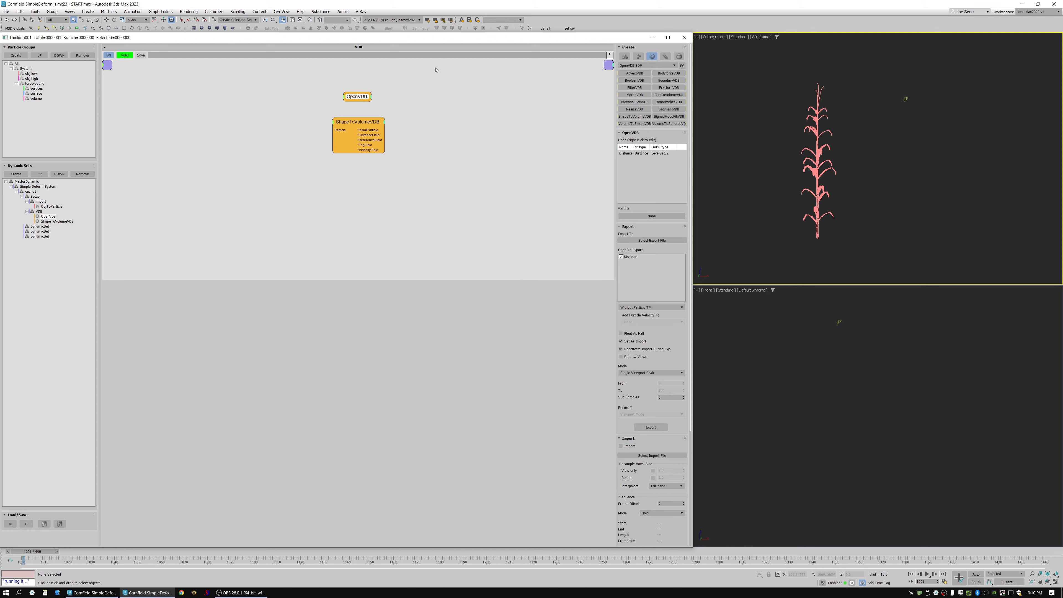
Rename the OpenVDB operator as "OpenVDB low mesh" and align the ShapeToVolumeVDB operator beneath it
double_click(356, 97)
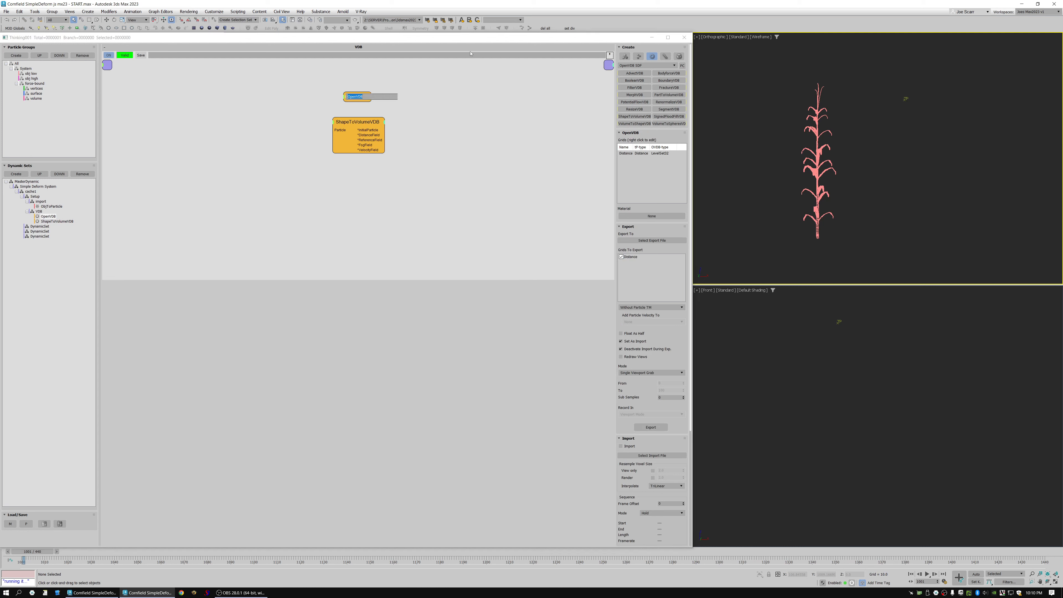
key("Right")
key("Return")
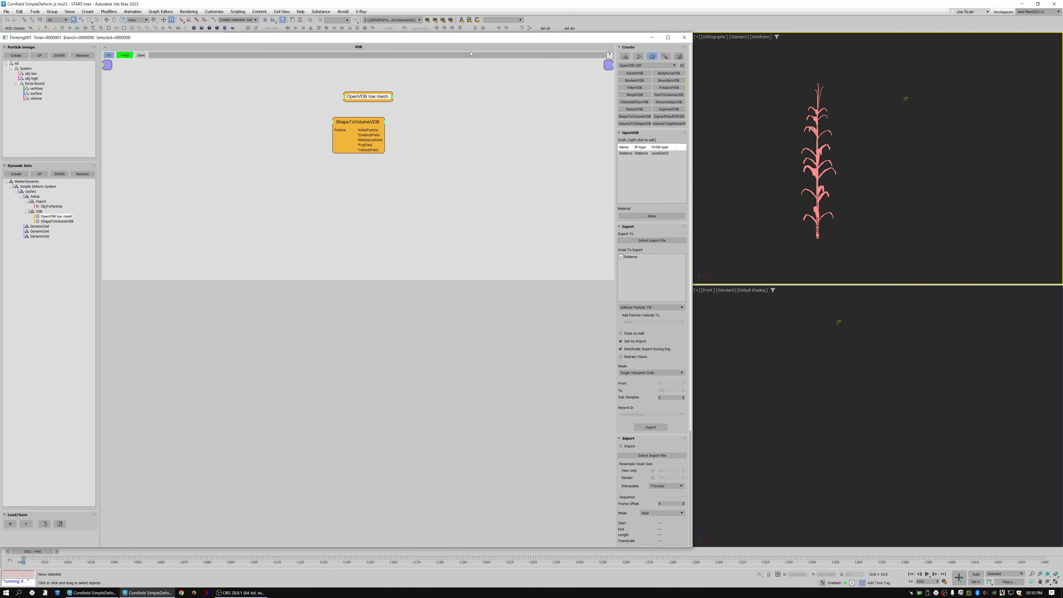
left_click_drag(359, 128, 367, 126)
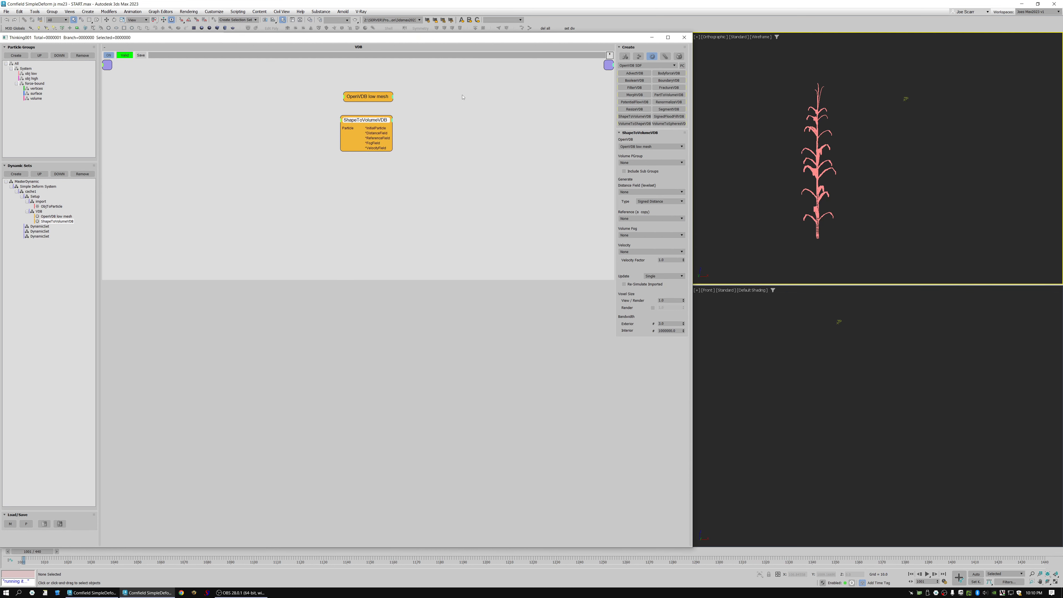
Confirm OpenVDB low mesh as ShapeToVolumeVDB's OpenVDB source and set its Volume PGroup to obj low
left_click(649, 147)
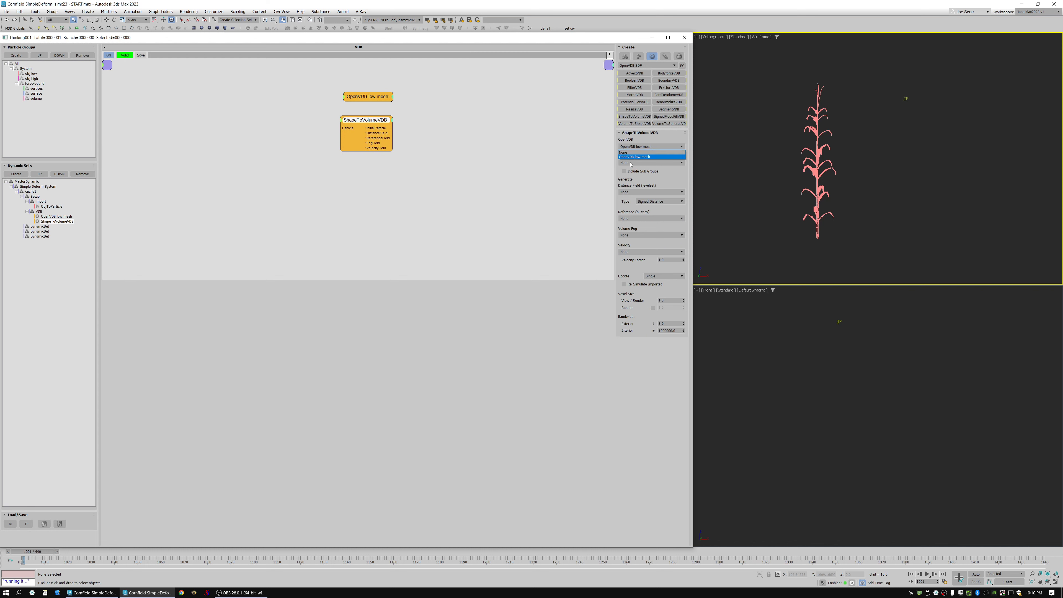
left_click(633, 158)
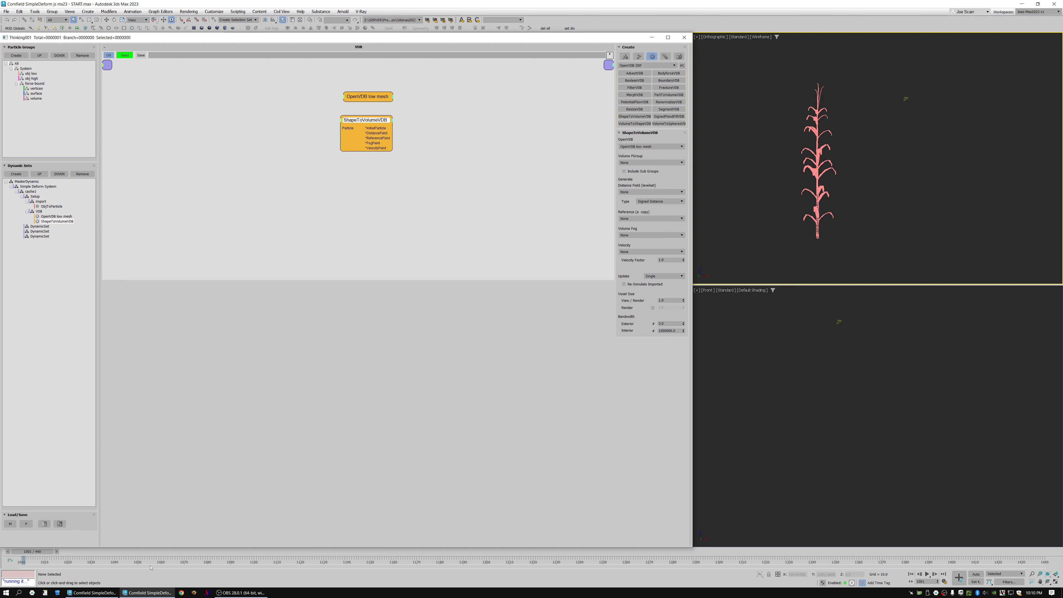
left_click(658, 163)
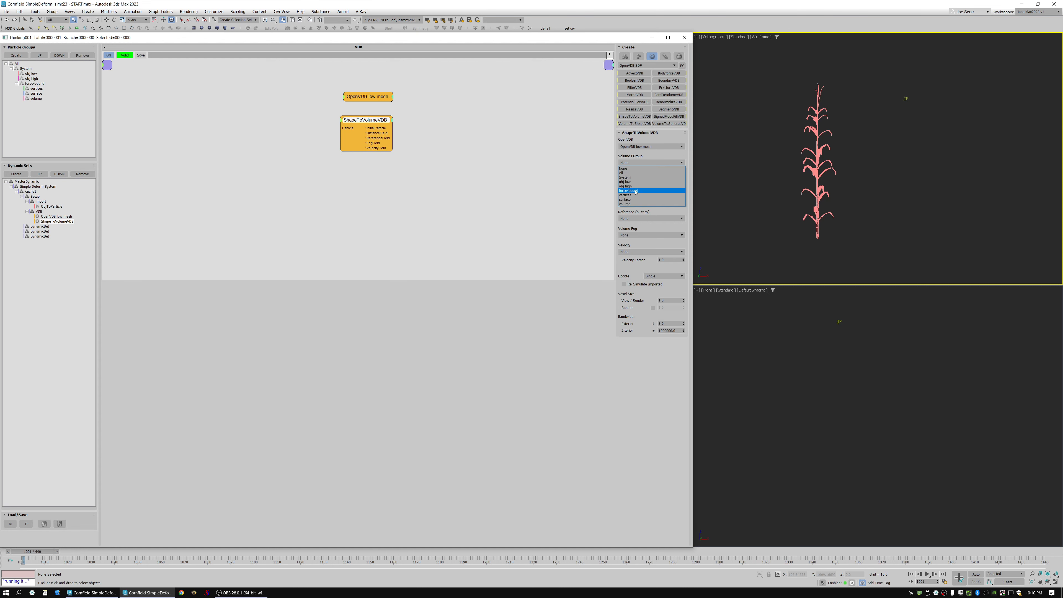
left_click(632, 181)
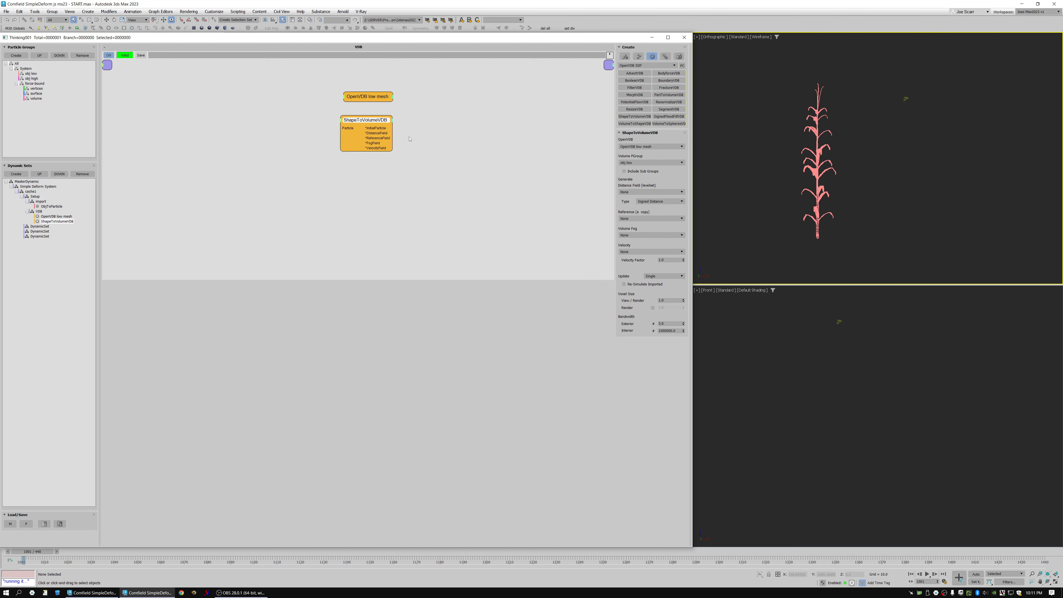
left_click_drag(369, 125, 370, 127)
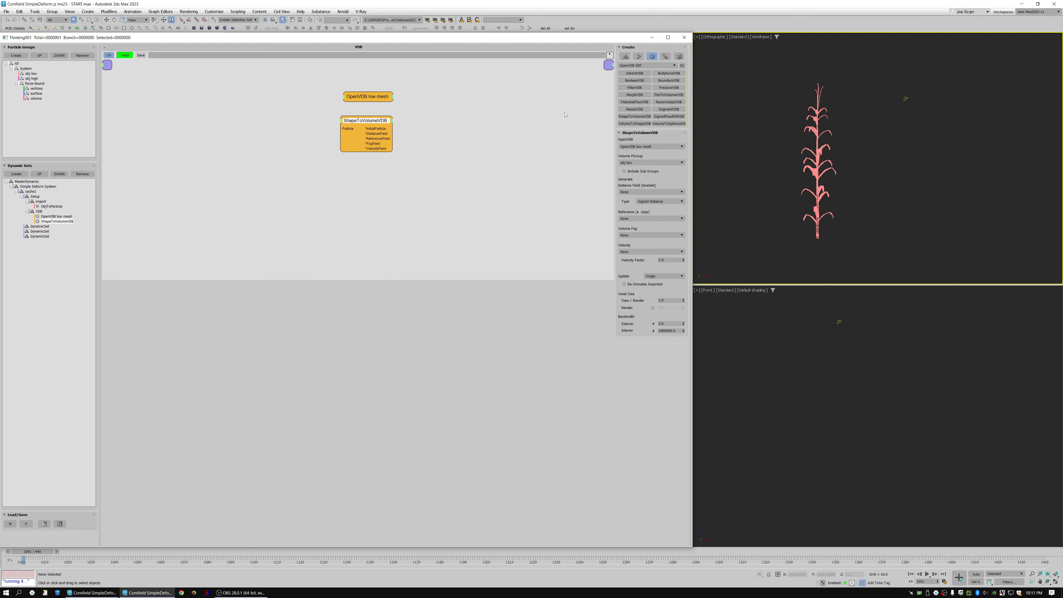
left_click(636, 163)
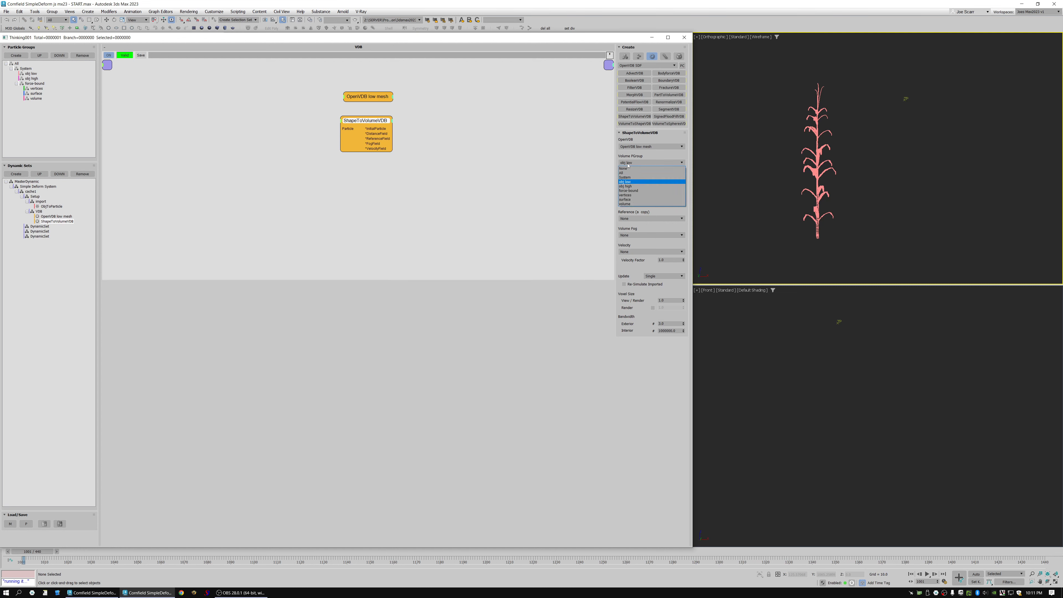
left_click(637, 163)
left_click(637, 163)
left_click(635, 181)
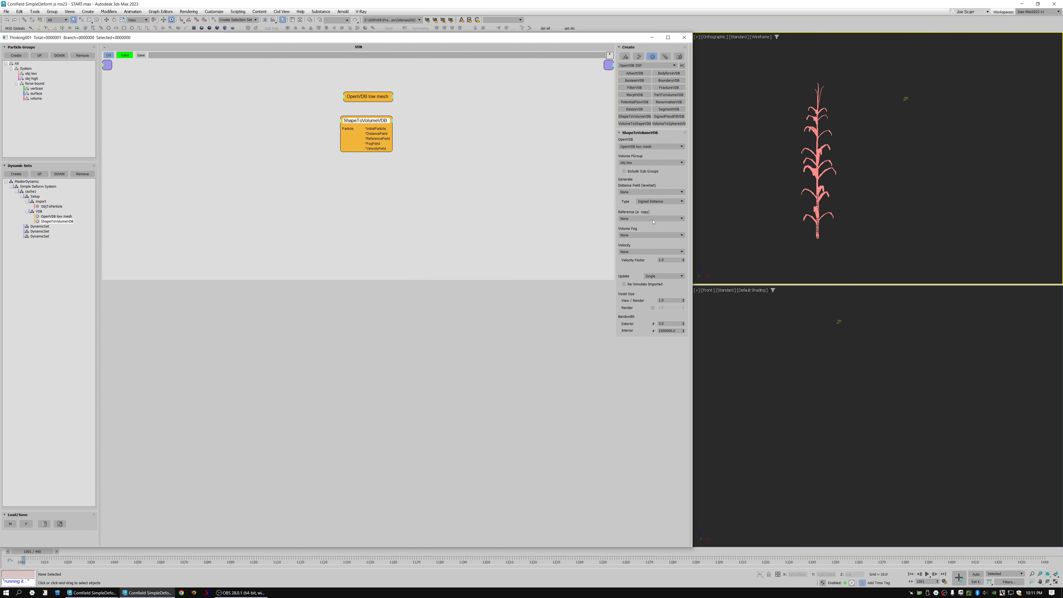
Set ShapeToVolumeVDB's distance field to Distance and open its View / Render voxel size for editing
left_click(649, 192)
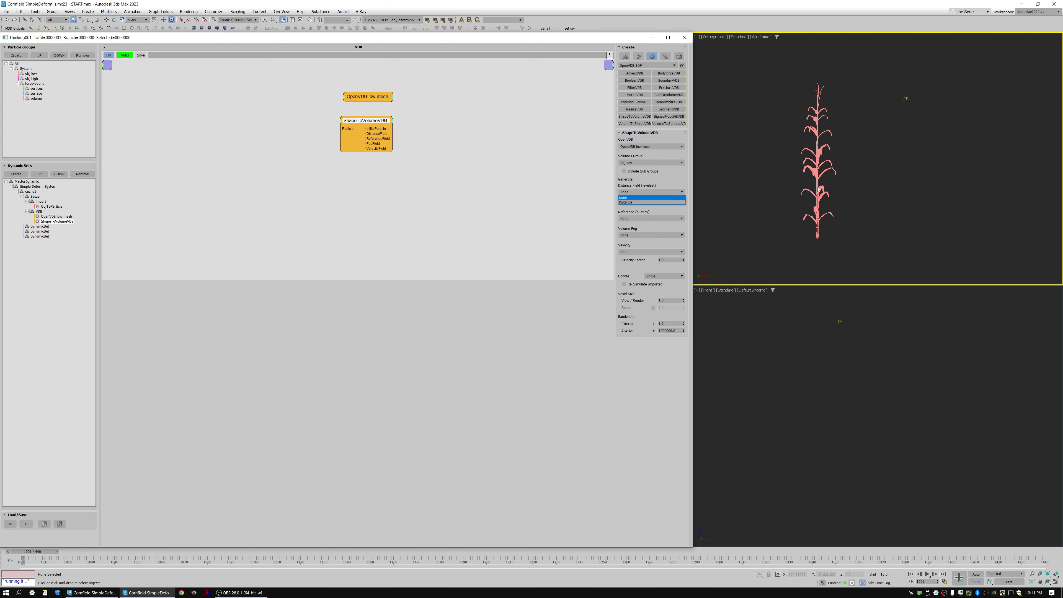
left_click(631, 203)
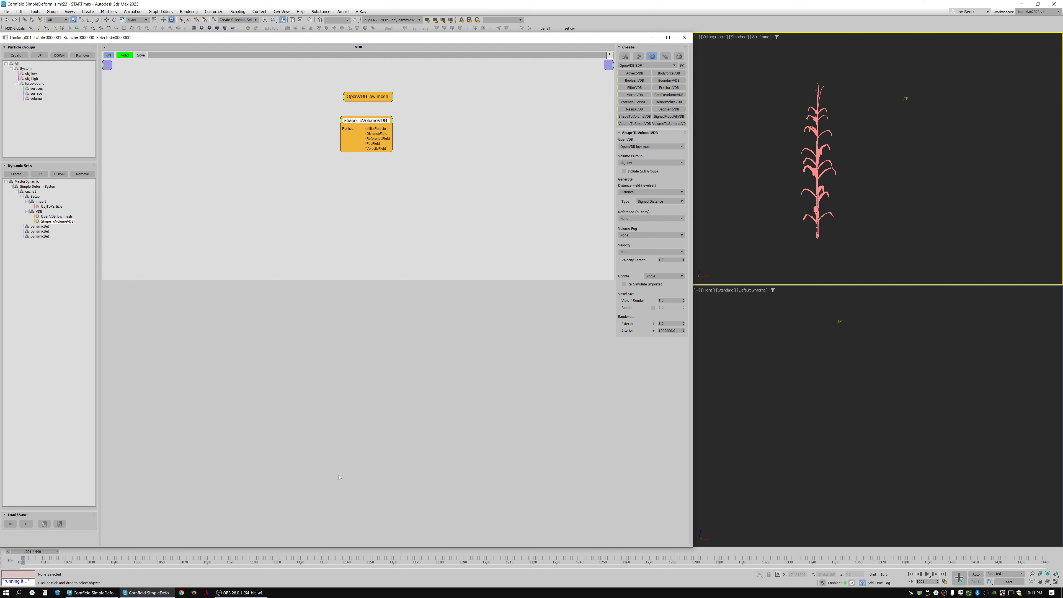
left_click(661, 277)
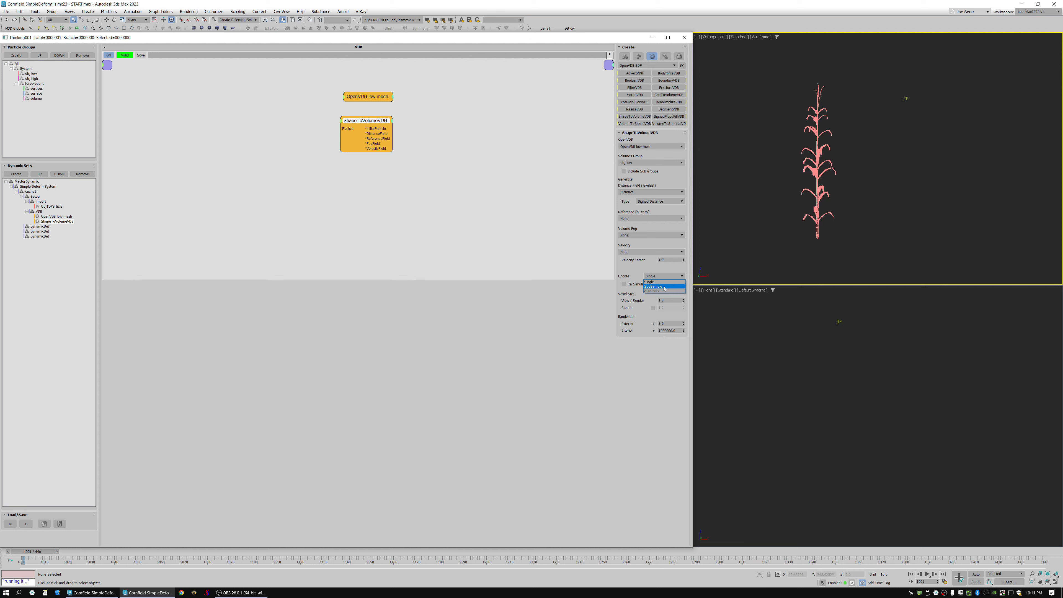
left_click(640, 272)
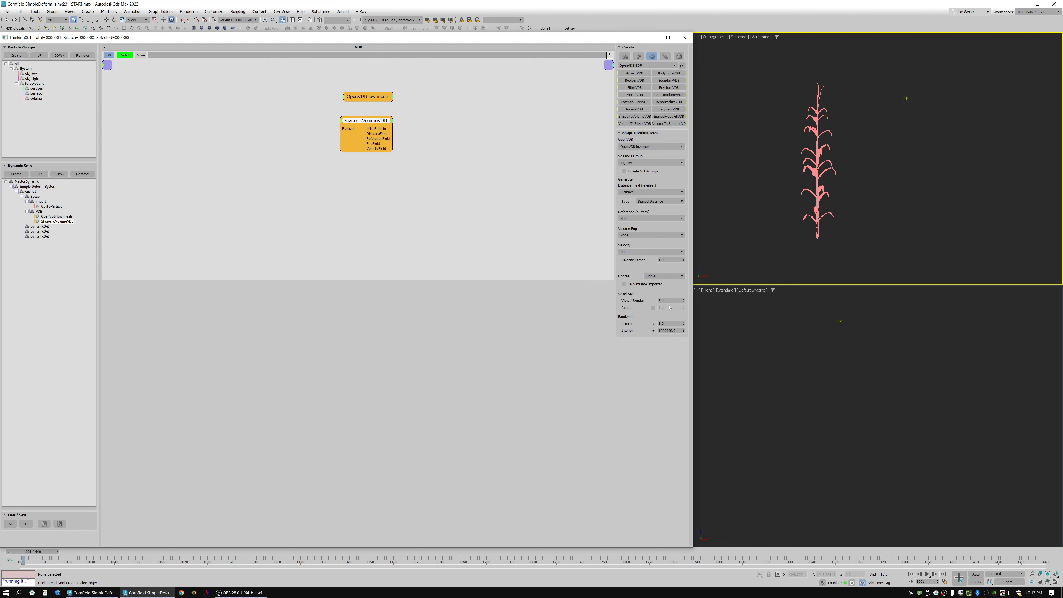
double_click(656, 301)
Show the Utilities layer, compare the world-scale spheres with the corn plant's stalk in the orthographic view, and reopen the particle editor
left_click(684, 37)
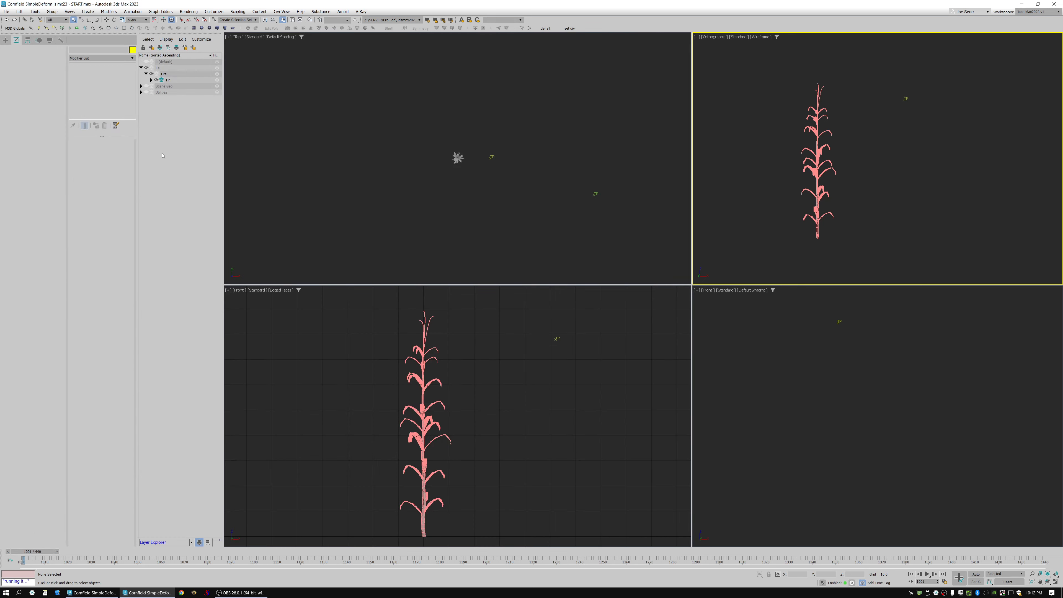
left_click(141, 92)
left_click(146, 92)
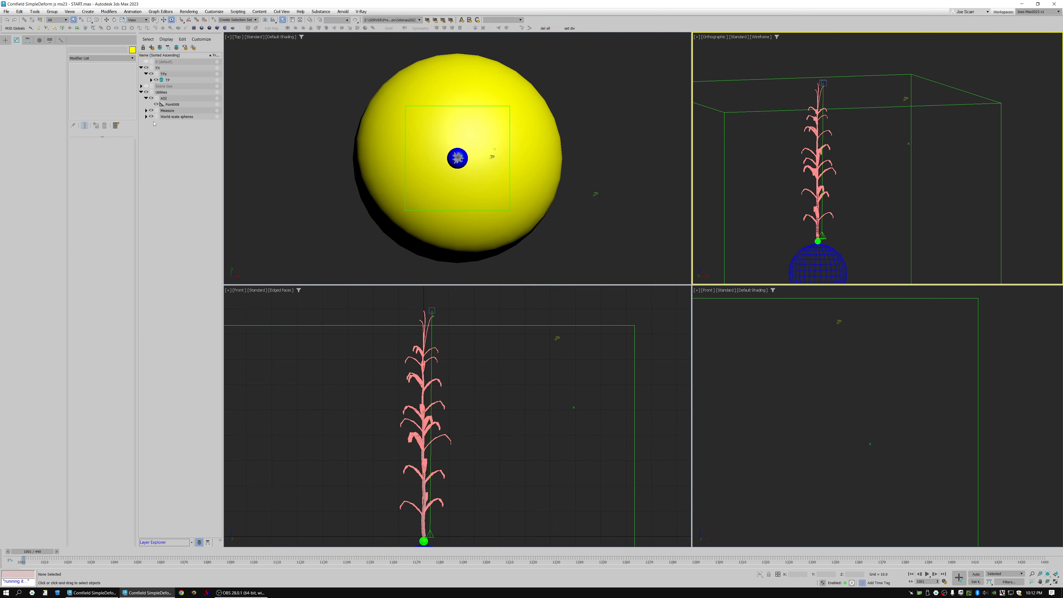
left_click(146, 116)
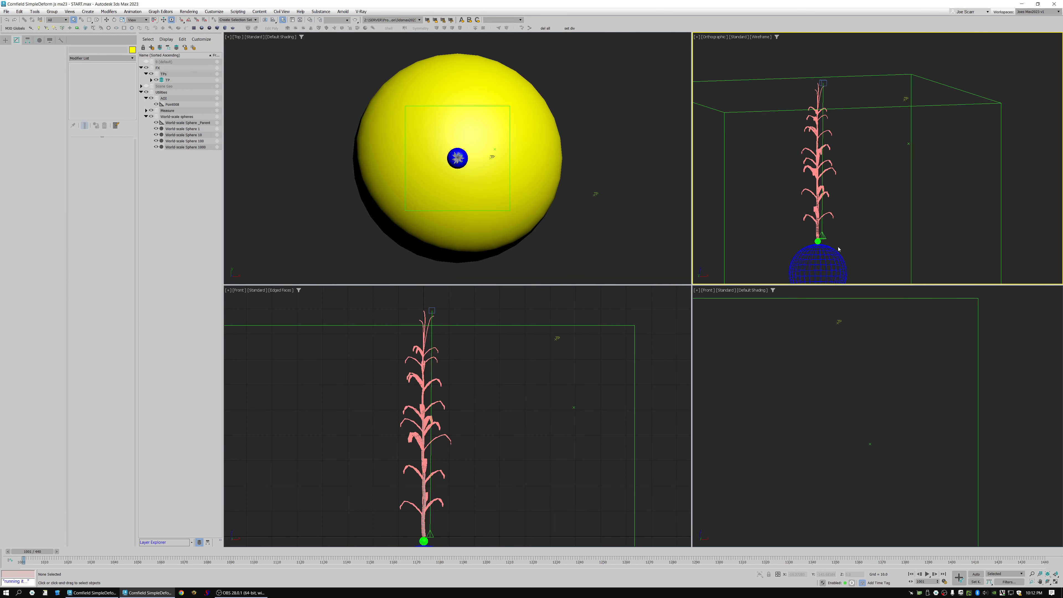
scroll(821, 240, "up", 6)
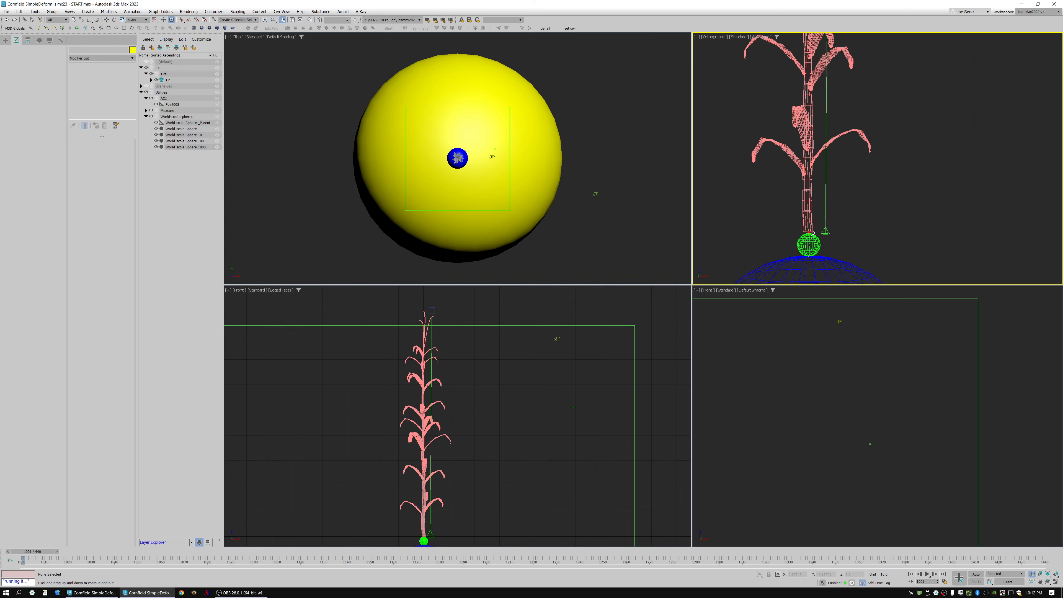
scroll(814, 228, "up", 4)
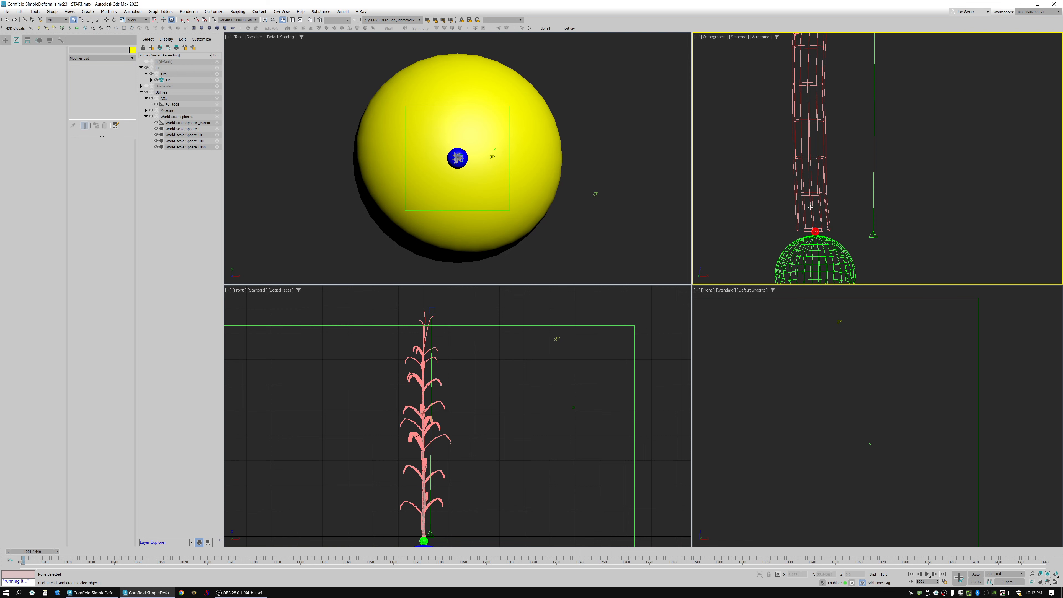
scroll(742, 209, "down", 10)
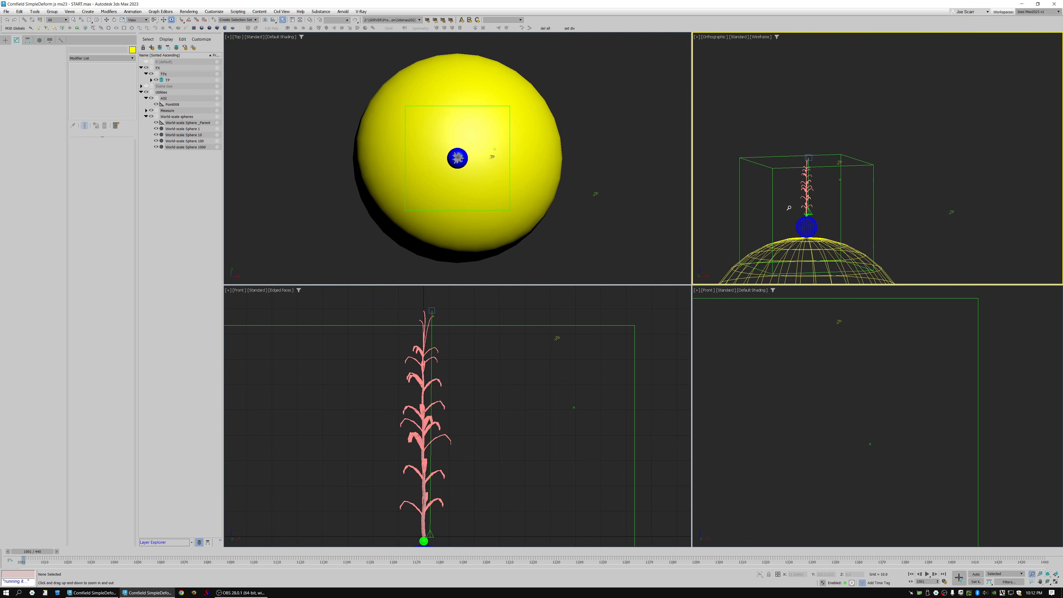
key("alt+t")
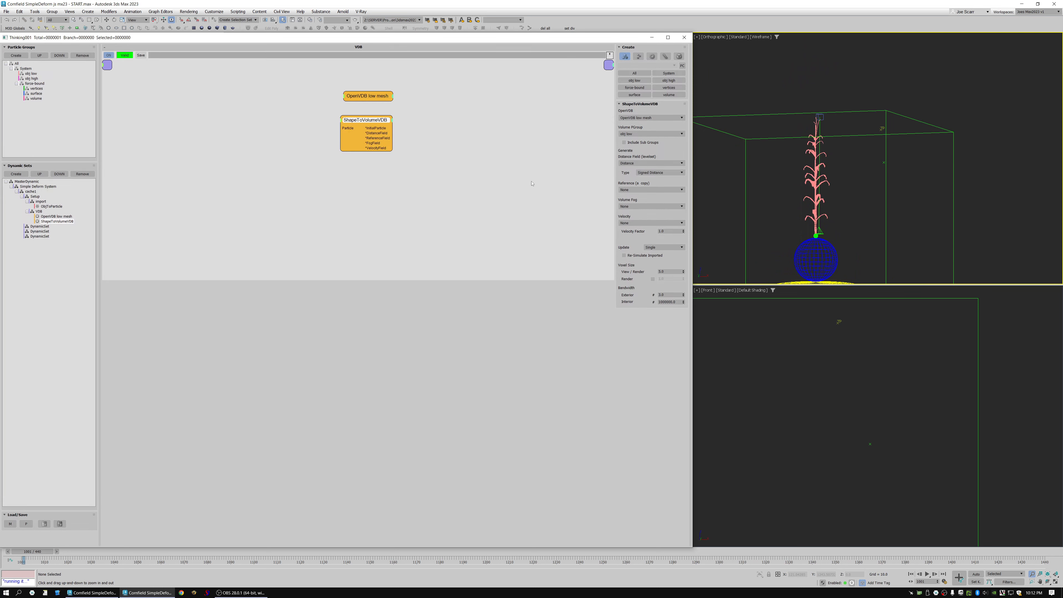
Shade the orthographic view, close the particle editor and hide the World scale spheres layer
key("F3")
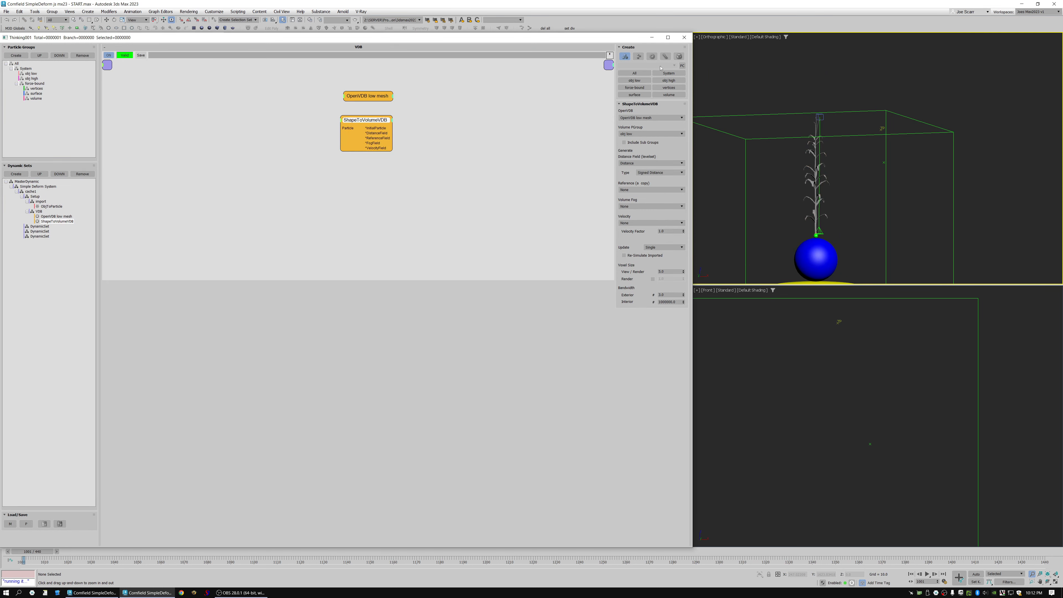
left_click(684, 37)
left_click(152, 117)
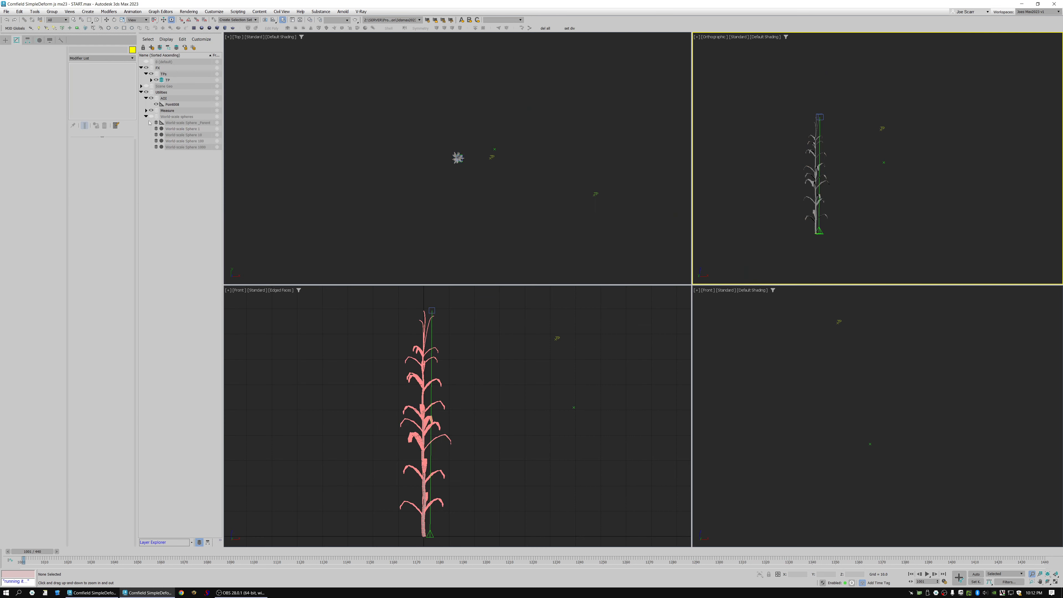
scroll(763, 157, "down", 2)
scroll(808, 169, "up", 4)
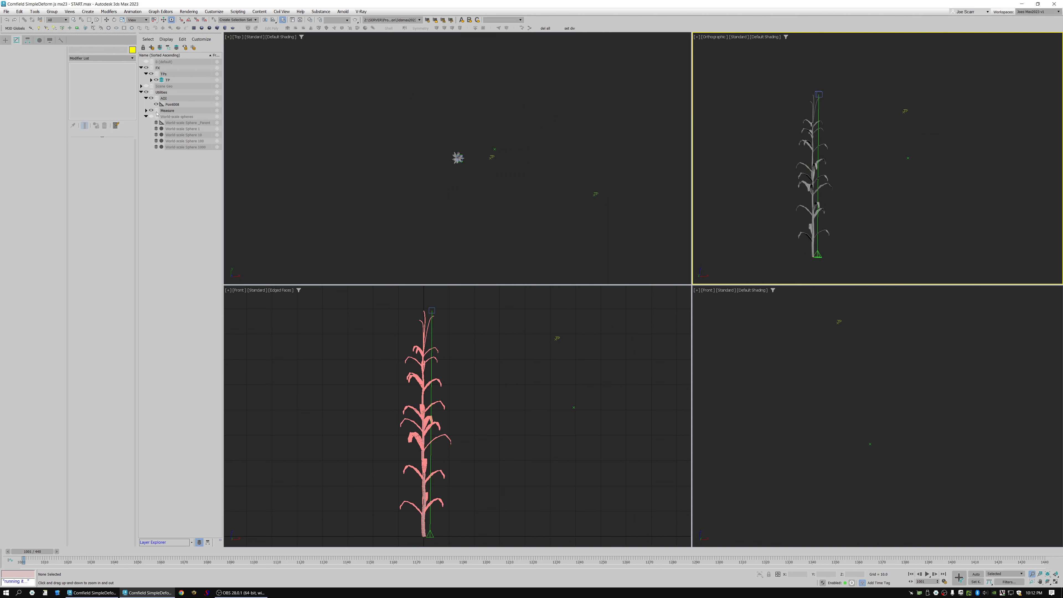
Hide and collapse the Utilities layer, and reopen the particle editor
left_click(146, 92)
left_click(141, 92)
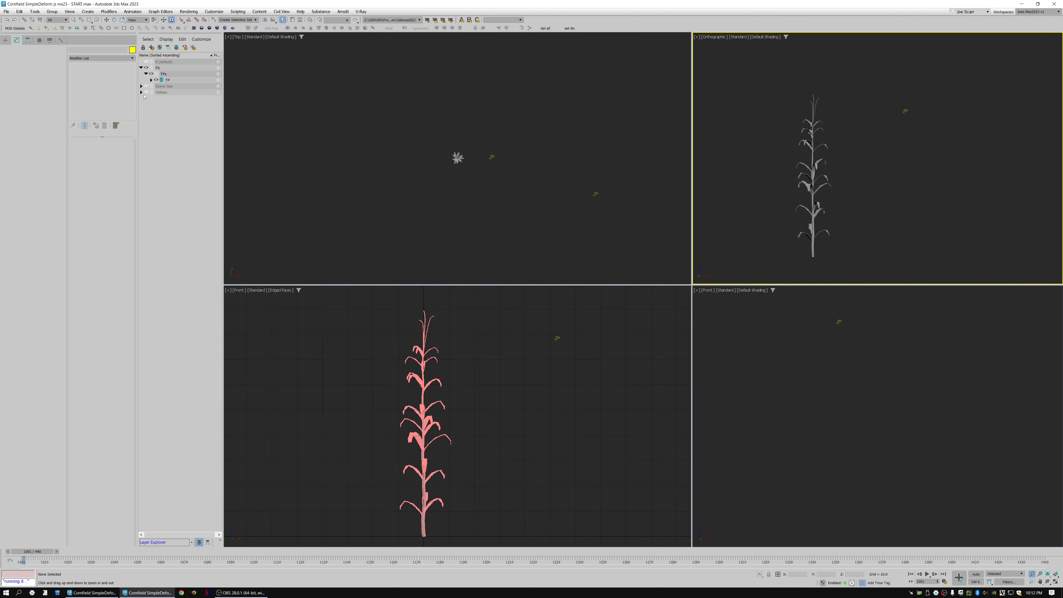
scroll(805, 147, "down", 2)
scroll(805, 147, "up", 2)
key("ctrl+grave")
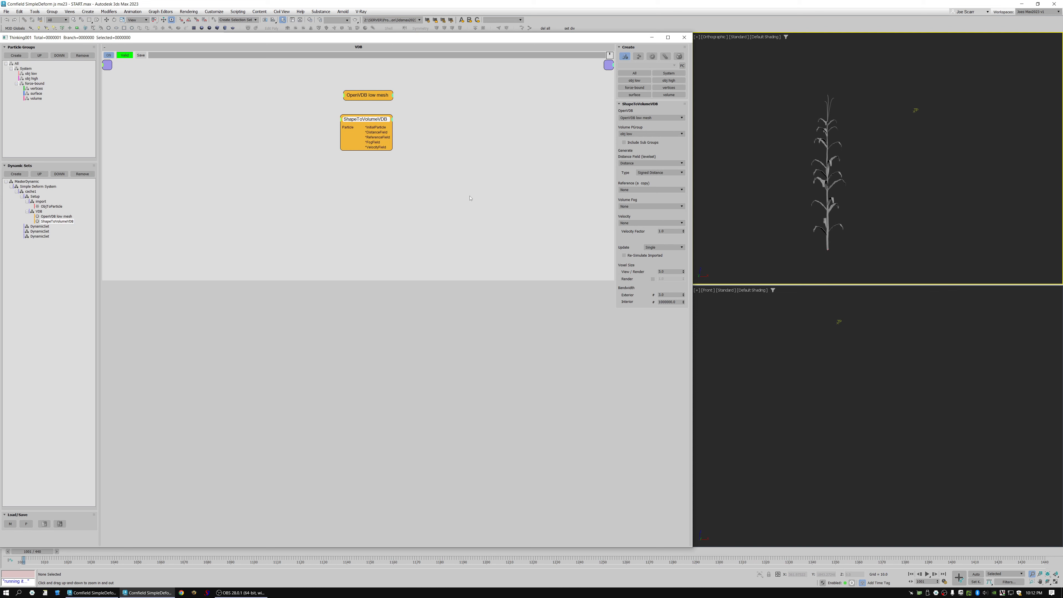
Add a ShowVDB operator from the OpenVDB category to the VDB set, beside ShapeToVolumeVDB
left_click(356, 172)
left_click(652, 56)
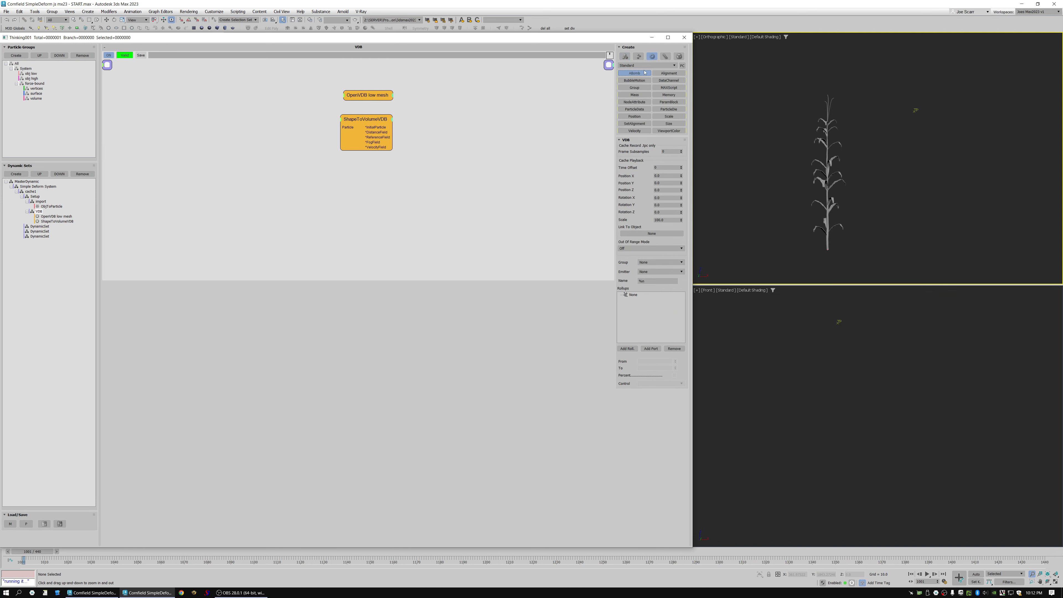
left_click(645, 66)
left_click(646, 65)
left_click(646, 66)
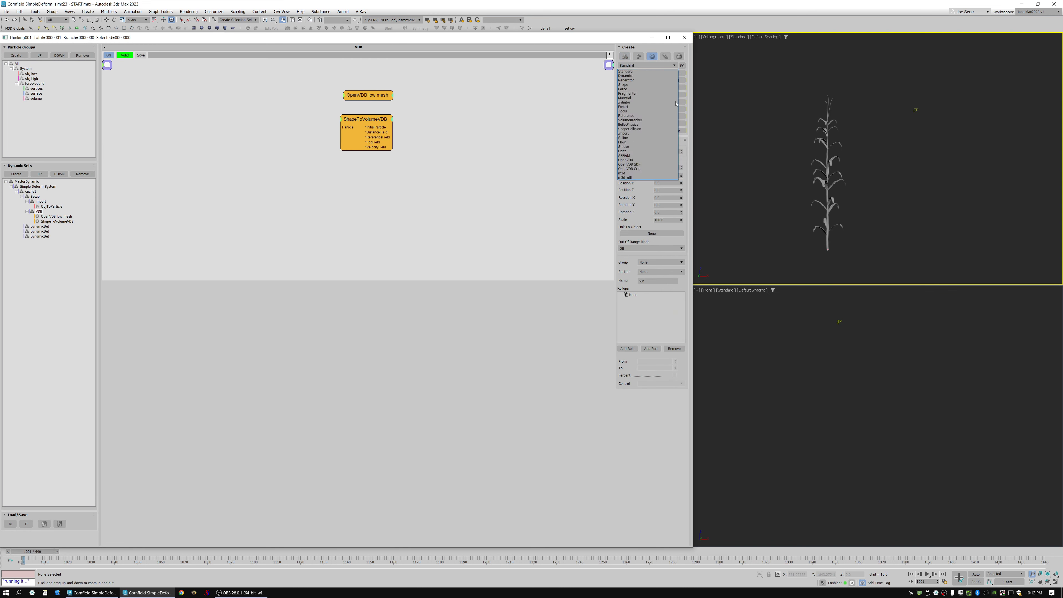
left_click(647, 161)
left_click_drag(668, 80, 454, 147)
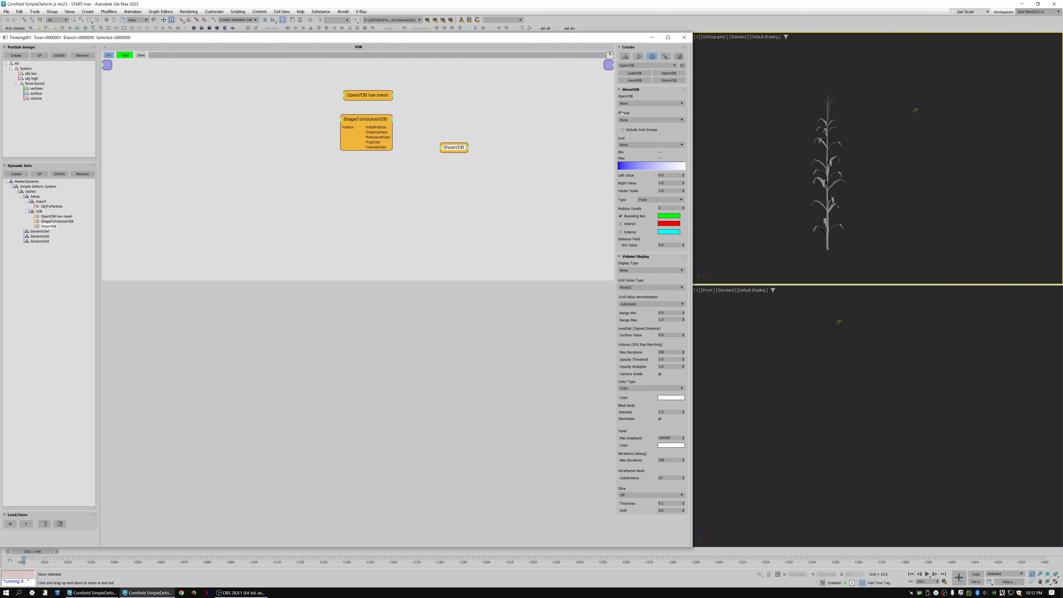
Check the OpenVDB low mesh grid, and set ShowVDB's OpenVDB source to OpenVDB low mesh and its PGroup to obj low
left_click(626, 104)
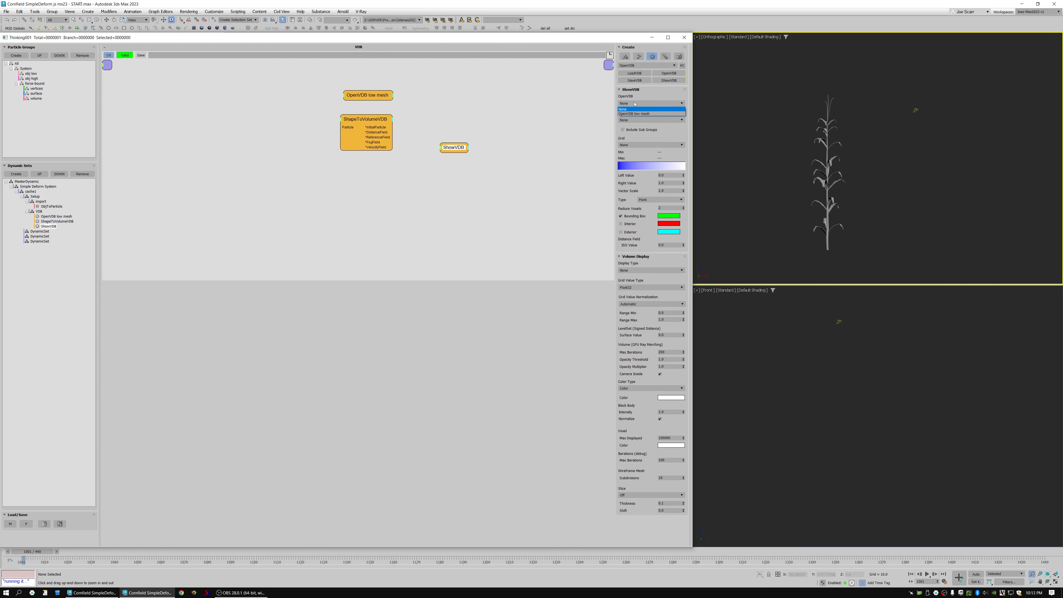
left_click(369, 97)
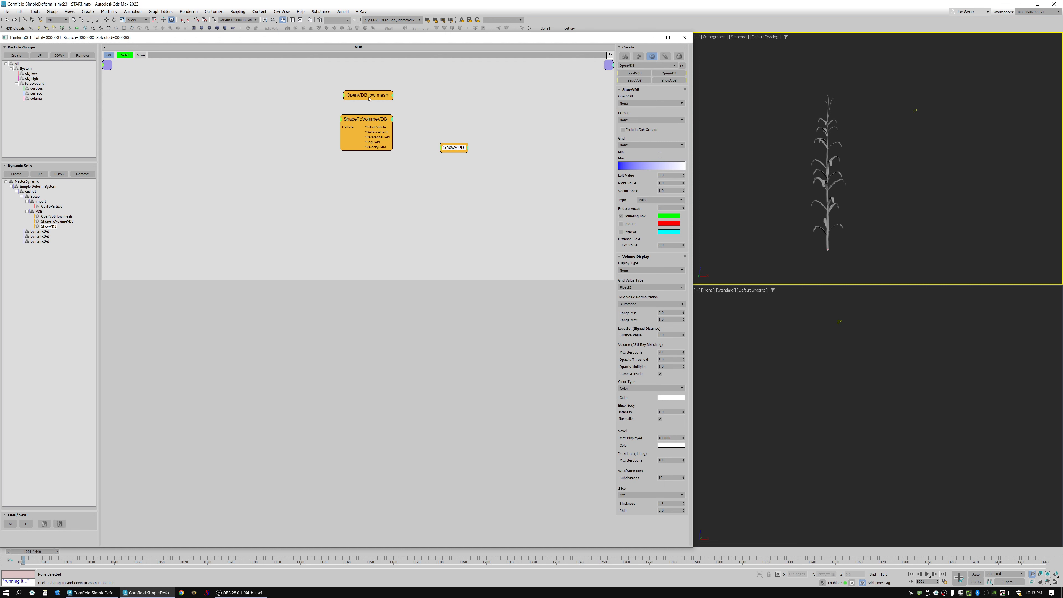
left_click_drag(371, 99, 371, 99)
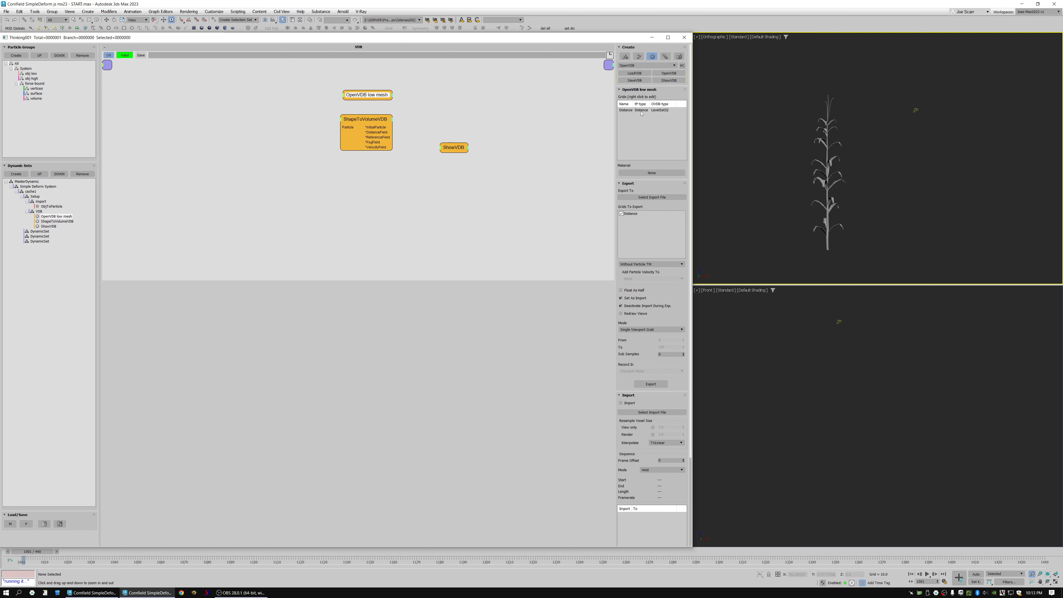
left_click_drag(453, 147, 452, 145)
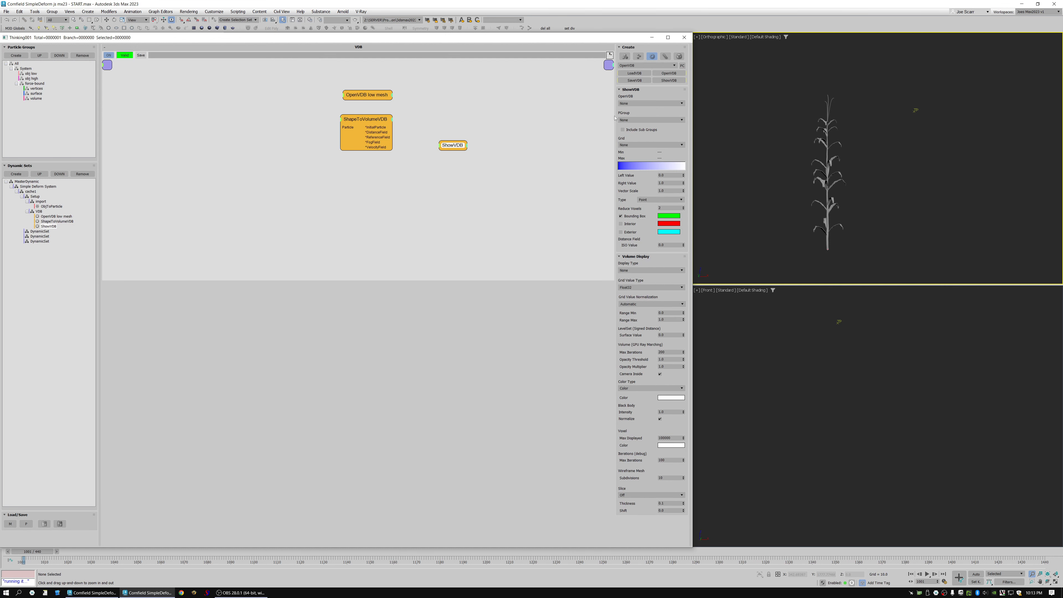
left_click(635, 104)
left_click(637, 113)
left_click(641, 120)
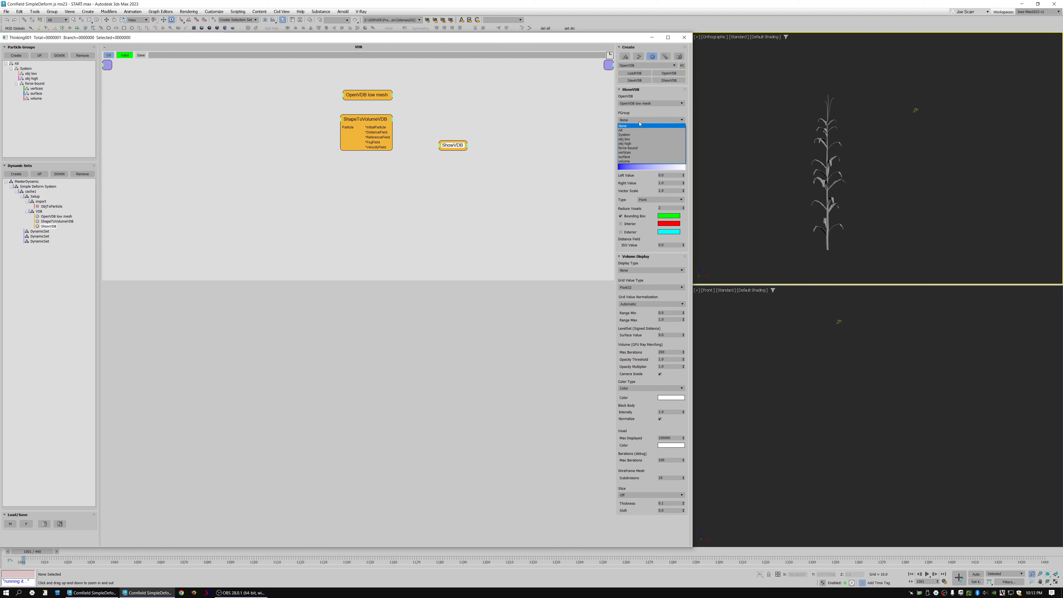
left_click(629, 139)
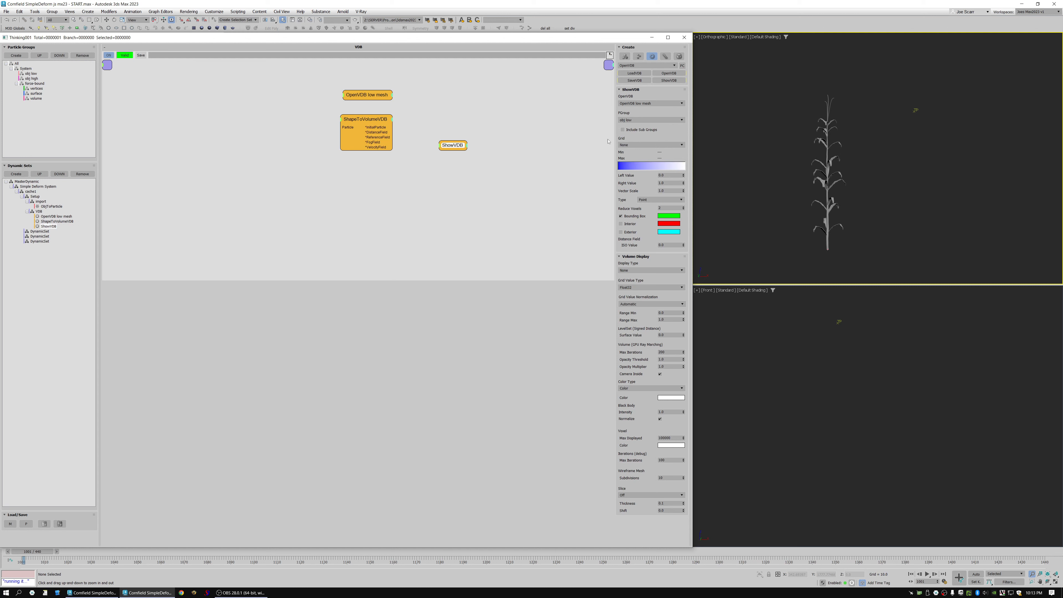
Set ShowVDB's grid to Distance and tidy the arrangement of the three VDB operators
left_click(389, 128)
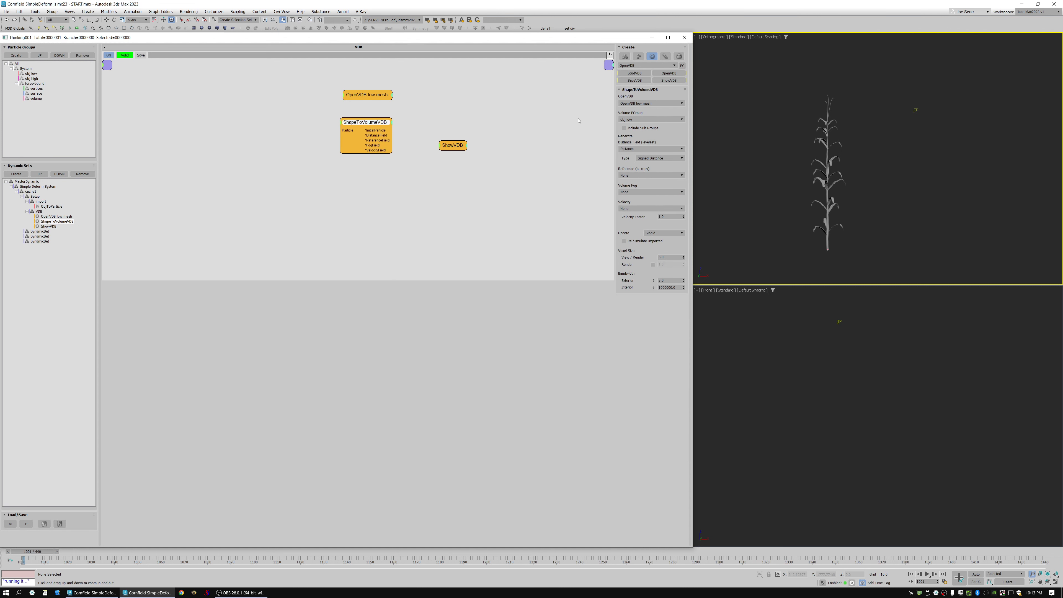
left_click_drag(456, 145, 454, 137)
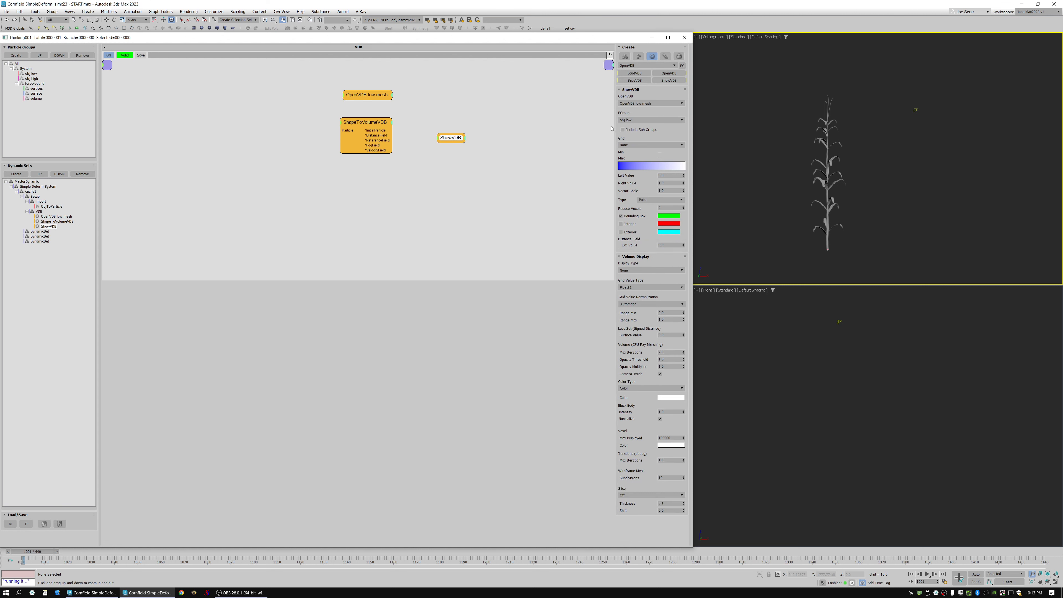
left_click(635, 145)
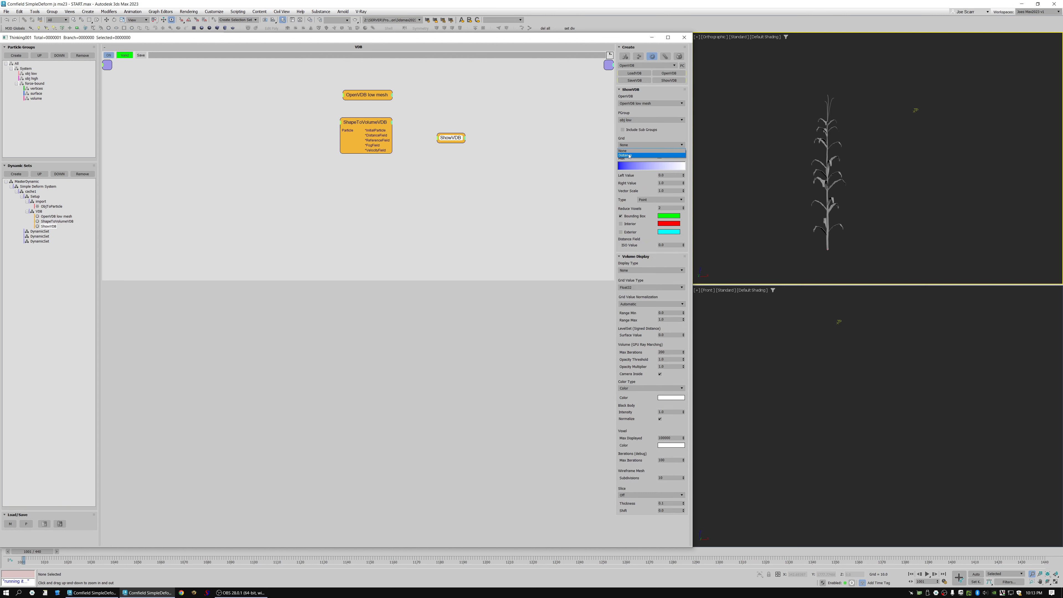
left_click(632, 155)
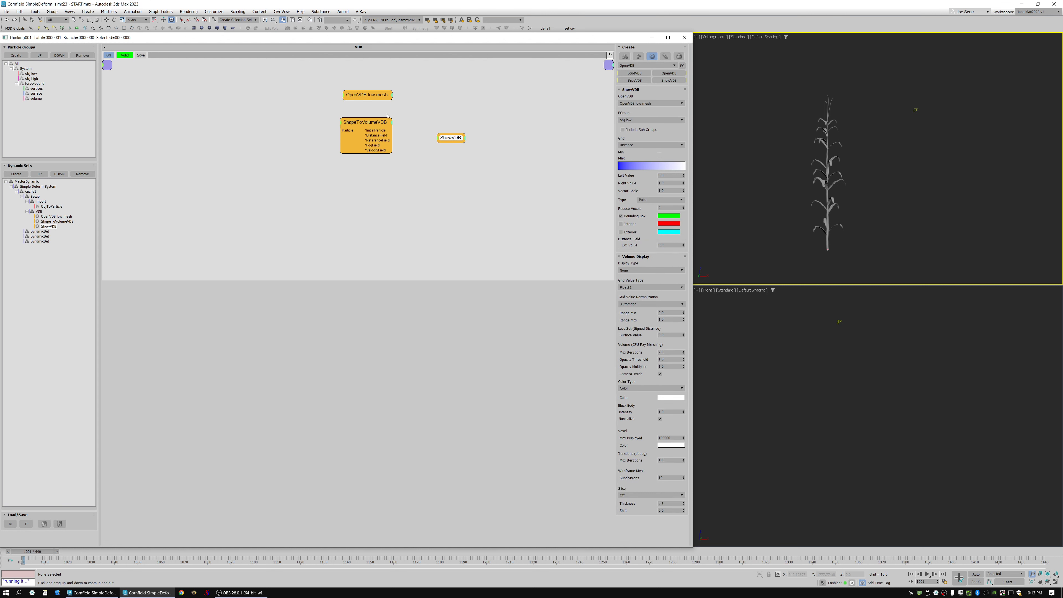
left_click_drag(368, 95, 364, 96)
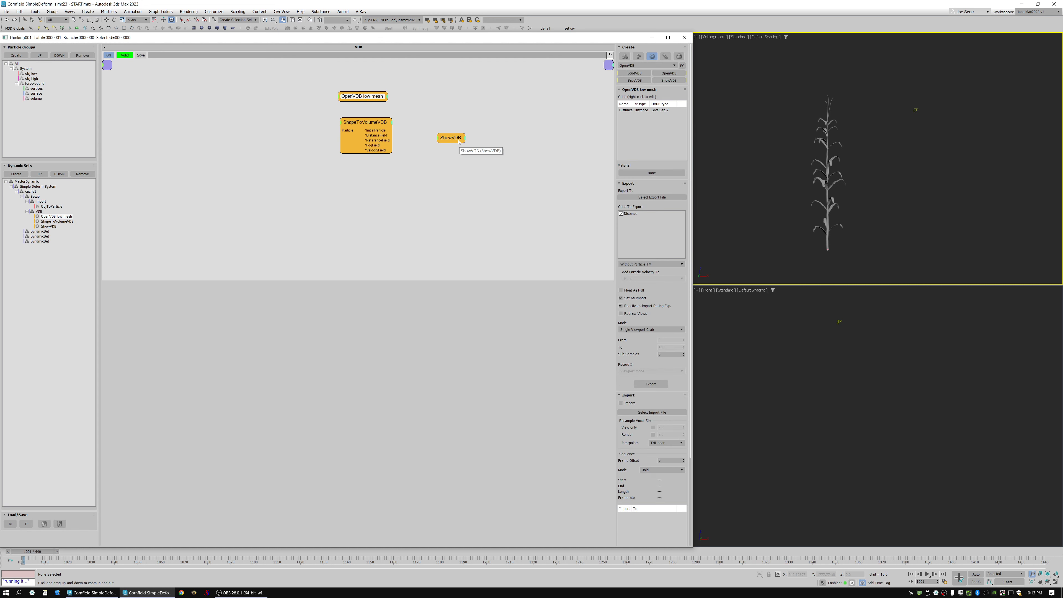
left_click_drag(457, 139, 451, 138)
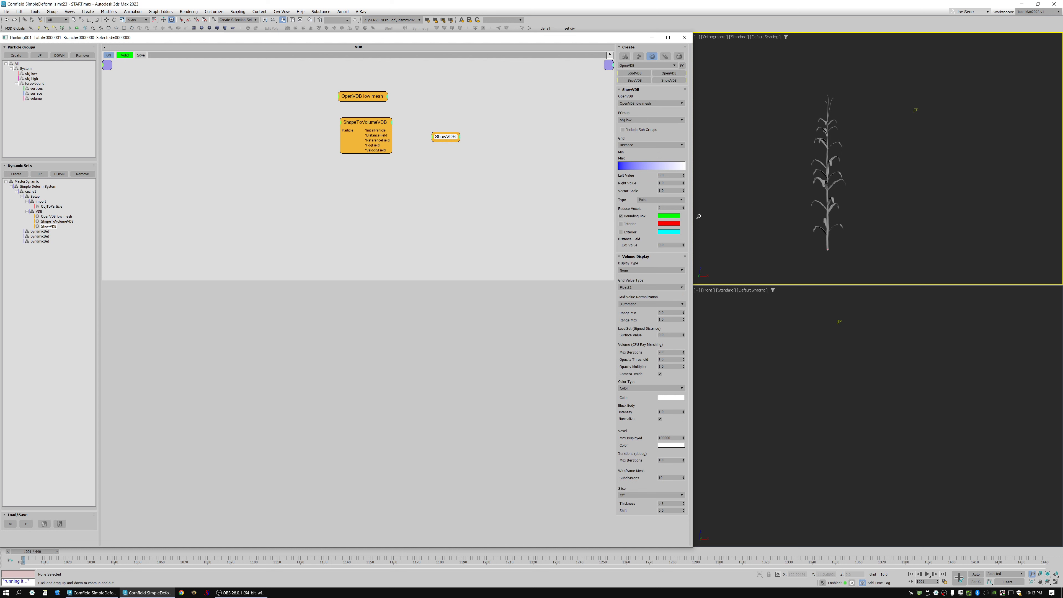
Switch the orthographic view to Front and examine how the VDB bounding box fits the corn plant
left_click_drag(756, 197, 756, 198)
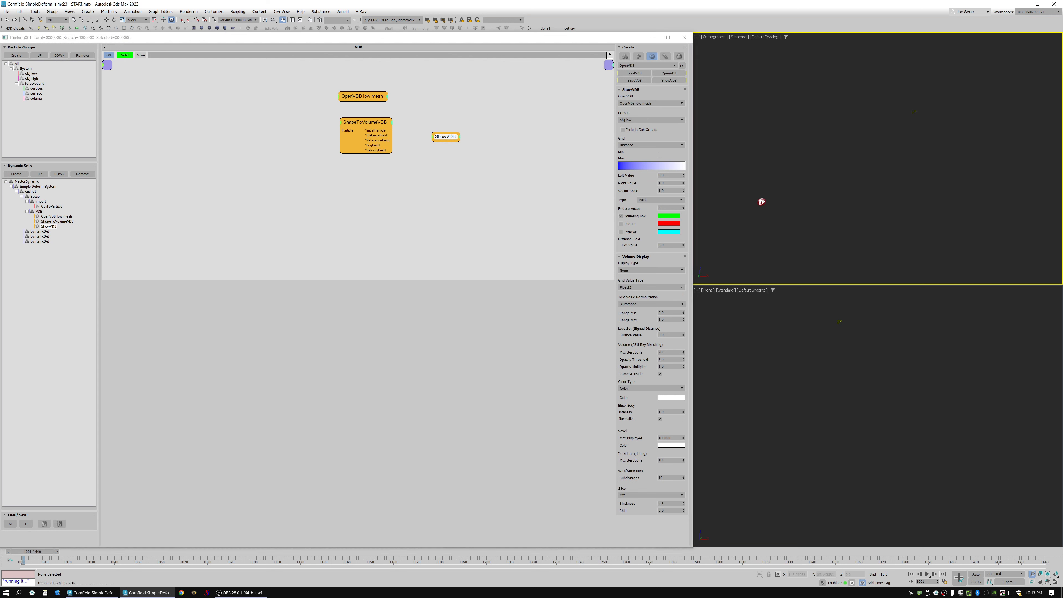
left_click_drag(817, 142, 789, 135)
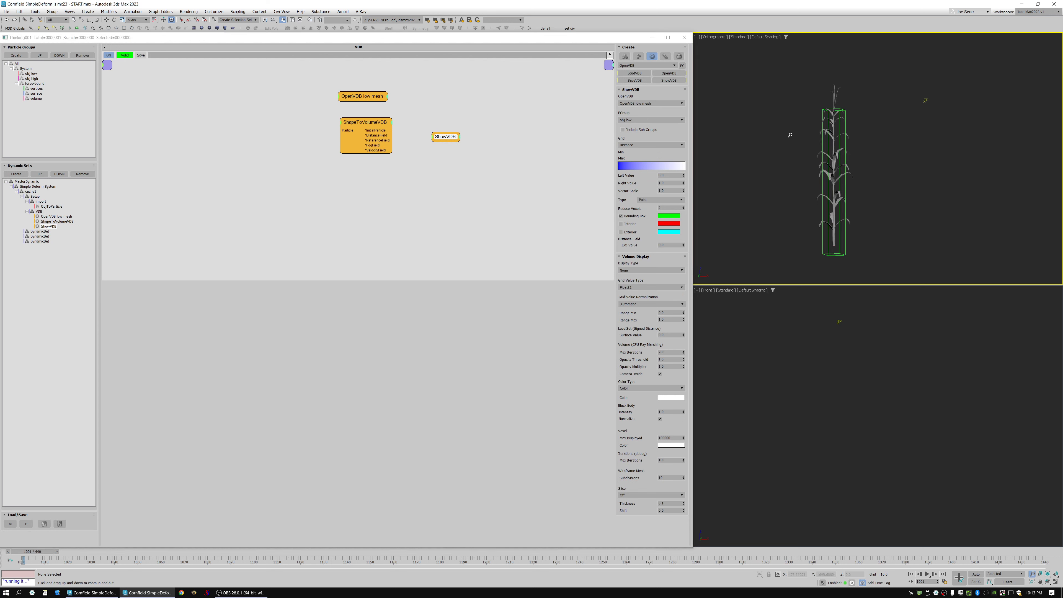
key("f")
scroll(816, 204, "down", 5)
scroll(879, 424, "down", 7)
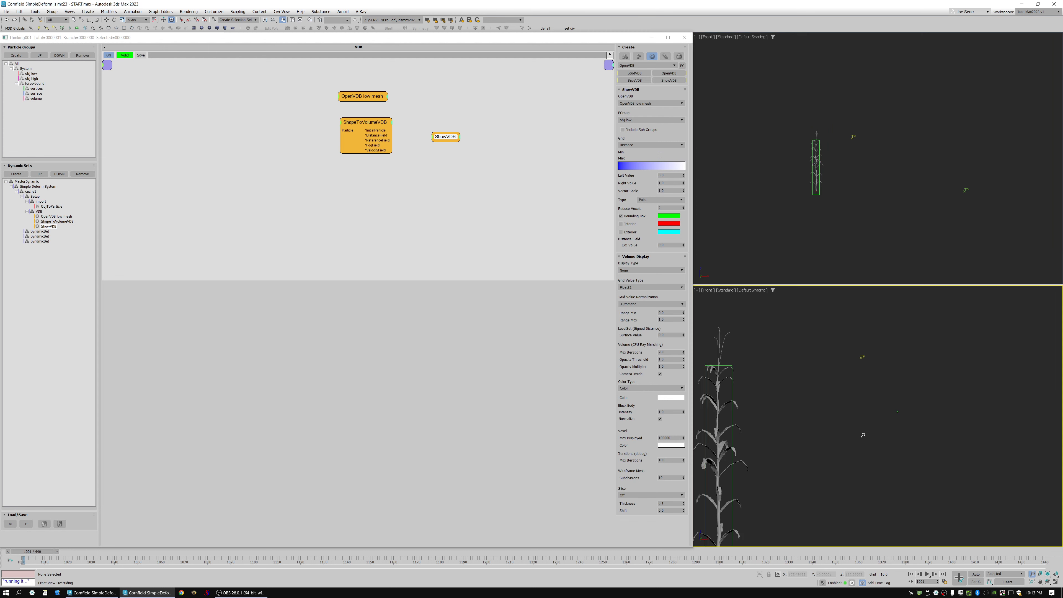
scroll(838, 417, "up", 5)
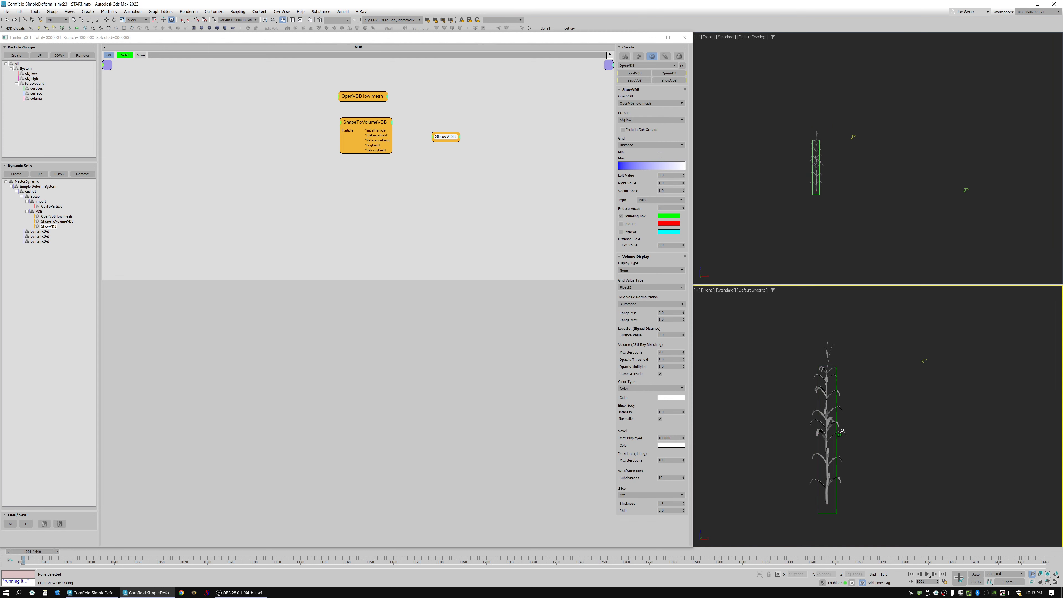
Expand the TP container in the layer list and inspect the dynamic sets of Thinking002
left_click(683, 38)
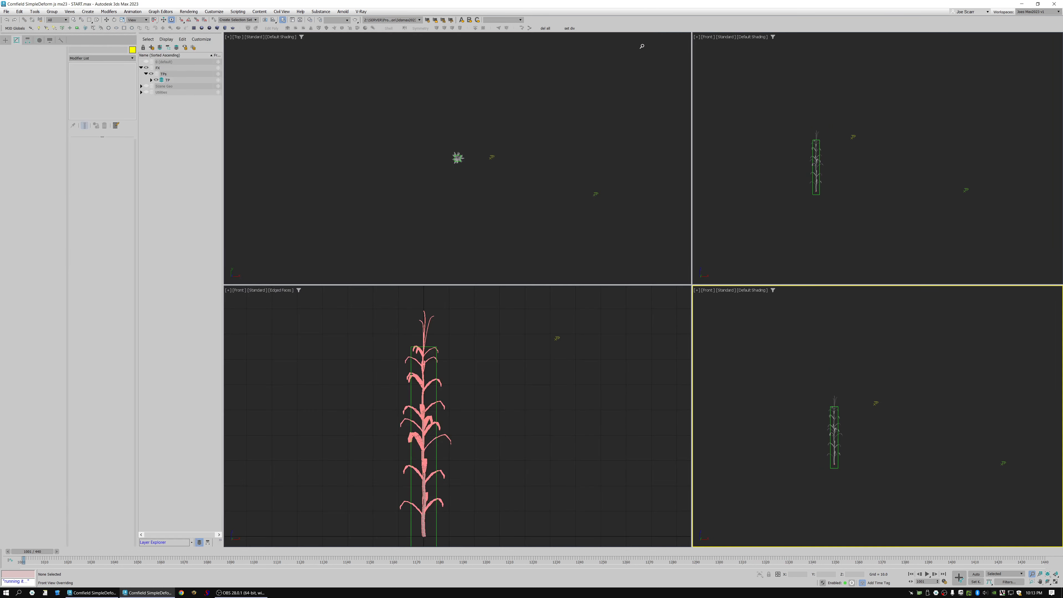
left_click(151, 80)
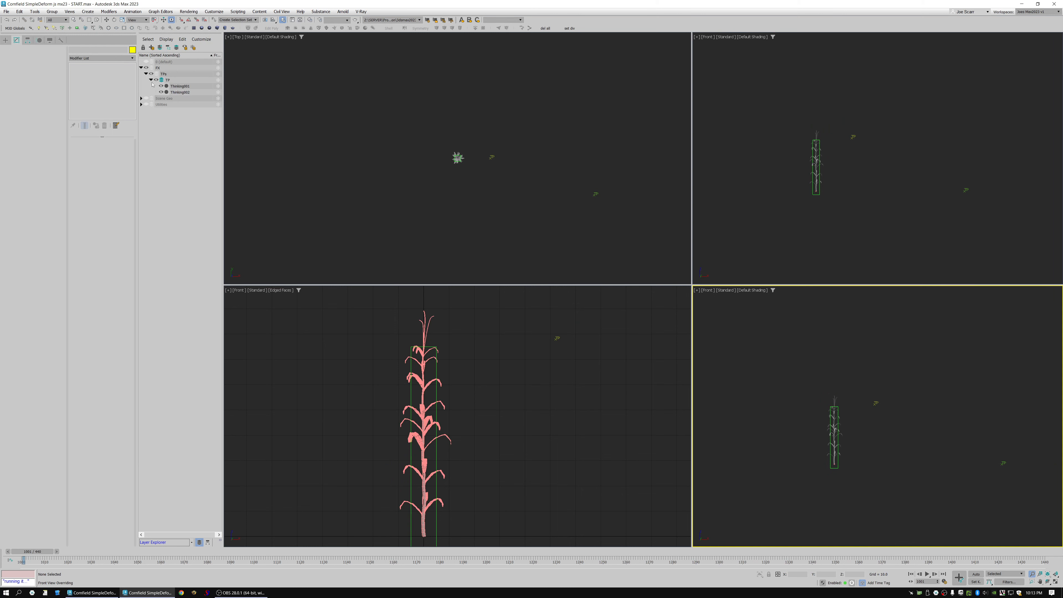
left_click(180, 93)
left_click(101, 151)
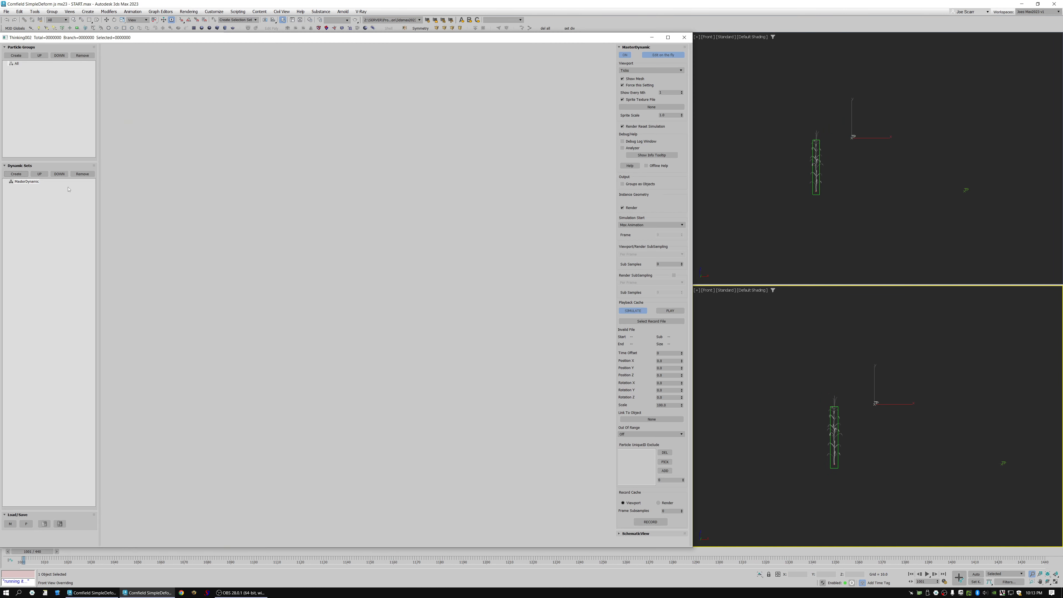
left_click(684, 37)
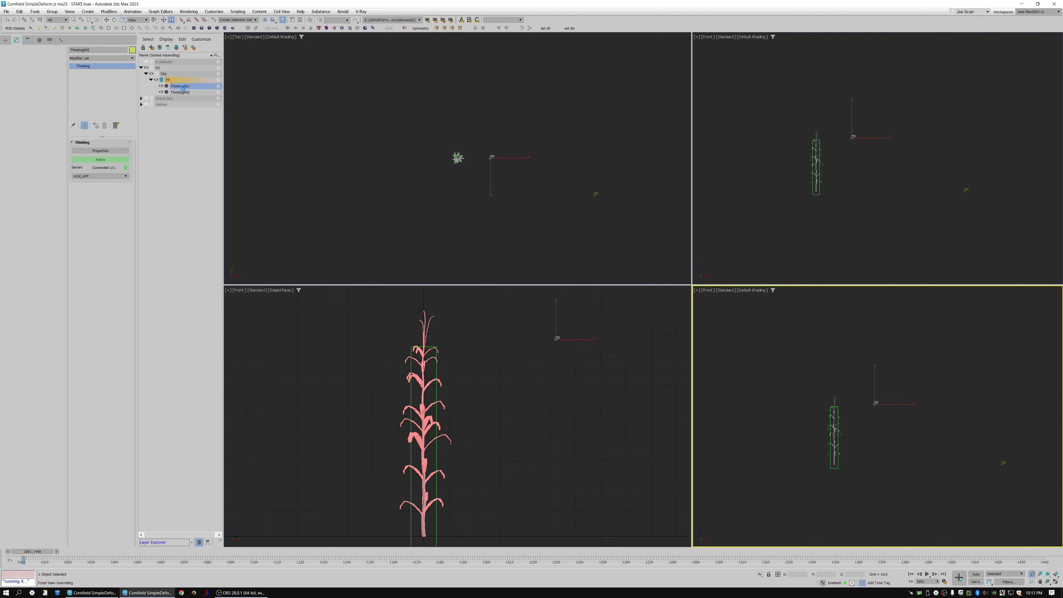
Delete the Thinking002 object from the TP container
left_click(184, 93)
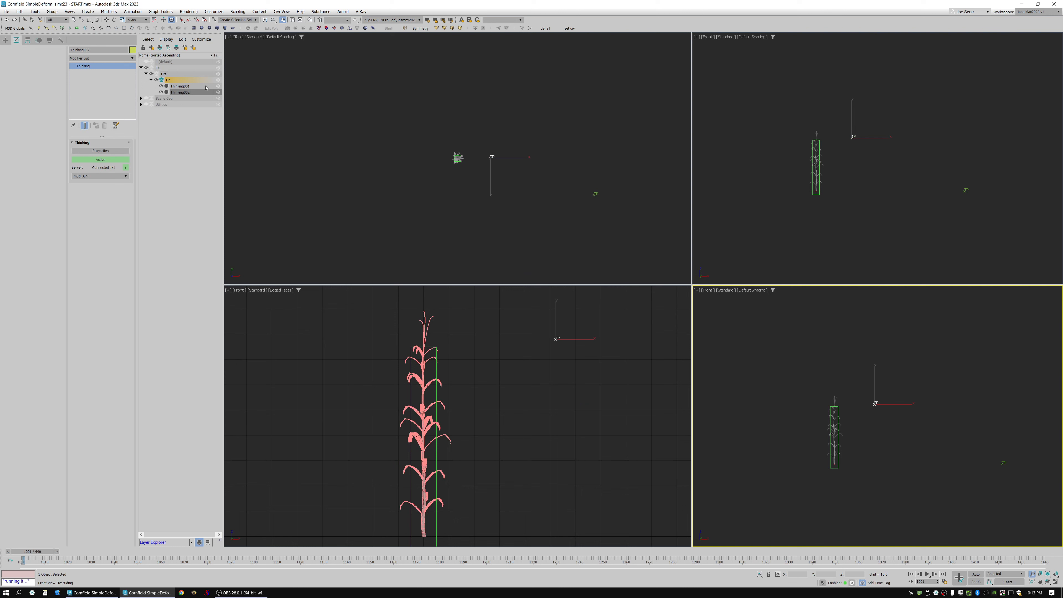
scroll(365, 137, "down", 1)
scroll(303, 119, "up", 1)
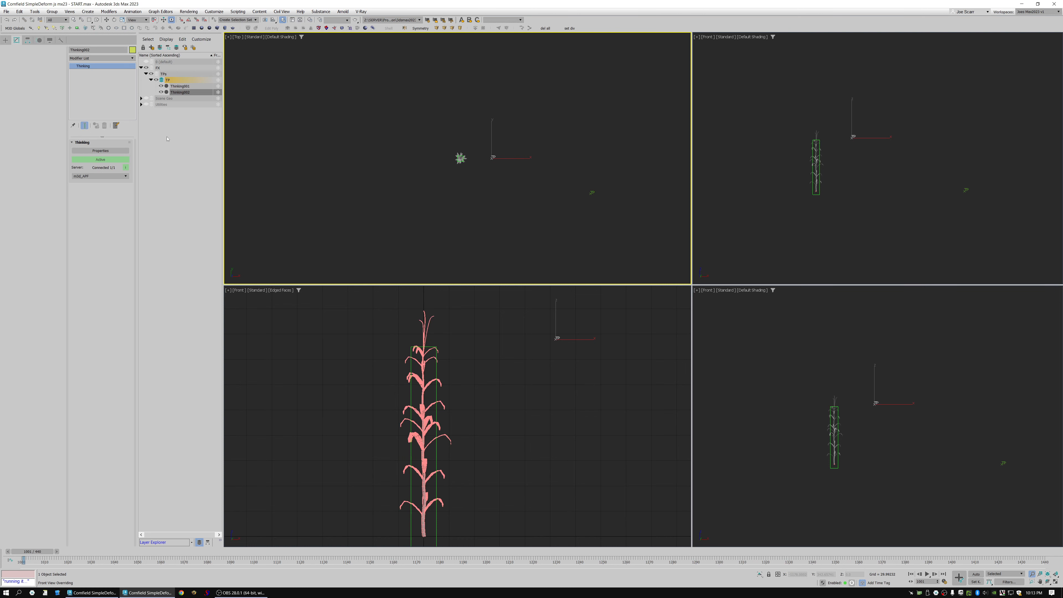
left_click(330, 133)
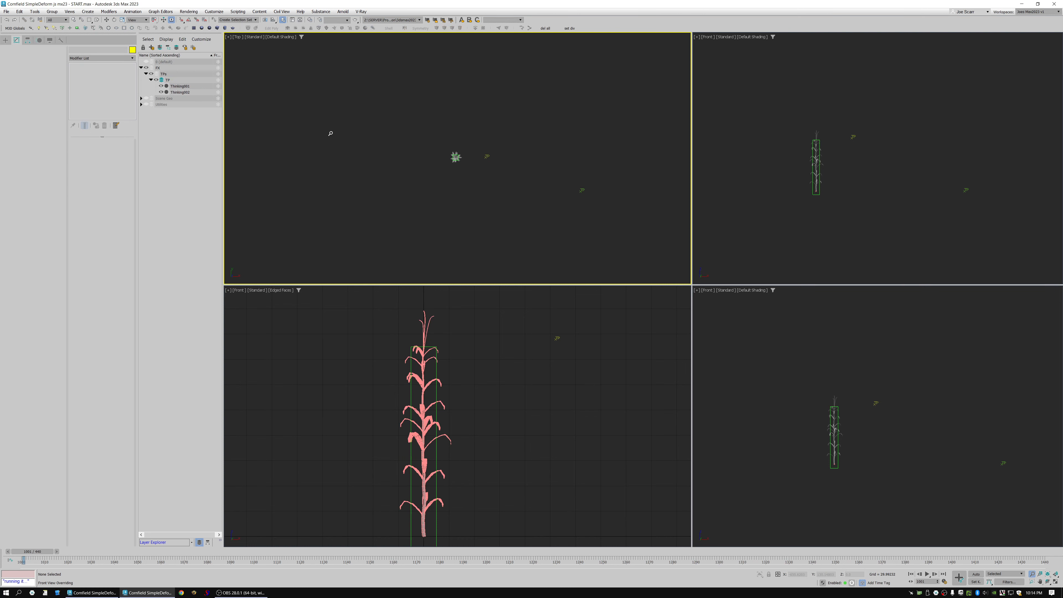
left_click(181, 92)
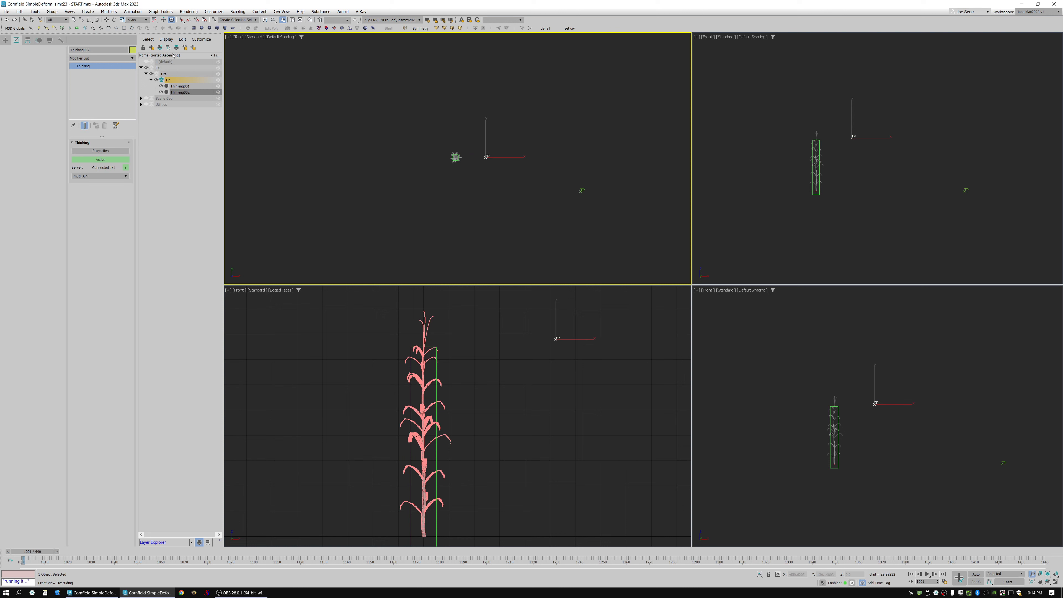
key("Delete")
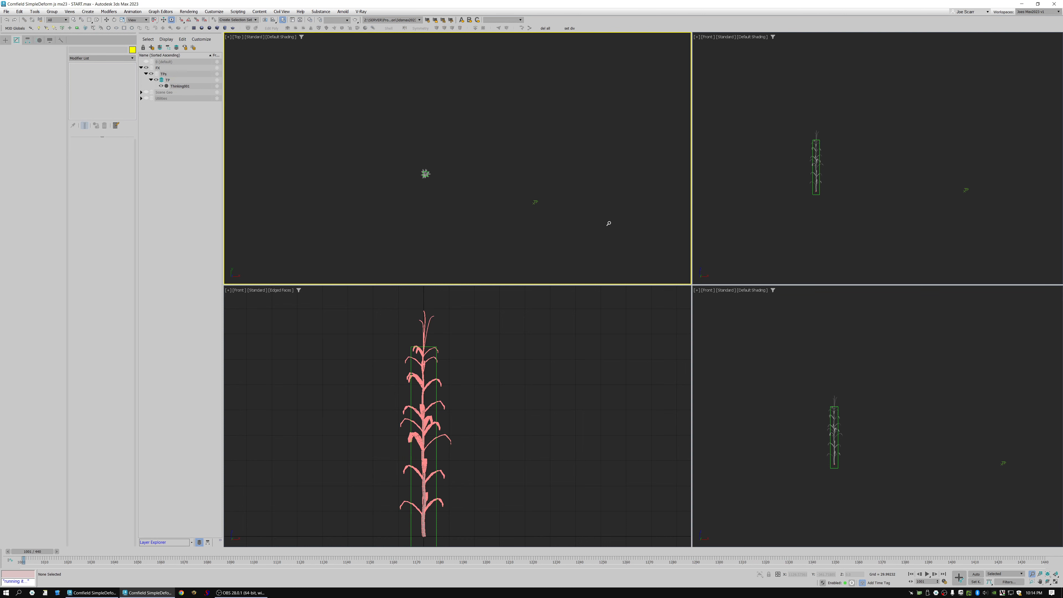
scroll(608, 223, "down", 3)
scroll(444, 161, "up", 6)
scroll(811, 363, "up", 1)
scroll(858, 433, "down", 3)
scroll(845, 428, "up", 3)
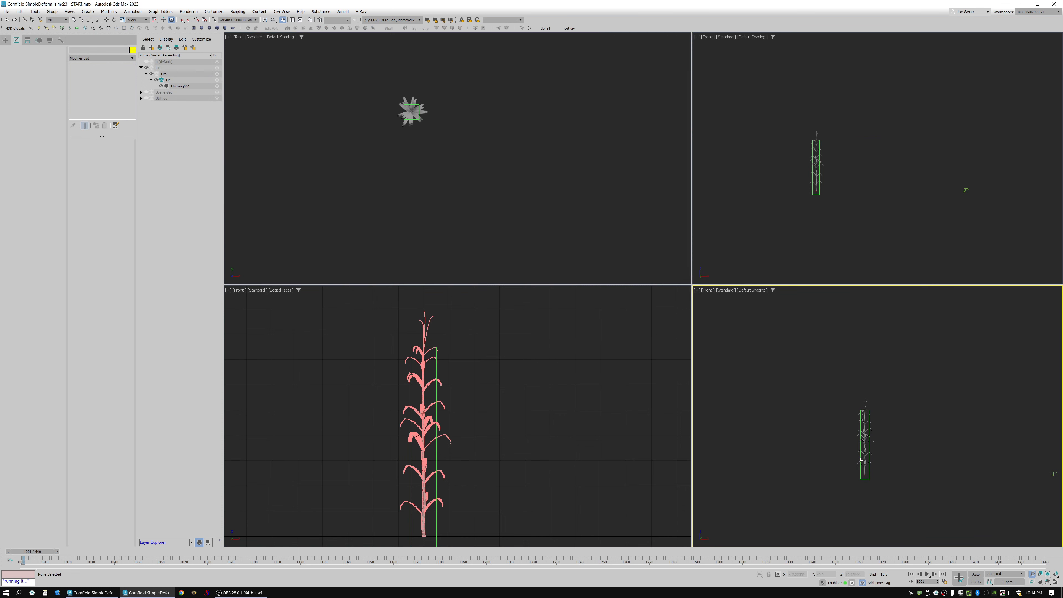
scroll(801, 455, "down", 1)
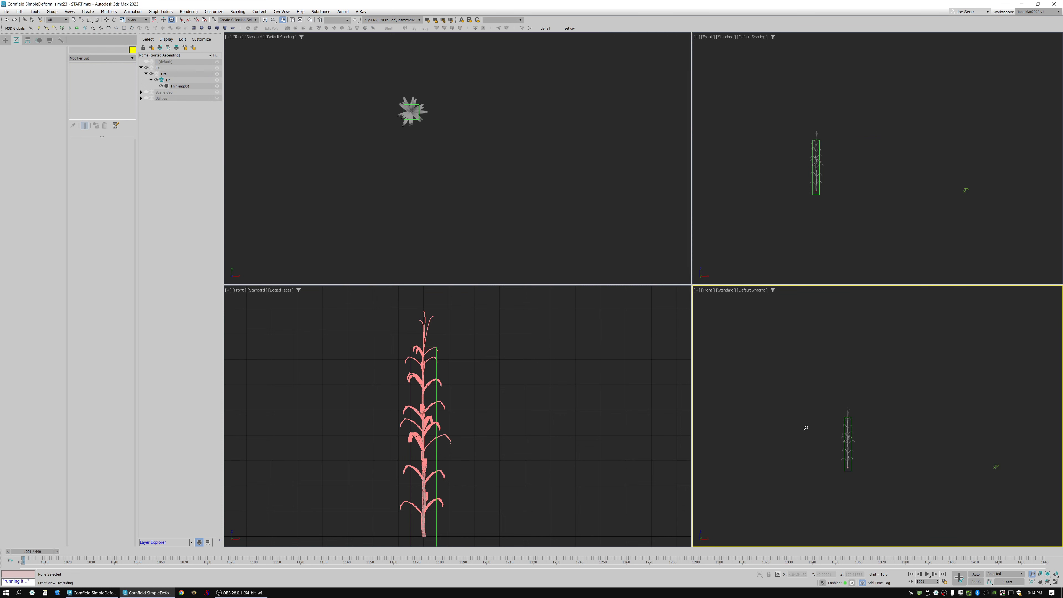
Examine the corn plant and its surrounding VDB bounding box up close in the active Front view
scroll(845, 432, "down", 3)
scroll(843, 441, "up", 3)
scroll(827, 396, "down", 3)
scroll(826, 396, "up", 4)
scroll(853, 390, "down", 3)
scroll(811, 379, "up", 4)
scroll(856, 393, "down", 3)
scroll(782, 387, "up", 2)
scroll(807, 404, "down", 4)
scroll(807, 413, "up", 5)
scroll(797, 401, "down", 1)
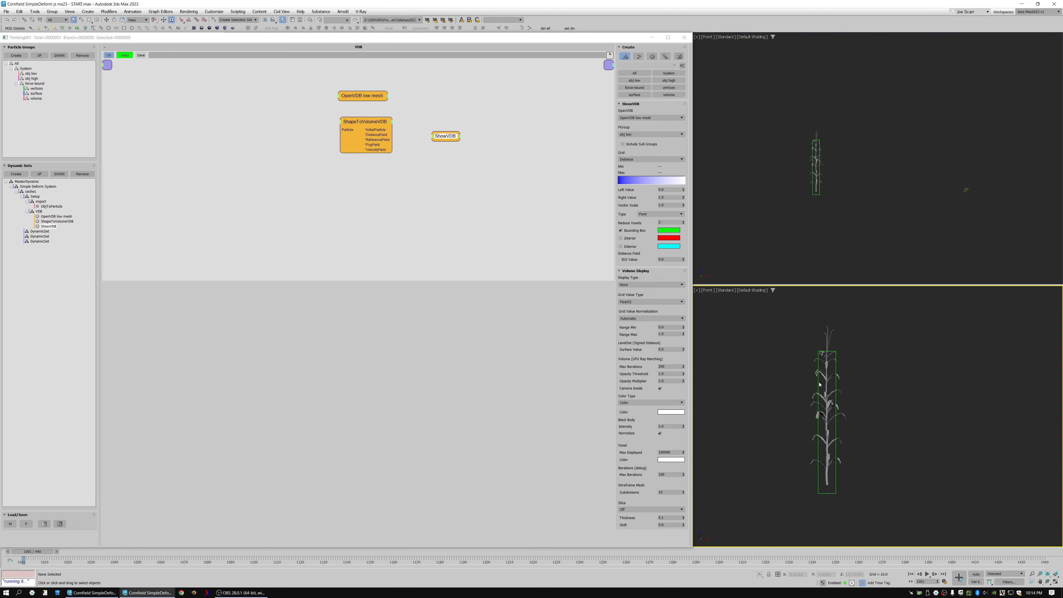
Select the ShowVDB operator in the VDB set and collapse its Volume Display settings
middle_click_drag(384, 187, 366, 213)
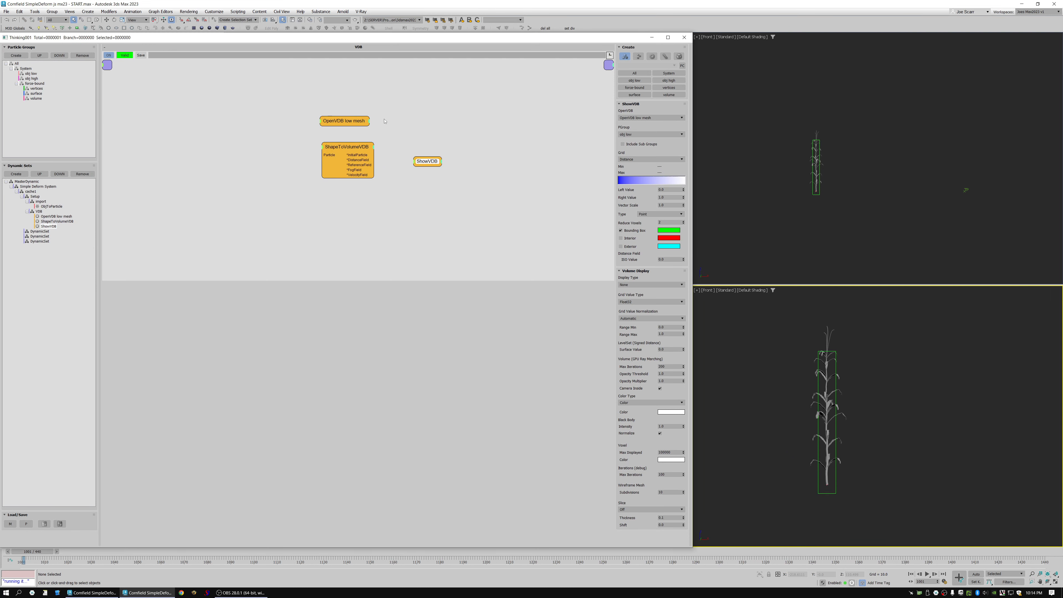
left_click(354, 148)
left_click(432, 163)
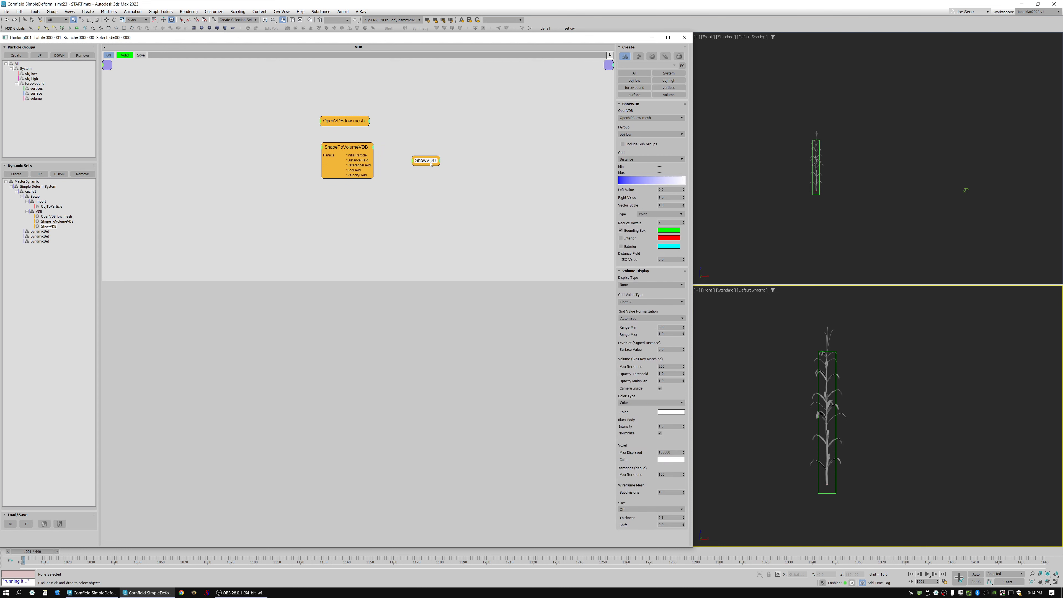
left_click_drag(430, 162, 430, 163)
left_click(828, 378)
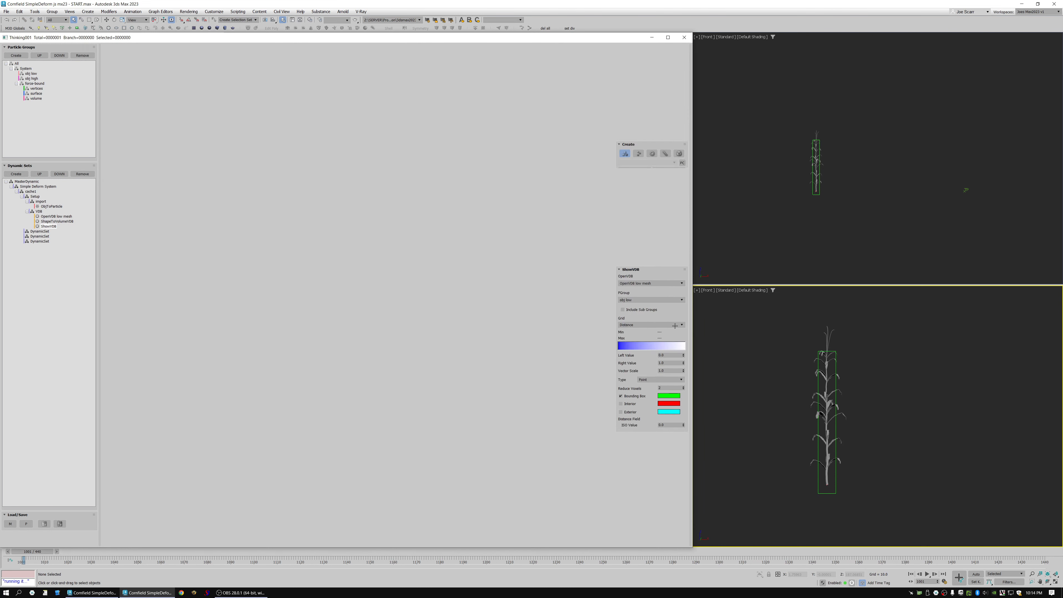
middle_click_drag(432, 169, 433, 168)
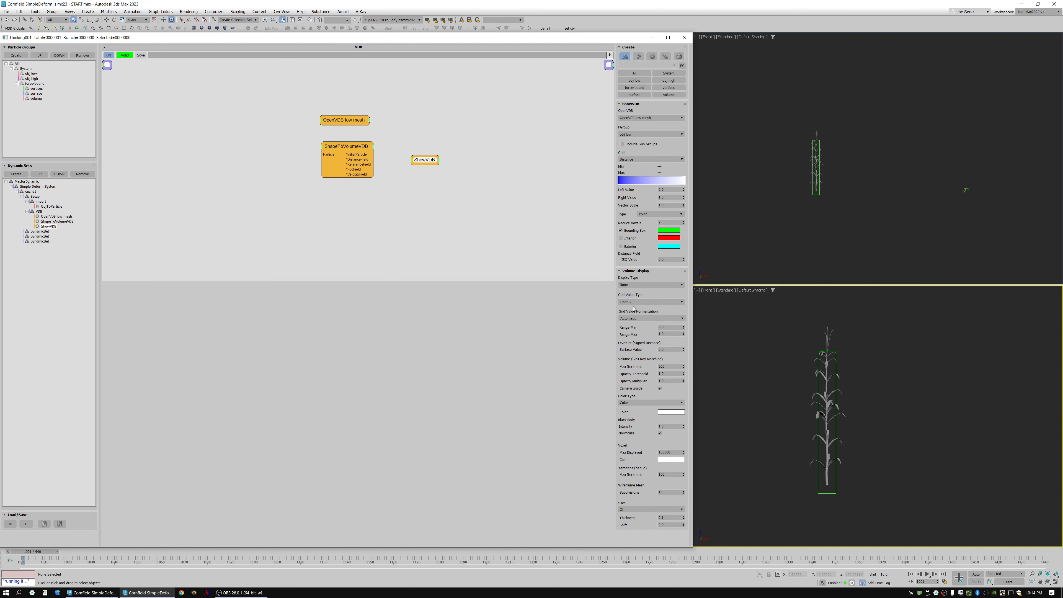
left_click(623, 271)
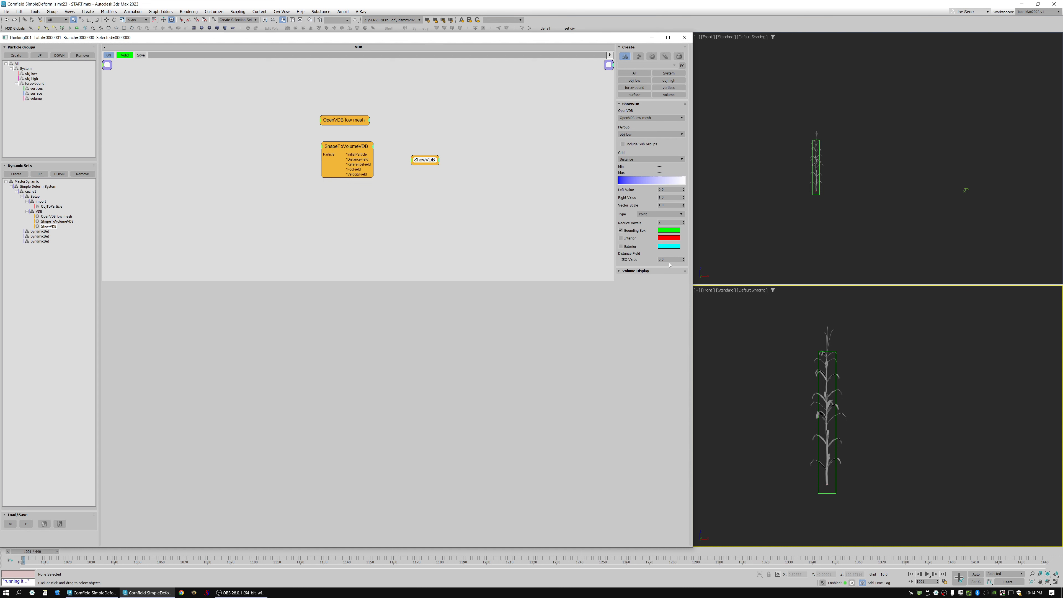
left_click(627, 271)
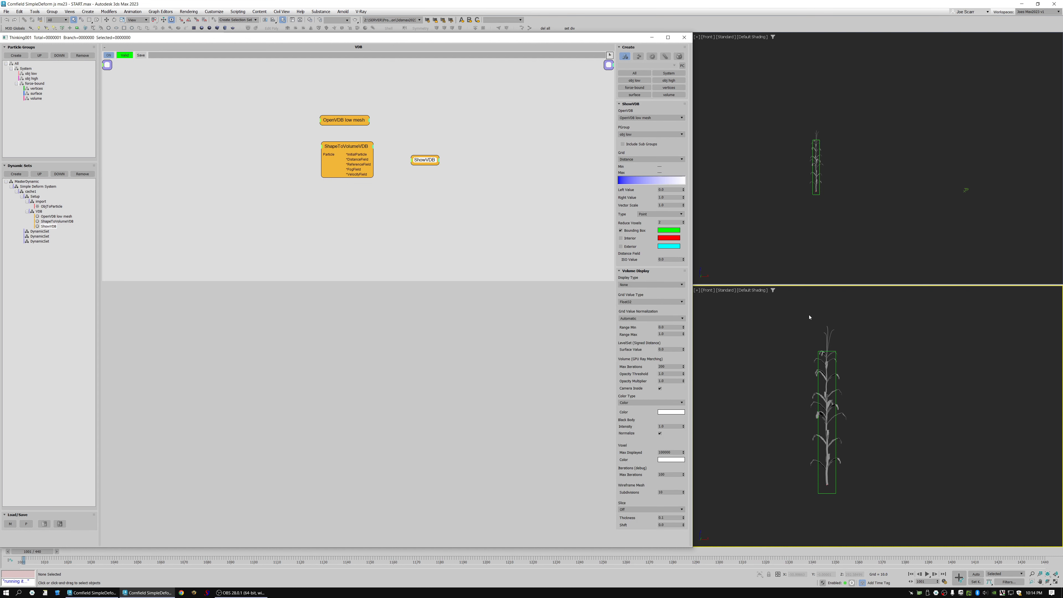
left_click(633, 271)
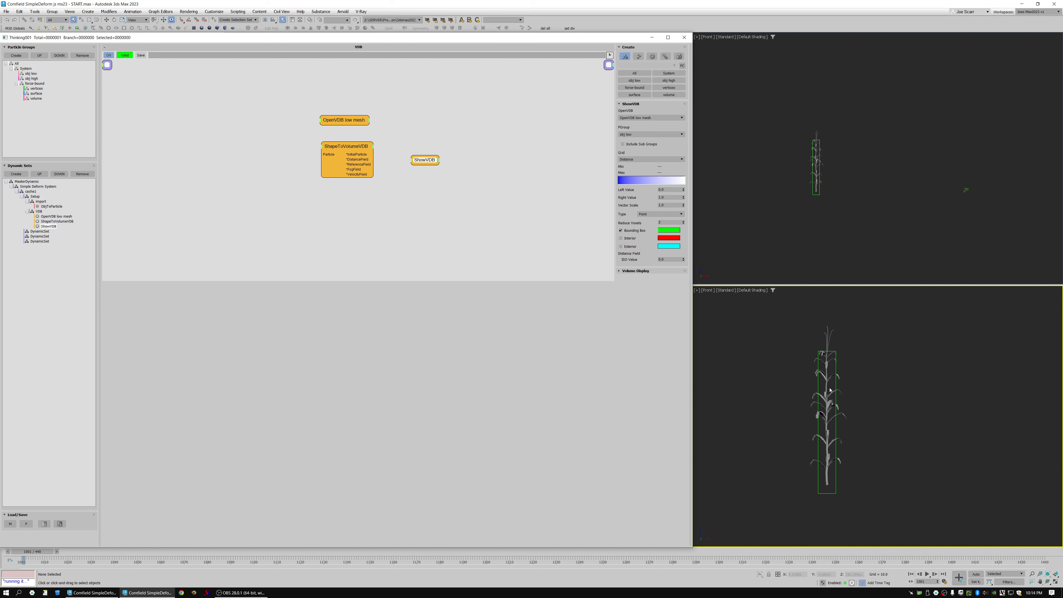
Turn on ShowVDB's Exterior voxel display and set Reduce Voxels to 0
left_click(624, 248)
mouse_move(830, 348)
middle_mouse_down("ctrl+alt")
mouse_move(832, 361)
mouse_move(831, 335)
mouse_move(834, 351)
middle_mouse_up("ctrl+alt")
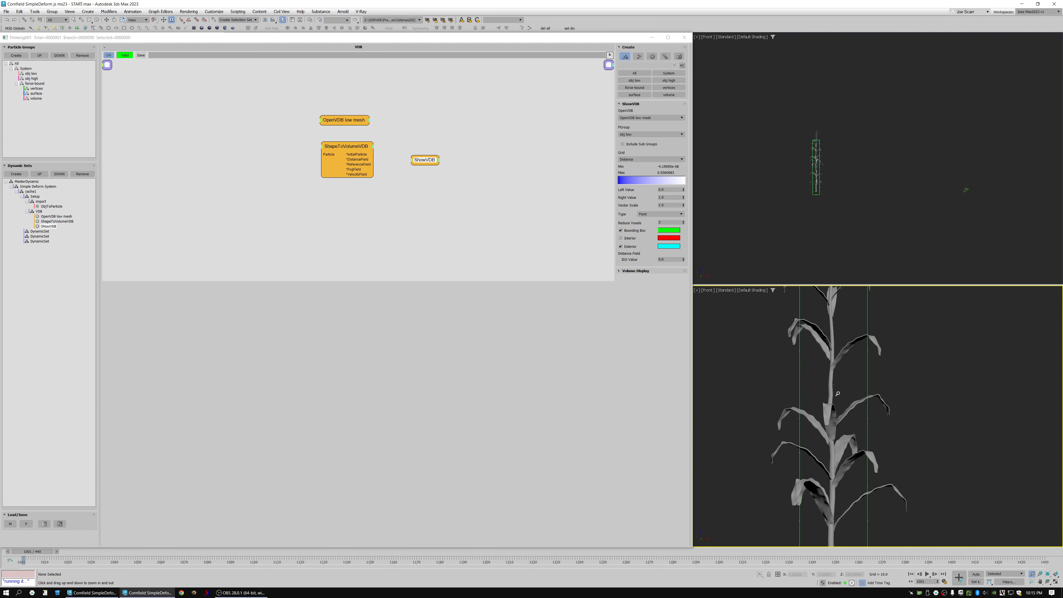
scroll(836, 422, "down", 4)
left_click(683, 223)
left_click(683, 224)
scroll(824, 368, "down", 5)
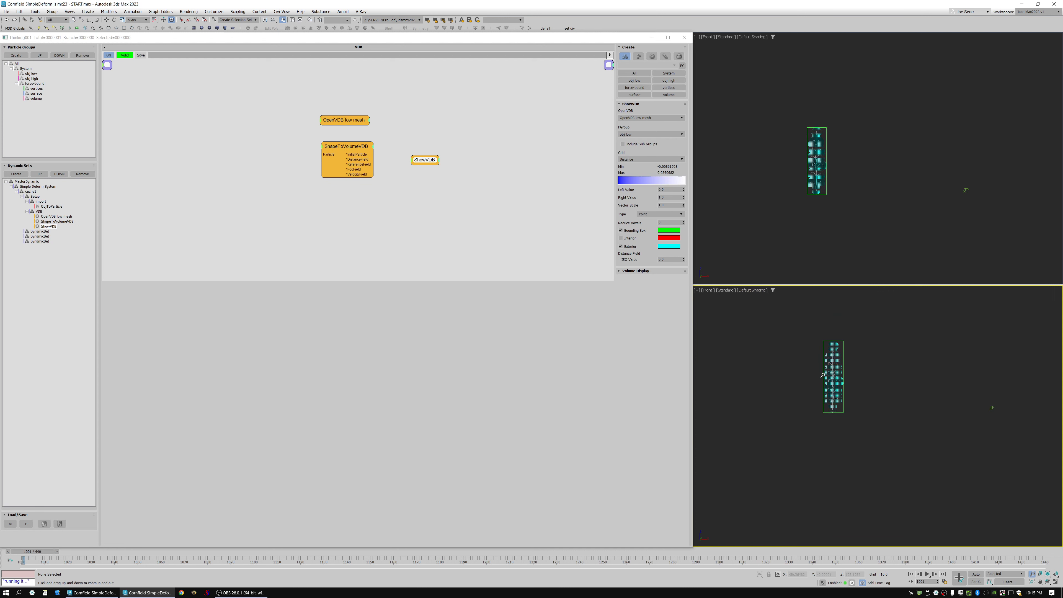
scroll(814, 359, "up", 6)
scroll(828, 362, "down", 3)
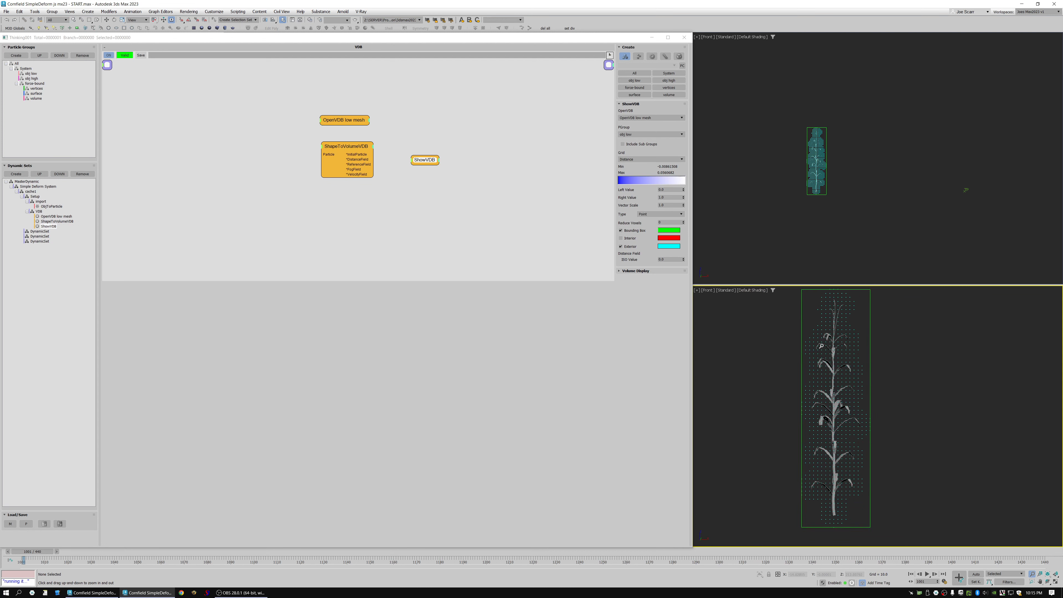
scroll(823, 335, "up", 2)
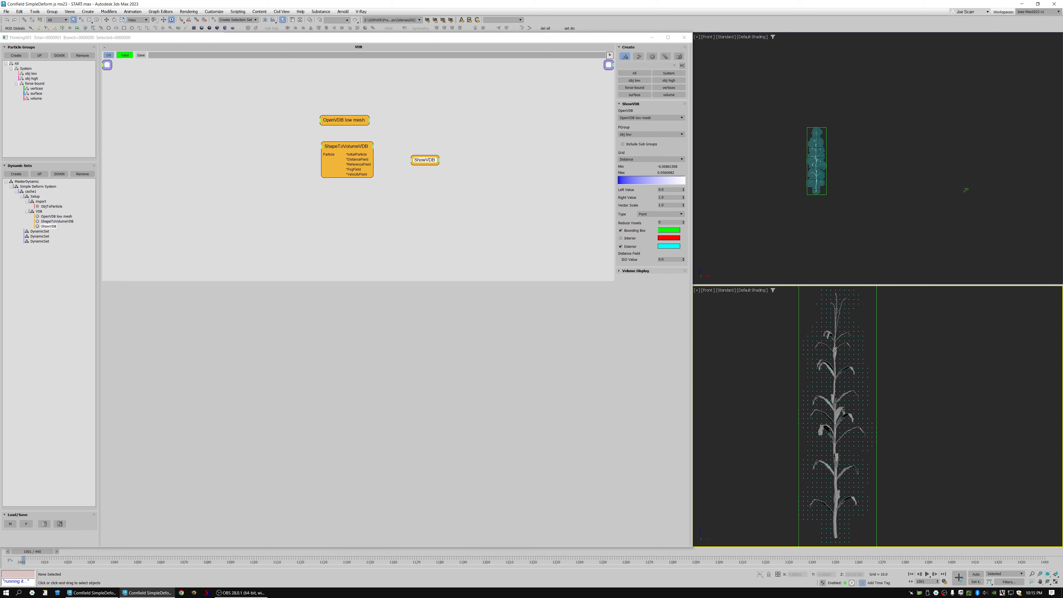
scroll(828, 376, "down", 2)
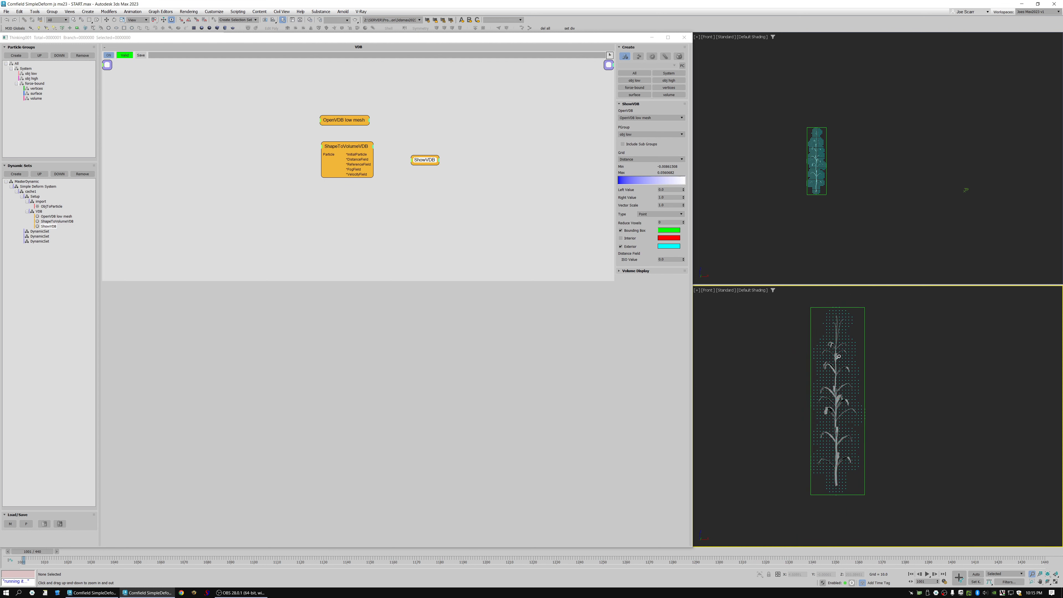
scroll(838, 356, "up", 5)
Review ShapeToVolumeVDB's voxel size setting against the voxel points displayed by ShowVDB around the plant
left_click_drag(347, 147, 344, 143)
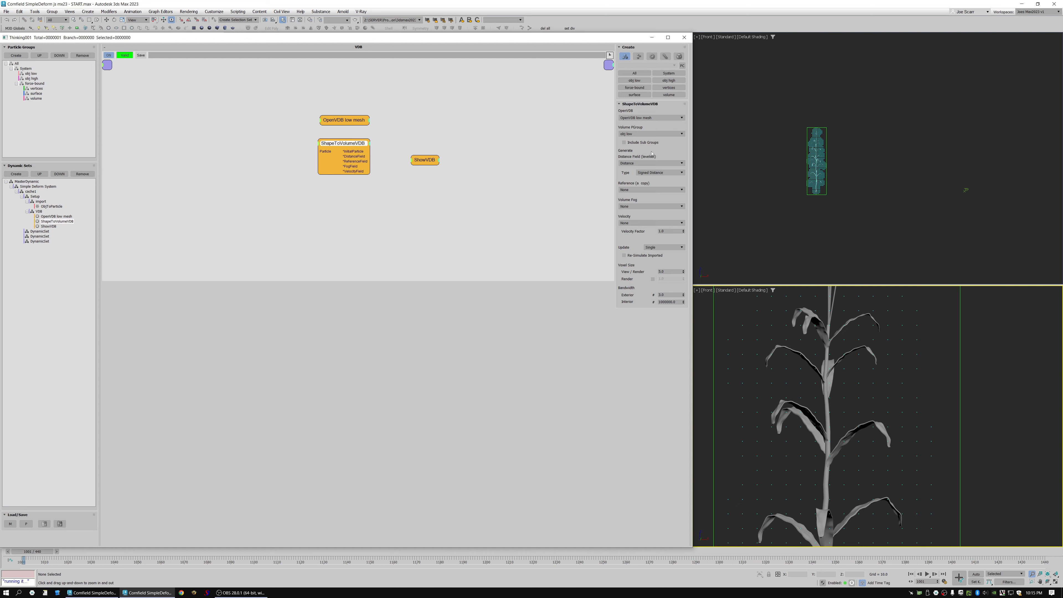
left_click(433, 160)
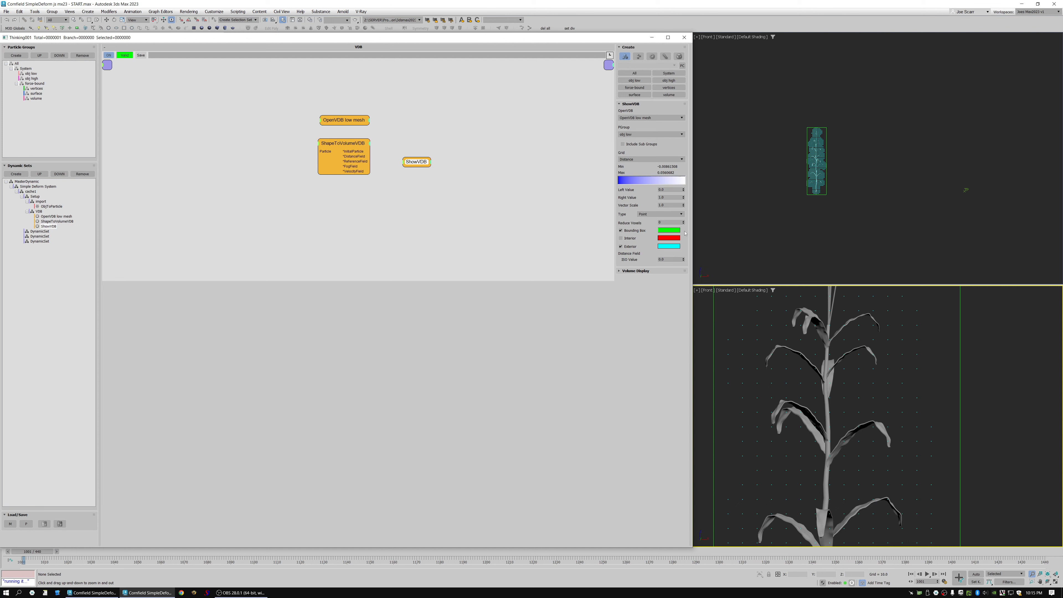
left_click_drag(816, 390, 827, 351)
left_click(348, 157)
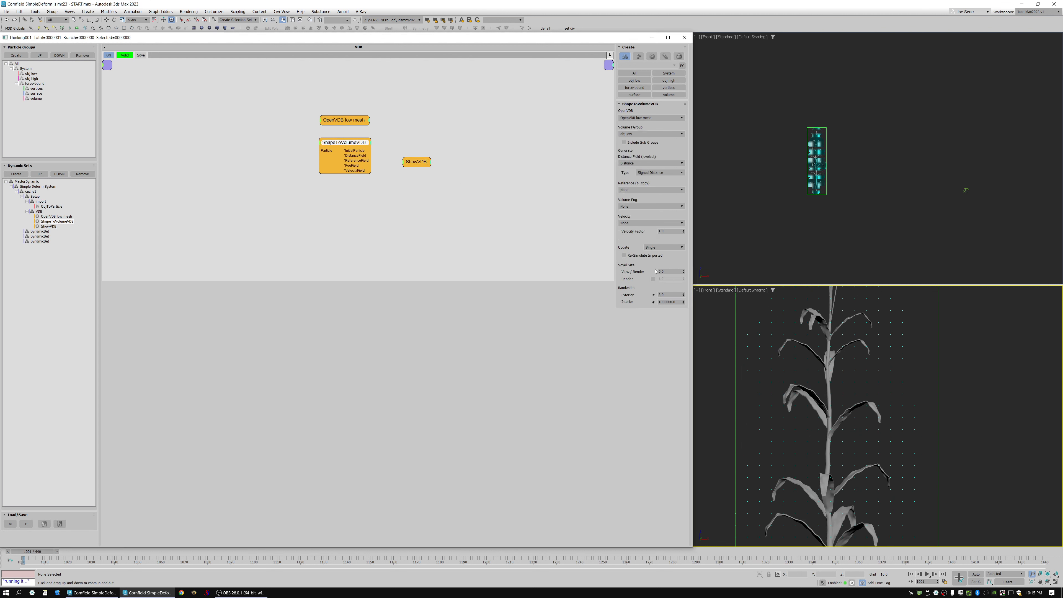
double_click(672, 272)
Add a VolumeToShapeVDB operator from the OpenVDB SDF category below ShapeToVolumeVDB
left_click(485, 171)
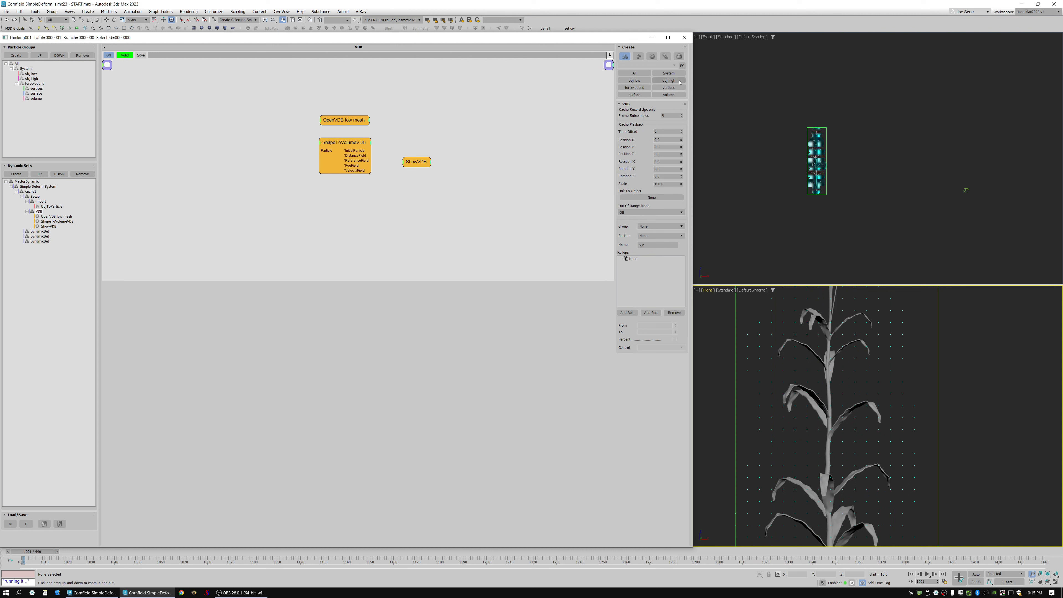
left_click(652, 59)
left_click(651, 66)
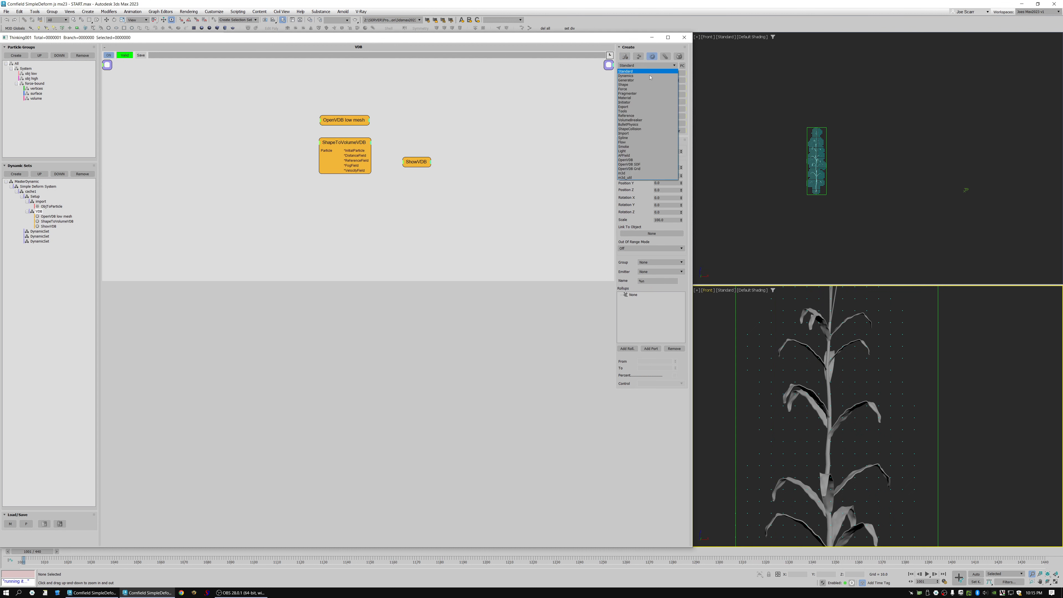
left_click(641, 162)
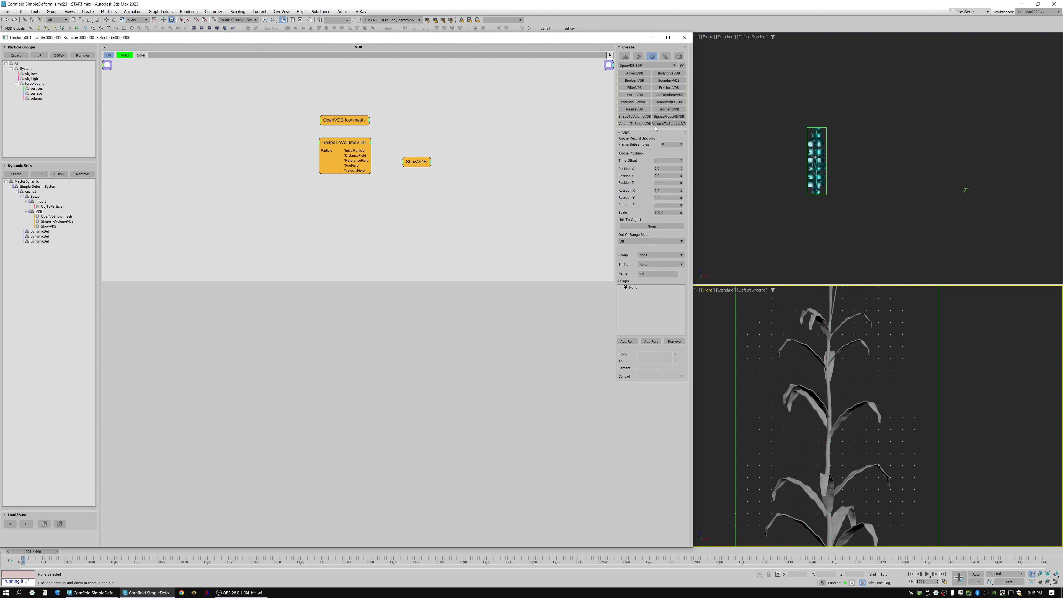
left_click(626, 126)
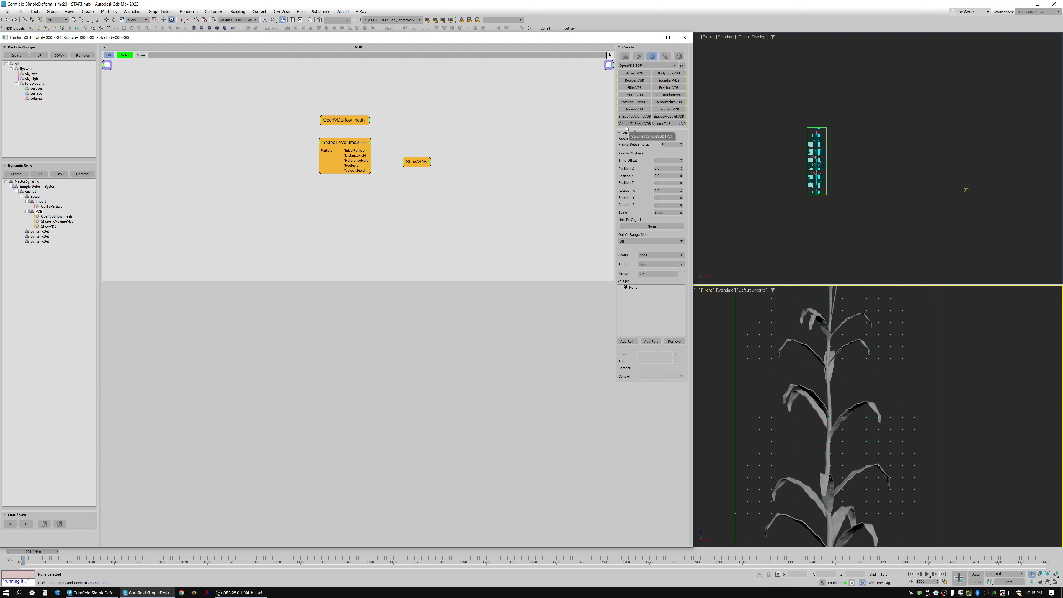
left_click(290, 200)
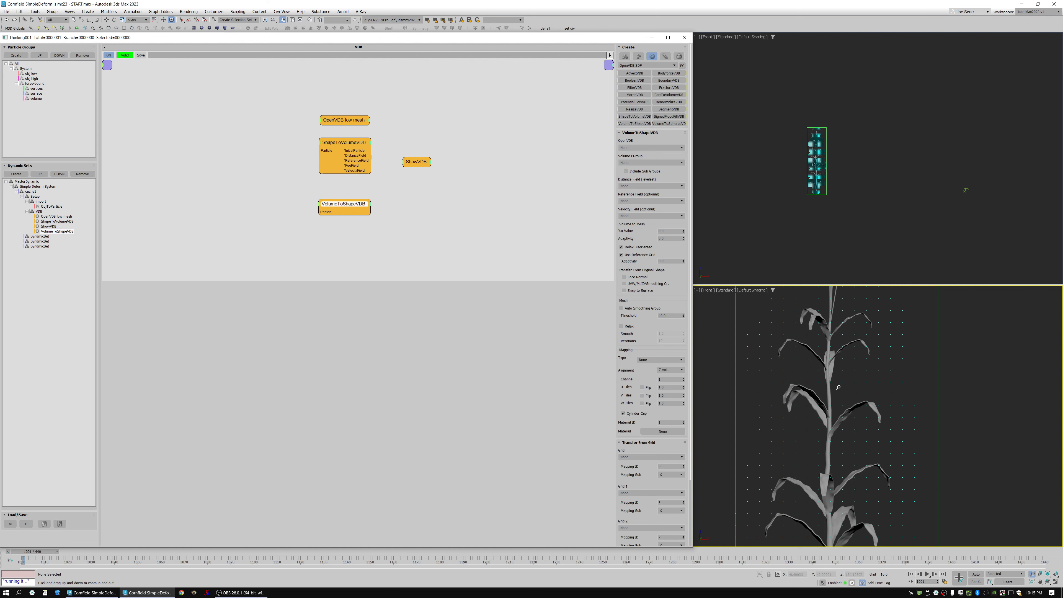
Set VolumeToShapeVDB's OpenVDB to OpenVDB low mesh, its Volume PGroup to obj low and its Distance Field to Distance
left_click(639, 148)
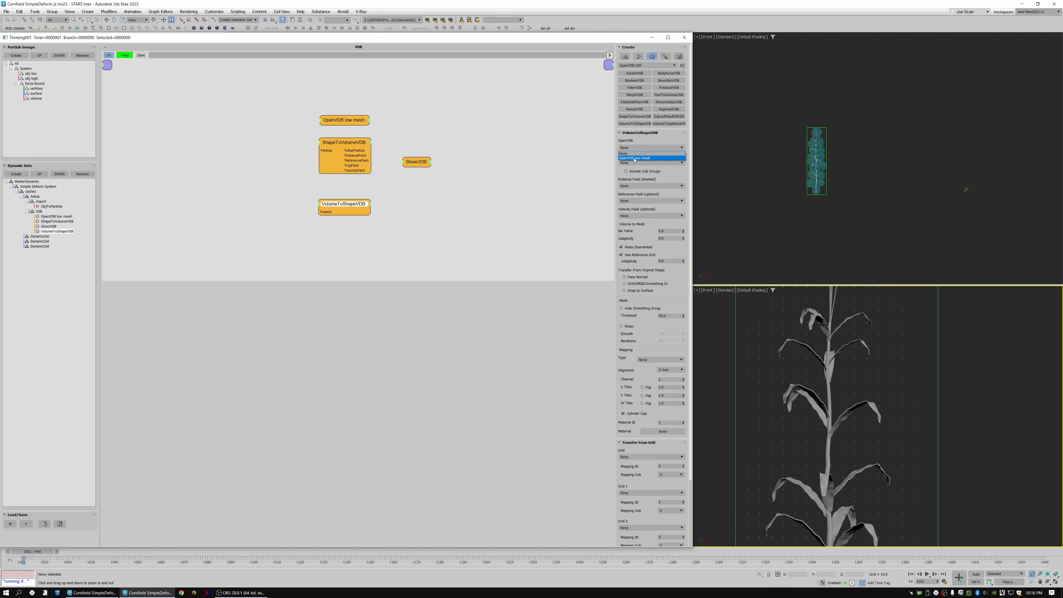
left_click(634, 157)
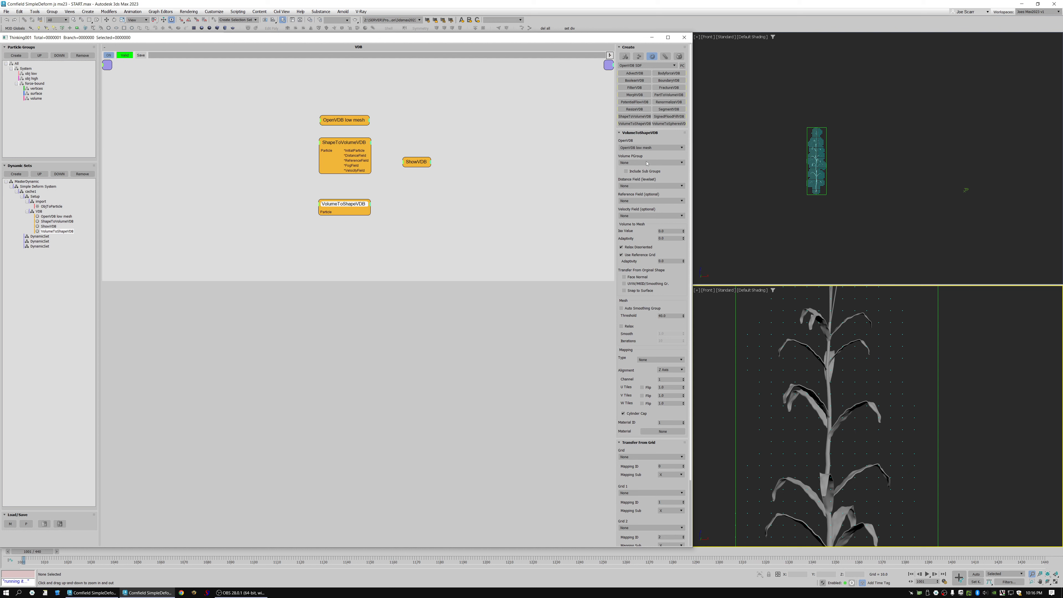
left_click(634, 163)
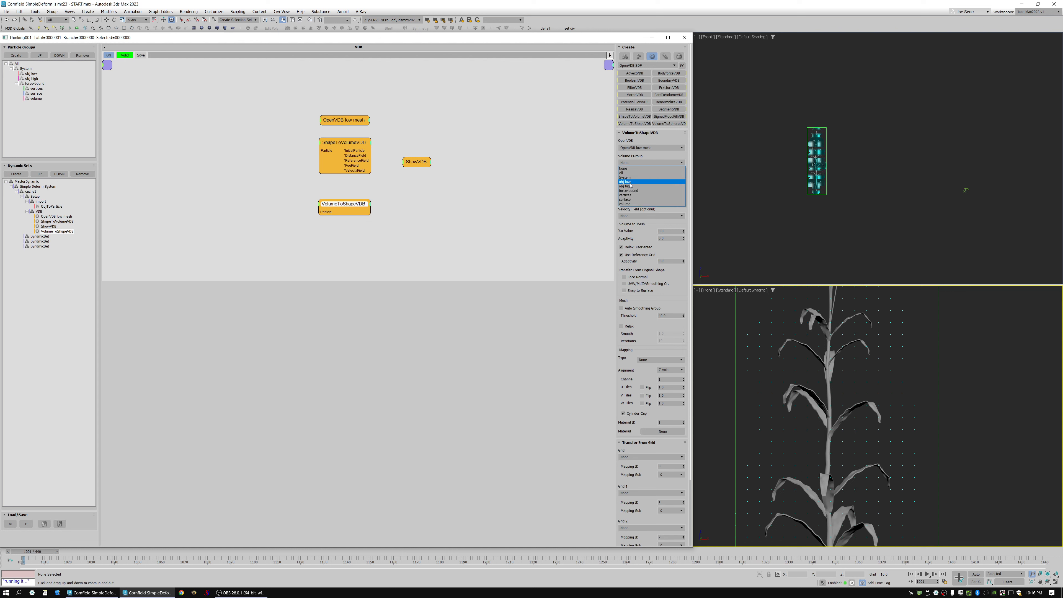
left_click(634, 180)
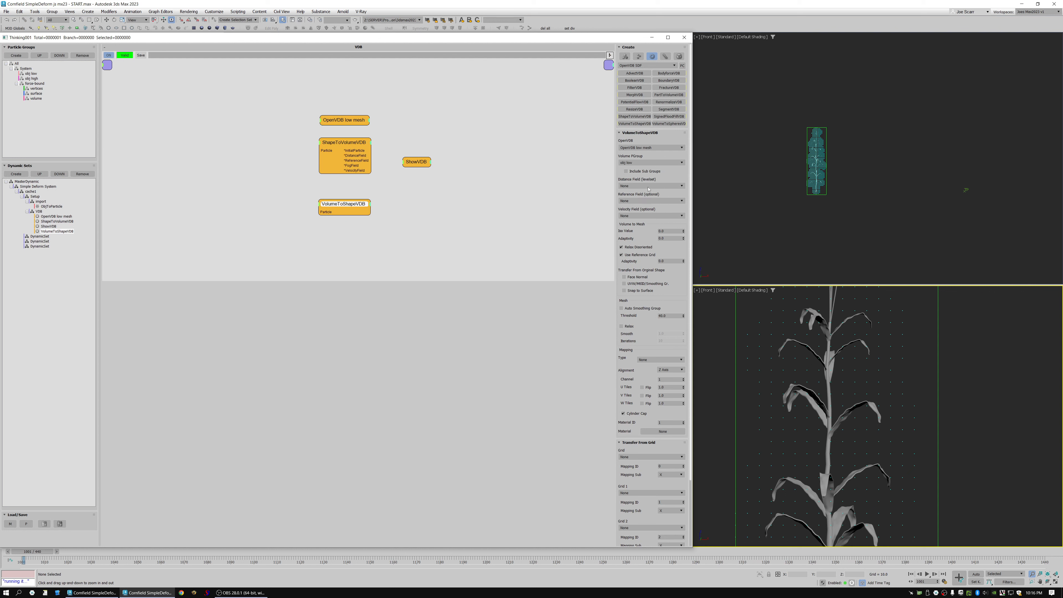
left_click(635, 189)
left_click(625, 197)
Examine the mesh generated by VolumeToShapeVDB among the voxel points from the front and from an angled view
left_click_drag(682, 292, 678, 278)
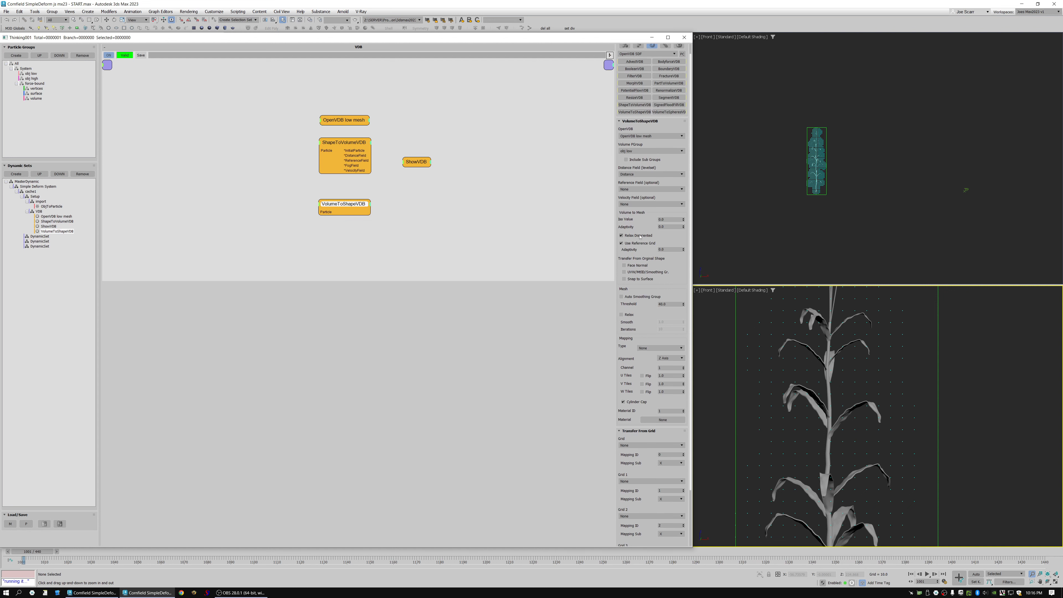
left_click_drag(846, 353, 718, 318)
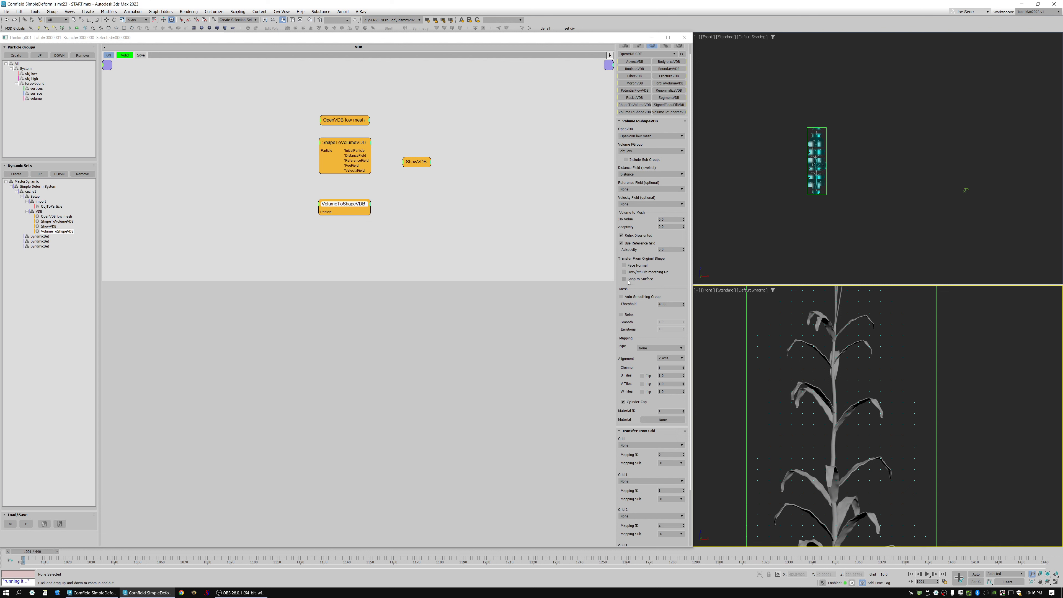
mouse_move(812, 344)
left_mouse_down()
mouse_move(811, 365)
mouse_move(807, 324)
left_mouse_up()
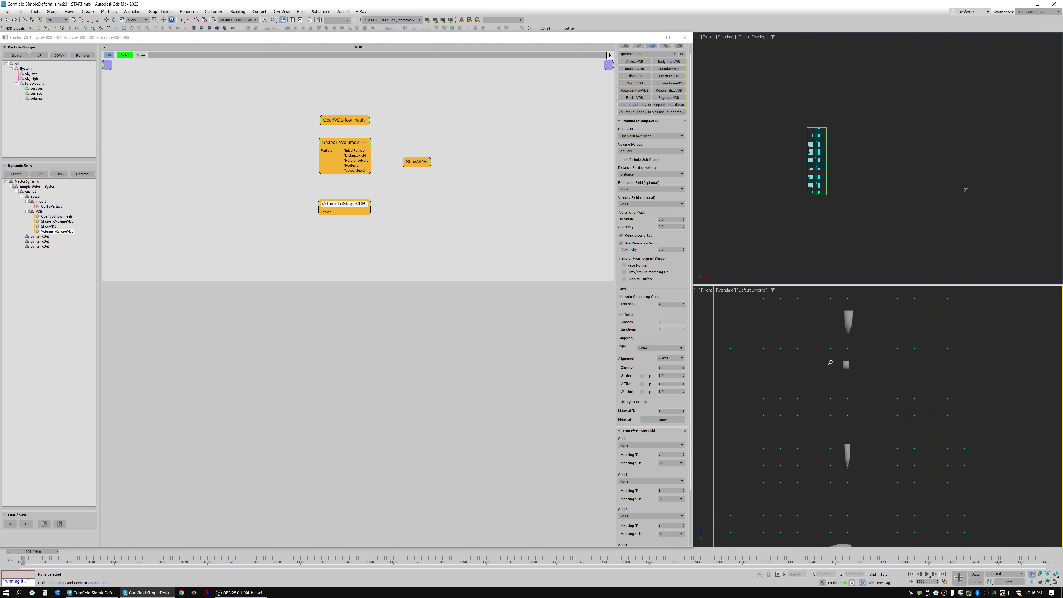
scroll(847, 364, "down", 7)
scroll(857, 377, "up", 5)
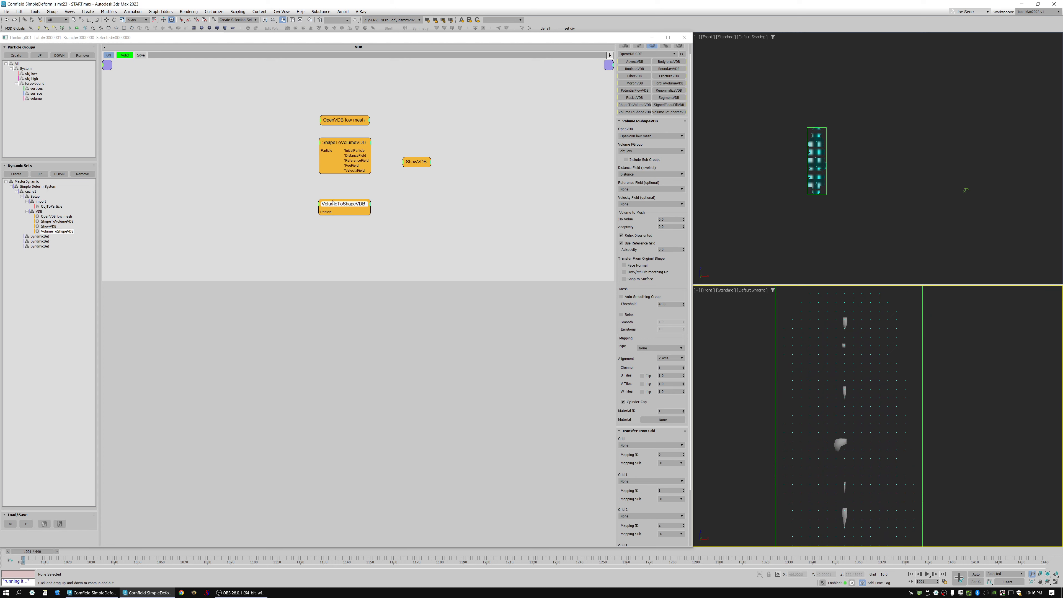
scroll(850, 454, "up", 4)
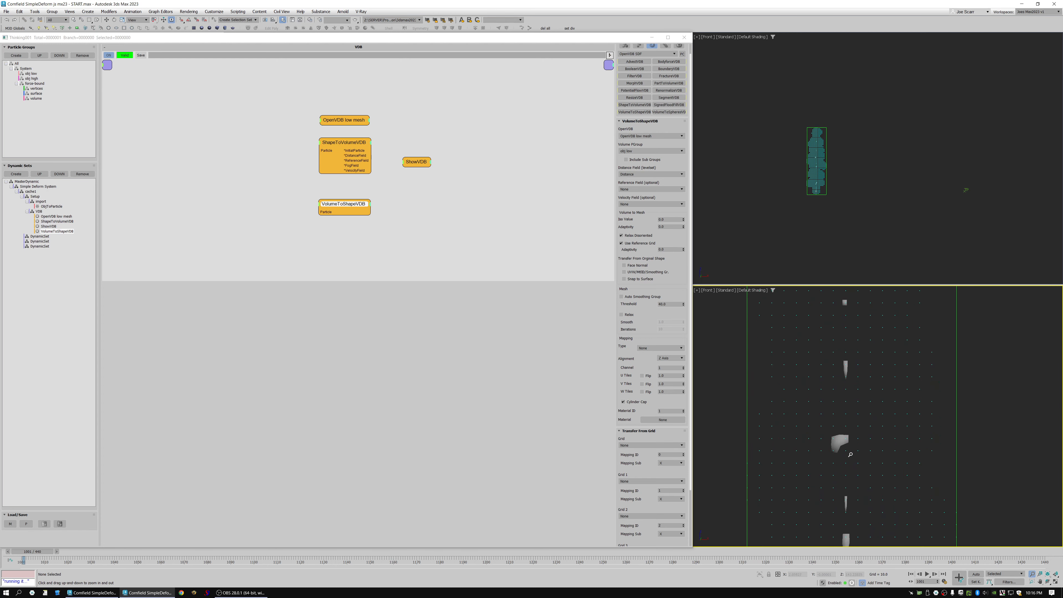
middle_click_drag(835, 377, 862, 410, "alt")
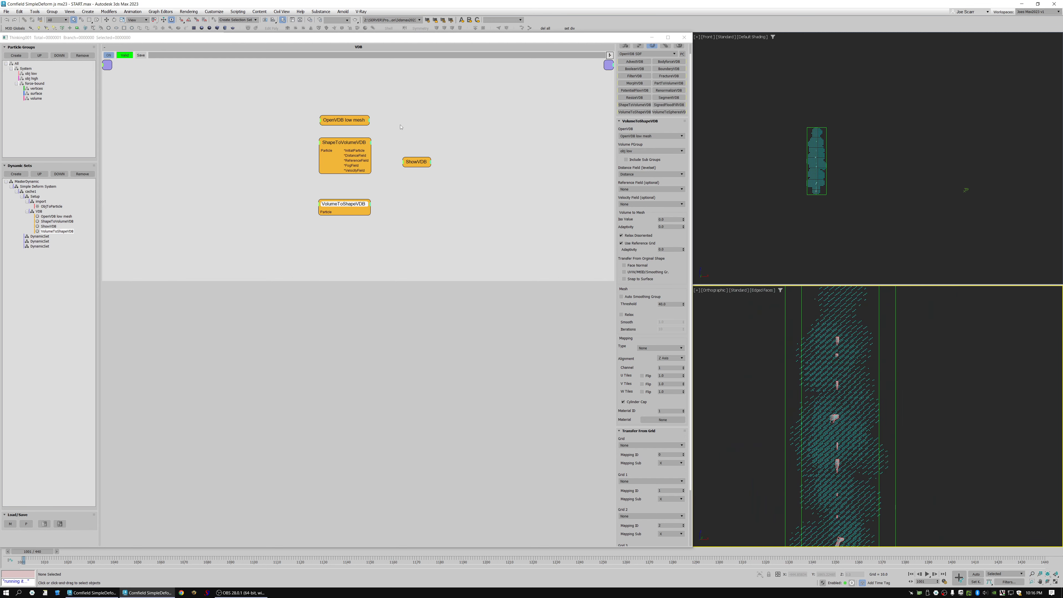
Reduce ShapeToVolumeVDB's View / Render voxel size and turn off Edit on the fly for MasterDynamic
left_click_drag(369, 144, 368, 148)
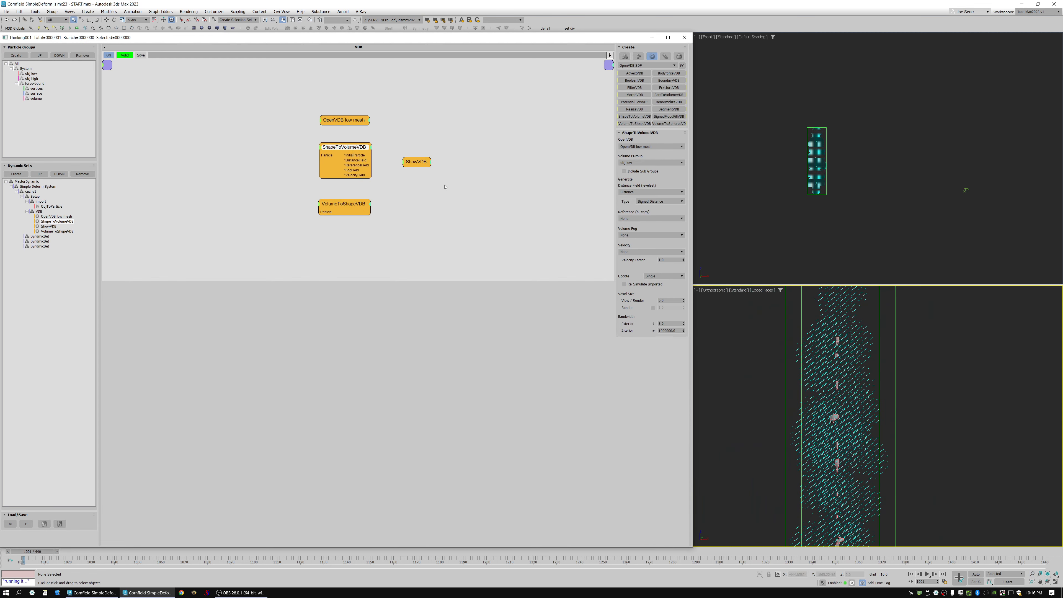
left_click(669, 300)
left_click(35, 182)
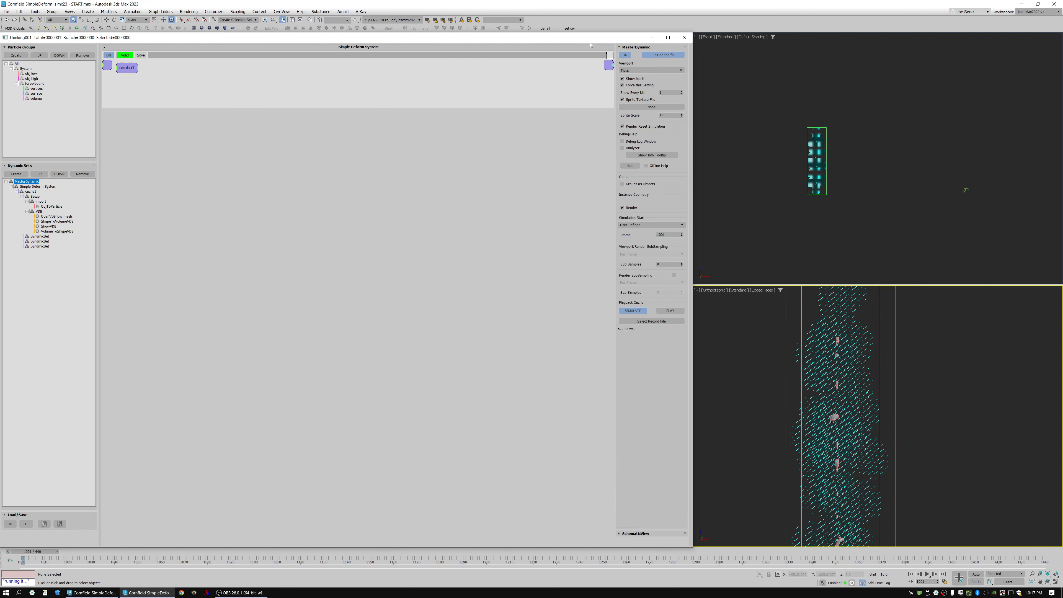
middle_click_drag(798, 374, 742, 304, "ctrl+alt")
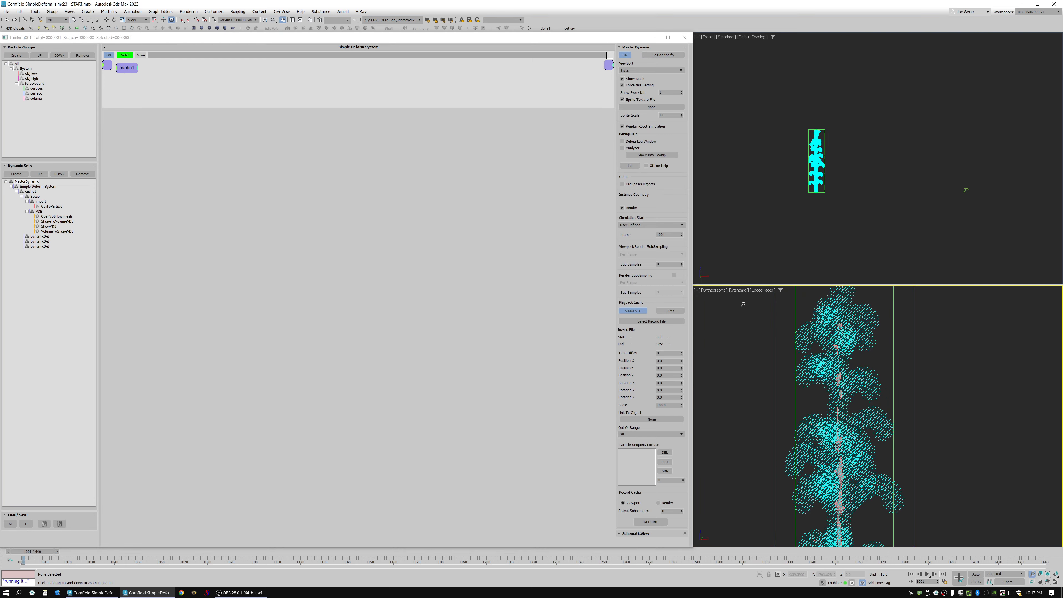
mouse_move(844, 385)
left_mouse_down()
mouse_move(844, 371)
mouse_move(835, 377)
left_mouse_up()
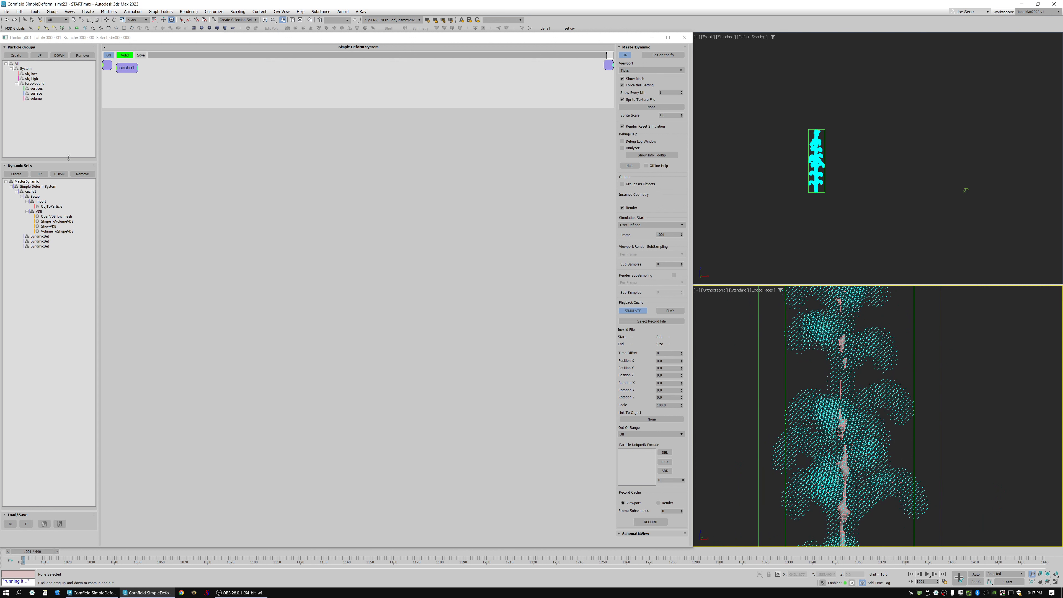
Open the VDB dynamic set and disable its ShowVDB operator
left_click(39, 213)
right_click(420, 159)
left_click(419, 164)
Set ShapeToVolumeVDB's View / Render voxel size to 1
left_click(365, 204)
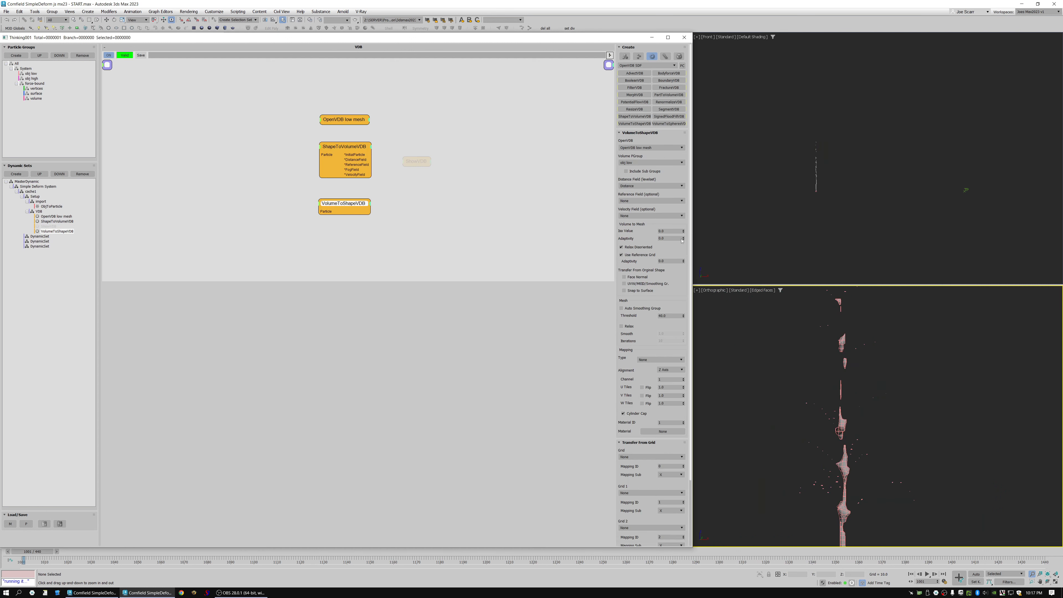
left_click_drag(366, 159, 367, 161)
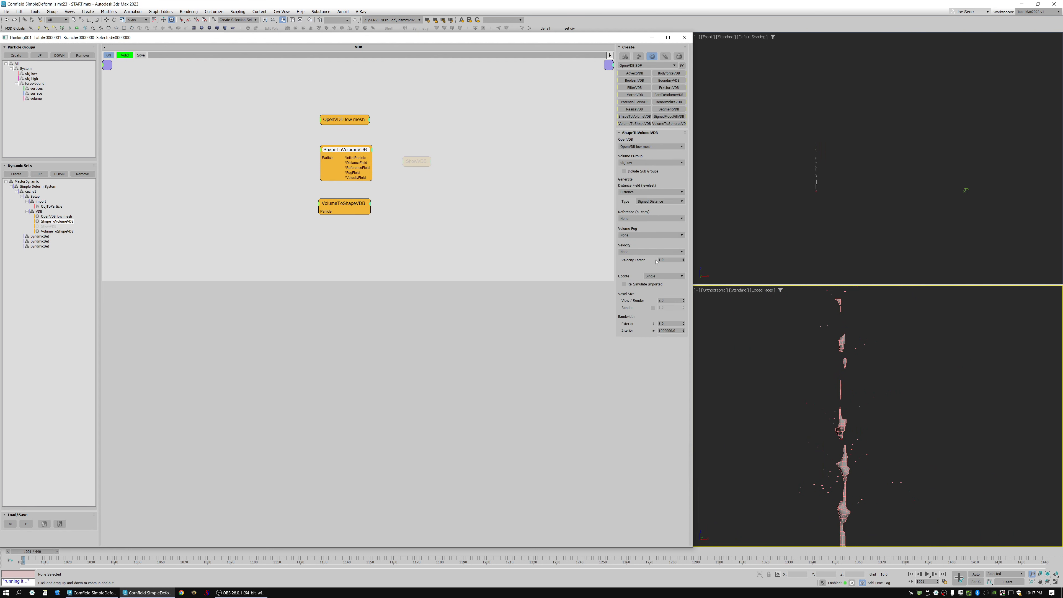
double_click(666, 300)
type("1")
key("Return")
Examine the plant's regenerated stalk and leaf fragments up close and from a wider view
left_click_drag(847, 356, 822, 277)
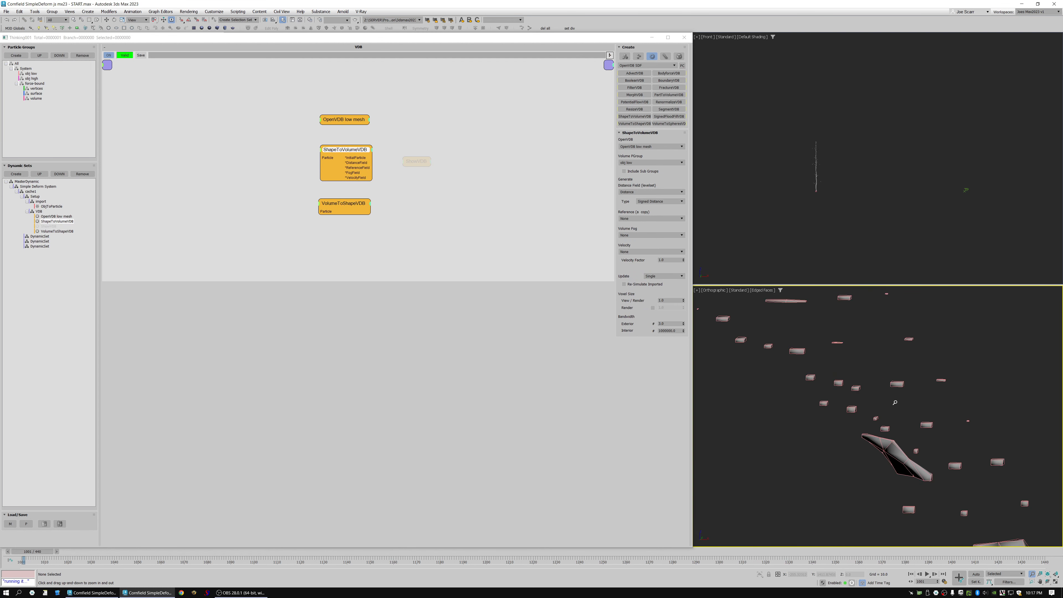
mouse_move(894, 402)
left_mouse_down()
mouse_move(897, 422)
mouse_move(902, 406)
left_mouse_up()
key("ctrl+r")
key("z")
scroll(873, 398, "down", 4)
scroll(811, 383, "up", 6)
scroll(883, 423, "up", 7)
left_click_drag(874, 424, 873, 446)
right_click(760, 251)
Try View / Render voxel sizes of 0.5 and 0.2 for ShapeToVolumeVDB and examine the leaf tips in the mesh
double_click(673, 300)
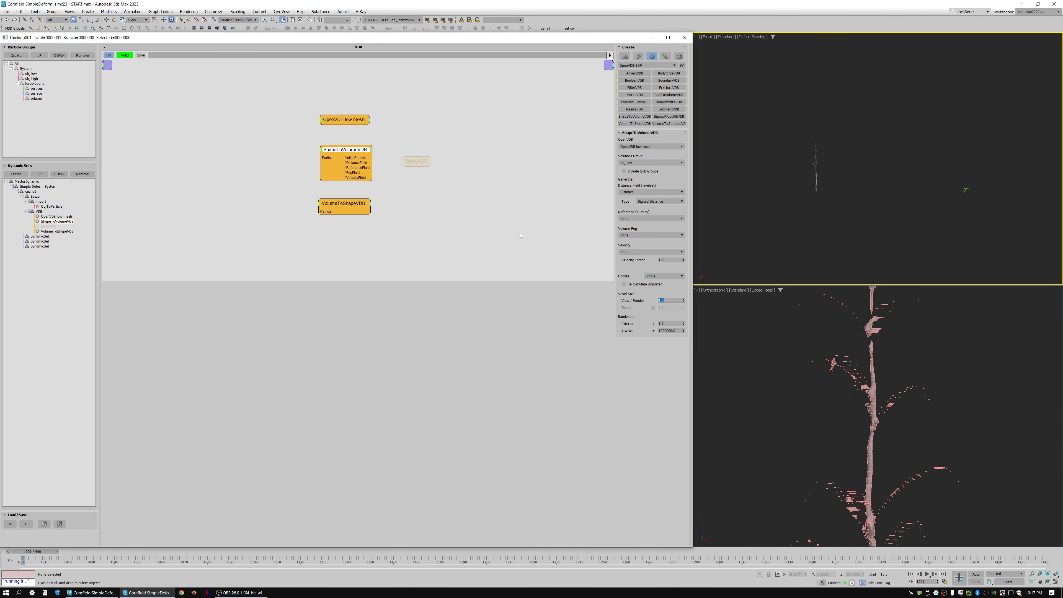
key("Return")
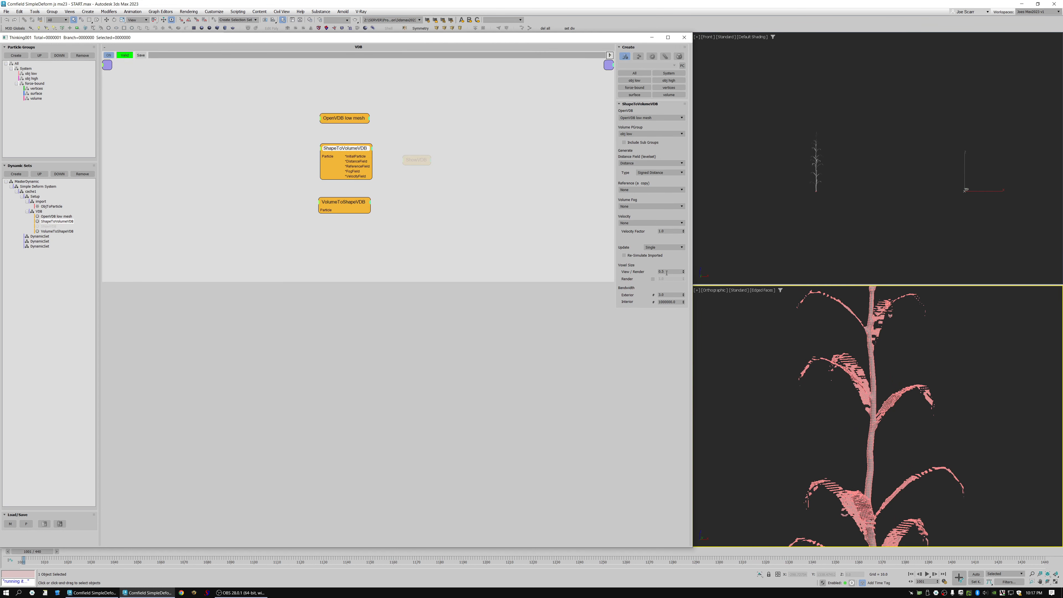
double_click(666, 272)
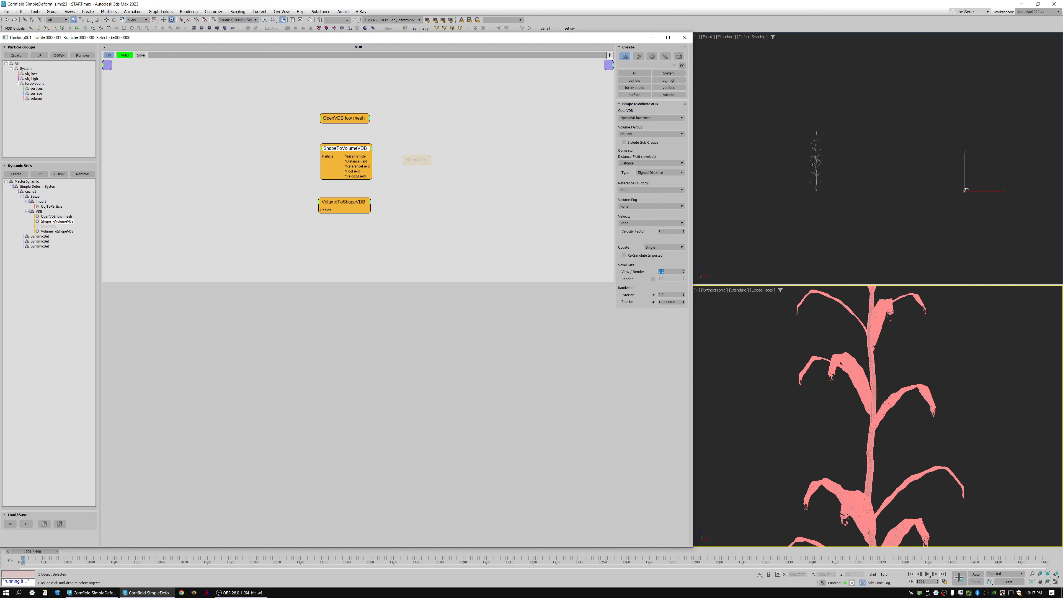
left_click(884, 395)
key("F3")
middle_click_drag(862, 391, 823, 381, "ctrl+alt")
key("F3")
scroll(813, 368, "up", 7)
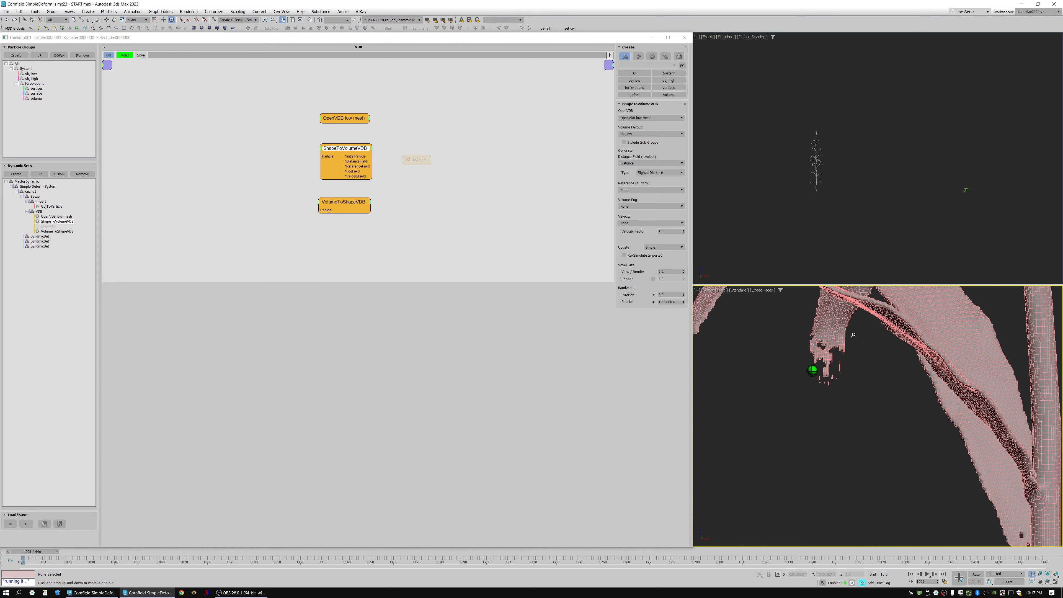
middle_click_drag(844, 352, 823, 383, "ctrl+alt")
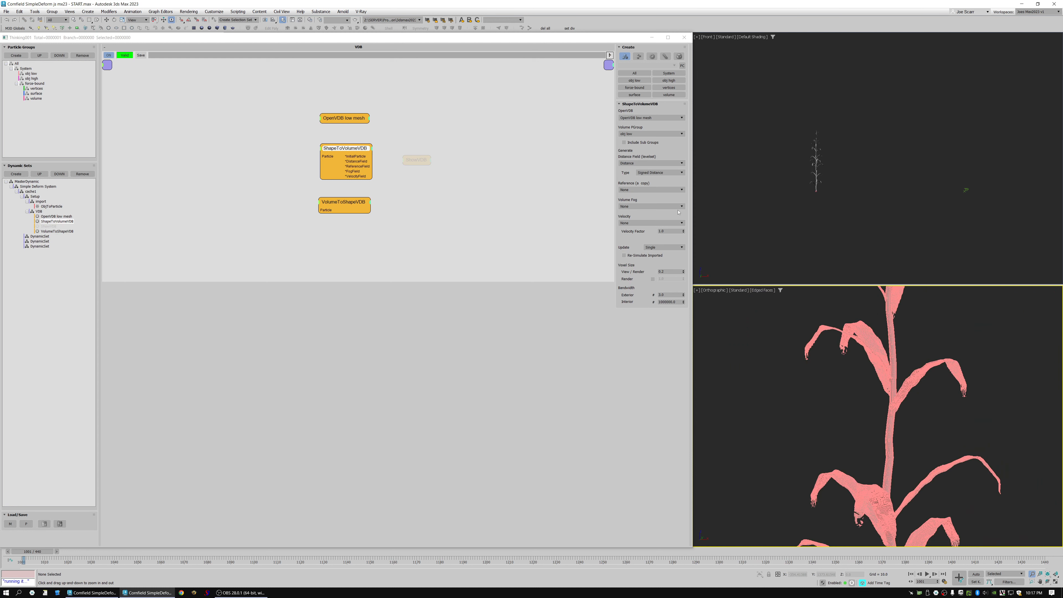
Set ShapeToVolumeVDB's View / Render voxel size to 0.1
double_click(661, 273)
key("Return")
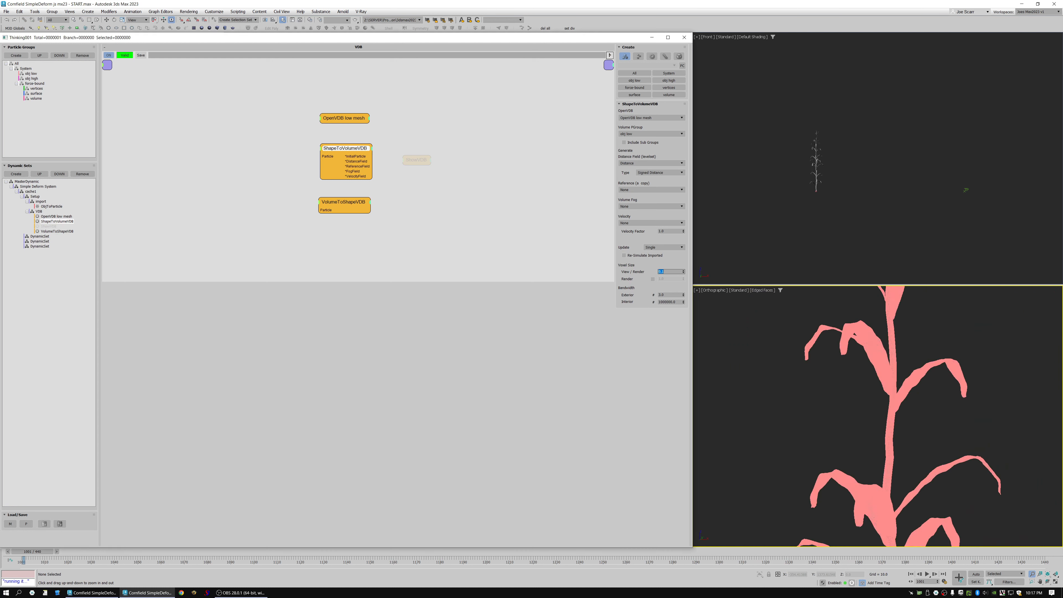
Examine the finer leaf mesh at several distances, with and without edged faces
scroll(842, 339, "up", 10)
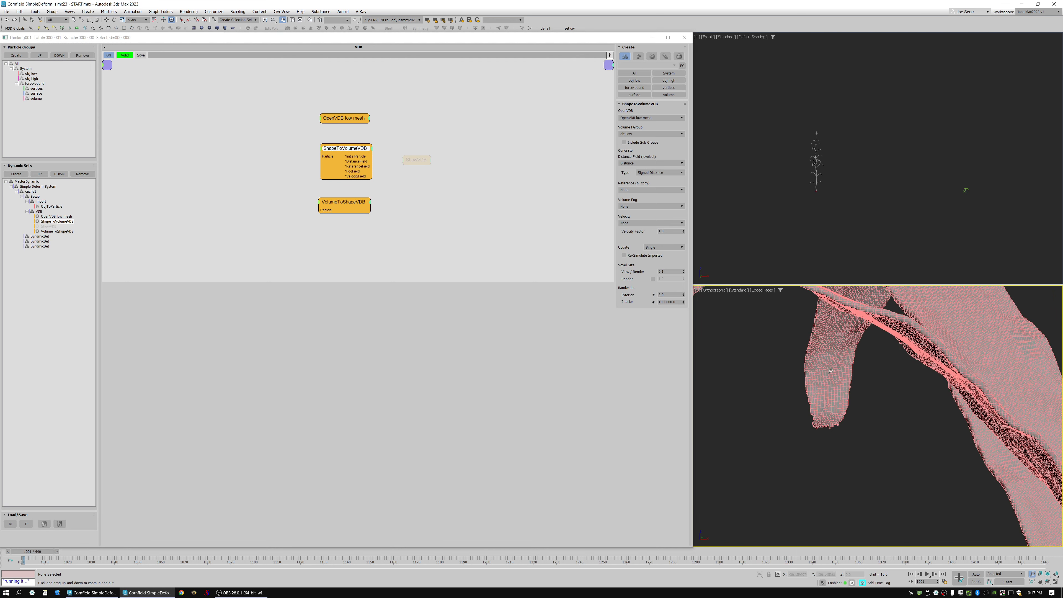
scroll(834, 349, "down", 5)
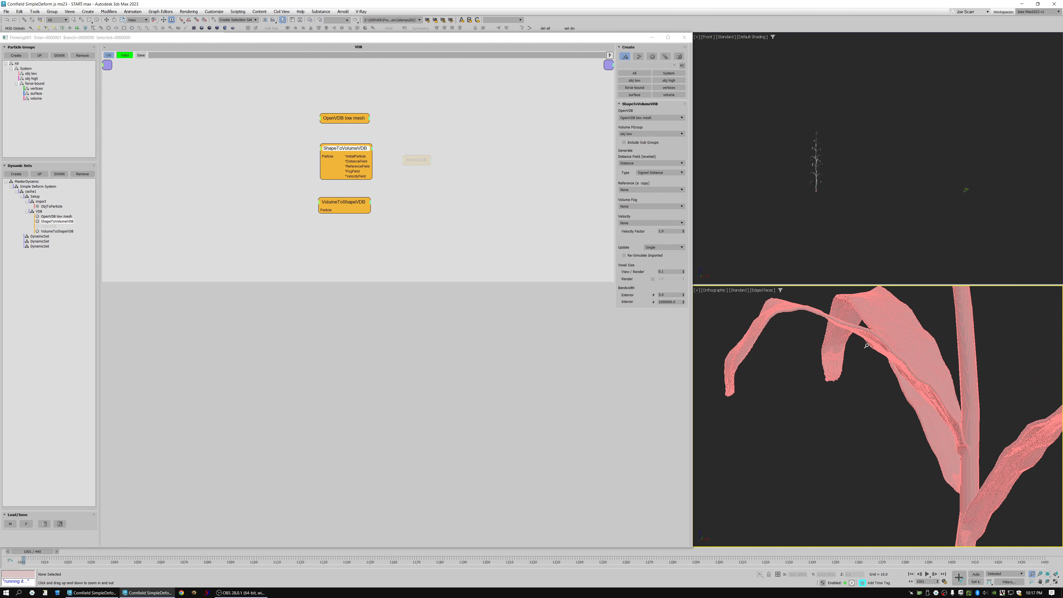
scroll(866, 345, "down", 8)
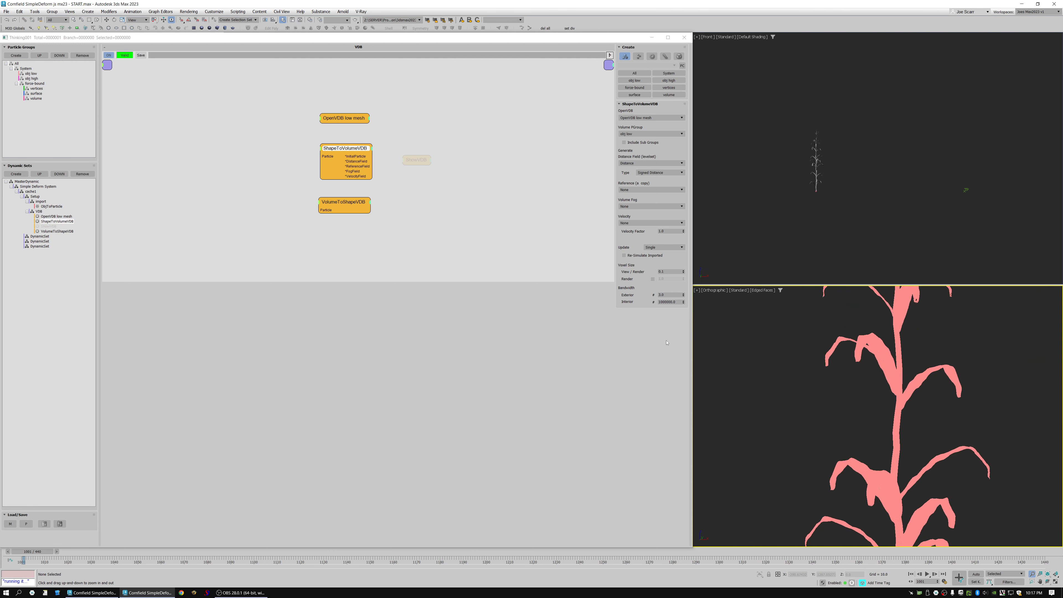
scroll(840, 369, "down", 3)
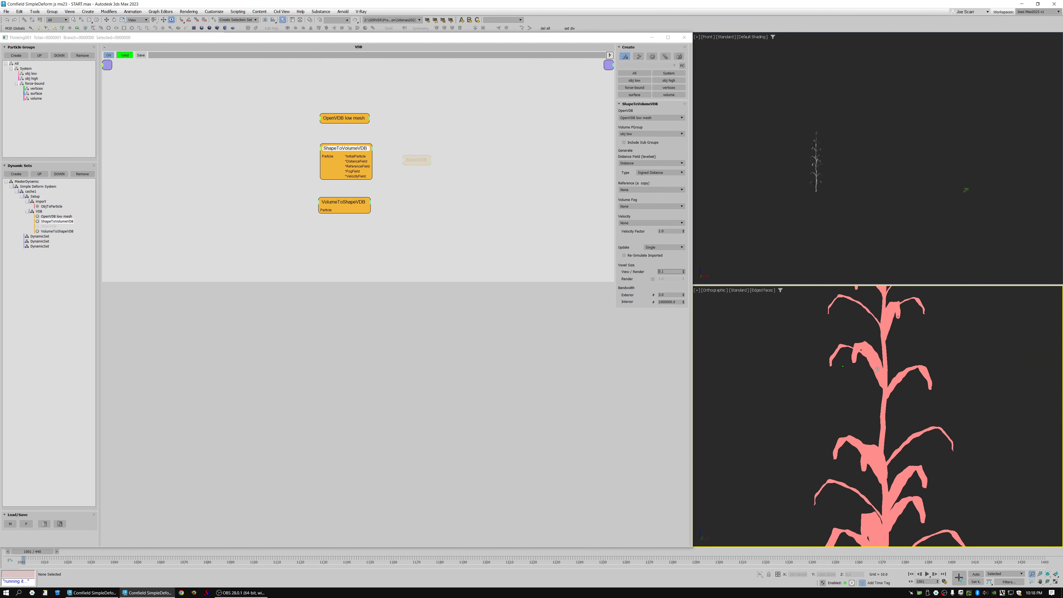
scroll(887, 361, "up", 4)
scroll(879, 356, "up", 4)
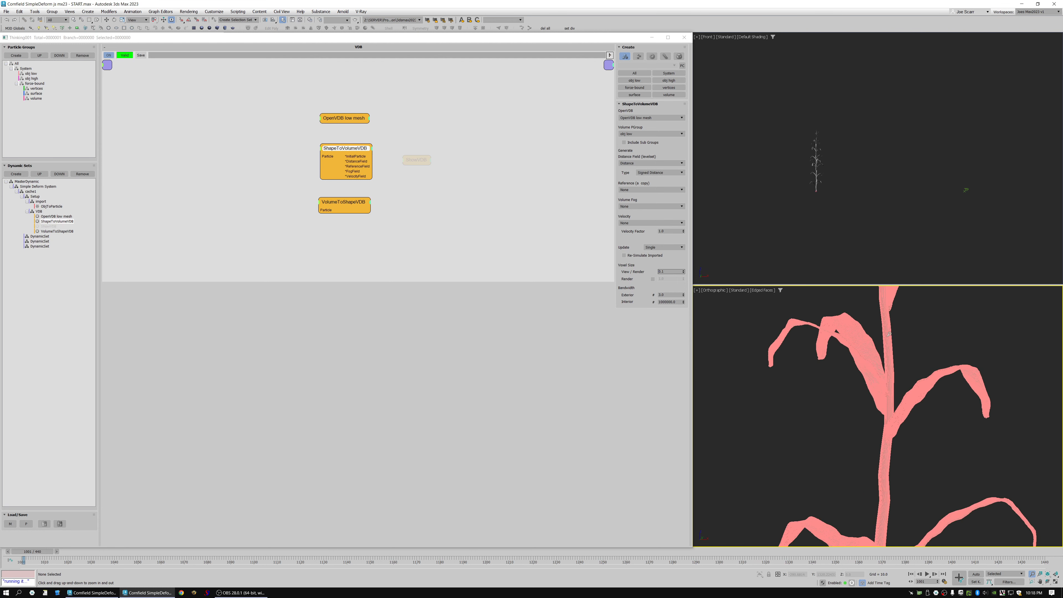
key("F4")
key("F4")
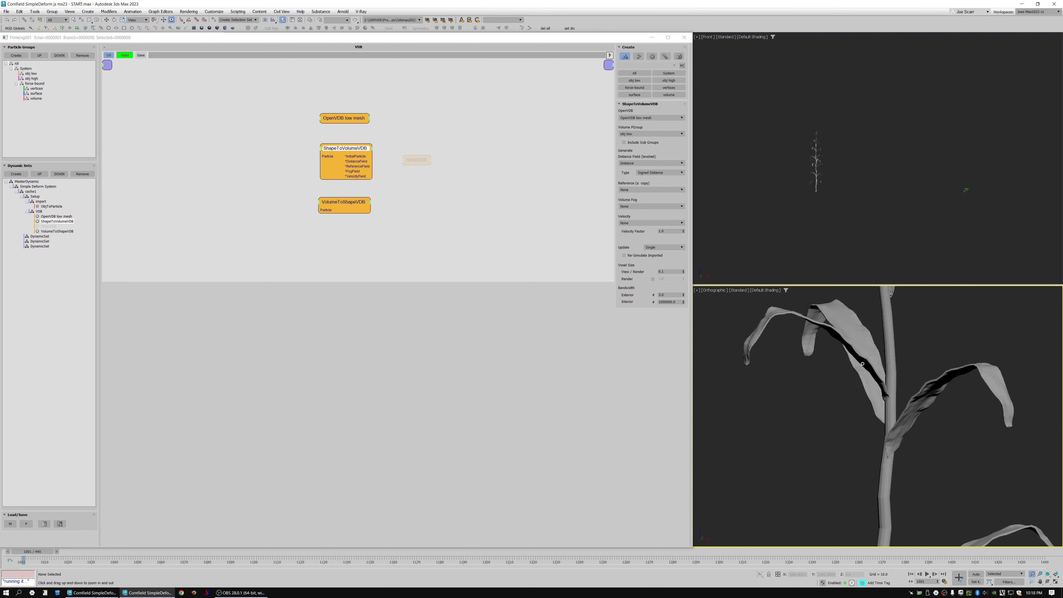
Return to the first frame and move VolumeToShapeVDB further below ShapeToVolumeVDB to make room between them
key("Home")
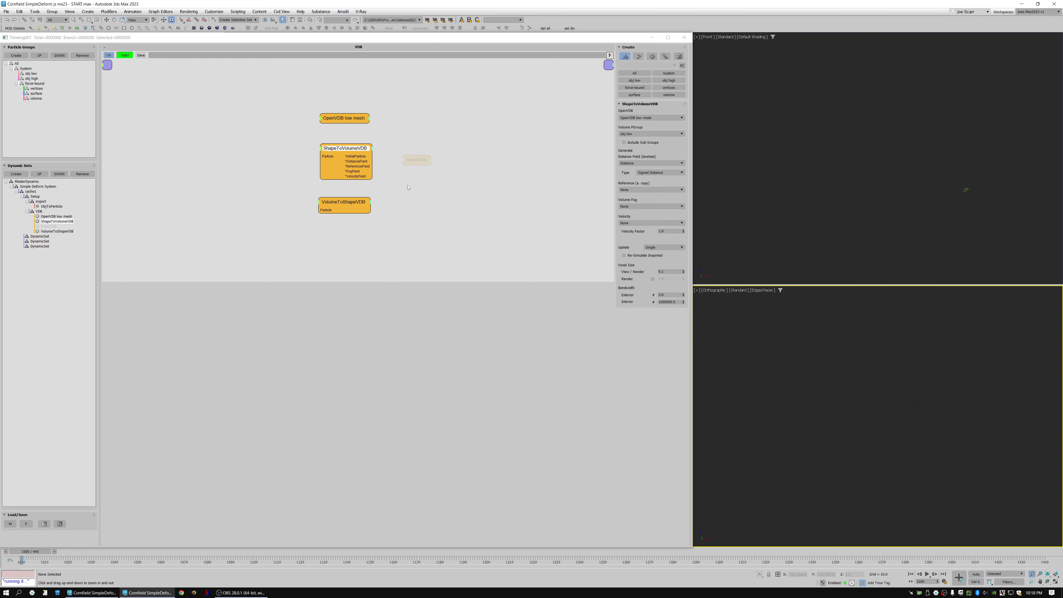
left_click(333, 210)
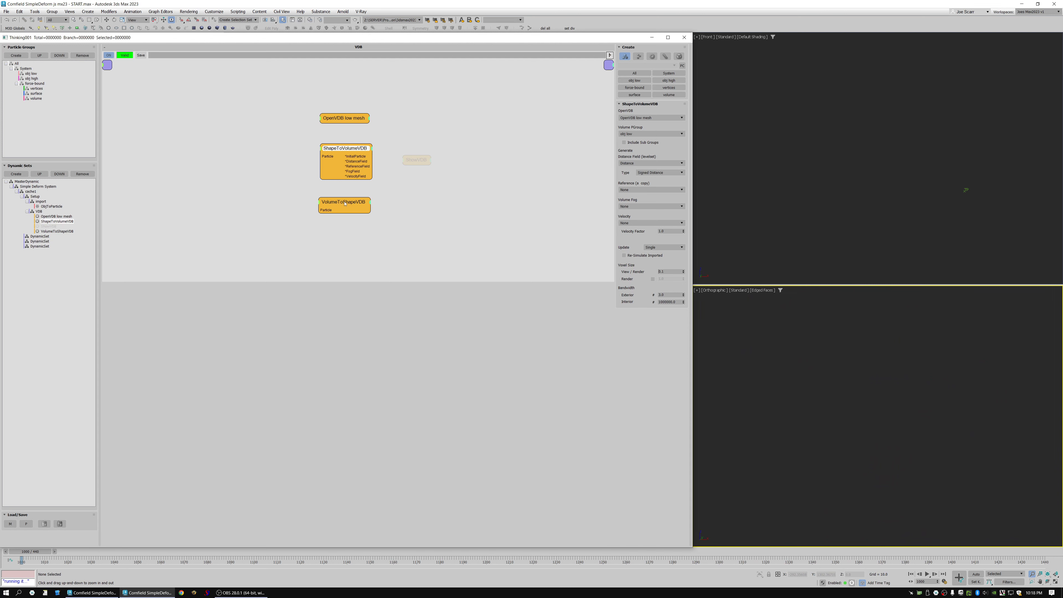
left_click_drag(333, 209, 393, 364)
middle_click_drag(412, 232, 415, 187)
left_click_drag(348, 255, 347, 307)
left_click(308, 230)
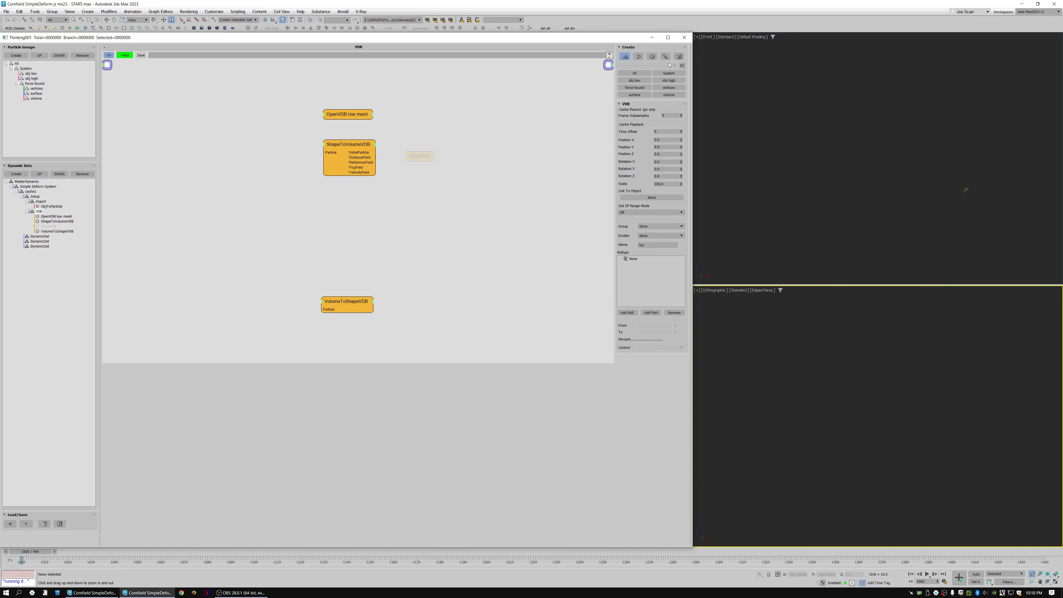
Add a Bool helper from the Math category to the VDB dynamic set, between ShapeToVolumeVDB and VolumeToShapeVDB
left_click(666, 56)
left_click(647, 65)
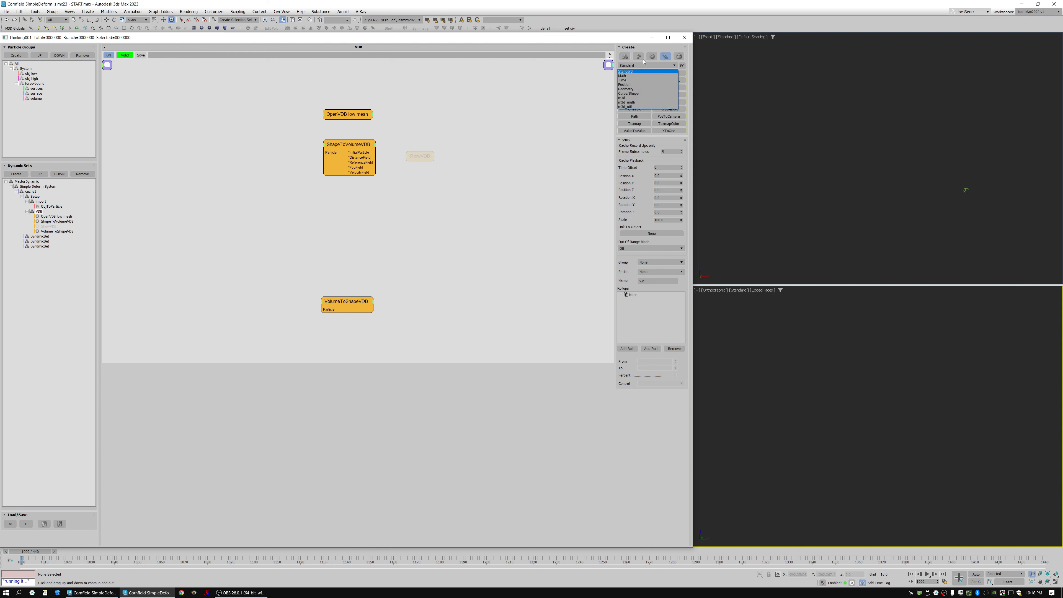
left_click(653, 70)
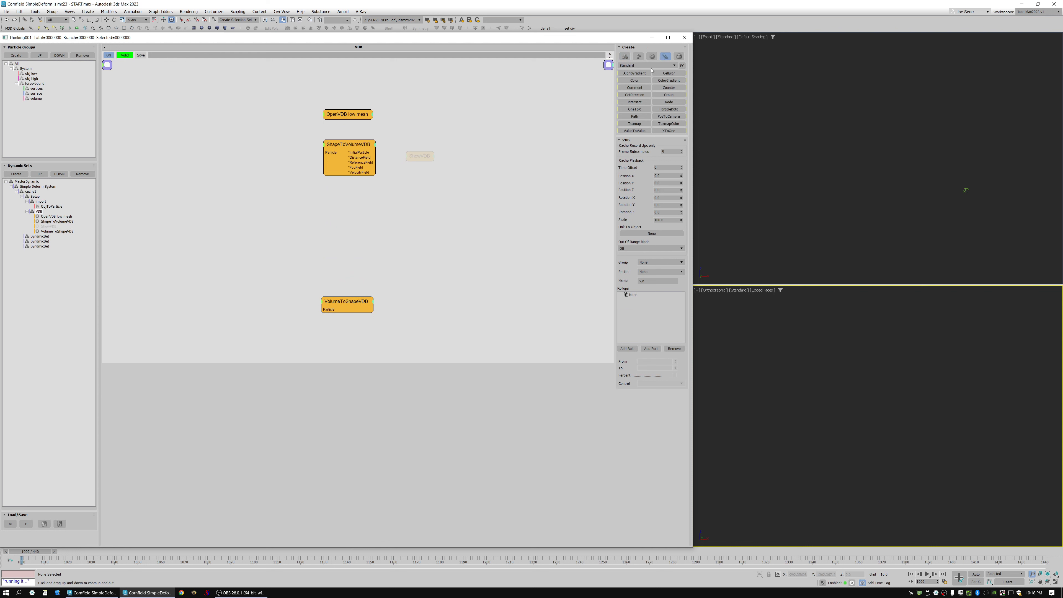
right_click(212, 203)
mouse_move(228, 227)
mouse_move(290, 233)
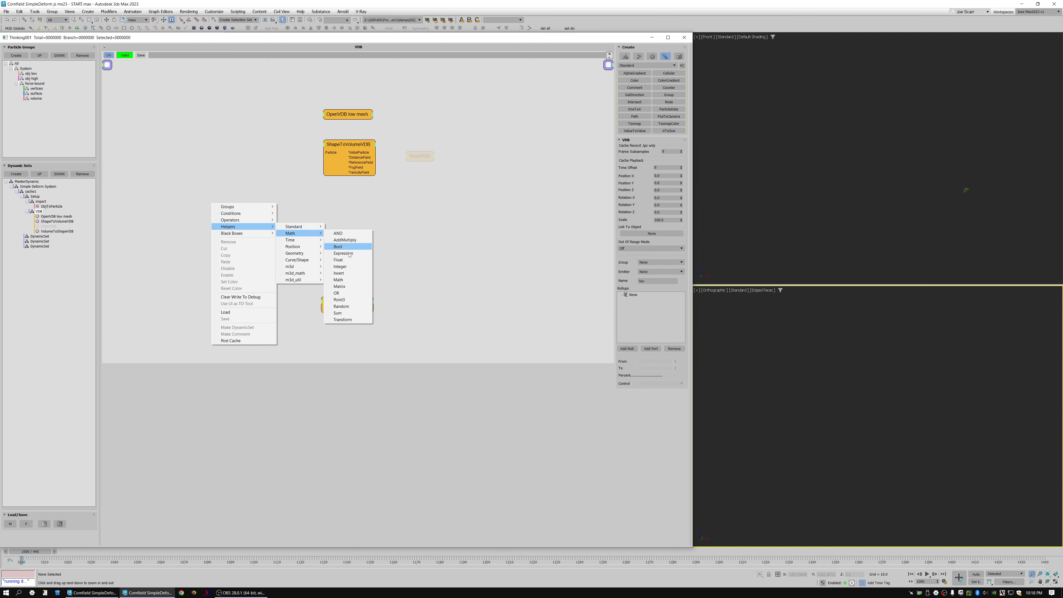
left_click(338, 247)
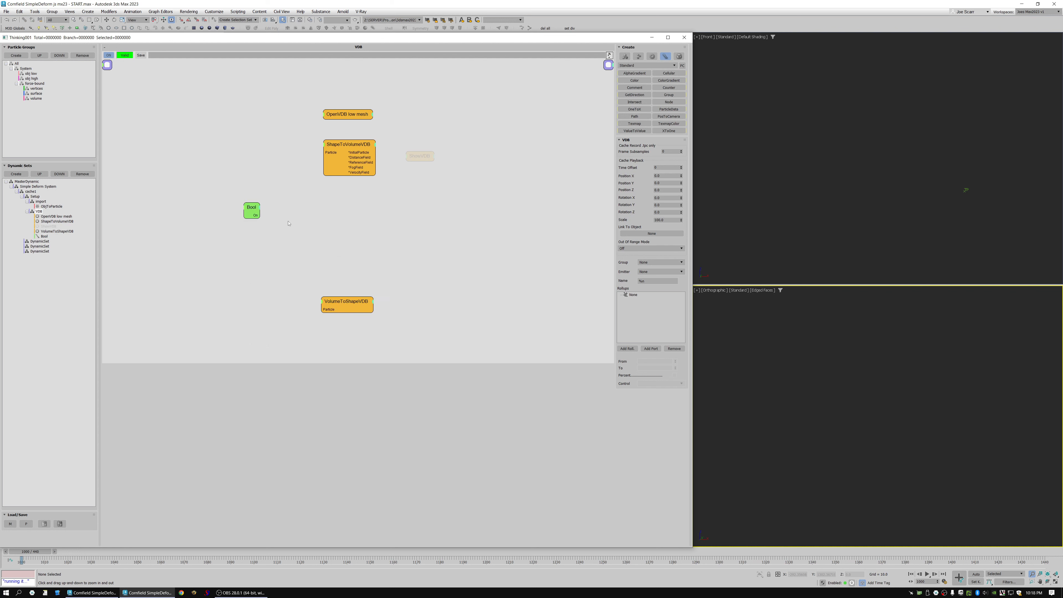
Add an EggTimer helper from the Time category beside Bool and connect Bool's On output to its Start input
right_click(247, 205)
mouse_move(262, 227)
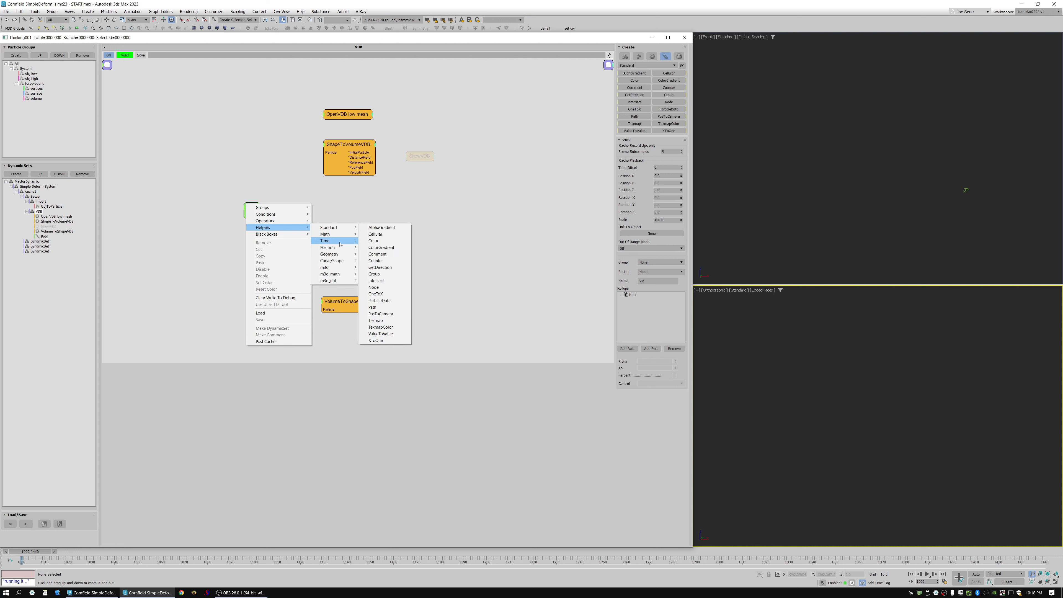
mouse_move(330, 241)
left_click(383, 240)
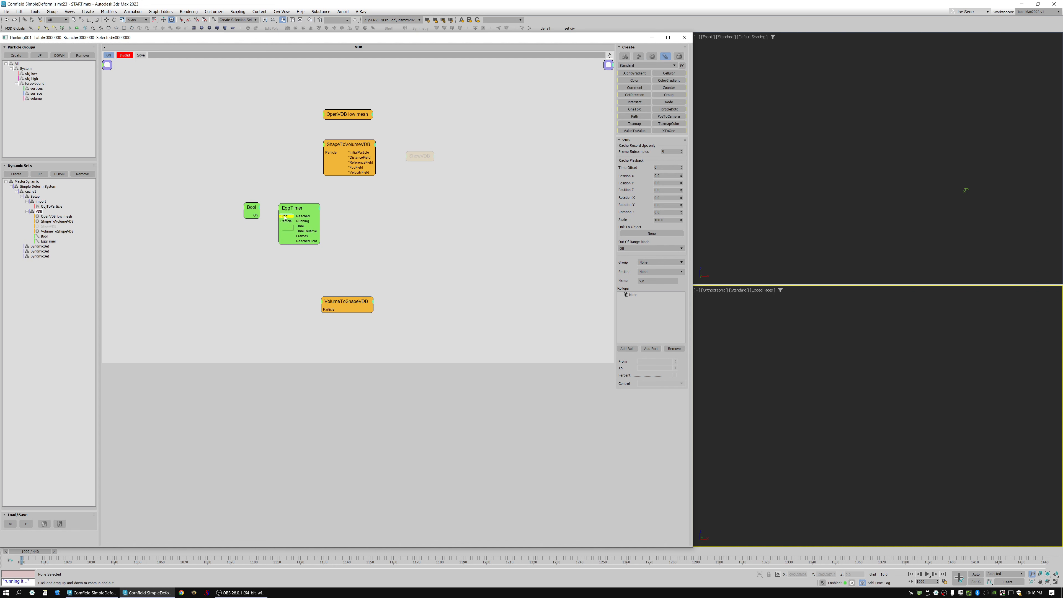
left_click(280, 214)
Arrange Bool and EggTimer next to each other and set EggTimer to 0 frames with Single enabled
left_click_drag(253, 209, 249, 210)
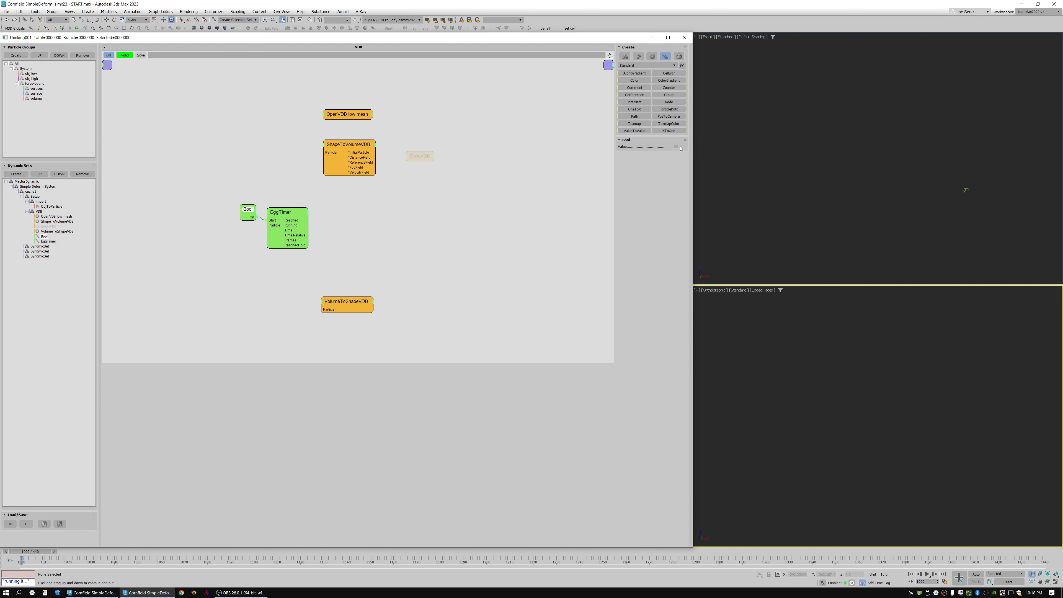
left_click_drag(281, 212, 278, 210)
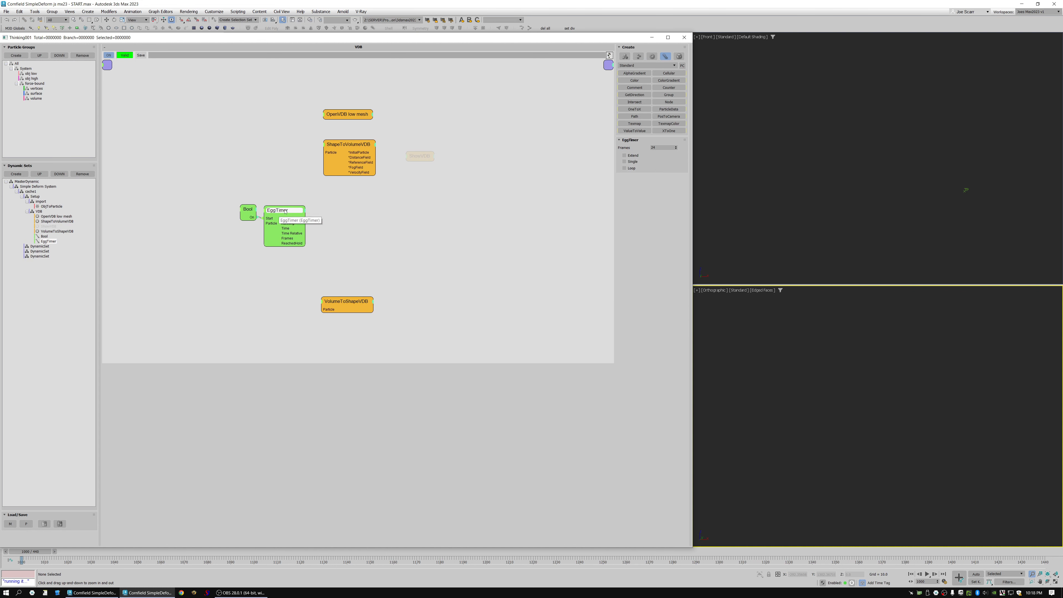
right_click(675, 148)
Move Bool and EggTimer clear of the VDB operators and reduce EggTimer to its Start and Reached ports
left_click_drag(280, 213, 208, 208)
double_click(204, 210)
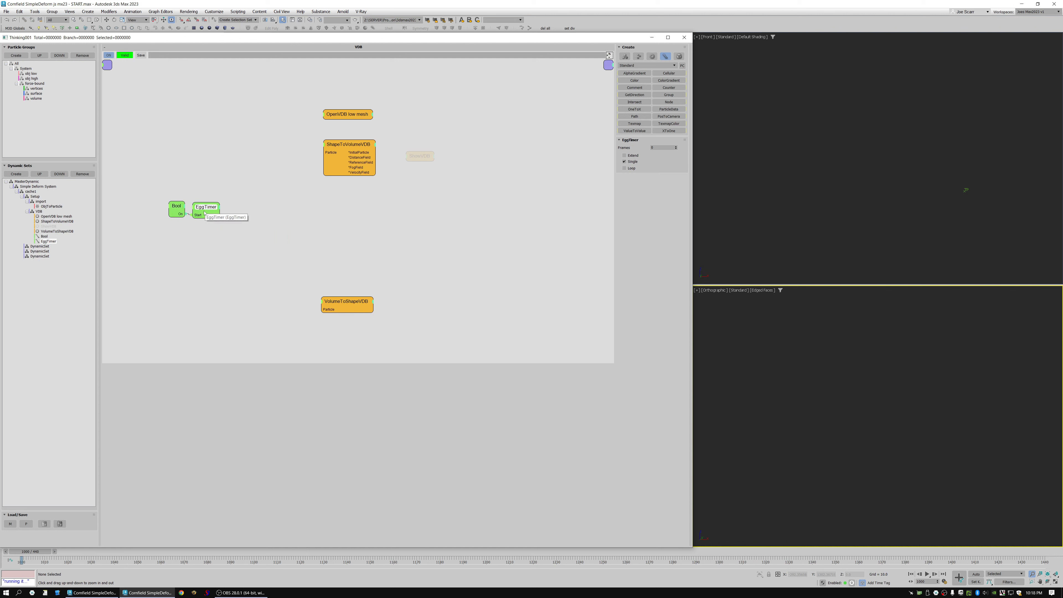
right_click(204, 212)
left_click(209, 214)
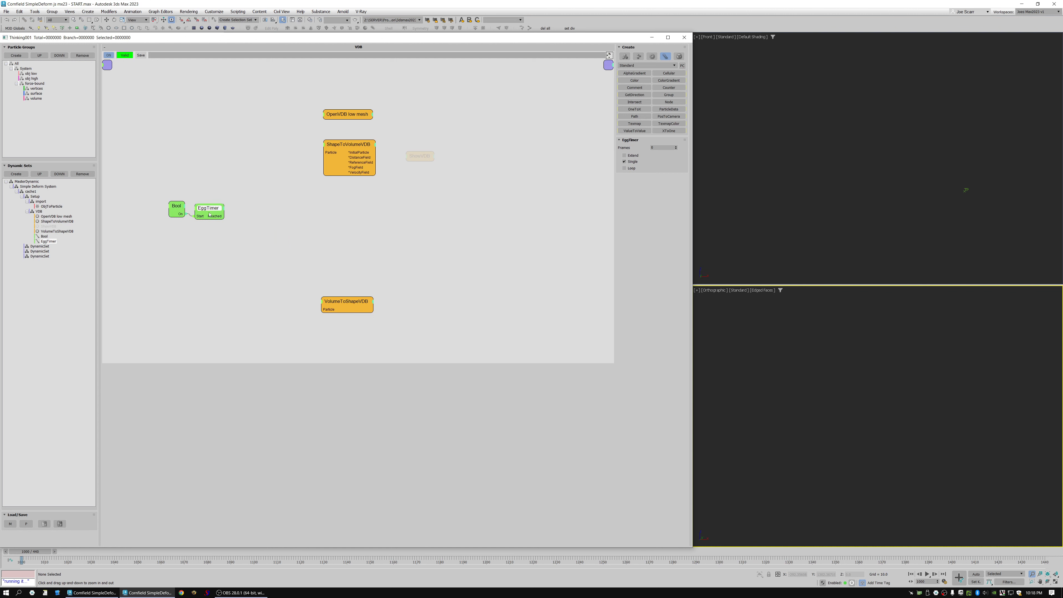
left_click_drag(209, 212, 202, 210)
left_click(240, 221)
Check MasterDynamic's simulation start settings and return to the VDB dynamic set
left_click(26, 182)
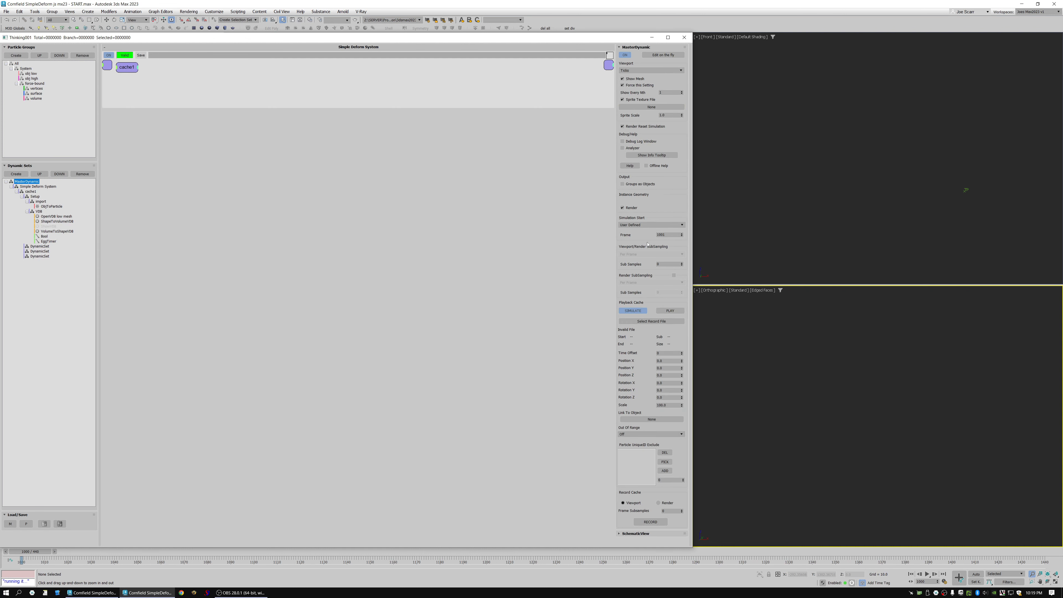
left_click(39, 211)
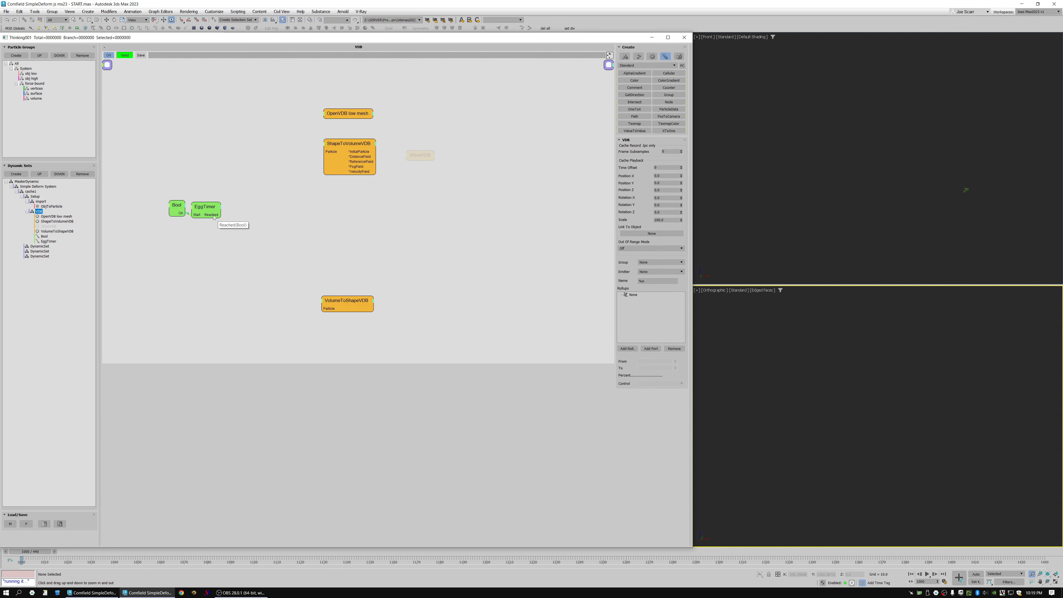
left_click(212, 210)
right_click(164, 171)
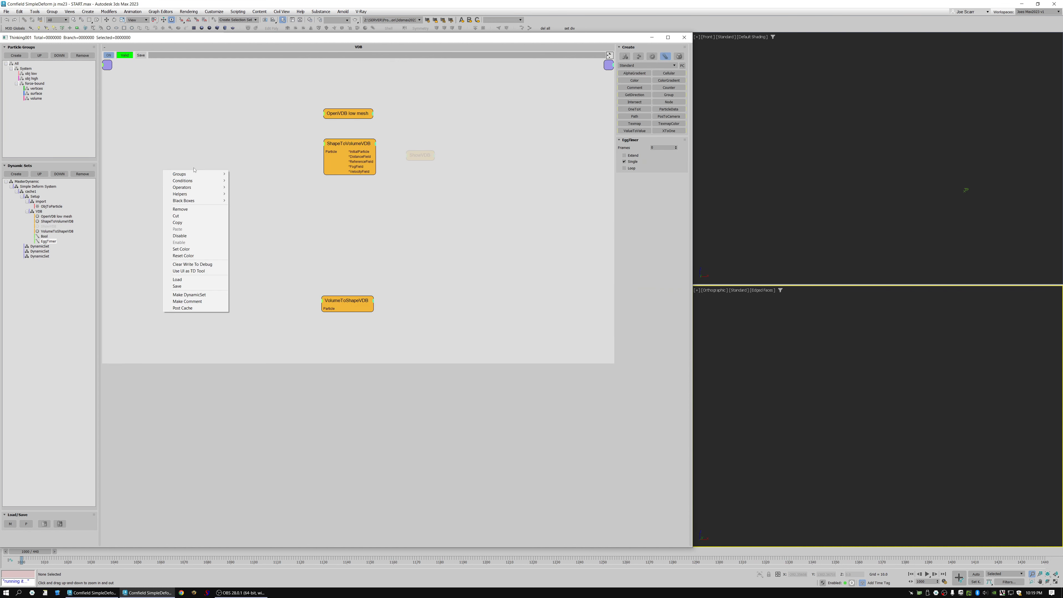
mouse_move(208, 181)
mouse_move(247, 181)
left_click(292, 234)
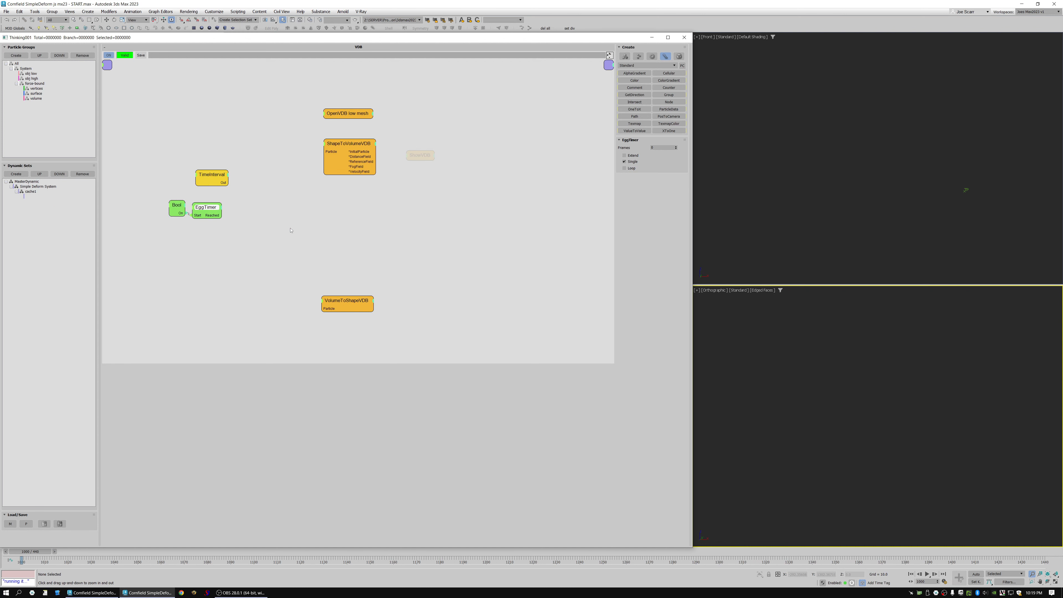
left_click_drag(214, 180, 210, 187)
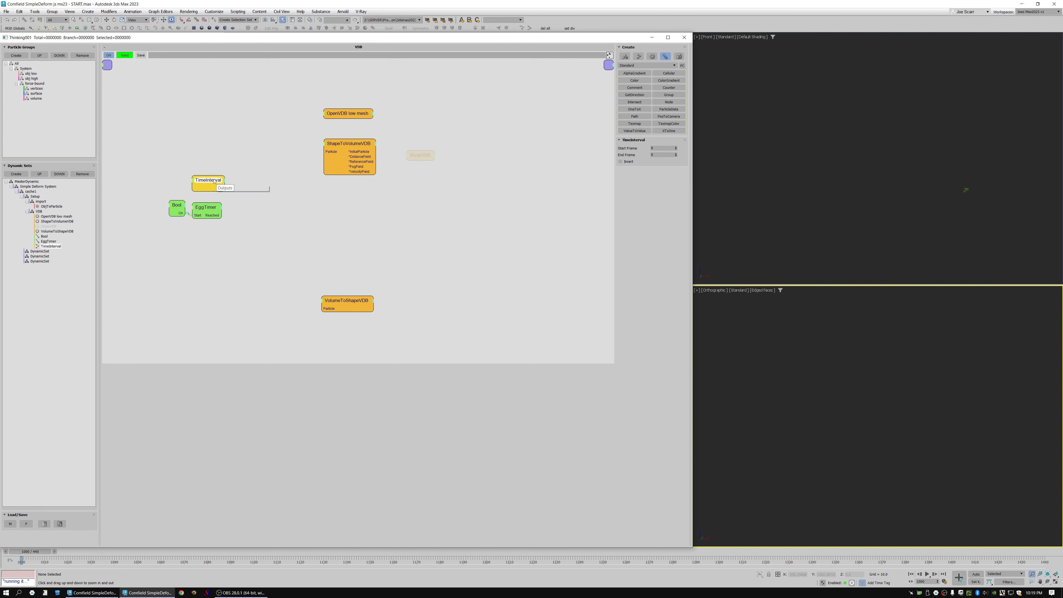
key("Delete")
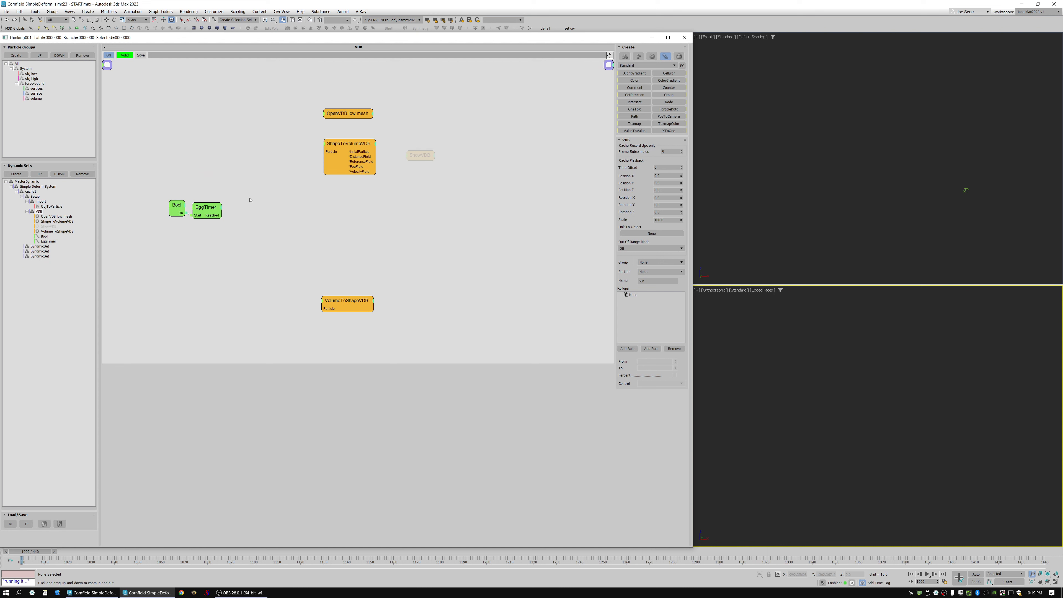
Add a GetGridVDB operator from the OpenVDB Grid category and place it beside EggTimer
right_click(217, 198)
mouse_move(258, 216)
left_click(647, 65)
left_click(647, 65)
left_click(652, 57)
left_click(652, 57)
left_click(647, 65)
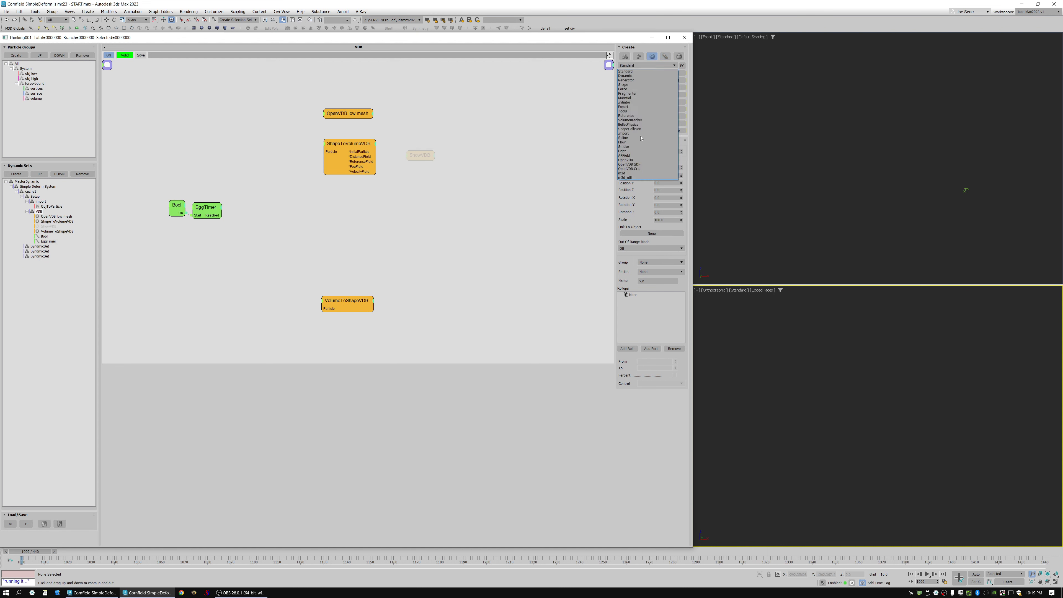
left_click(641, 170)
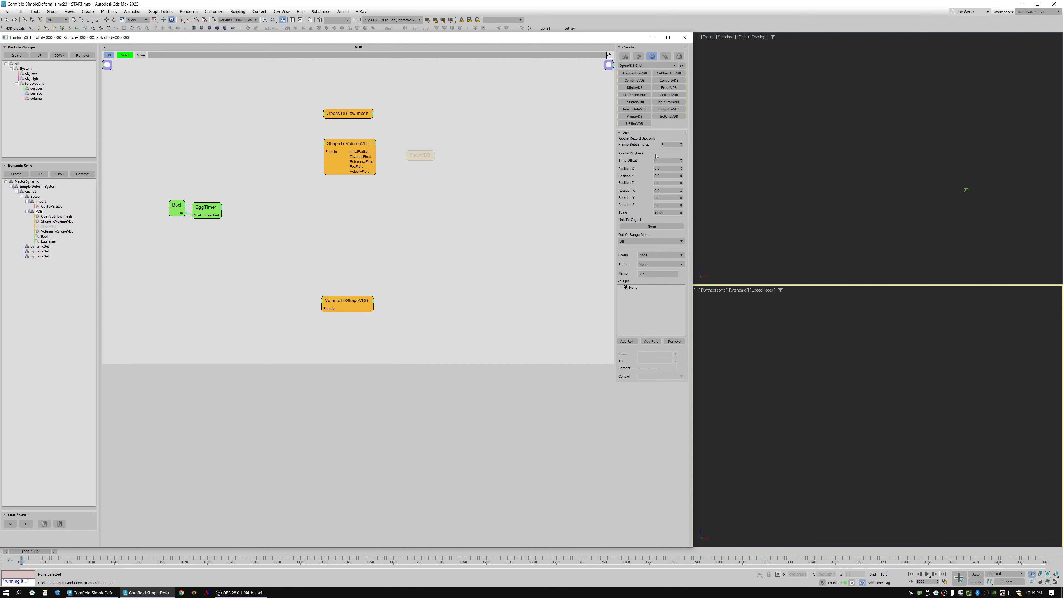
left_click(665, 96)
left_click(258, 204)
left_click_drag(271, 209, 261, 215)
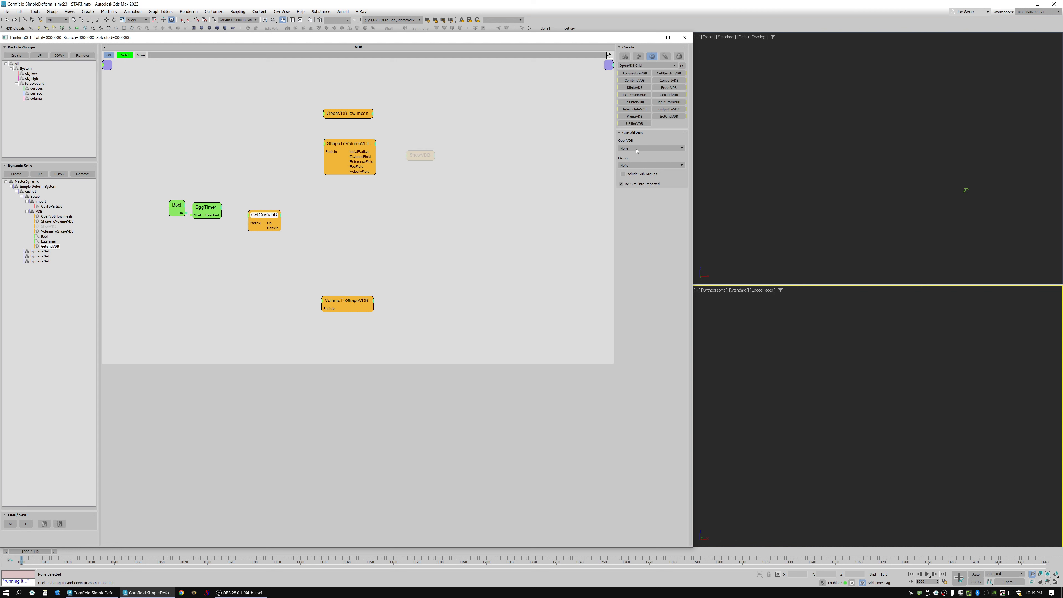
Set GetGridVDB's OpenVDB source to OpenVDB low mesh and its particle group to obj low
left_click(637, 148)
left_click(634, 159)
left_click(628, 166)
left_click(627, 187)
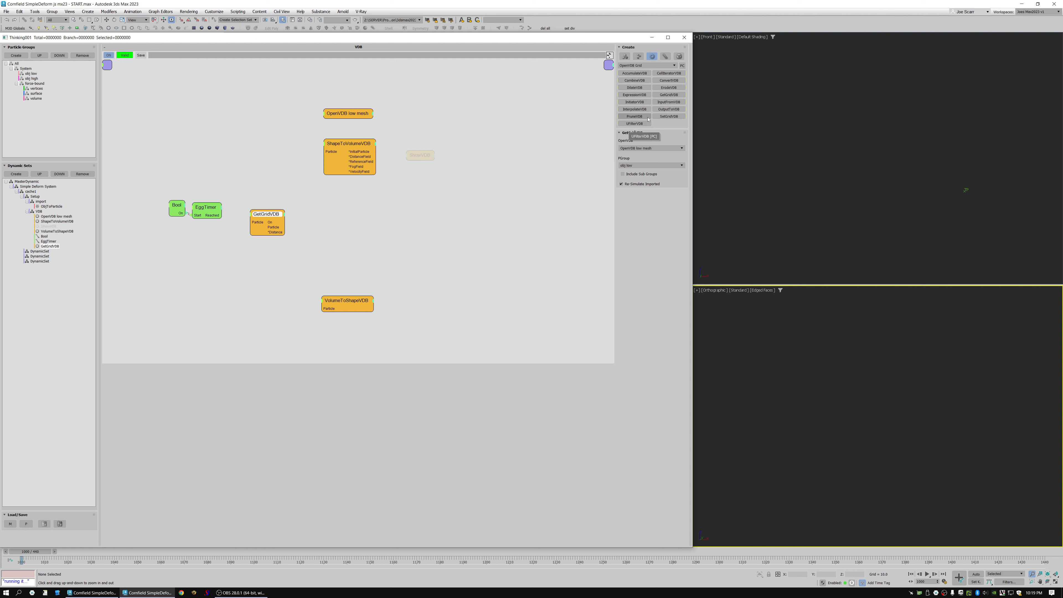
Add a ResizeVDB operator from the OpenVDB SDF category beside GetGridVDB and look over its resize types
left_click(312, 237)
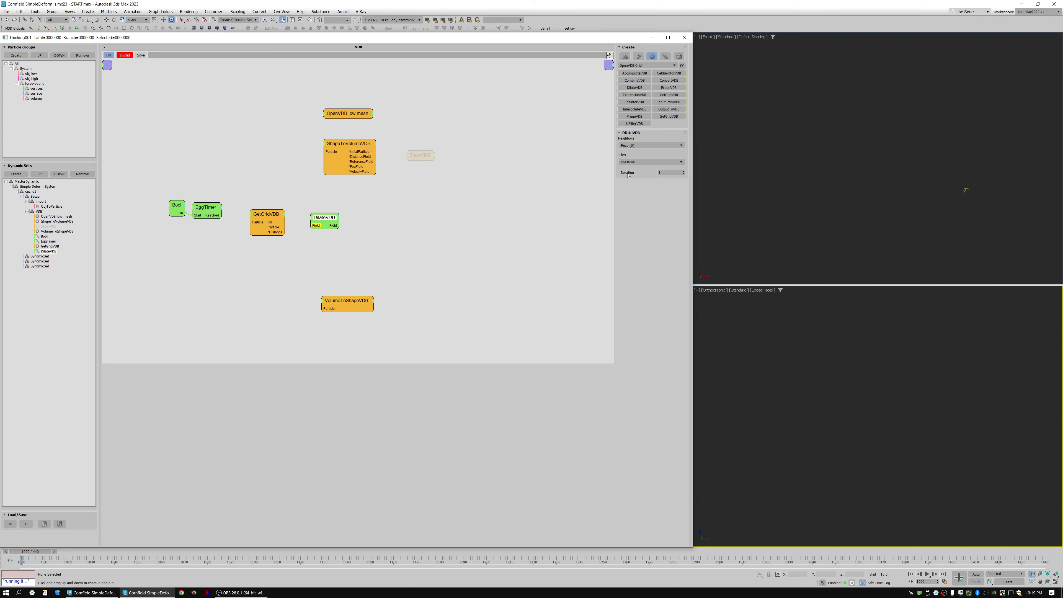
key("Delete")
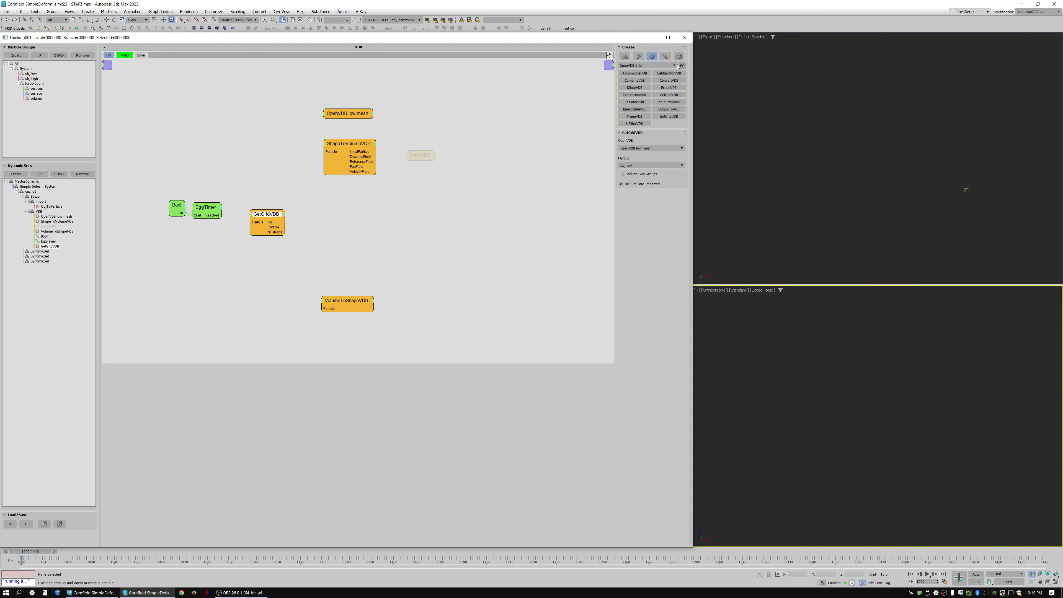
left_click(647, 66)
left_click(646, 167)
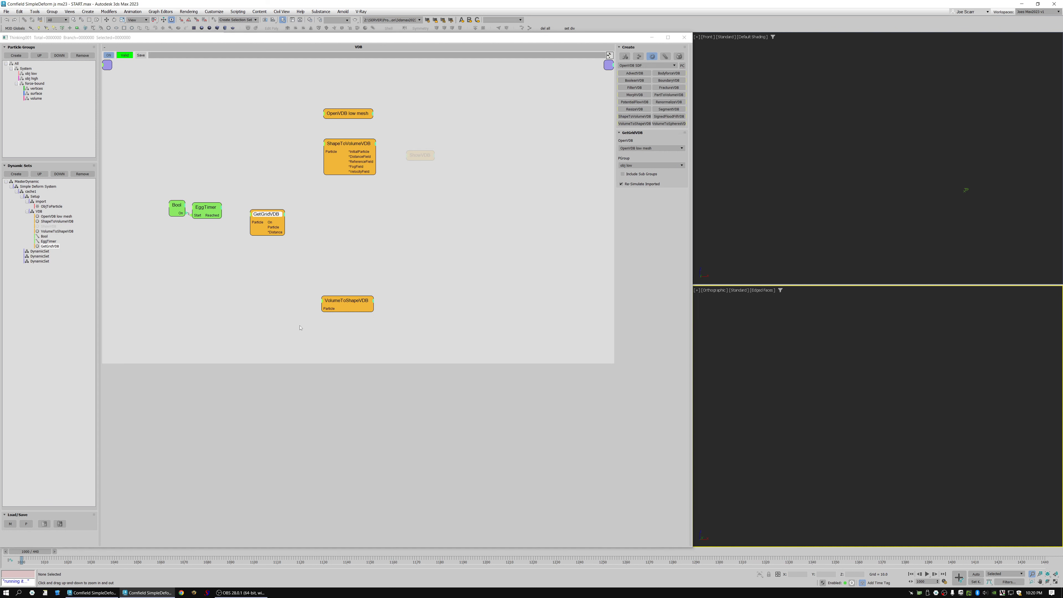
left_click(634, 109)
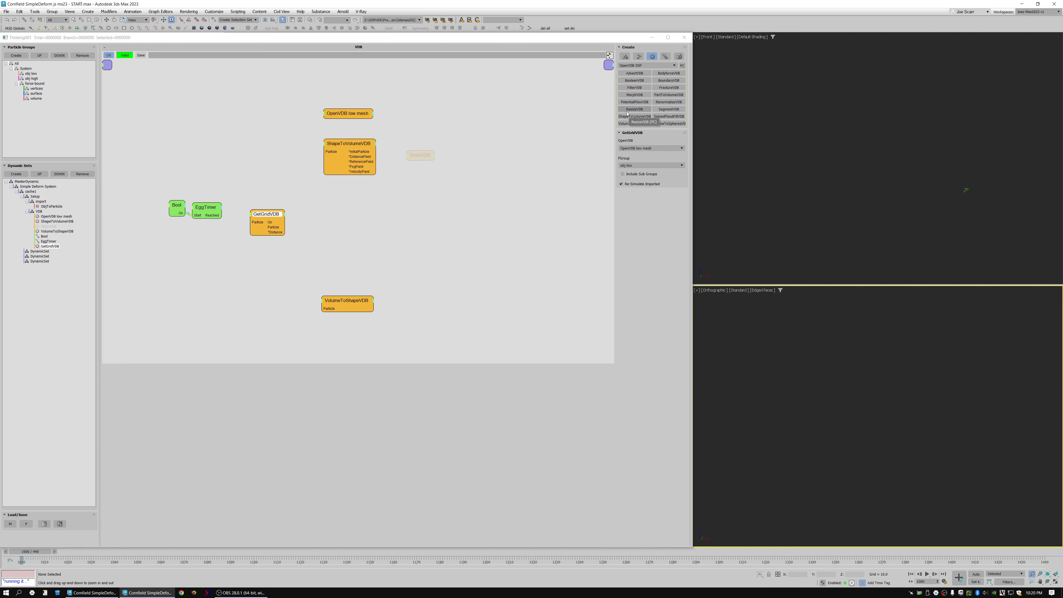
left_click(322, 221)
left_click_drag(335, 225, 333, 220)
left_click(652, 146)
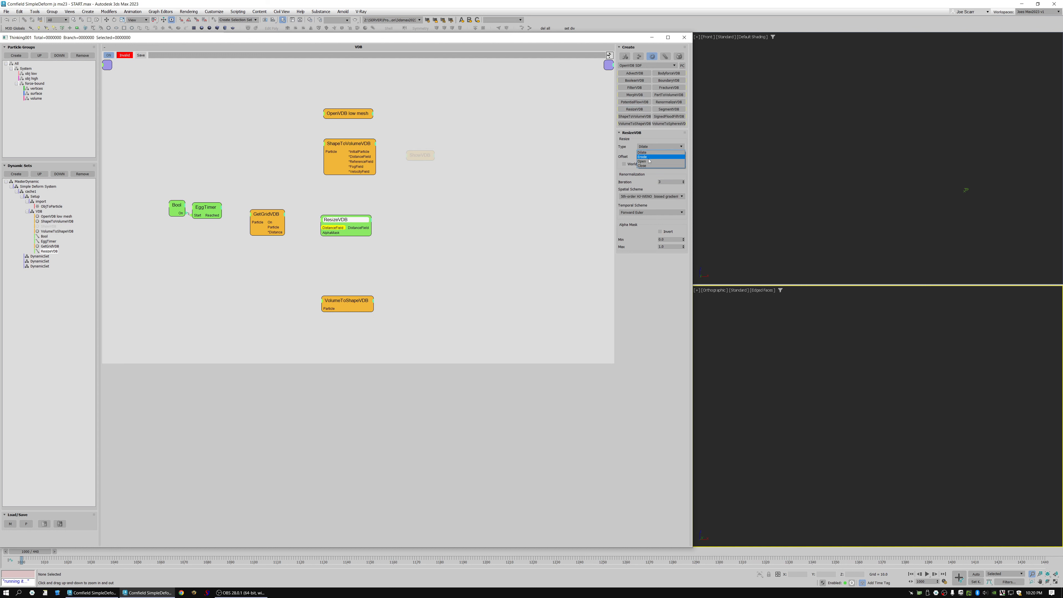
left_click(662, 140)
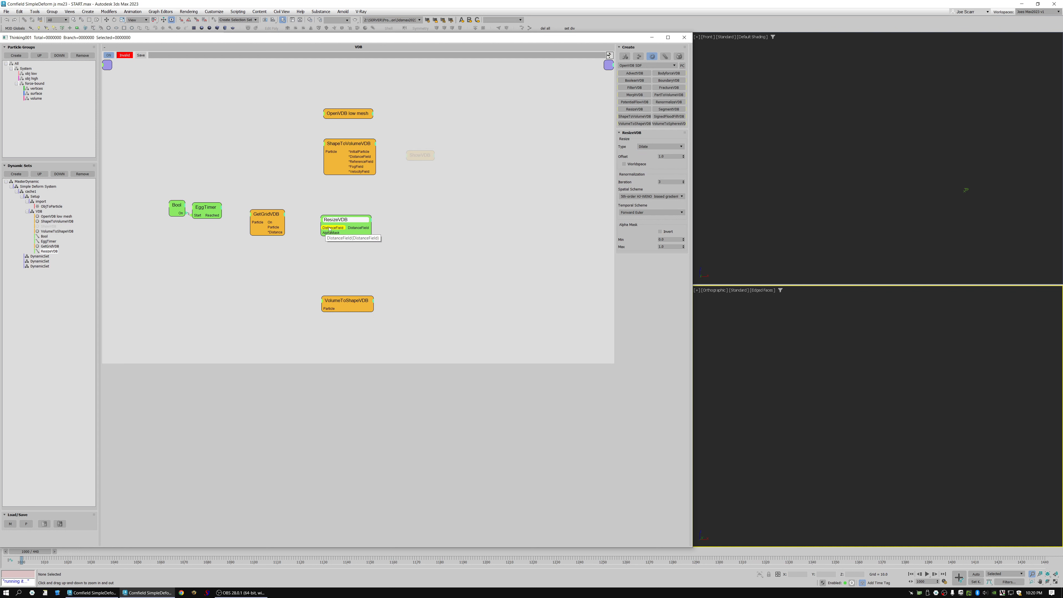
Connect GetGridVDB's Distance output to ResizeVDB's DistanceField input and place ResizeVDB close beside GetGridVDB
left_click_drag(322, 228, 267, 218)
left_click(270, 218)
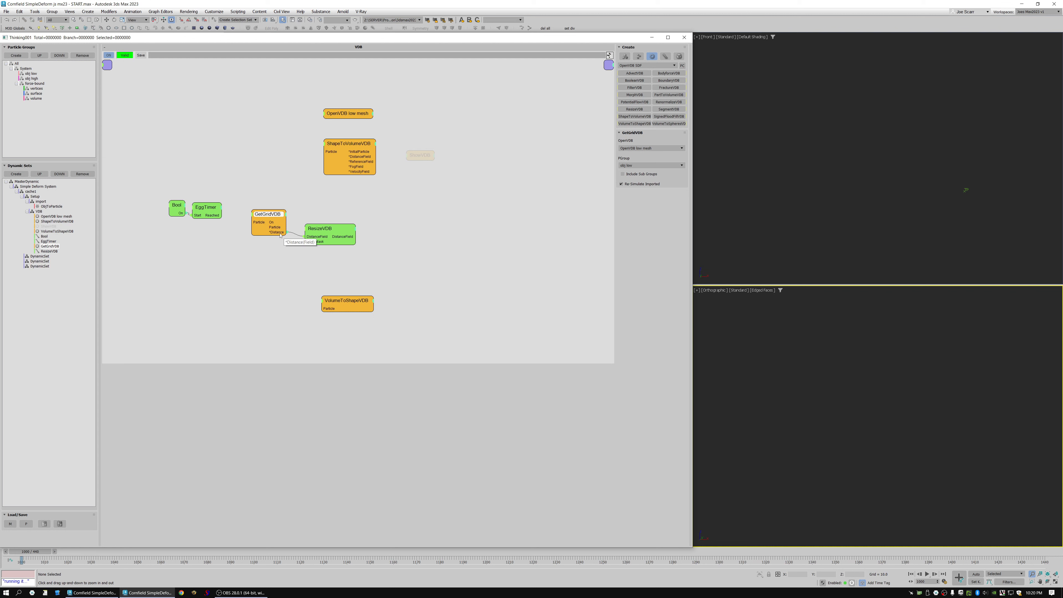
left_click_drag(342, 227, 336, 230)
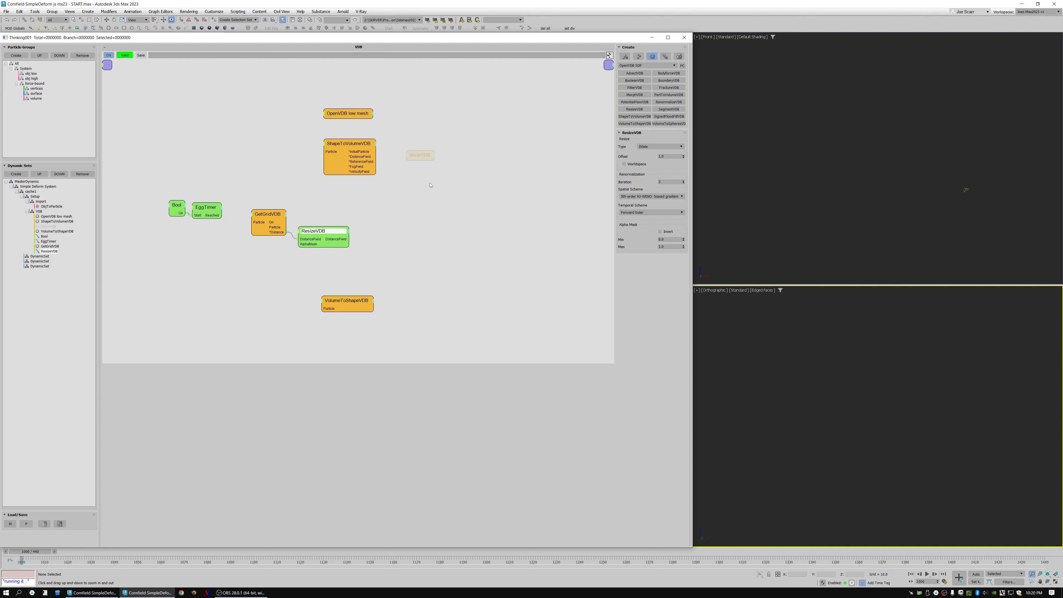
left_click_drag(320, 231, 321, 233)
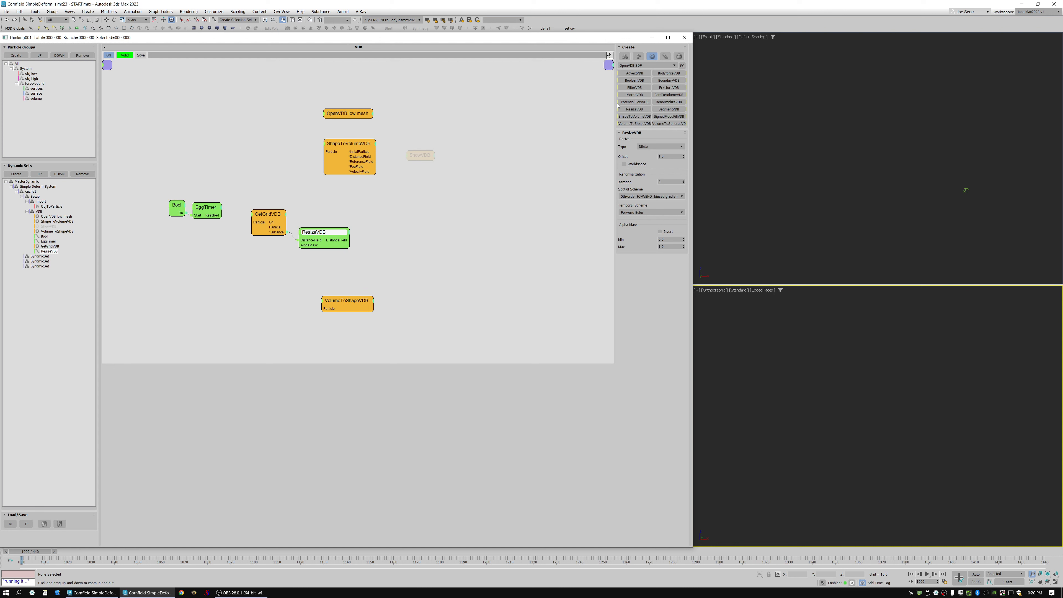
Add a SetGridVDB operator from the OpenVDB Grid category, assign OpenVDB low mesh, and connect ResizeVDB's DistanceField output to its Distance input
left_click(652, 65)
left_click(648, 173)
left_click(669, 117)
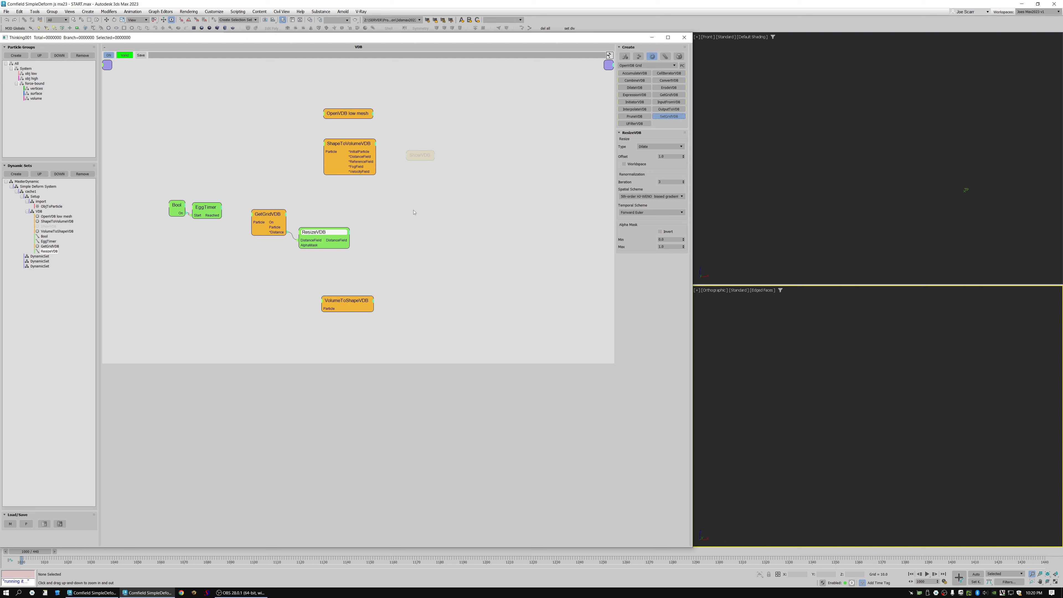
left_click(385, 223)
left_click_drag(394, 229, 402, 214)
left_click(636, 146)
left_click(635, 157)
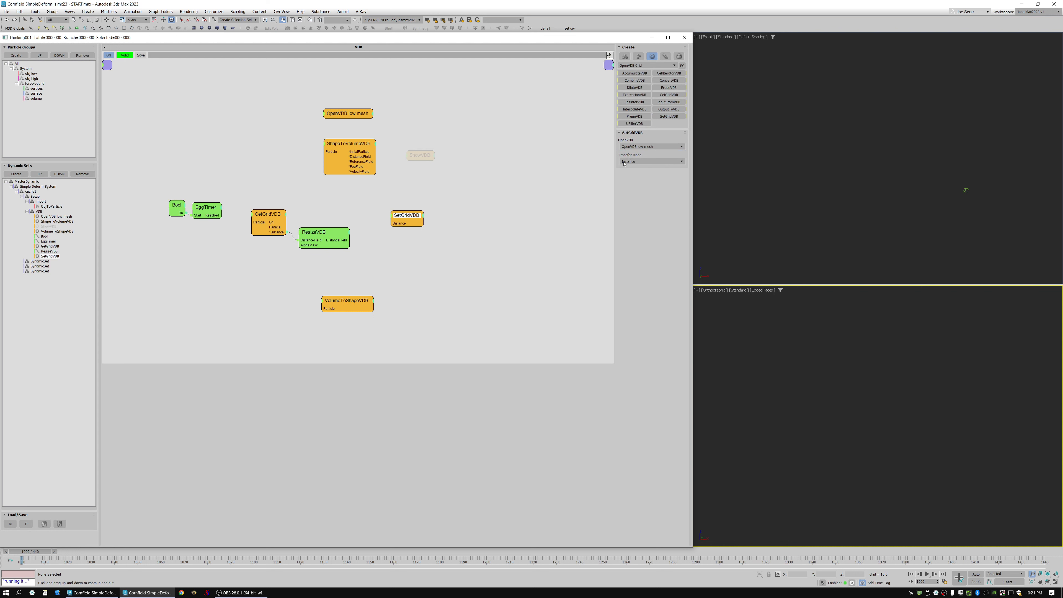
left_click_drag(405, 215, 392, 231)
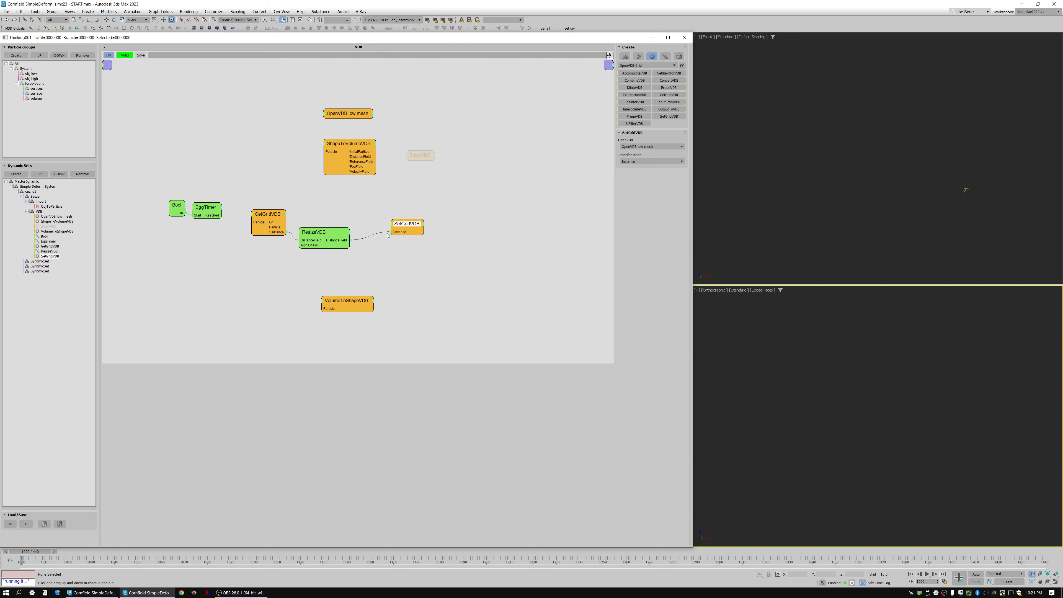
left_click_drag(260, 217, 258, 220)
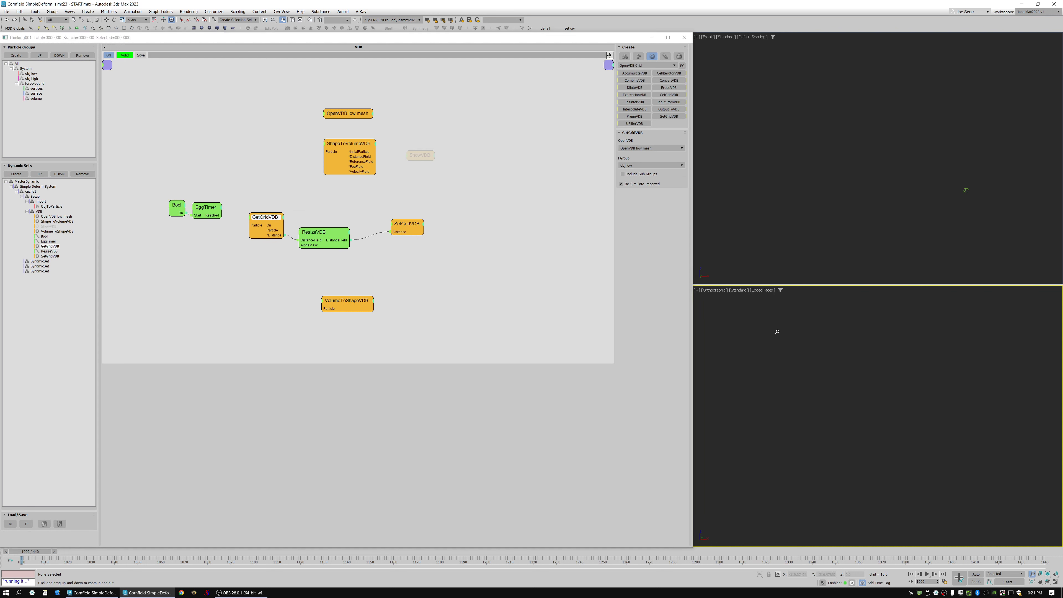
Check ShapeToVolumeVDB's View/Render voxel size
left_click(373, 164)
left_click(662, 301)
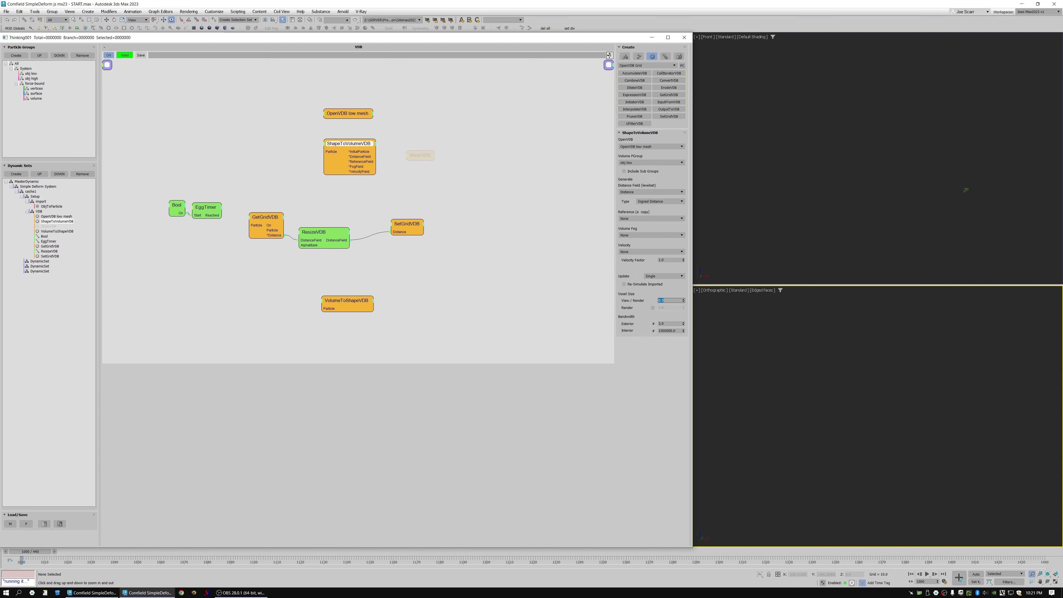
right_click(779, 347)
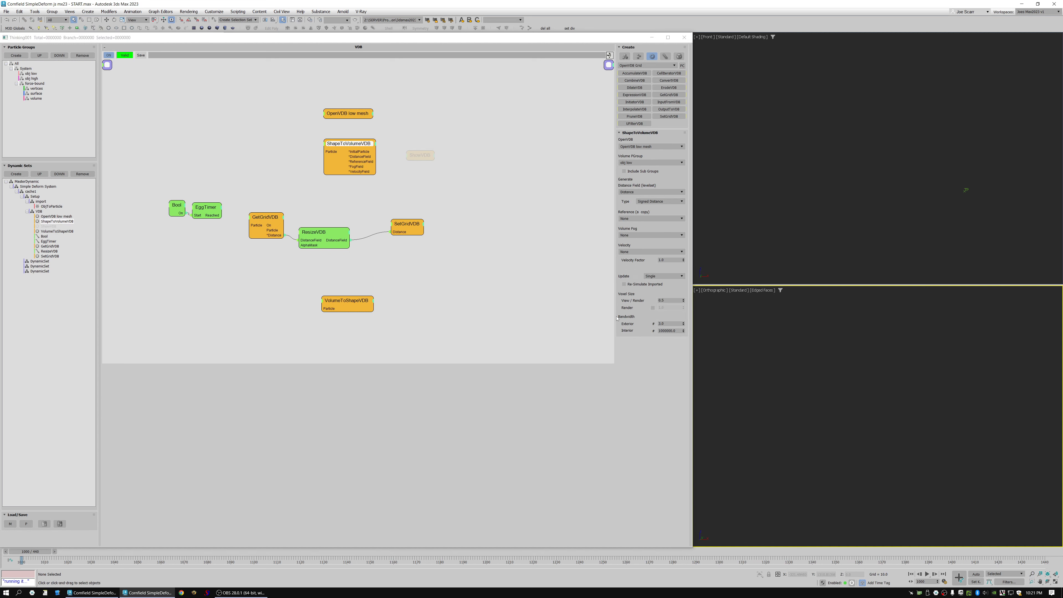
Move VolumeToShapeVDB to the end of the VDB dynamic set's operator order and step through the first frames to test the resize
left_click_drag(346, 303, 339, 299)
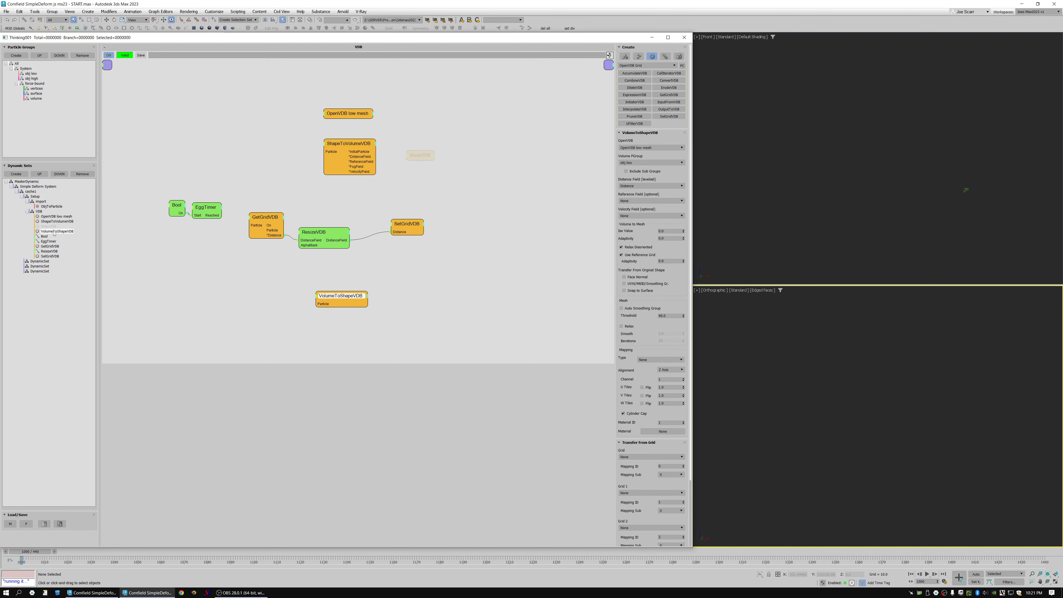
left_click_drag(53, 233, 45, 260)
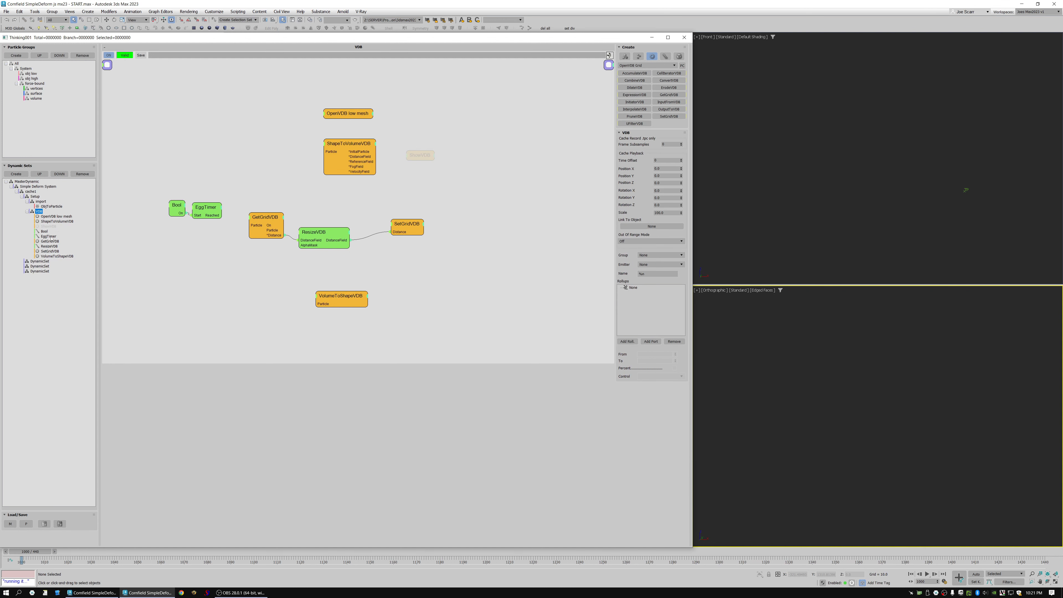
left_click(850, 341)
key("period")
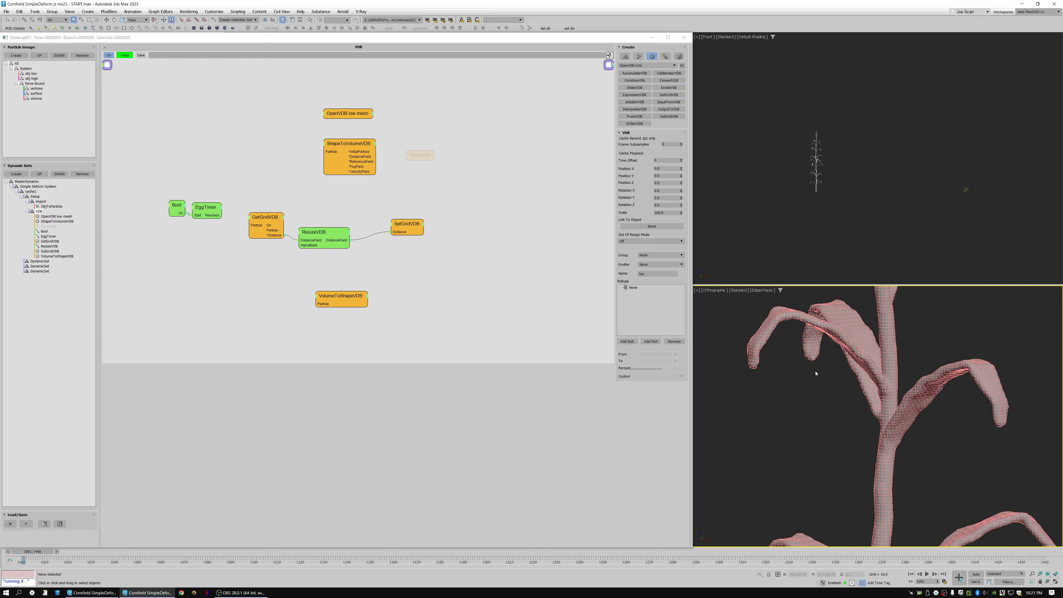
middle_click_drag(914, 379, 890, 379, "ctrl+alt")
key("period")
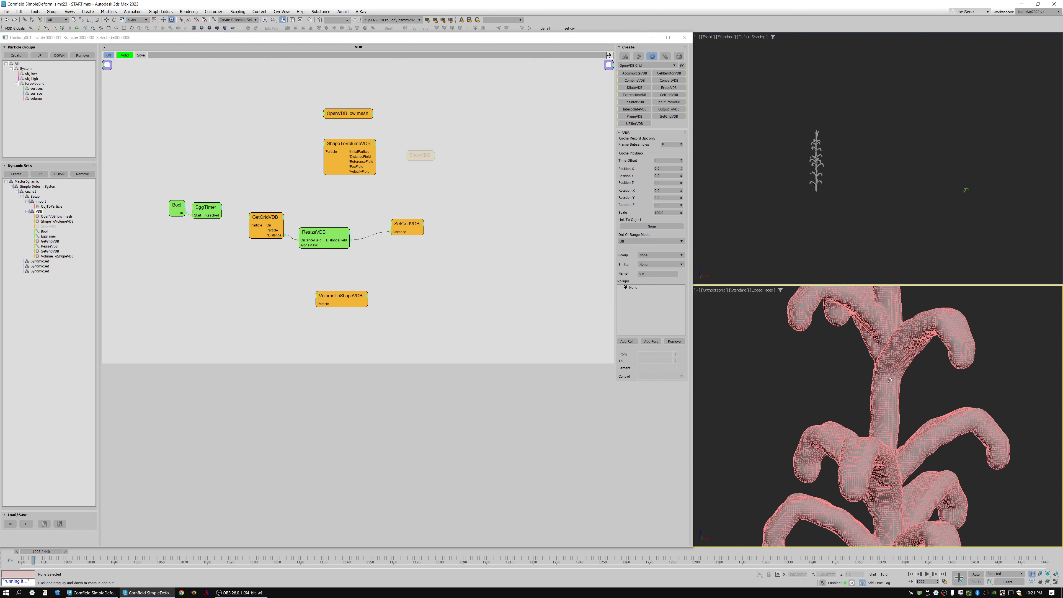
key("Home")
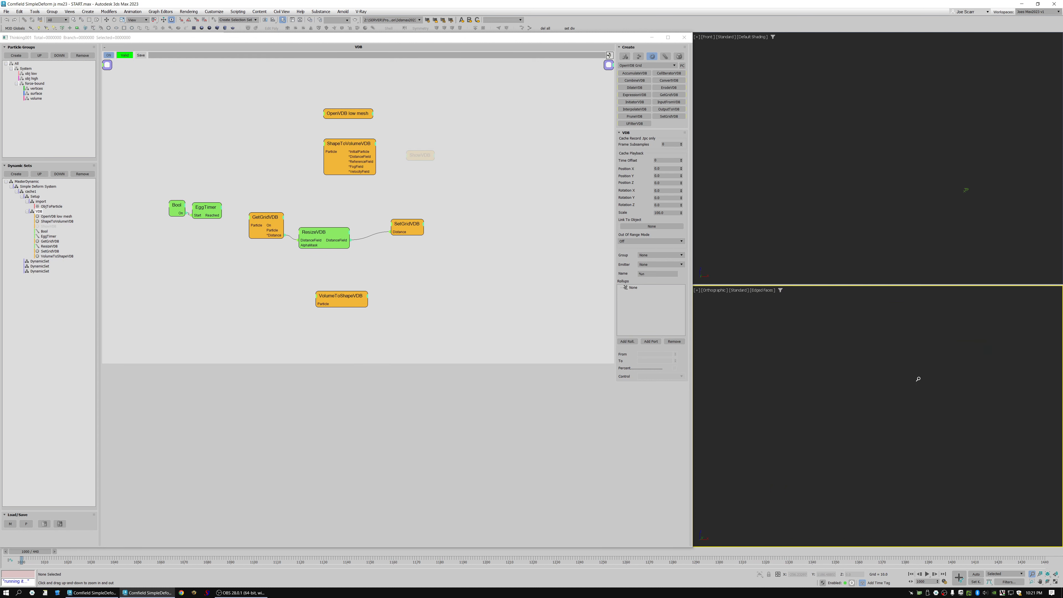
Connect EggTimer's Reached output to GetGridVDB's On input and hide the unused ports on GetGridVDB and ResizeVDB
left_click_drag(220, 215, 262, 222)
left_click(179, 209, "ctrl")
left_click(263, 217)
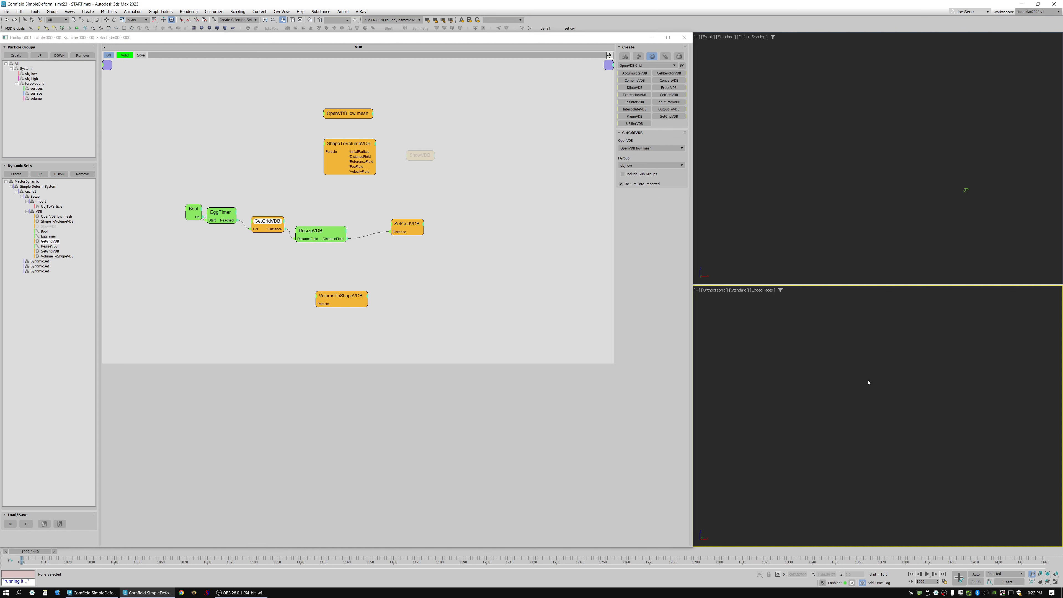
Step the simulation forward from the first frame and examine the corn plant mesh up close
key("period")
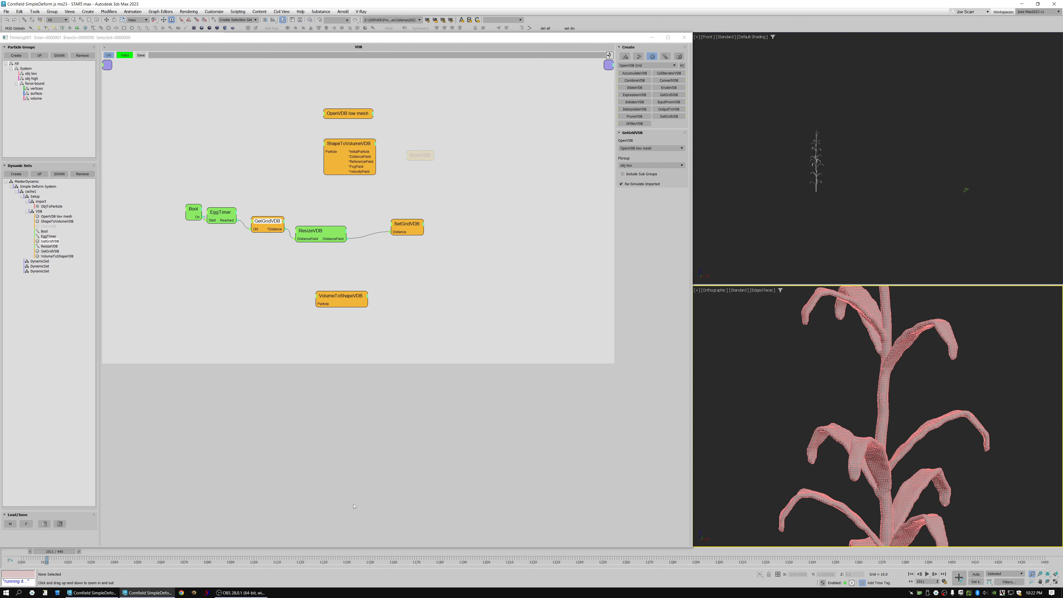
scroll(867, 374, "down", 7)
scroll(853, 364, "up", 12)
scroll(852, 362, "down", 5)
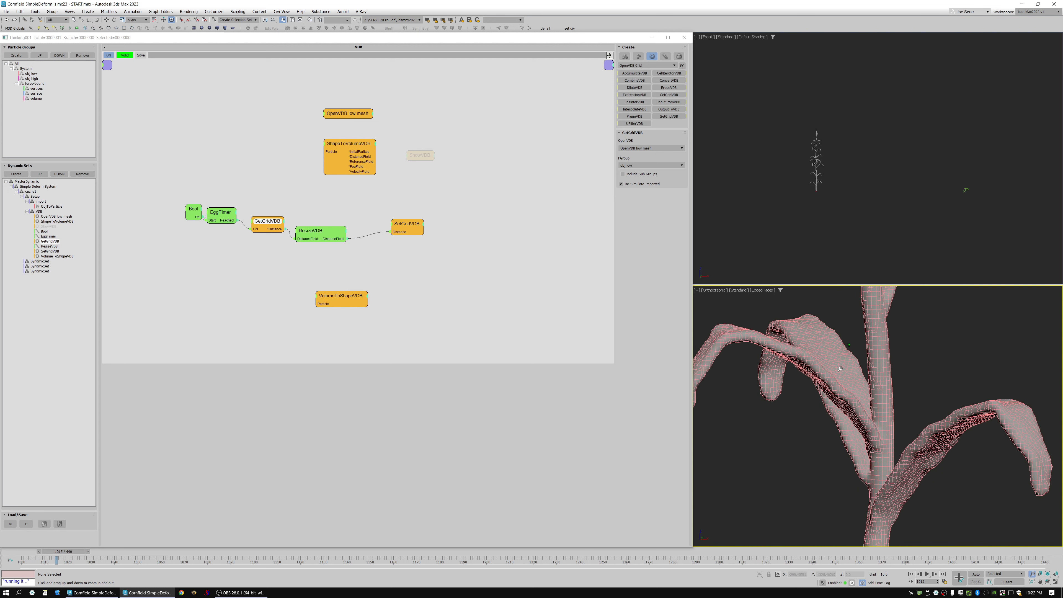
Move SetGridVDB closer to ResizeVDB and line up the timer-driven chain beneath the OpenVDB low mesh and ShapeToVolumeVDB operators
left_click_drag(404, 226, 376, 229)
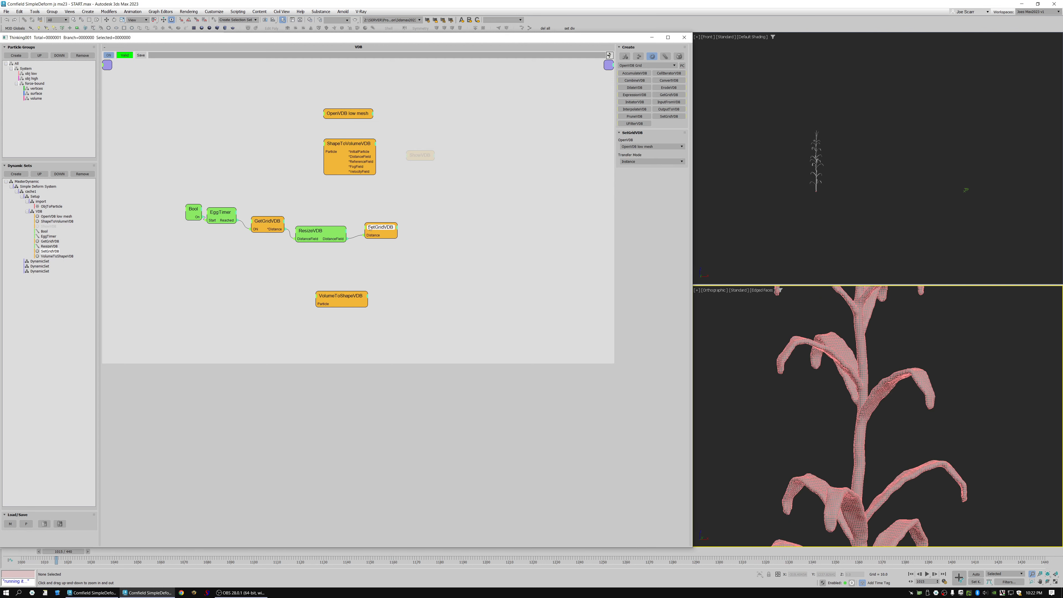
left_click_drag(159, 194, 409, 221)
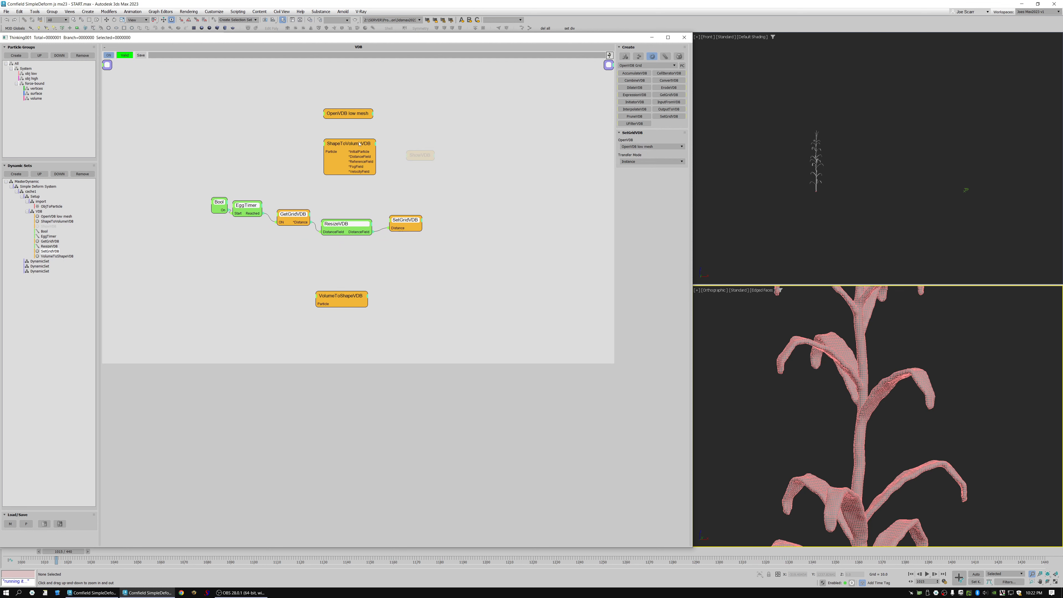
left_click_drag(298, 100, 414, 159)
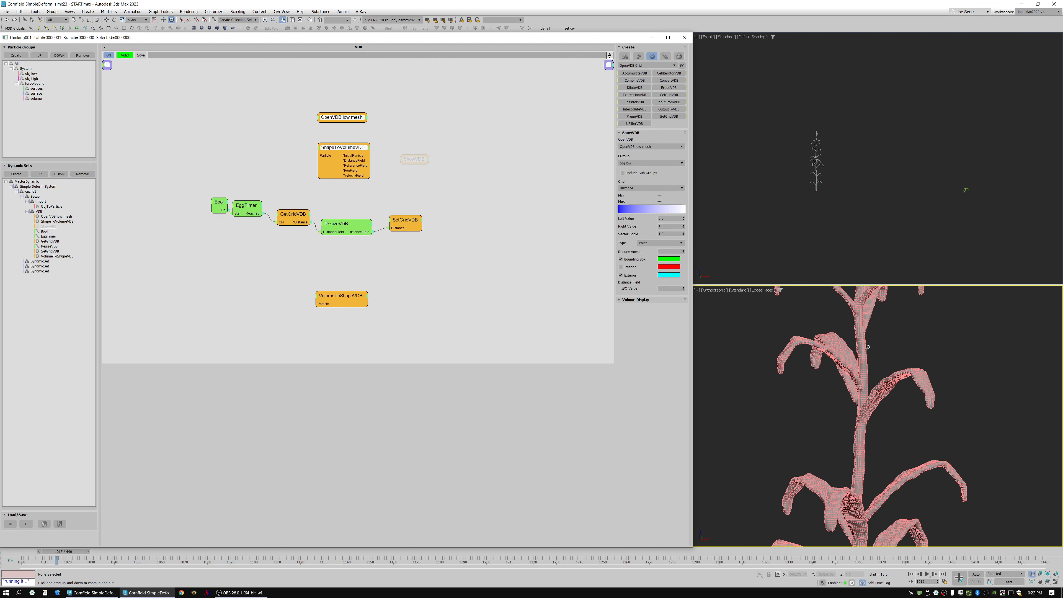
middle_click_drag(868, 347, 875, 380, "ctrl+alt")
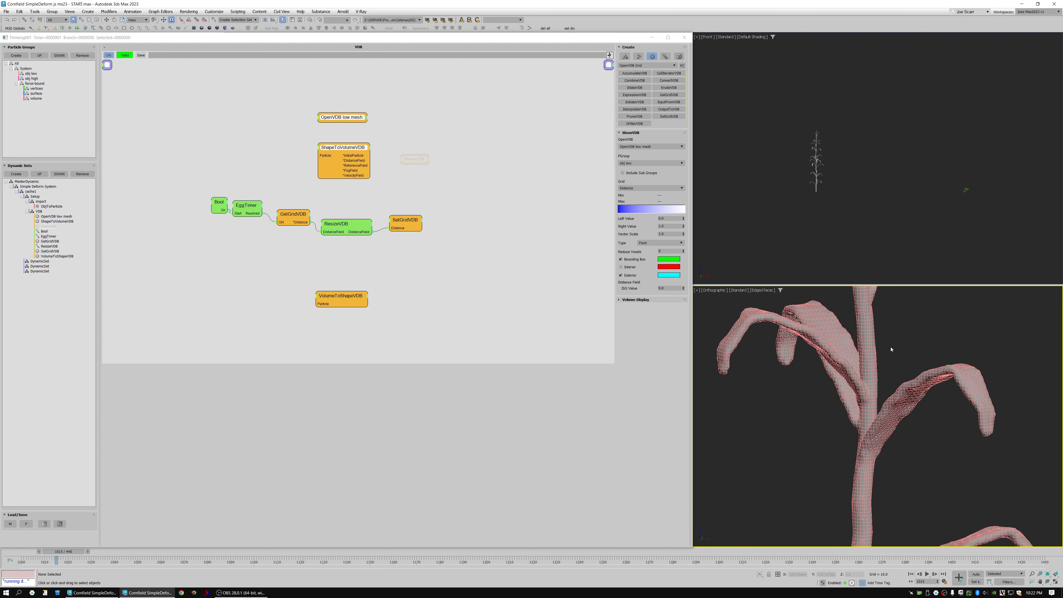
Display the Setup dynamic set with its subsets and place the import node above the VDB node
left_click(26, 212)
left_click(27, 202)
left_click(22, 196)
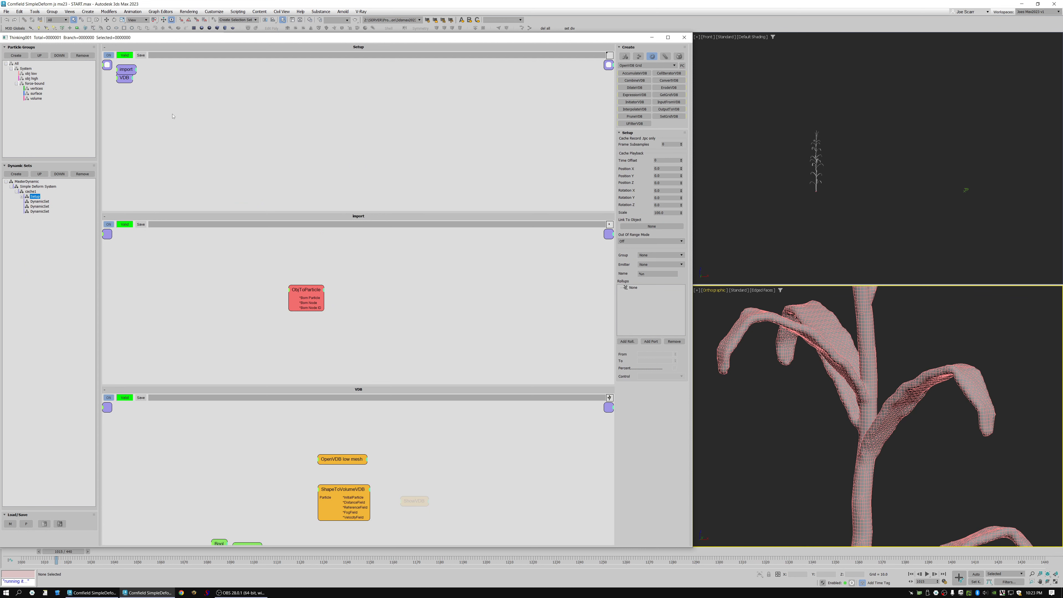
middle_click_drag(175, 104, 419, 155)
left_click_drag(372, 128, 372, 116)
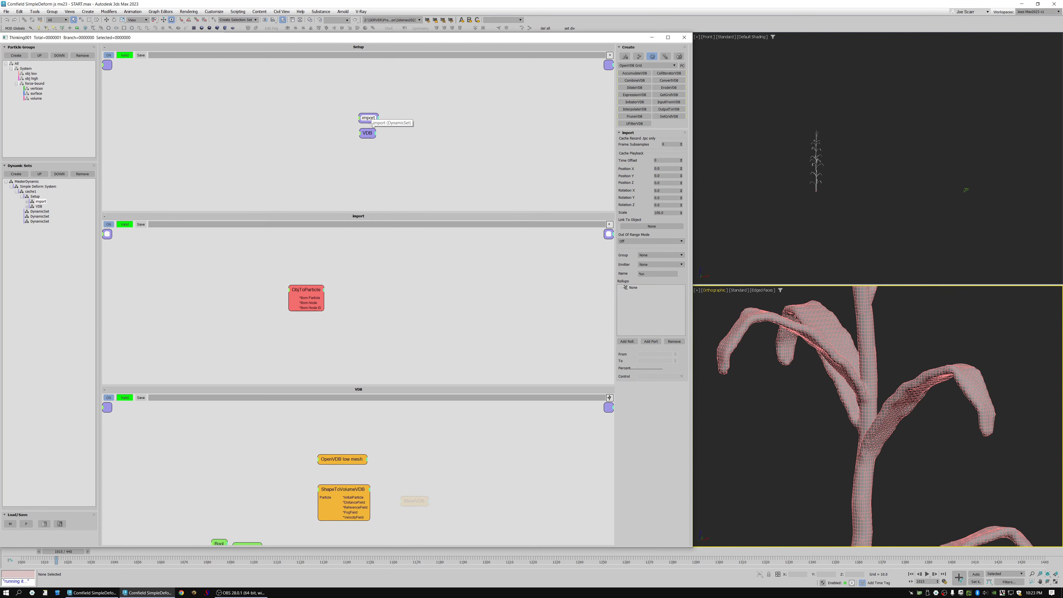
Reduce the height of the Setup and import panes and centre their nodes so the VDB network has more room
middle_click_drag(391, 135, 388, 143)
left_click_drag(369, 212, 374, 132)
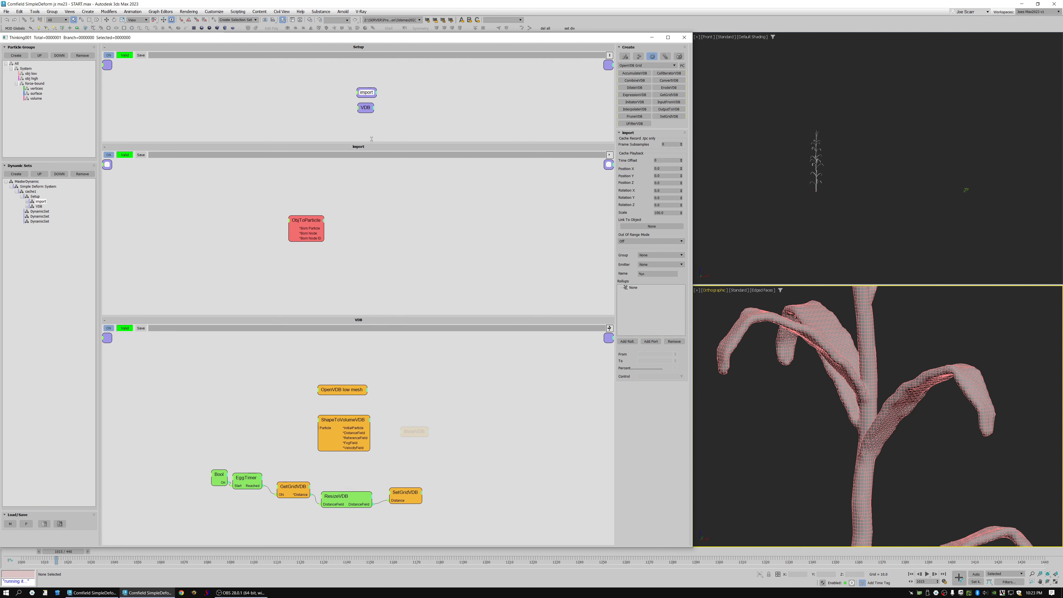
middle_click_drag(352, 226, 398, 224)
left_click_drag(353, 313, 335, 256)
middle_click_drag(395, 336, 416, 315)
Save the scene as an incremented copy named Cornfield SimpleDeform js mx23 - START 01.max
mouse_move(797, 395)
middle_mouse_down("ctrl+alt")
mouse_move(771, 420)
mouse_move(786, 400)
middle_mouse_up("ctrl+alt")
key("ctrl+shift+s")
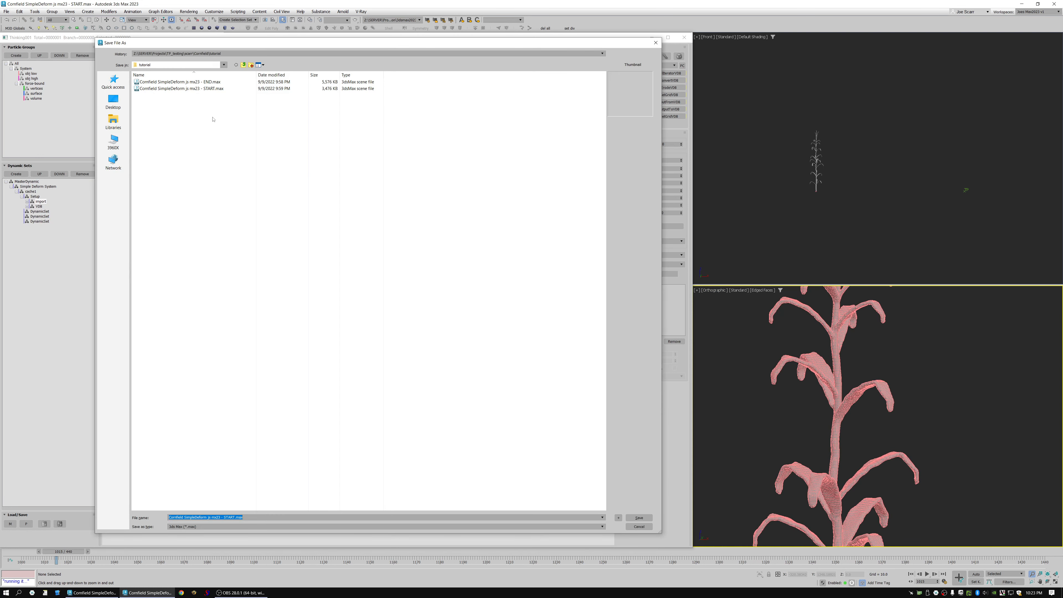
left_click(255, 343)
key("Return")
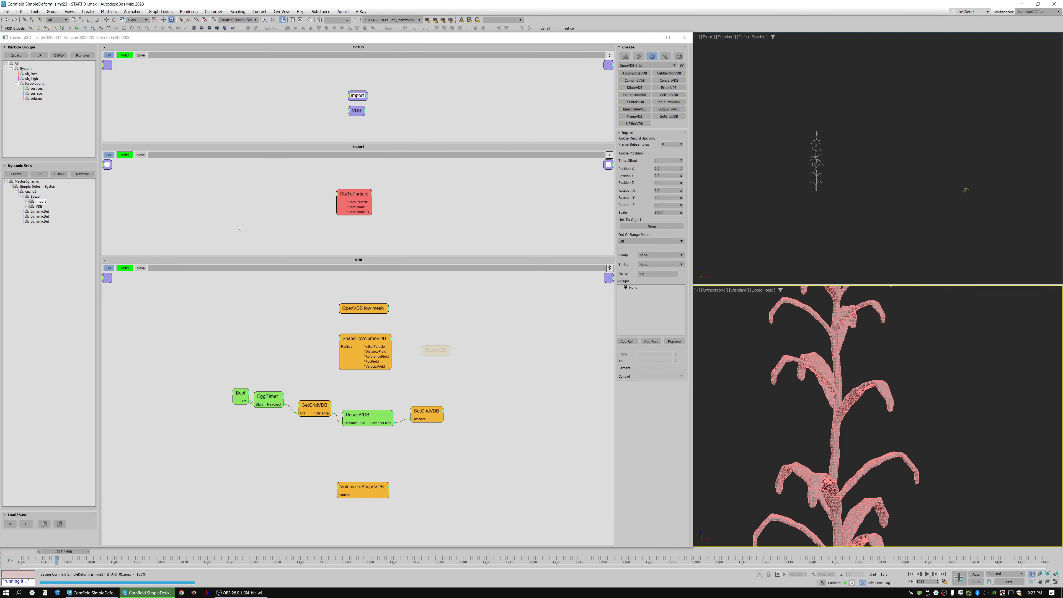
Rename the first unnamed dynamic set under cache1 as Action and nest the two remaining unnamed sets beneath it
left_click(38, 211)
type("Action")
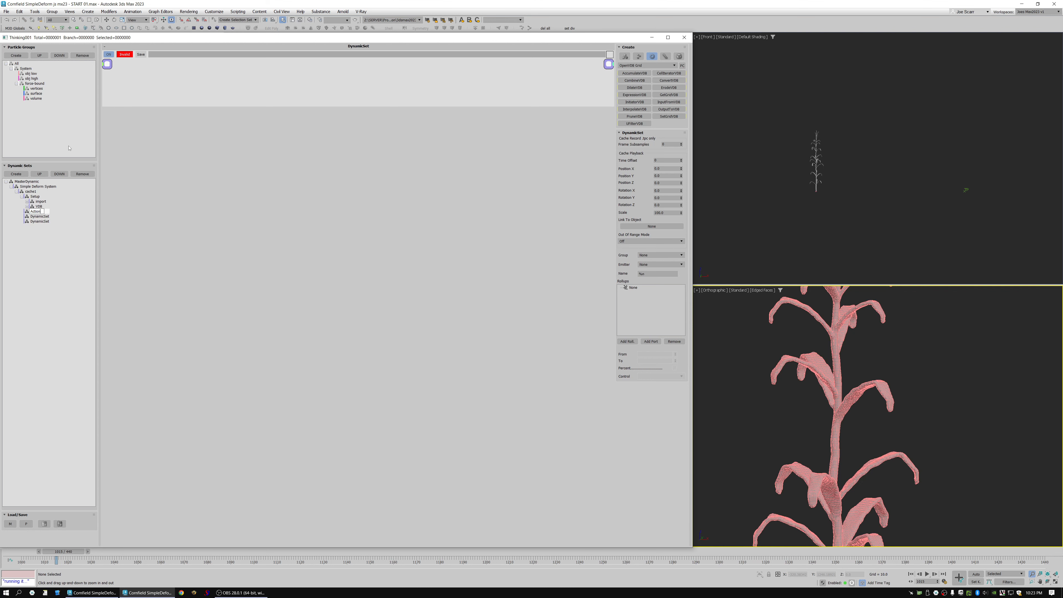
key("Return")
left_click_drag(26, 211, 27, 211)
left_click(27, 182)
left_click(663, 55)
Rename the first dynamic set beneath Action as SimpleDeform and make its network pane taller
left_click(37, 216)
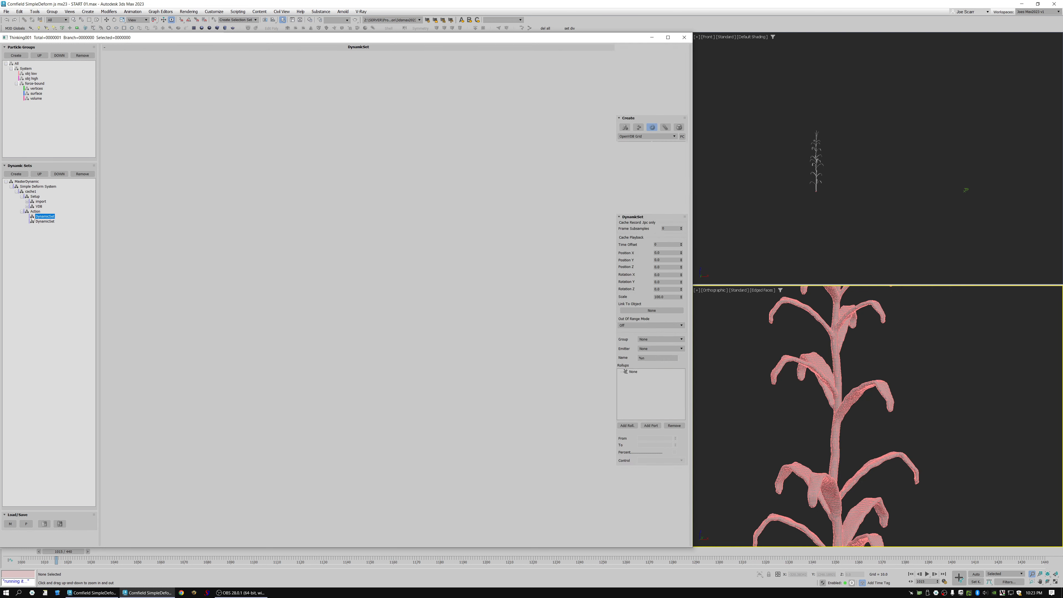
left_click_drag(246, 107, 146, 220)
left_click(37, 216)
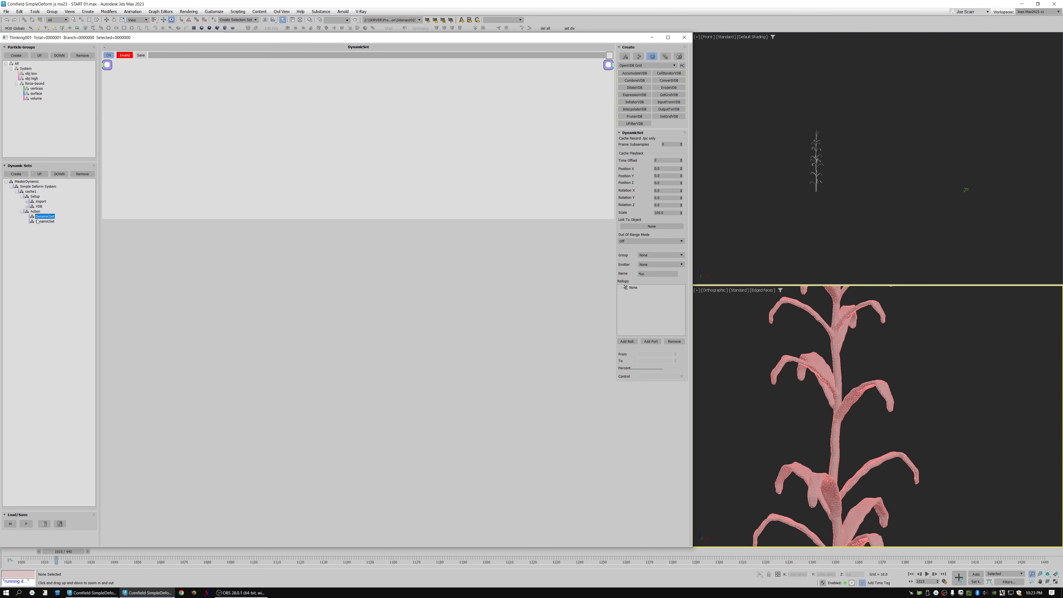
left_click(43, 218)
type("SimpleDeform")
key("Return")
Examine the mesh density of the corn plant's stalk and leaves up close in the orthographic viewport
scroll(843, 362, "up", 6)
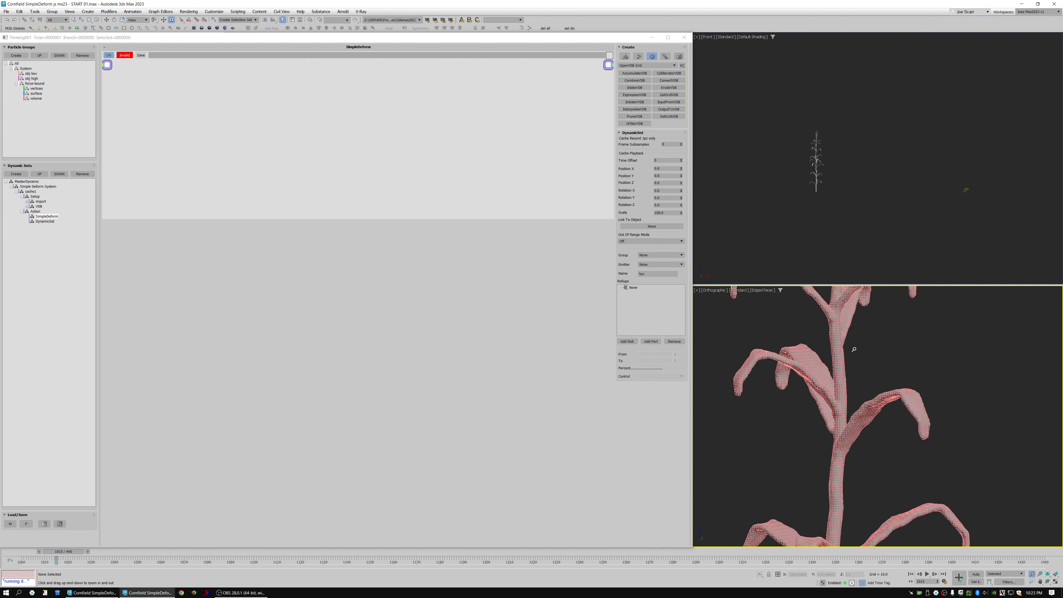
scroll(845, 369, "up", 5)
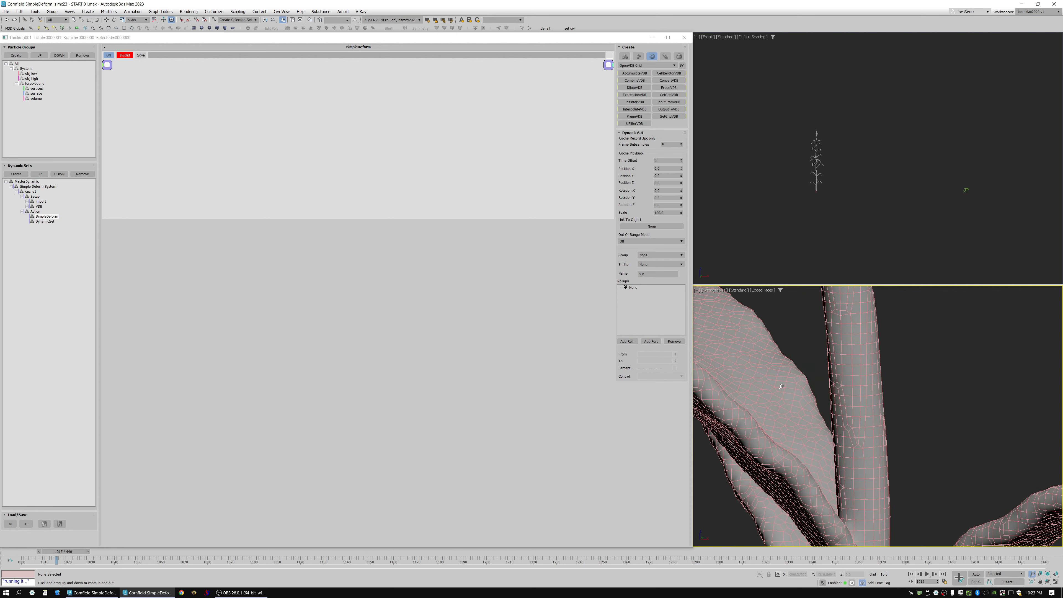
scroll(780, 385, "down", 8)
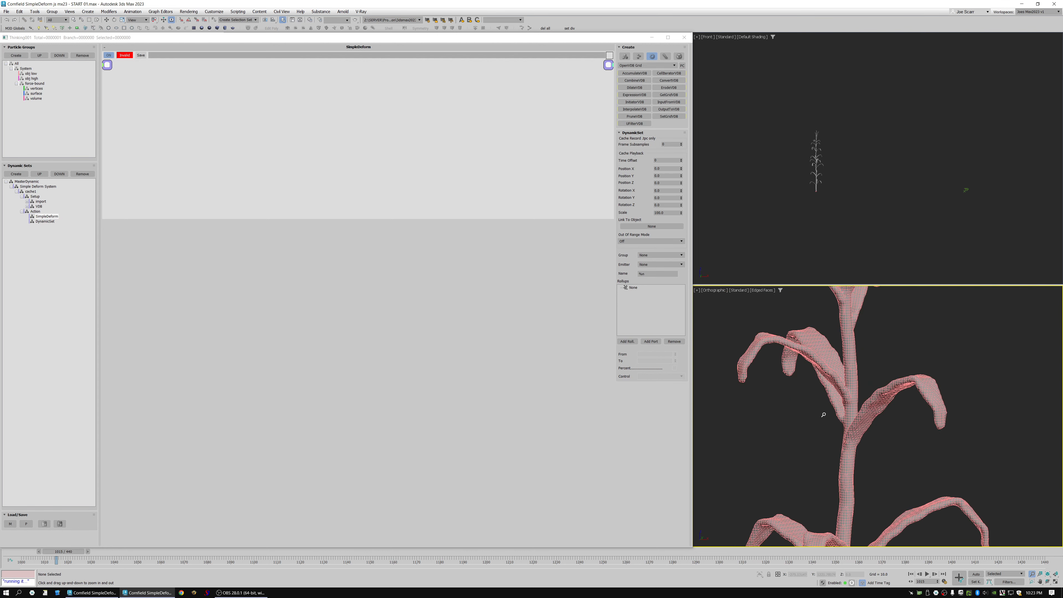
scroll(837, 434, "down", 6)
scroll(832, 407, "up", 3)
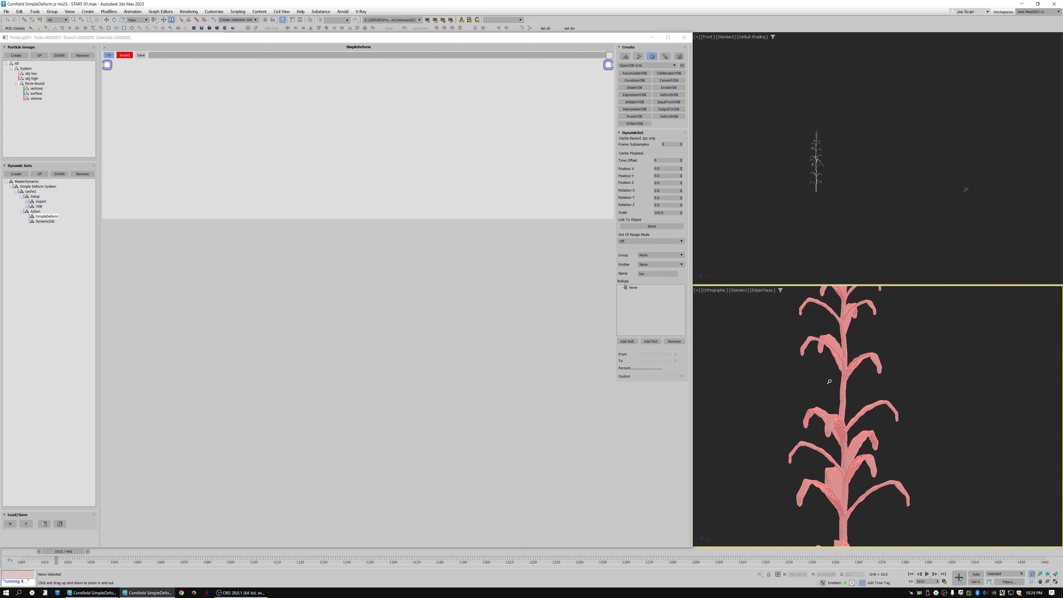
mouse_move(829, 382)
middle_mouse_down("ctrl+alt")
mouse_move(830, 400)
mouse_move(829, 378)
middle_mouse_up("ctrl+alt")
Add a SimpleDeform shape operator to the SimpleDeform dynamic set
left_click(388, 130)
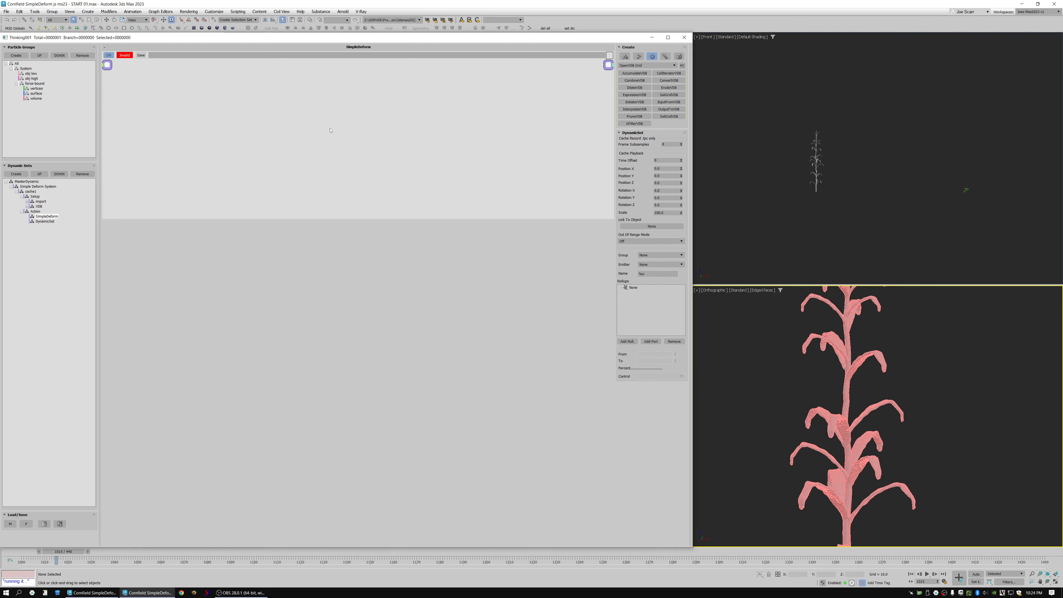
right_click(303, 116)
mouse_move(334, 131)
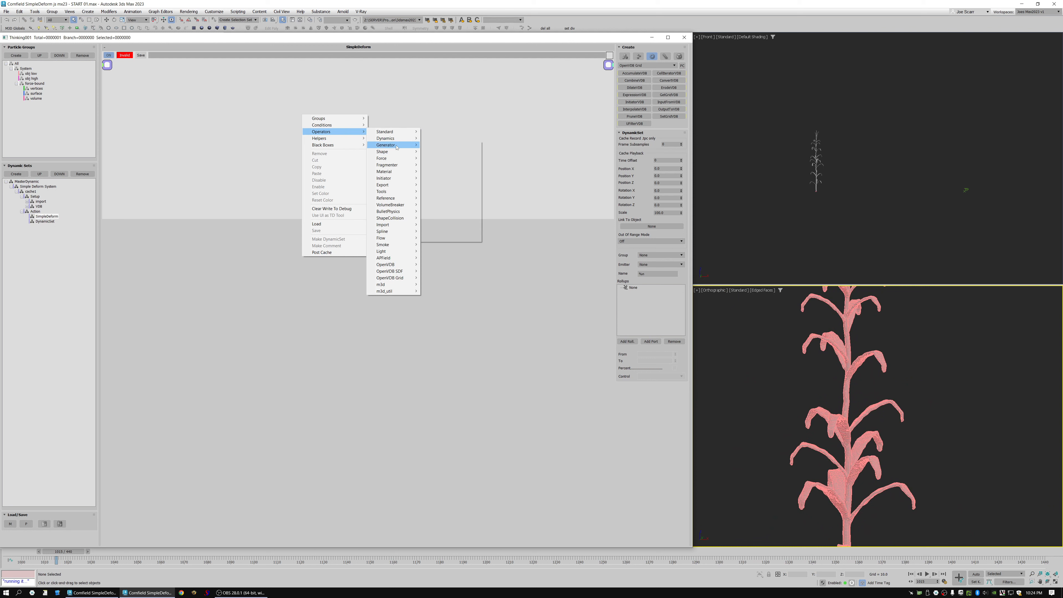
mouse_move(397, 147)
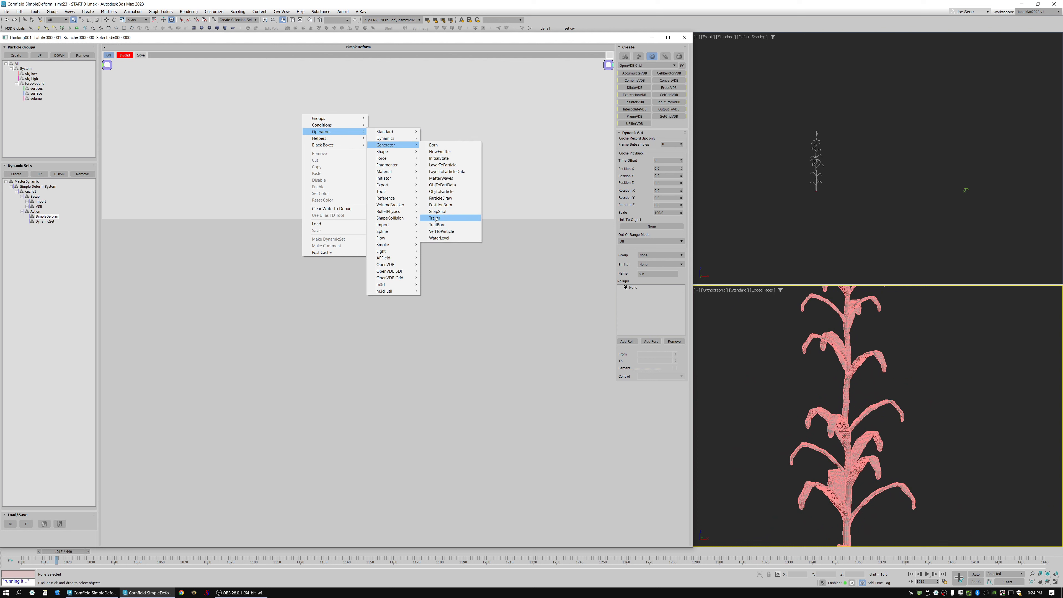
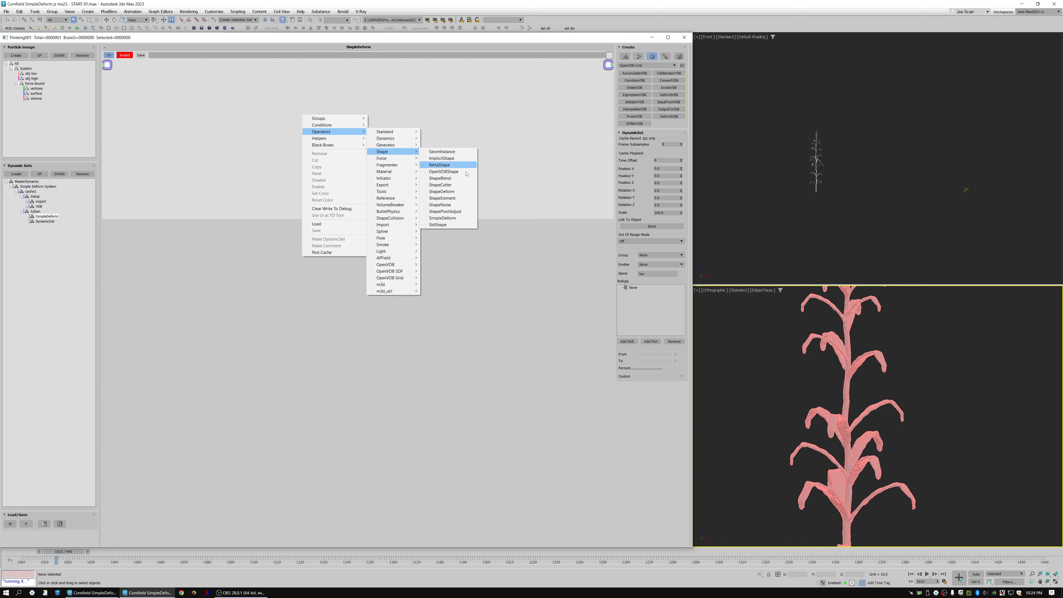
left_click(452, 221)
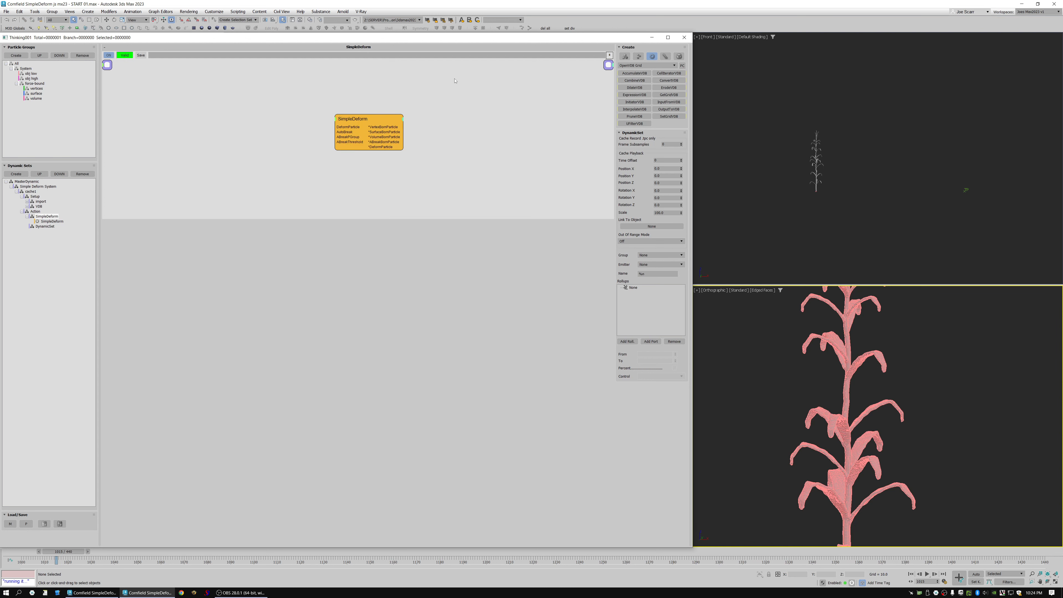
right_click(402, 94)
mouse_move(419, 111)
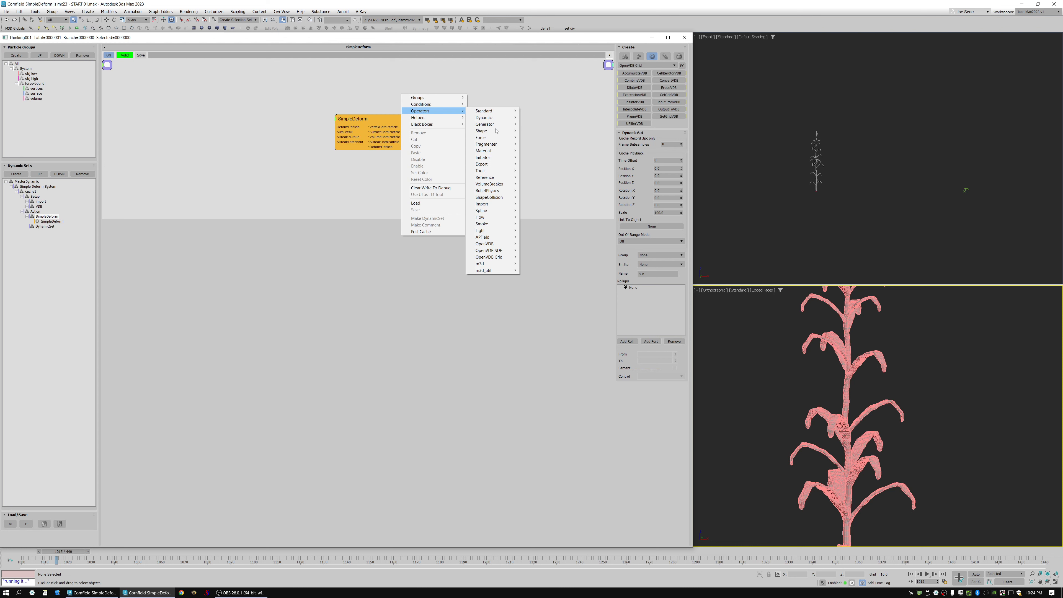
left_click(552, 127)
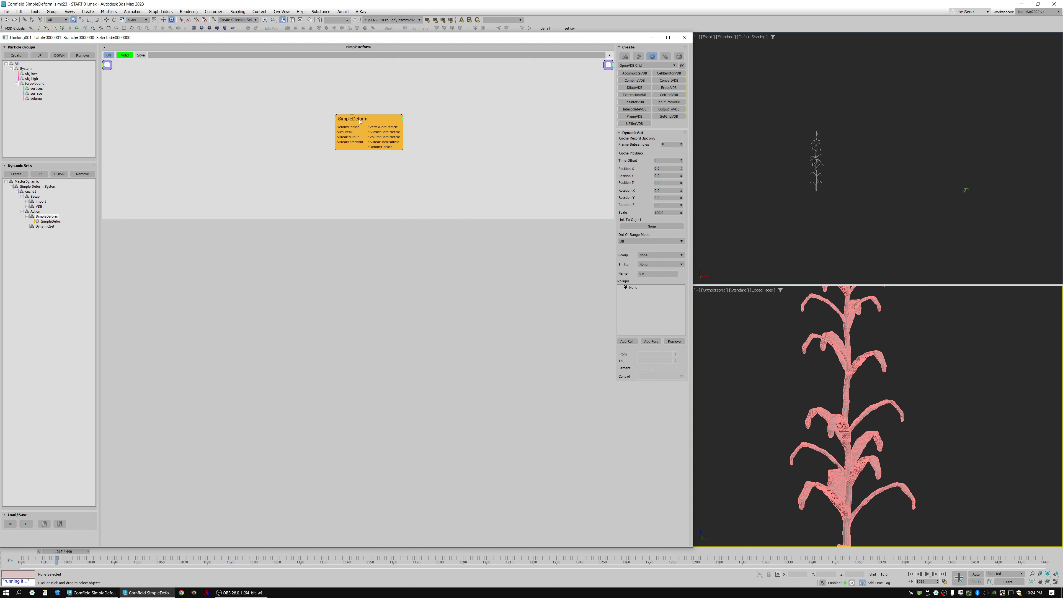
left_click_drag(362, 125, 381, 108)
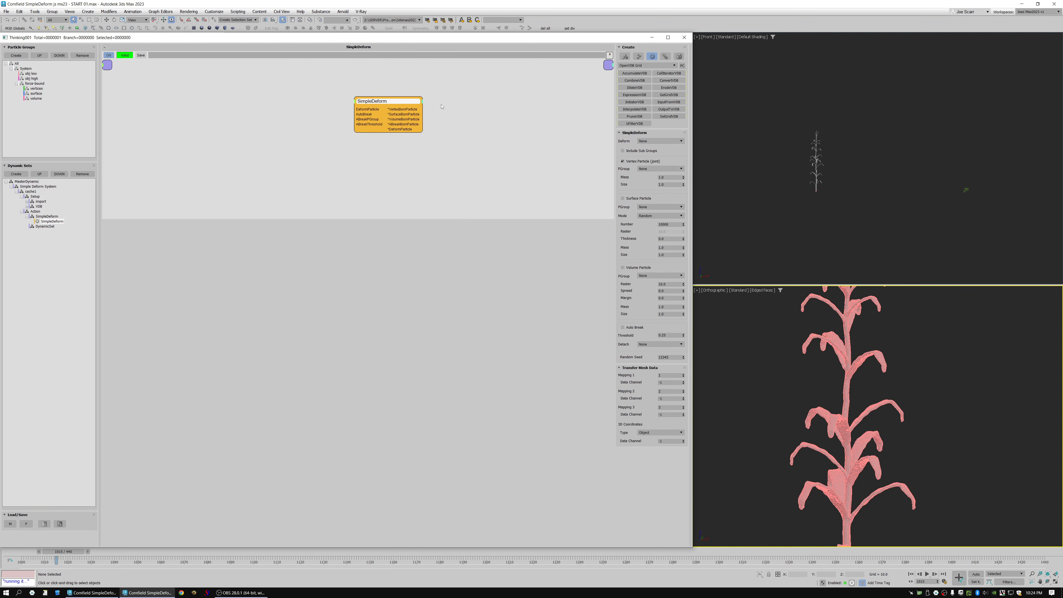
double_click(451, 108)
type("simpledefor")
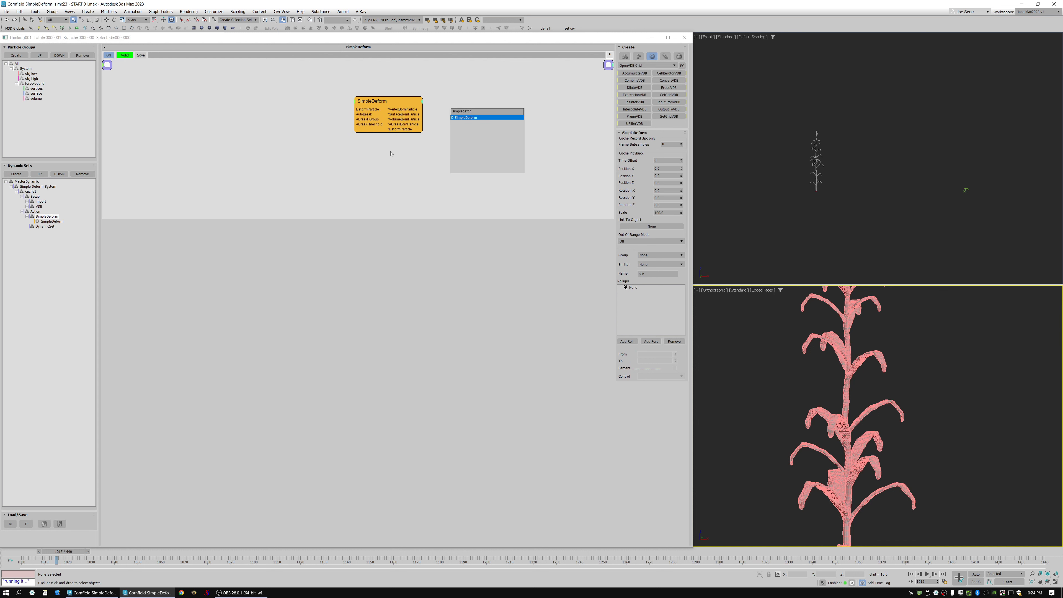
key("Return")
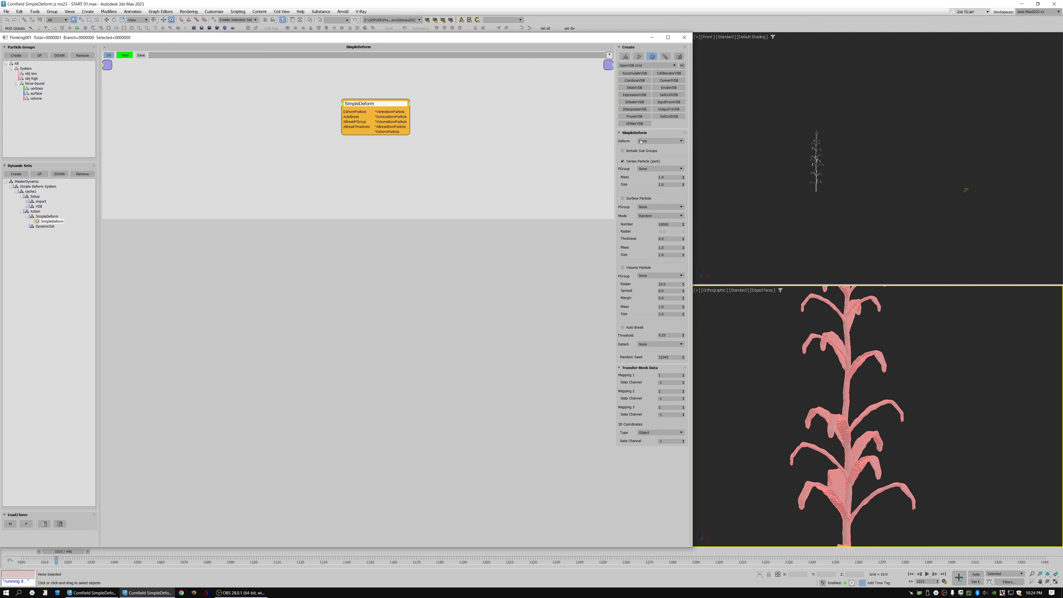
Set the SimpleDeform operator to deform the obj low group and assign its vertex particles to the vertices group
left_click(656, 141)
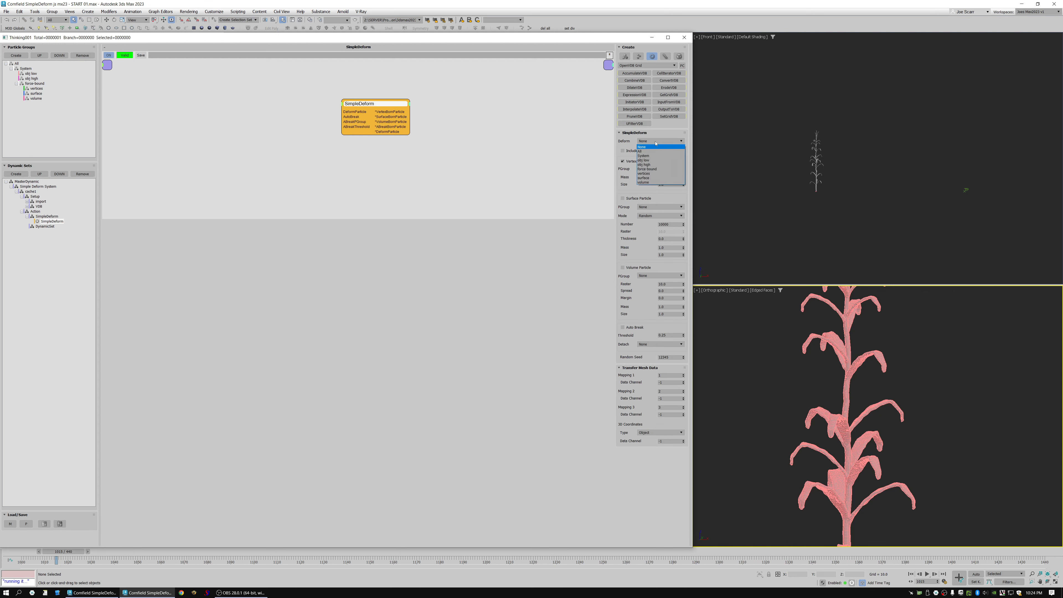
left_click(654, 162)
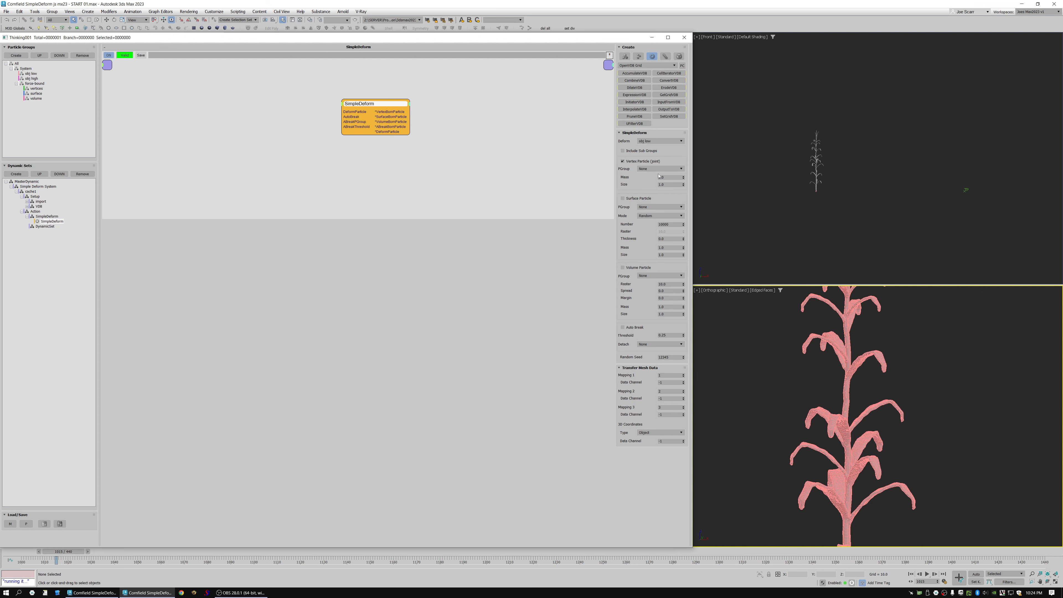
left_click(639, 169)
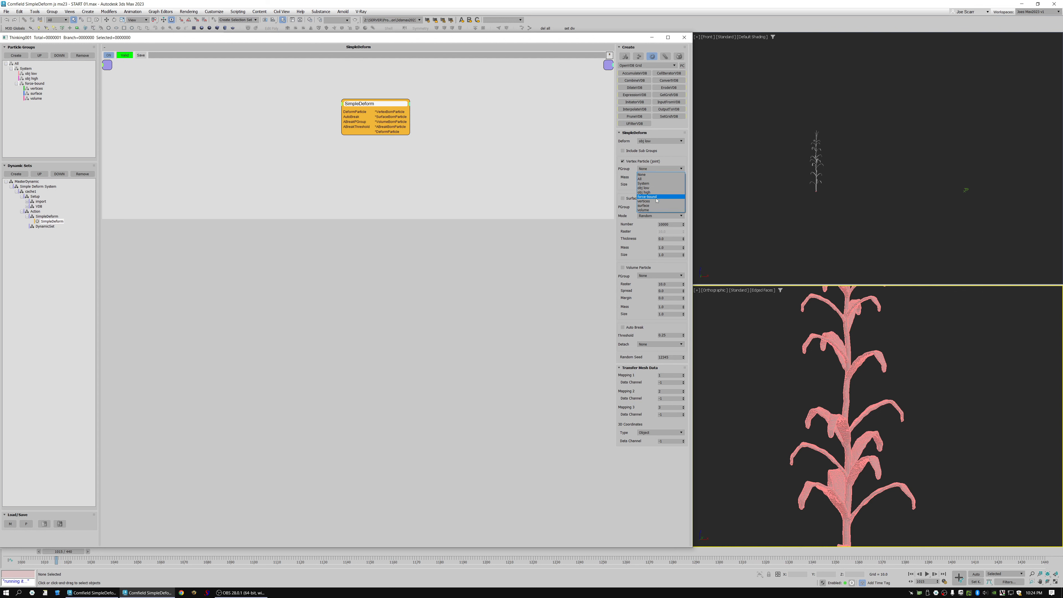
left_click(649, 203)
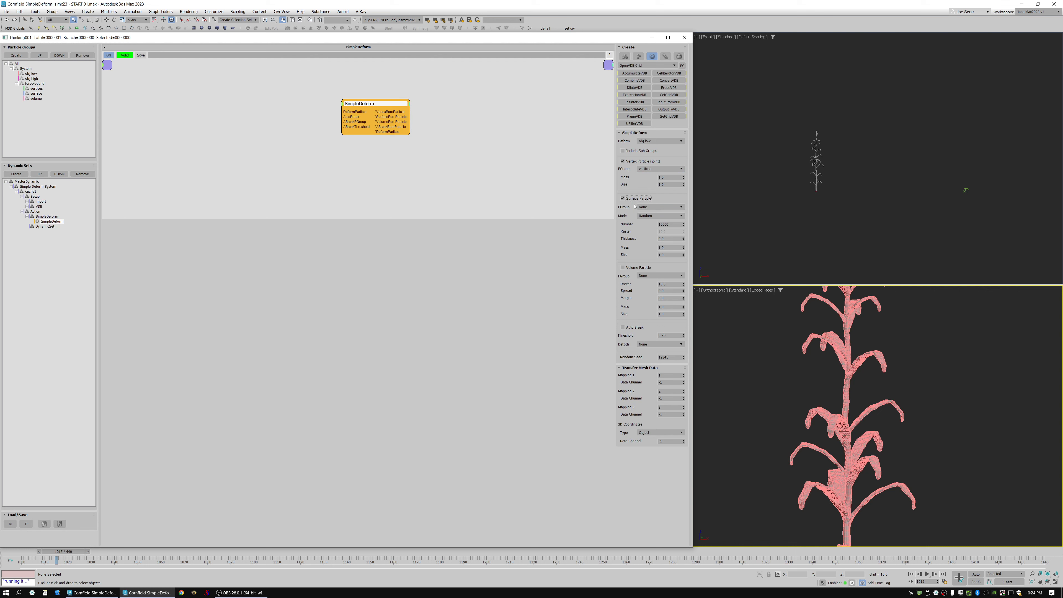
Return to the first frame and check the viewport display settings of the vertices group and the MasterDynamic set
middle_click_drag(793, 328, 857, 269, "ctrl+alt")
left_click(858, 269)
key("Home")
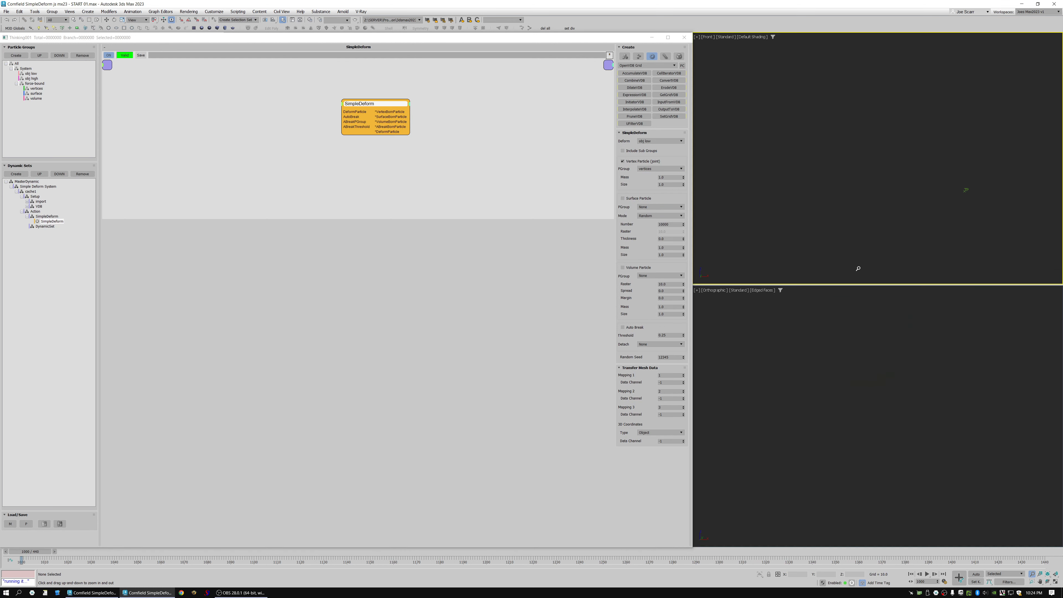
left_click(36, 89)
left_click(654, 62)
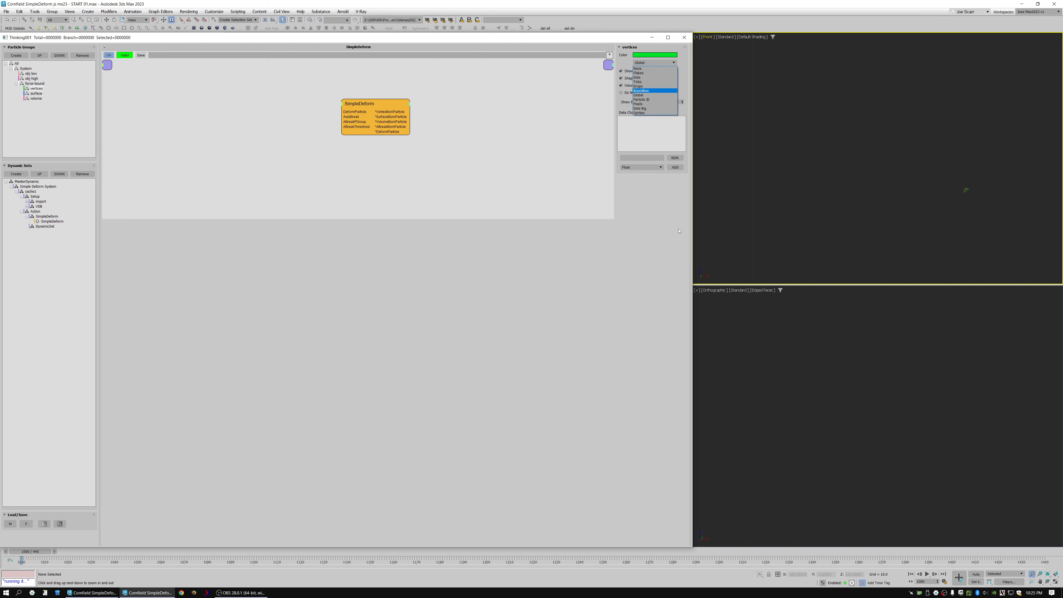
left_click(665, 127)
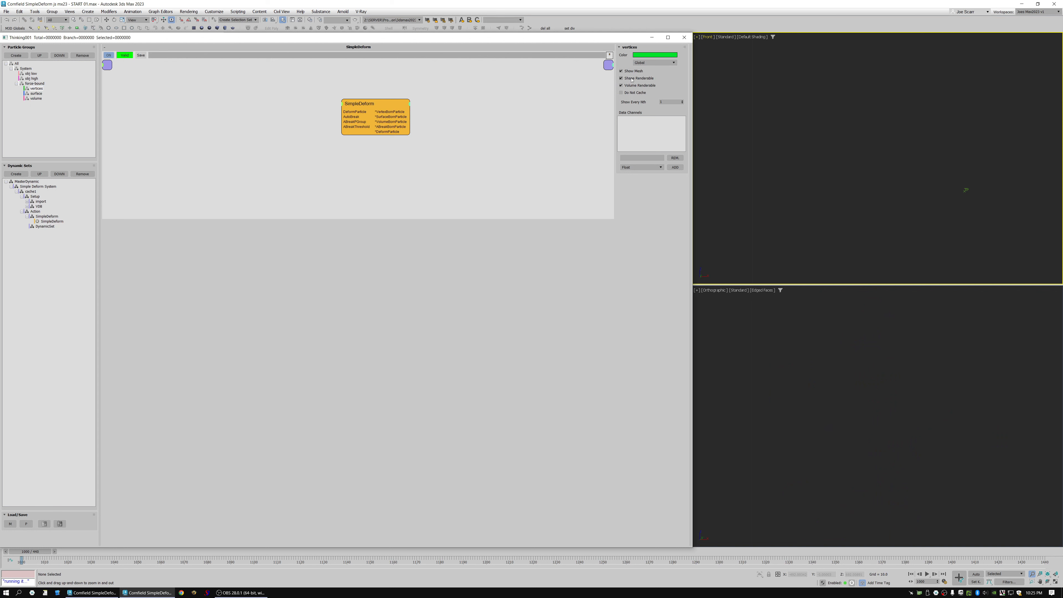
left_click(28, 182)
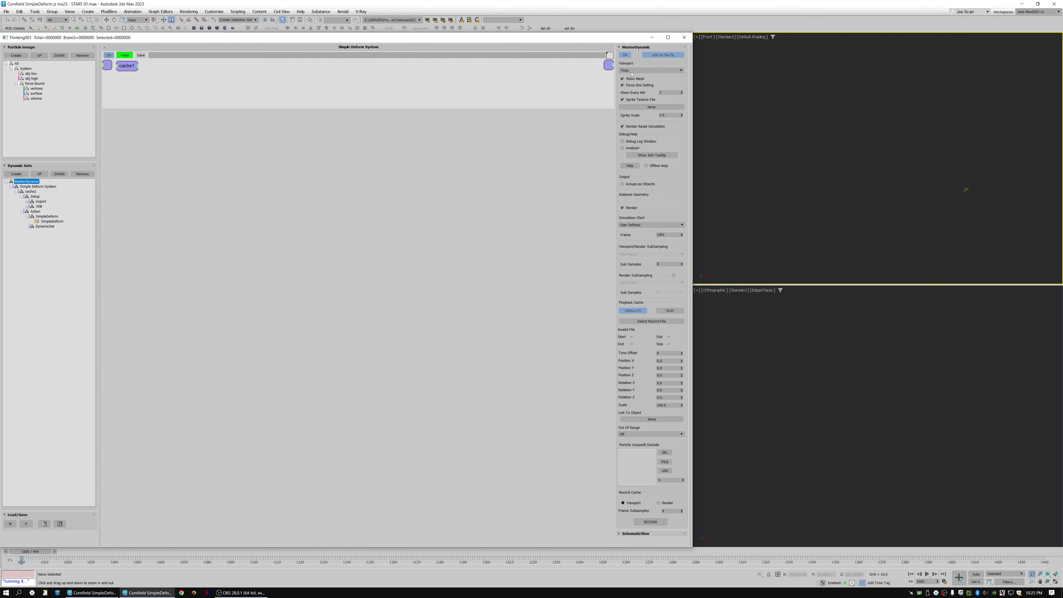
Advance the simulation one frame and examine the vertex particles on the corn plant mesh up close
left_click(806, 325)
key("period")
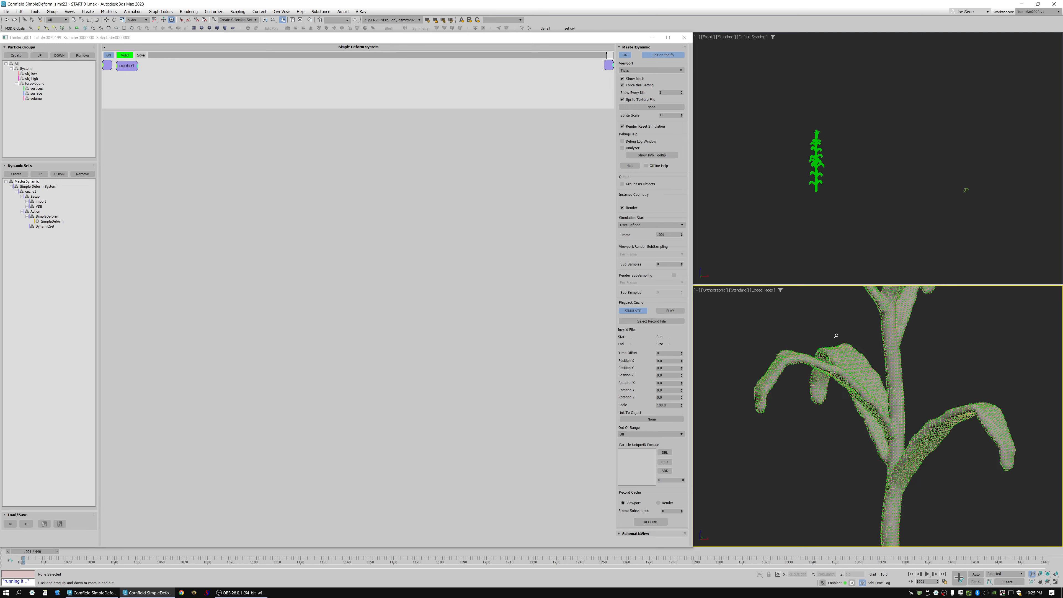
scroll(871, 379, "up", 10)
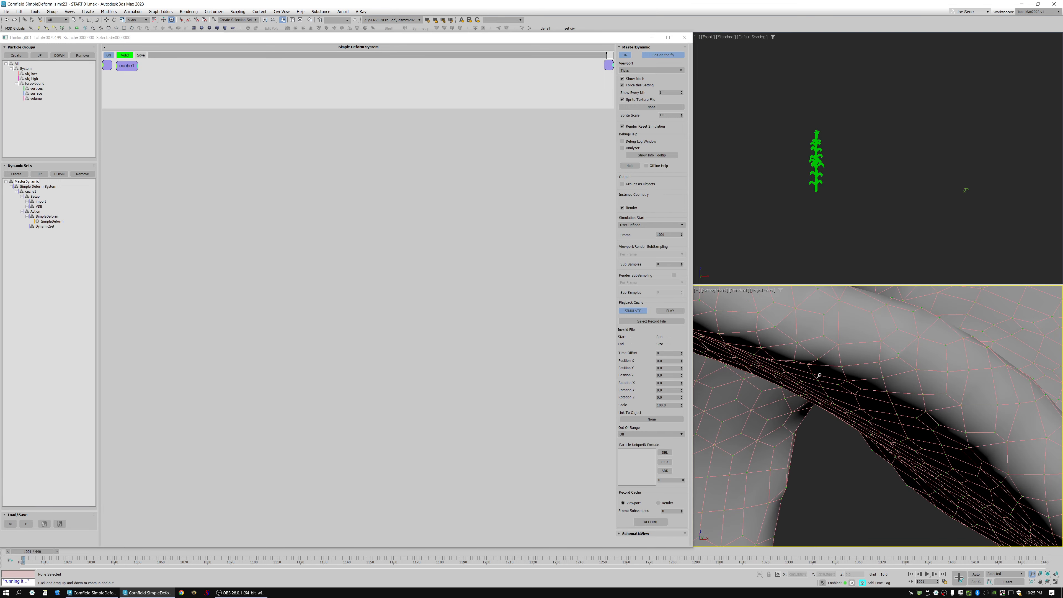
key("F3")
key("F3")
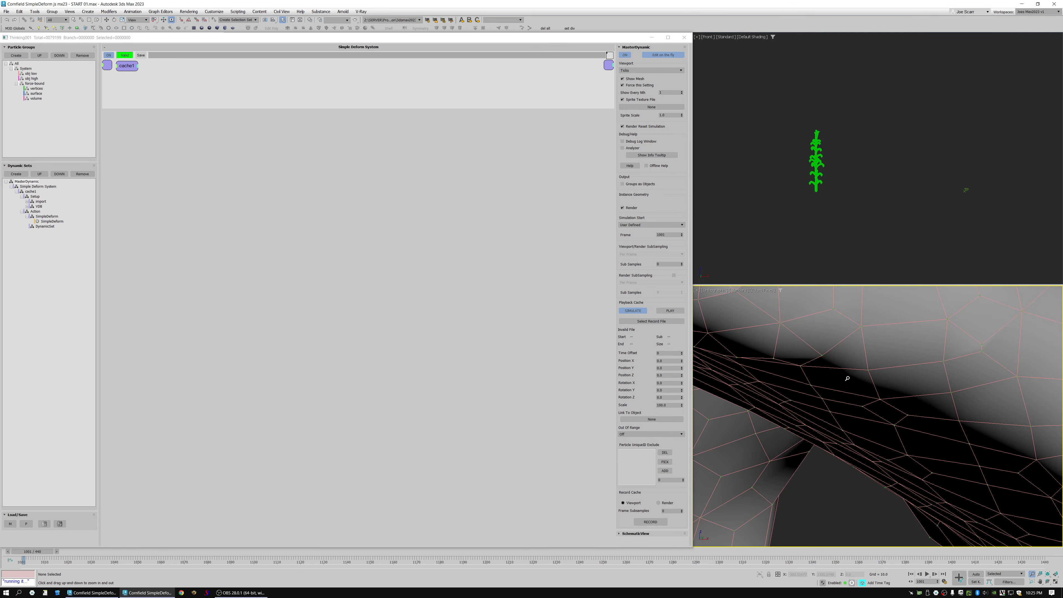
scroll(847, 375, "down", 5)
middle_click_drag(895, 349, 891, 377, "ctrl+alt")
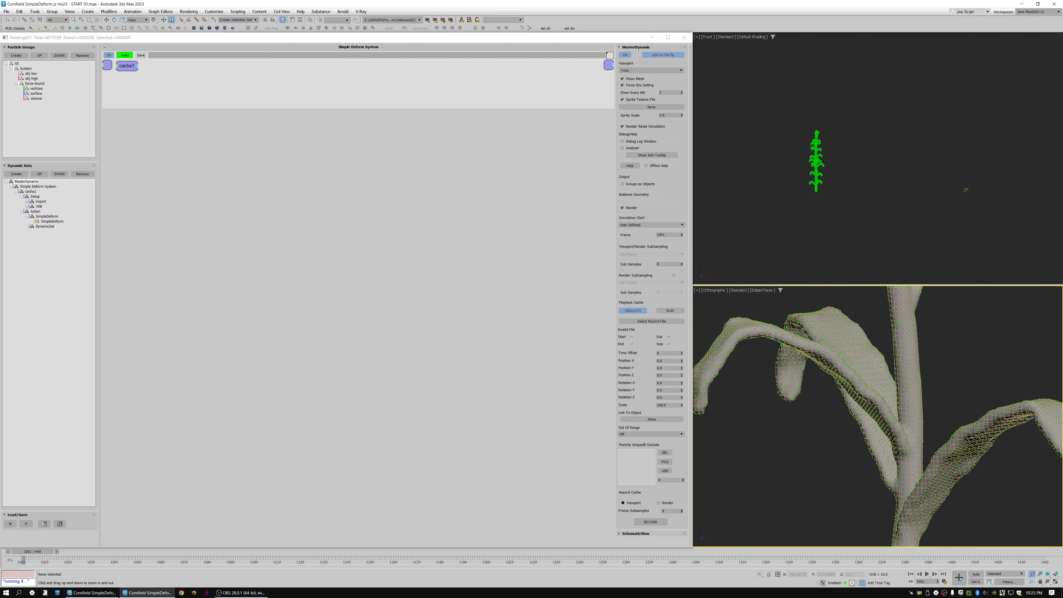
Enable surface particles on the SimpleDeform operator and assign them to the surface group
left_click(49, 222)
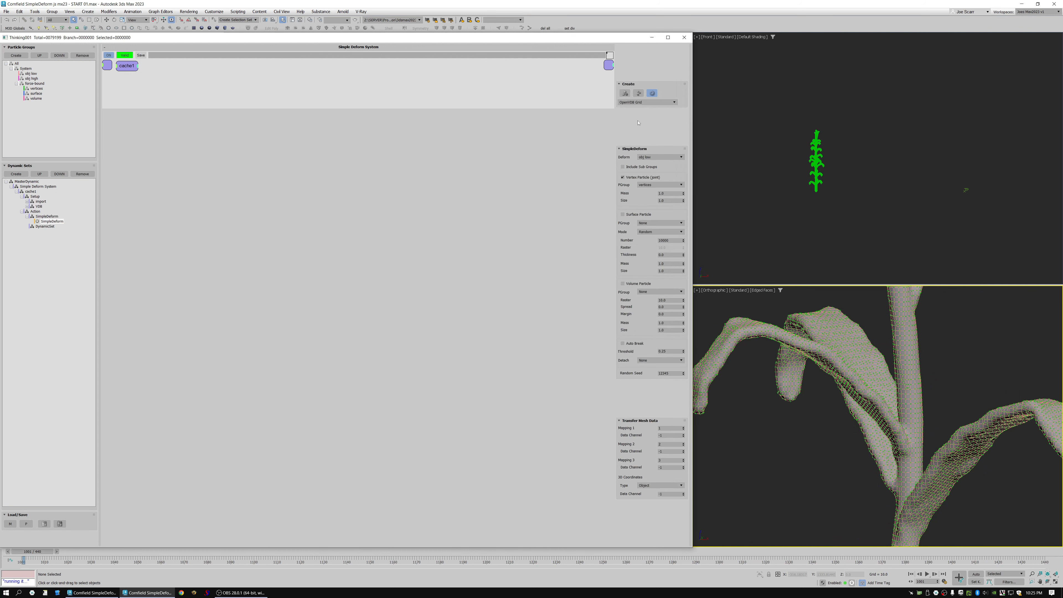
left_click(629, 199)
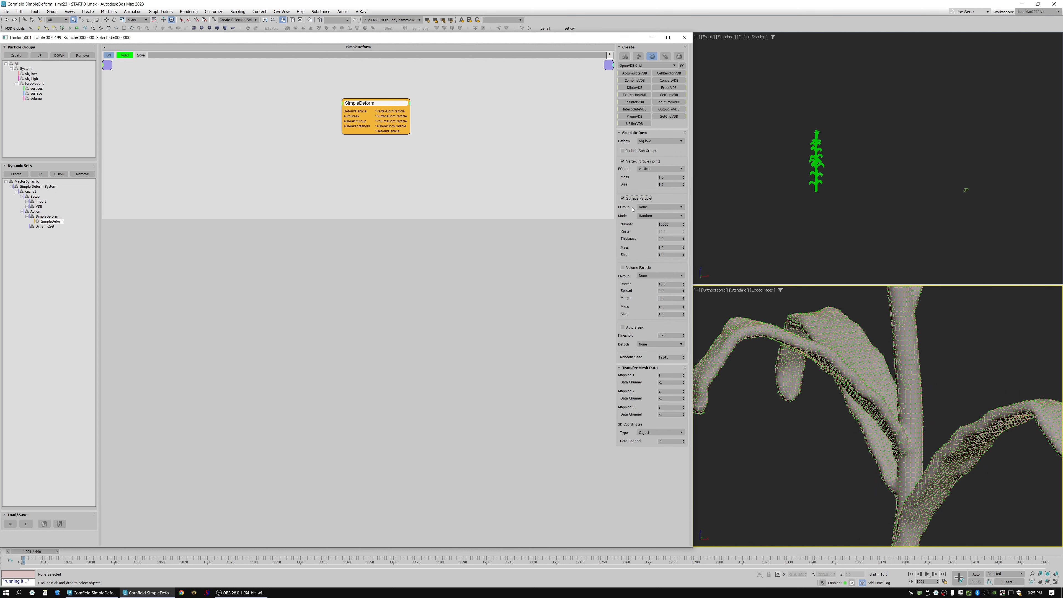
left_click(649, 206)
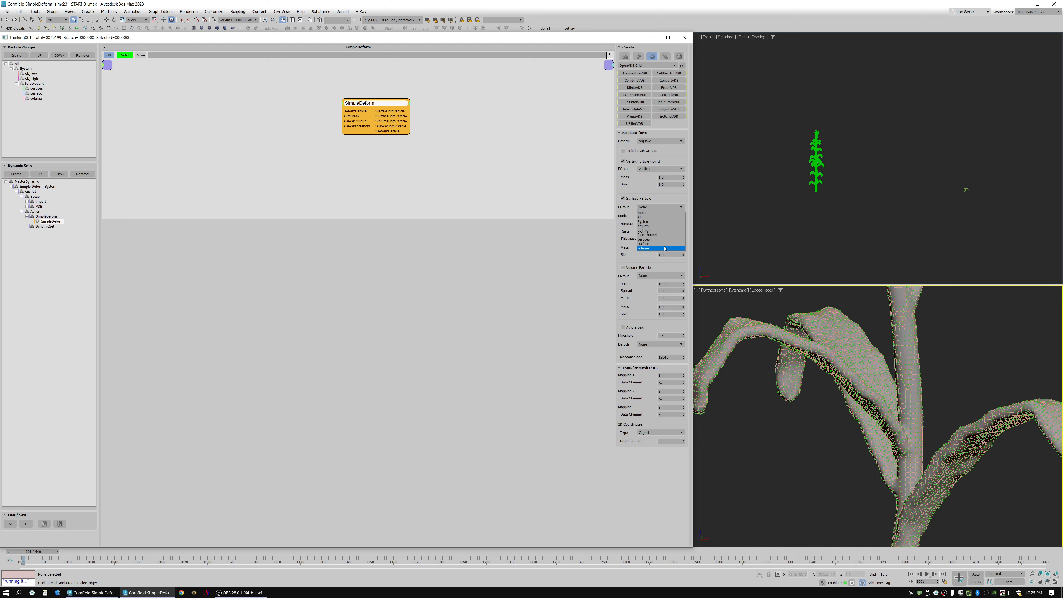
left_click(646, 244)
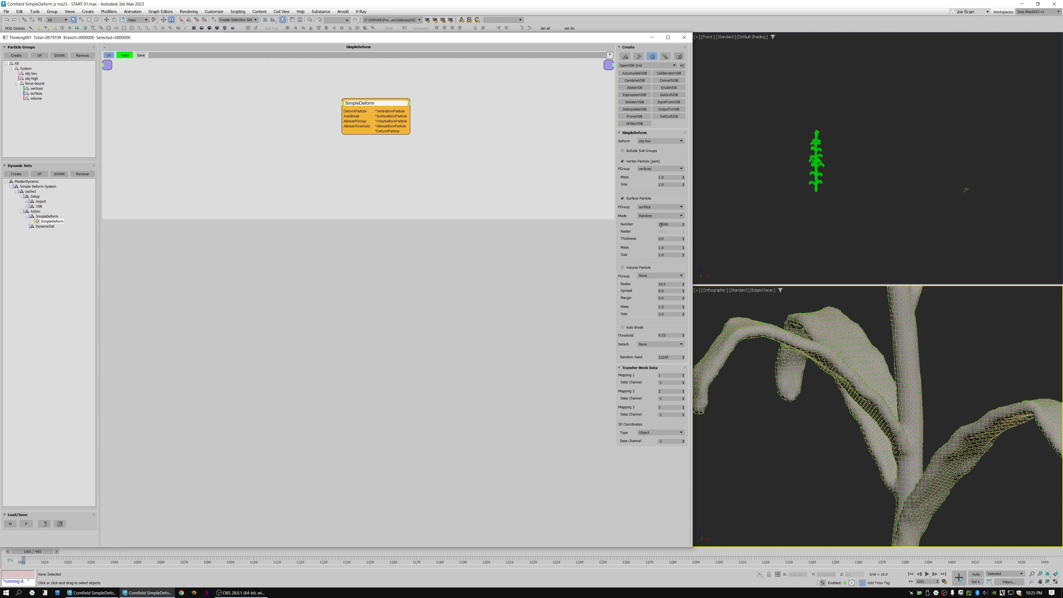
Set the number of surface particles on the SimpleDeform operator to 2000
left_click_drag(662, 225, 657, 224)
type("2")
key("Return")
Enable volume particles on the SimpleDeform operator, assign them to the volume group and reduce their raster to 2.0
left_click(635, 268)
left_click(660, 275)
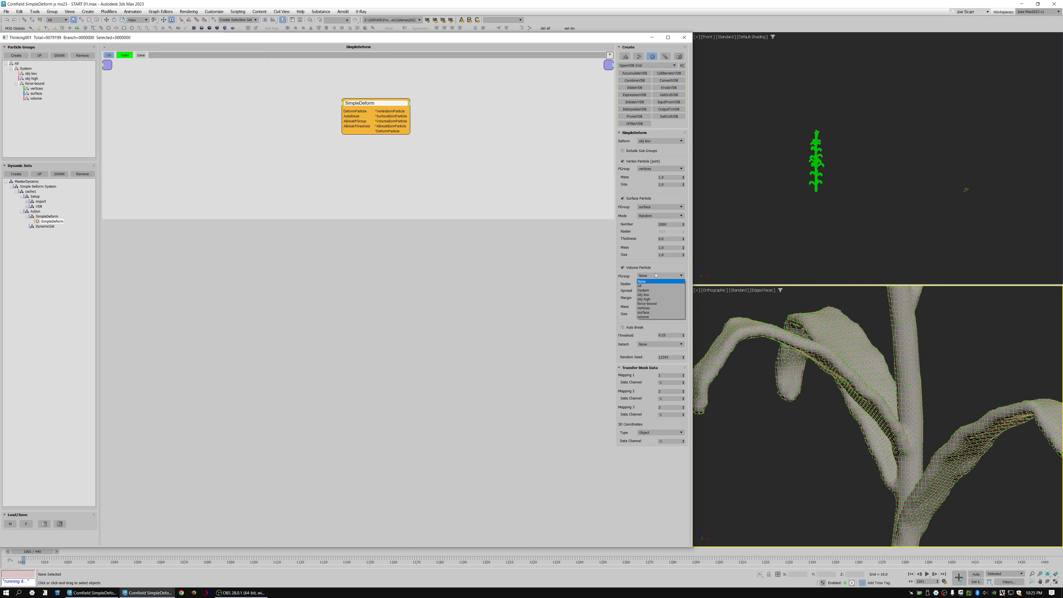
left_click(651, 318)
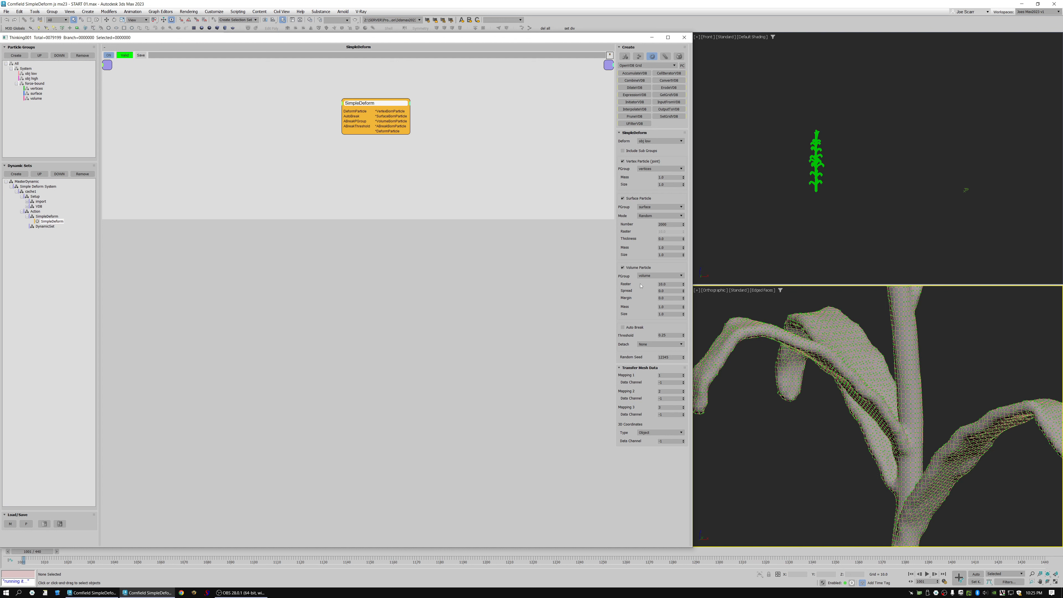
left_click(670, 285)
type("5")
Turn off the vertex and surface particles and rerun the simulation from the start with only volume particles
left_click(835, 329)
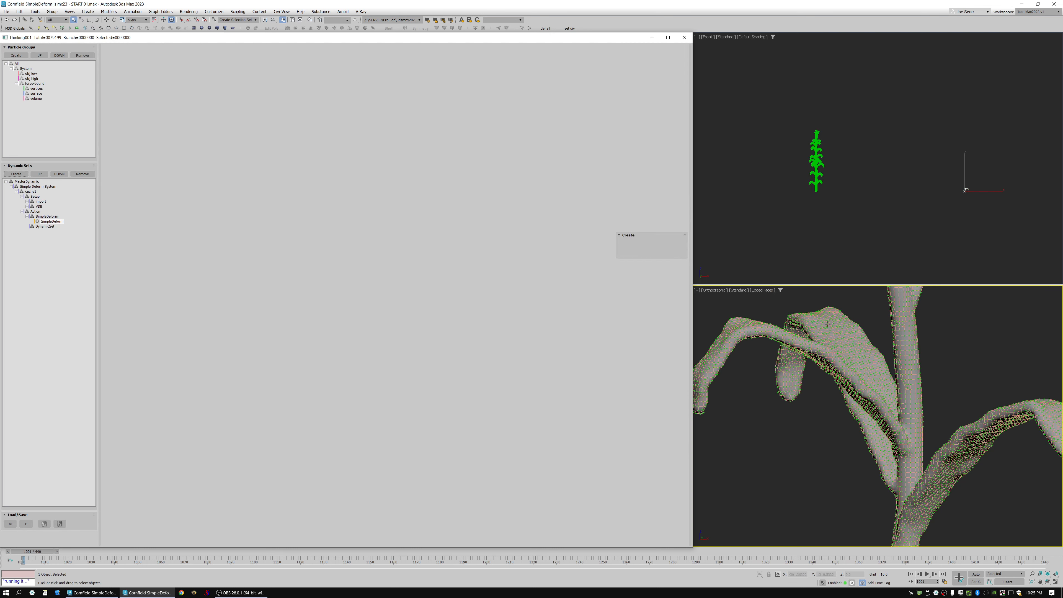
scroll(834, 330, "down", 5)
left_click(622, 169)
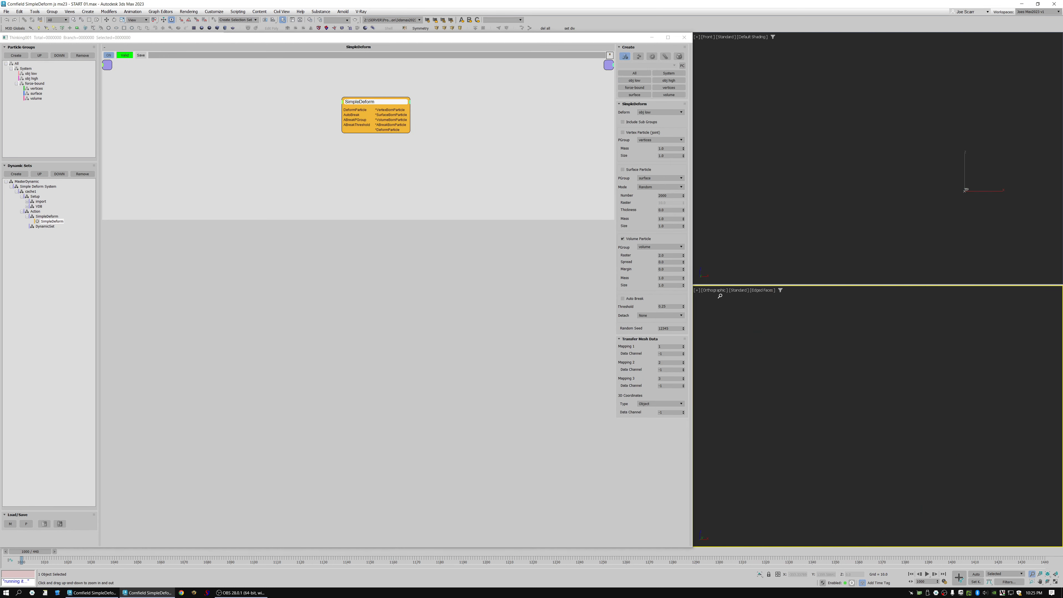
mouse_move(872, 379)
left_mouse_down()
mouse_move(852, 384)
mouse_move(859, 390)
left_mouse_up()
scroll(861, 379, "down", 3)
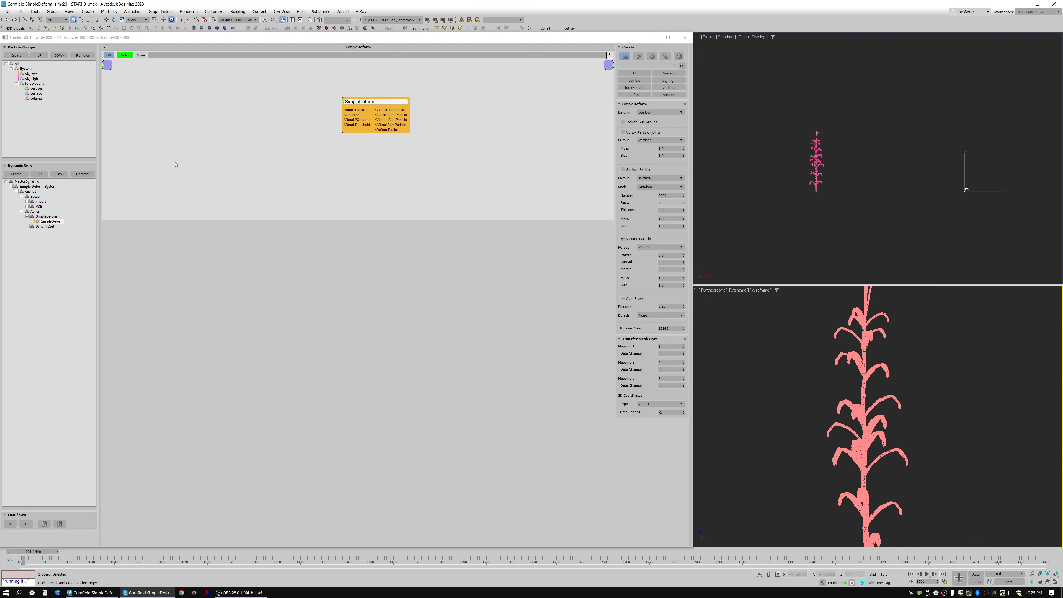
Turn off Show Mesh for the obj low group and set its viewport display to Ticks
left_click(31, 73)
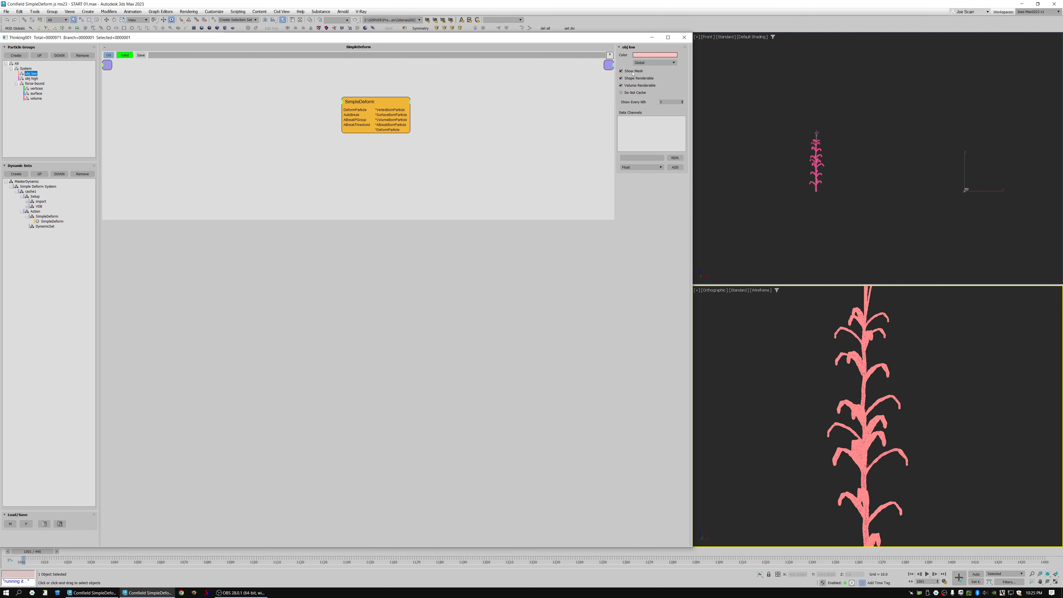
left_click(644, 63)
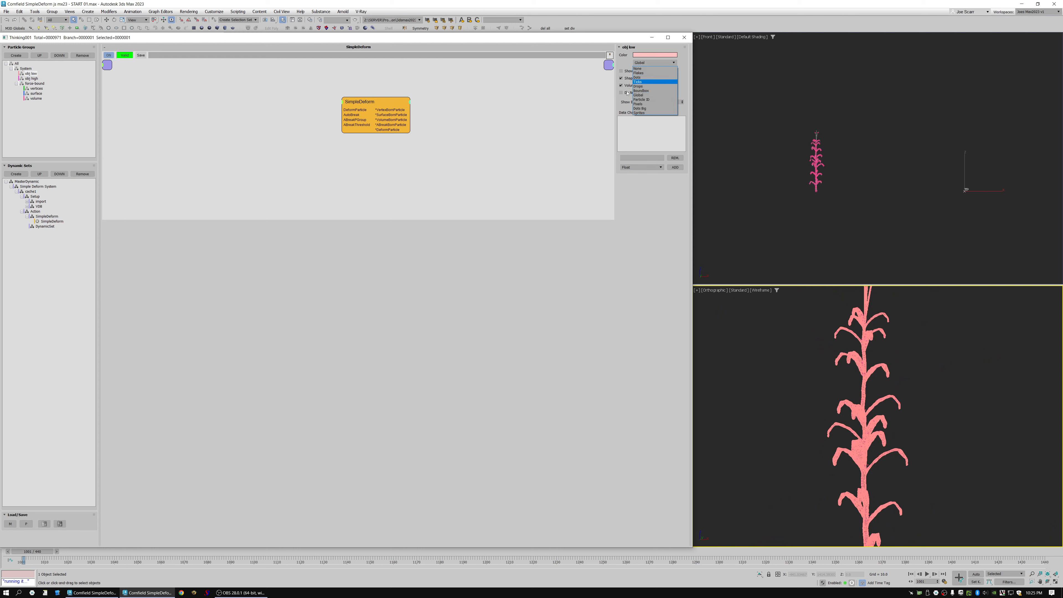
left_click(641, 73)
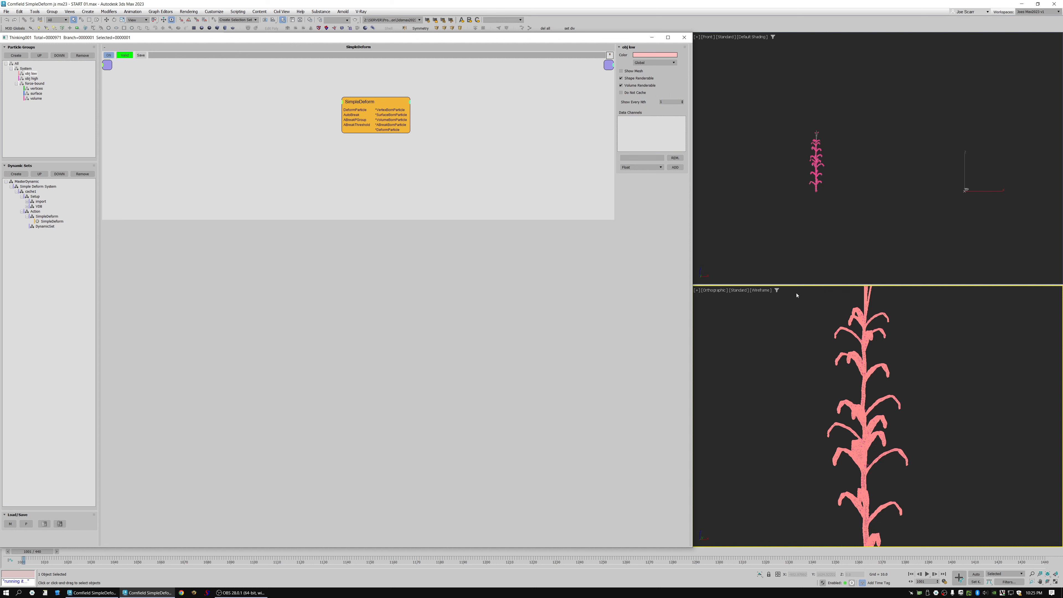
left_click(646, 65)
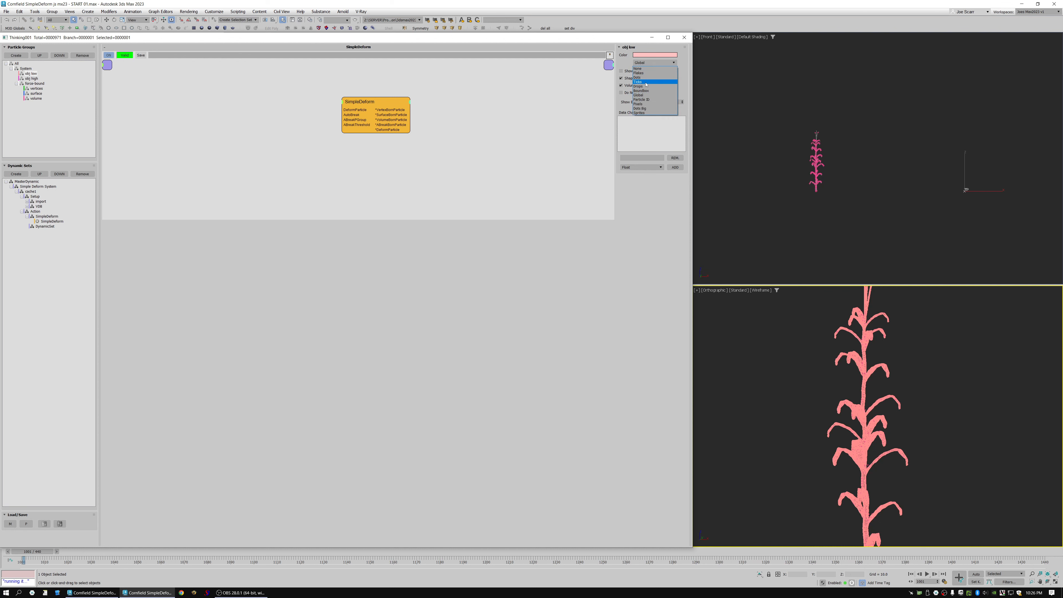
left_click(639, 83)
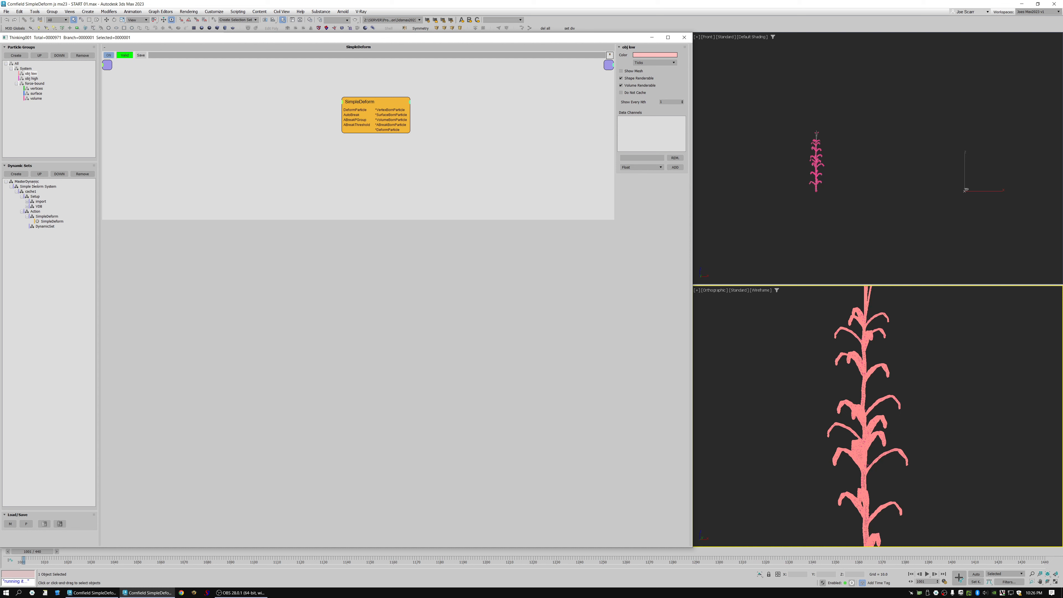
Turn off Show Mesh for the whole MasterDynamic set so the viewport draws only the volume particles
key("alt+z")
left_click_drag(863, 353, 862, 278)
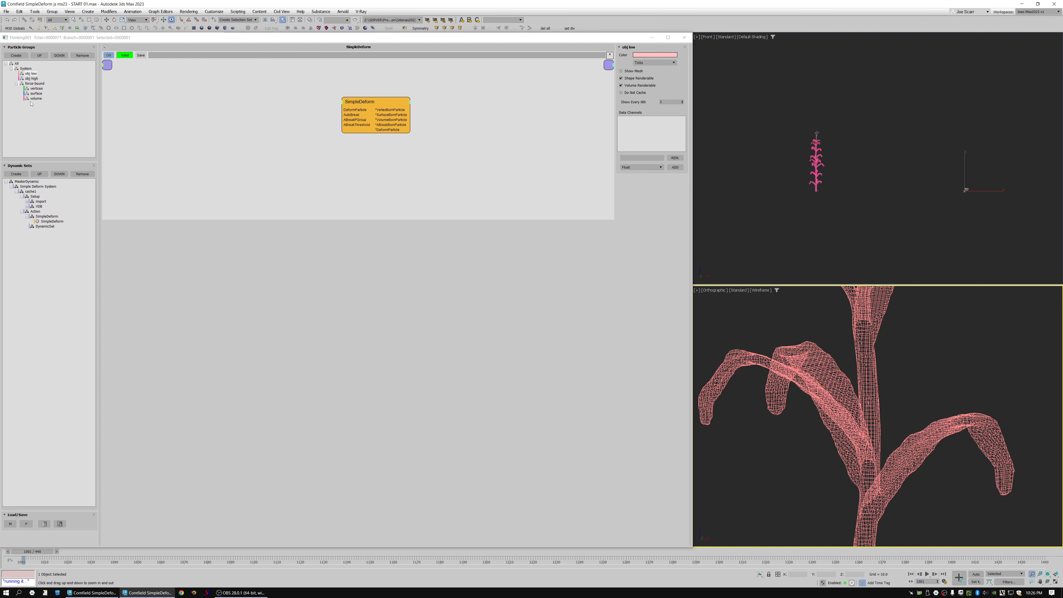
left_click(26, 181)
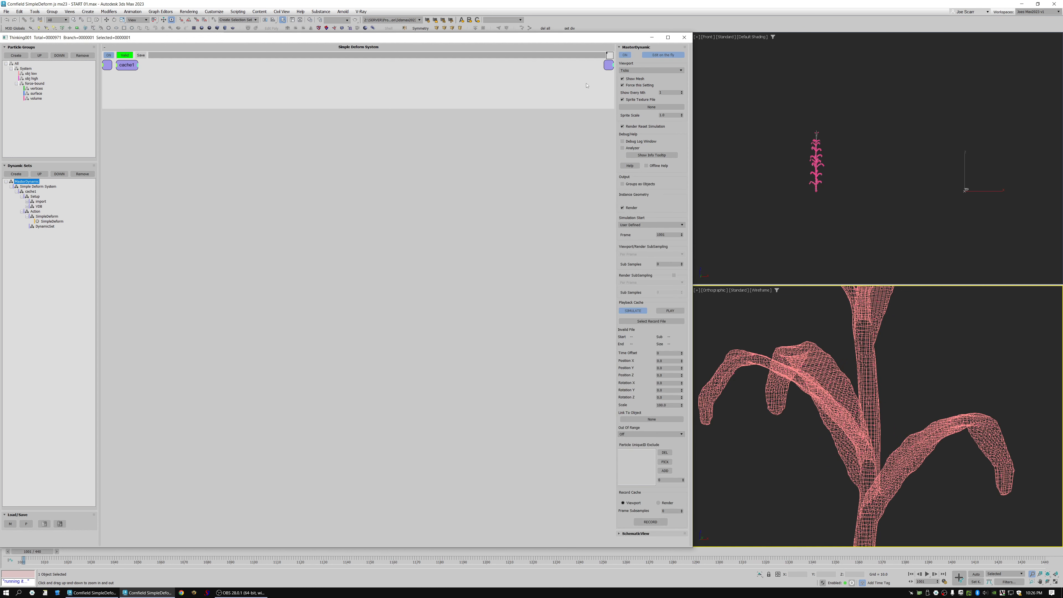
left_click(630, 80)
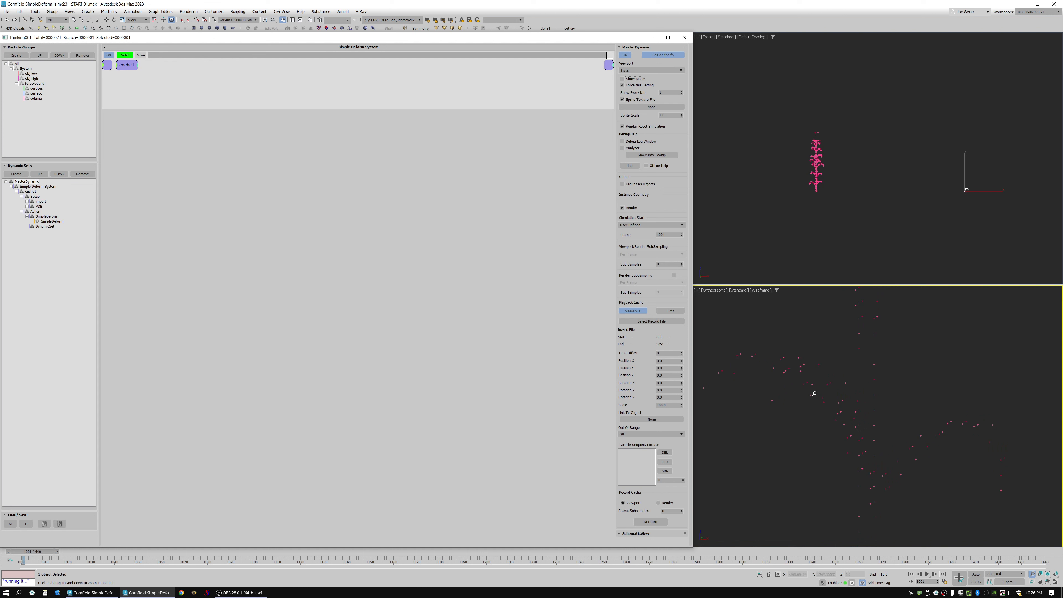
left_click_drag(814, 394, 856, 384)
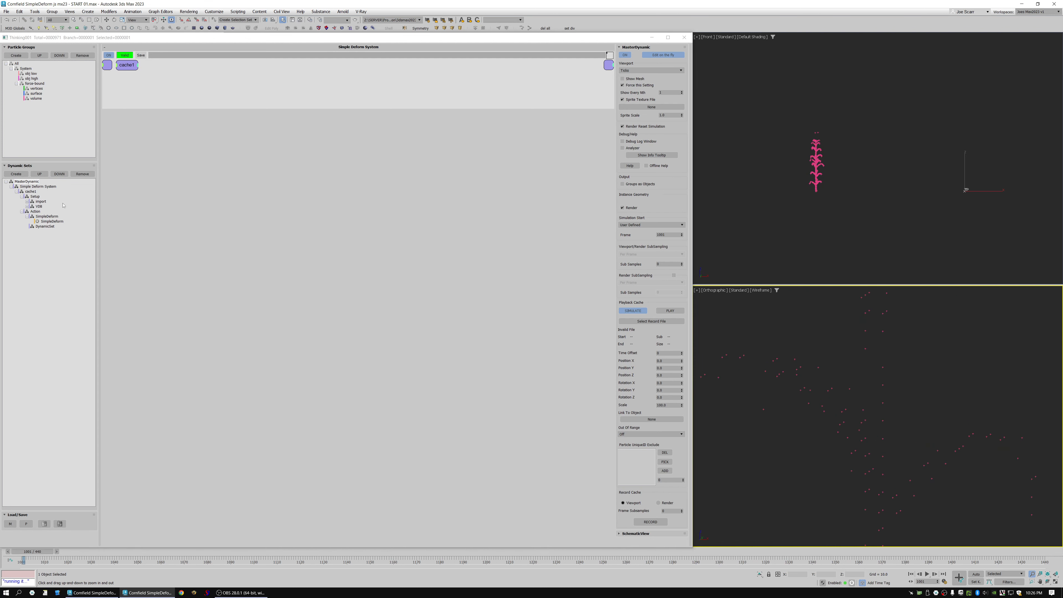
Set the SimpleDeform volume particle raster to 1.0 and rerun the simulation to inspect the denser particles
left_click(48, 223)
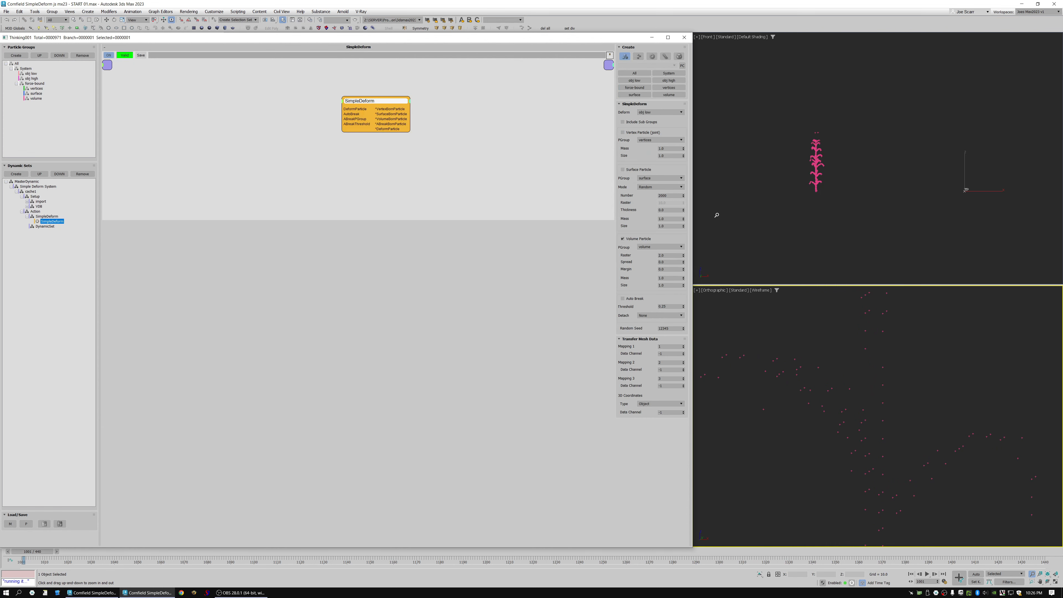
mouse_move(835, 343)
left_mouse_down()
mouse_move(862, 371)
mouse_move(853, 343)
left_mouse_up()
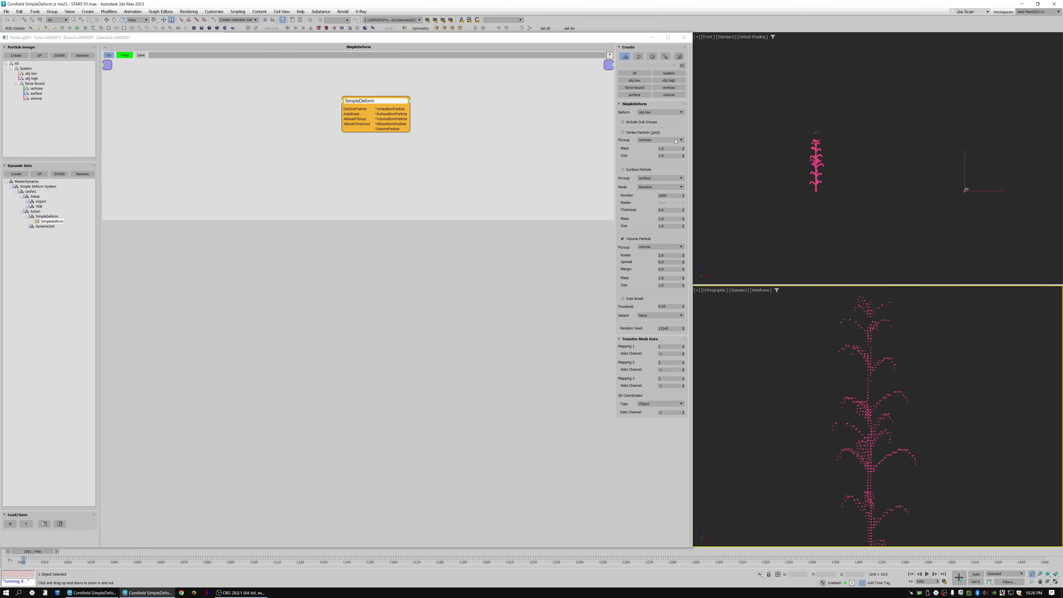
double_click(663, 255)
type("1")
key("Tab")
left_click_drag(819, 351, 841, 331)
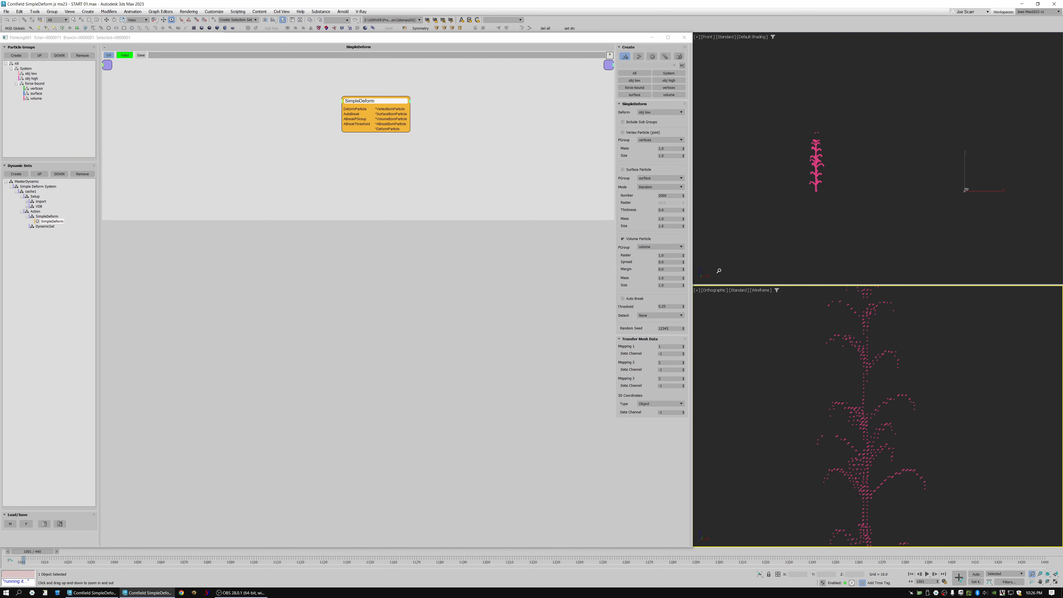
left_click(719, 270)
left_click_drag(842, 375, 841, 354)
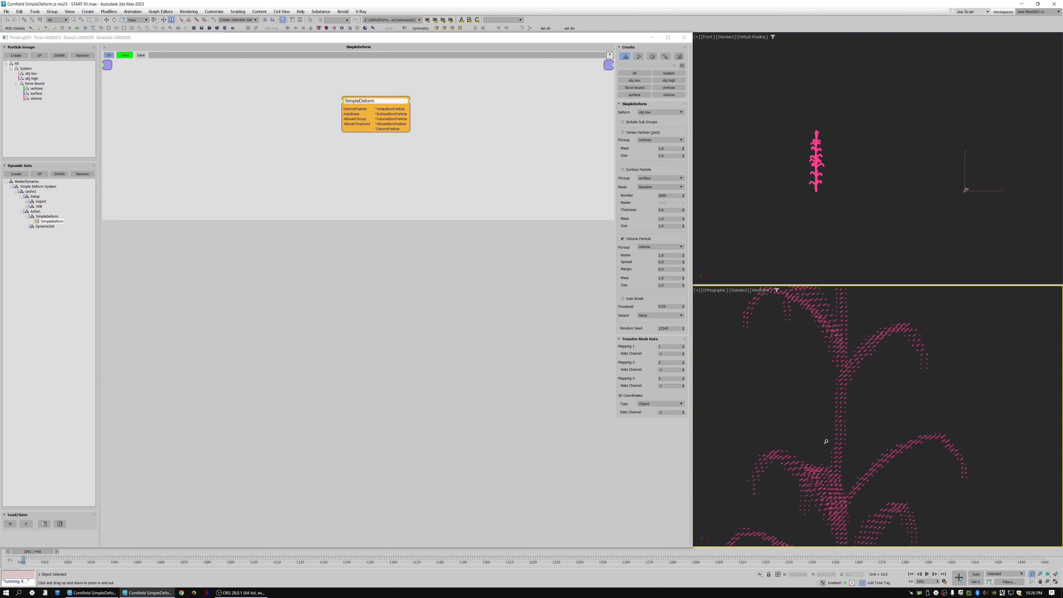
middle_click_drag(825, 441, 868, 502, "ctrl+alt")
middle_click_drag(887, 389, 874, 364, "ctrl+alt")
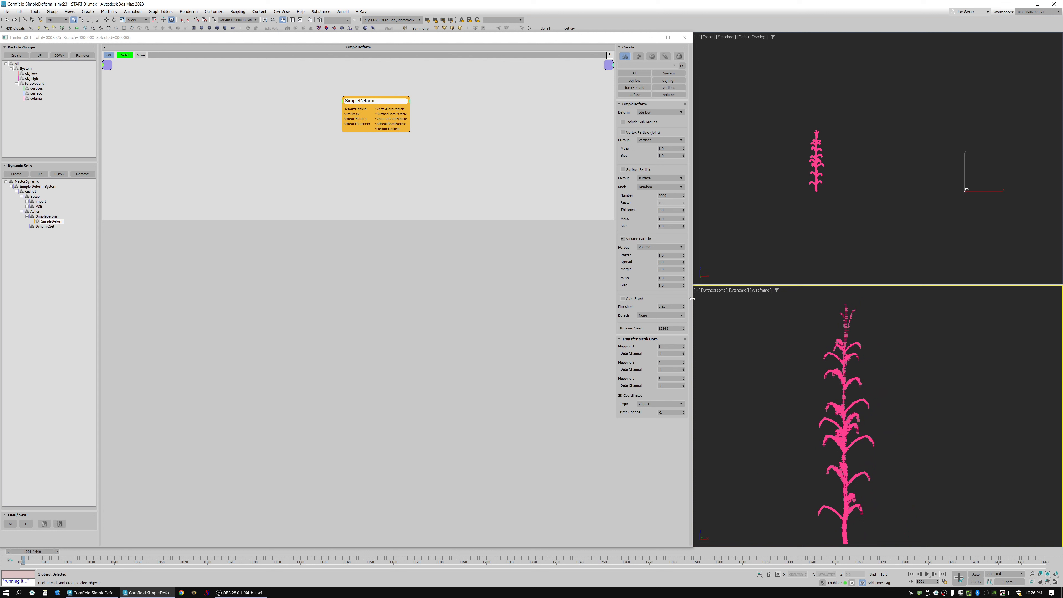
Examine the SimpleDeform operator's break threshold, detach group and mesh data mapping settings alongside the volume particles on the plant
double_click(670, 307)
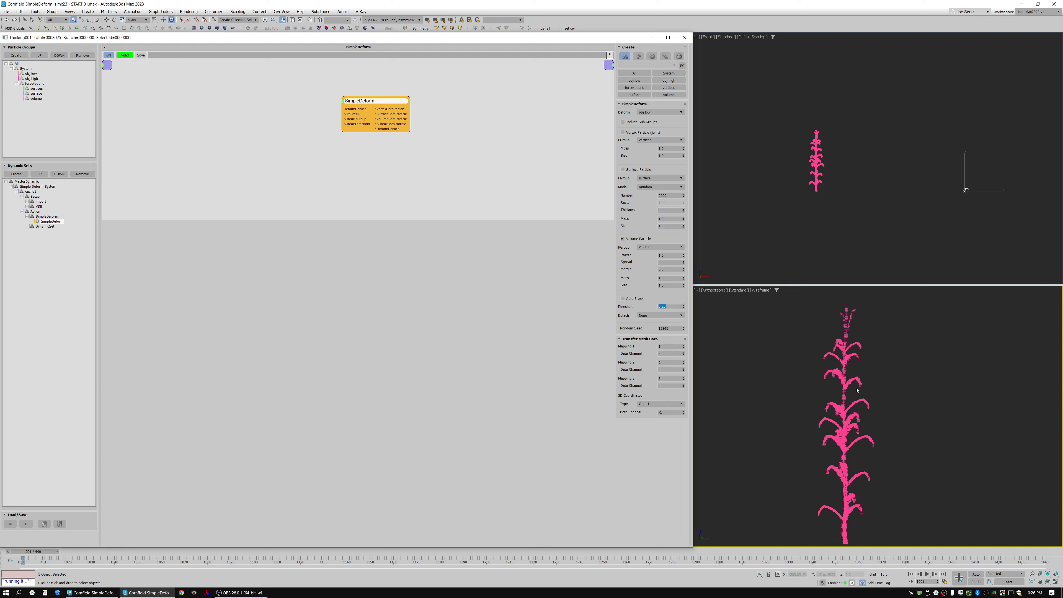
left_click(844, 392)
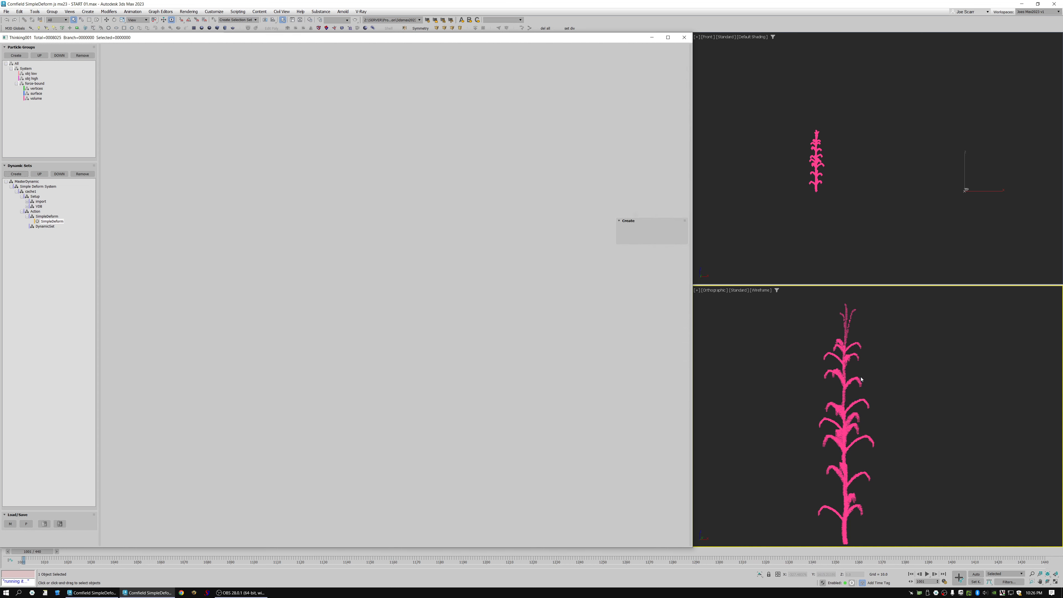
scroll(856, 387, "up", 15)
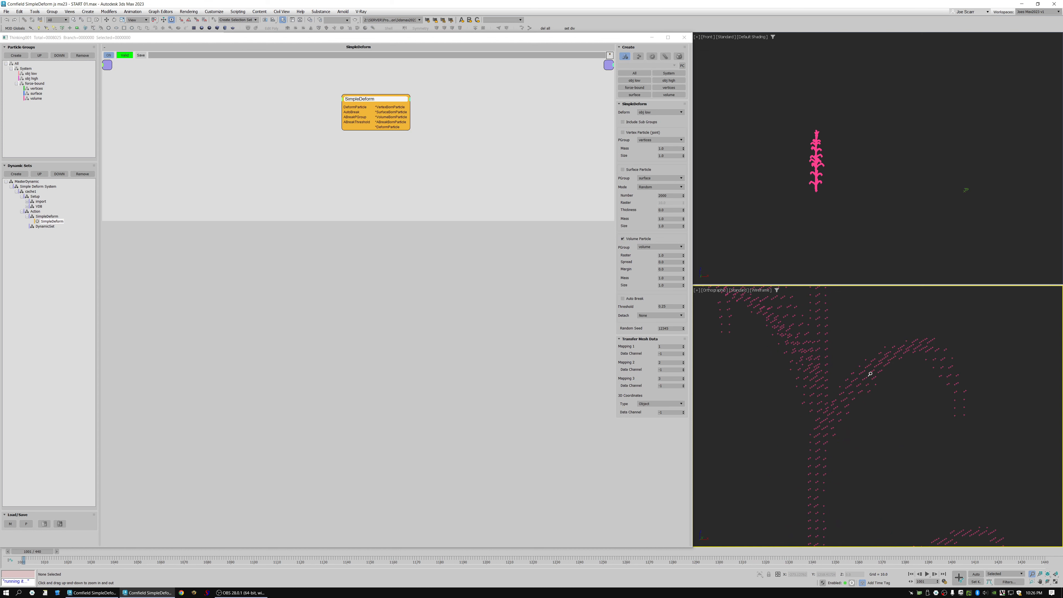
left_click(659, 316)
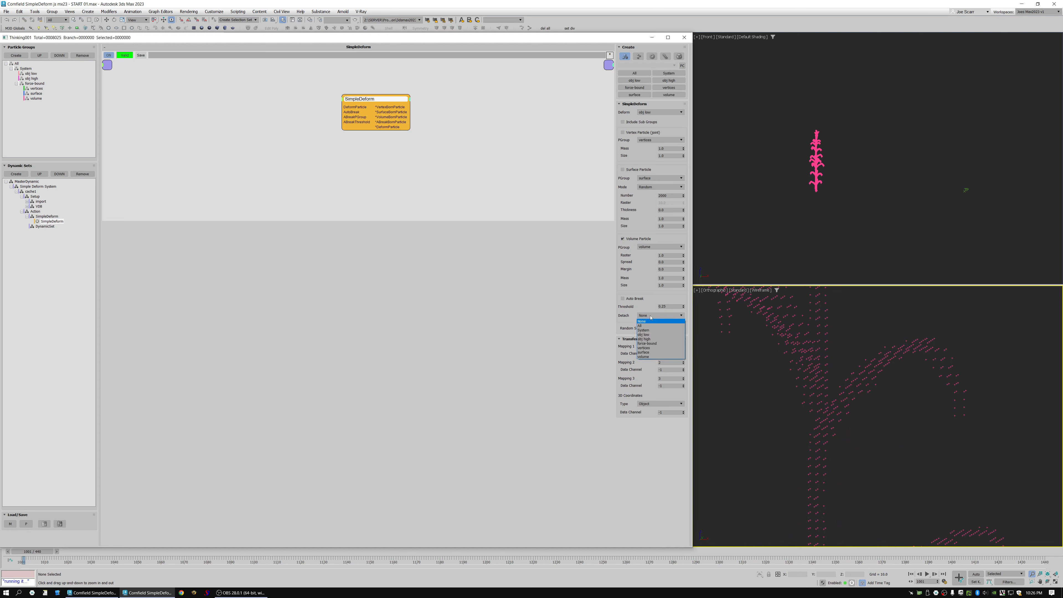
left_click(637, 298)
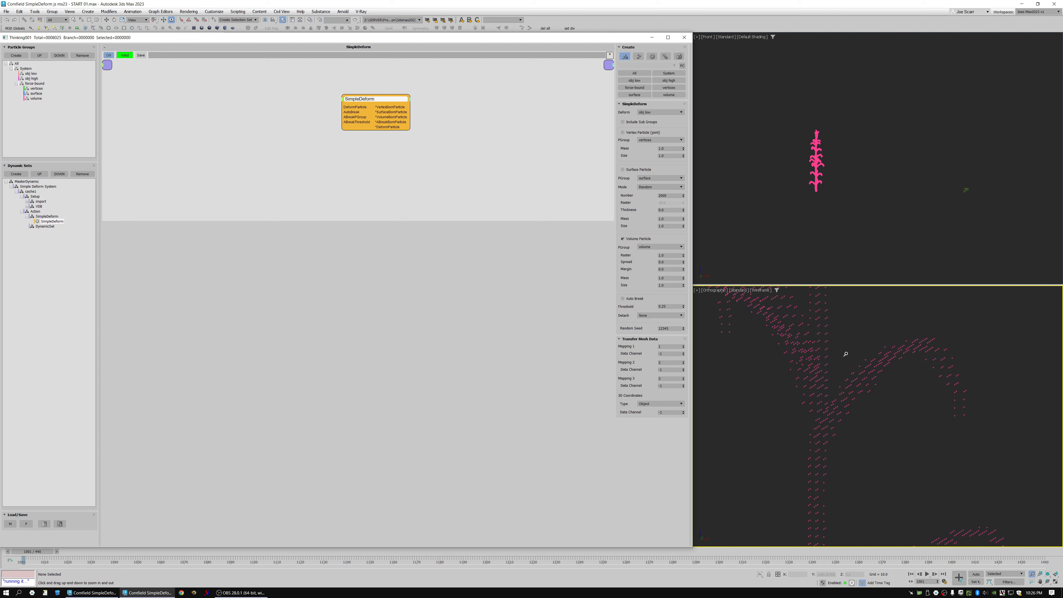
left_click_drag(845, 353, 586, 349)
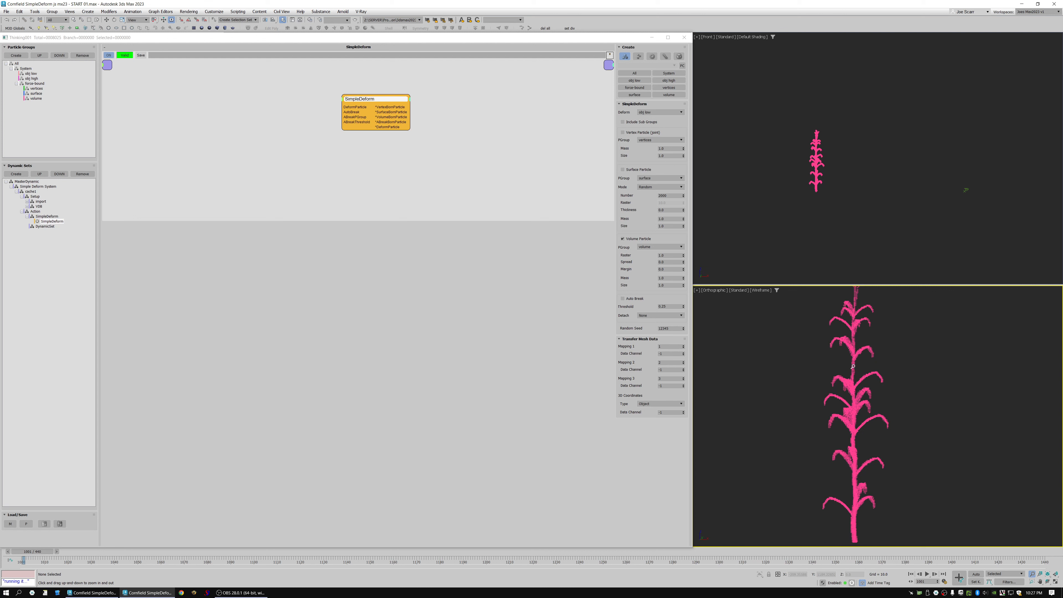
left_click_drag(853, 366, 788, 407)
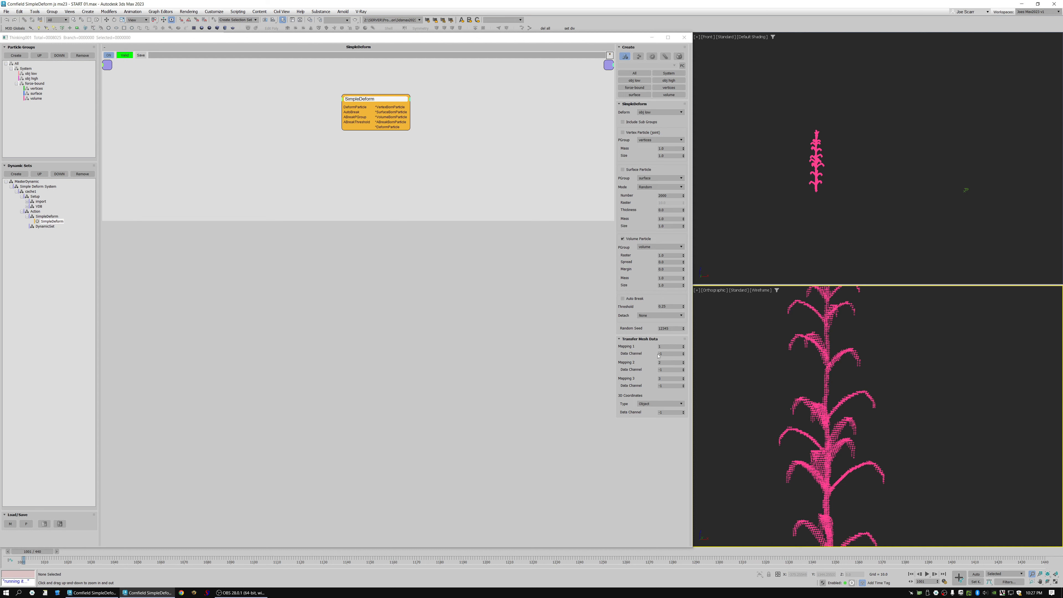
left_click(645, 363)
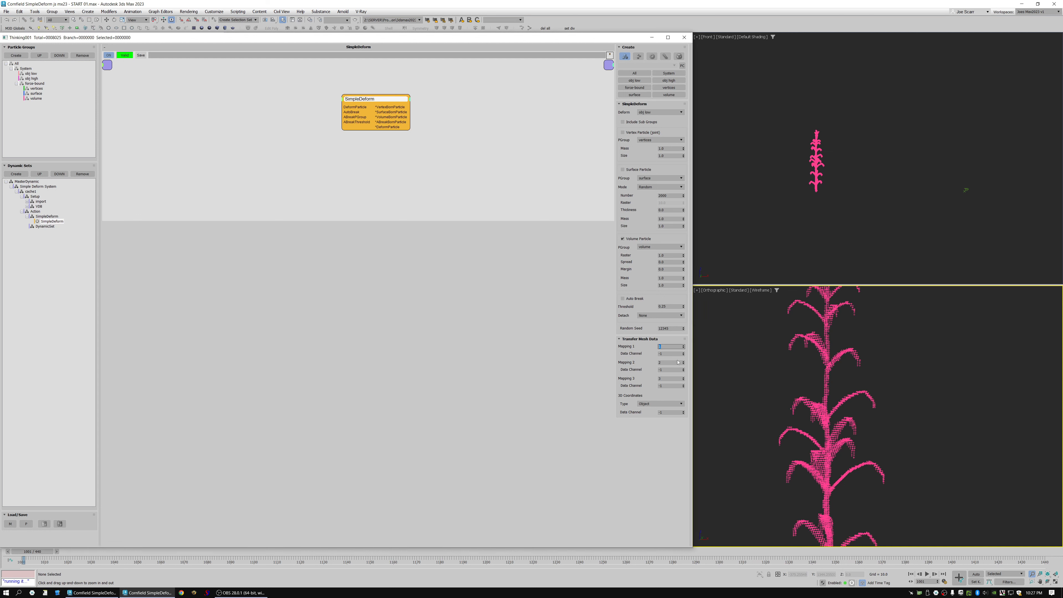
key("Tab")
left_click_drag(360, 100, 359, 106)
left_click_drag(26, 69, 31, 70)
left_click(30, 103)
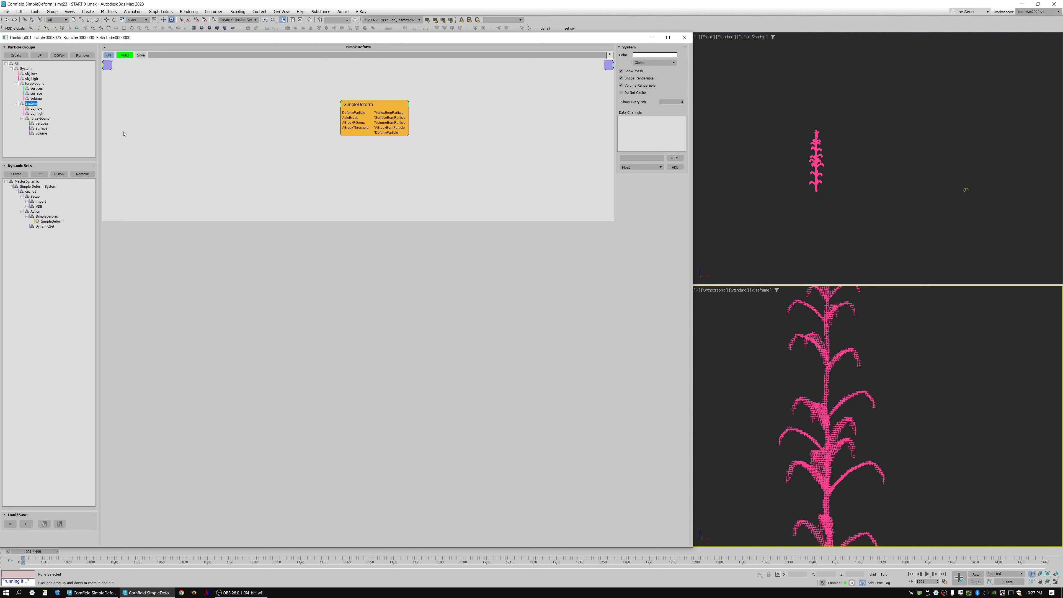
left_click(629, 121)
left_click(82, 55)
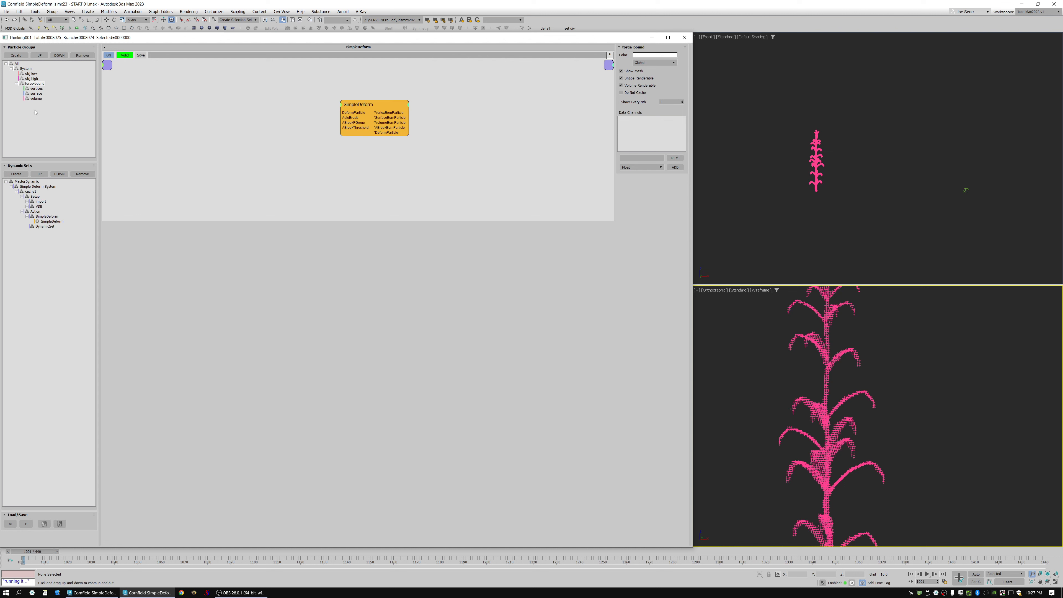
left_click(34, 88)
left_click(841, 325)
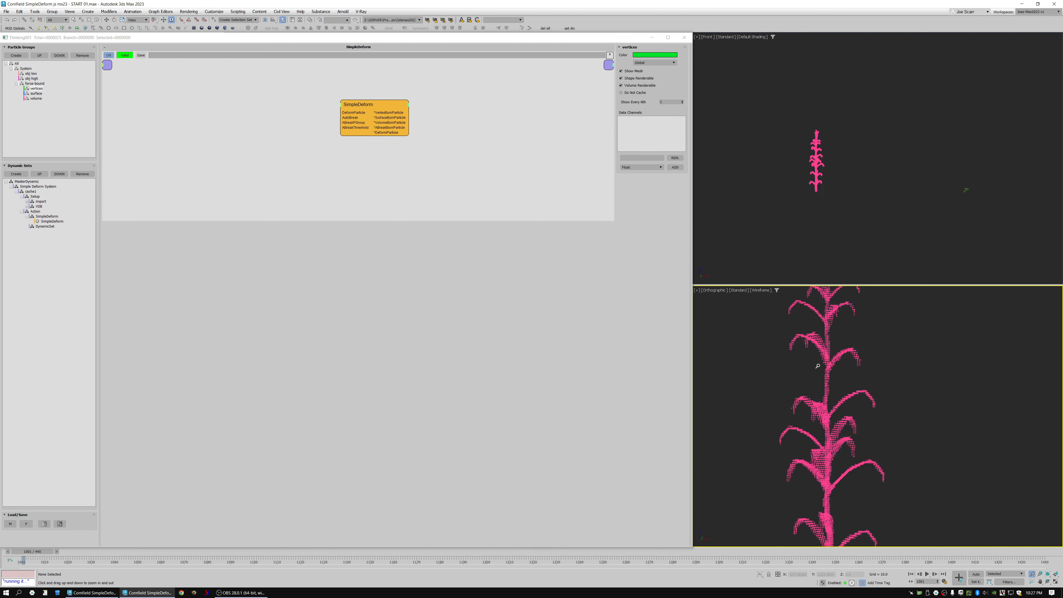
scroll(833, 350, "down", 5)
scroll(837, 347, "up", 2)
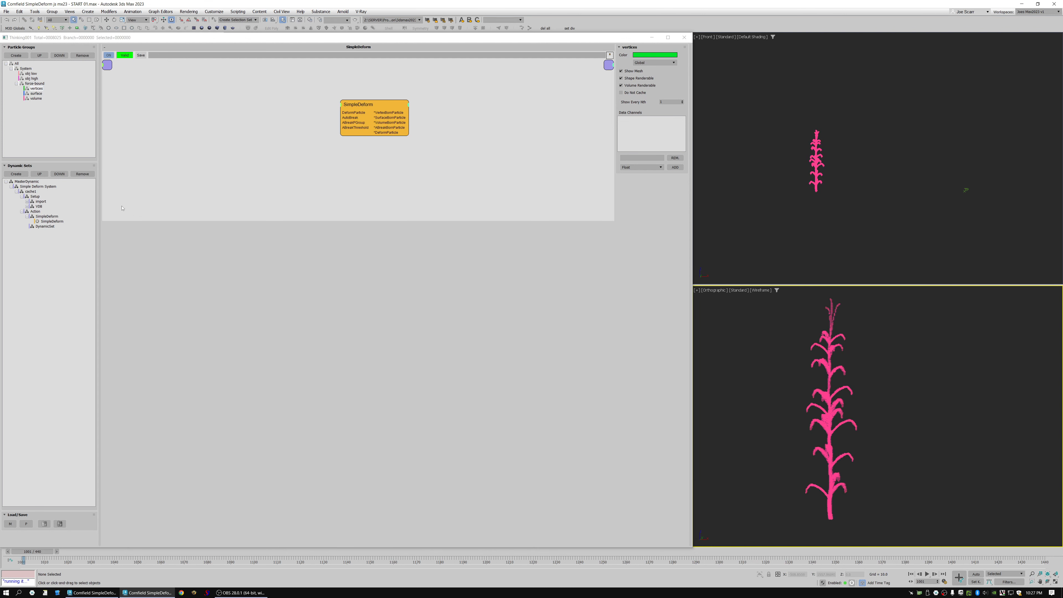
Open the empty DynamicSet beneath the SimpleDeform set and return the timeline to the first frame
left_click(49, 221)
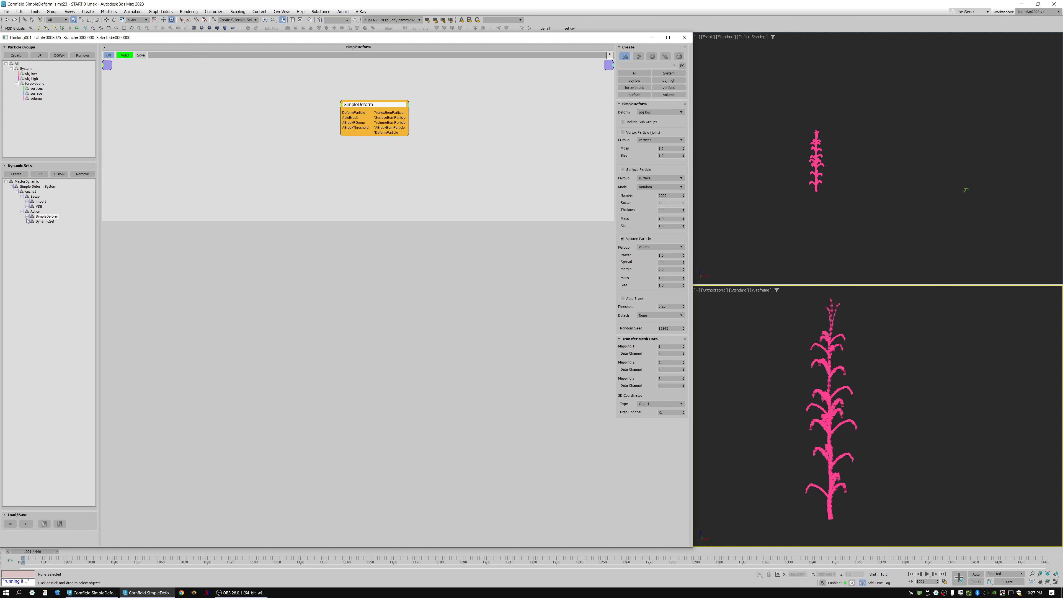
left_click(43, 222)
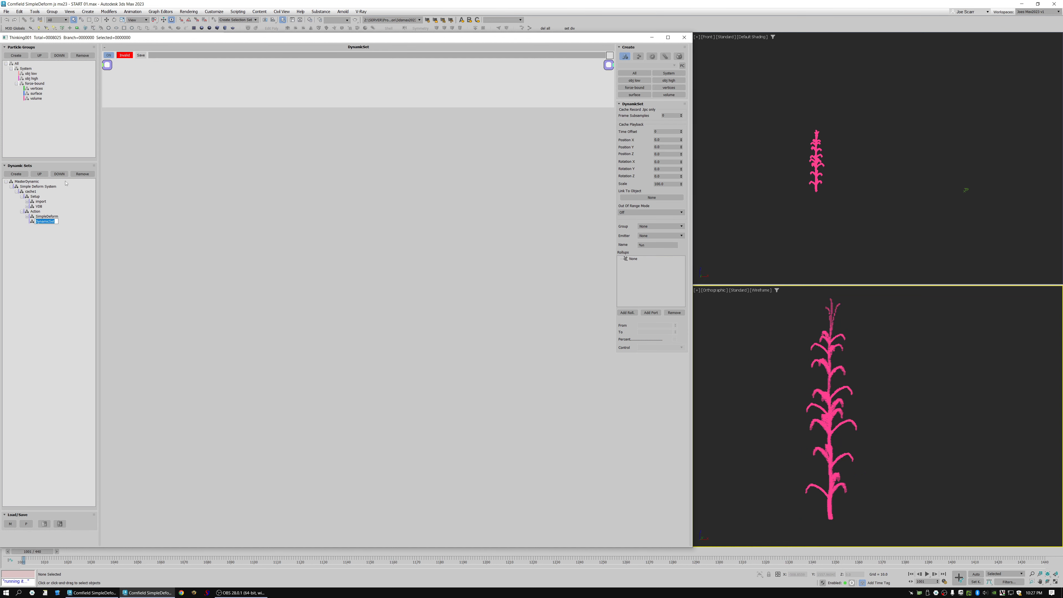
left_click(786, 364)
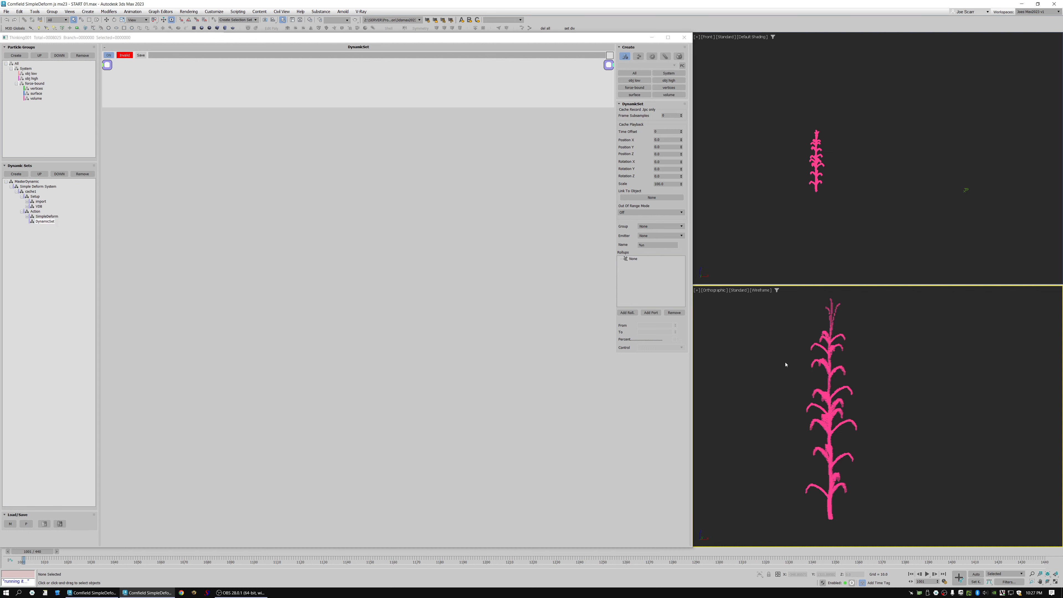
key("Home")
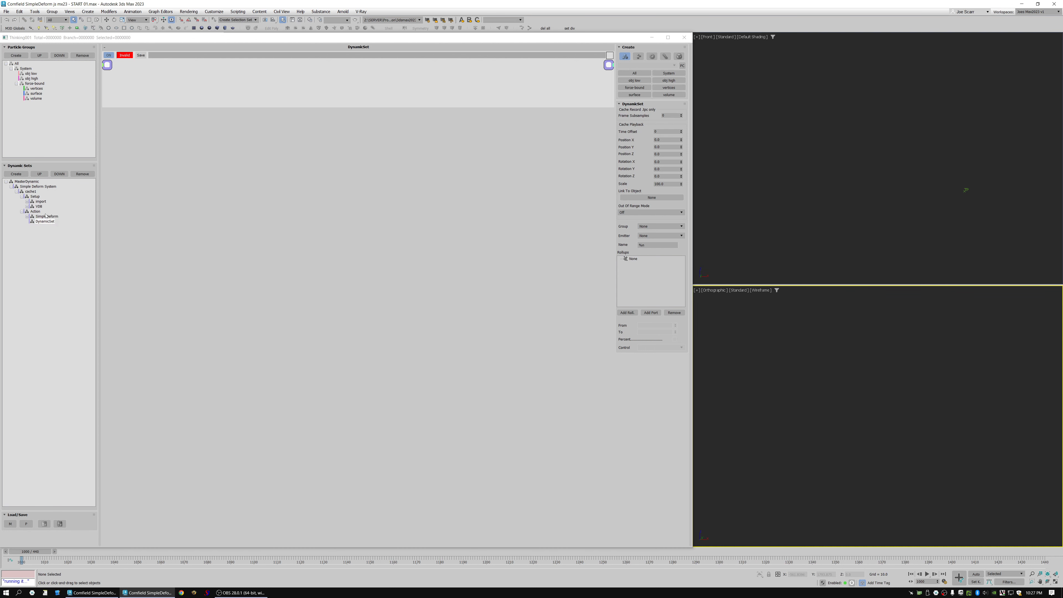
Rename the empty dynamic set under action as force and enlarge its node canvas
left_click(48, 221)
key("F2")
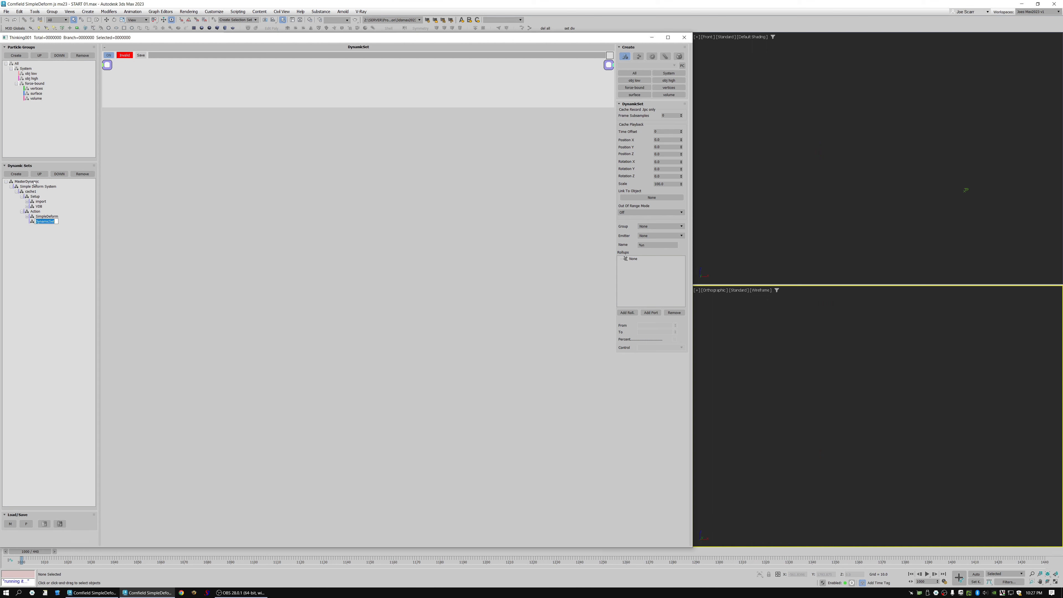
type("force")
key("Return")
left_click_drag(261, 107, 268, 371)
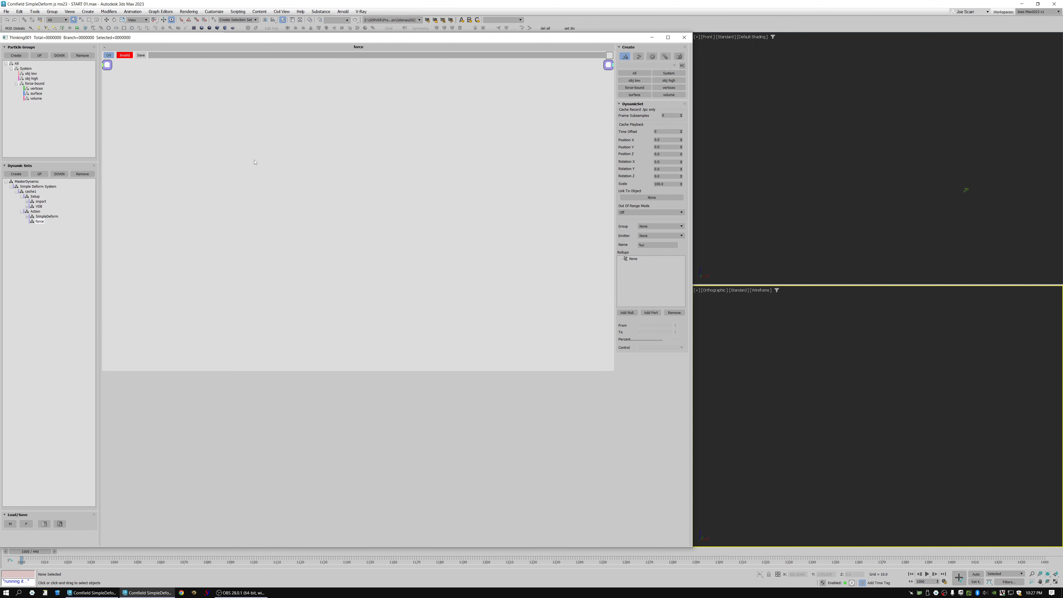
Add a force-bound group node to the force set and place it near the centre of the canvas
right_click(244, 125)
mouse_move(251, 127)
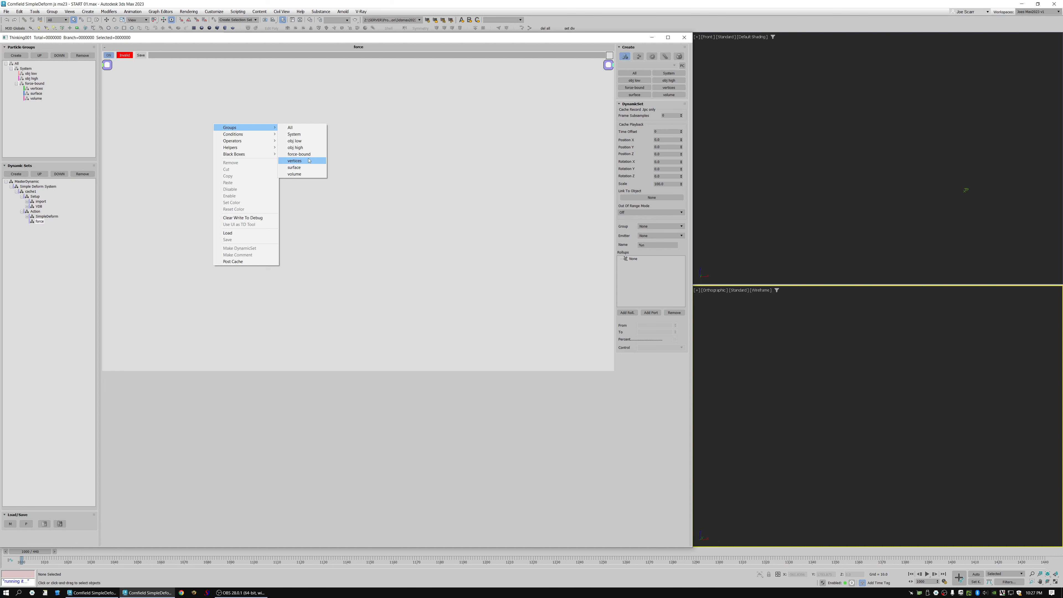
left_click(293, 153)
left_click_drag(267, 133, 311, 163)
right_click(184, 180)
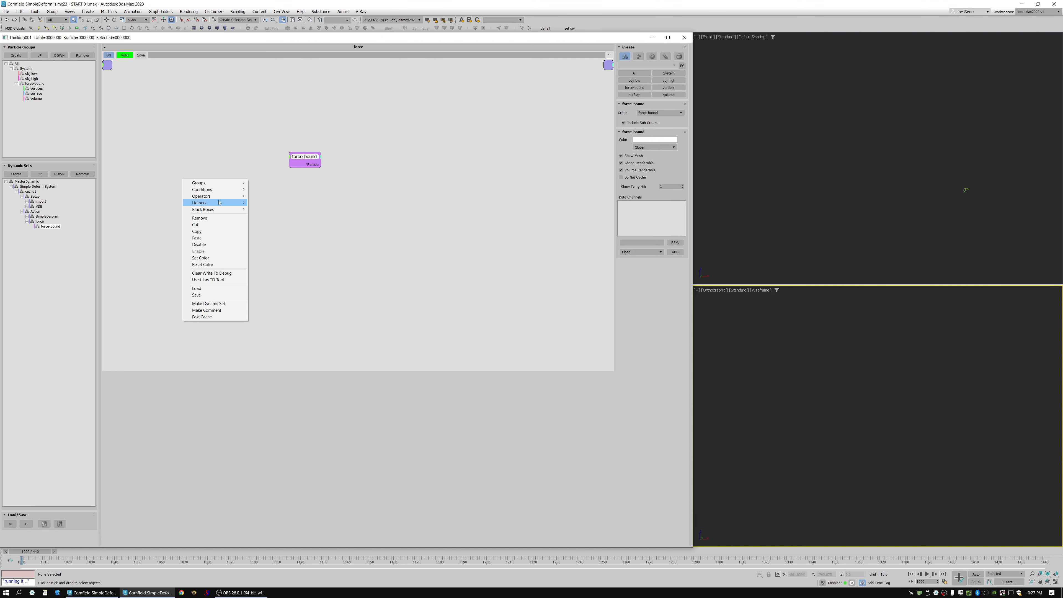
mouse_move(217, 211)
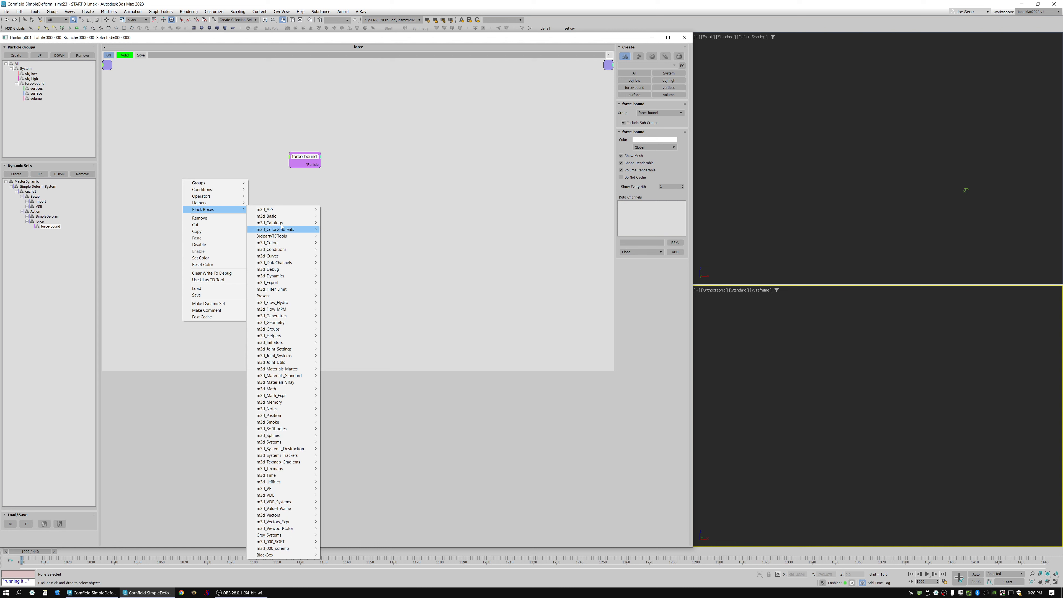
mouse_move(289, 217)
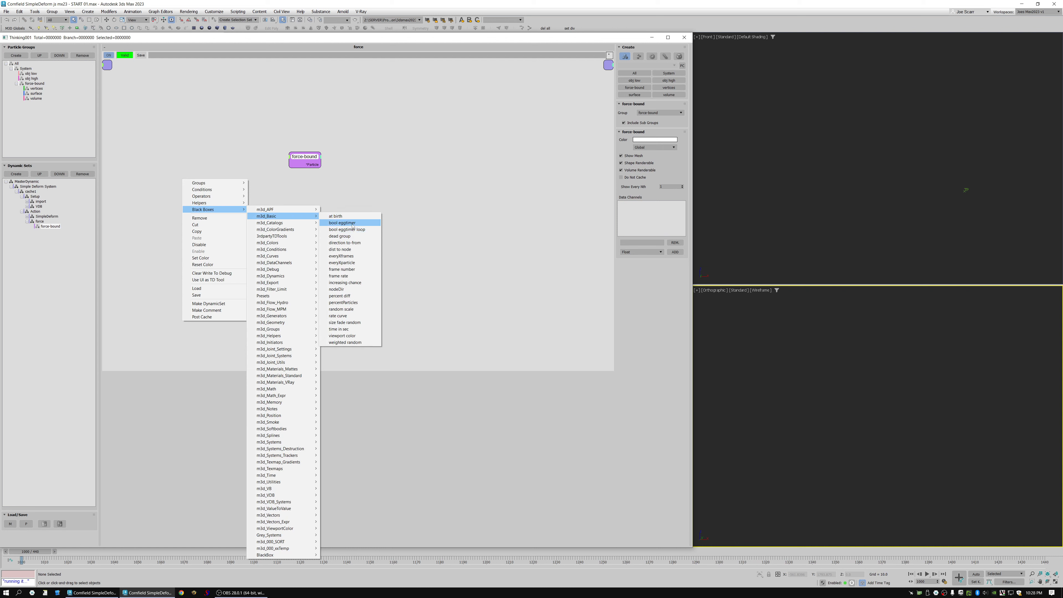
left_click(262, 173)
Copy the Bool and EggTimer nodes from the VDB dynamic set
left_click(42, 216)
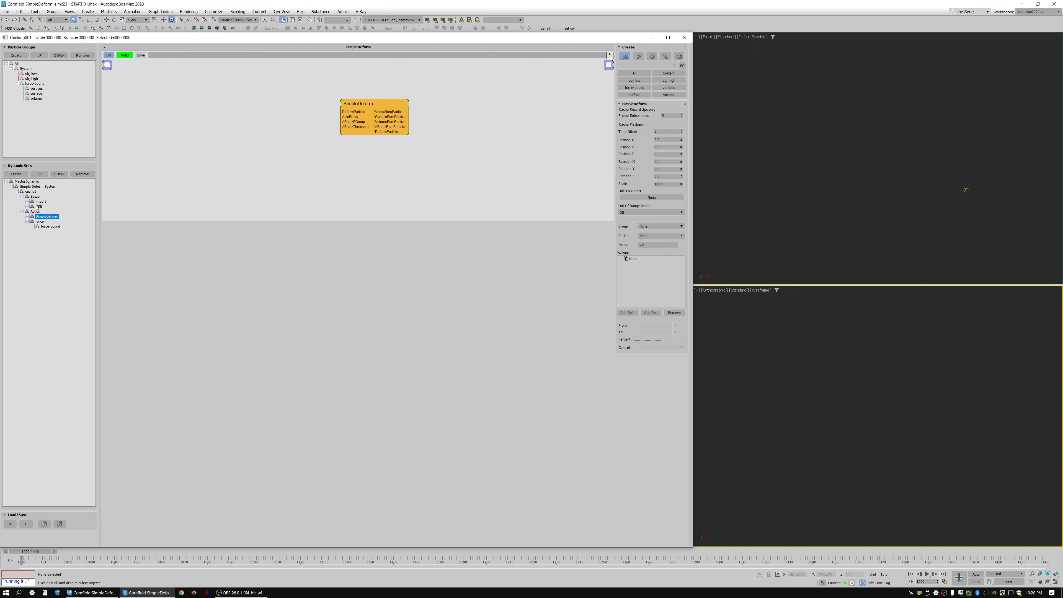
left_click(38, 206)
left_click(41, 201)
left_click(39, 206)
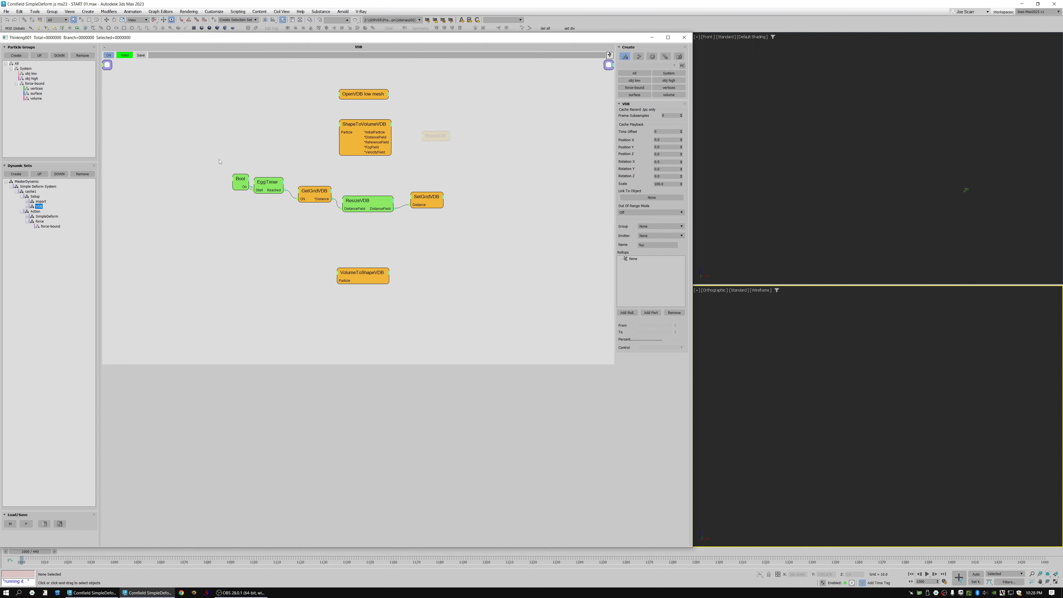
left_click_drag(208, 159, 285, 203)
right_click(220, 210)
left_click(250, 262)
right_click(197, 200)
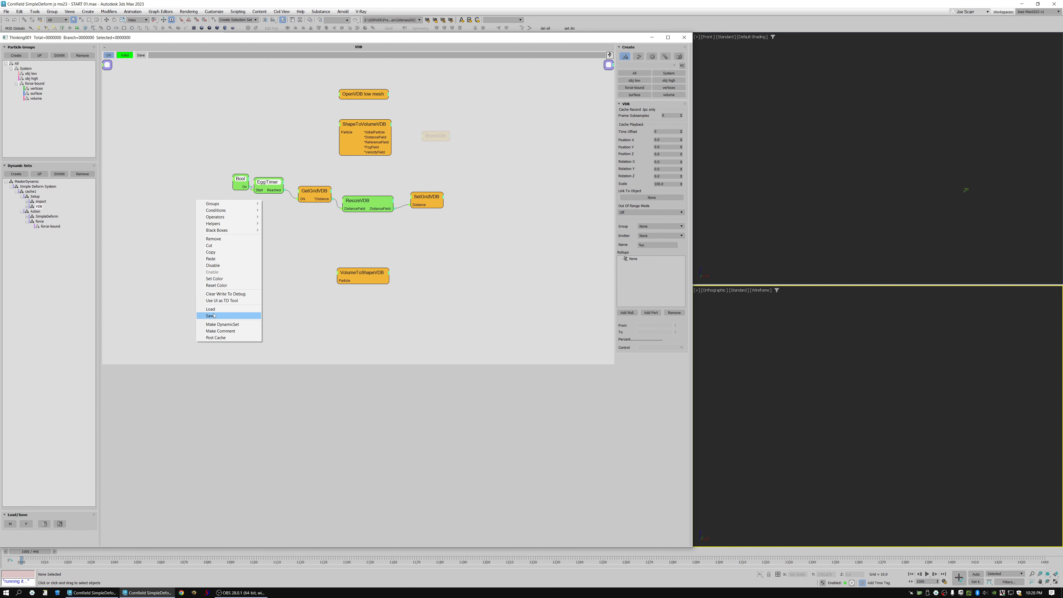
left_click(114, 223)
Paste the copied nodes into the force set and wire EggTimer's Reached output to the force-bound group's On input
left_click(47, 216)
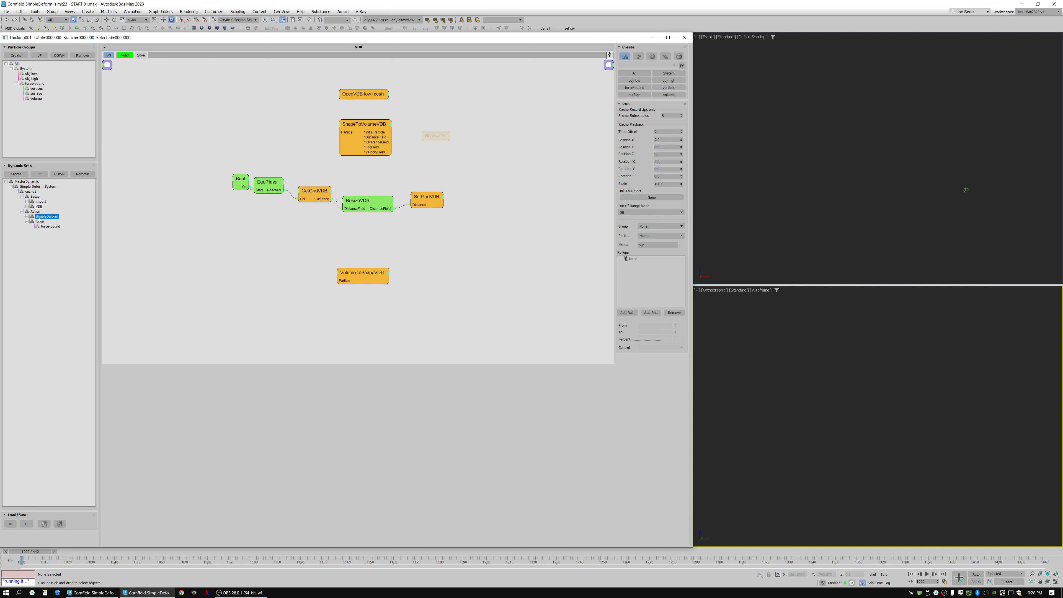
left_click(39, 221)
right_click(156, 143)
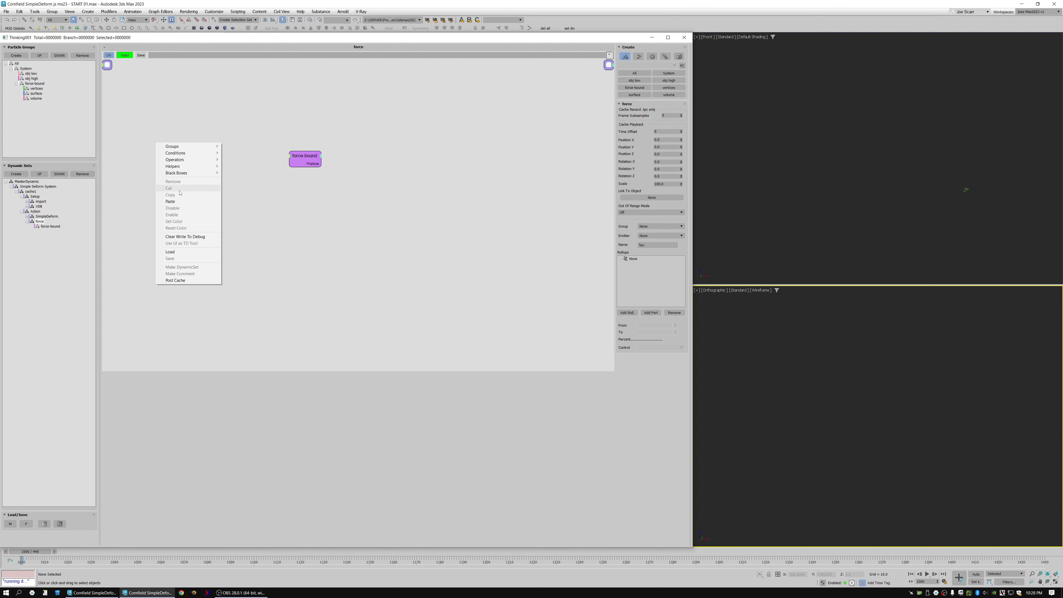
left_click(175, 202)
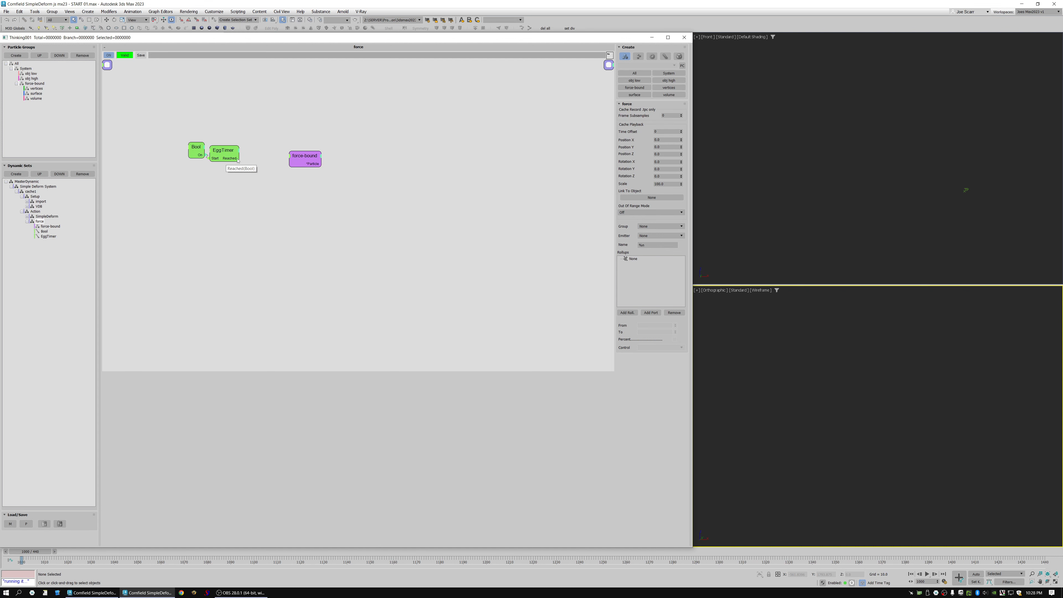
left_click_drag(237, 158, 294, 164)
left_click_drag(301, 157, 277, 167)
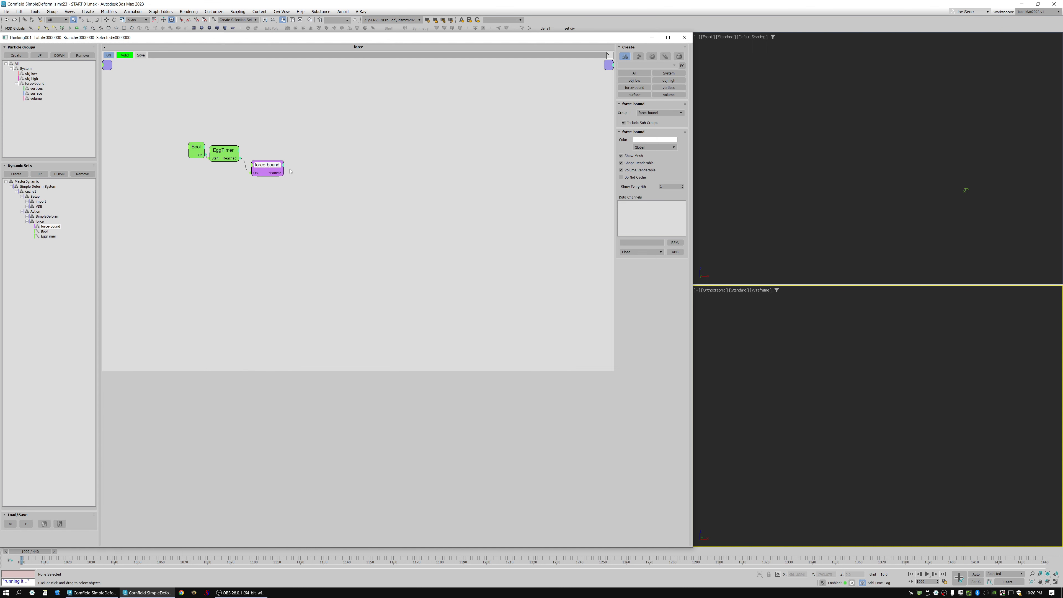
Add a Point3 math helper to the force set and place it below the force-bound node
right_click(288, 160)
mouse_move(318, 182)
mouse_move(373, 189)
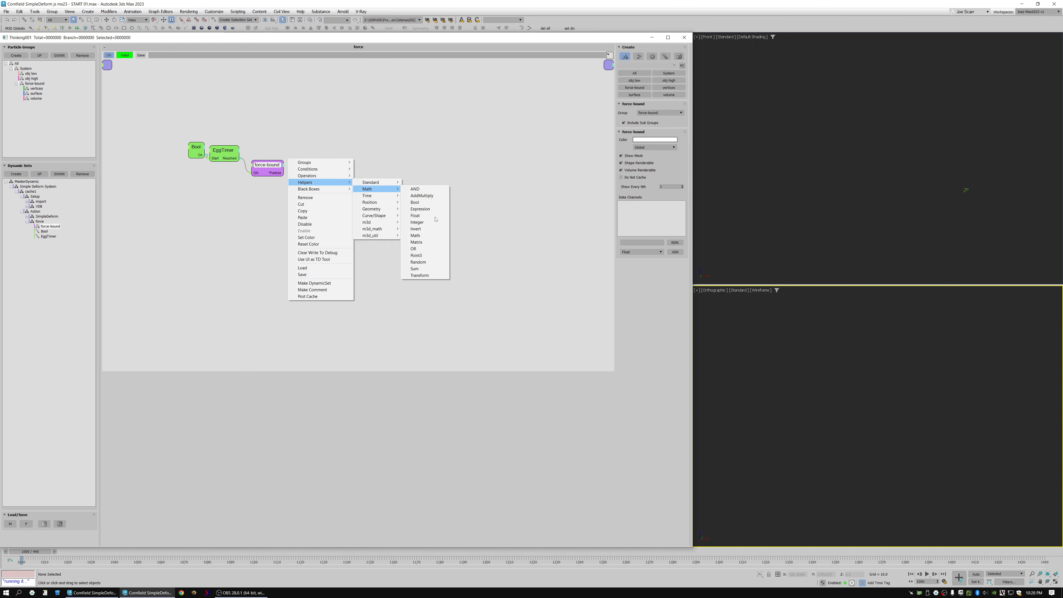
left_click(416, 255)
left_click_drag(330, 164, 278, 191)
Add a Force operator and feed it the force-bound particles and the Point3 vector as its direction
right_click(315, 162)
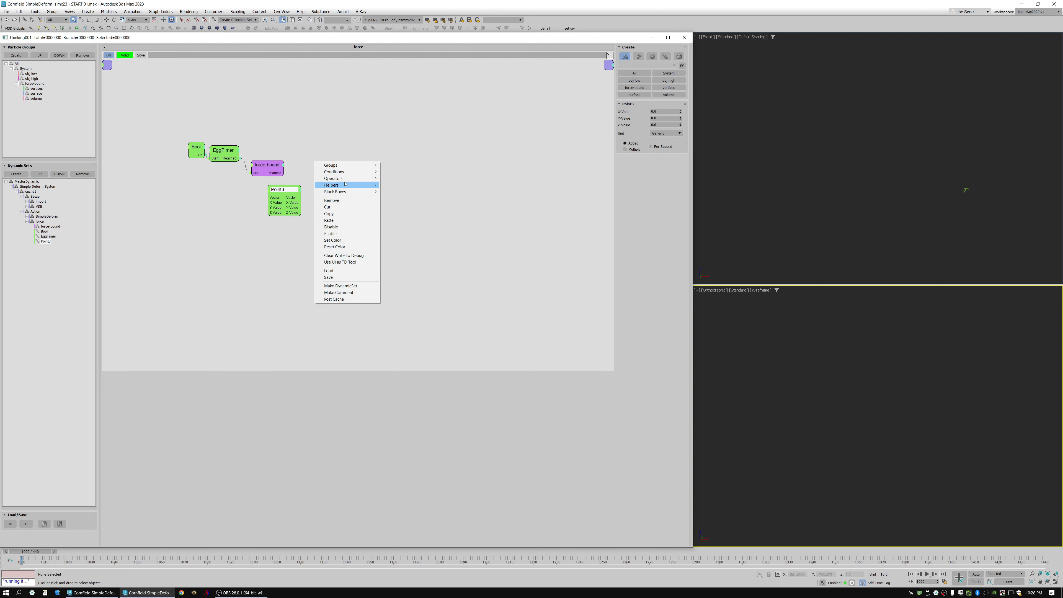
mouse_move(343, 180)
mouse_move(414, 204)
left_click(452, 204)
left_click_drag(282, 173, 348, 174)
mouse_move(300, 197)
left_mouse_down()
mouse_move(326, 201)
mouse_move(351, 170)
mouse_move(355, 179)
mouse_move(351, 170)
left_mouse_up()
Advance the simulation one frame and switch the lower viewport to a Front view framed on the corn plant
left_click(803, 373)
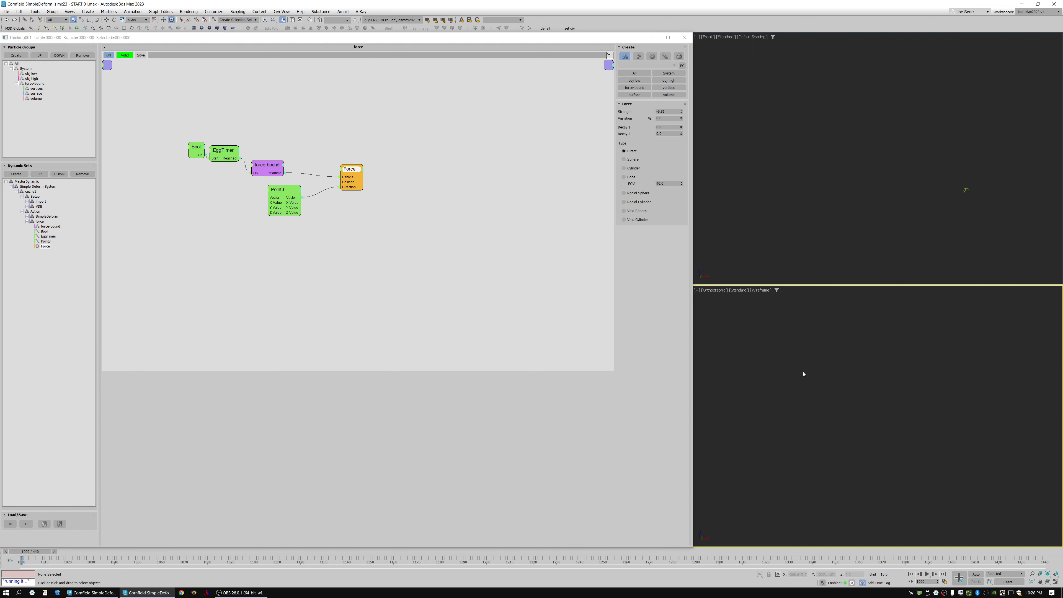
key("period")
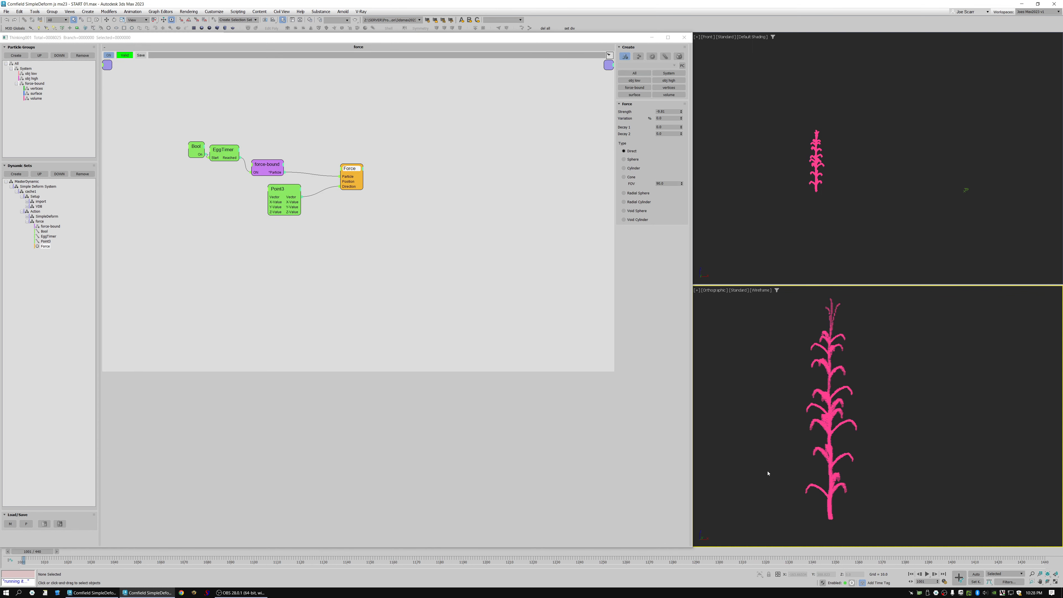
key("l")
key("alt+z")
left_click_drag(878, 451, 723, 373)
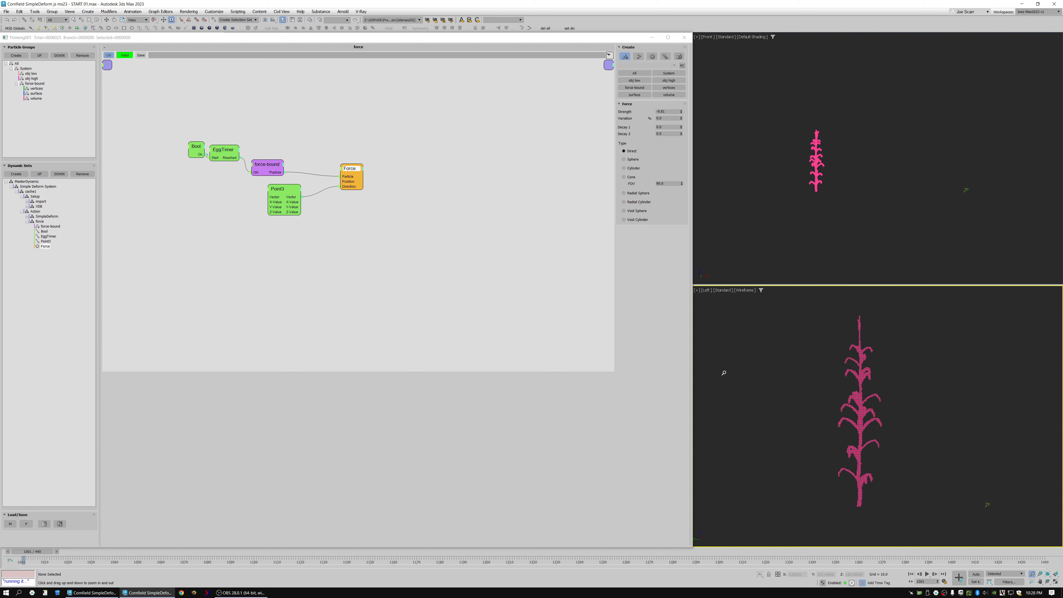
key("f")
left_click_drag(934, 428, 749, 482)
right_click(719, 532)
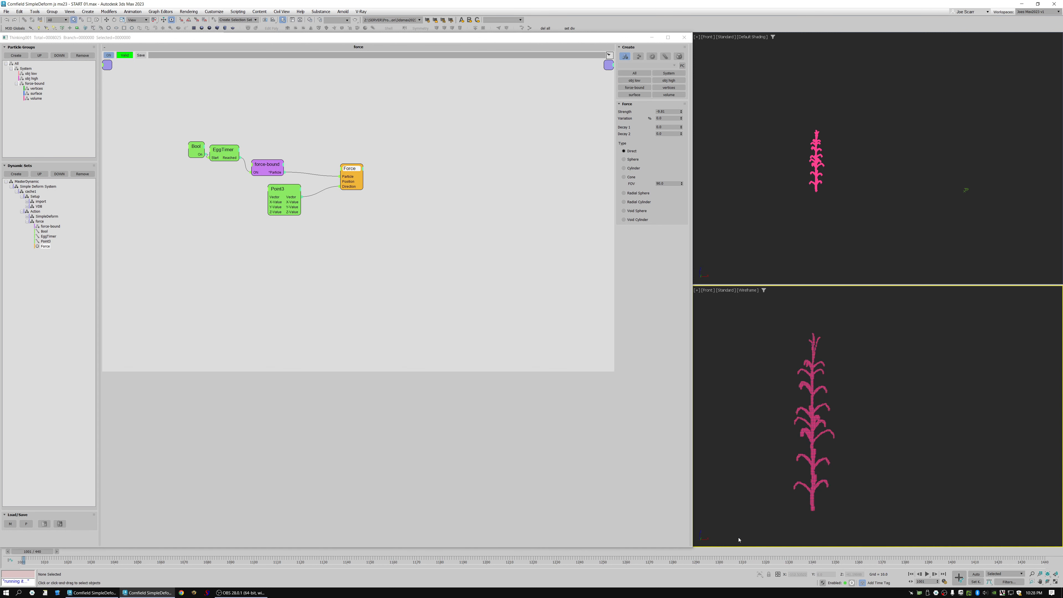
Set the Point3 X value to 1 and the Force operator's strength to 500
left_click(285, 189)
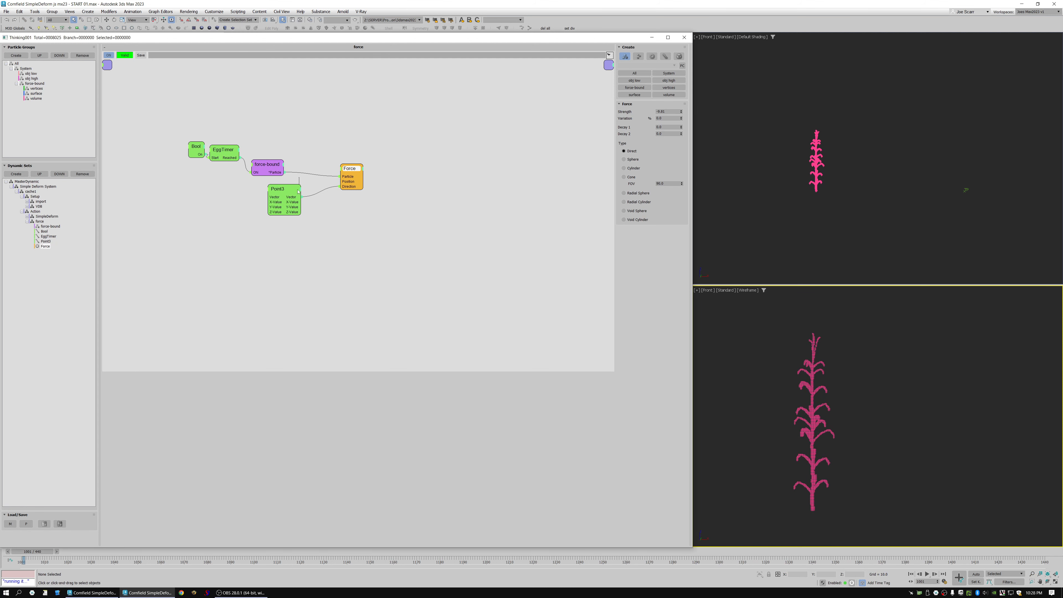
type("1")
left_click_drag(659, 111, 590, 117)
left_click(391, 185)
left_click(352, 169)
type("500")
key("Return")
Step through the simulation from the first frame to examine how the force moves the plant's particles
left_click(849, 339)
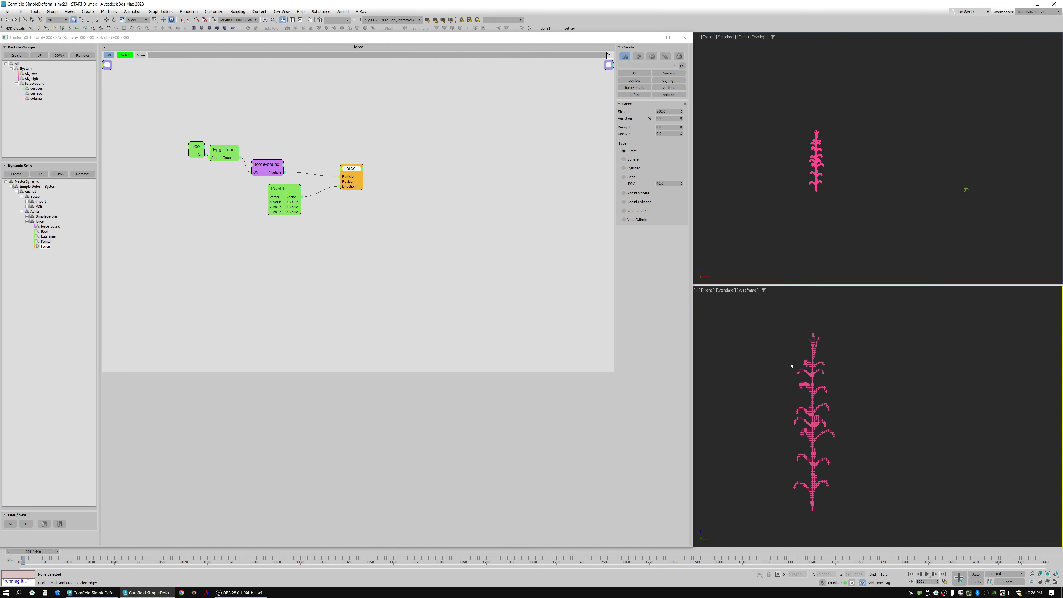
key("Home")
key("period")
key("period")
key("period")
key("period")
key("period")
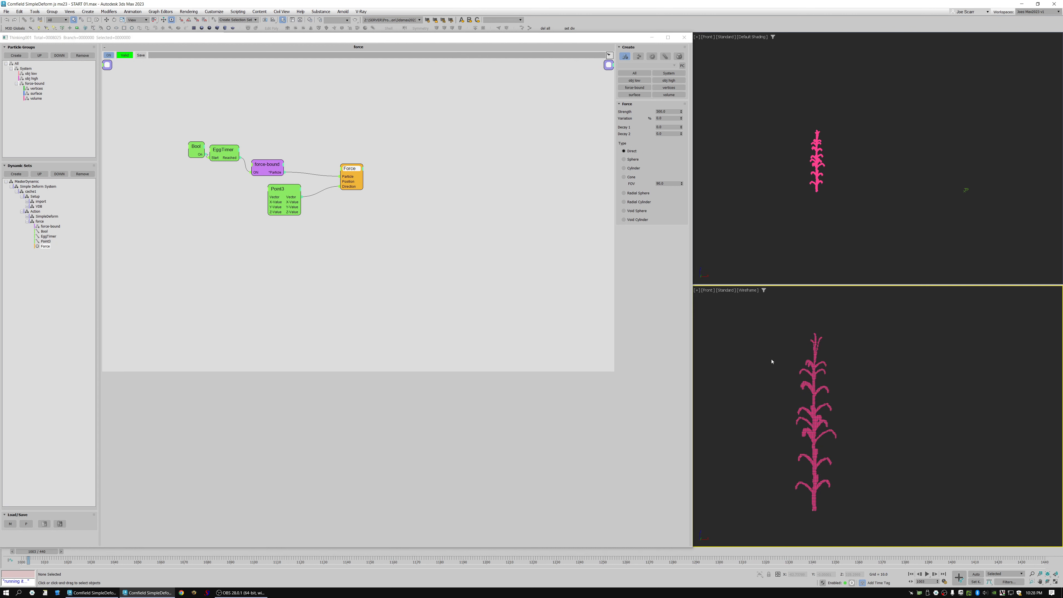
key("period")
key("period")
key("period")
key("period")
key("period")
key("period")
key("period")
key("period")
key("period")
key("period")
key("period")
key("period")
key("period")
key("period")
key("period")
key("period")
key("period")
key("period")
key("period")
key("period")
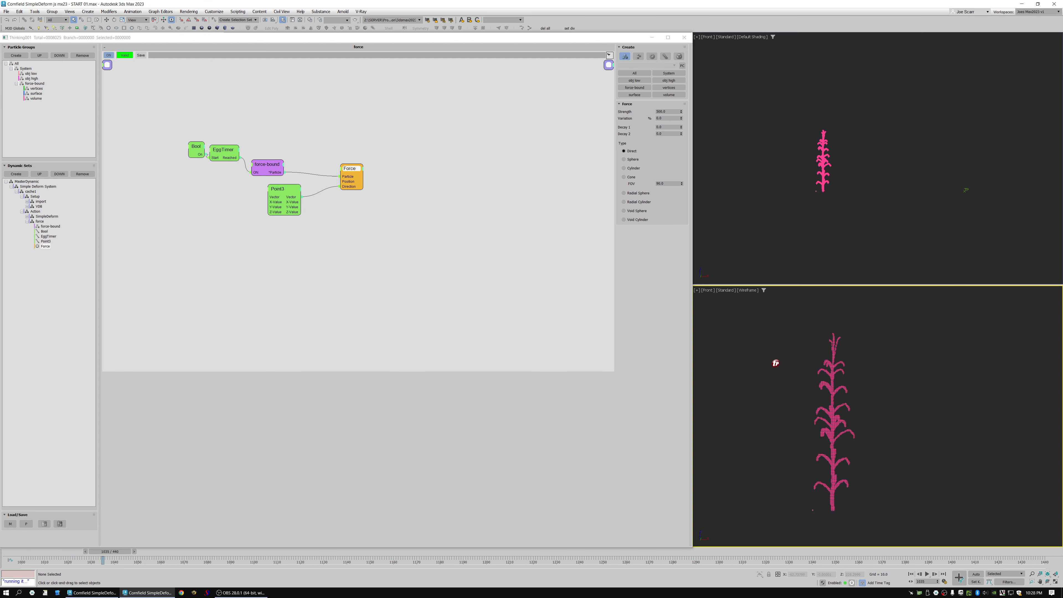
key("period")
key("period")
key("period")
key("period")
key("period")
key("period")
key("period")
key("period")
key("period")
key("period")
key("period")
key("period")
key("period")
key("period")
key("period")
key("period")
key("period")
key("period")
key("period")
key("period")
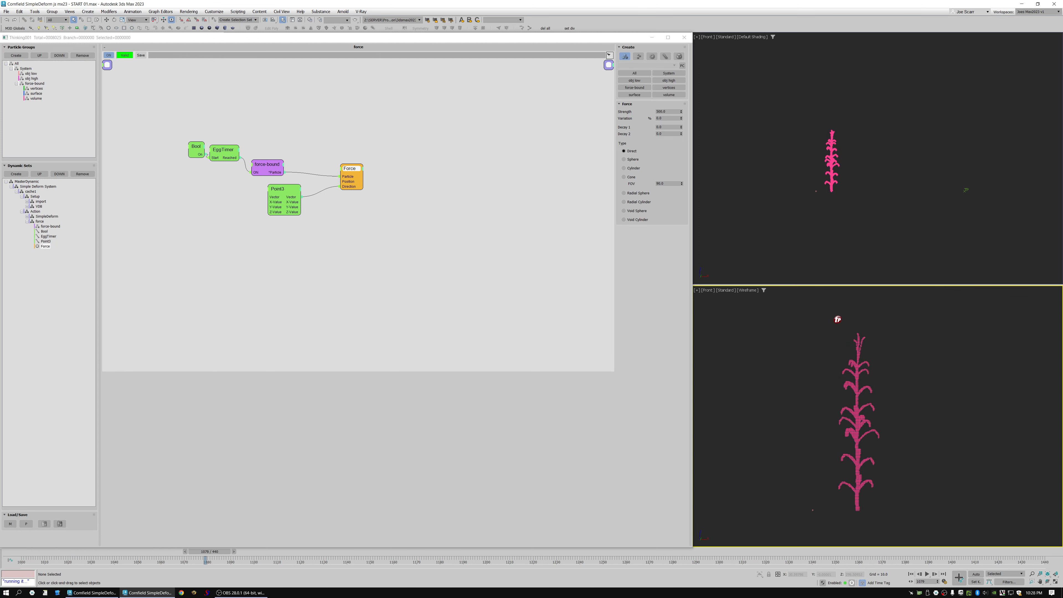
key("period")
key("period")
key("period")
key("period")
key("period")
key("period")
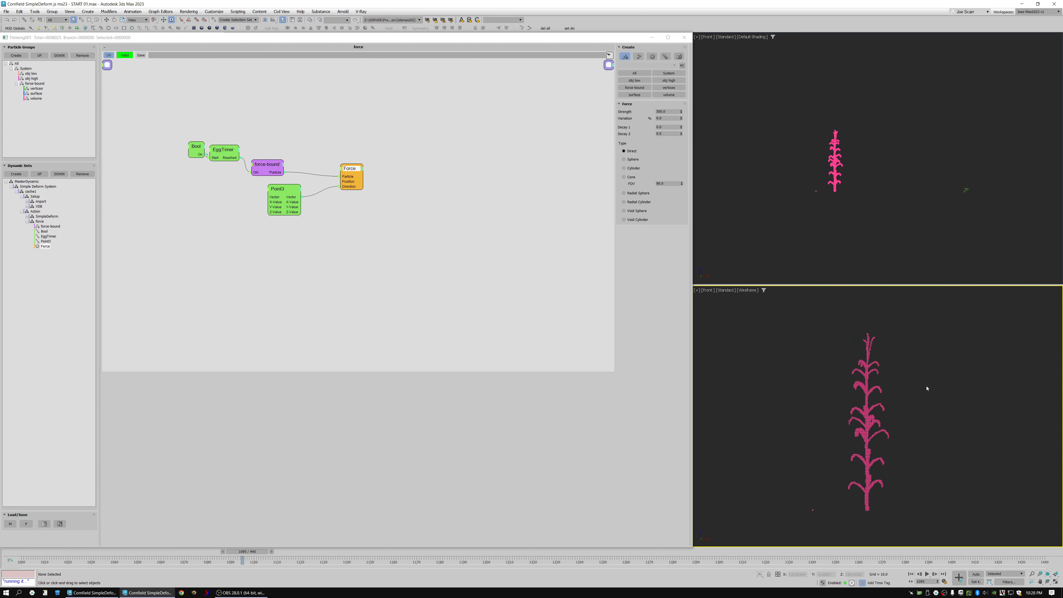
Set the Force operator's variation to 50% and play the simulation from the first frame
key("Home")
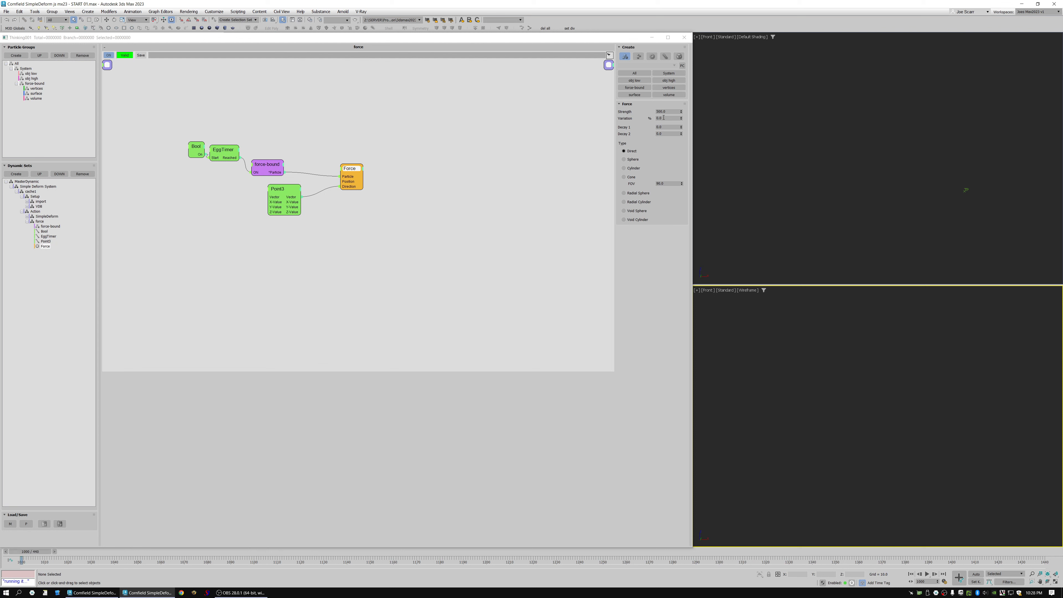
left_click(664, 118)
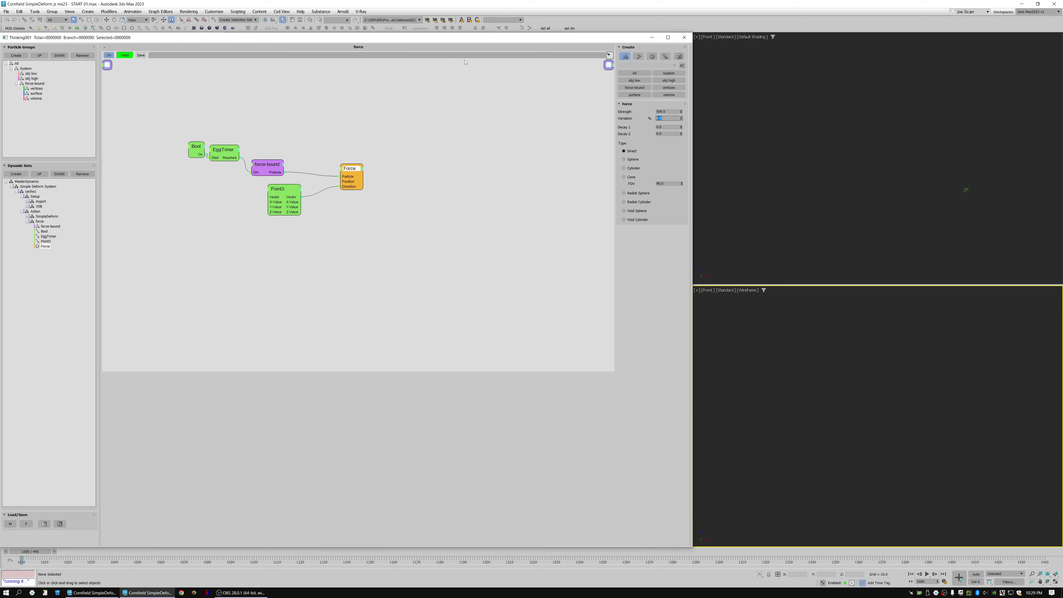
key("Return")
left_click(865, 381)
key("slash")
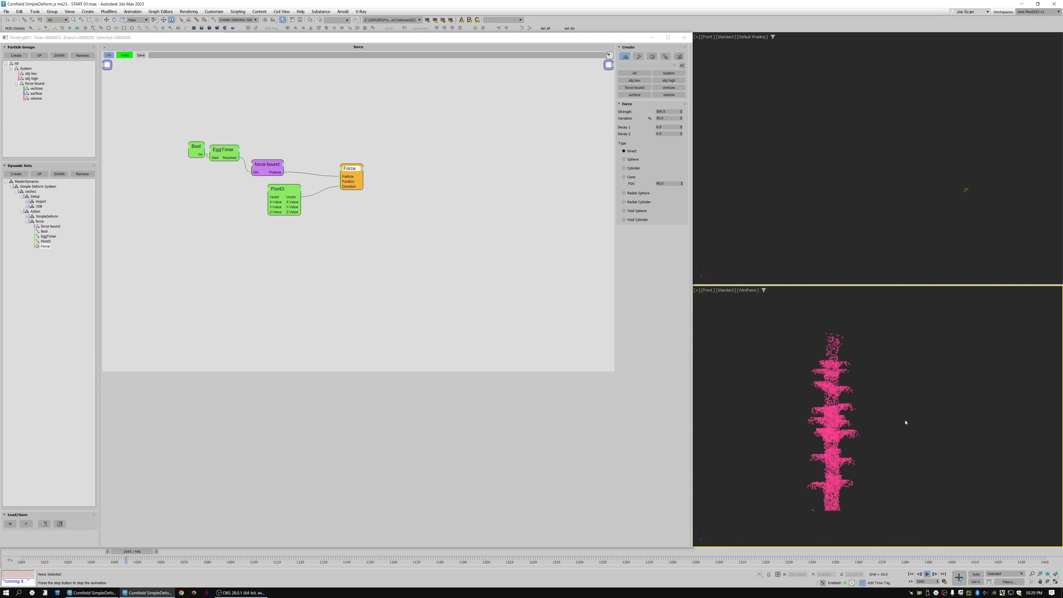
Turn on Show Mesh for the obj low group and replay the simulation from the start
key("Home")
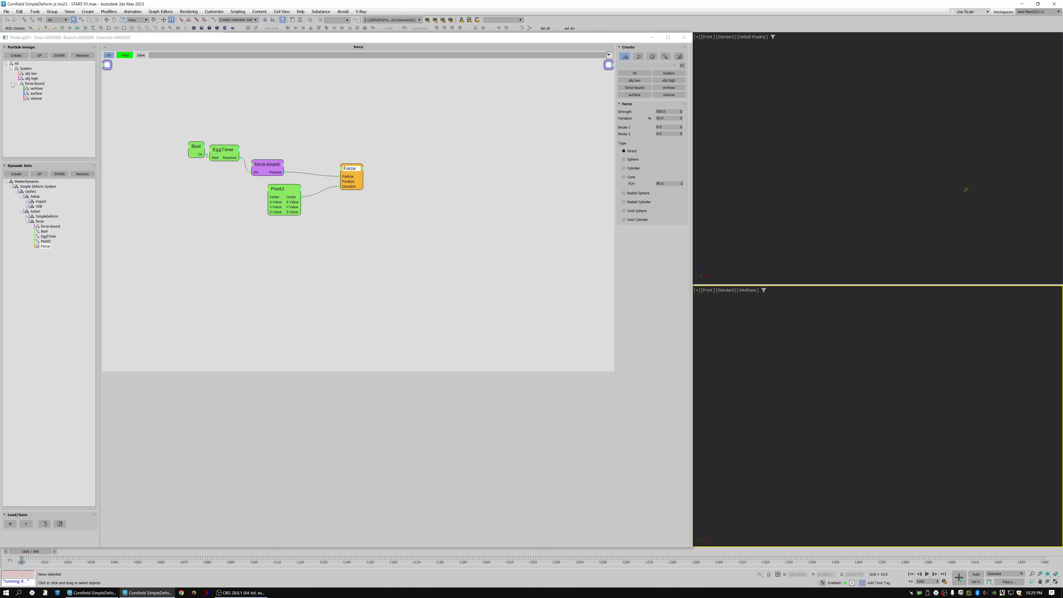
left_click(31, 73)
left_click(642, 71)
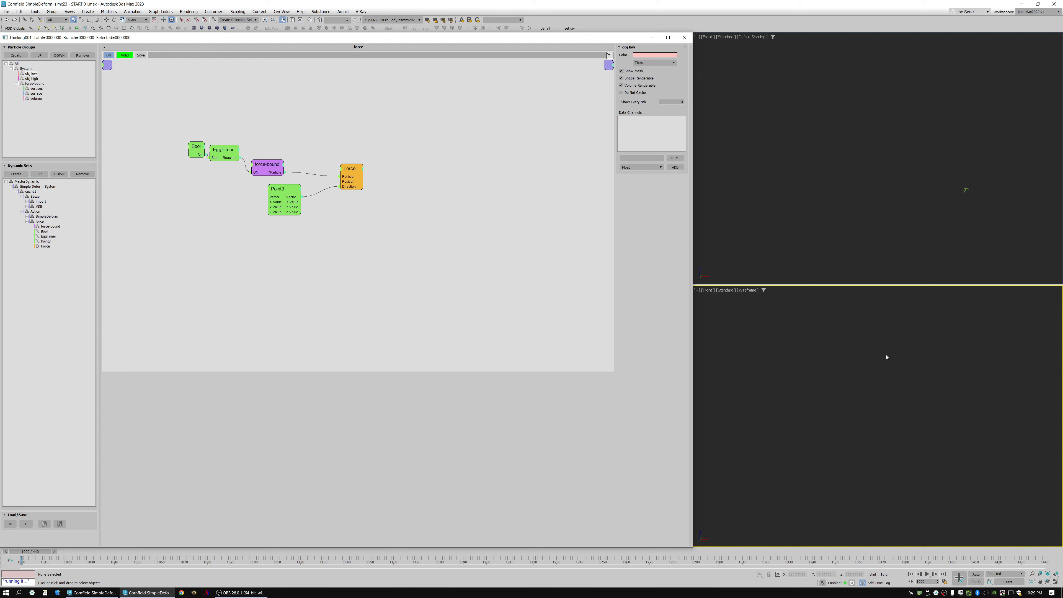
key("slash")
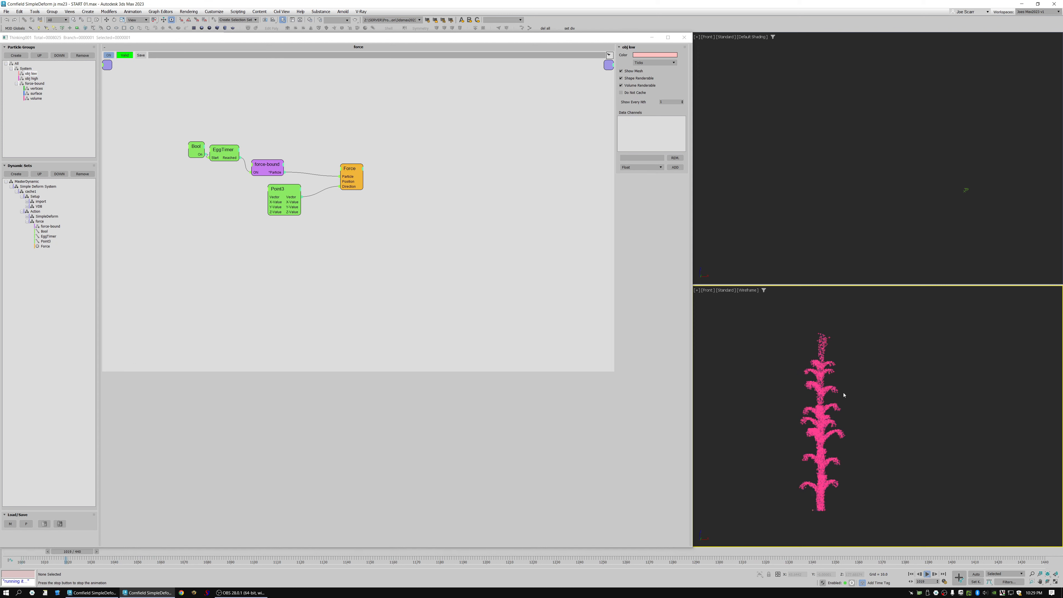
key("Escape")
Turn off Force this Setting for the MasterDynamic so the particle groups use their own display settings
key("F3")
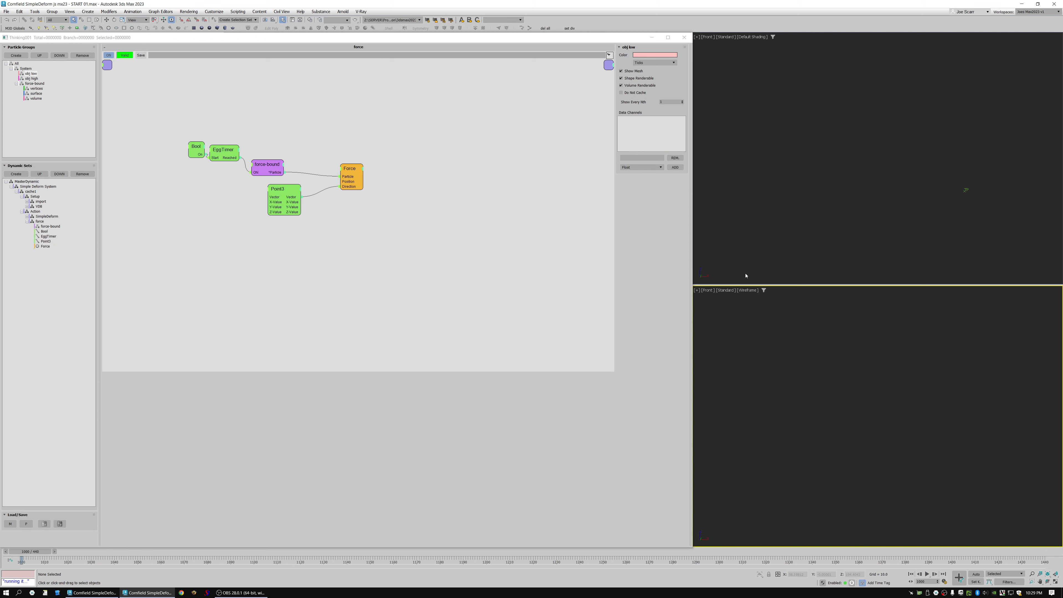
key("slash")
key("slash")
middle_click_drag(815, 414, 801, 356, "ctrl+alt")
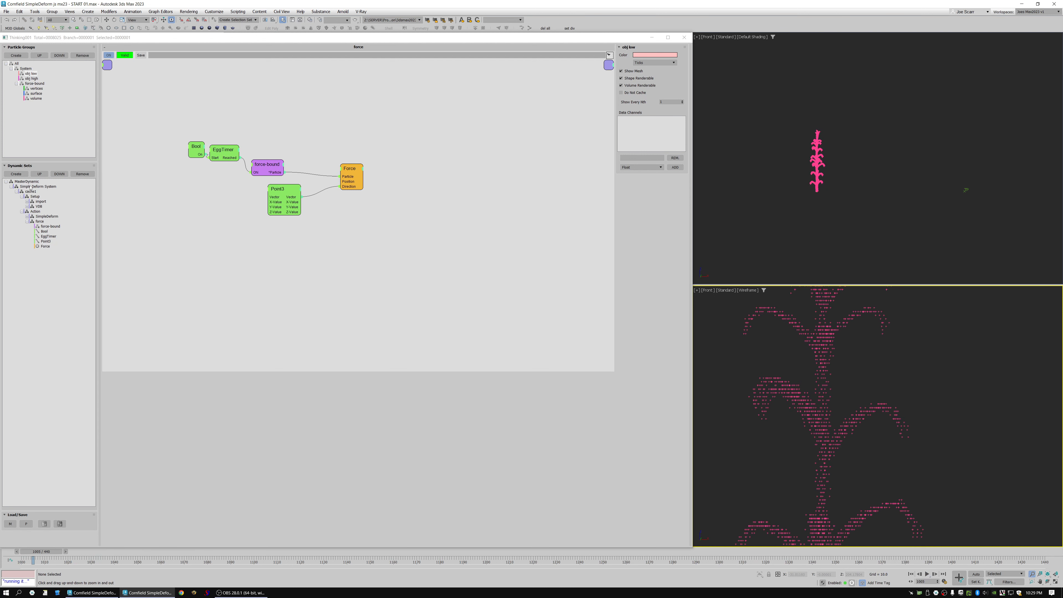
left_click(26, 181)
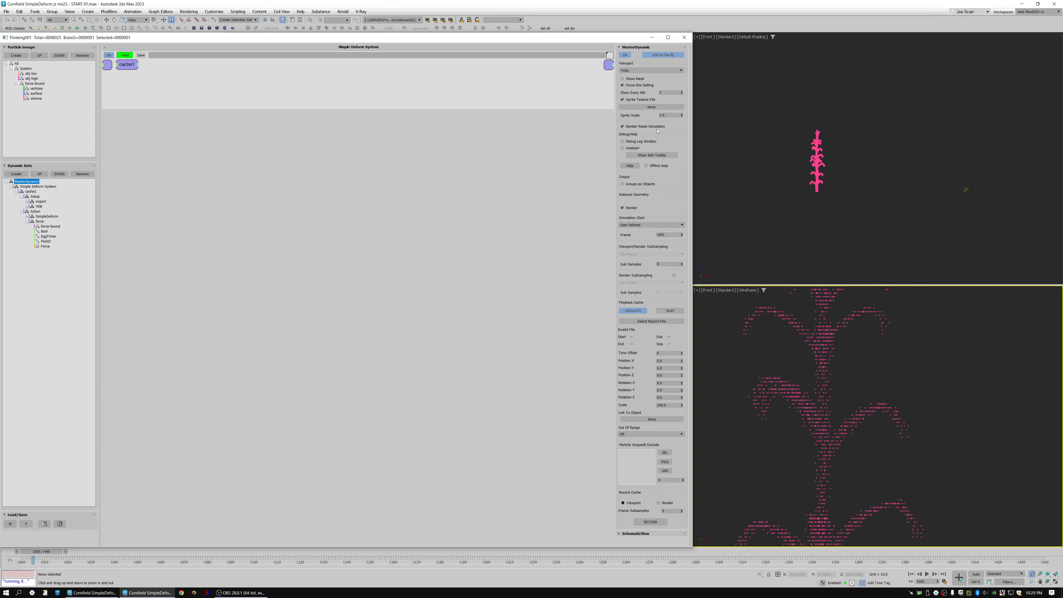
left_click_drag(852, 350, 826, 333)
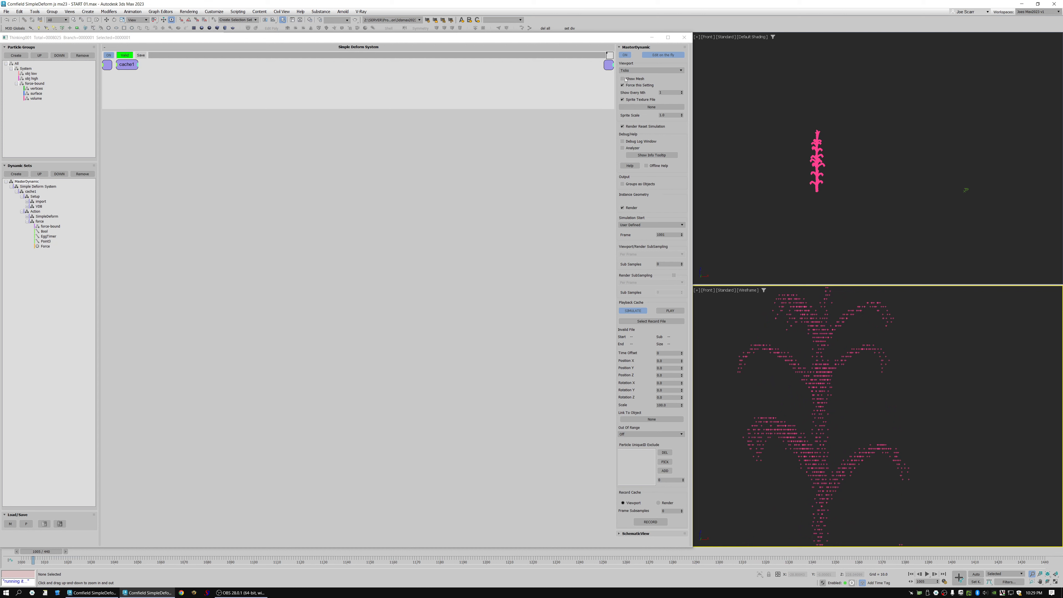
left_click(622, 86)
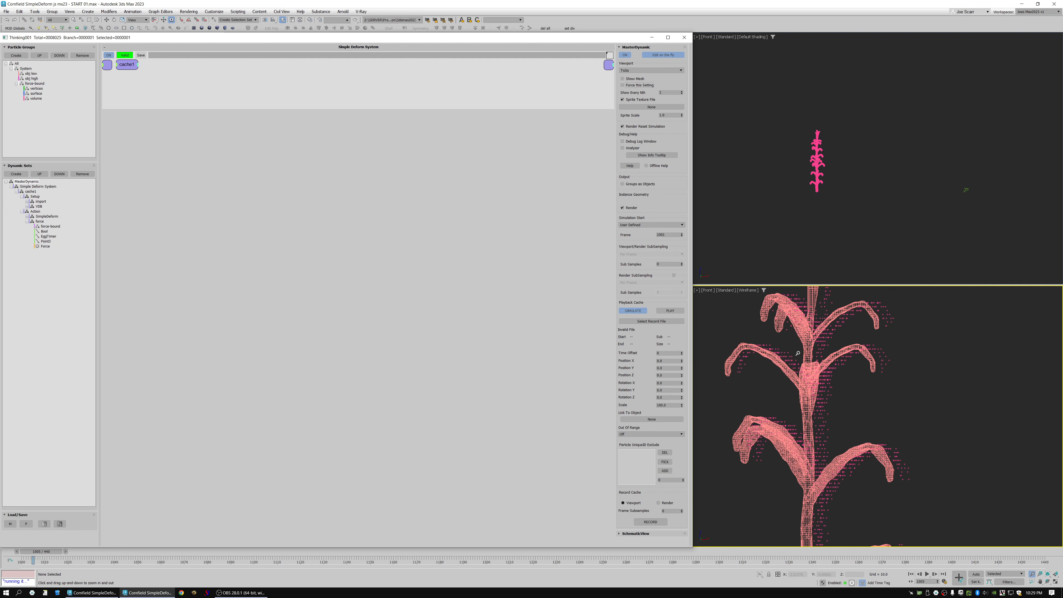
Step through the simulation from the first frame to examine how the low mesh follows its volume particles
scroll(798, 353, "down", 3)
scroll(832, 353, "up", 1)
left_click(698, 284)
key("Home")
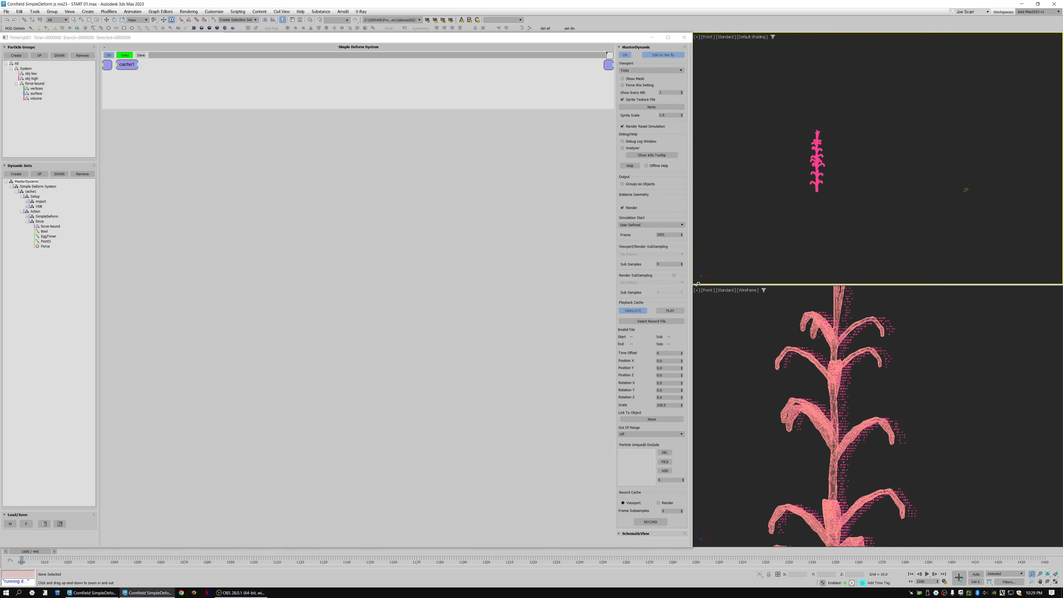
scroll(843, 360, "down", 1)
key("period")
key("period")
key("period")
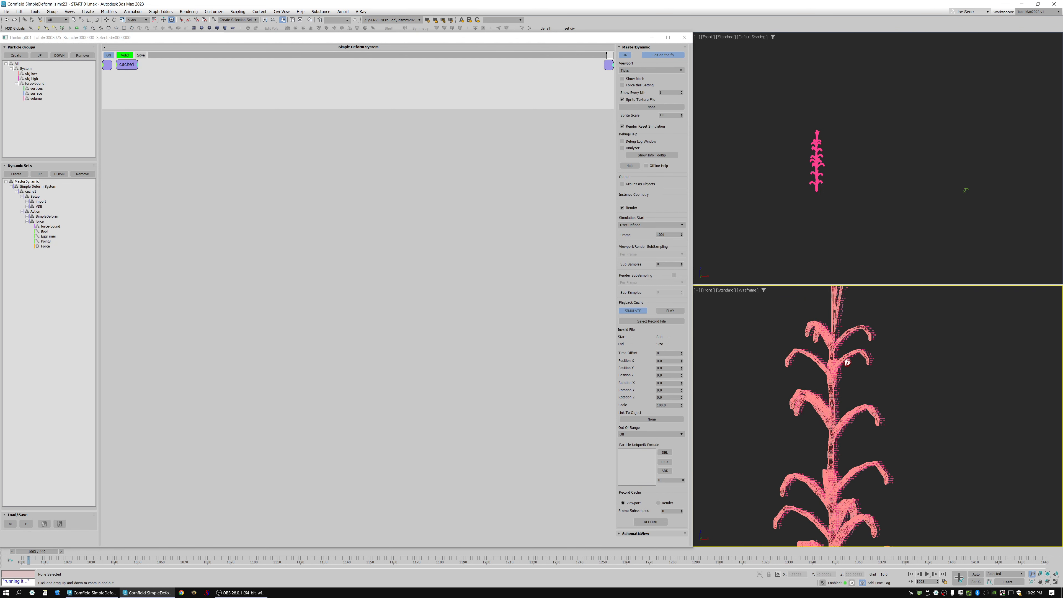
scroll(842, 358, "up", 3)
key("period")
key("period")
key("period")
key("period")
key("period")
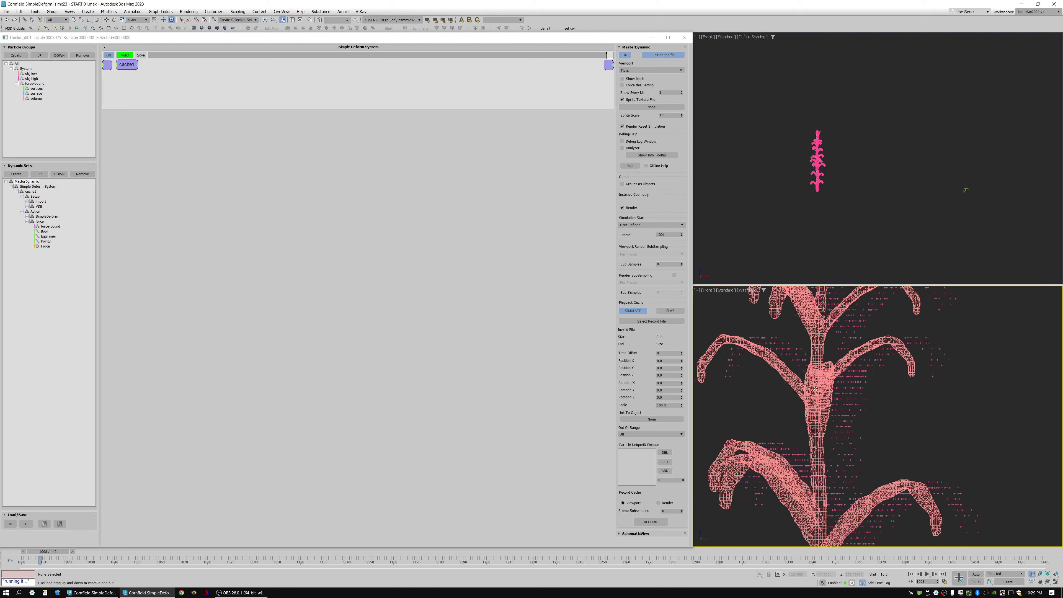
key("period")
key("period")
key("period")
key("period")
key("period")
Return to the first frame and enable Vertex Particle and Surface Particle on the SimpleDeform operator
left_click(46, 217)
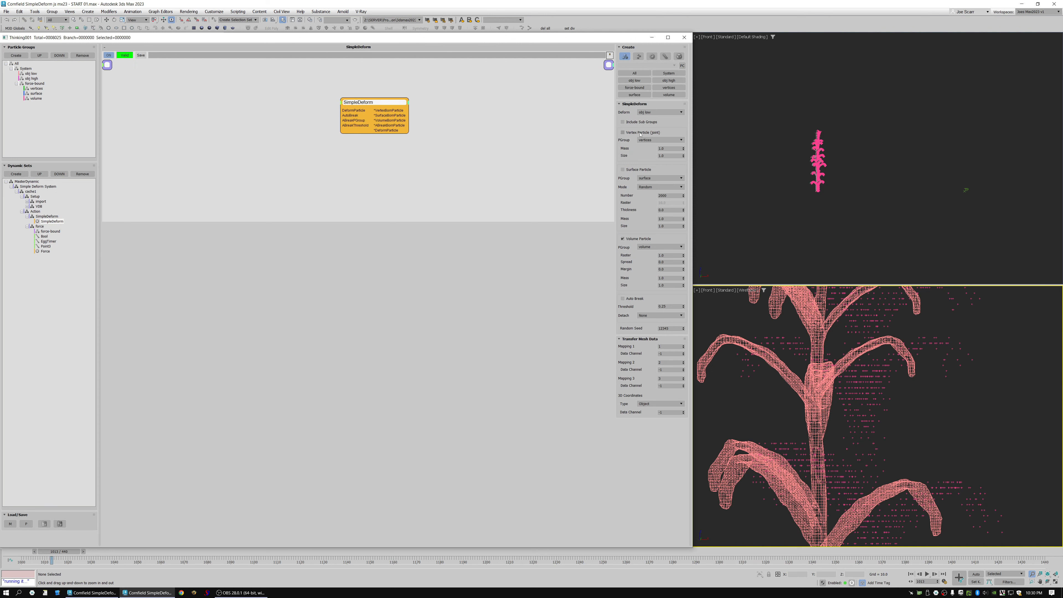
key("Home")
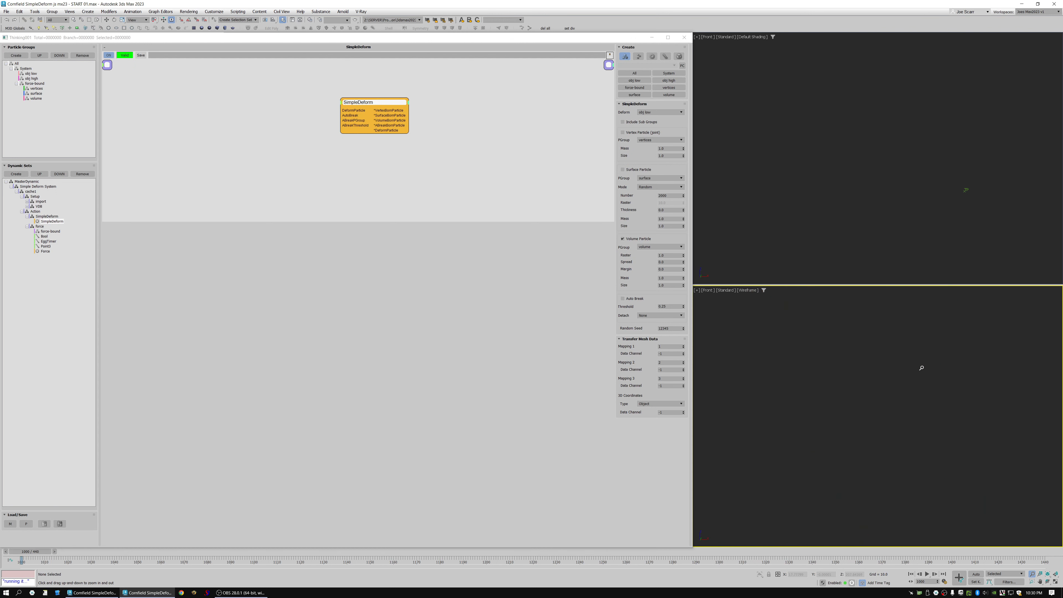
left_click(635, 133)
Step through the first frames to examine the plant's deformation with vertex, surface and volume particles active
key("period")
key("period")
key("period")
key("period")
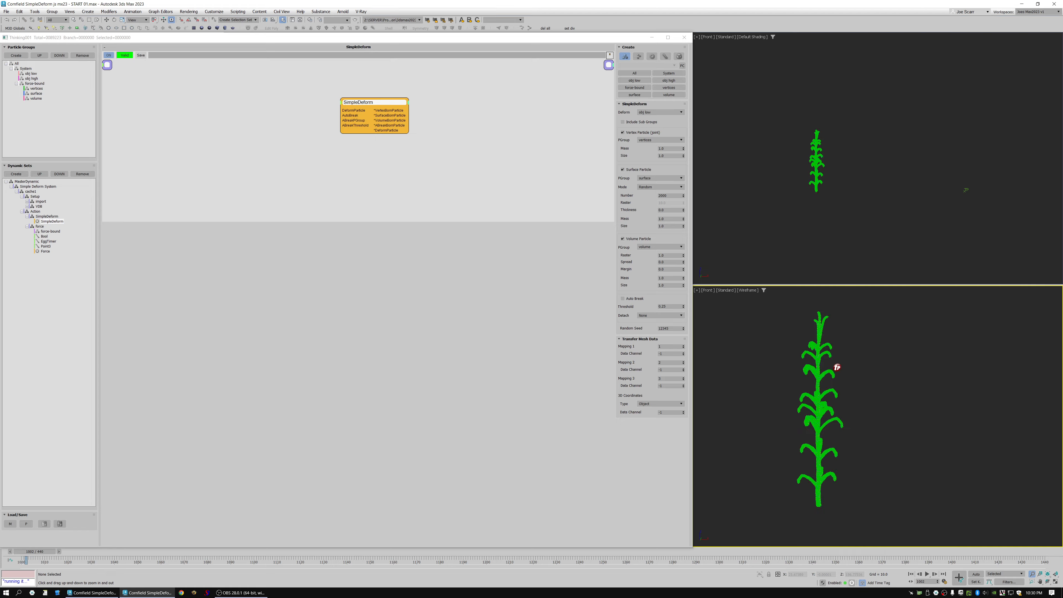
left_click_drag(818, 366, 836, 332)
key("period")
key("period")
key("period")
key("period")
key("period")
scroll(841, 343, "up", 1)
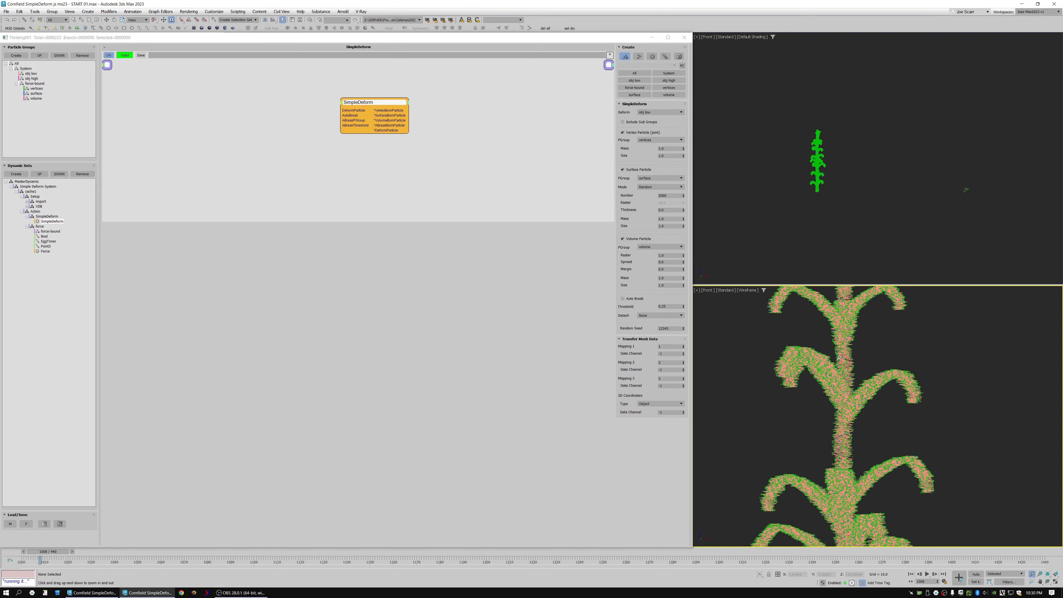
scroll(849, 353, "up", 5)
Switch the close-up view to default shading, step through further frames to inspect the leaf surfaces, and return to the first frame
key("F3")
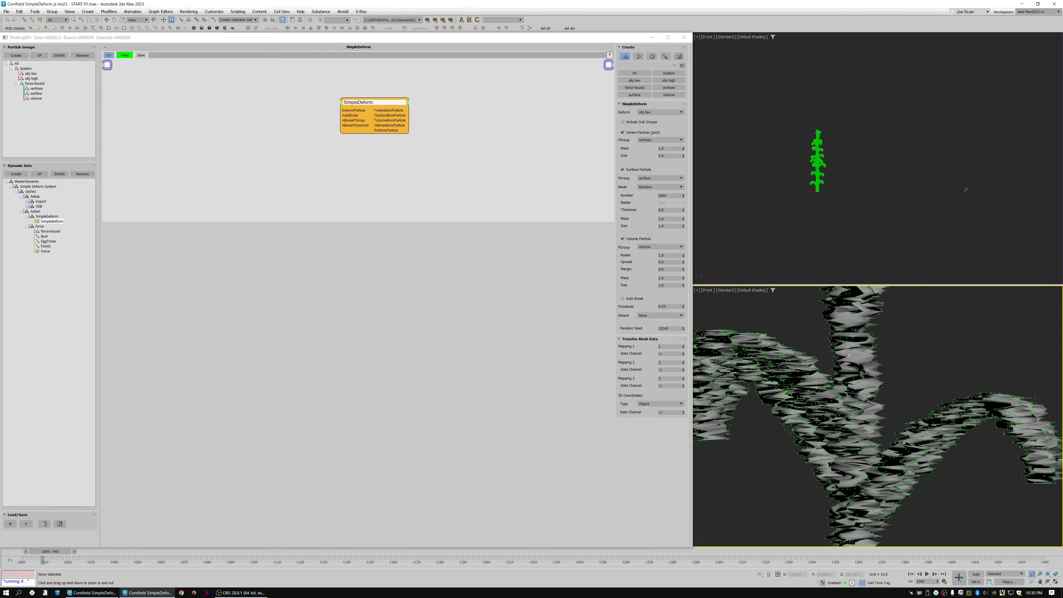
left_click_drag(840, 393, 826, 442)
left_click_drag(800, 394, 800, 359)
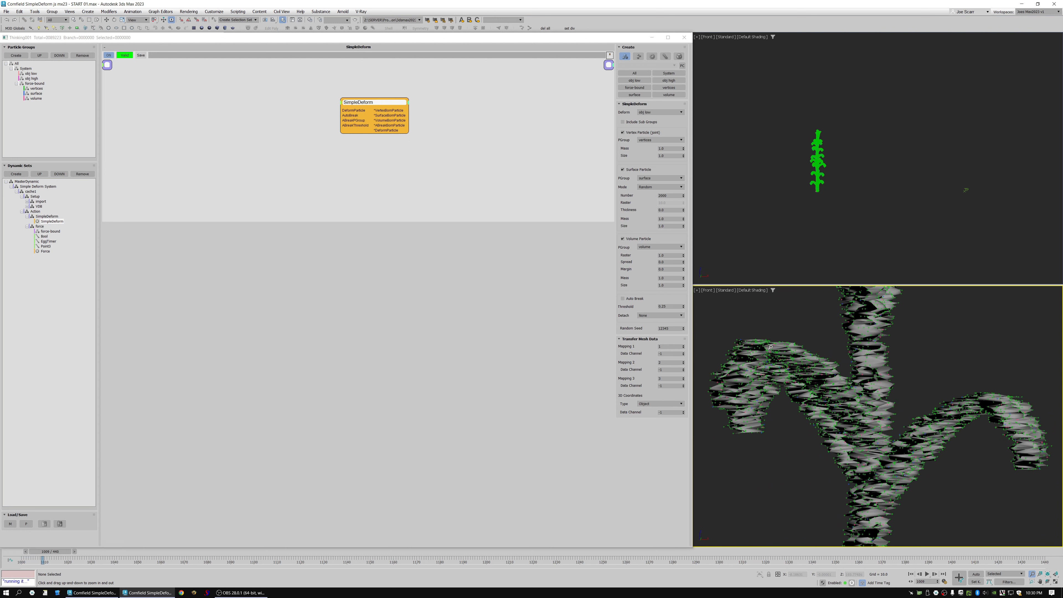
left_click_drag(765, 352, 802, 364)
key("period")
key("period")
key("period")
key("period")
key("period")
key("period")
key("period")
key("period")
key("period")
key("period")
key("period")
key("period")
key("period")
key("period")
key("period")
key("period")
key("period")
key("Home")
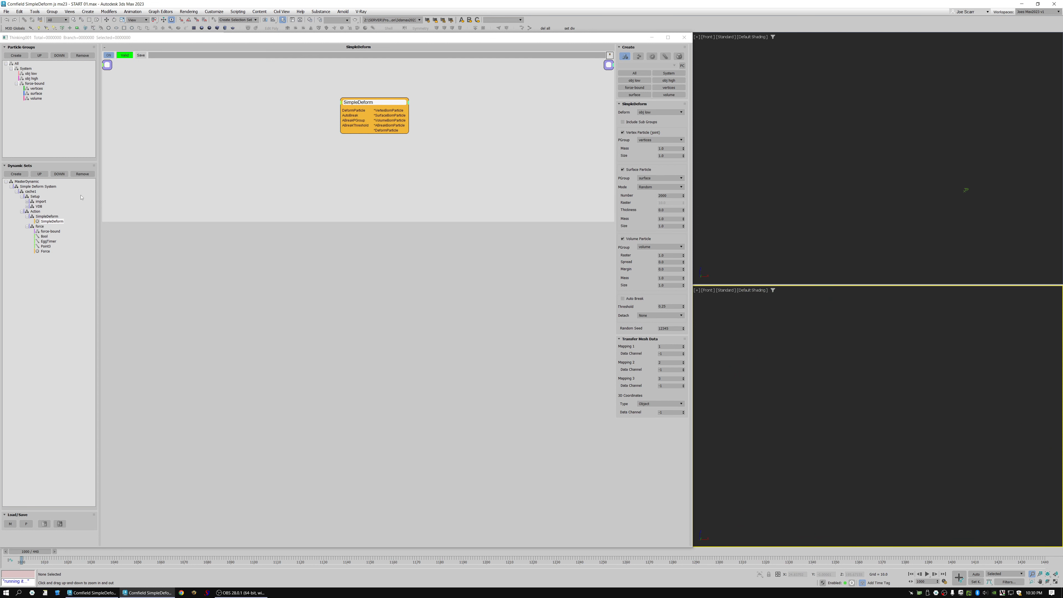
Collapse the Point3 and Force operators to their connected ports and set the Force variation to 0%
left_click(49, 232)
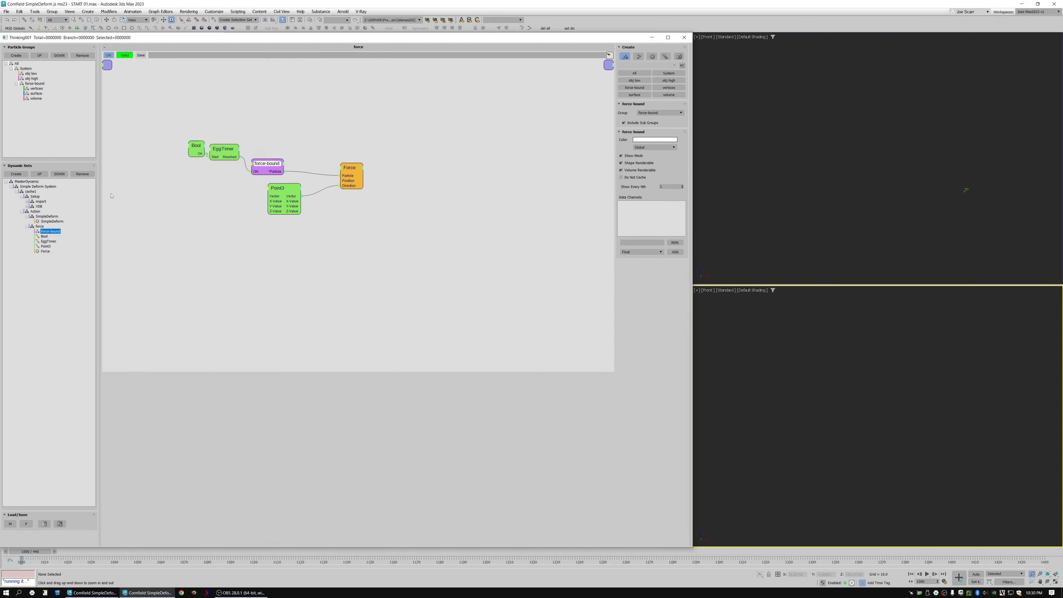
double_click(279, 188)
left_click_drag(279, 187, 273, 188)
left_click_drag(349, 166, 308, 170)
double_click(318, 168)
middle_click_drag(327, 156, 424, 165)
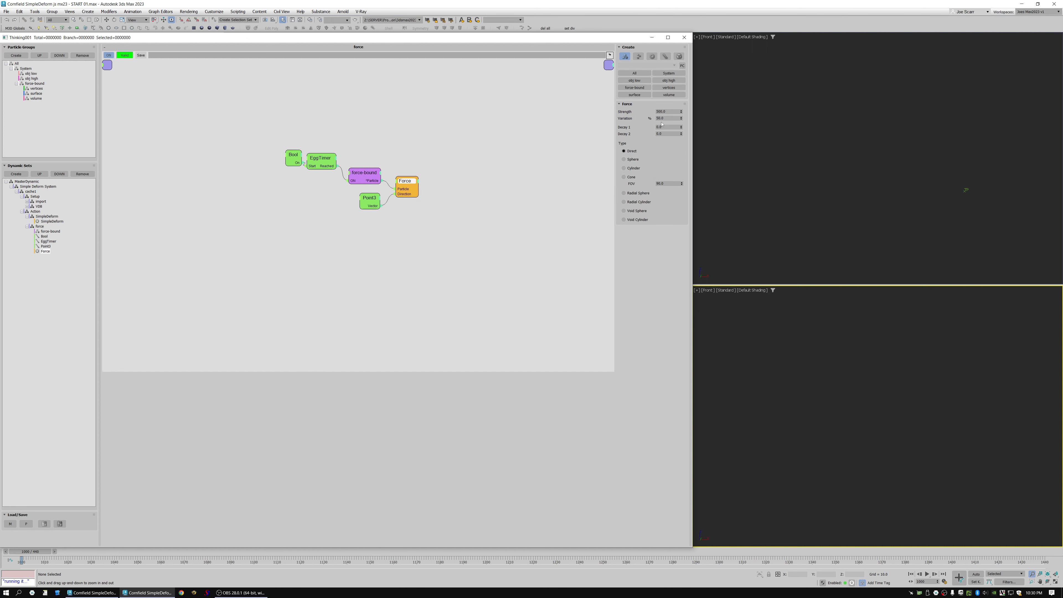
type("0")
key("Return")
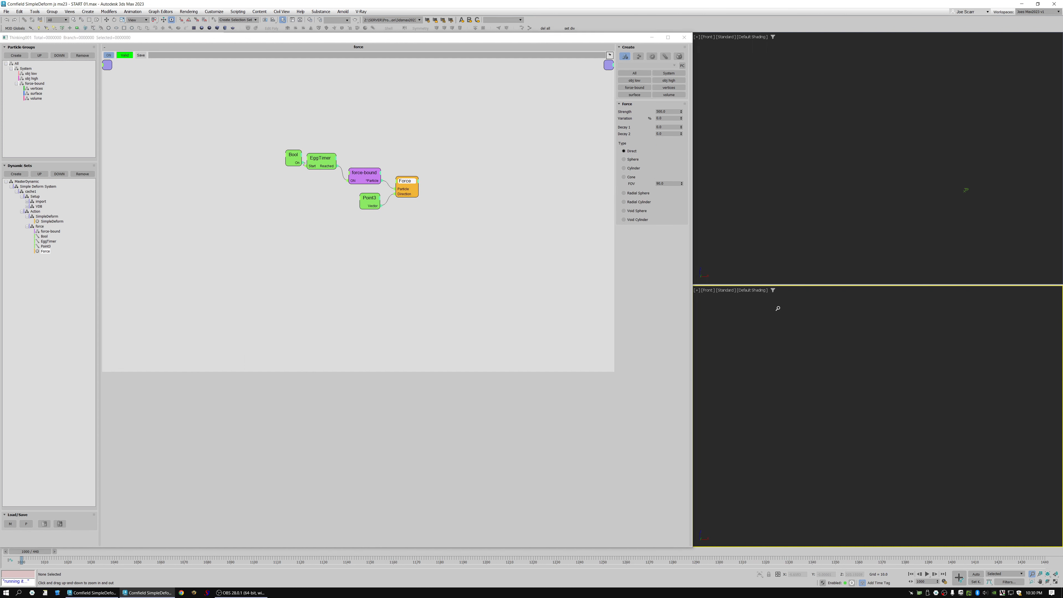
Play the simulation to examine the plant's movement without force variation and rewind to the first frame
key("/")
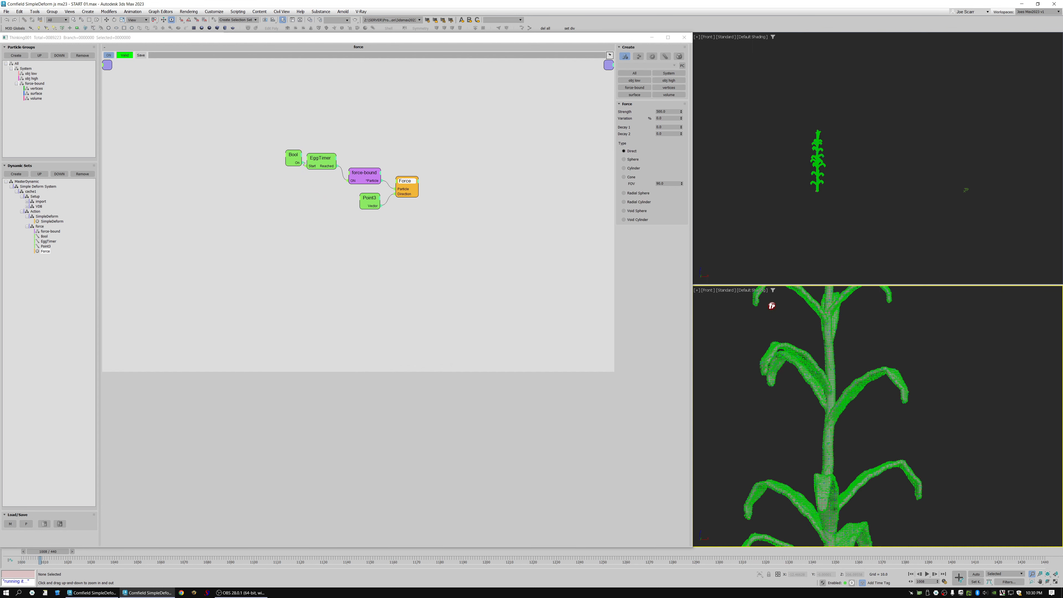
scroll(871, 368, "down", 6)
scroll(822, 370, "down", 3)
scroll(847, 345, "up", 4)
scroll(847, 345, "down", 1)
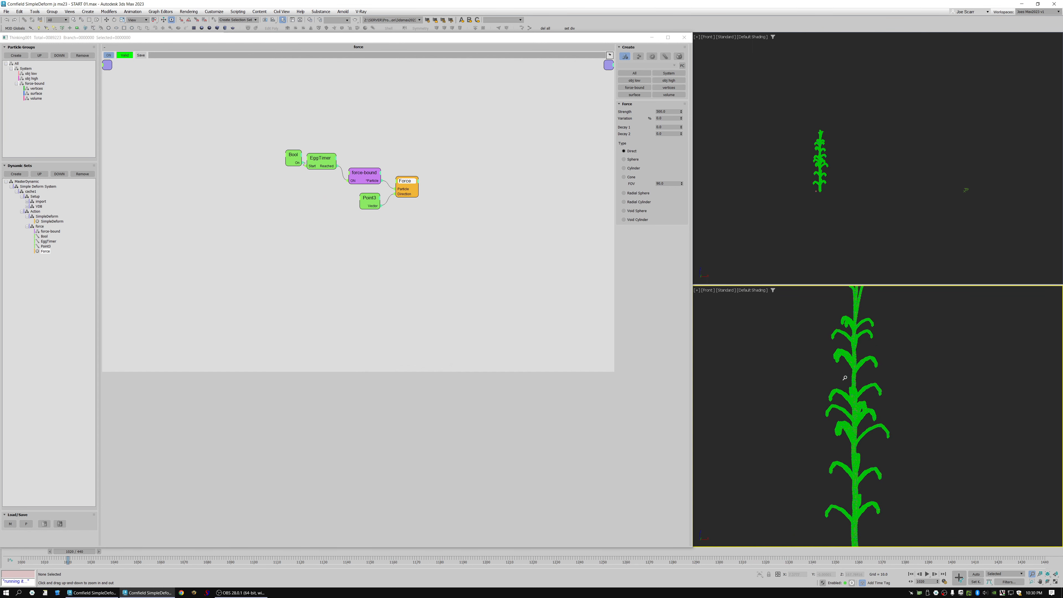
scroll(855, 397, "up", 6)
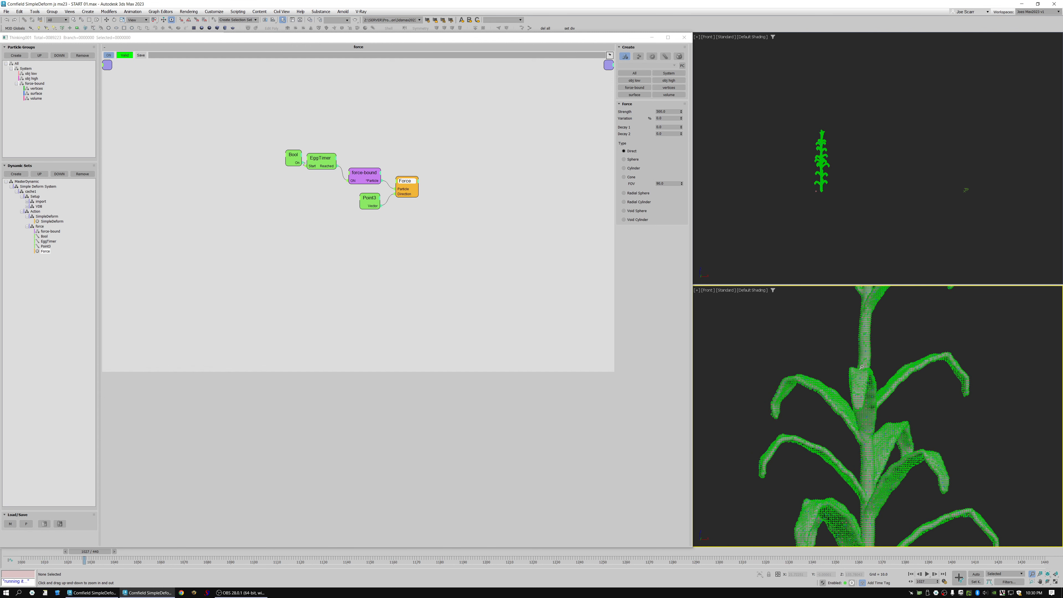
scroll(859, 368, "down", 6)
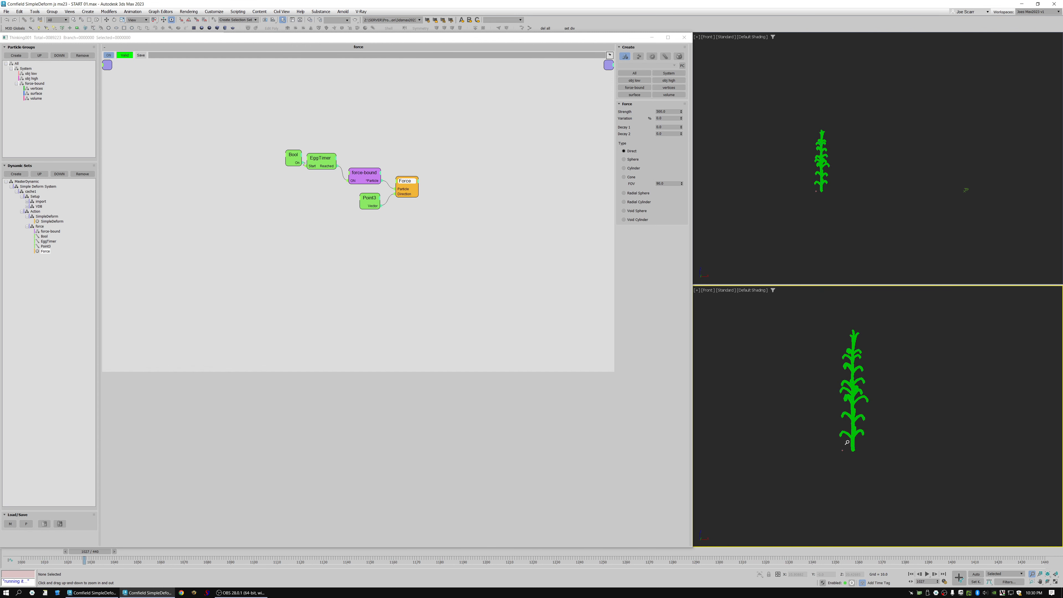
scroll(846, 442, "up", 2)
left_click_drag(90, 552, 8, 550)
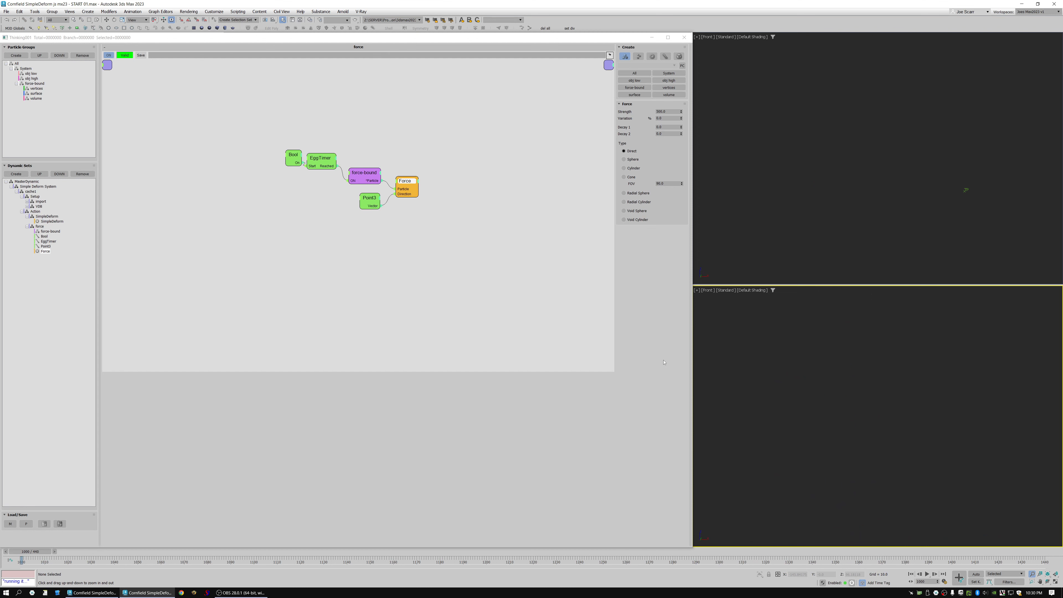
Advance one frame to inspect the particles at the base of the stalk, and return to the first frame
key("period")
scroll(831, 459, "up", 9)
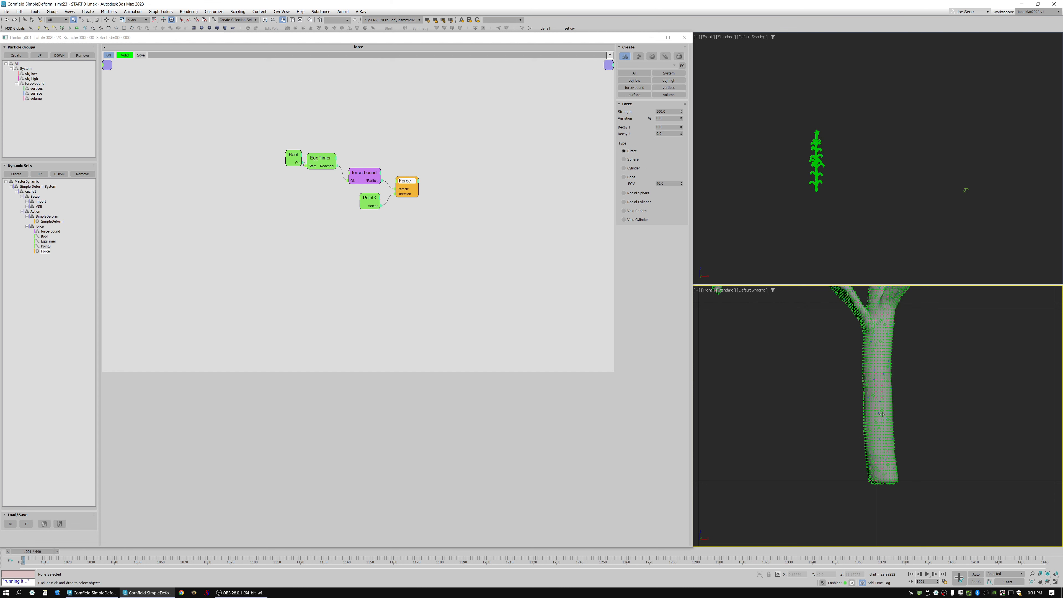
scroll(833, 471, "down", 8)
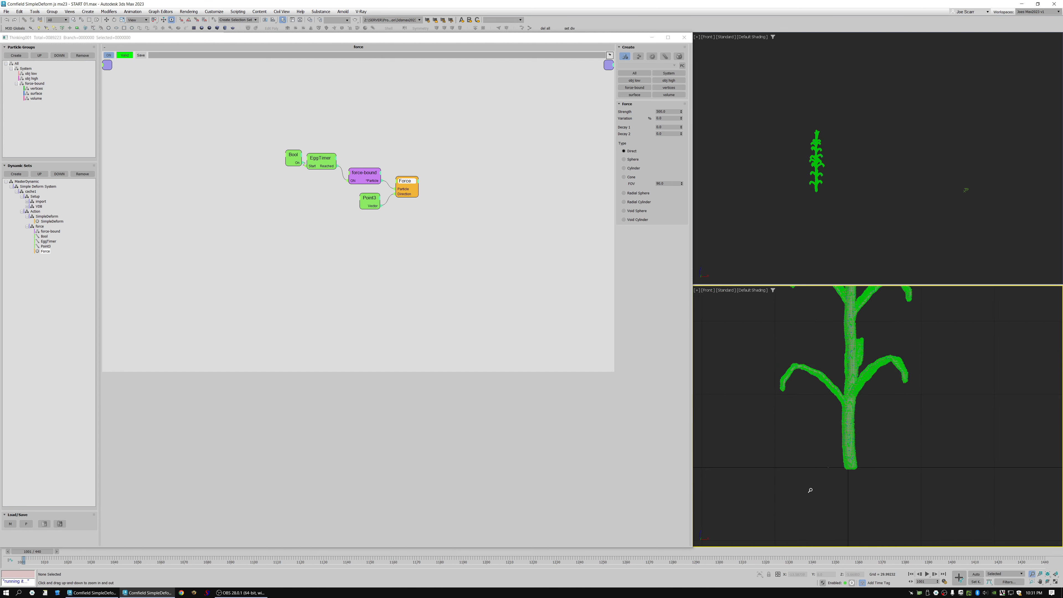
scroll(828, 420, "up", 4)
key("Home")
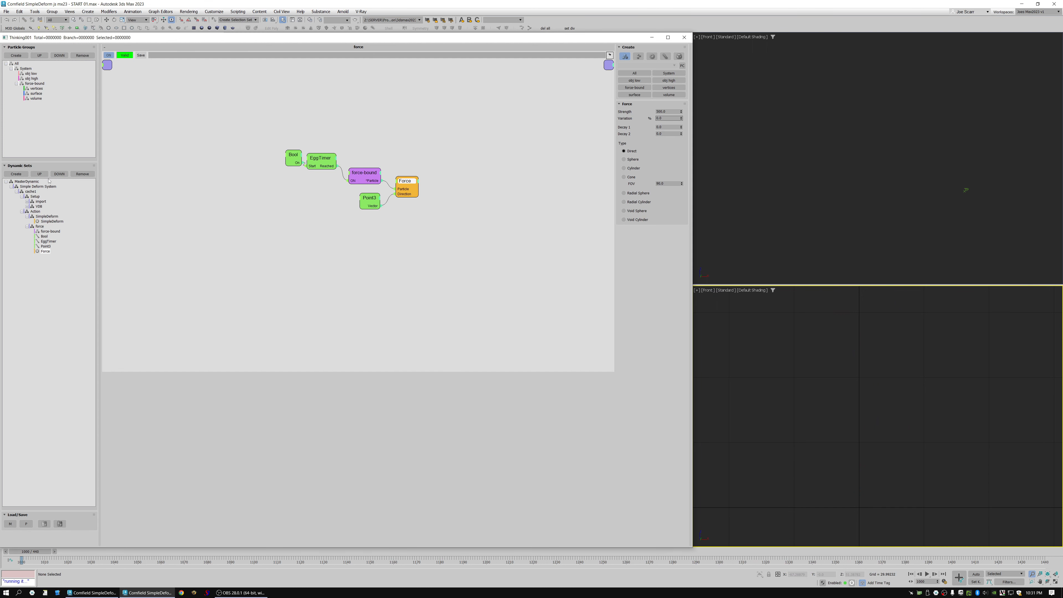
Create a new dynamic set under Action and name it lock
left_click(35, 211)
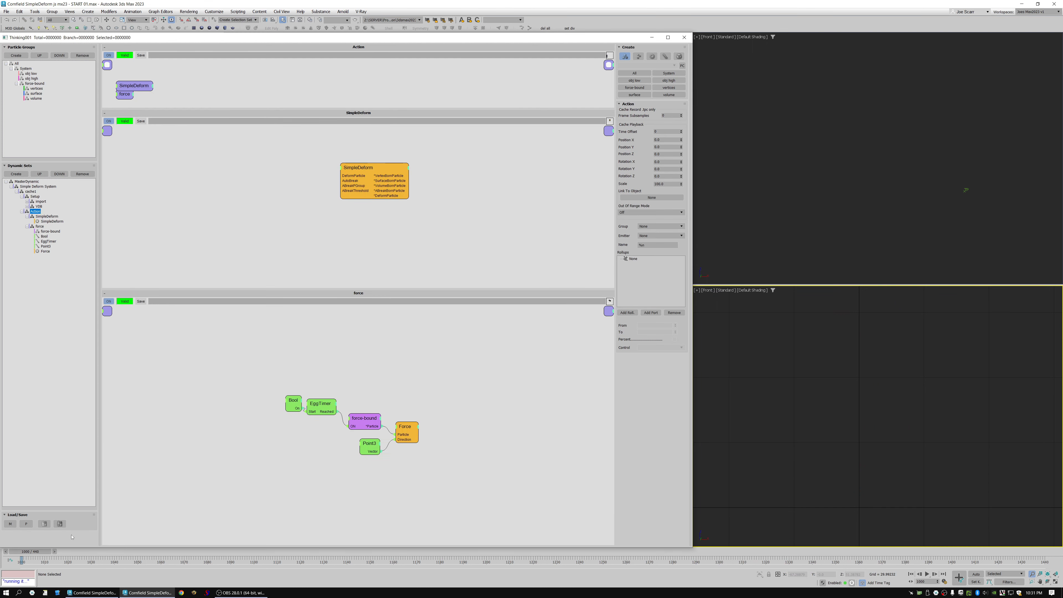
left_click(16, 174)
left_click(27, 226)
left_click(45, 231)
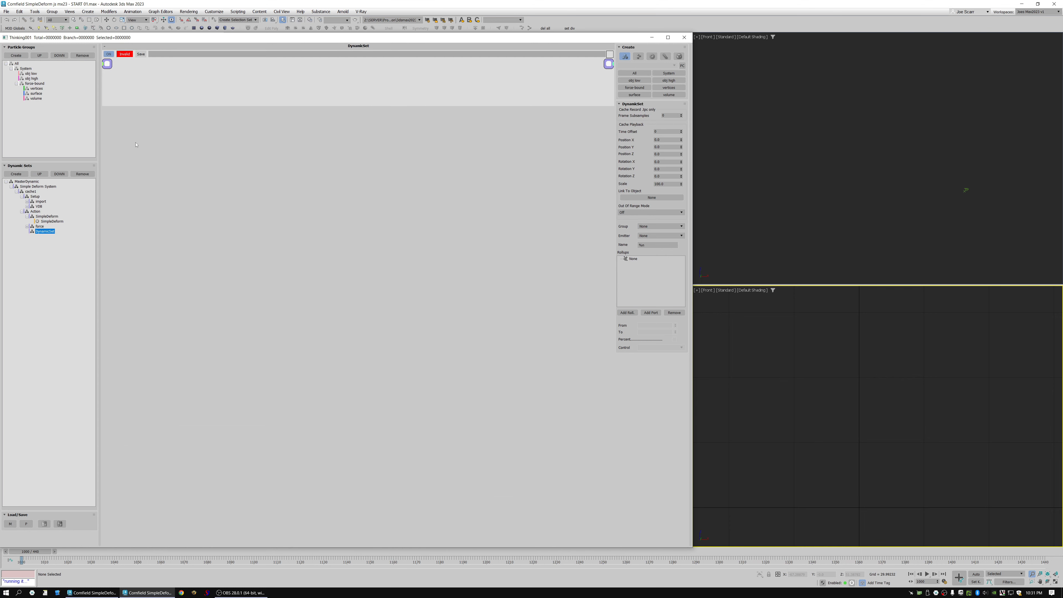
left_click(45, 232)
type("lock")
key("Return")
Add a vertices group node to the lock set, enlarge its canvas, and change the node's group to force-bound
right_click(163, 79)
mouse_move(197, 82)
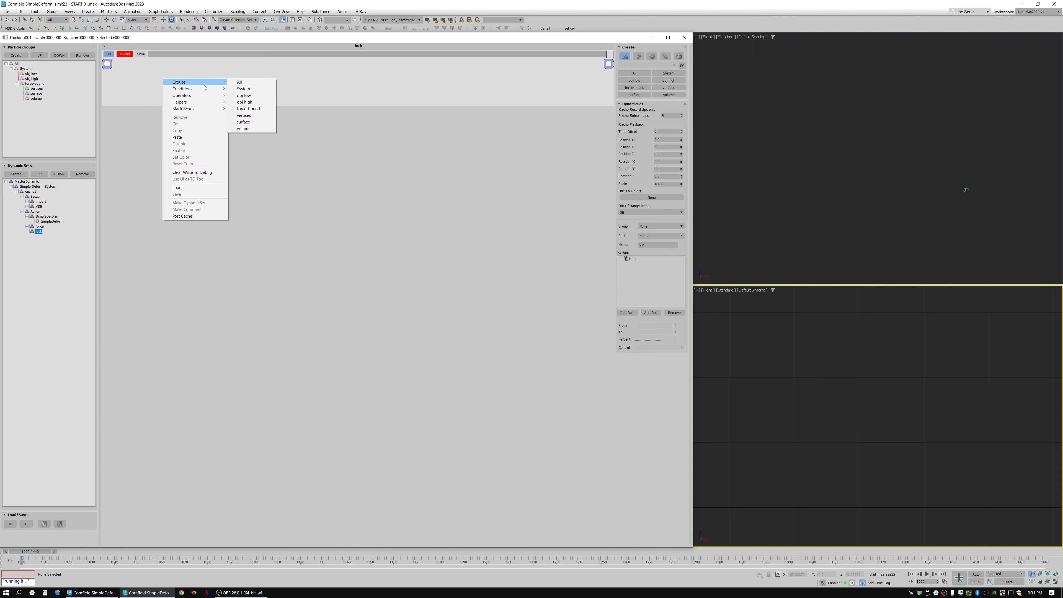
left_click(247, 115)
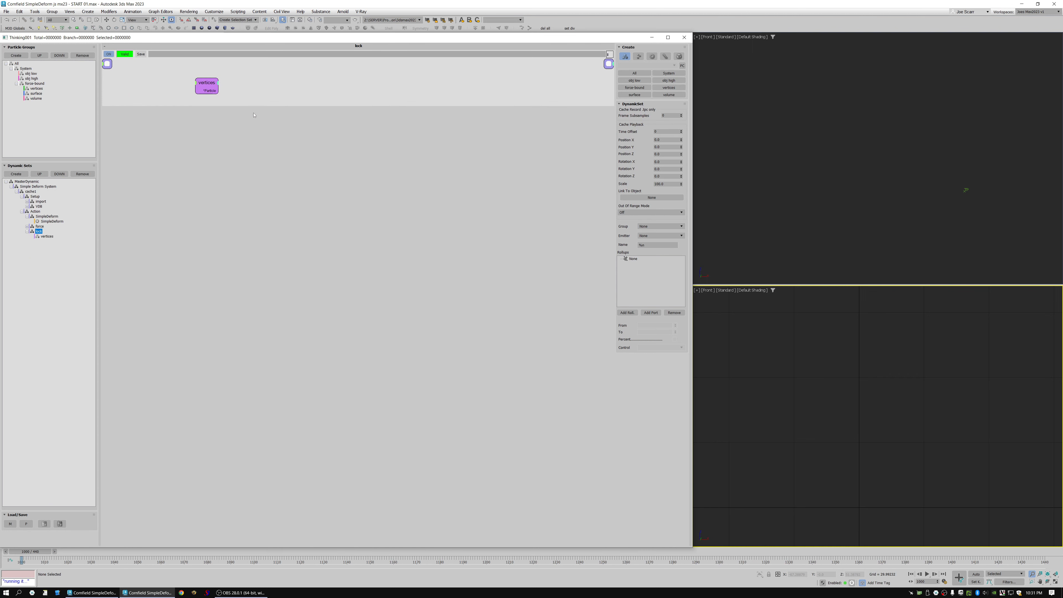
left_click_drag(249, 106, 248, 166)
left_click_drag(209, 117, 224, 99)
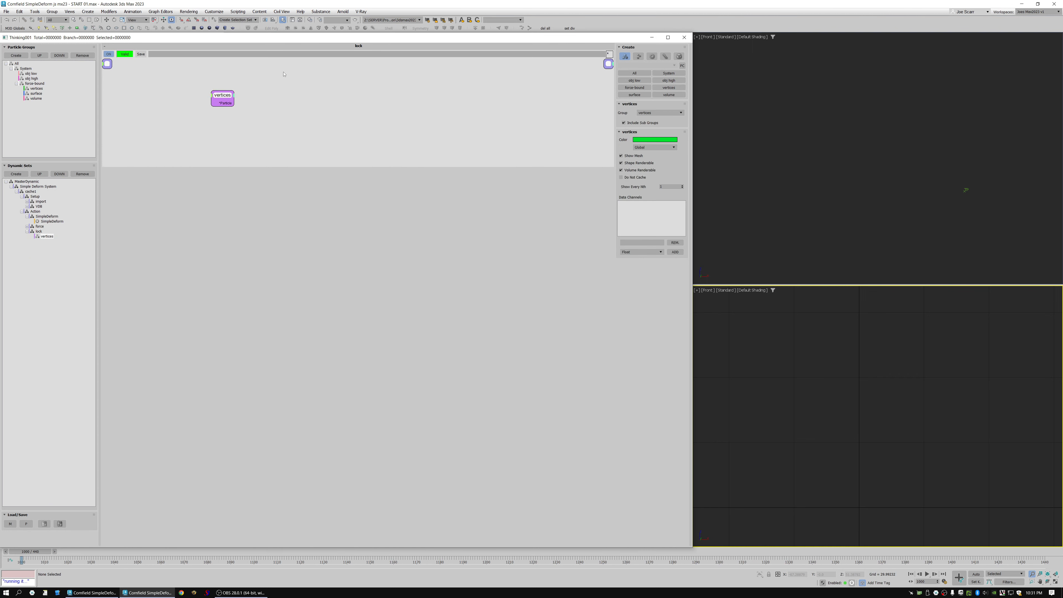
left_click(660, 112)
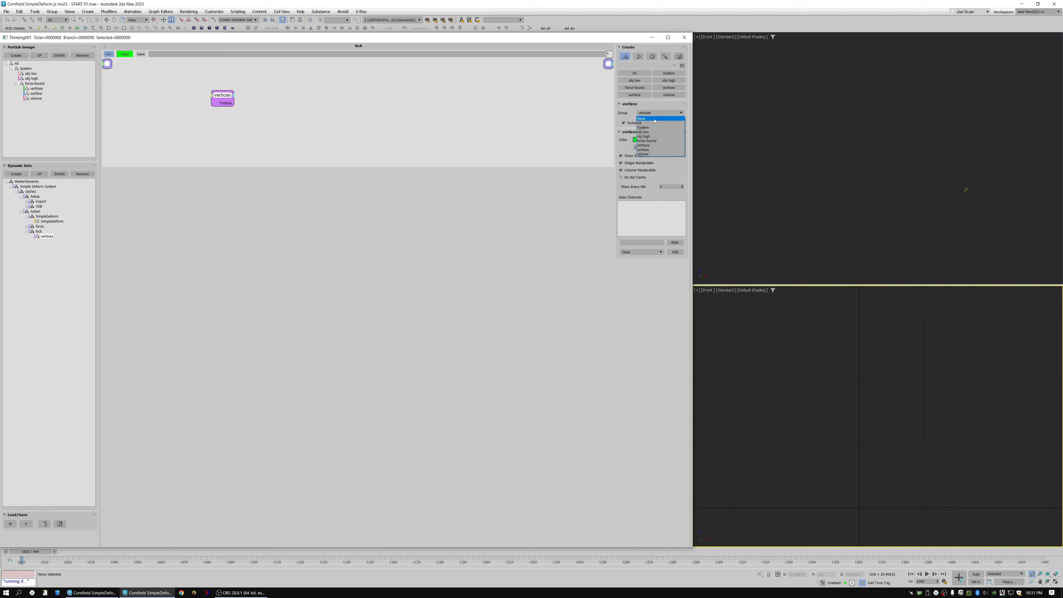
left_click(653, 140)
Add a Point3 helper, wire the force-bound group's output to its Vector input, and advance the simulation one frame
right_click(261, 96)
mouse_move(292, 119)
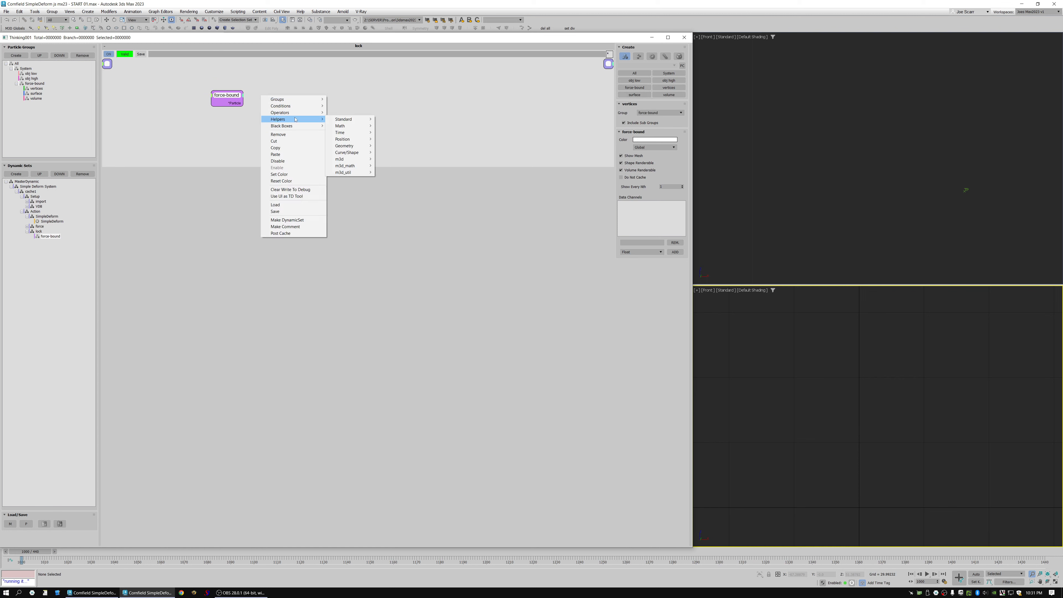
mouse_move(347, 127)
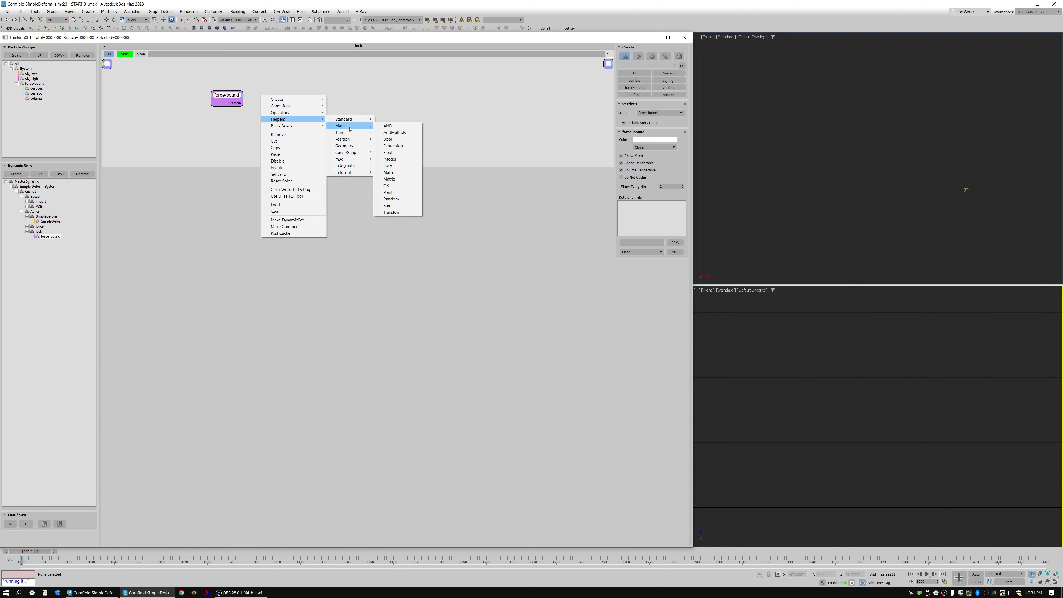
left_click(389, 193)
left_click_drag(307, 100, 225, 97)
key("period")
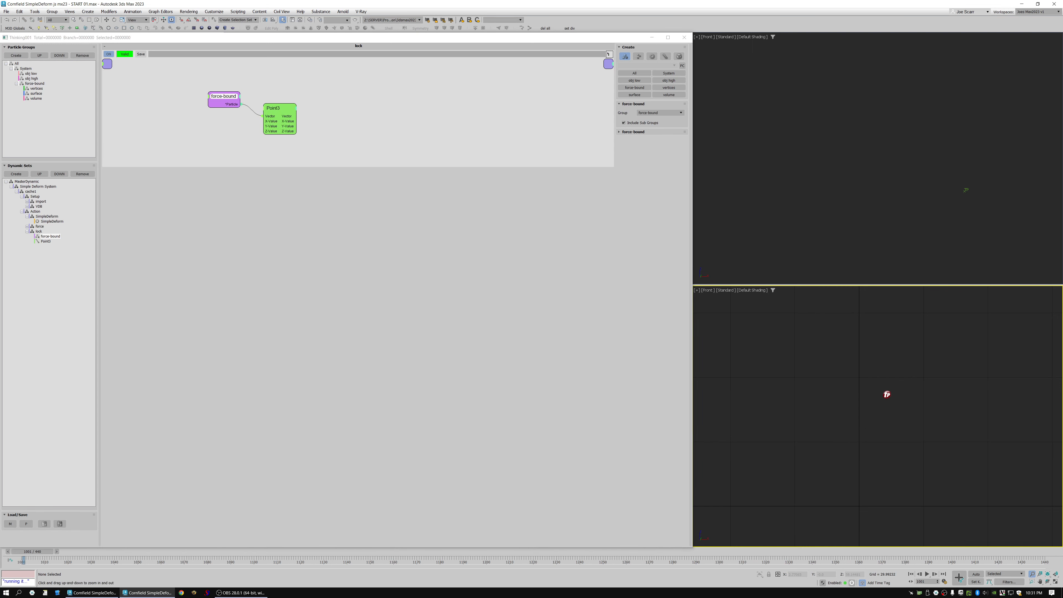
Add a Threshold condition beside the Point3 helper and wire Point3's Z Value output to its Value input
scroll(863, 511, "up", 5)
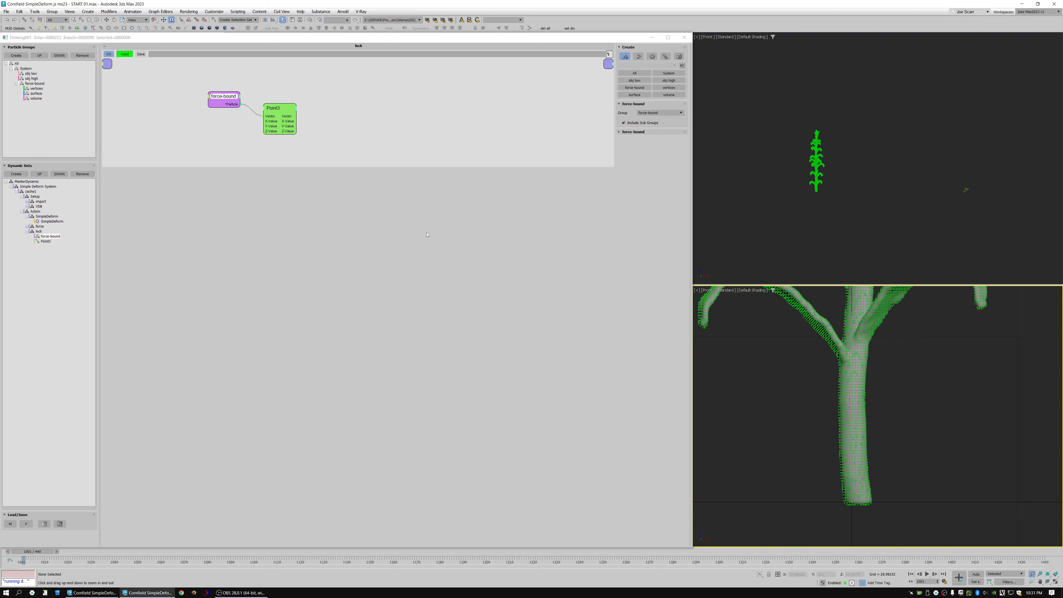
left_click_drag(226, 106, 223, 104)
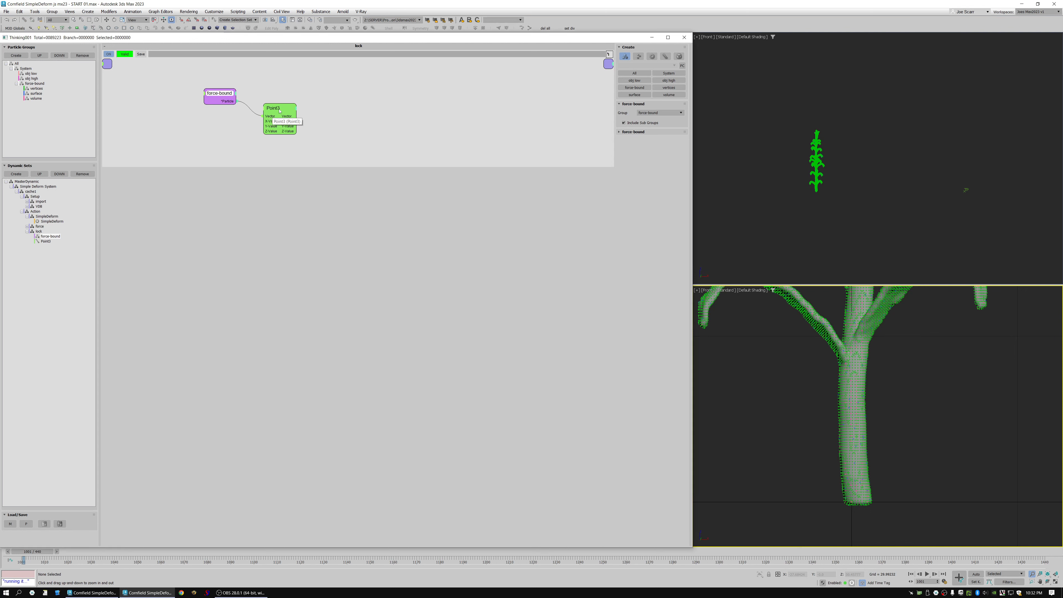
left_click_drag(279, 110, 271, 109)
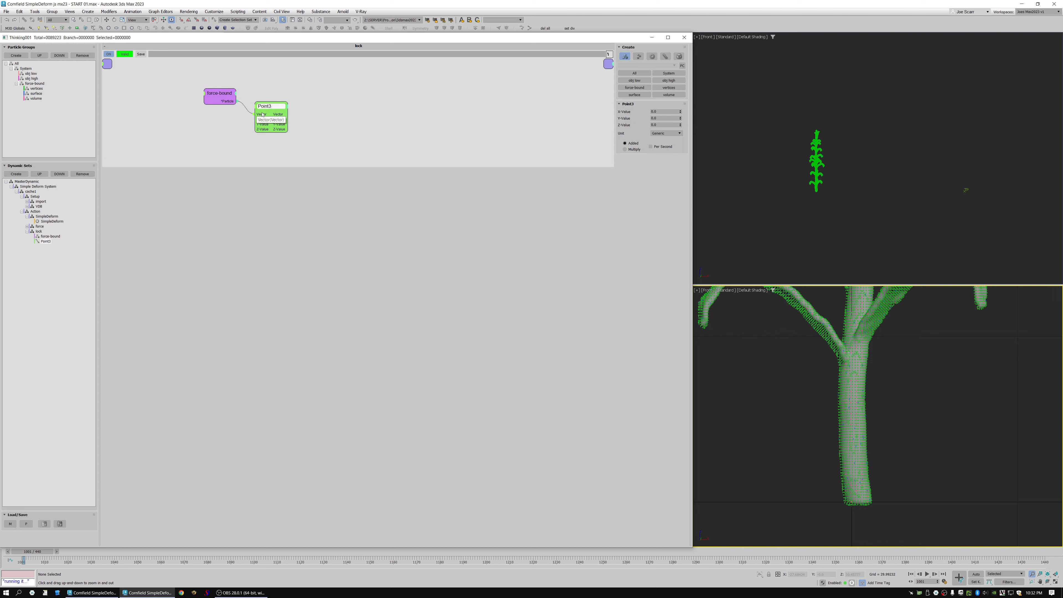
left_click_drag(263, 114, 260, 117)
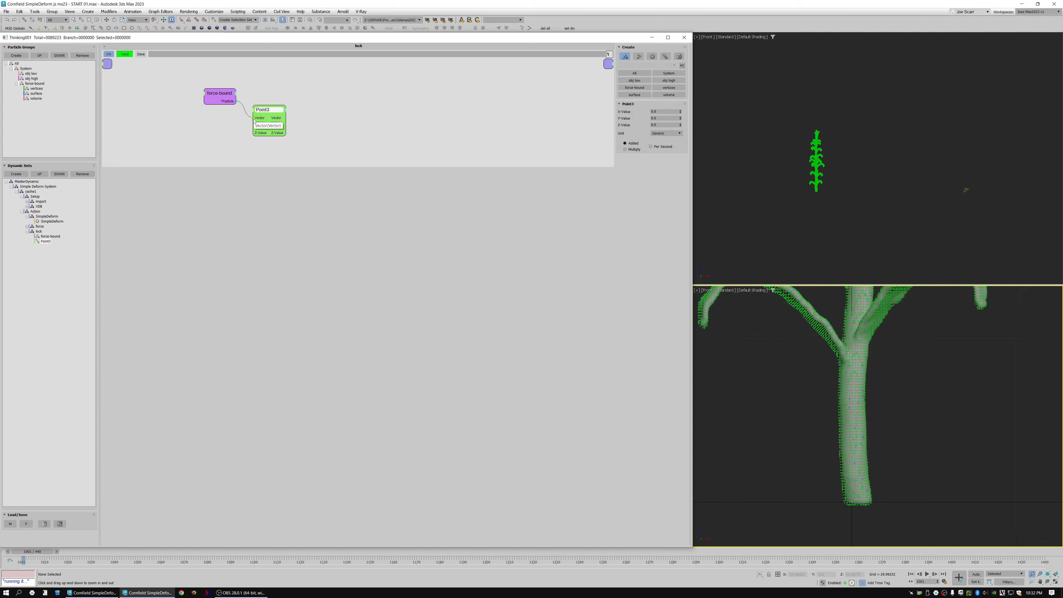
right_click(288, 105)
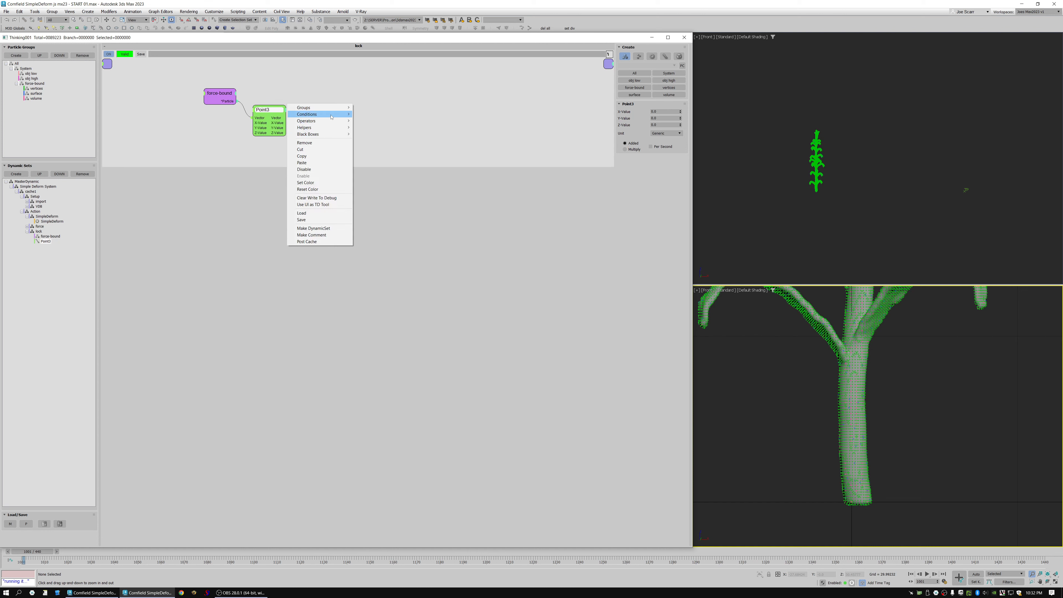
mouse_move(330, 116)
left_click(415, 164)
left_click_drag(286, 133, 315, 127)
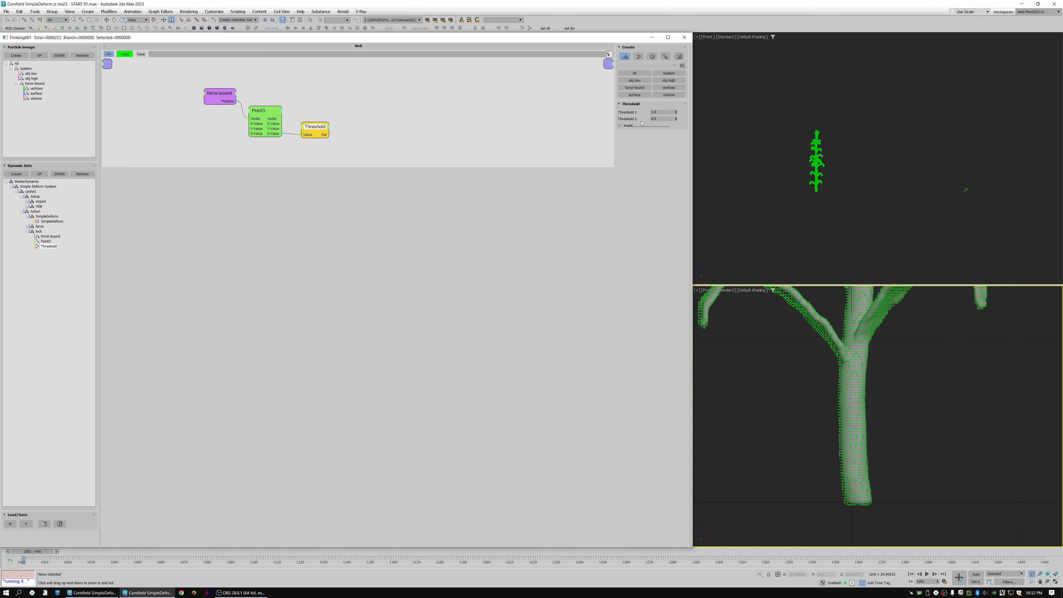
Enable Inside on the Threshold condition and set its range from -10 to 10
left_click(623, 127)
double_click(651, 113)
type("-10")
key("Tab")
type("10")
key("Return")
Add a Friction operator, wiring the force-bound particles to its Particle input and the Threshold output to its On input
right_click(330, 89)
mouse_move(360, 104)
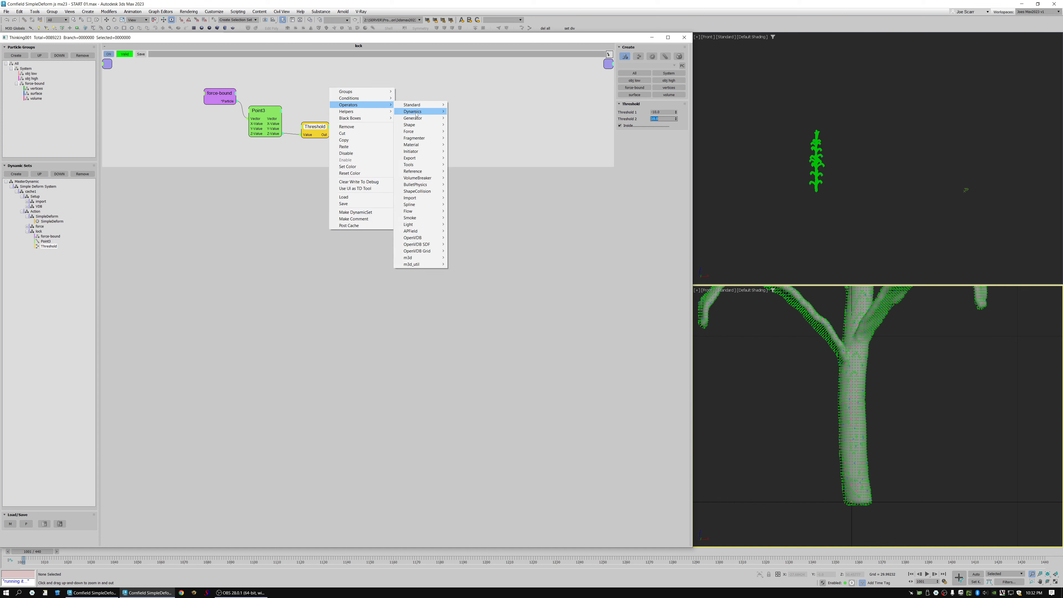
mouse_move(419, 111)
left_click(465, 132)
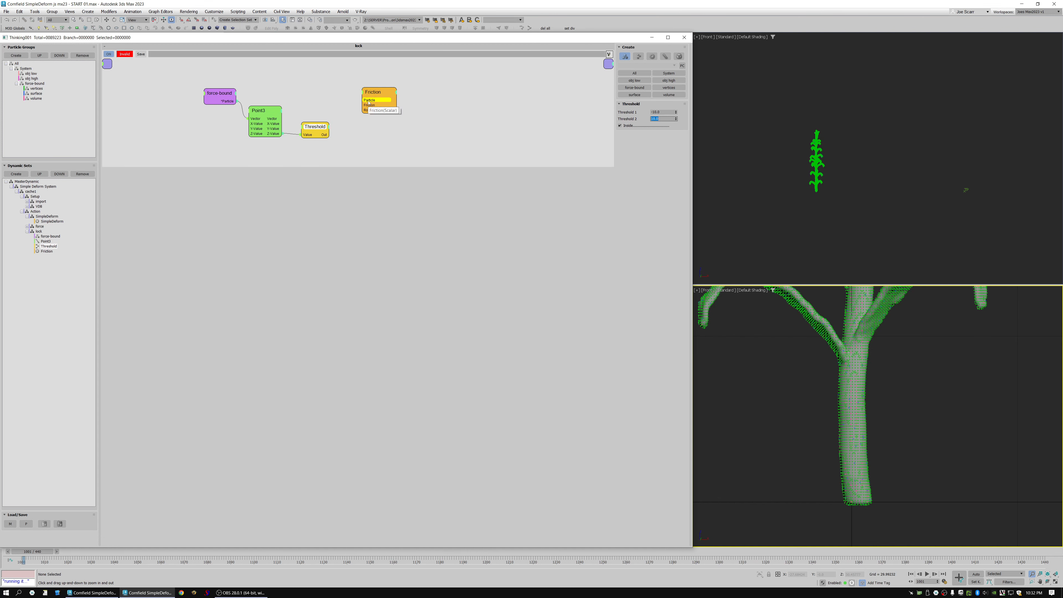
mouse_move(373, 95)
left_mouse_down()
mouse_move(397, 100)
mouse_move(229, 102)
mouse_move(260, 120)
mouse_move(304, 121)
mouse_move(389, 99)
left_mouse_up()
double_click(261, 120)
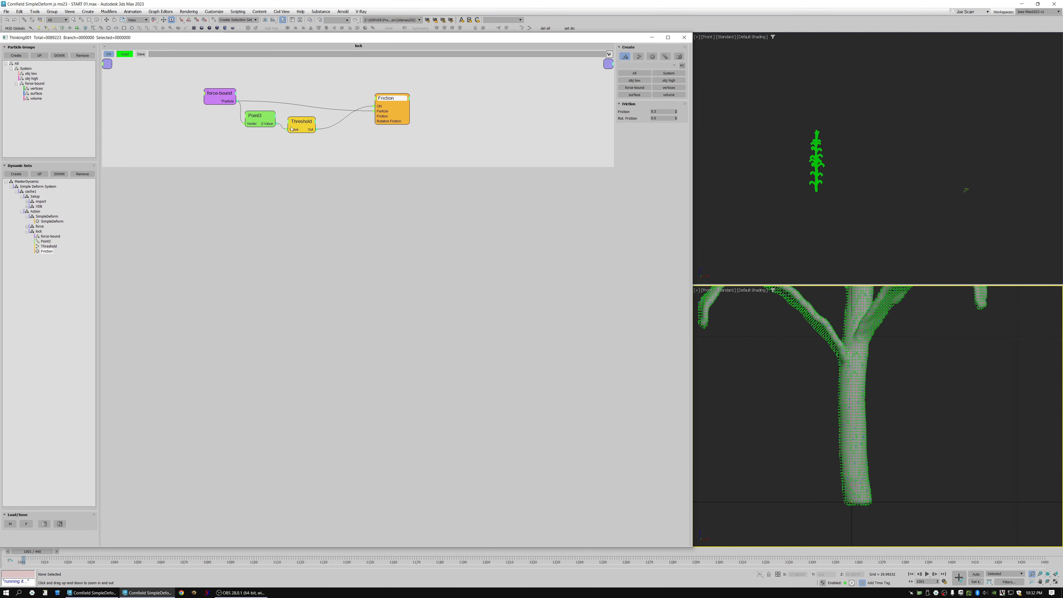
Set the Friction operator's friction to 1000 and play the simulation to check the base of the stalk
mouse_move(290, 127)
left_mouse_down()
mouse_move(260, 122)
mouse_move(298, 127)
left_mouse_up()
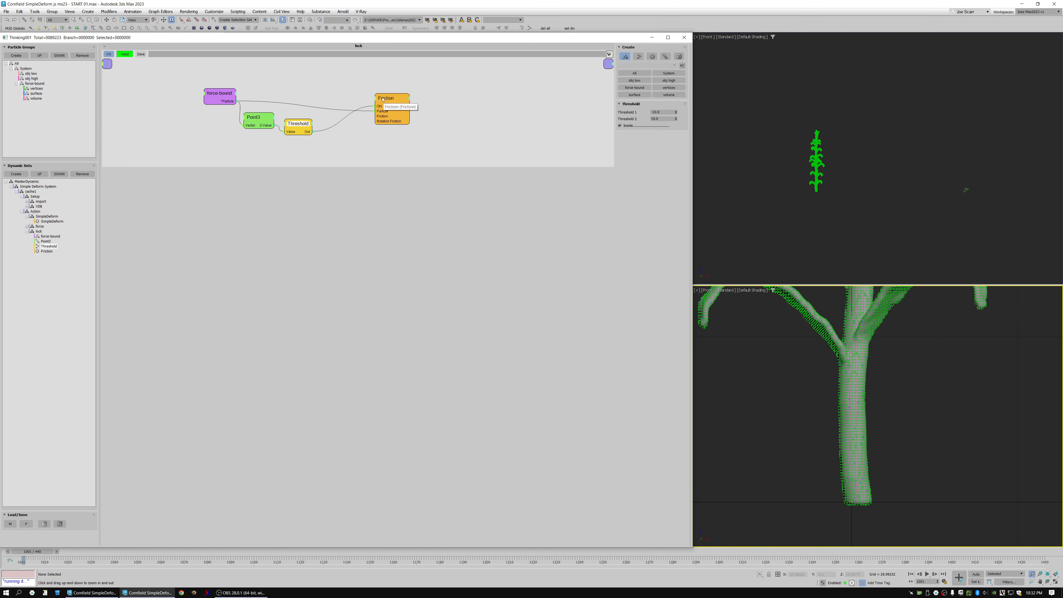
left_click_drag(388, 100, 379, 99)
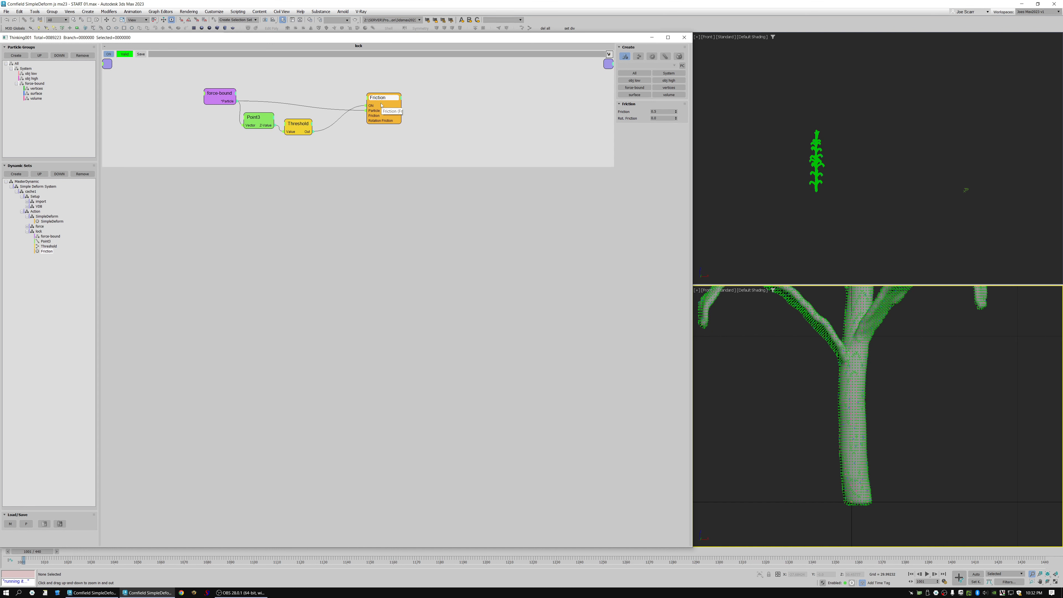
left_click(666, 112)
type("00")
key("Return")
left_click_drag(814, 404, 807, 371)
key("/")
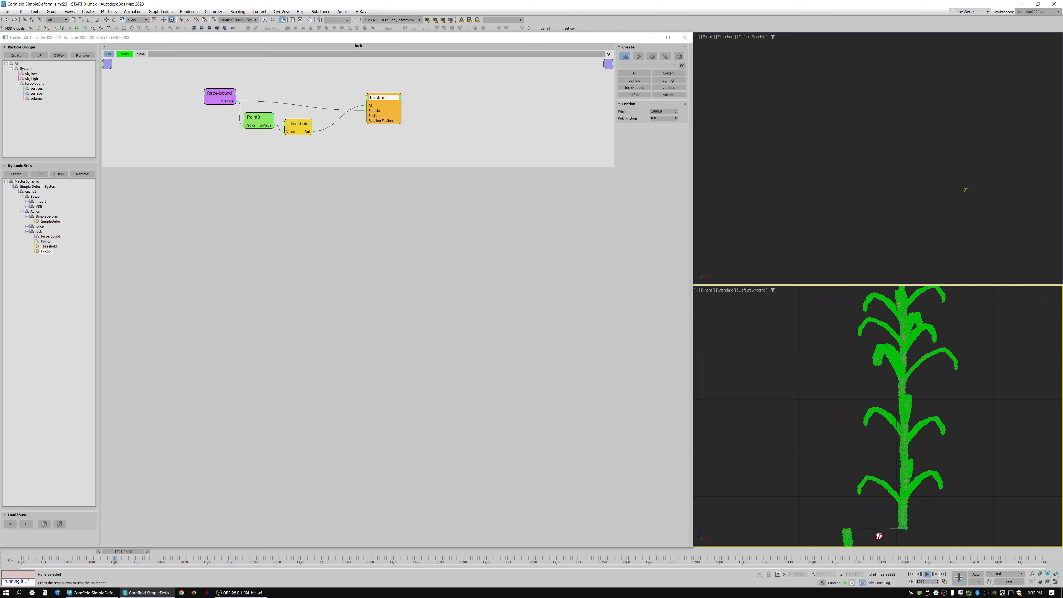
Play the cornstalk simulation from the first frame and rewind it
key("Home")
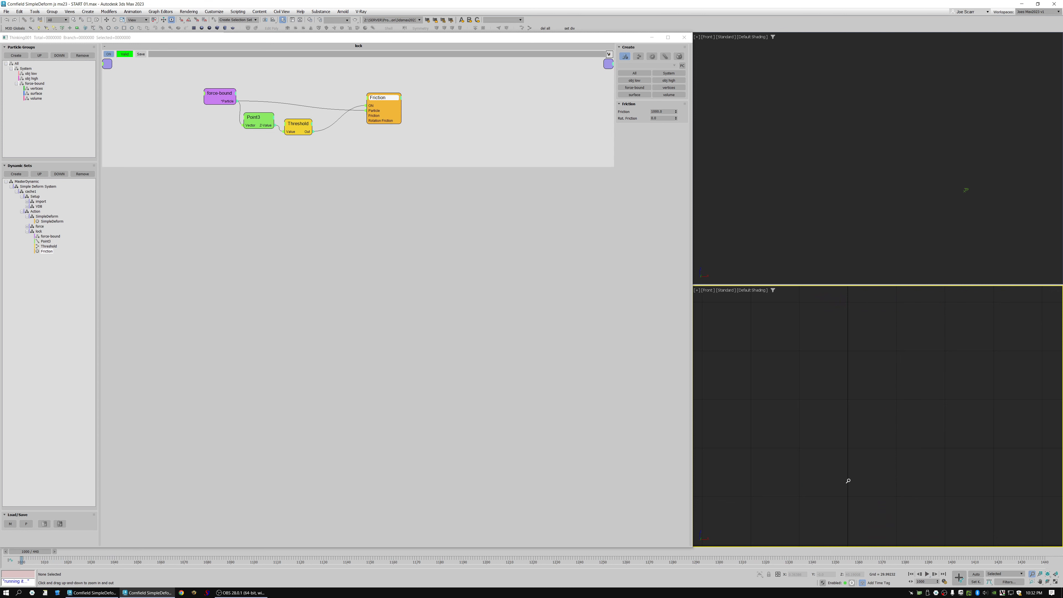
scroll(847, 431, "down", 1)
key("slash")
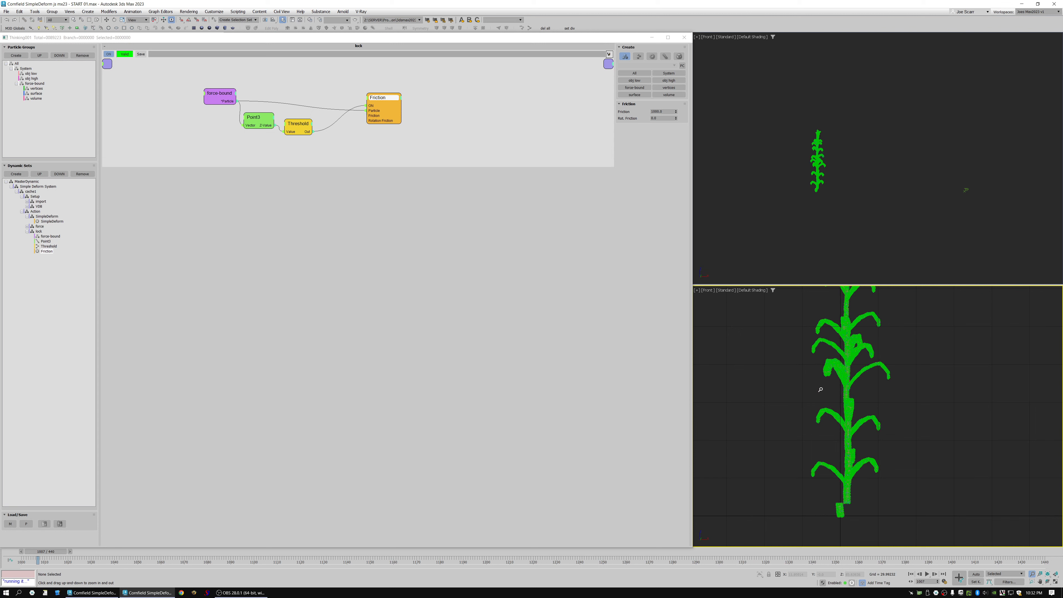
key("Home")
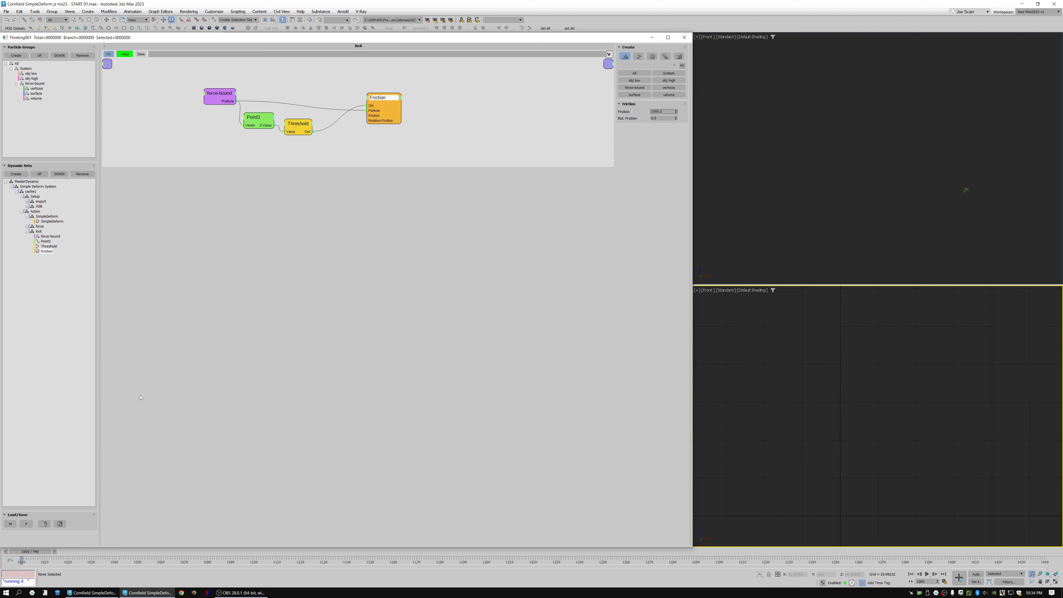
Collapse the lock and SimpleDeform dynamic sets and open the force set's graph
left_click(27, 231)
left_click(38, 231)
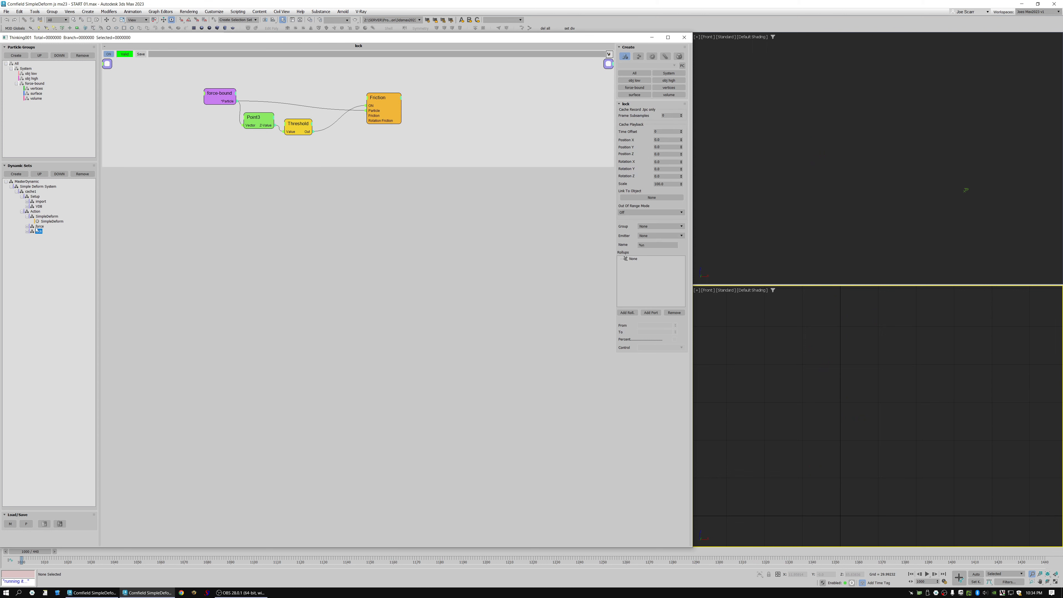
left_click(26, 216)
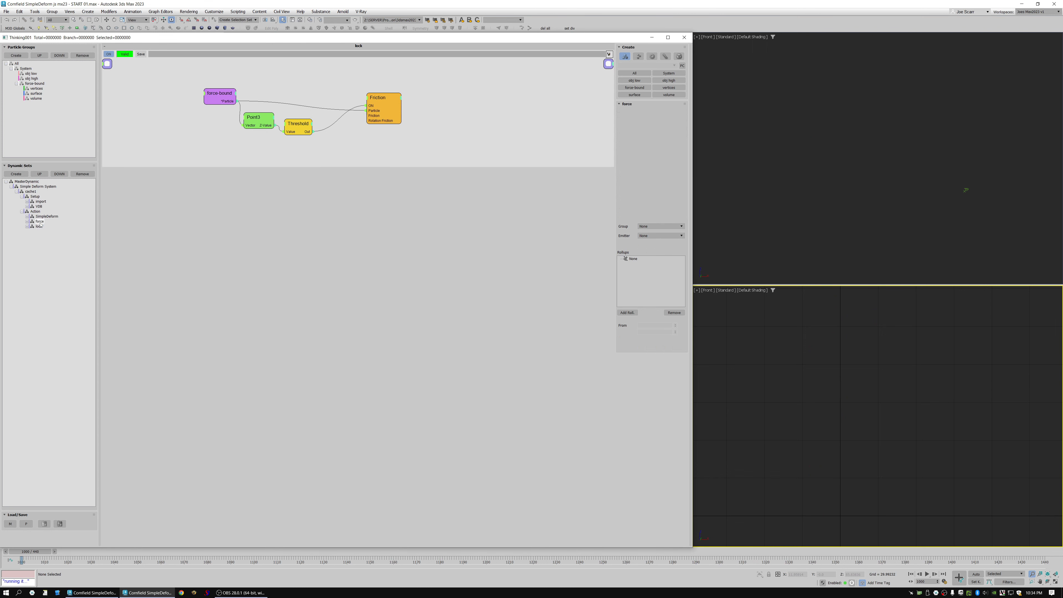
left_click(39, 221)
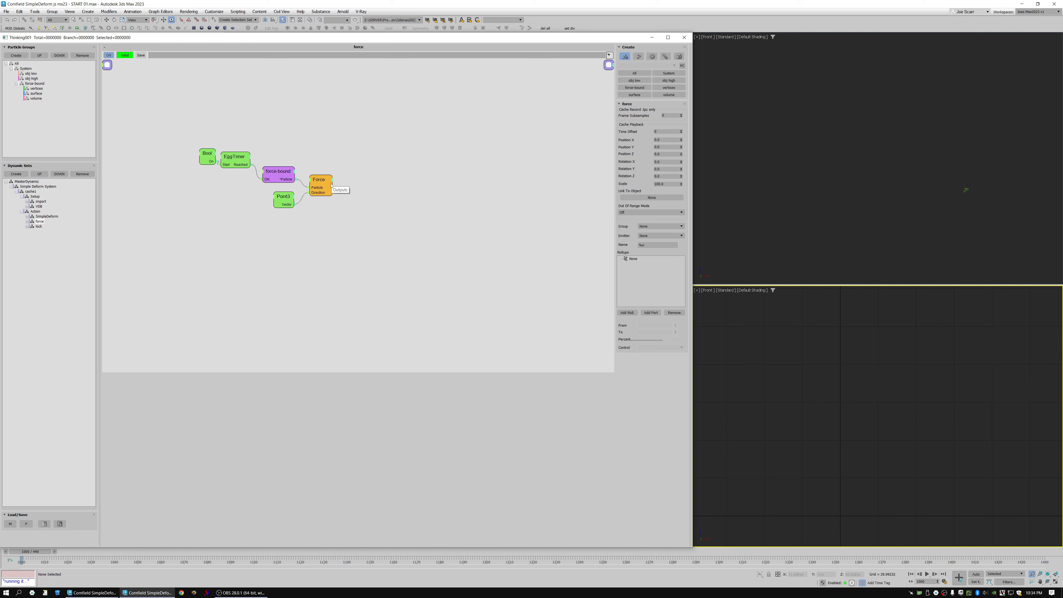
Spread the force graph's nodes apart to leave room between the force-bound group and the Force operator, with the whole plant in view
left_click_drag(330, 189, 396, 182)
left_click_drag(281, 175, 278, 164)
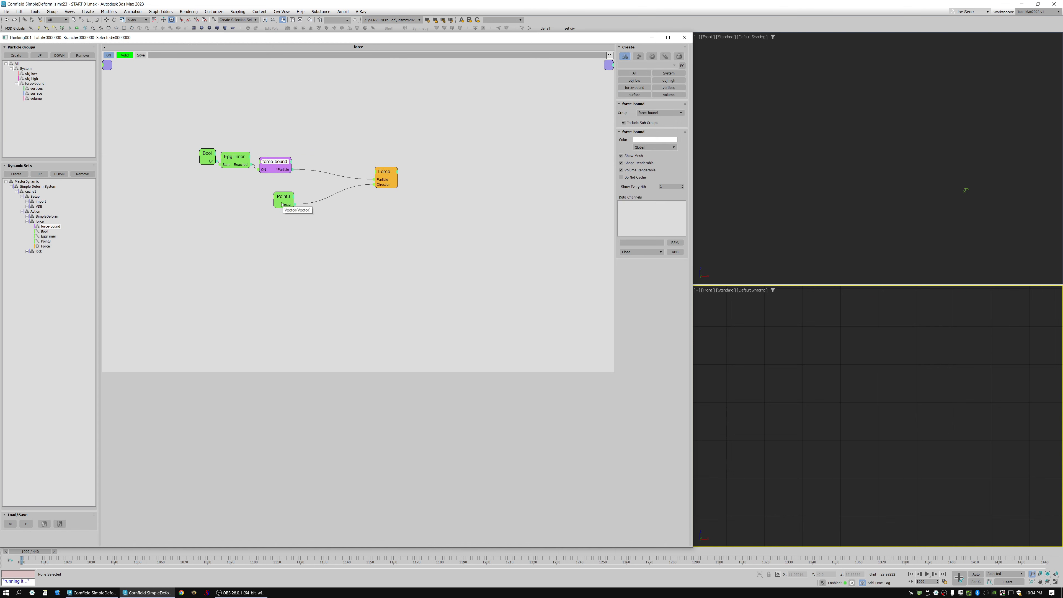
left_click_drag(285, 200, 279, 210)
left_click(389, 174)
left_click_drag(388, 174, 441, 177)
left_click_drag(841, 385, 839, 465)
left_click_drag(855, 409, 857, 346)
right_click(856, 348)
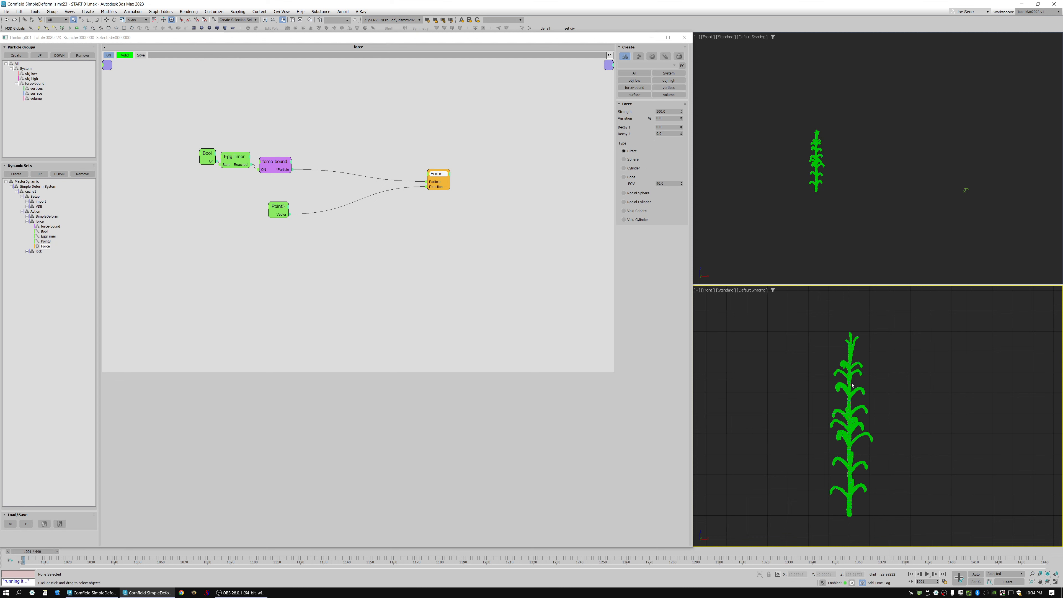
left_click_drag(176, 130, 254, 153)
left_click_drag(436, 180, 448, 184)
left_click_drag(278, 207, 264, 232)
Add a Point3 math helper beside the force-bound group and wire the particle output into its vector input
right_click(265, 175)
mouse_move(297, 197)
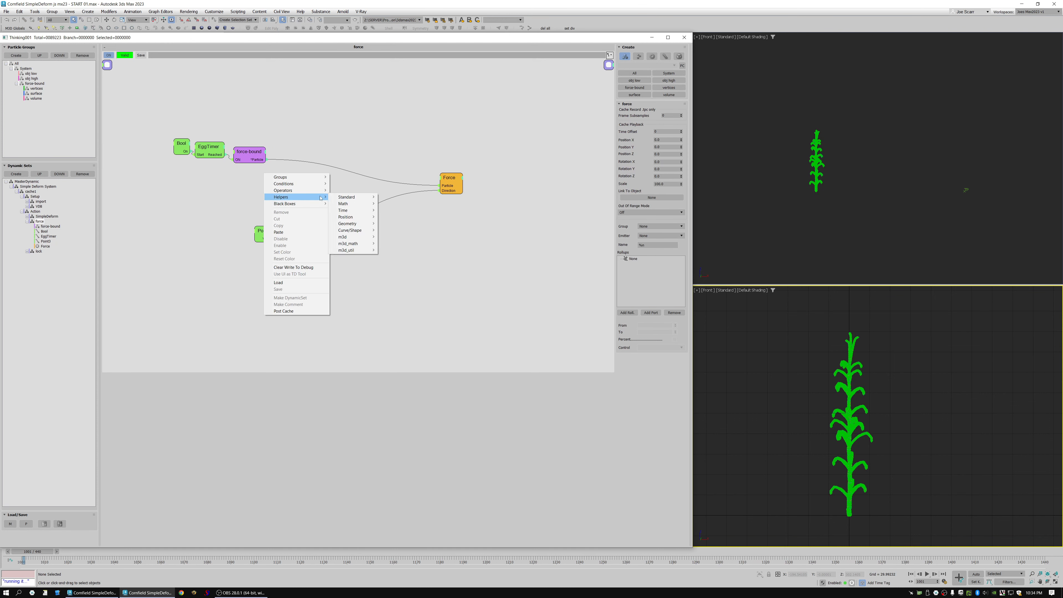
mouse_move(370, 217)
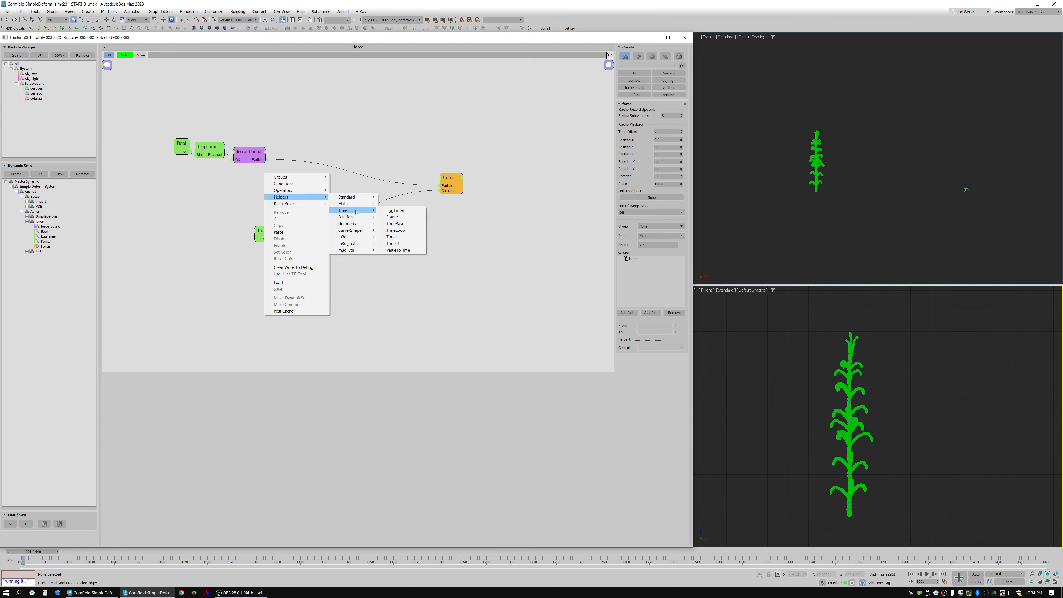
left_click(318, 166)
right_click(260, 170)
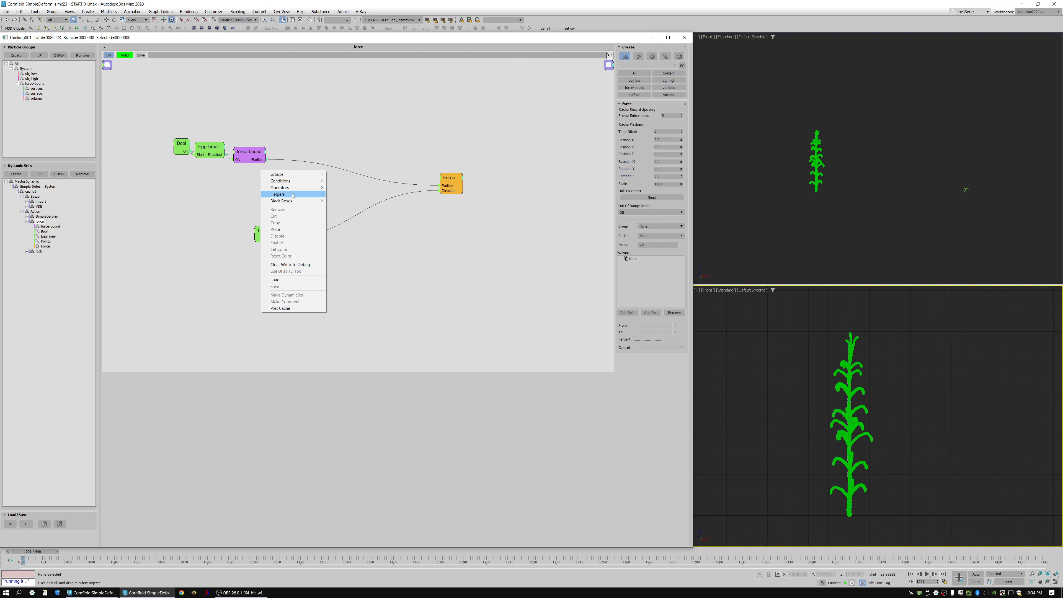
mouse_move(297, 194)
mouse_move(352, 201)
left_click(389, 267)
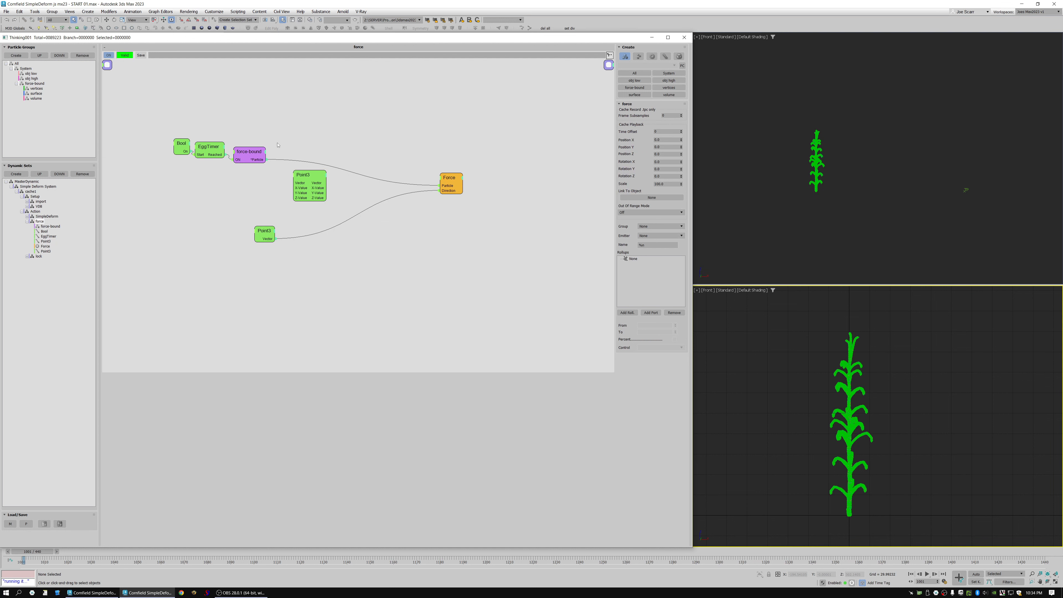
left_click_drag(264, 159, 298, 184)
left_click_drag(310, 175, 298, 172)
Add a ValueToValue helper and wire the new Point3's Z-Value output into it
right_click(314, 169)
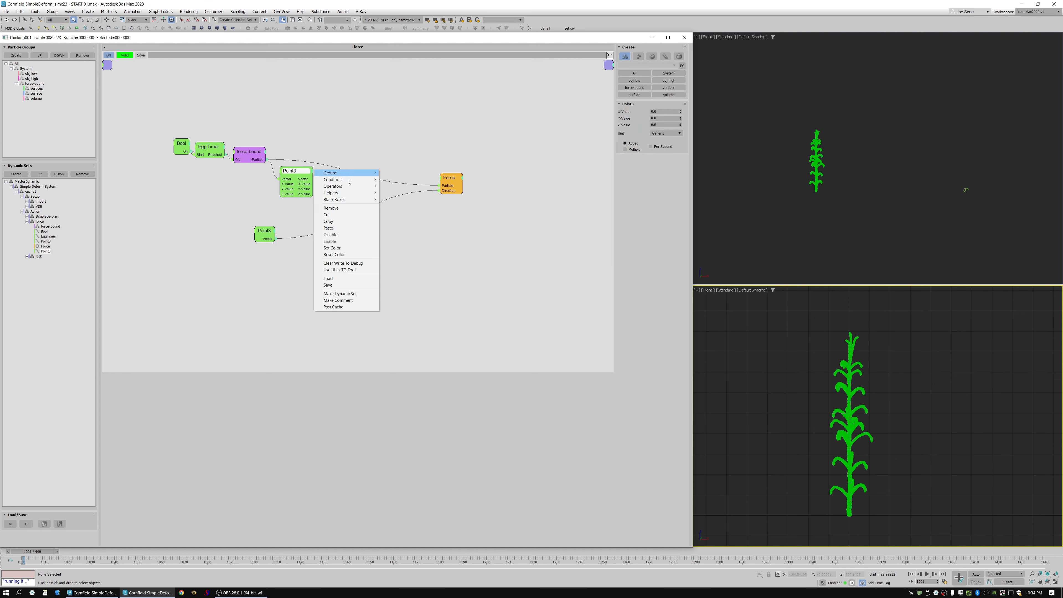
mouse_move(335, 193)
mouse_move(402, 194)
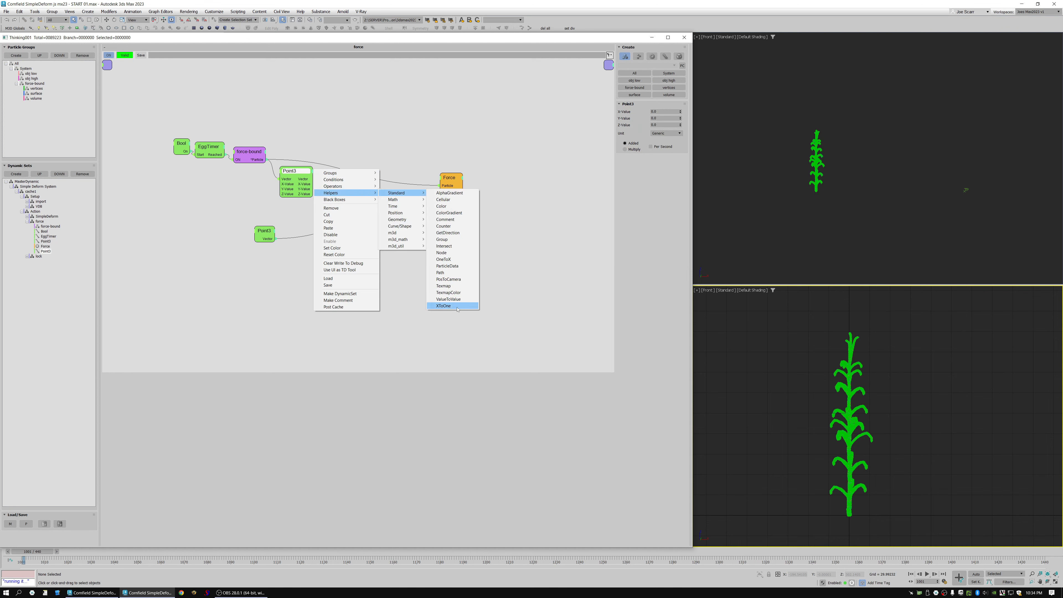
left_click(449, 299)
left_click_drag(354, 179, 335, 196)
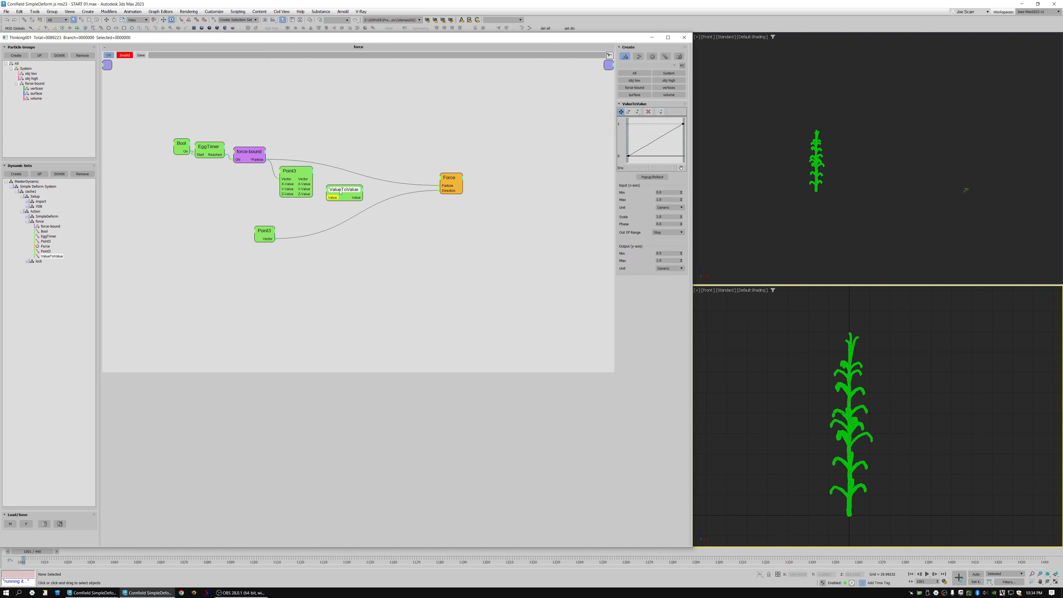
left_click_drag(461, 179, 521, 166)
mouse_move(311, 194)
left_mouse_down()
mouse_move(331, 201)
mouse_move(350, 191)
left_mouse_up()
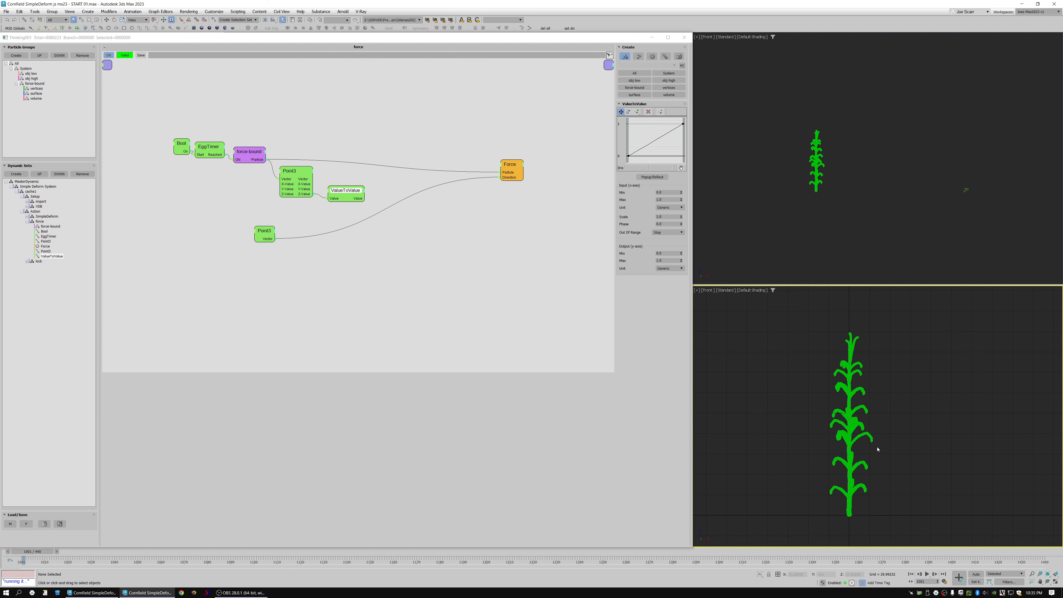
Set the ValueToValue input range to min 270 and max 100, and invert its curve to run from 1 down to 0
double_click(668, 191)
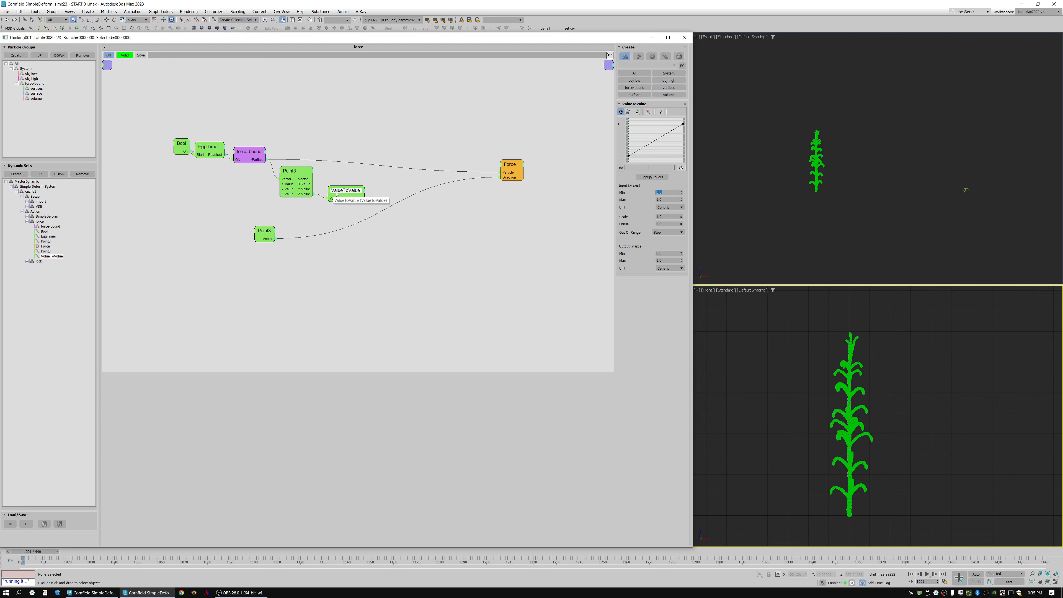
left_click_drag(348, 192, 344, 192)
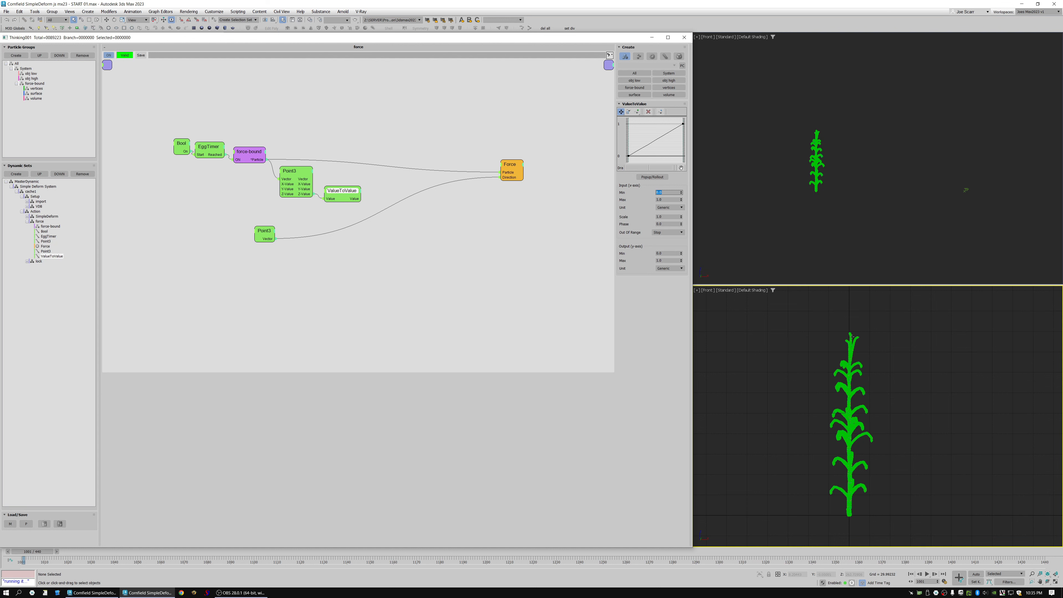
left_click(671, 193)
type("270")
key("Tab")
type("100")
key("Return")
left_click_drag(628, 155, 629, 124)
left_click_drag(682, 124, 683, 155)
left_click(721, 304)
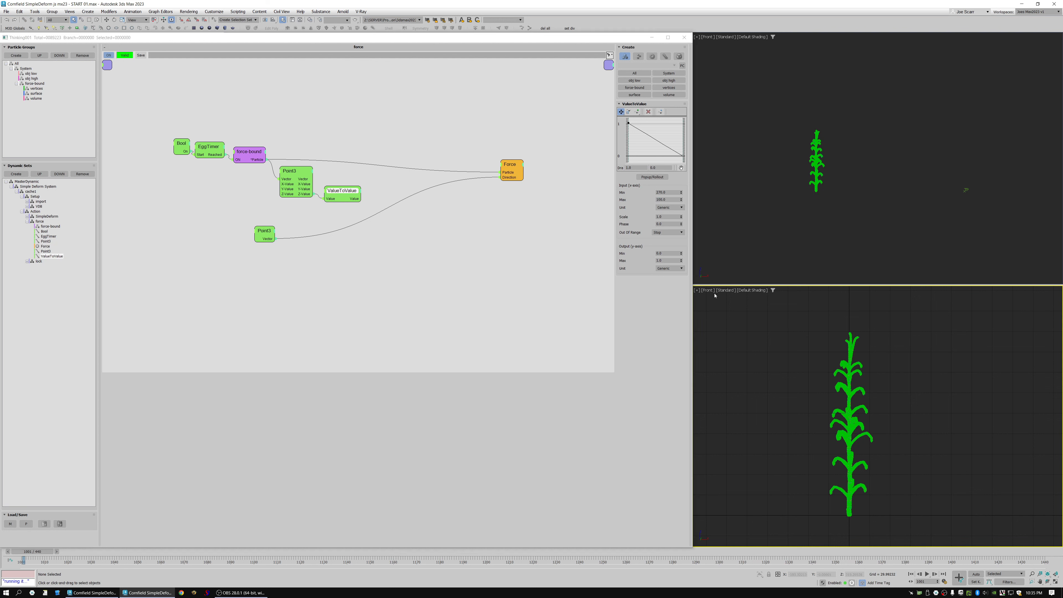
Add a Float math helper fed by the ValueToValue output, and wire its value into the Force operator's Strength input
left_click_drag(347, 191, 344, 192)
right_click(372, 181)
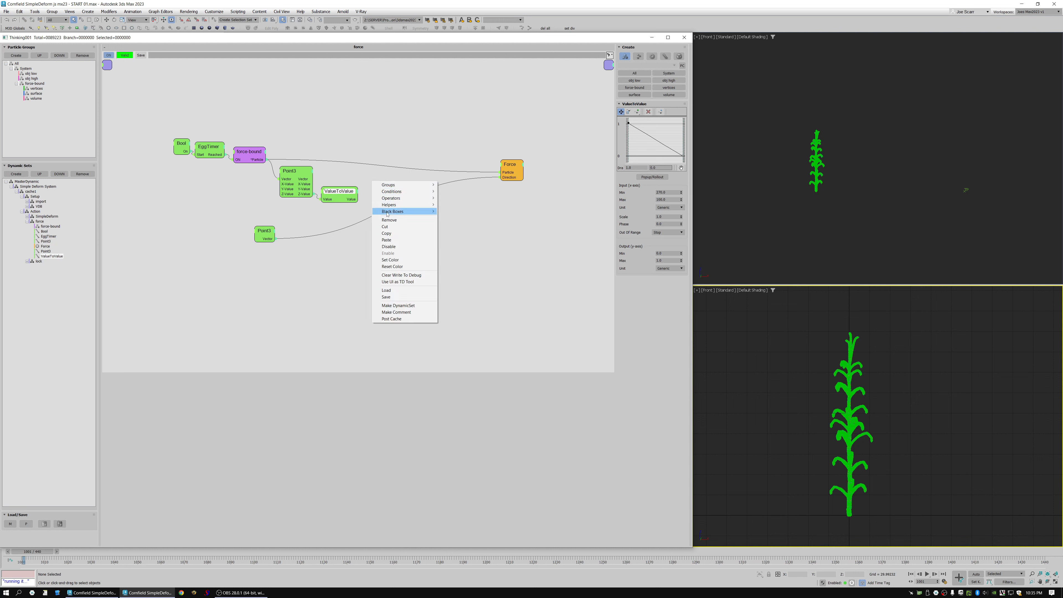
mouse_move(407, 206)
mouse_move(452, 211)
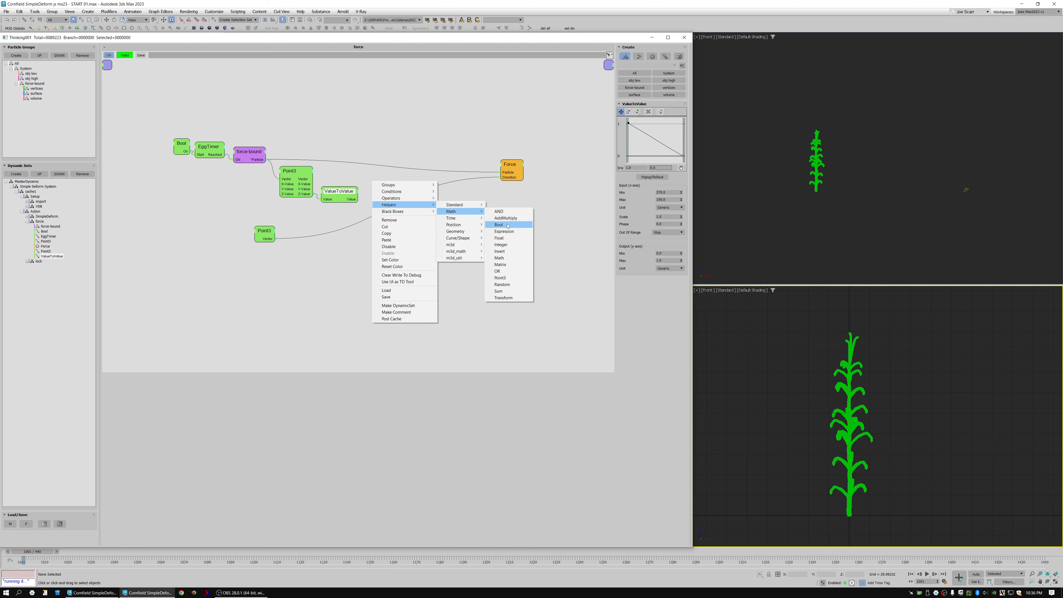
left_click(504, 238)
left_click_drag(355, 199, 403, 197)
left_click_drag(509, 165, 464, 155)
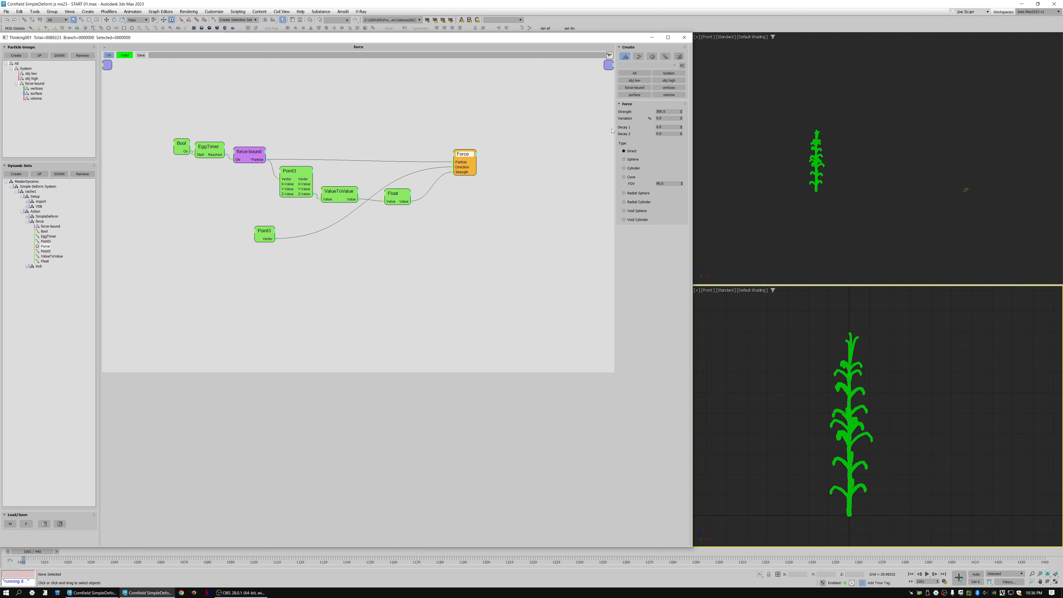
Set the Force operator's own strength to 0
left_click_drag(668, 112, 642, 113)
type("0")
left_click_drag(461, 155, 458, 152)
left_click_drag(398, 194, 404, 205)
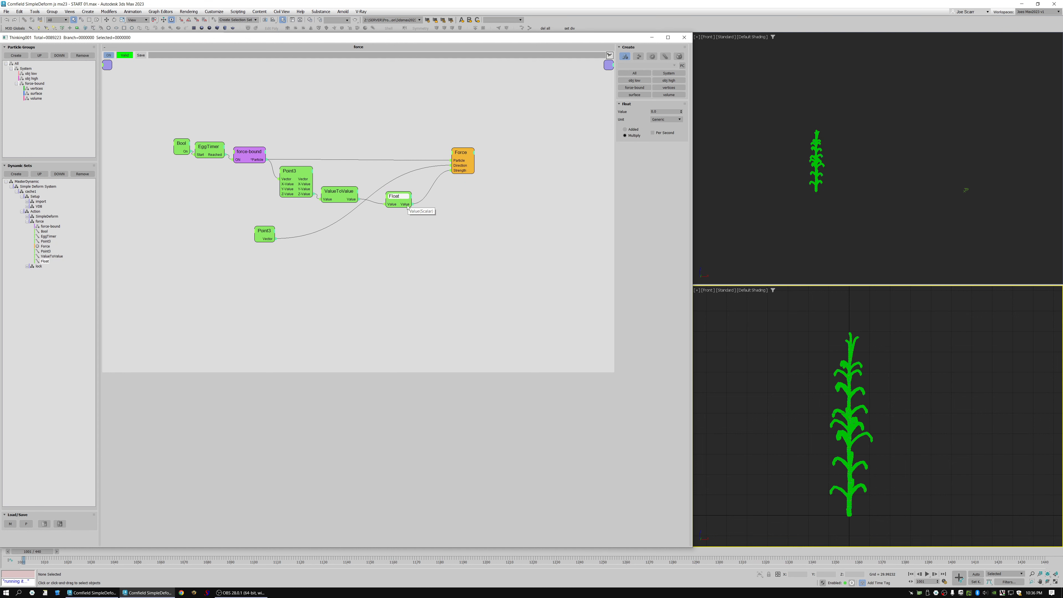
left_click(458, 170)
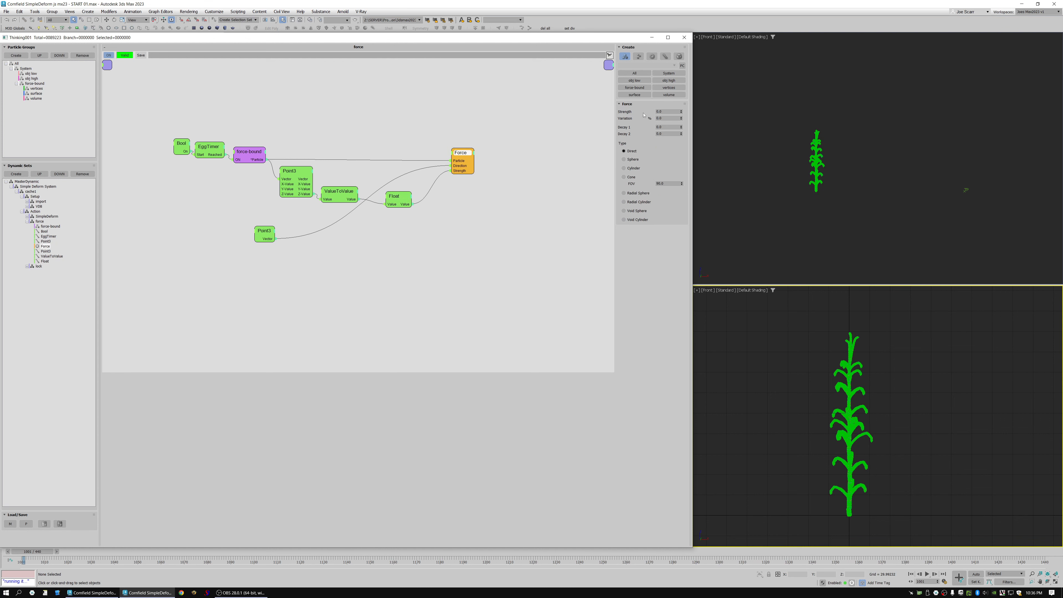
left_click_drag(666, 112, 640, 112)
Set the Float helper's value to 500, play the simulation to check the bend, and rewind it
left_click_drag(401, 200, 398, 199)
left_click_drag(665, 111, 622, 128)
type("500")
key("Tab")
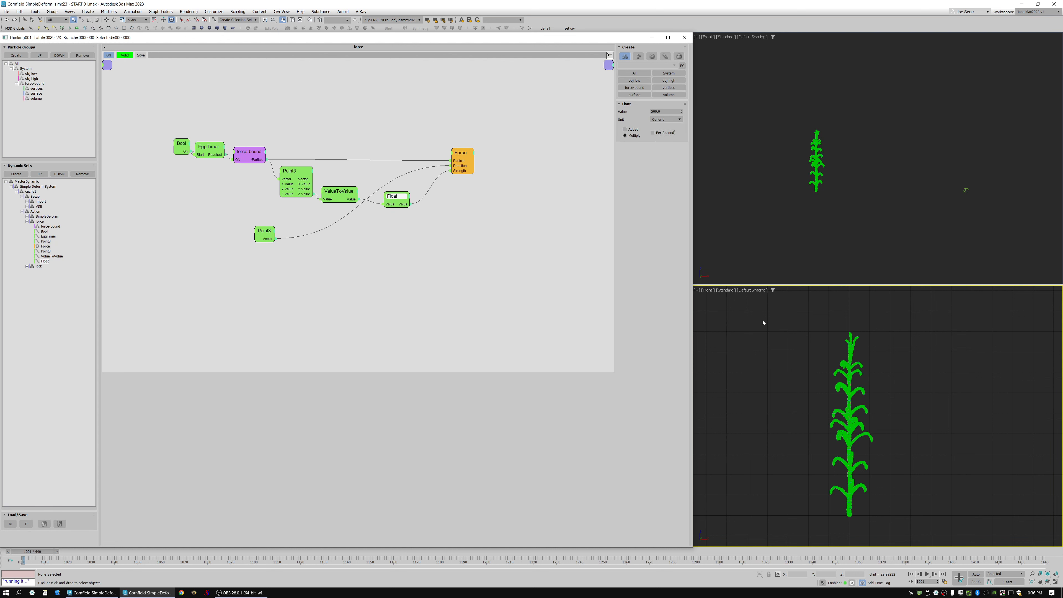
key("/")
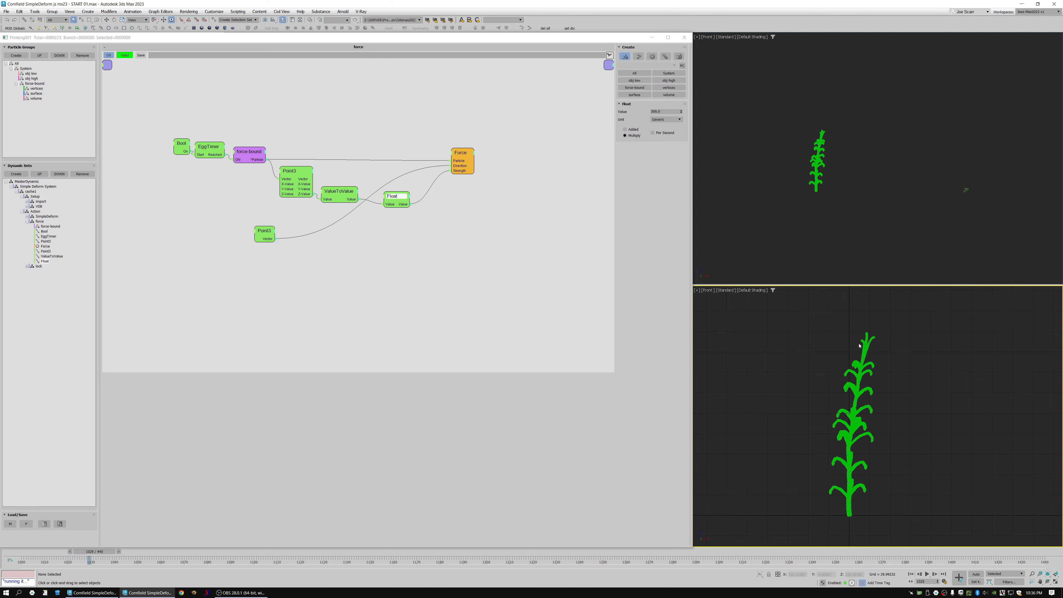
key("Home")
Tidy the force graph by moving the direction Point3 above the Float helper, bringing Force closer and hiding the height Point3's unused channels
middle_click_drag(378, 247, 390, 260)
left_click(276, 245)
left_click_drag(277, 245, 393, 212)
left_click_drag(471, 175, 436, 173)
left_click(317, 194)
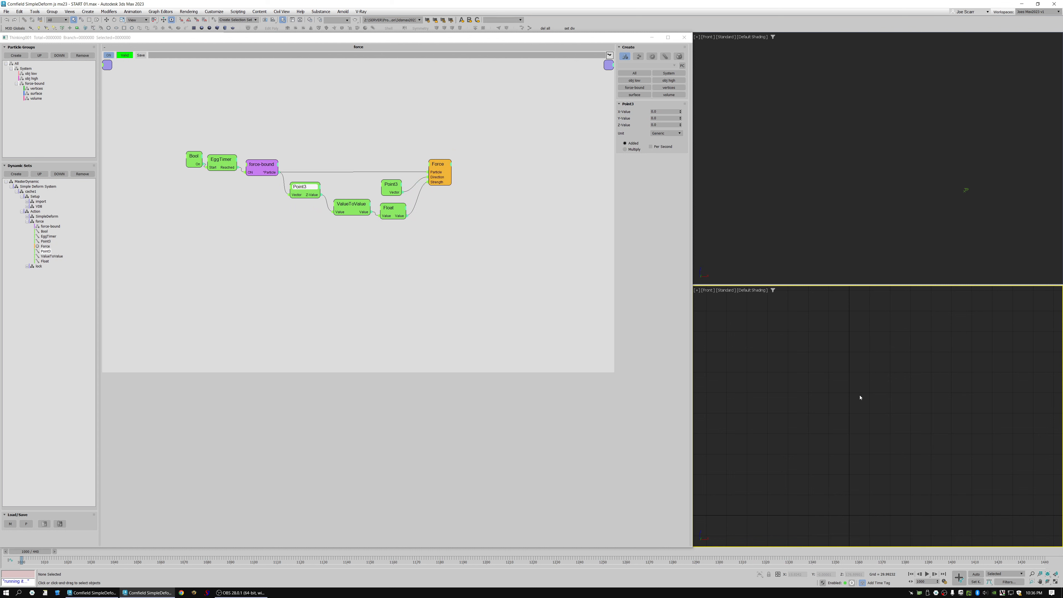
Play the simulation once more, rewind it to the first frame and save the scene
key("slash")
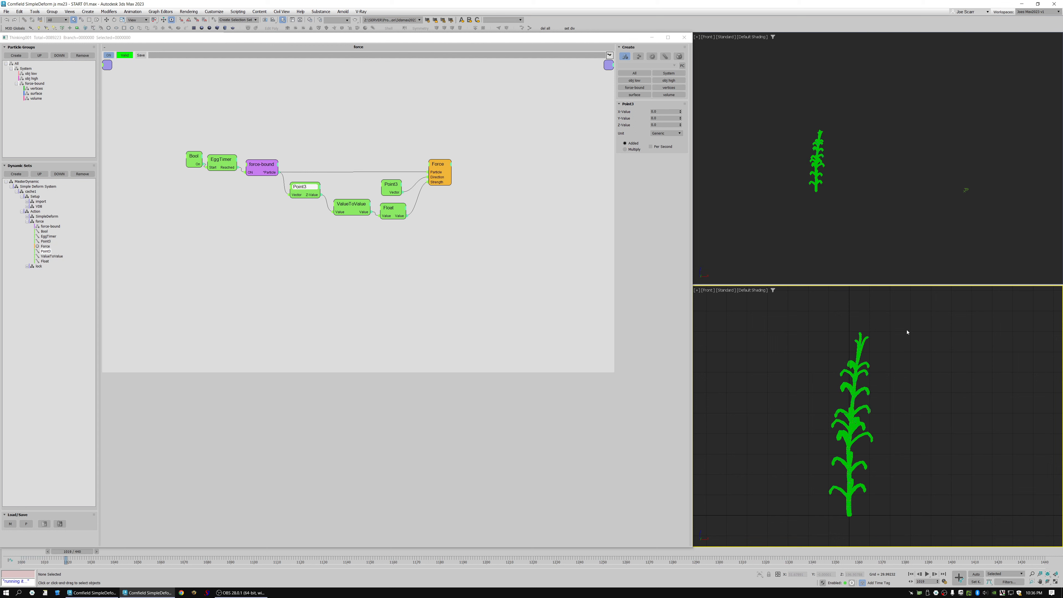
key("Home")
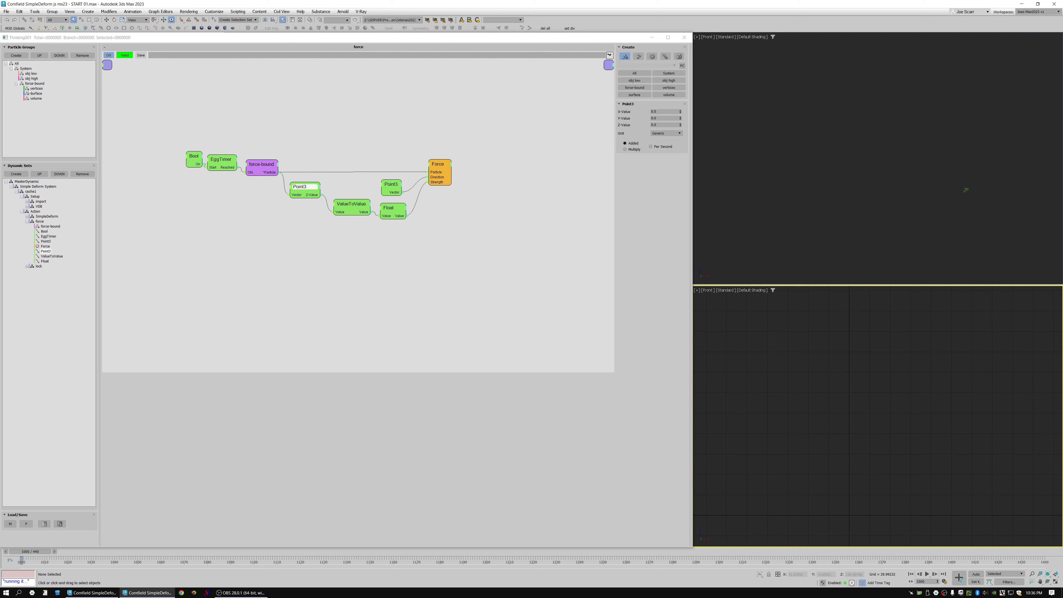
key("ctrl+s")
Collapse the force set and return to the Simple Deform System graph, with the cache1 node moved to the middle
left_click(35, 84)
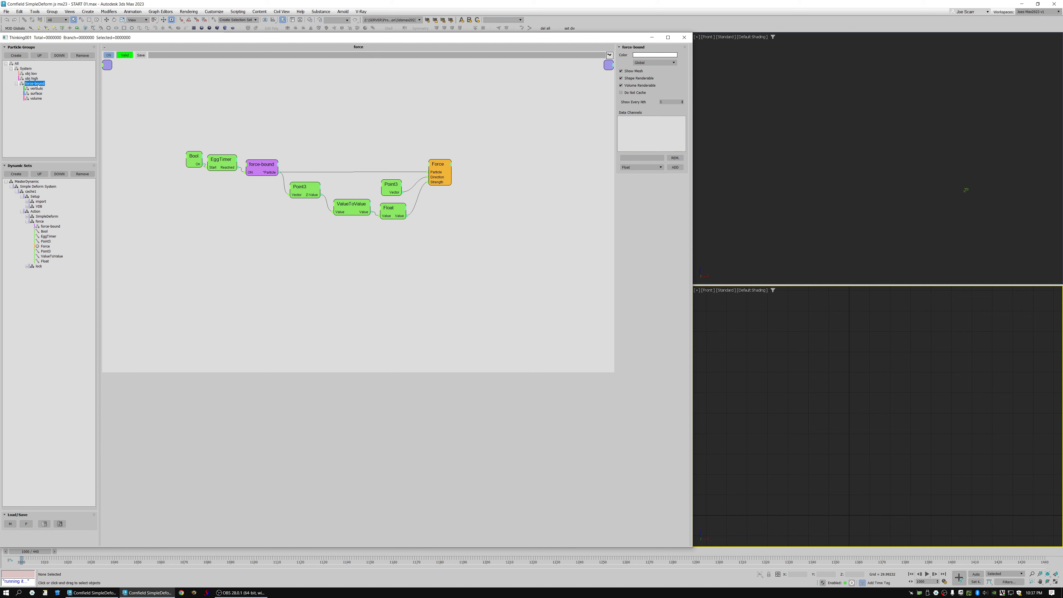
left_click(27, 221)
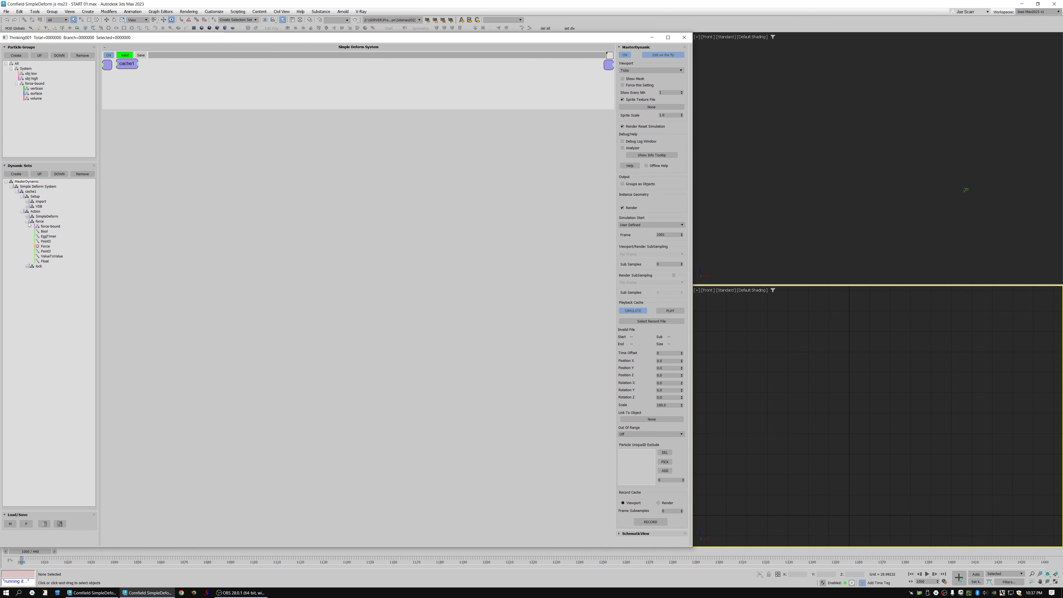
left_click_drag(237, 92, 462, 101)
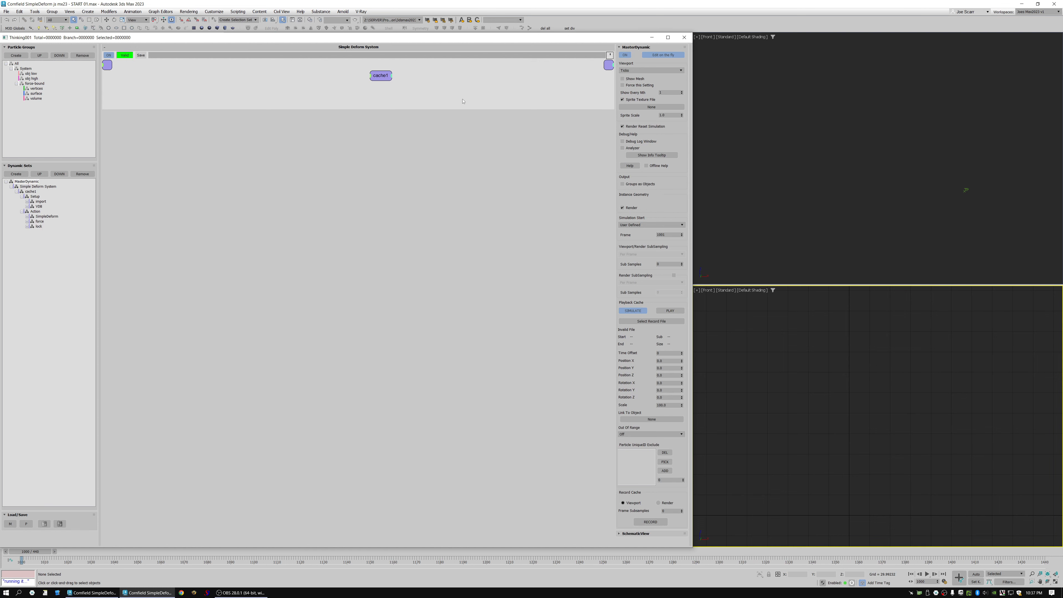
Add a Point3 data channel named "ori pos" to the System particle group
left_click(35, 84)
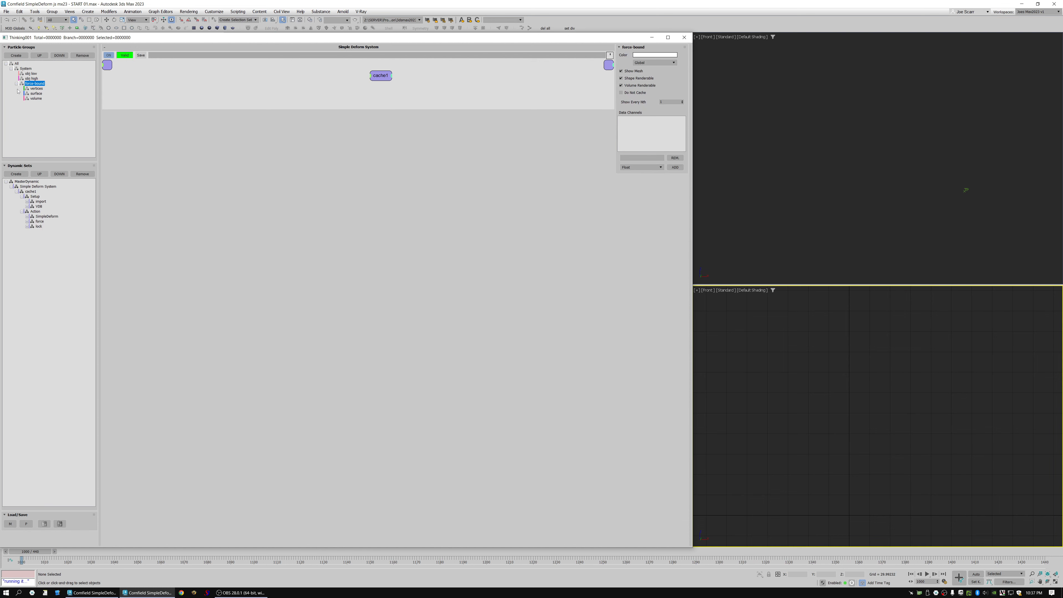
left_click(24, 69)
left_click(632, 169)
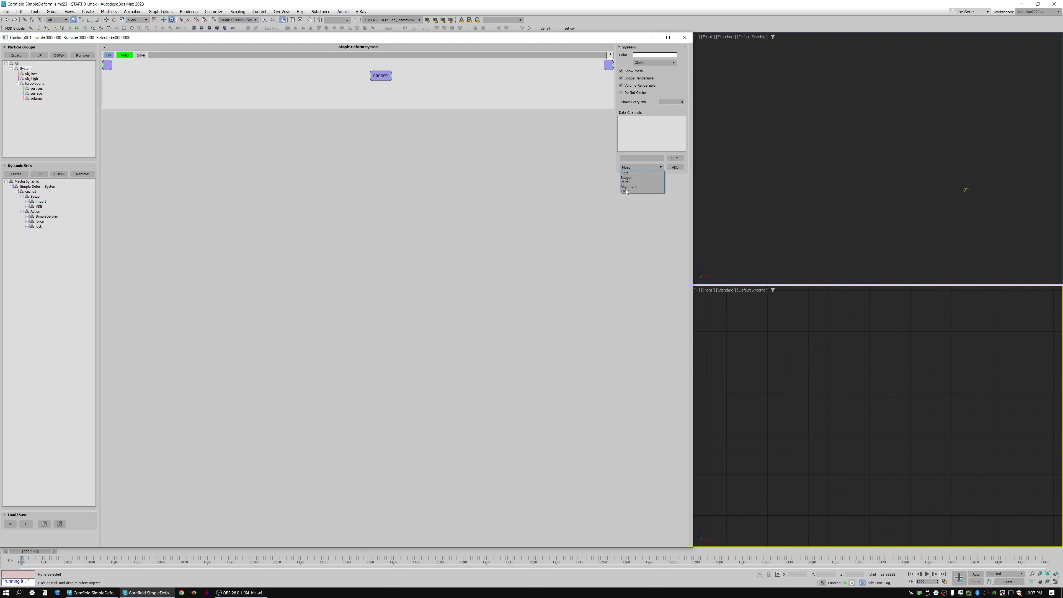
left_click(636, 186)
left_click(633, 158)
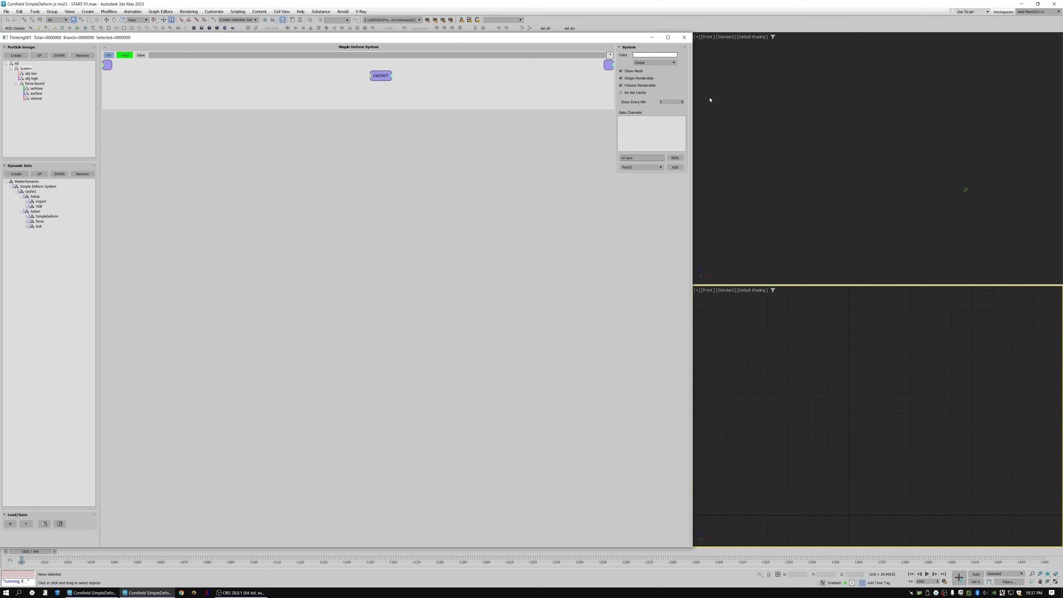
left_click(678, 169)
left_click_drag(408, 89, 409, 89)
middle_click_drag(409, 86, 387, 92)
left_click_drag(377, 109, 364, 135)
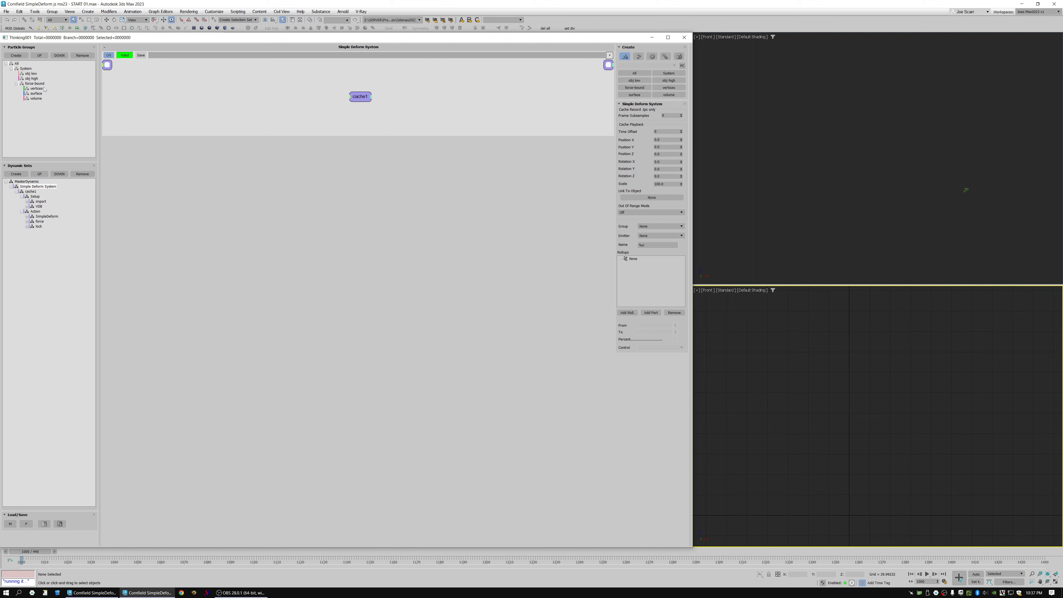
left_click_drag(359, 91, 362, 88)
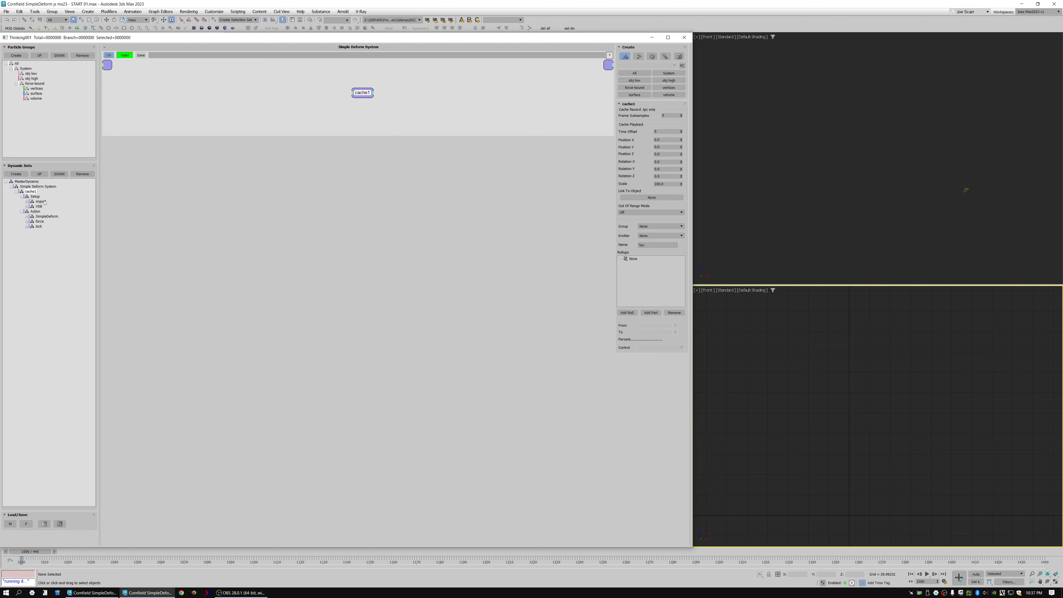
Inspect the SimpleDeform operator's settings and the data channels of the force-bound group
left_click(37, 216)
middle_click_drag(357, 160, 269, 182)
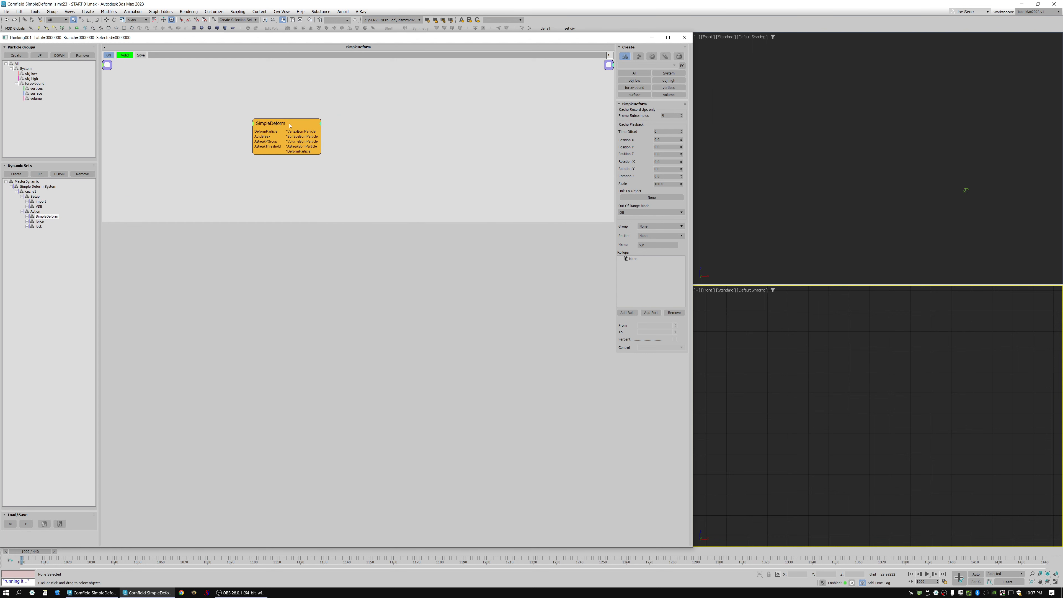
left_click_drag(302, 133, 314, 137)
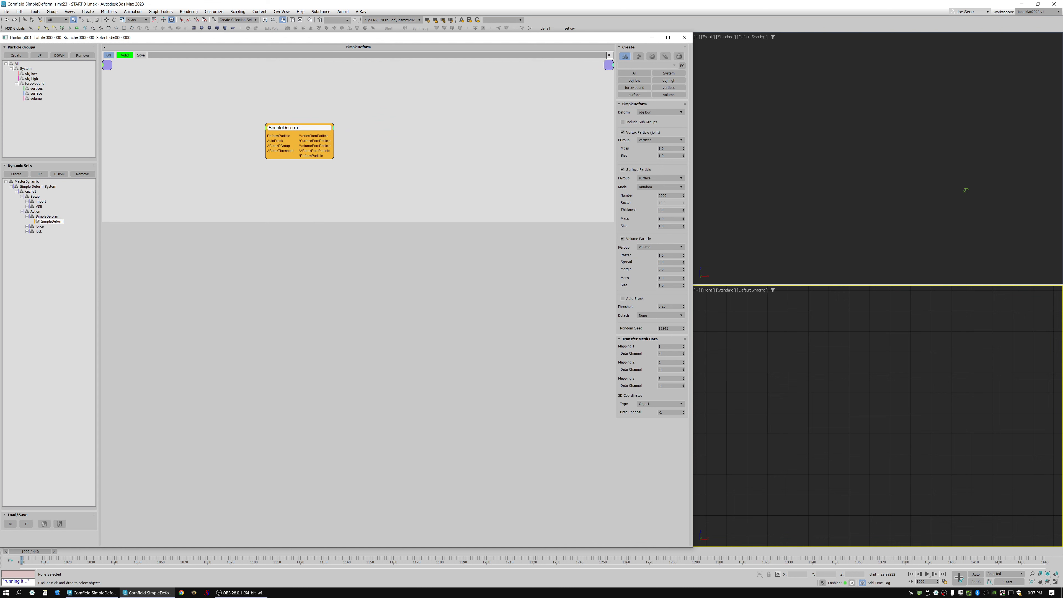
left_click(34, 84)
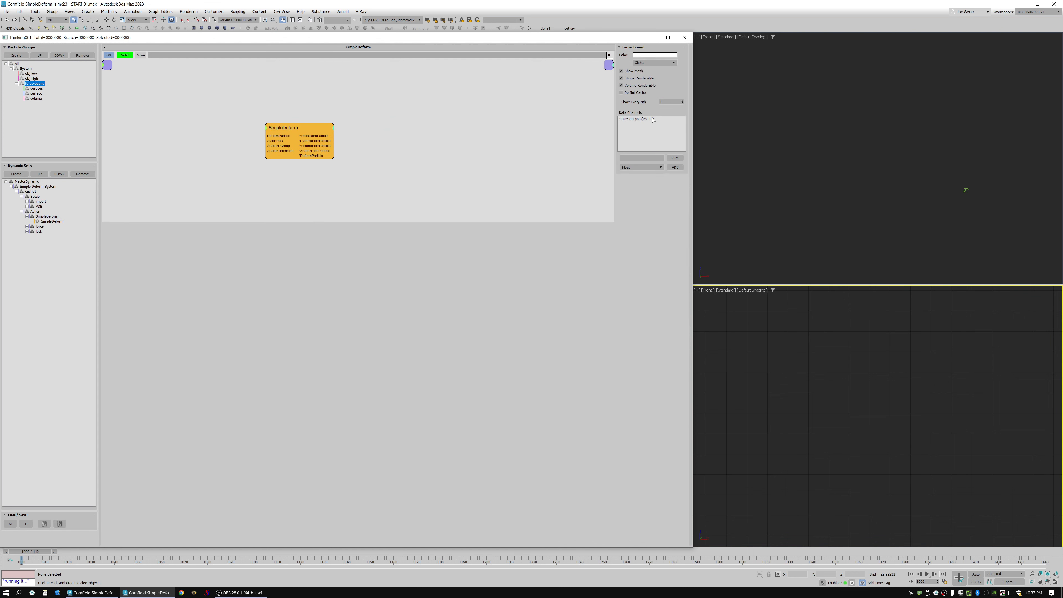
left_click_drag(334, 139, 332, 136)
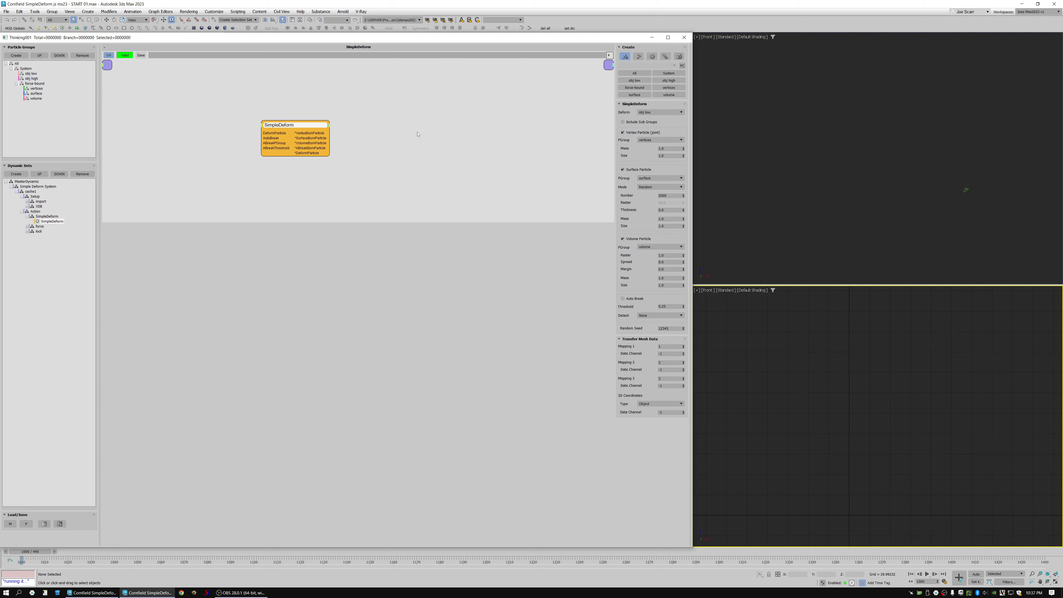
Create a new dynamic set under Action and place it directly after SimpleDeform
left_click(27, 217)
left_click(35, 212)
key("Insert")
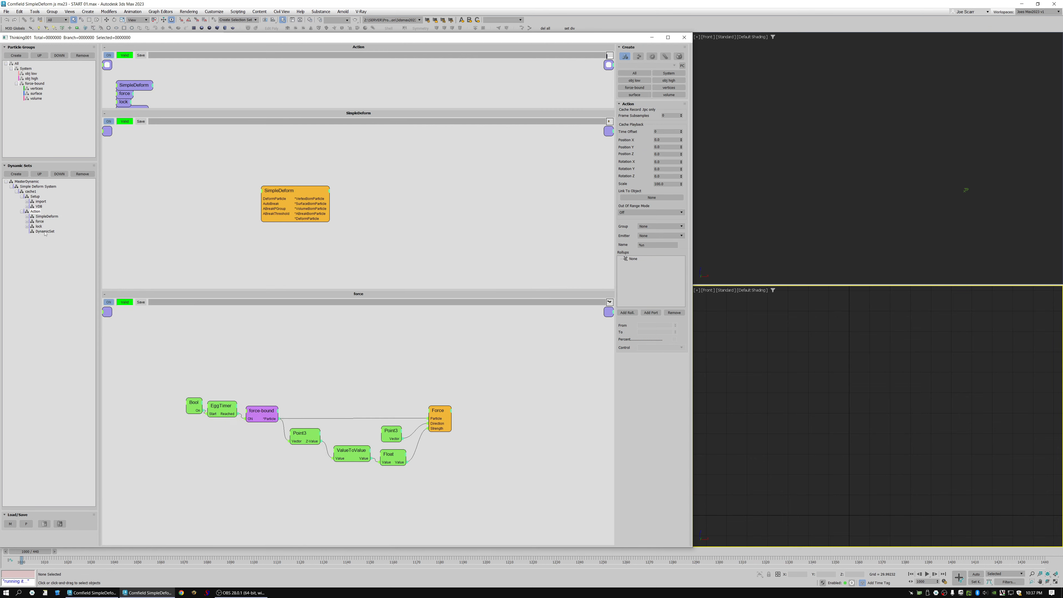
left_click_drag(40, 222, 41, 221)
left_click(44, 221)
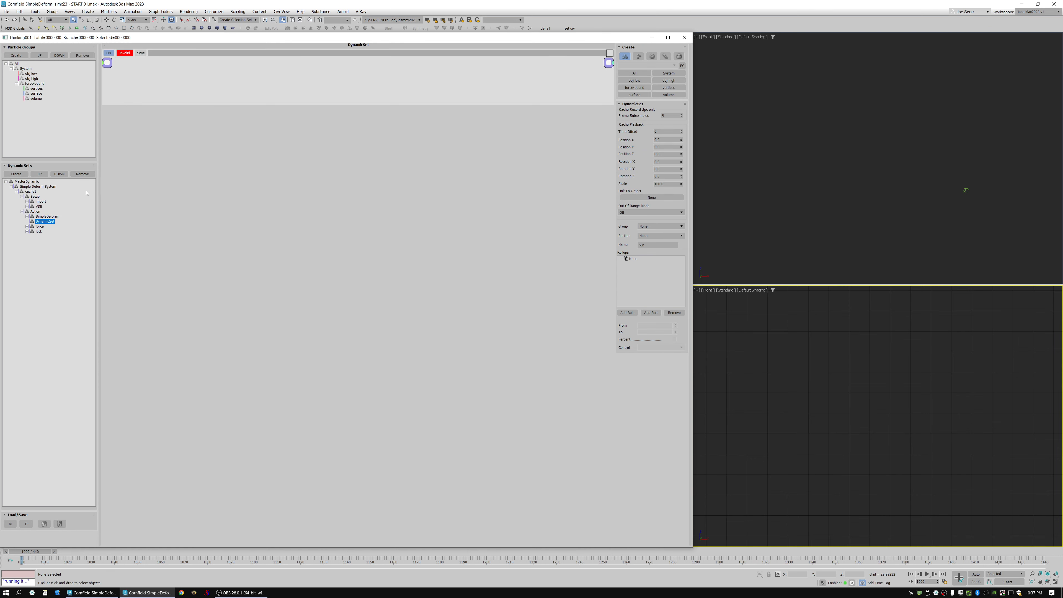
Add a force-bound group node to the new set's graph, enlarge the graph area and reposition the node
right_click(165, 74)
mouse_move(192, 74)
left_click(262, 105)
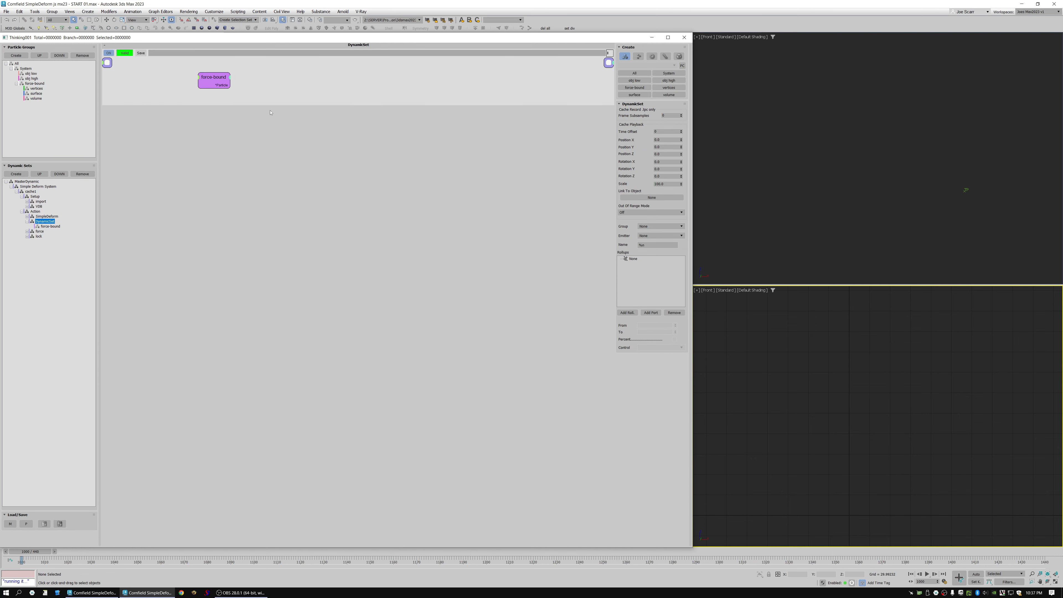
left_click_drag(271, 104, 272, 247)
left_click_drag(214, 151, 238, 101)
Add a ParticleAge condition next to force-bound and feed it from the group's particle output
right_click(254, 95)
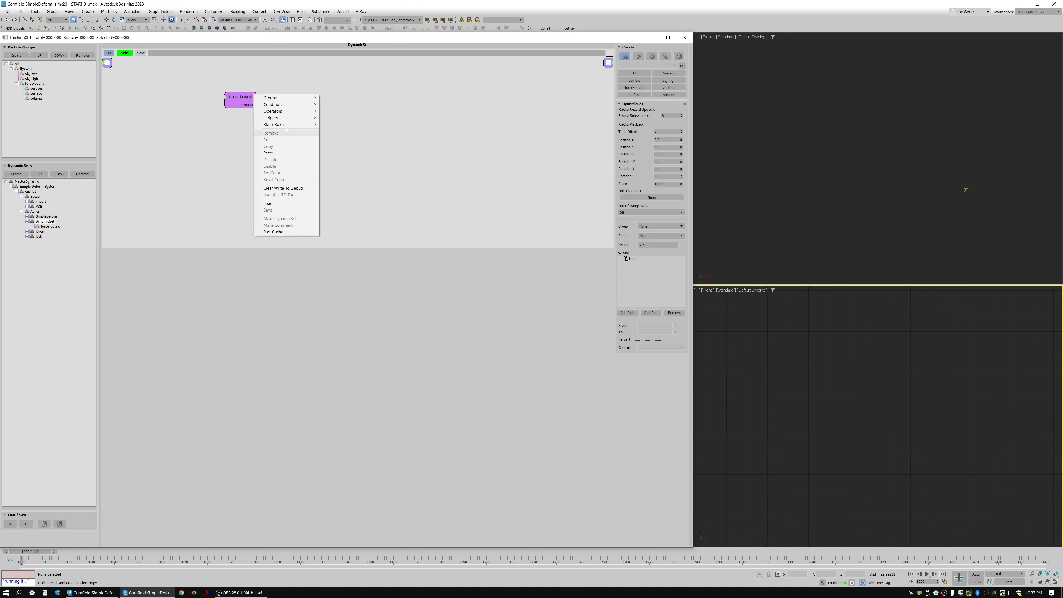
mouse_move(297, 105)
mouse_move(337, 104)
left_click(379, 135)
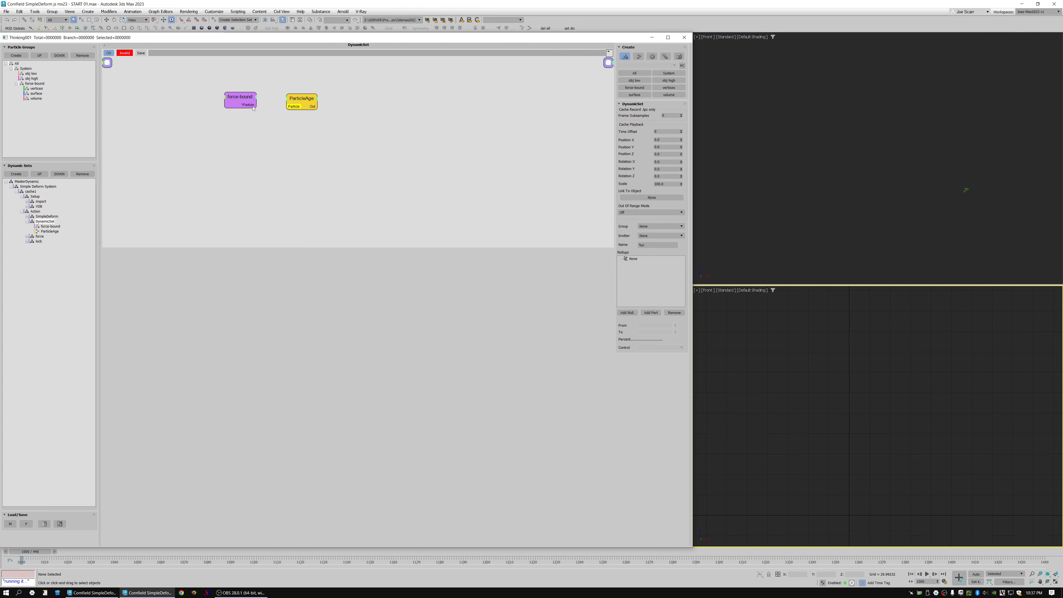
left_click_drag(302, 101, 279, 91)
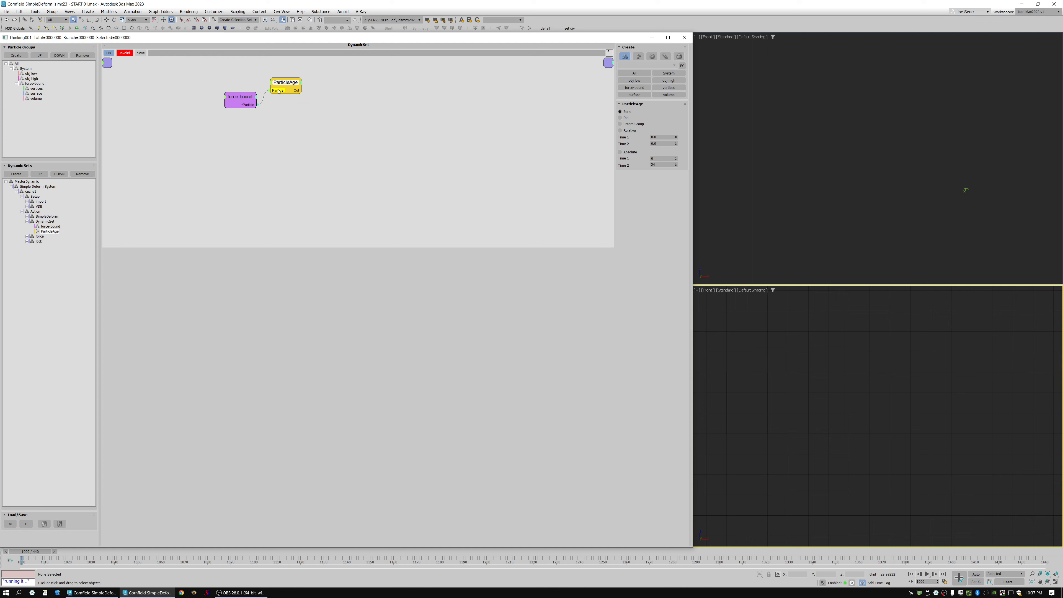
Add a DataChannel operator, linking ParticleAge's output to its On input and force-bound's particle output to its Particle input
right_click(260, 101)
mouse_move(296, 117)
mouse_move(348, 117)
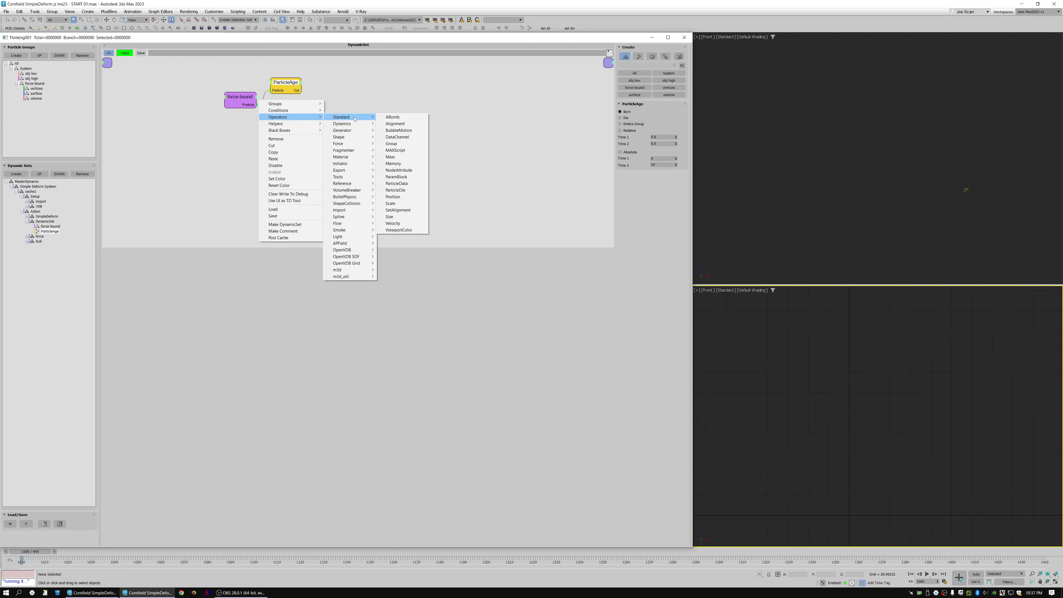
left_click(397, 138)
left_click_drag(309, 104, 344, 109)
left_click_drag(278, 90, 272, 94)
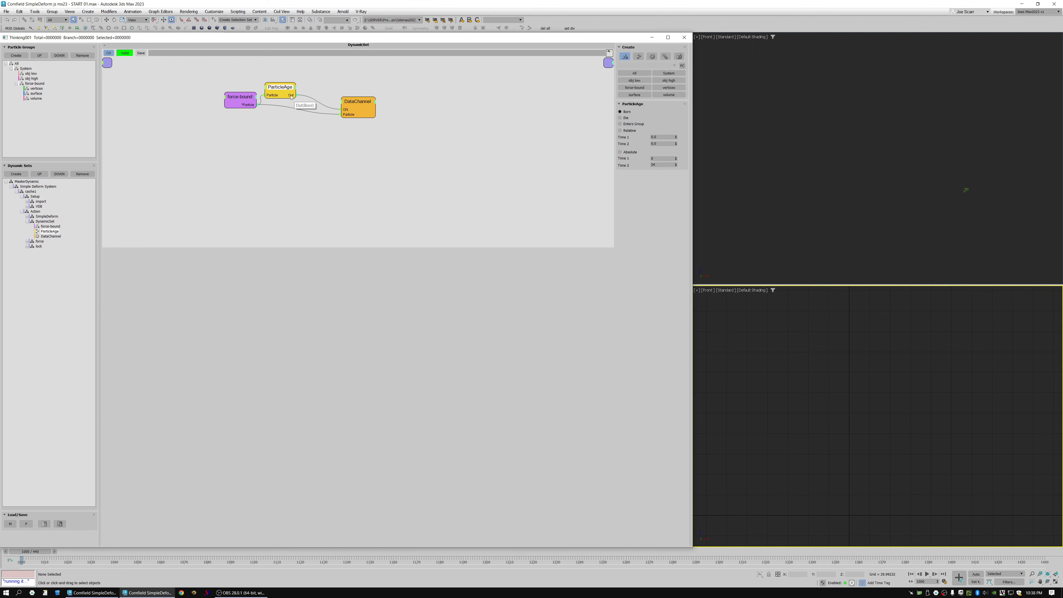
Move DataChannel further from ParticleAge, expose its Point3 input and link it to force-bound's particle output
left_click_drag(342, 110, 387, 109)
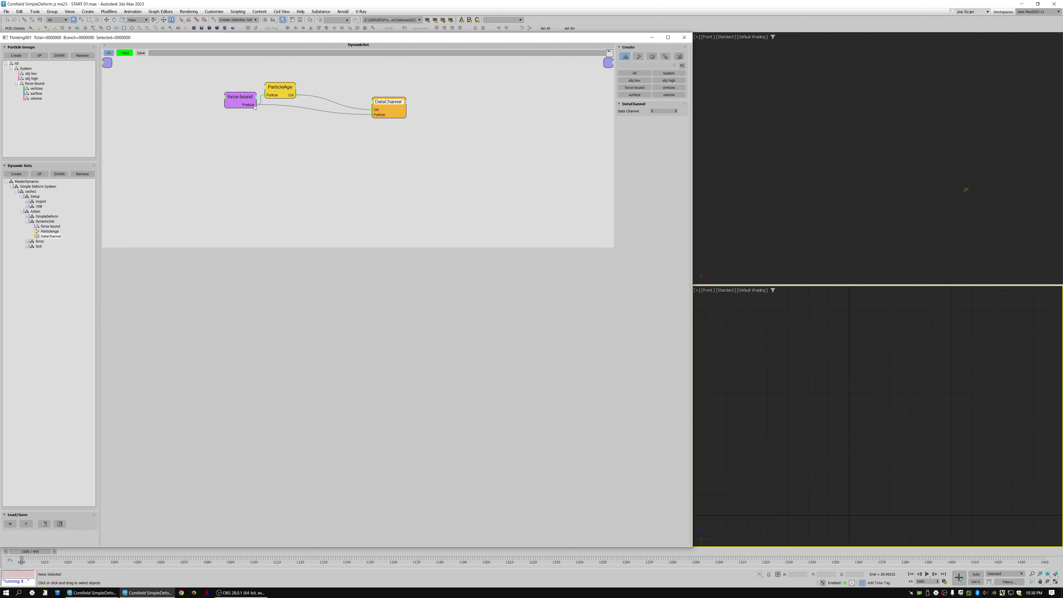
left_click(373, 102)
left_click(372, 140)
left_click_drag(258, 106, 254, 111)
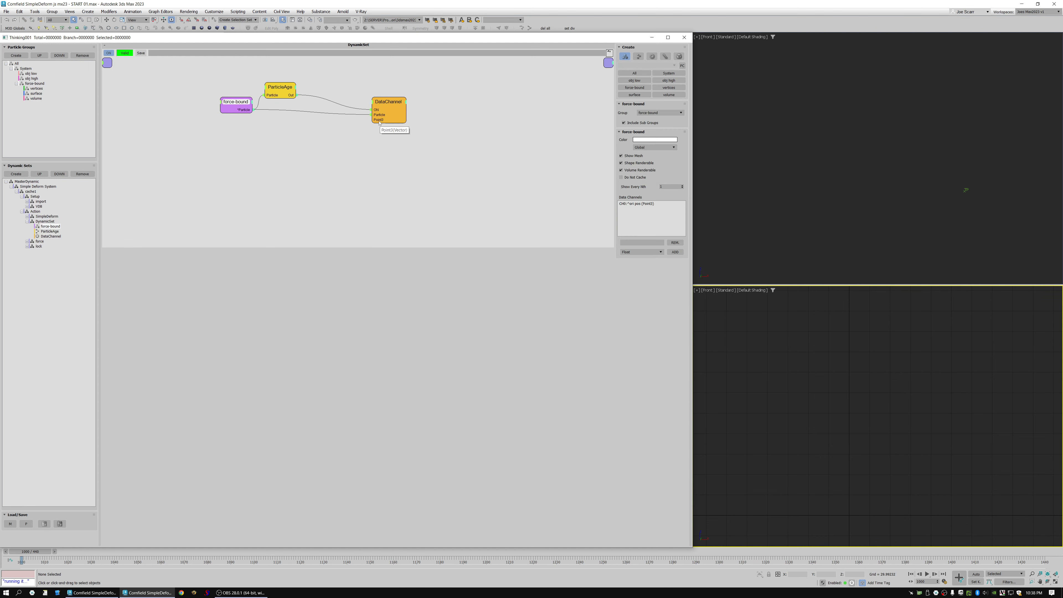
left_click_drag(379, 122, 245, 112)
Try exposing force-bound's Position output and linking it to DataChannel's Point3 input, and hide the unused output
right_click(246, 111)
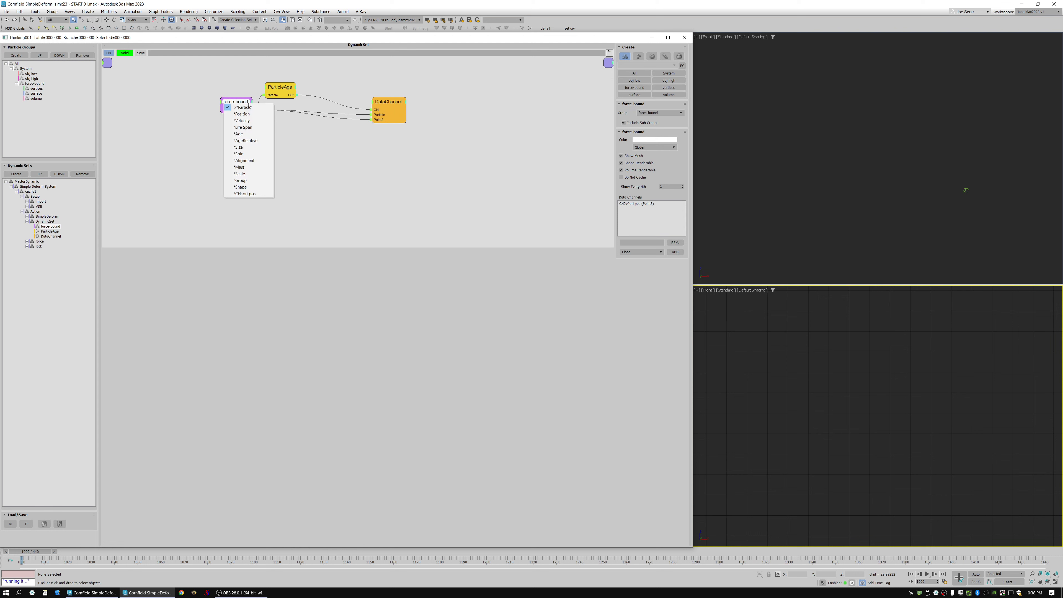
left_click(281, 117)
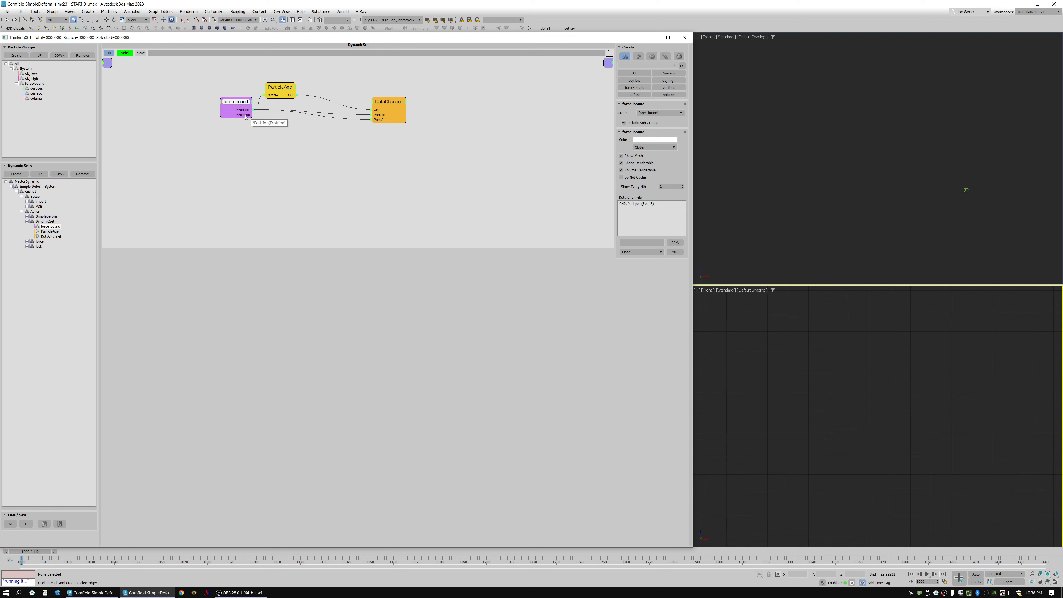
left_click_drag(245, 115, 372, 120)
double_click(236, 103)
double_click(236, 103)
Try exposing force-bound's Velocity output as a source for DataChannel, and hide the unused output
left_click_drag(245, 104, 244, 97)
left_click(251, 98)
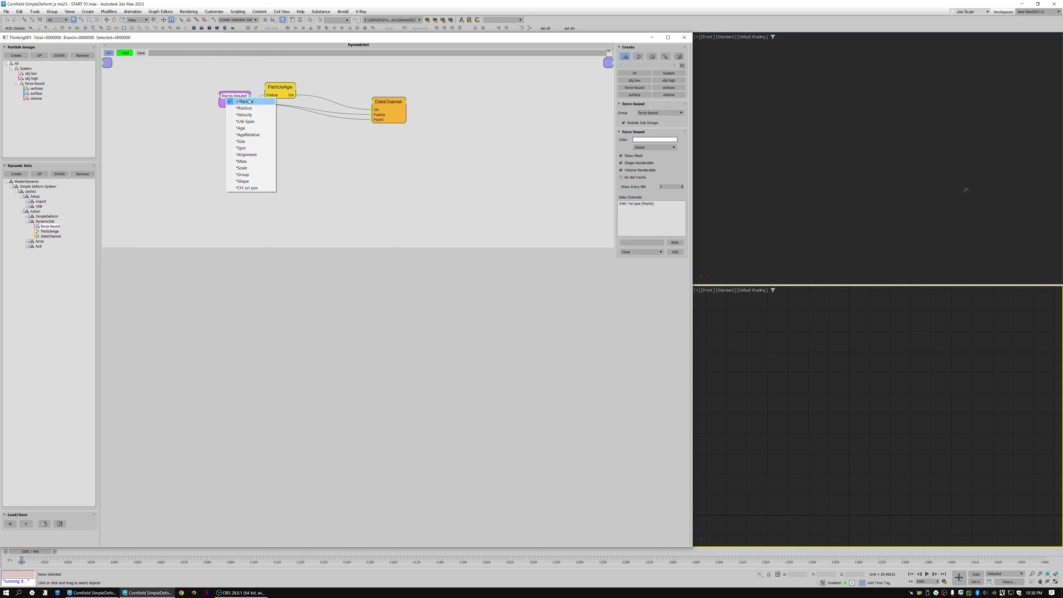
left_click(240, 115)
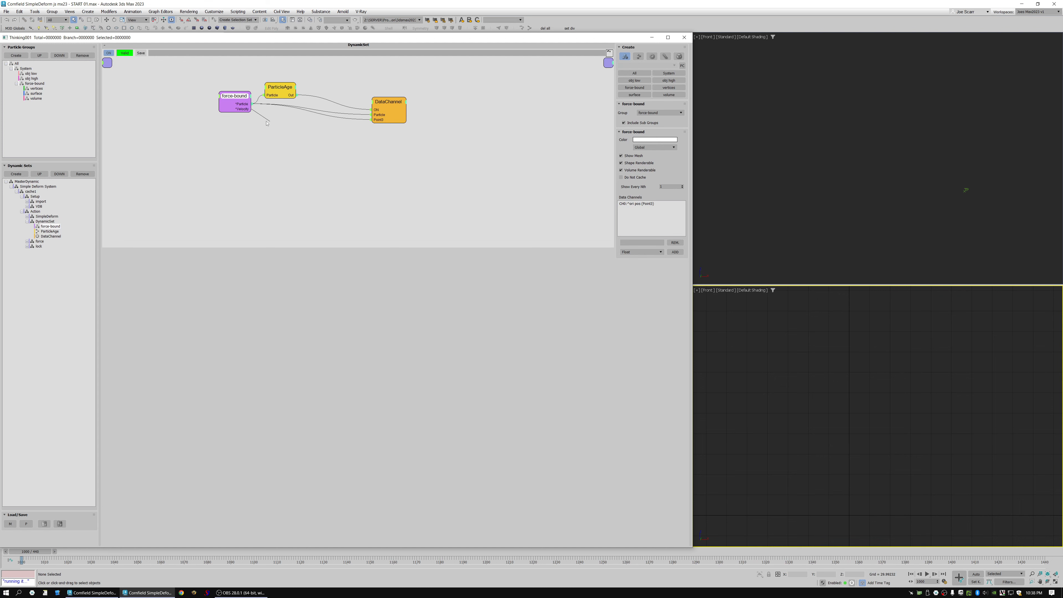
double_click(242, 99)
double_click(242, 98)
left_click_drag(242, 99, 244, 101)
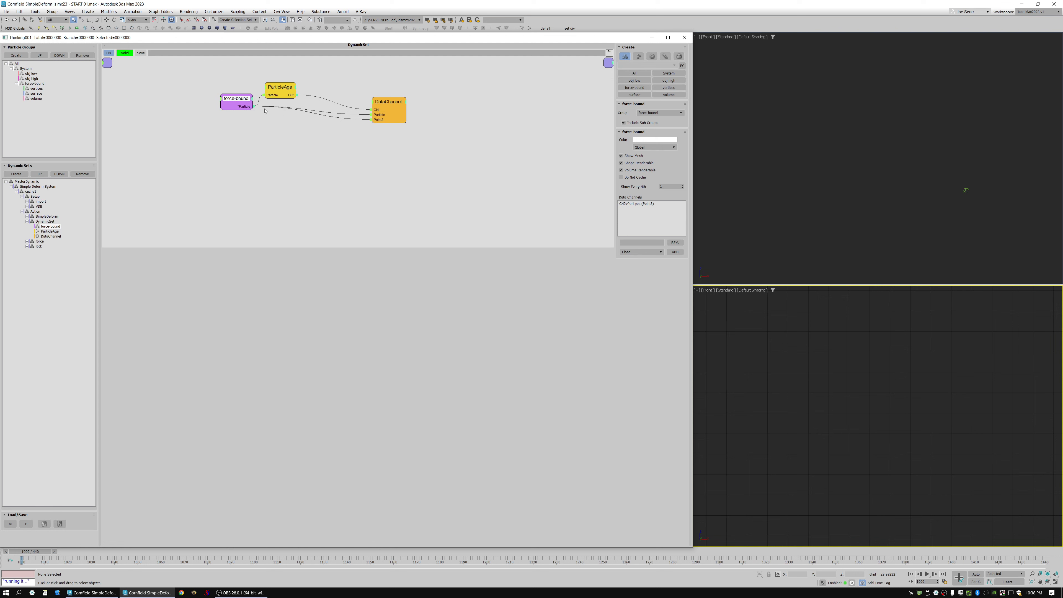
Try exposing DataChannel's Int input and linking force-bound's particle output to it, and hide the unused input
left_click(372, 102)
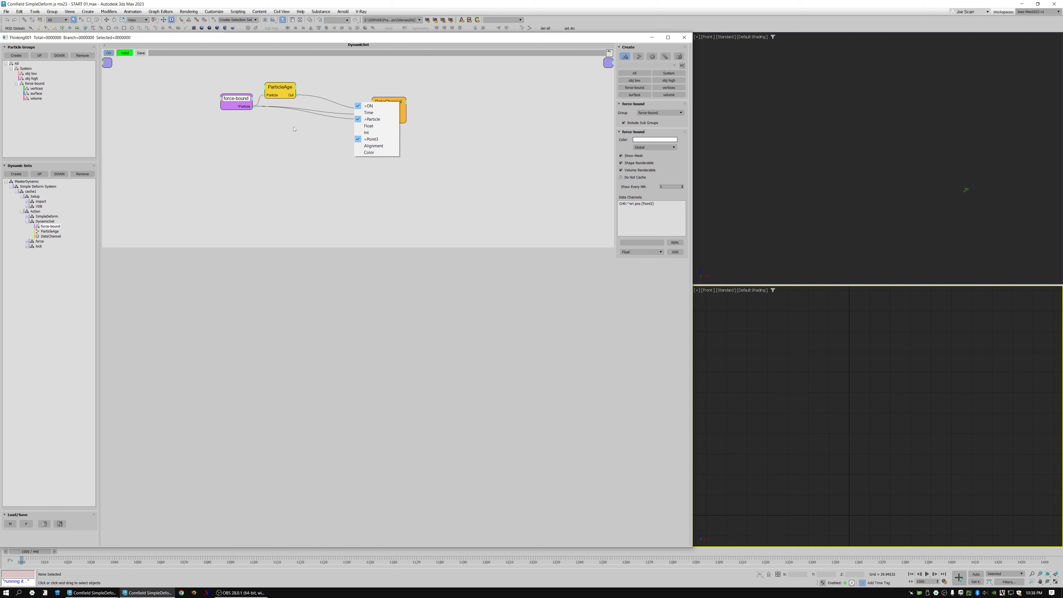
left_click(367, 132)
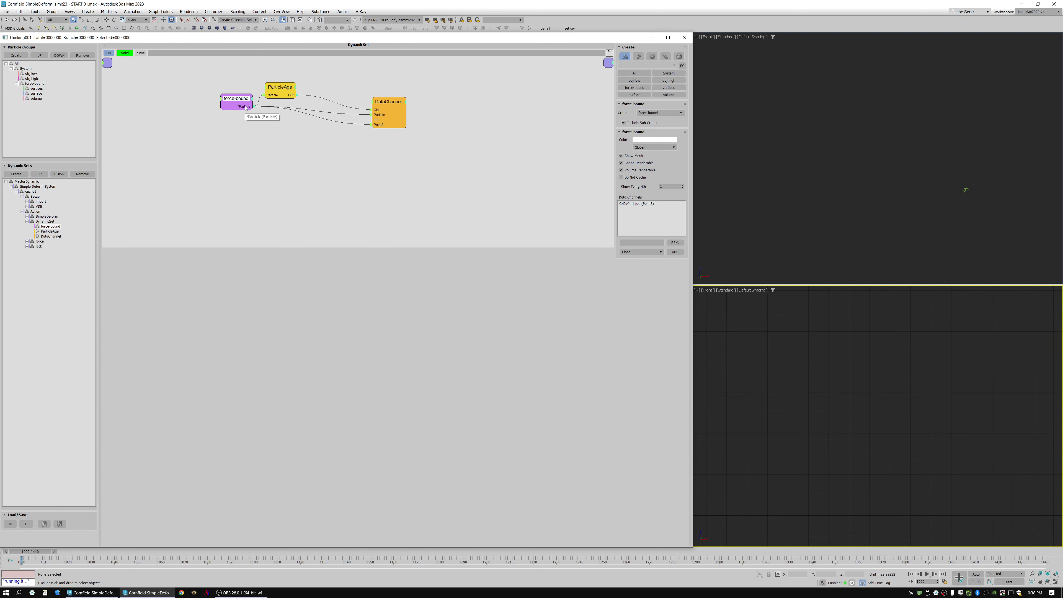
left_click_drag(253, 107, 376, 120)
double_click(376, 120)
Tidy the position-storing graph by moving DataChannel closer to ParticleAge
left_click_drag(389, 103, 340, 106)
middle_click_drag(336, 87, 412, 100)
left_click_drag(412, 118, 414, 116)
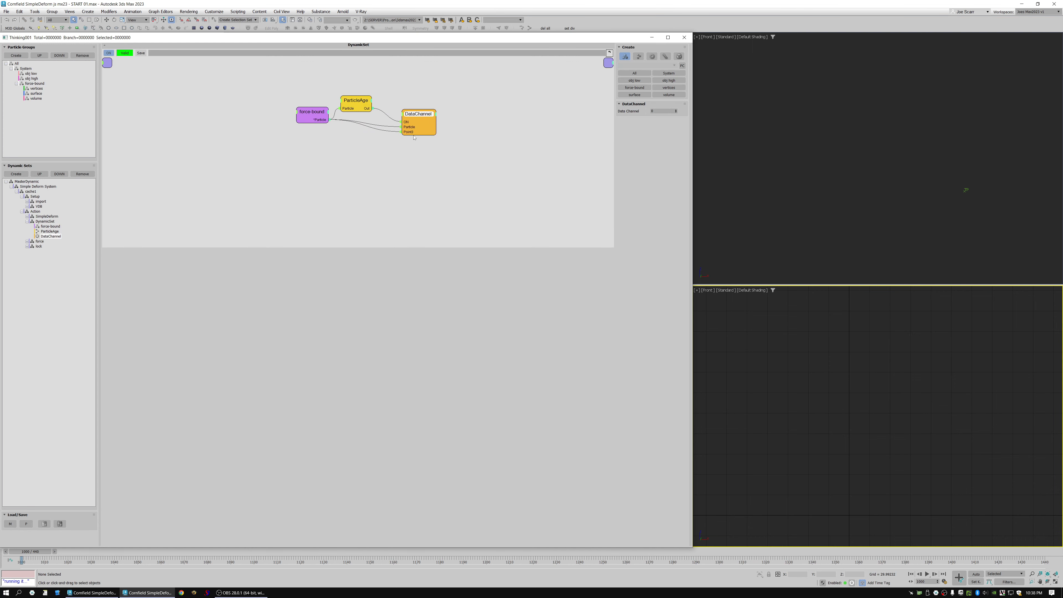
left_click_drag(416, 120, 416, 119)
middle_click_drag(399, 78, 391, 101)
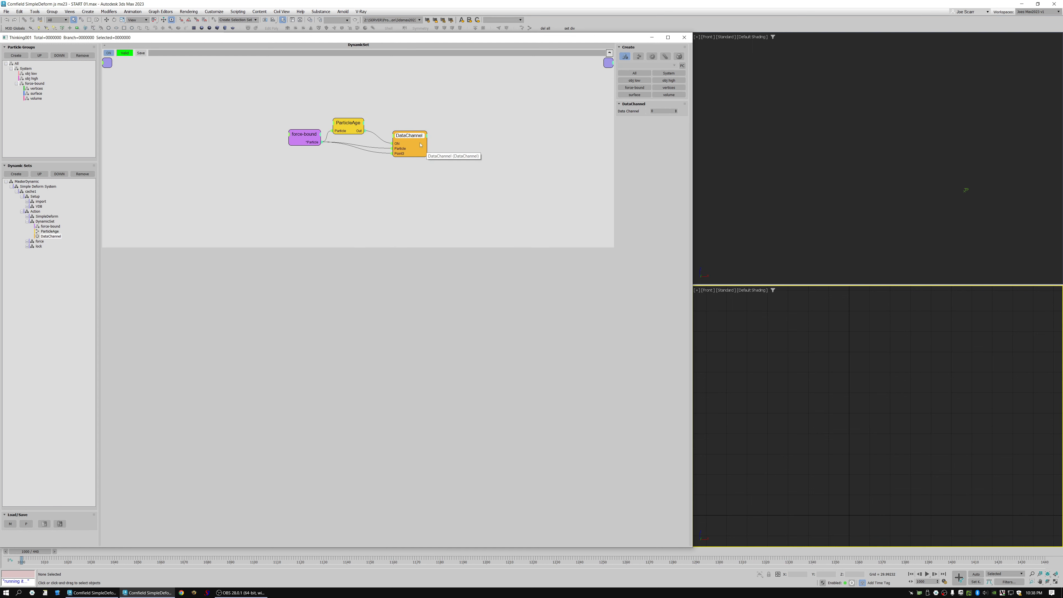
left_click_drag(413, 139, 409, 139)
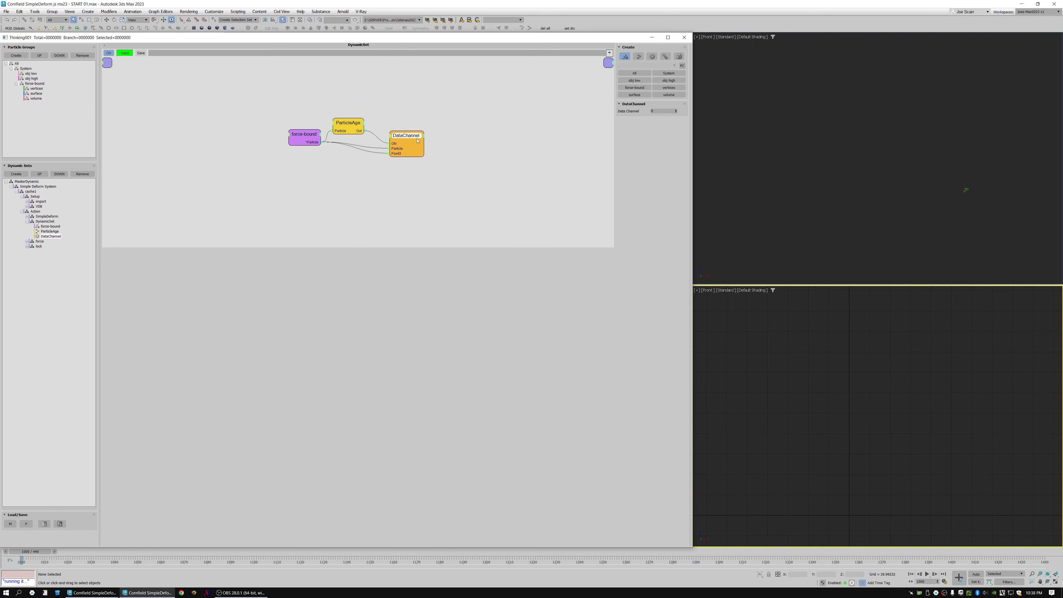
Rename the position-storing dynamic set as "store ori pos"
double_click(41, 221)
type("store or")
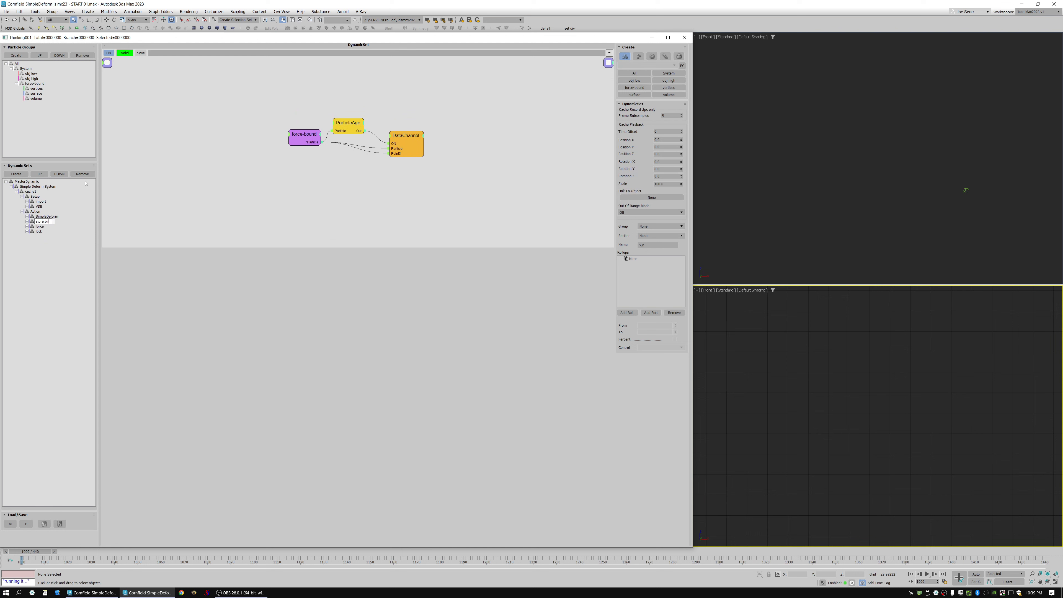
type("i pos")
key("Return")
Create another dynamic set under Action and name it "return to pos"
left_click(35, 212)
left_click(26, 176)
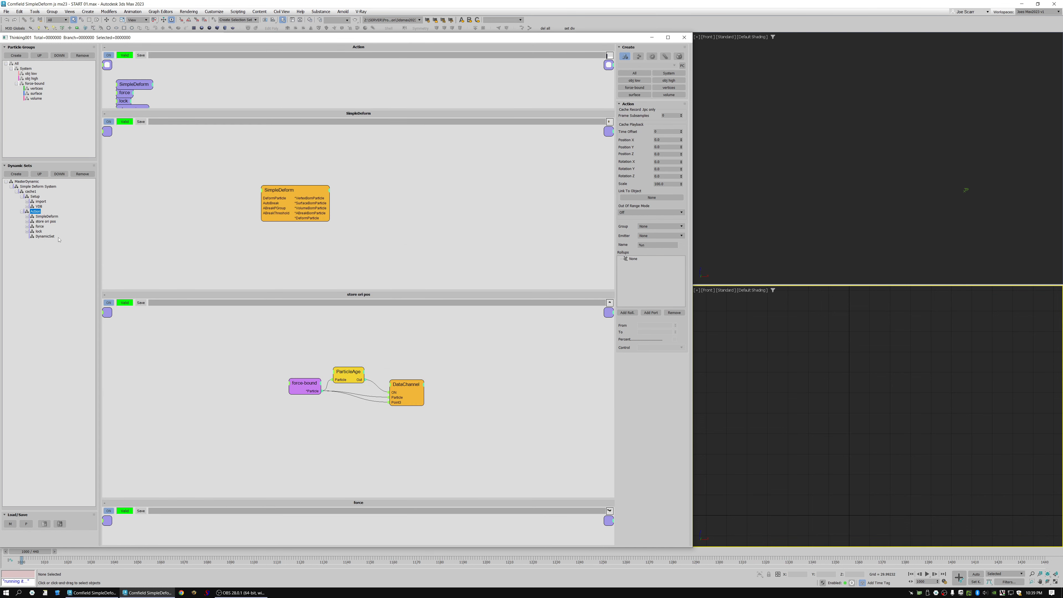
left_click(50, 237)
left_click(56, 238)
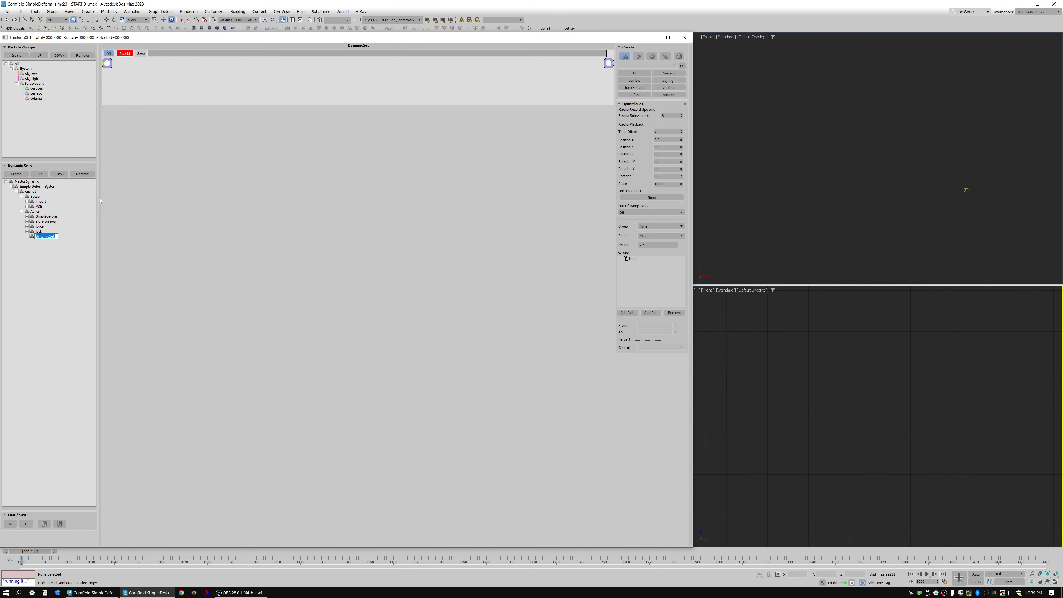
type("return to pos")
key("Return")
Enlarge the return to pos graph area, add a force-bound group node and move it slightly lower
left_click_drag(262, 105, 262, 308)
right_click(176, 105)
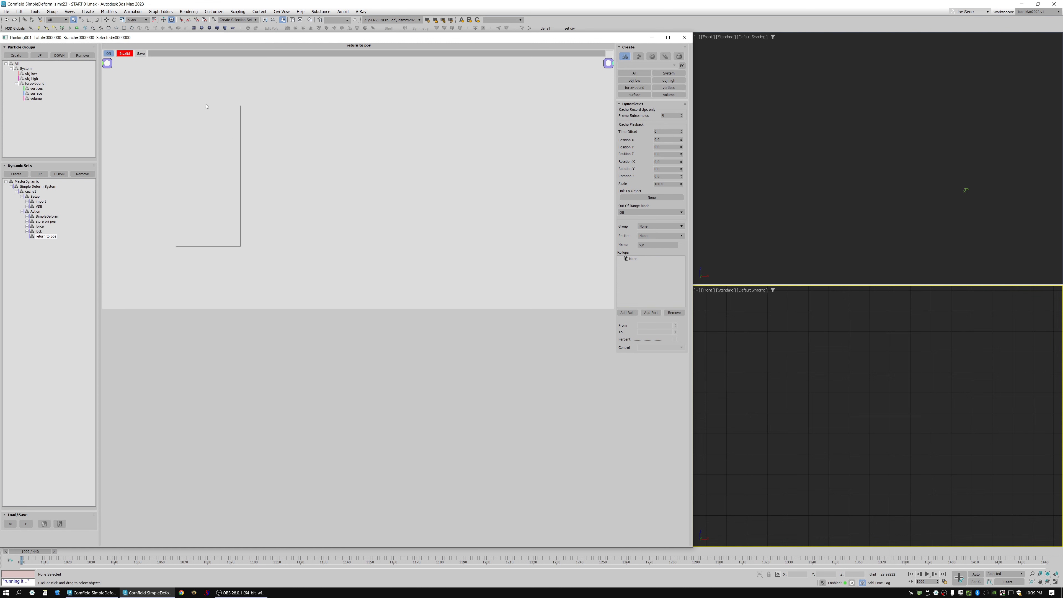
mouse_move(209, 107)
left_click(264, 135)
right_click(247, 111)
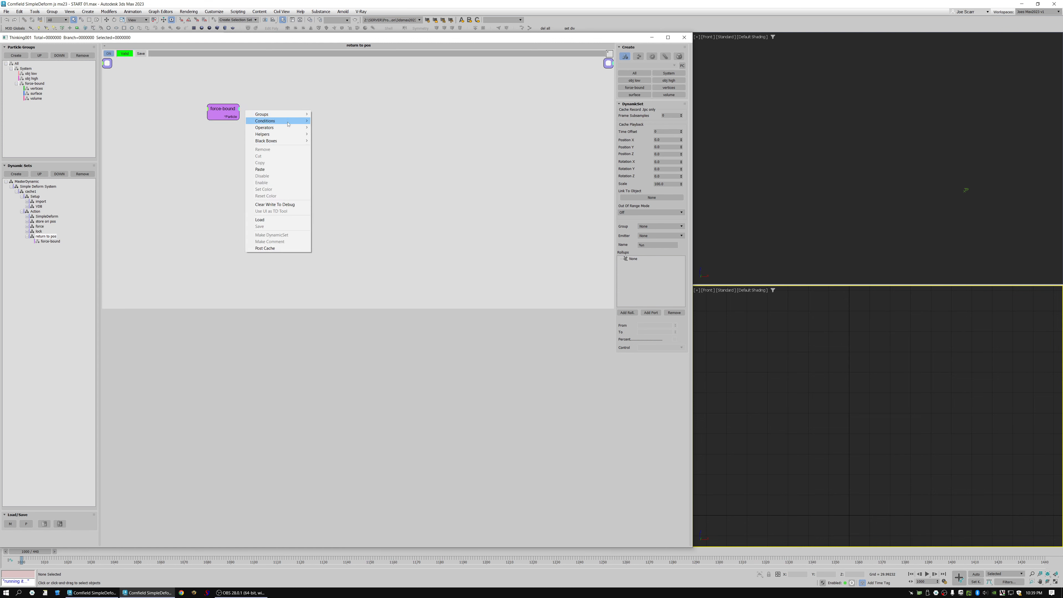
left_click_drag(228, 109, 214, 133)
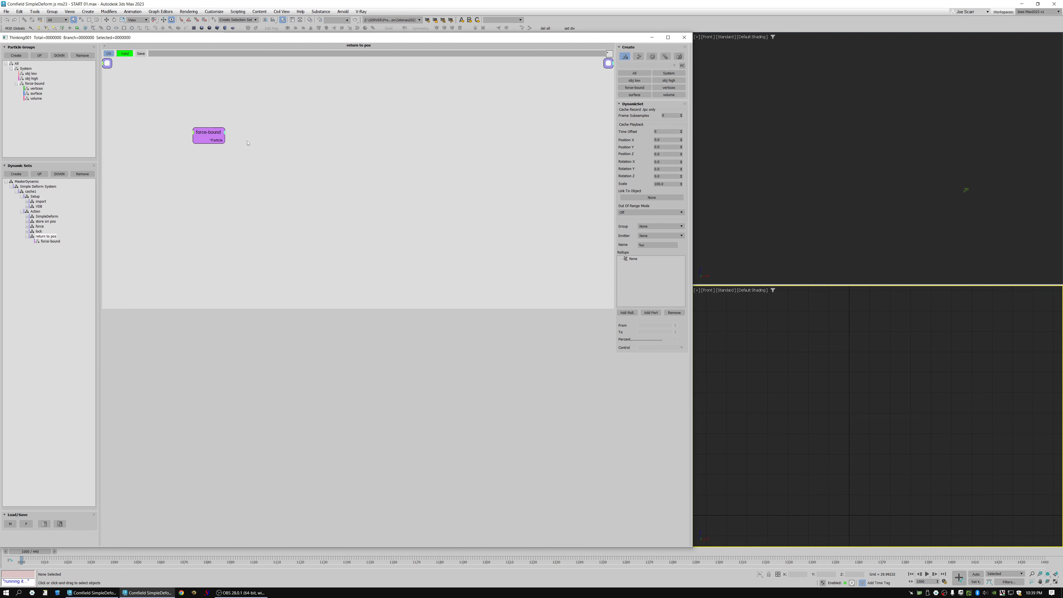
Expose the ori pos data channel as an output on the force-bound node and move the node slightly lower
left_click(223, 132)
left_click(224, 222)
left_click_drag(205, 135, 199, 147)
Add a PositionFollow operator beside the force-bound node in the return to pos graph
right_click(240, 137)
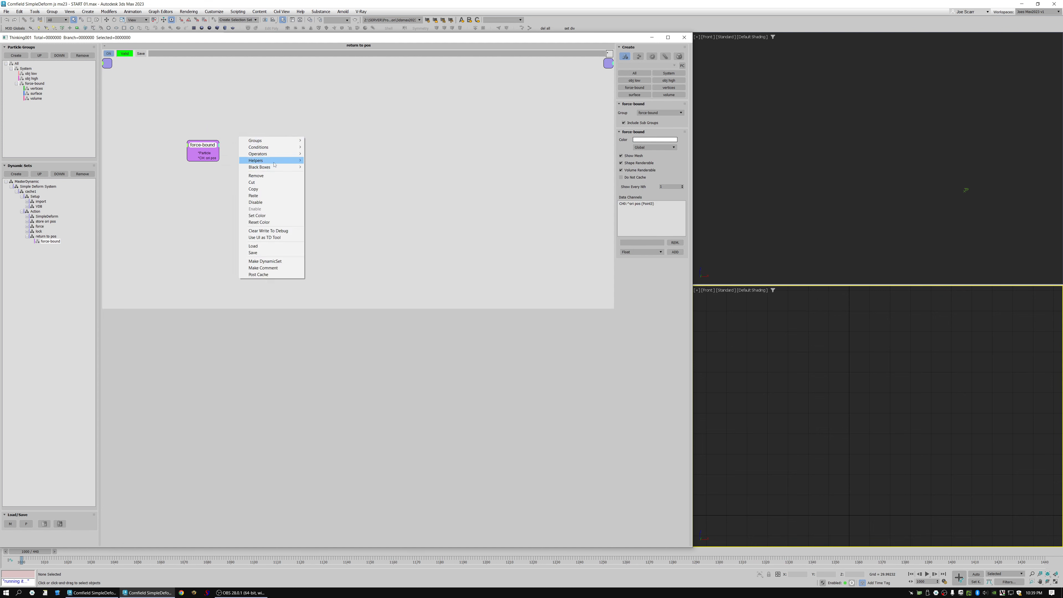
mouse_move(272, 153)
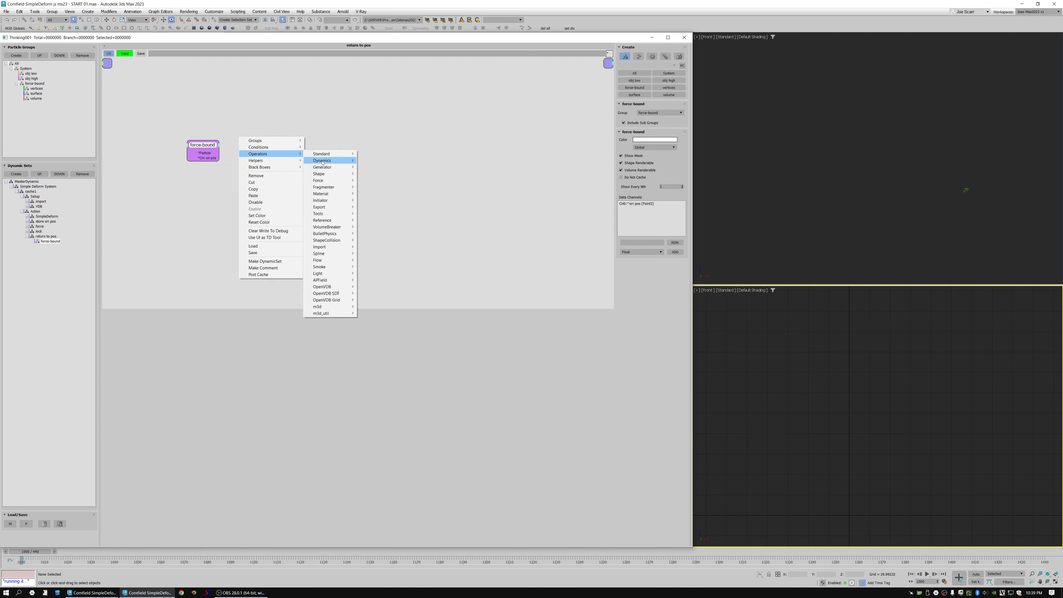
mouse_move(329, 160)
left_click(378, 213)
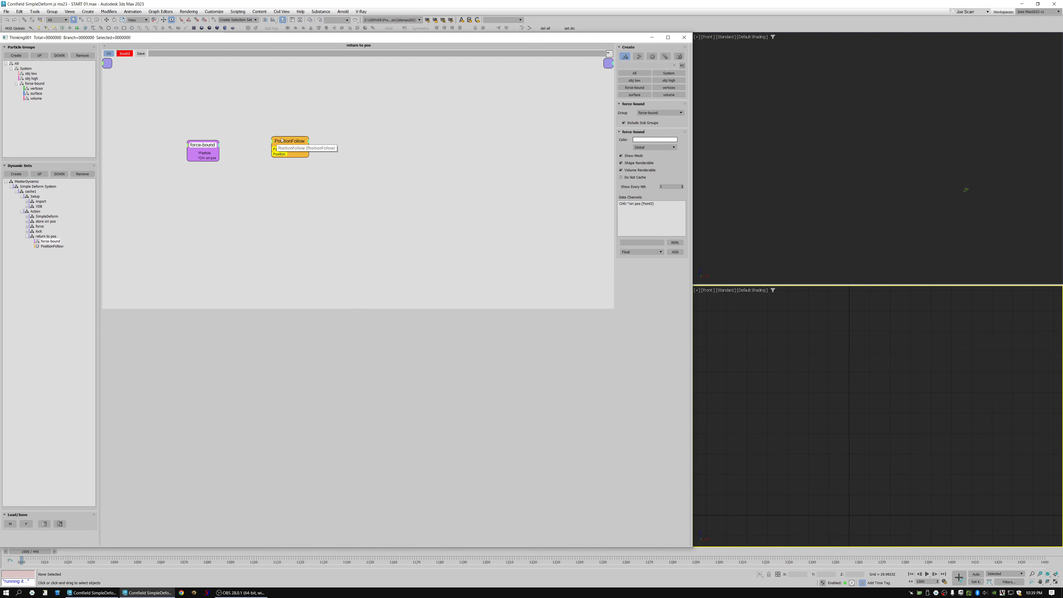
Connect force-bound's particle and ori pos outputs to PositionFollow's Particle and Position inputs, spacing the two nodes apart
left_click(325, 157)
mouse_move(325, 157)
left_mouse_down()
mouse_move(218, 154)
mouse_move(329, 177)
mouse_move(327, 161)
left_mouse_up()
left_click_drag(343, 148, 333, 146)
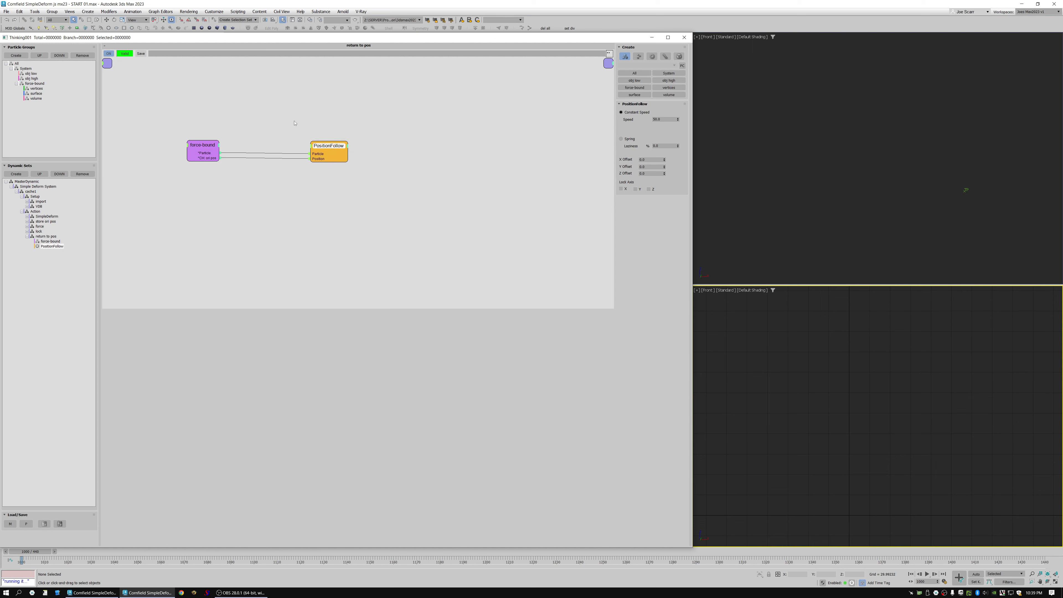
middle_click_drag(317, 124, 398, 132)
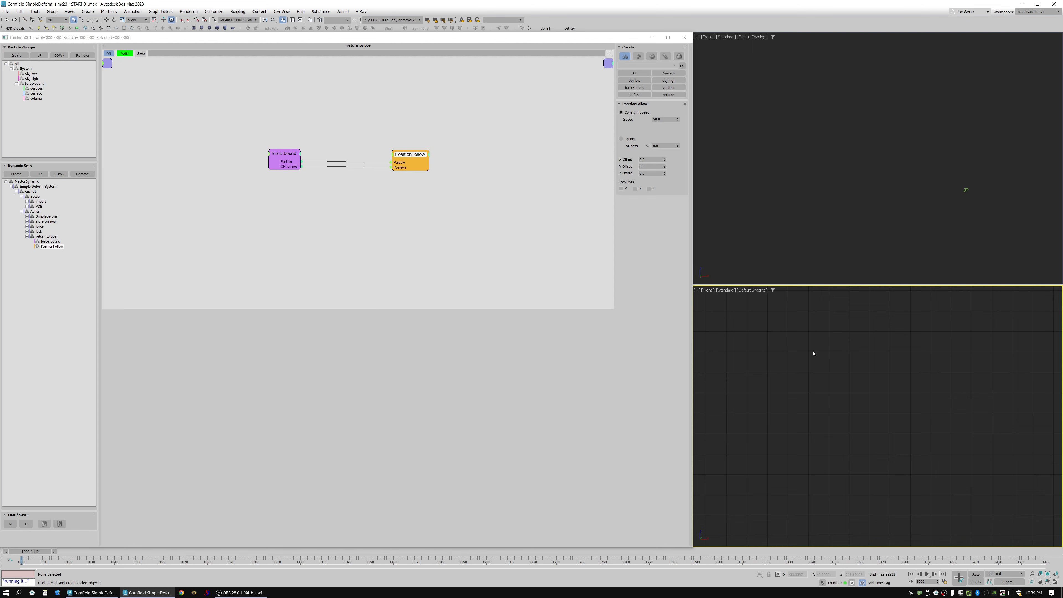
Play the simulation from the start to check how PositionFollow affects the cornstalk, and rewind it
key("slash")
key("Home")
key("slash")
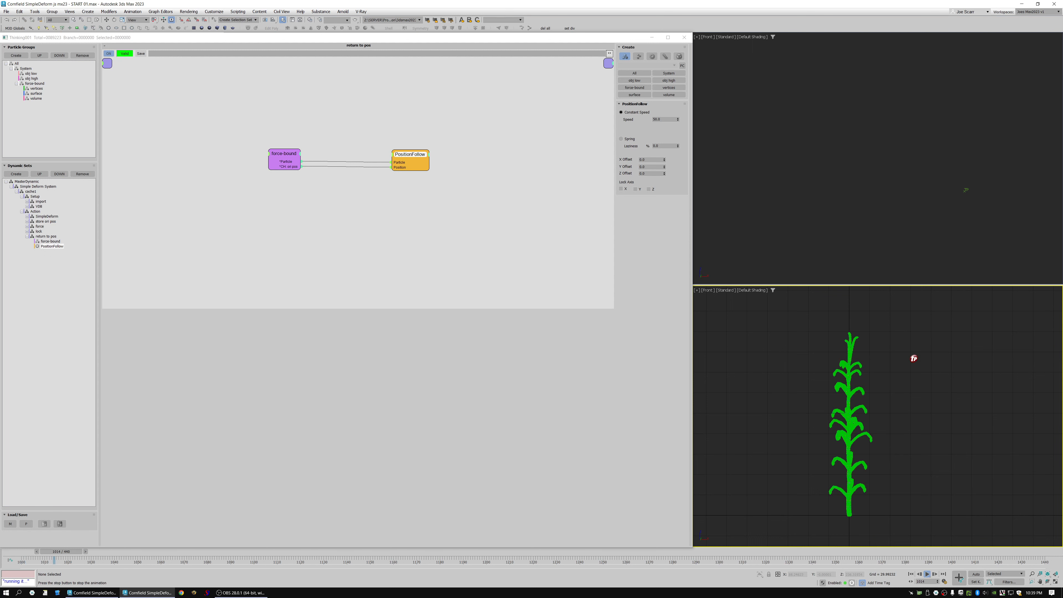
key("Home")
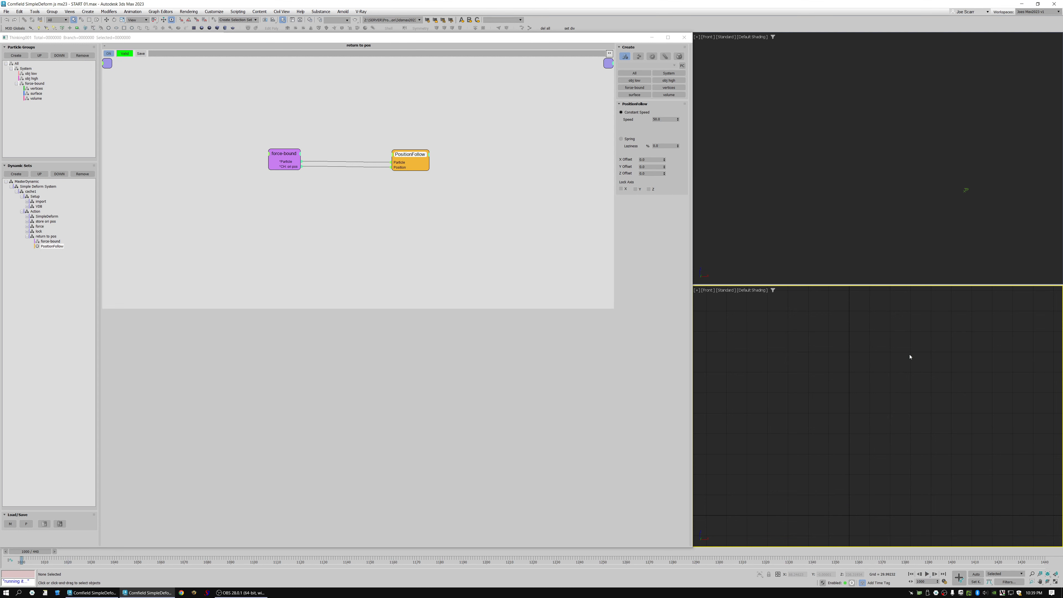
Move PositionFollow closer to force-bound and open the force set's graph at its ValueToValue node
left_click_drag(414, 165, 394, 210)
middle_click_drag(430, 201, 440, 225)
left_click_drag(374, 374, 392, 209)
middle_click_drag(344, 183, 342, 197)
left_click(359, 157)
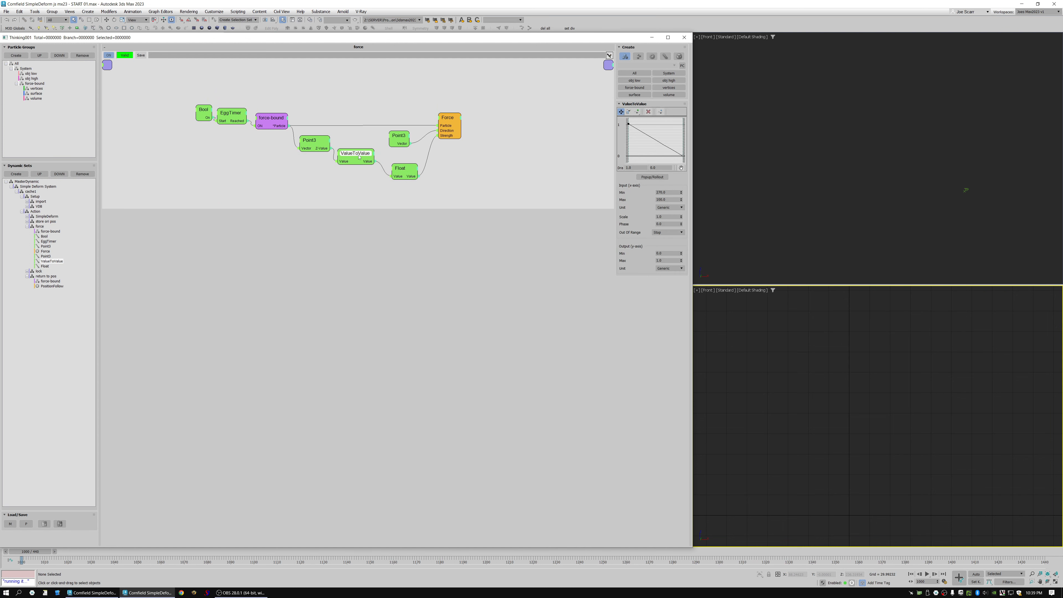
Colour the Float node in the force graph light blue and slightly reposition the Float and Force nodes
left_click_drag(406, 175, 403, 172)
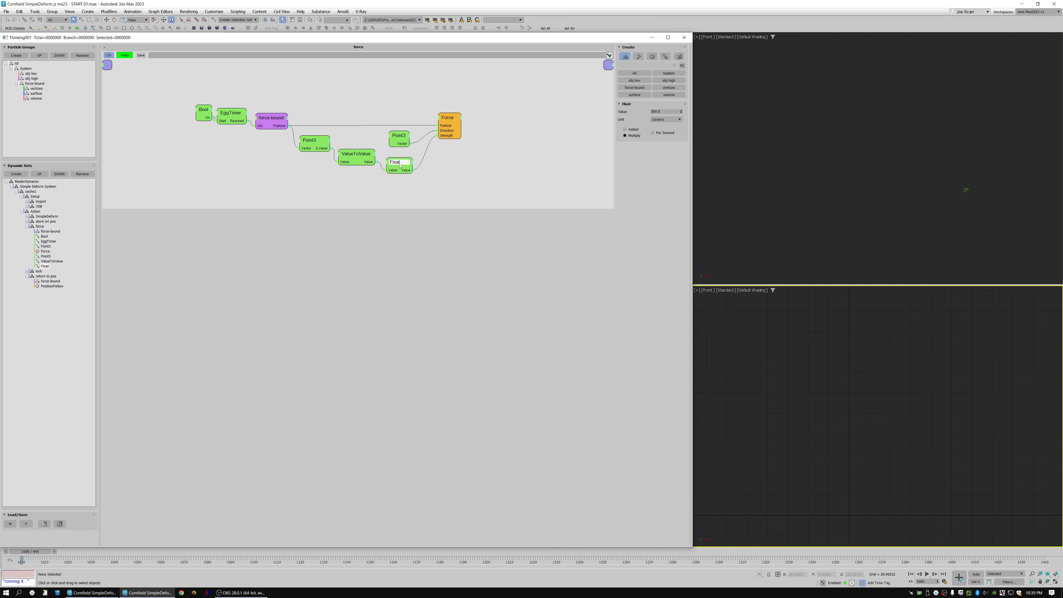
right_click(412, 157)
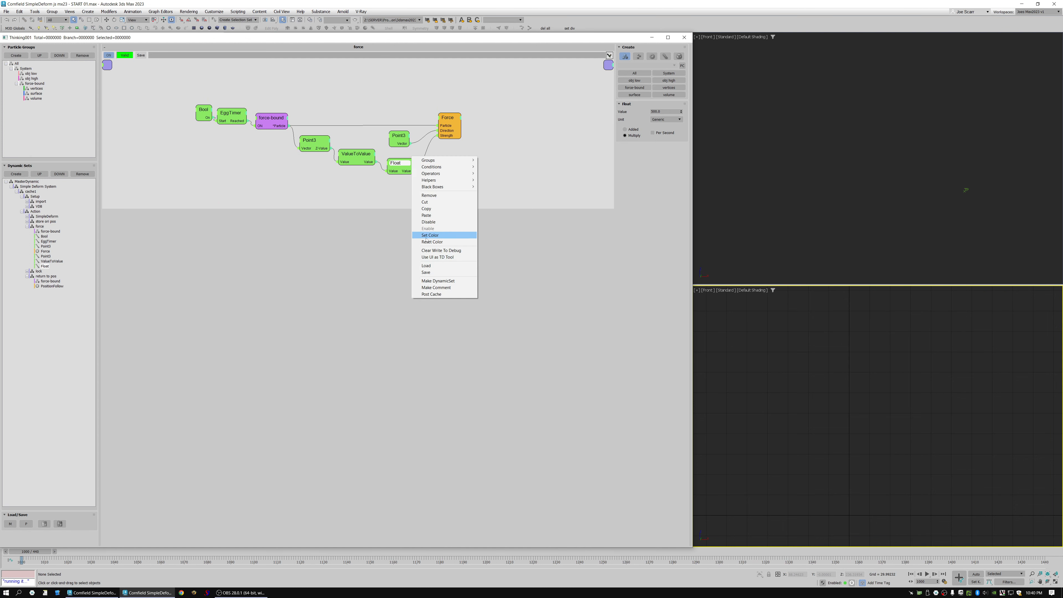
left_click(437, 237)
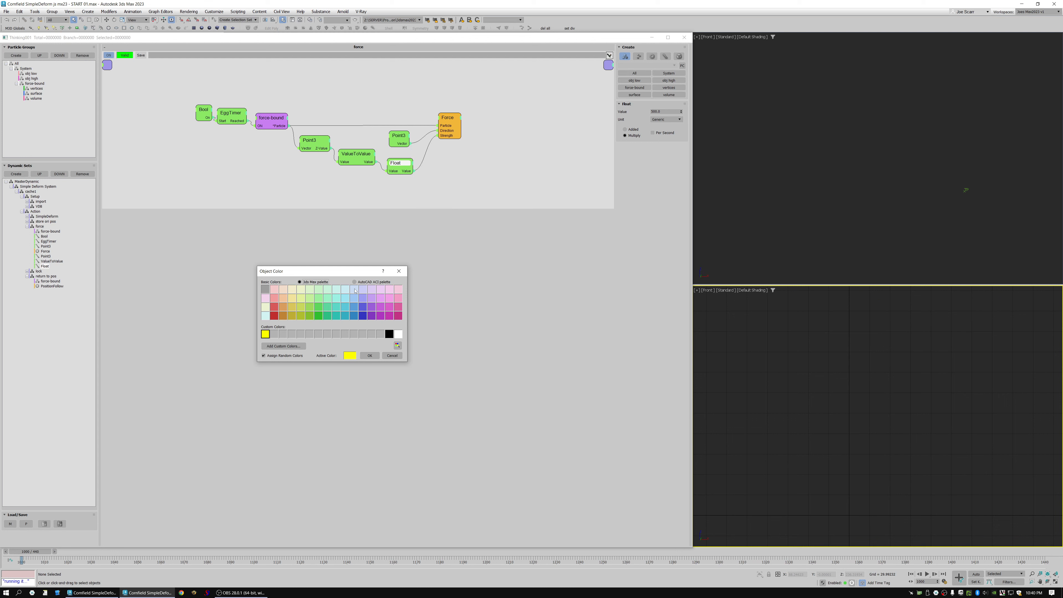
left_click(354, 290)
left_click(372, 355)
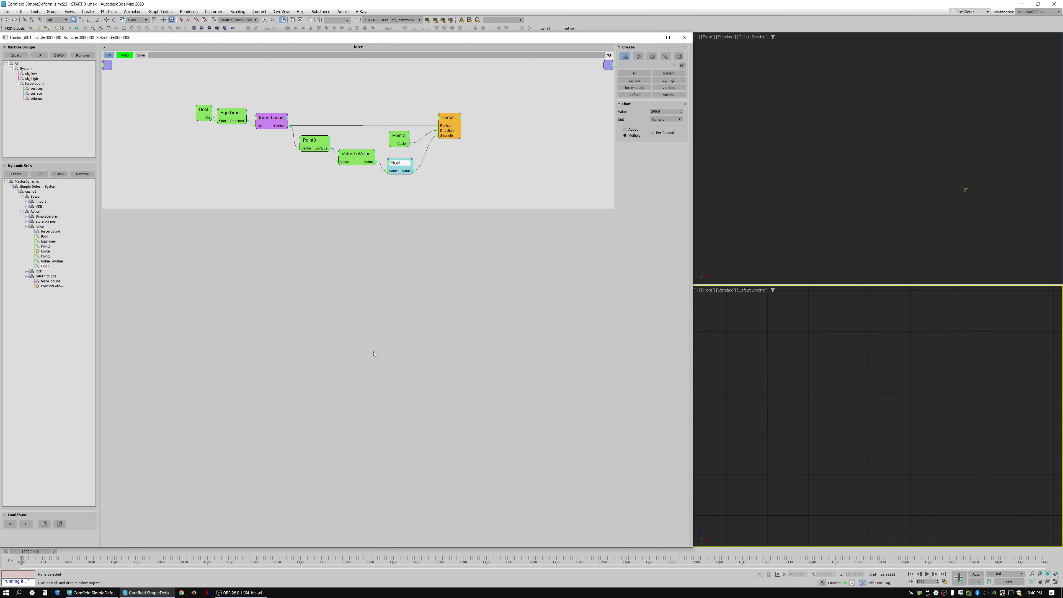
left_click_drag(403, 165, 404, 170)
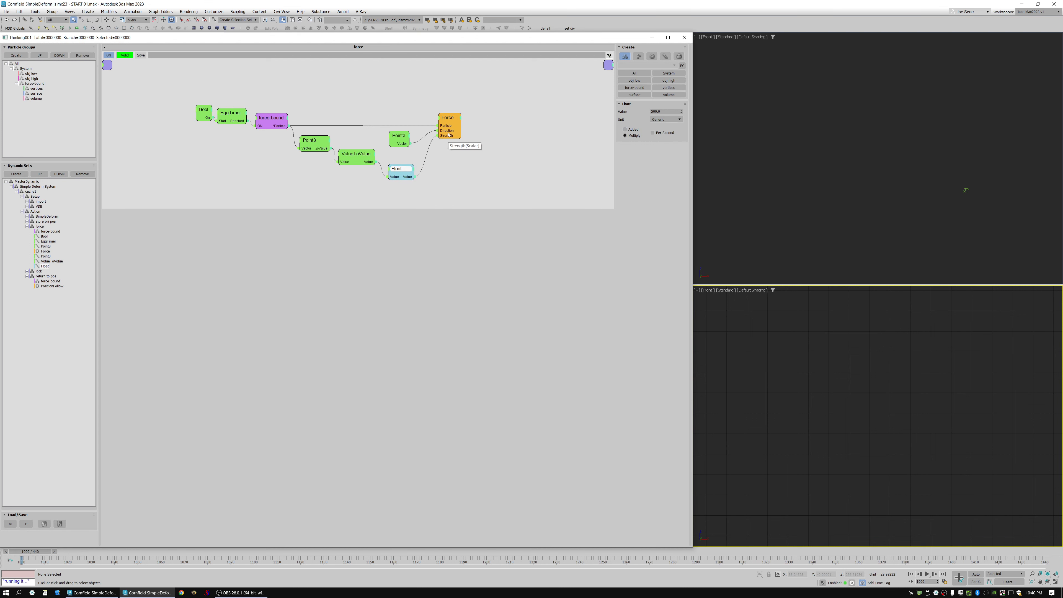
left_click_drag(450, 125, 447, 127)
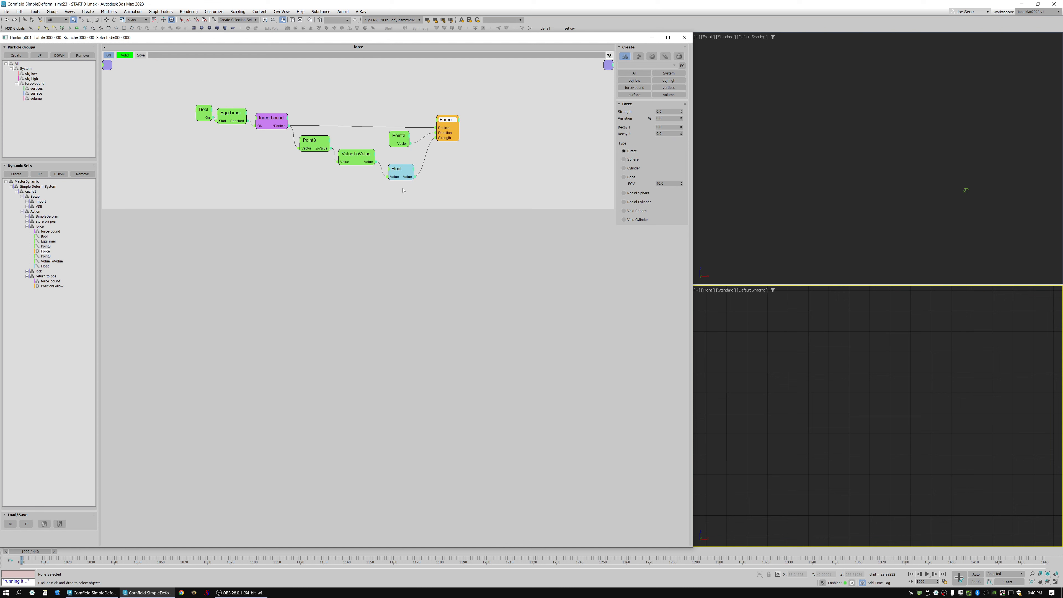
left_click_drag(367, 103, 300, 198)
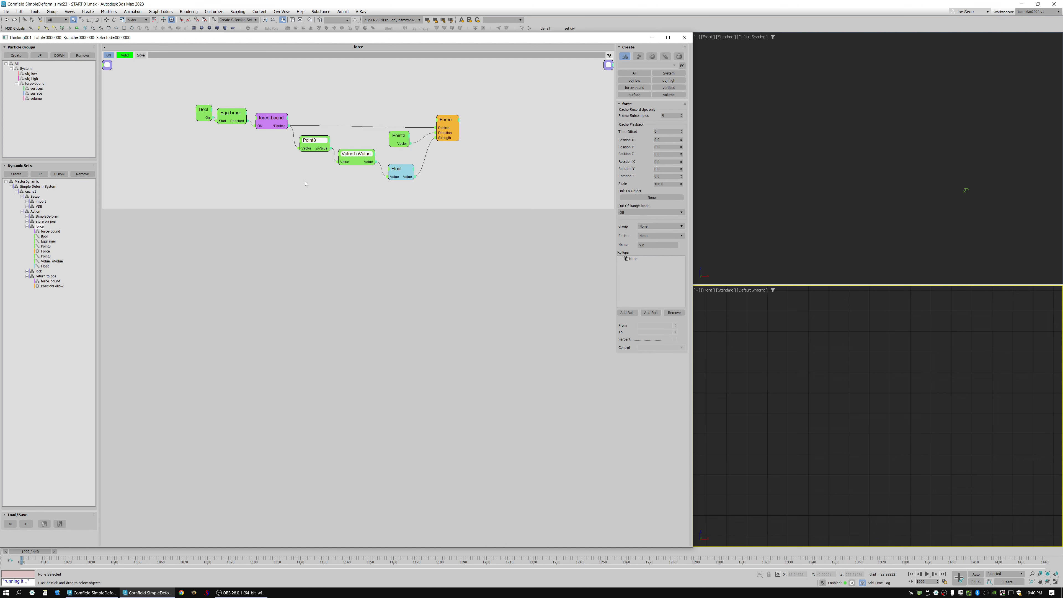
right_click(268, 166)
left_click(368, 183)
left_click(368, 183)
left_click_drag(311, 129, 349, 171)
right_click(265, 166)
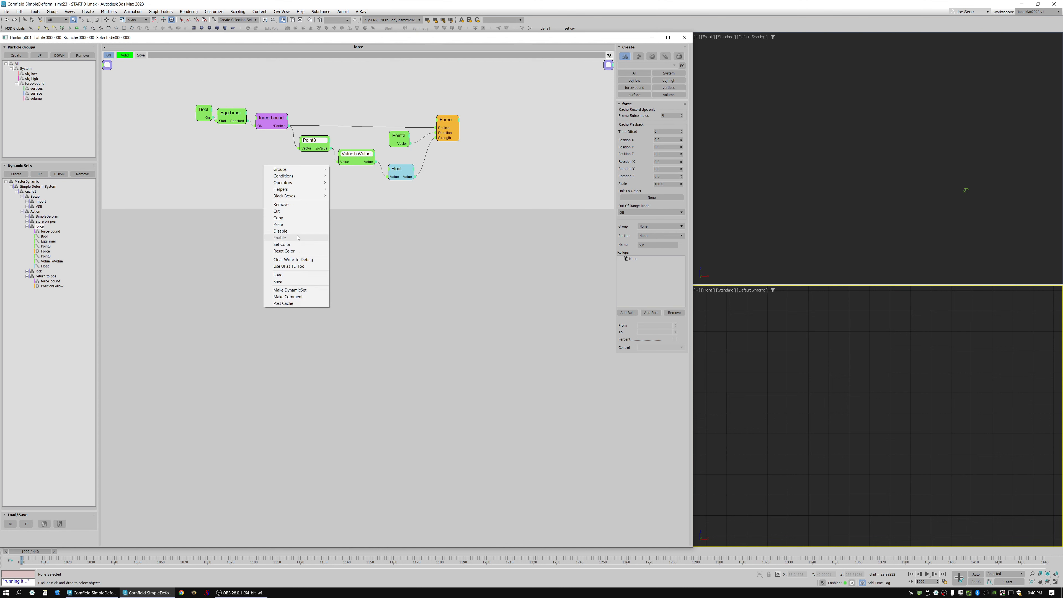
left_click(375, 199)
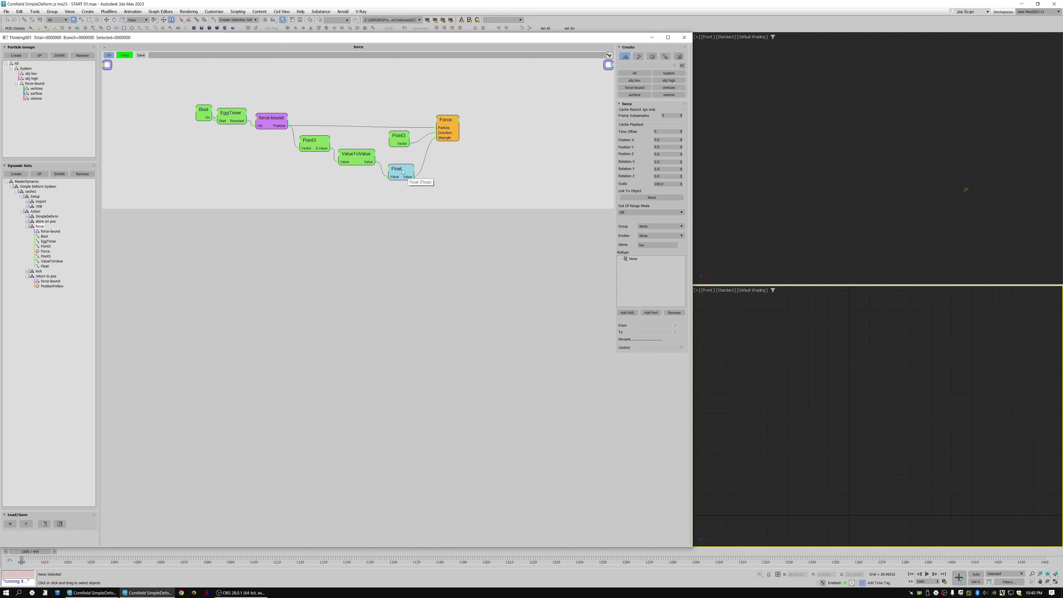
Raise the Float node's multiplier that drives the force strength, and play the simulation to check the bend
left_click(409, 177)
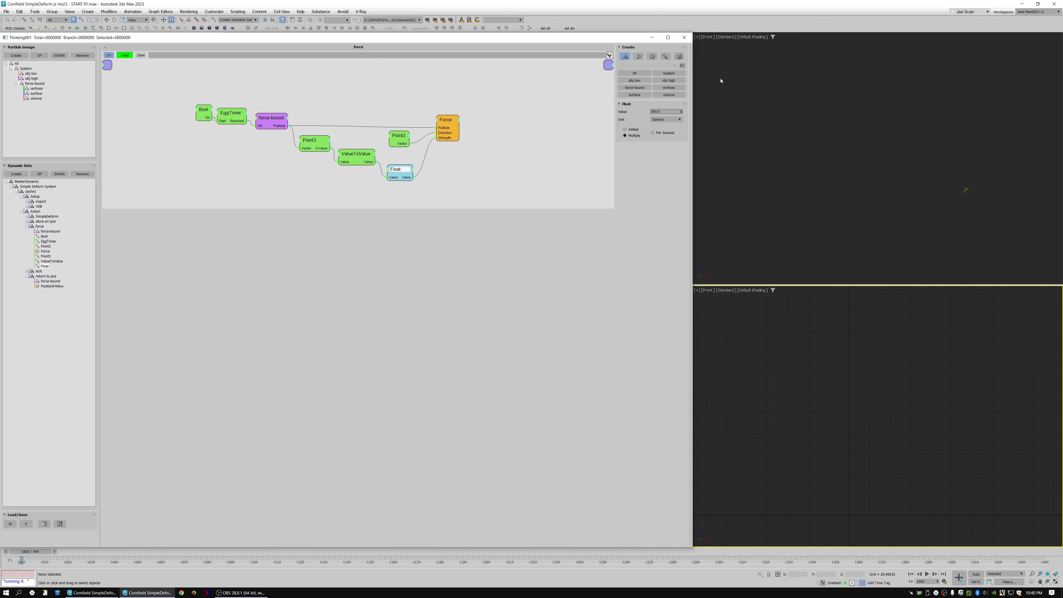
left_click(863, 399)
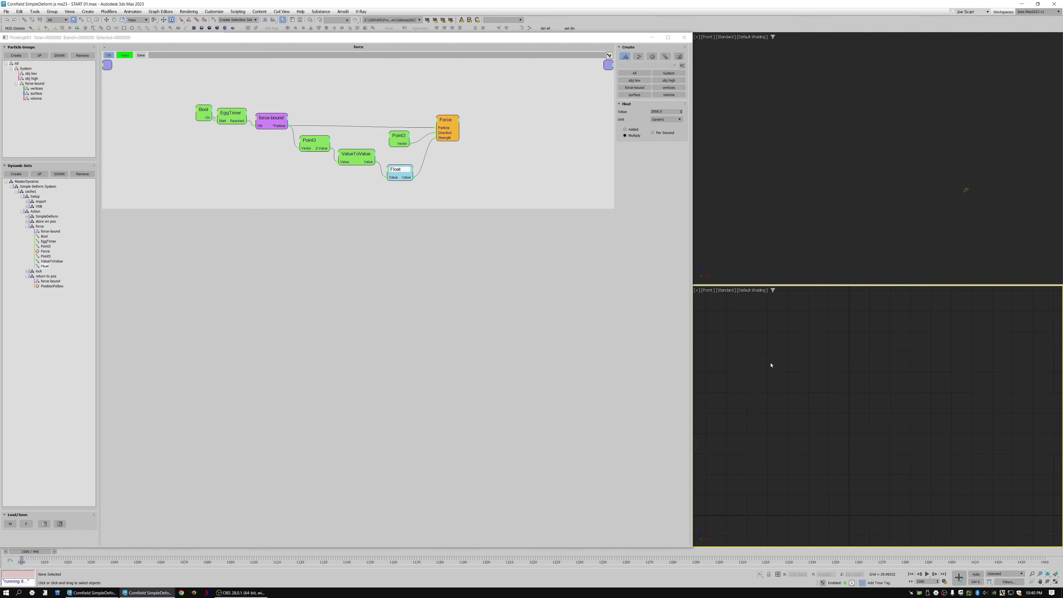
key("period")
key("period")
key("period")
key("period")
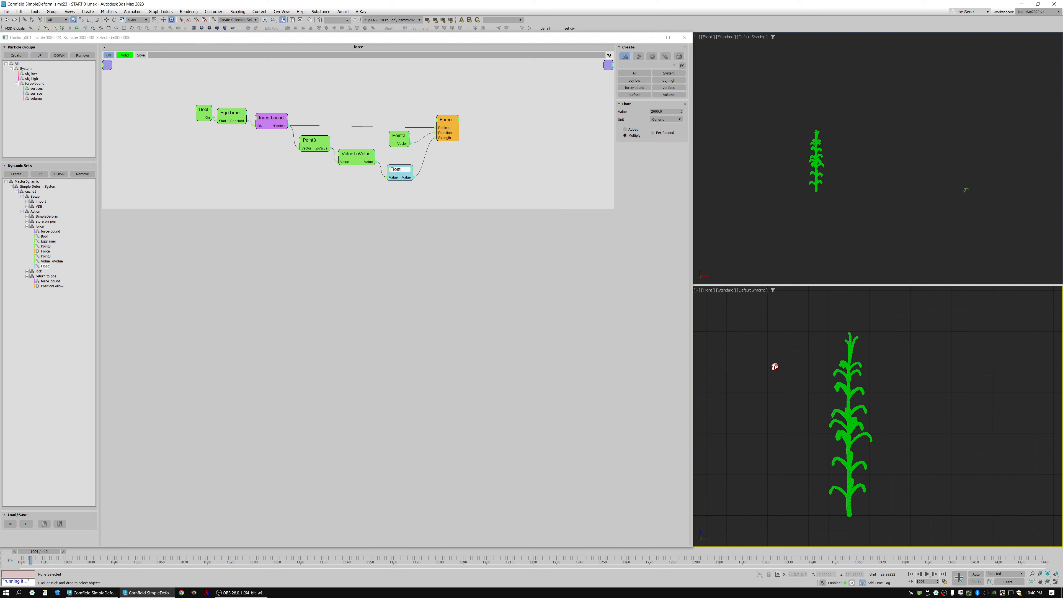
key("period")
key("period")
key("period")
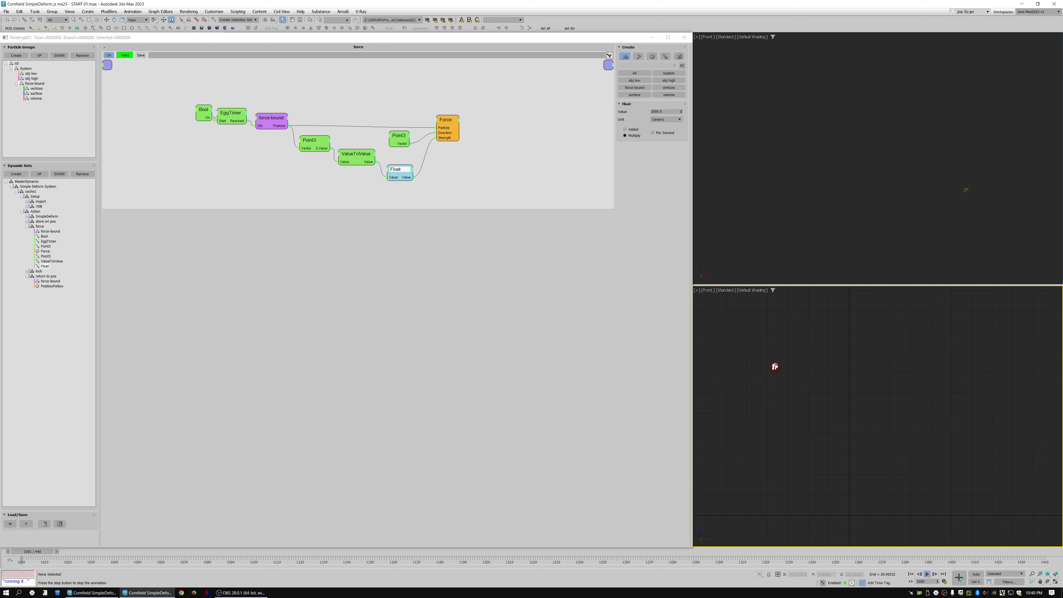
key("Home")
Set the PositionFollow operator's constant Speed to 1 in the return to pos set
left_click(47, 286)
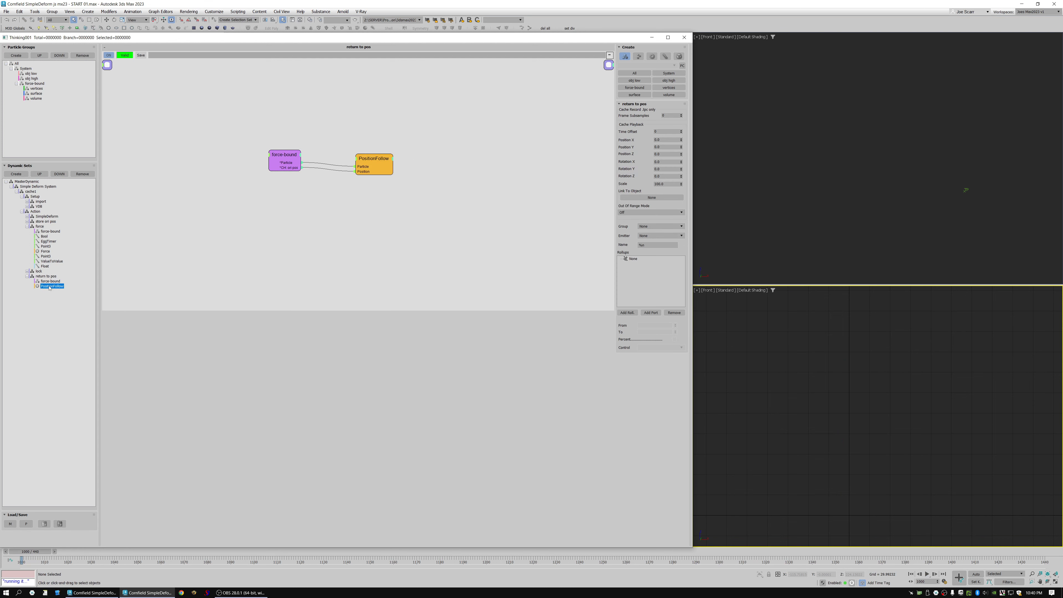
double_click(663, 120)
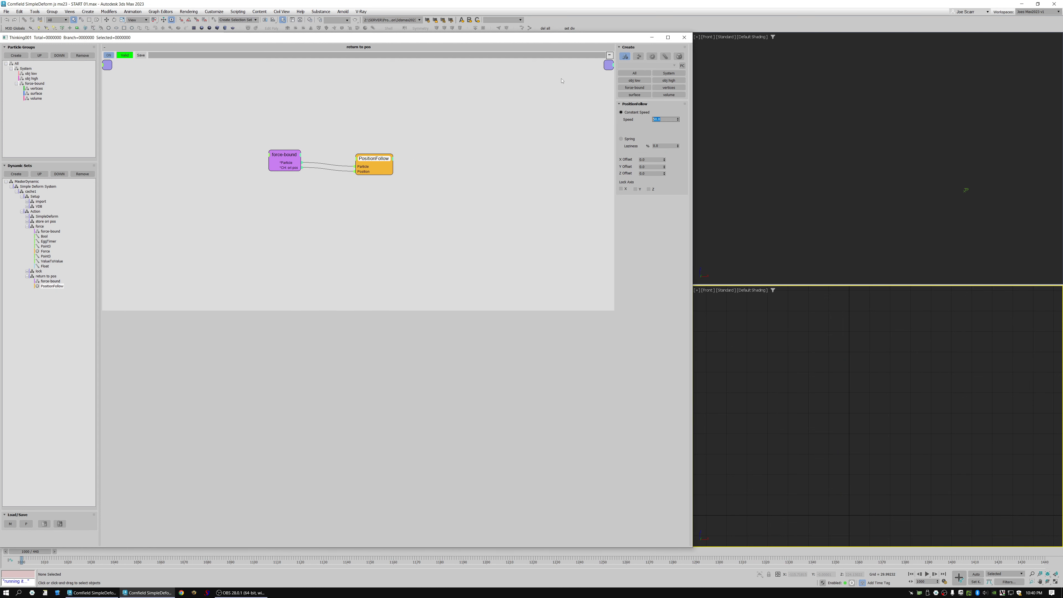
left_click(815, 352)
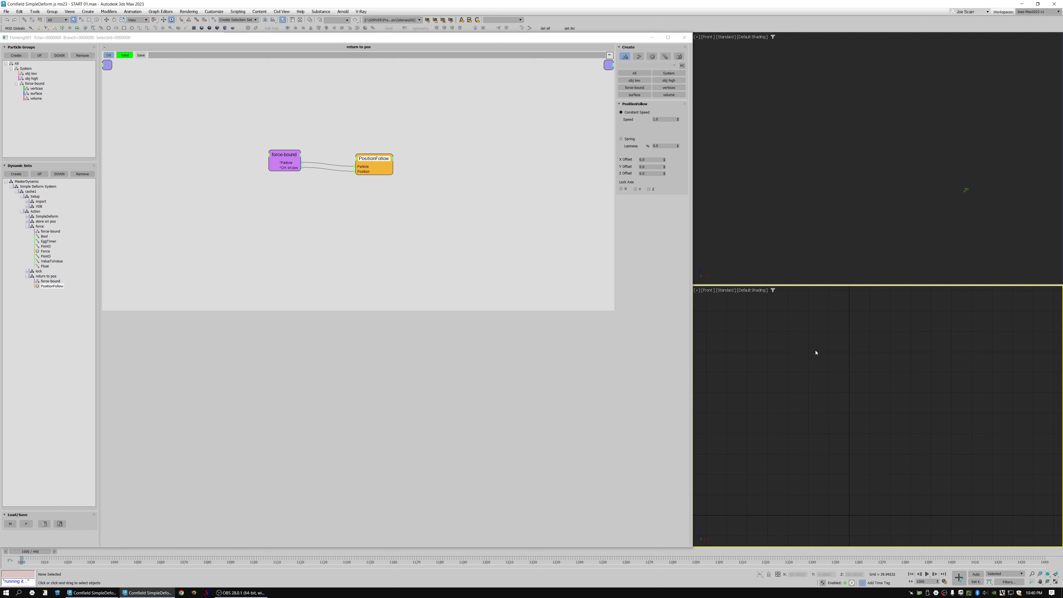
Step through the simulation frame by frame to examine how the cornstalk bends, and return to the start frame
key("period")
key("period")
key("period")
key("period")
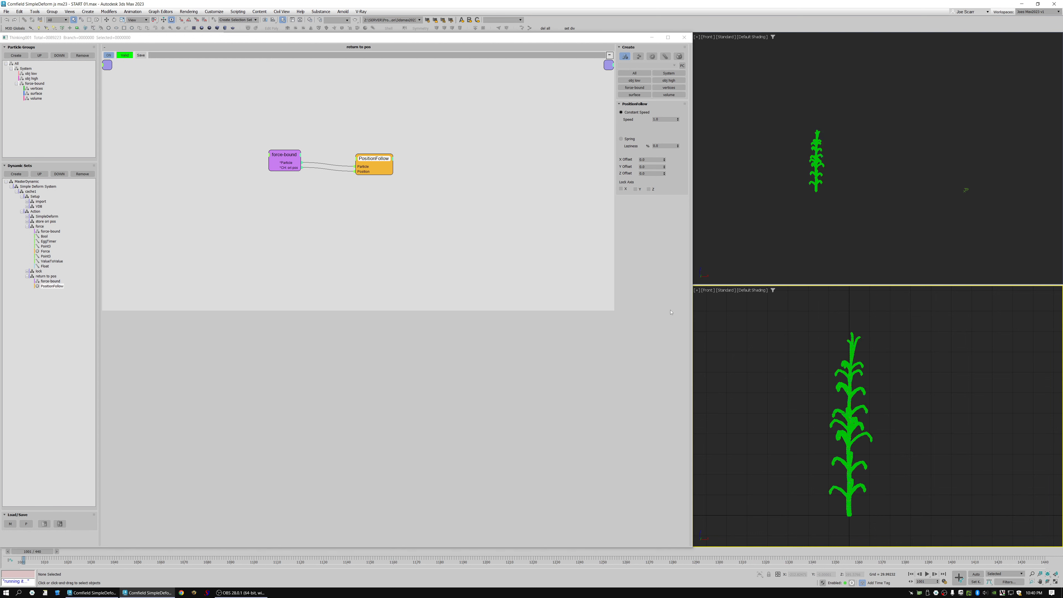
key("period")
key("period")
key("period")
key("period")
key("period")
key("period")
key("period")
key("period")
key("period")
key("period")
key("period")
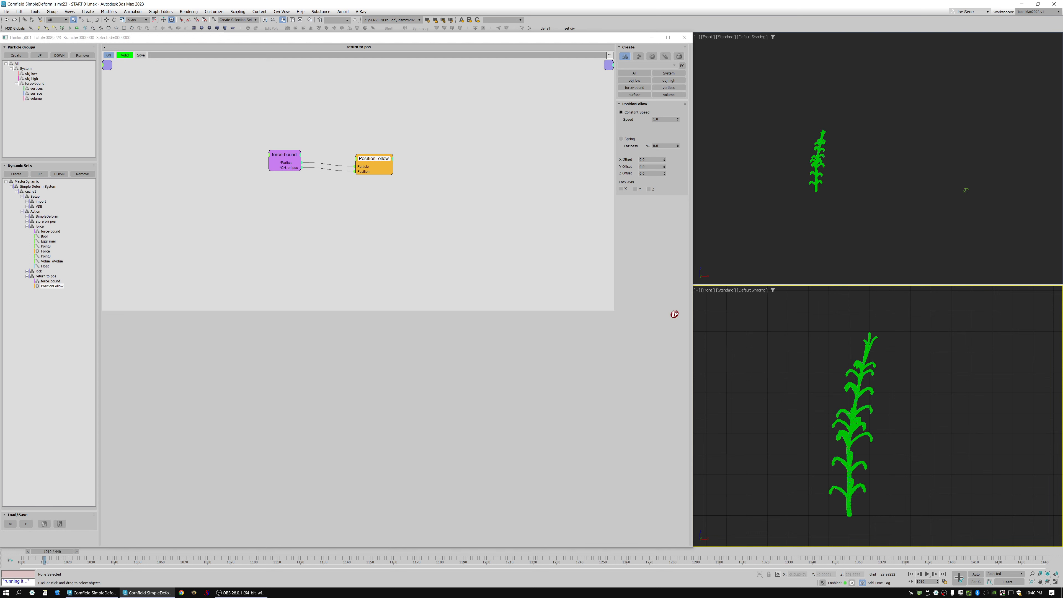
key("period")
key("period")
key("period")
key("period")
key("period")
key("period")
key("period")
key("period")
key("period")
key("period")
key("period")
key("period")
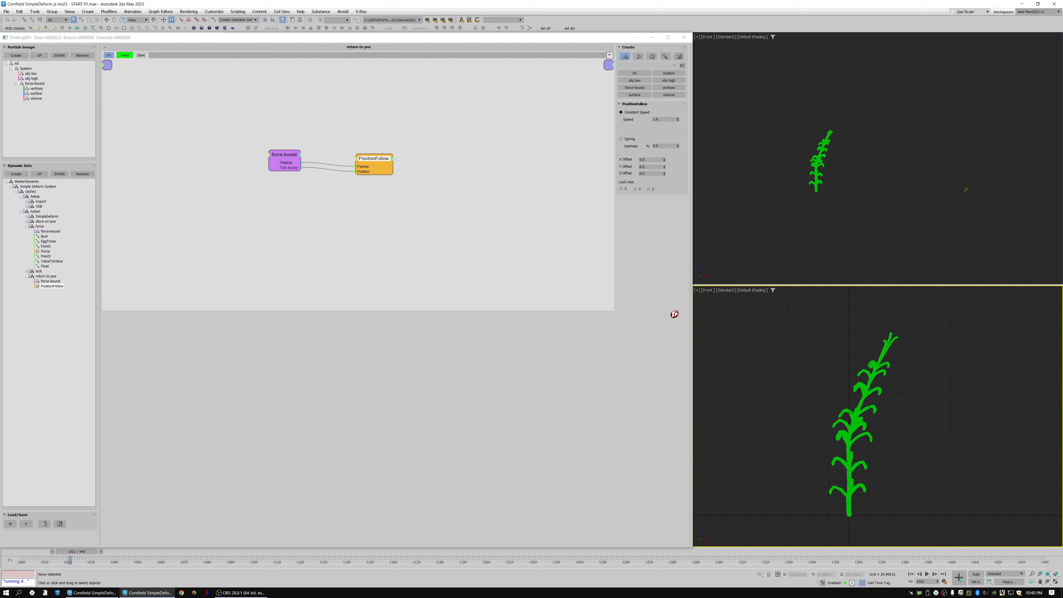
key("period")
key("period")
key("period")
key("period")
key("period")
key("period")
key("period")
key("period")
key("period")
key("period")
key("period")
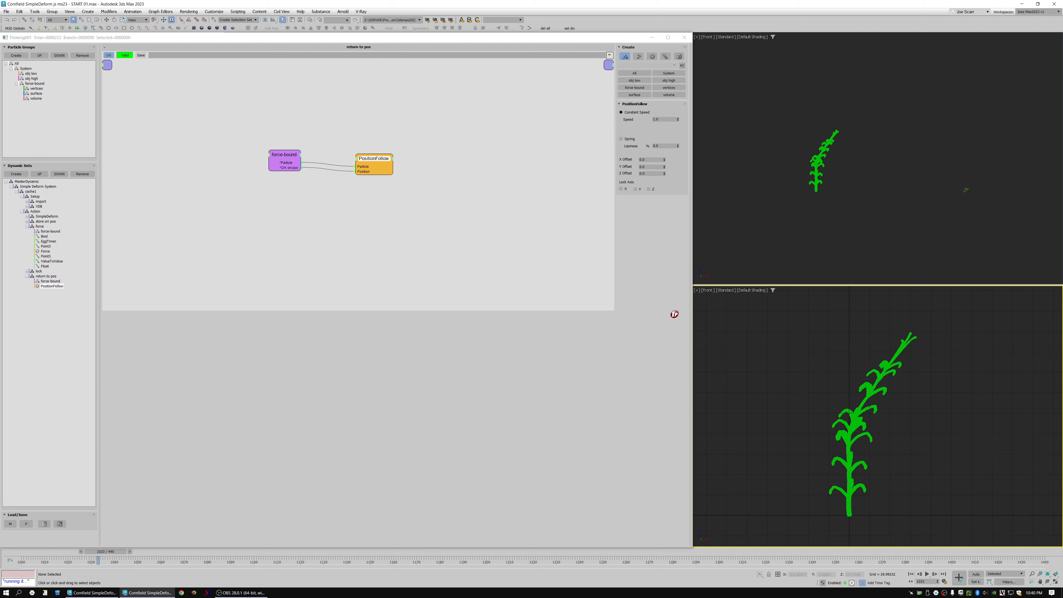
key("period")
key("period")
key("period")
key("period")
key("period")
key("period")
key("period")
key("period")
key("period")
key("period")
key("period")
key("period")
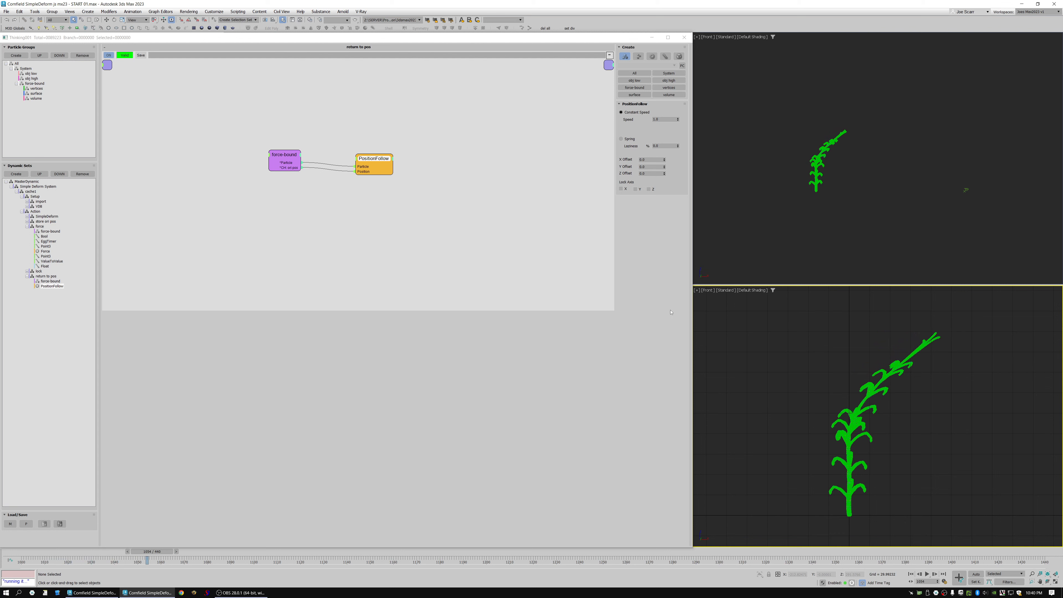
key("Home")
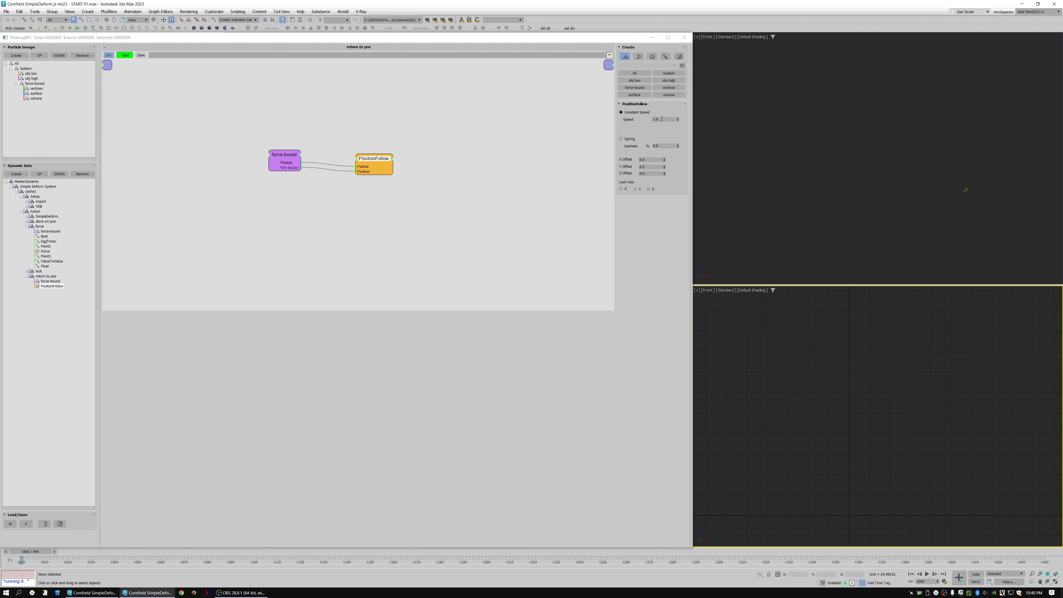
Set PositionFollow's constant Speed to 10, play the simulation to check the cornstalk's motion, and rewind it
left_click(662, 119)
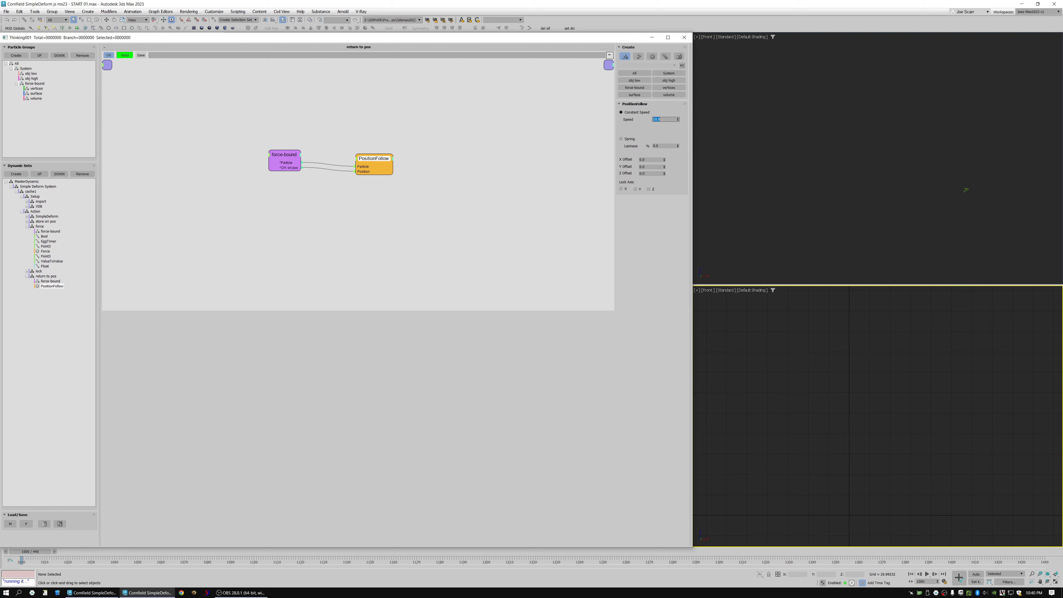
left_click(871, 328)
key("slash")
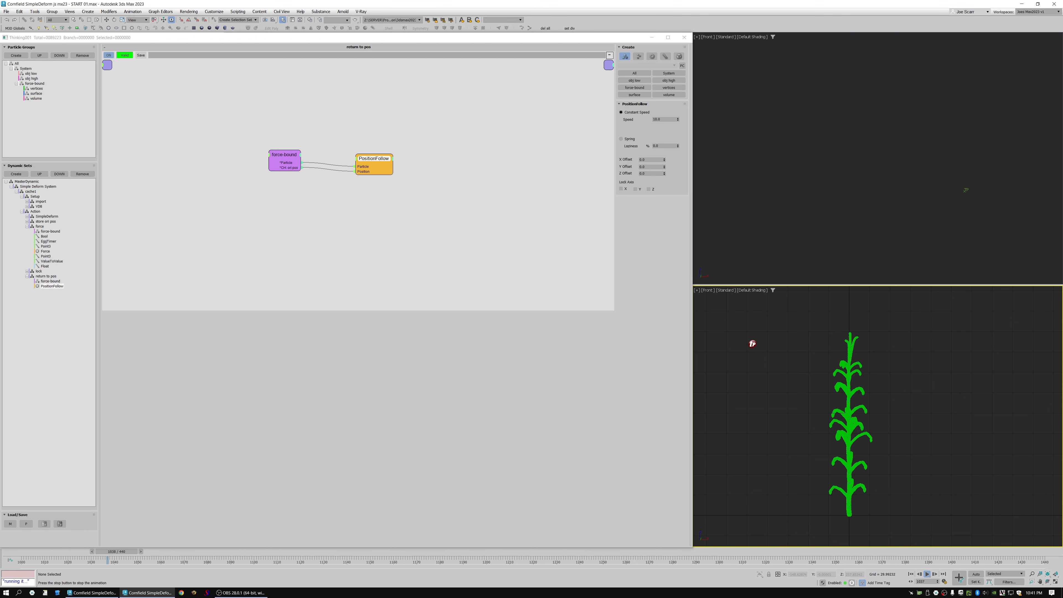
key("Home")
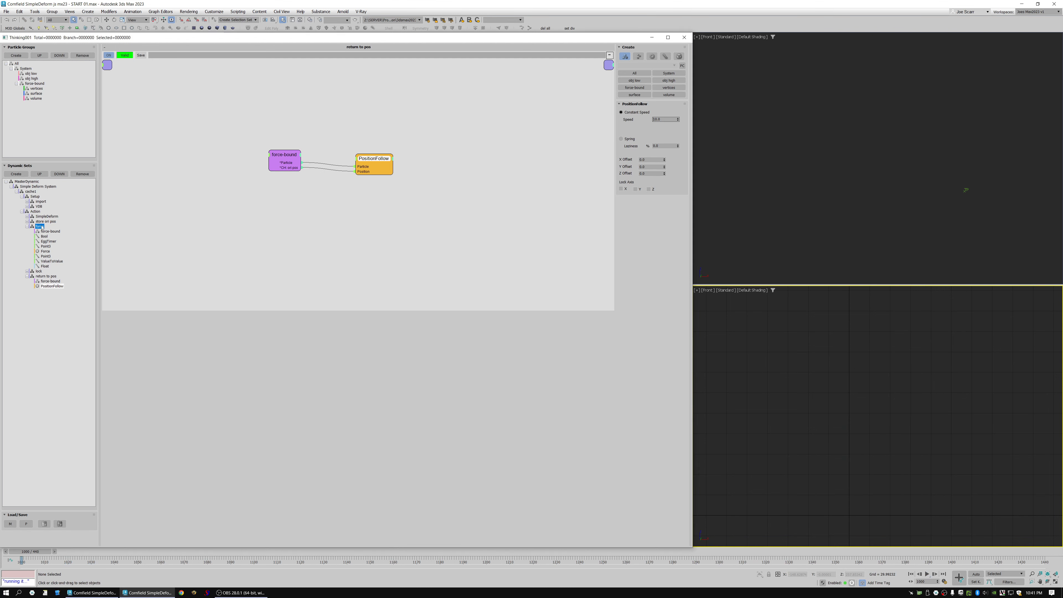
Set the Float multiplier in the force set to 10000
left_click(39, 226)
left_click(396, 168)
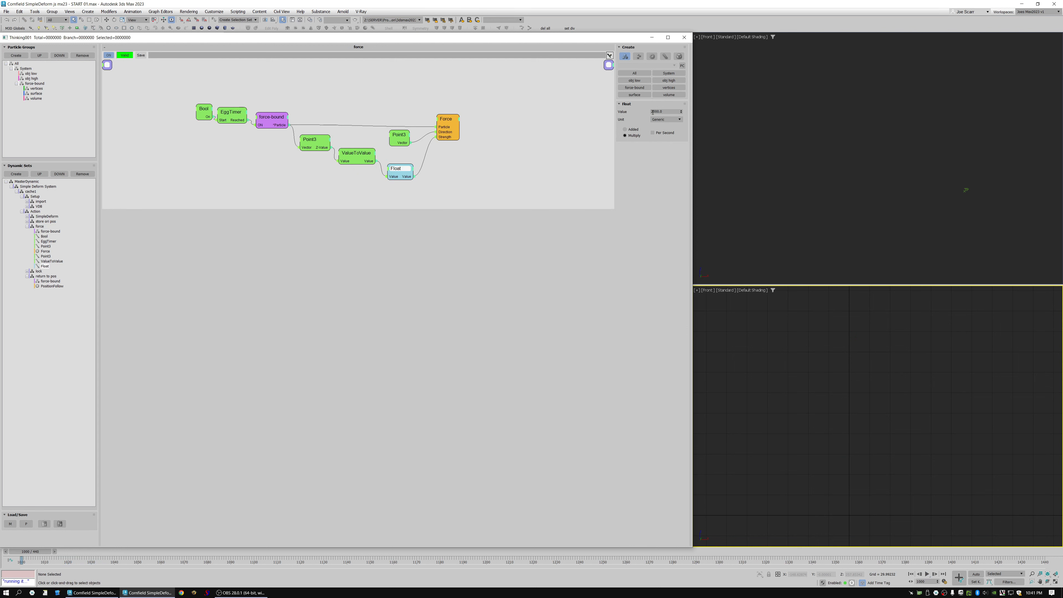
left_click_drag(651, 112, 654, 112)
left_click(872, 338)
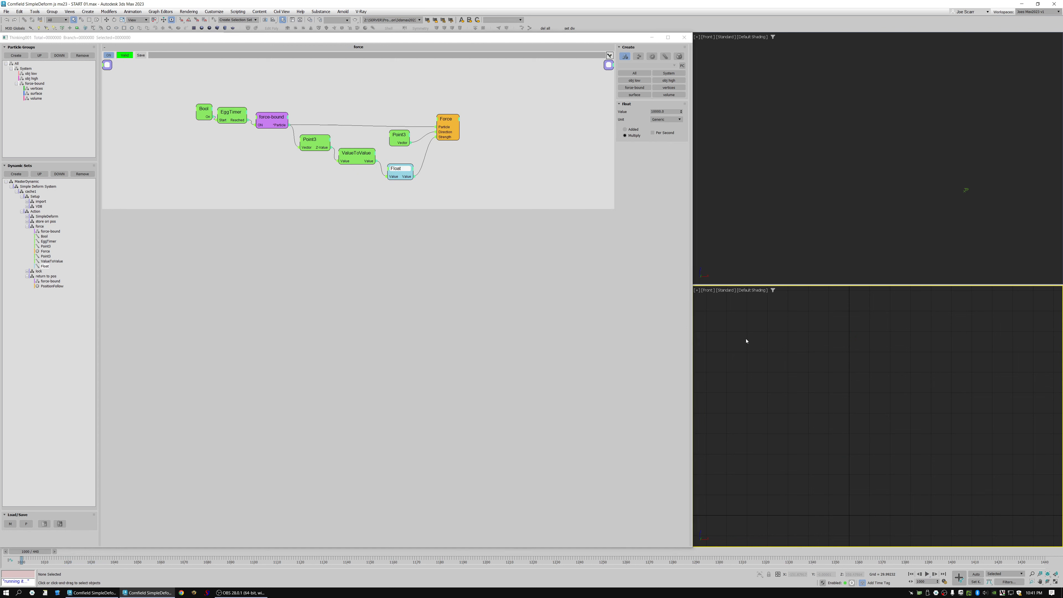
Play the simulation, lower the Float multiplier in the force set, and replay it from the start frame to compare the bend
key("slash")
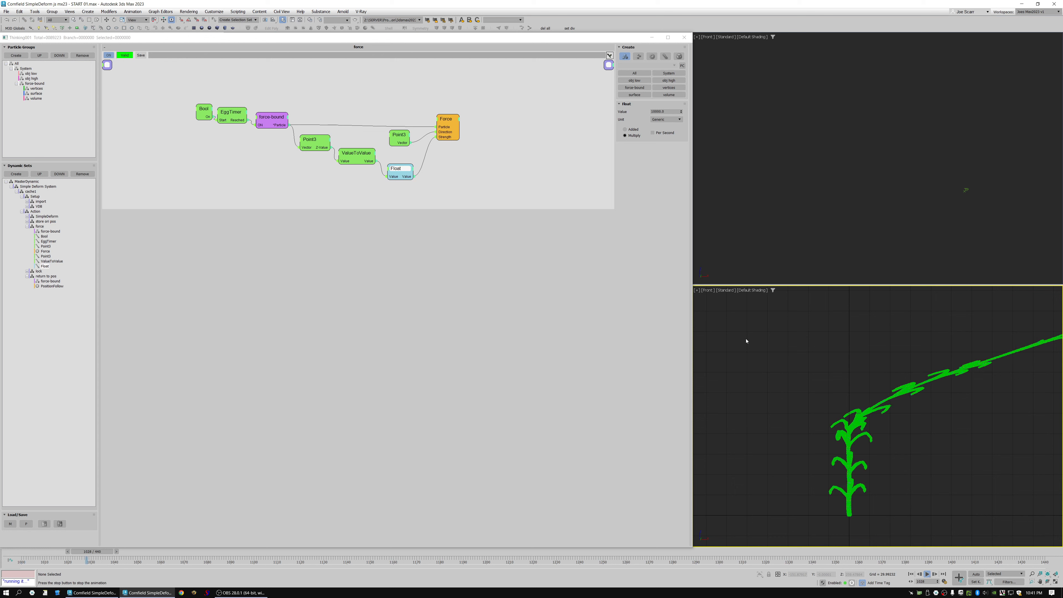
key("Home")
left_click_drag(655, 112, 602, 91)
left_click(899, 403)
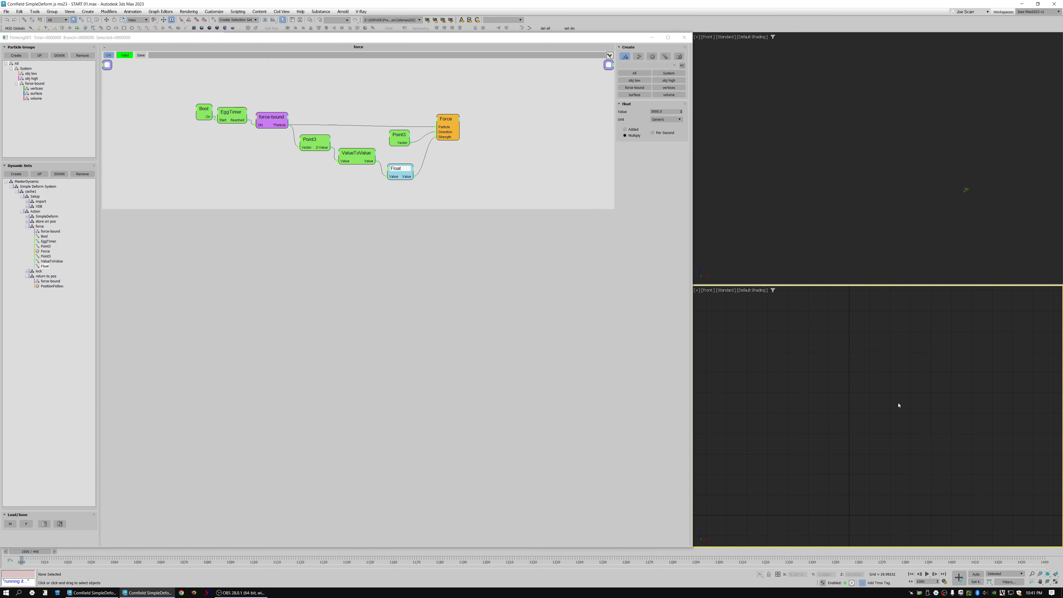
key("slash")
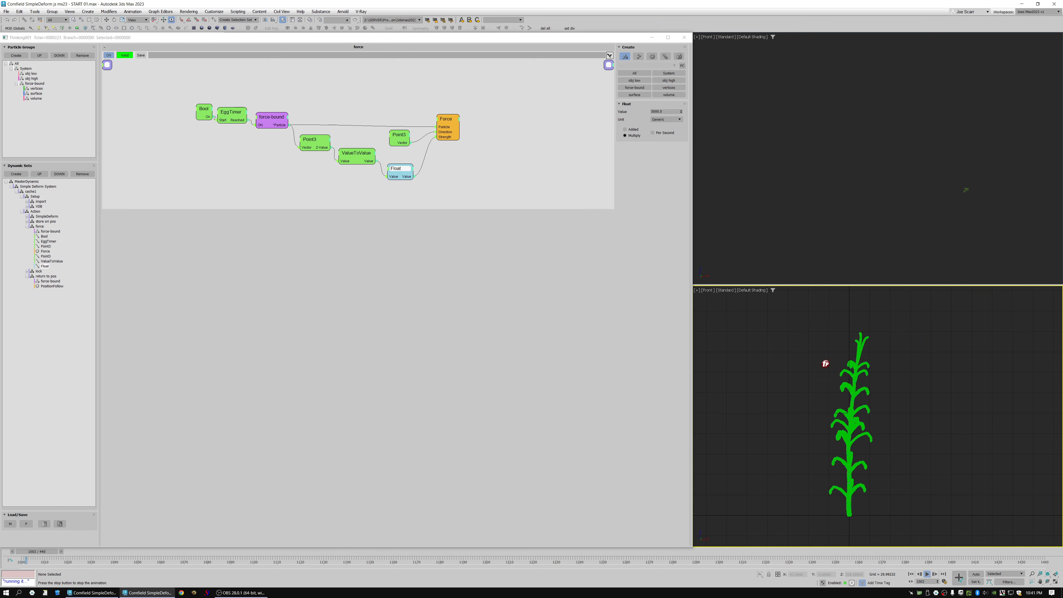
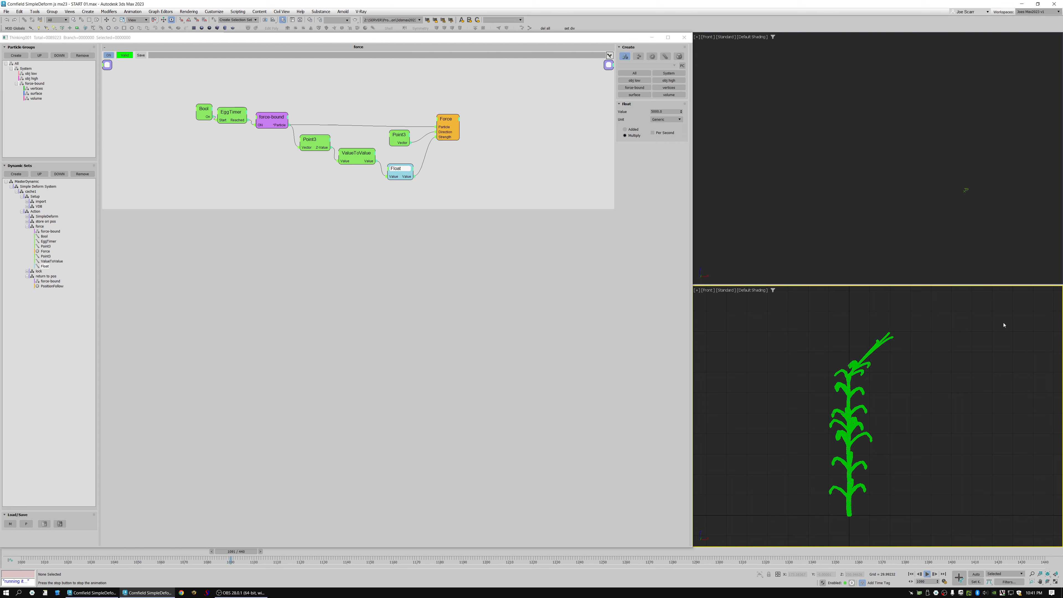
key("Home")
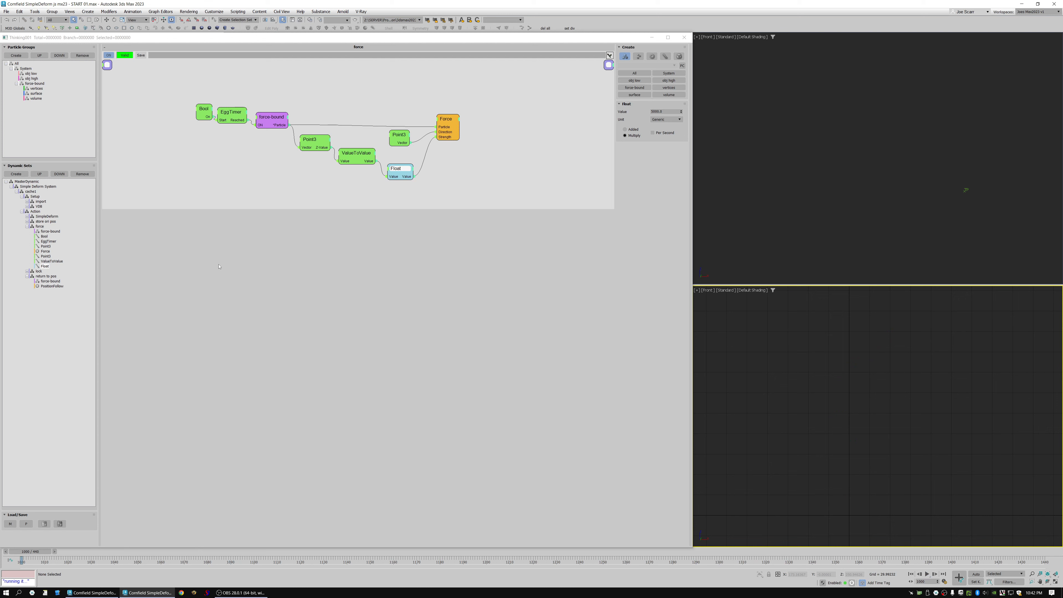
Switch the PositionFollow operator in the return to pos set to Spring, play the simulation, and rewind it
left_click(39, 270)
left_click(46, 276)
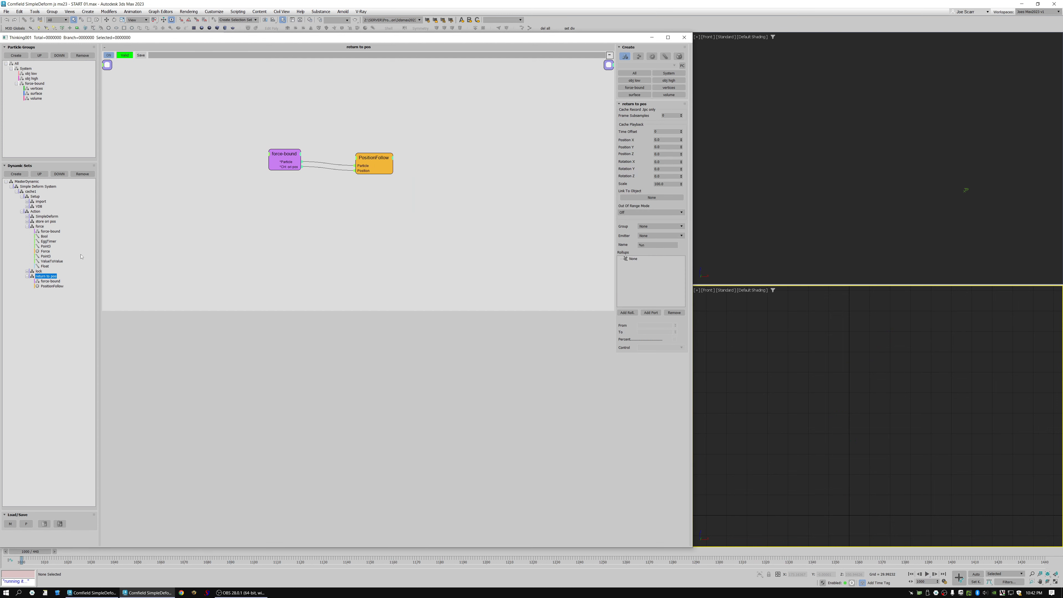
left_click(374, 157)
left_click_drag(376, 158, 372, 162)
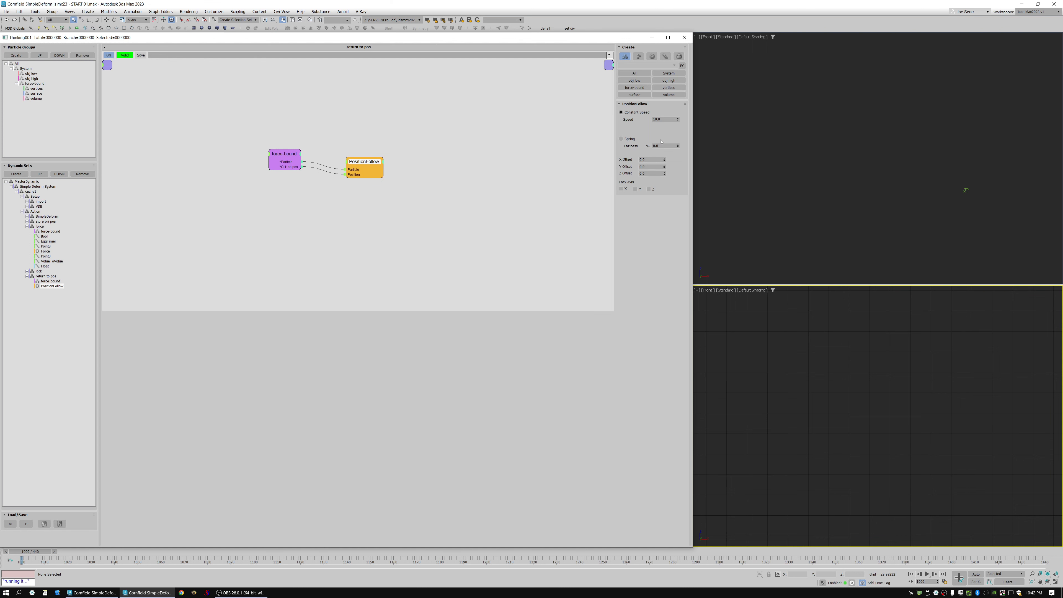
left_click(665, 146)
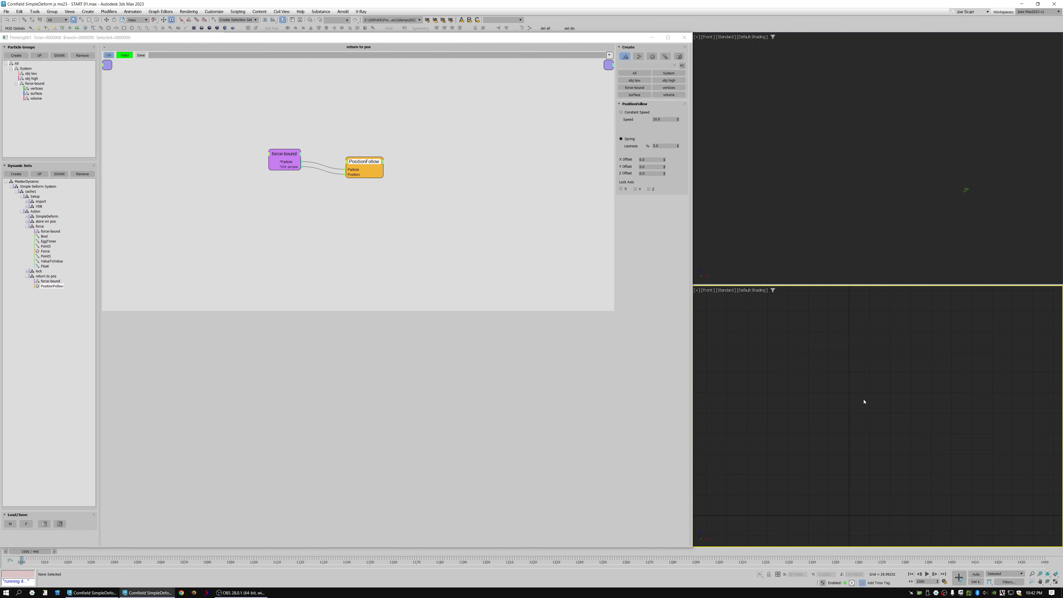
key("slash")
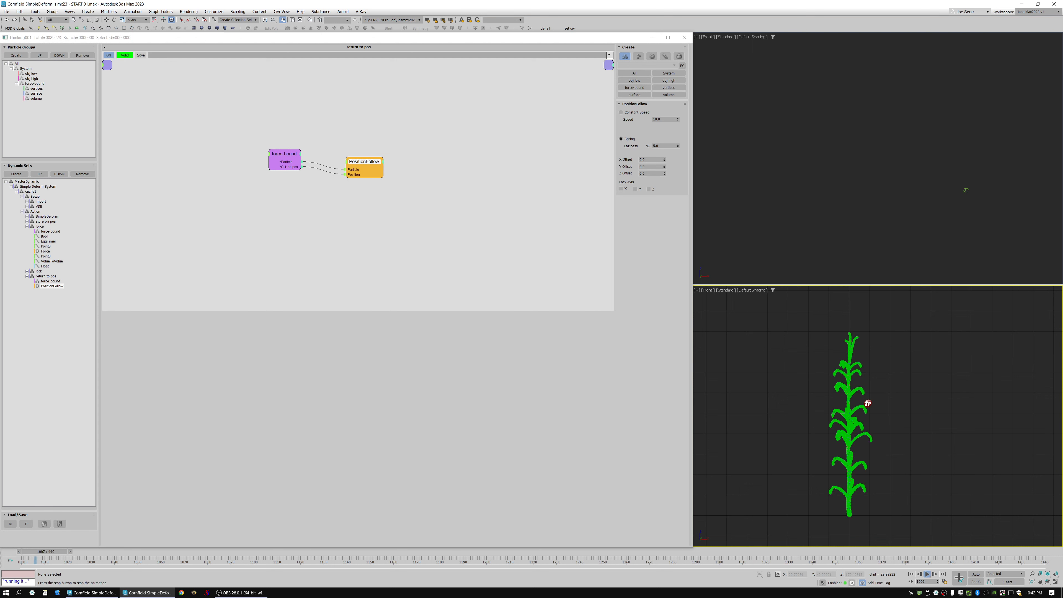
key("slash")
key("Home")
Raise PositionFollow's spring Laziness, play the simulation twice to check the cornstalk's motion, and rewind to the start frame
left_click(652, 145)
left_click(866, 309)
key("slash")
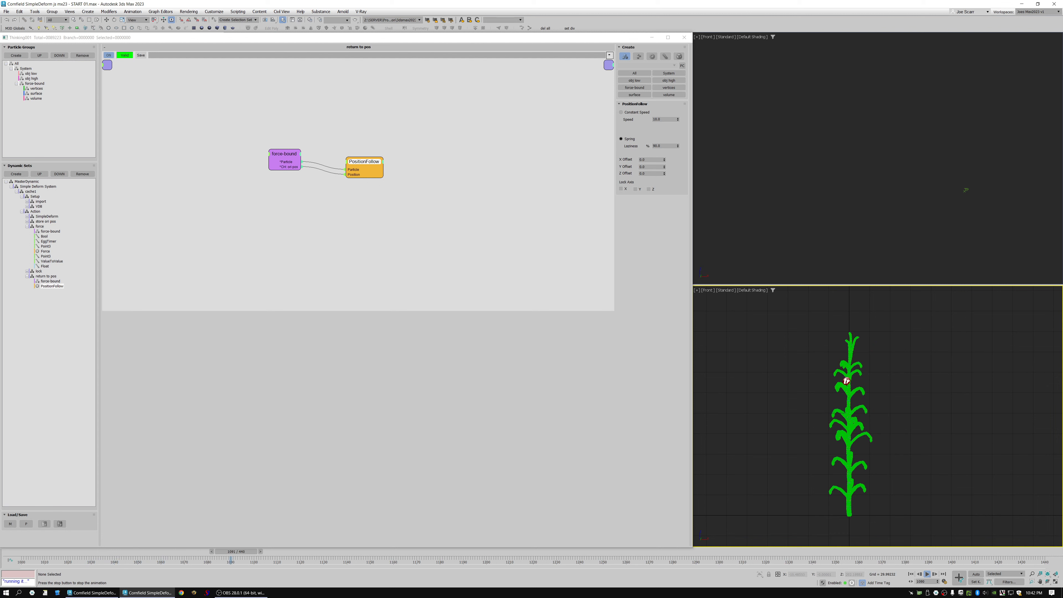
key("Escape")
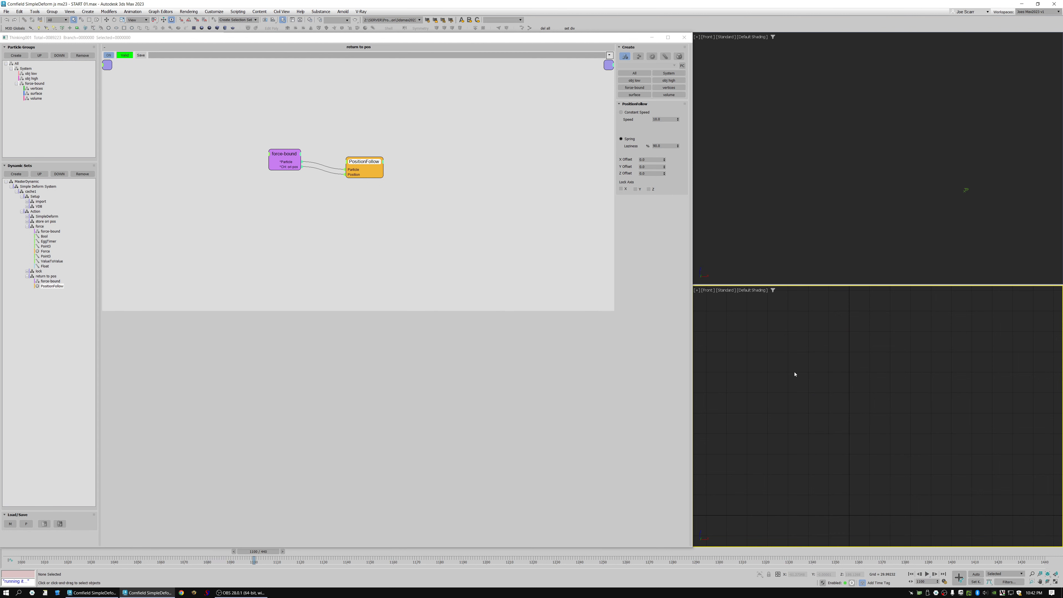
key("Home")
key("/")
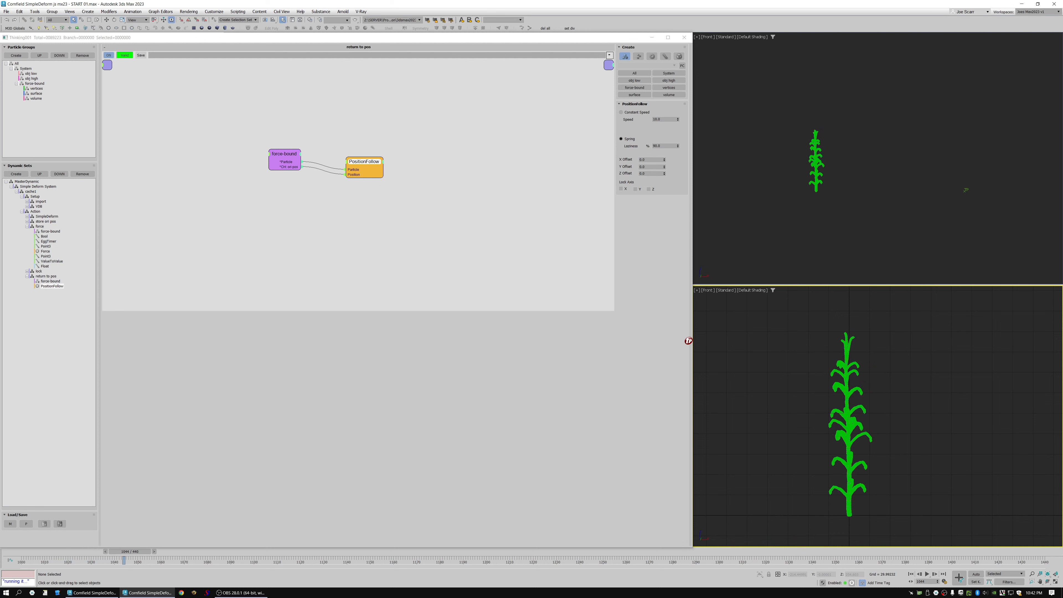
key("Home")
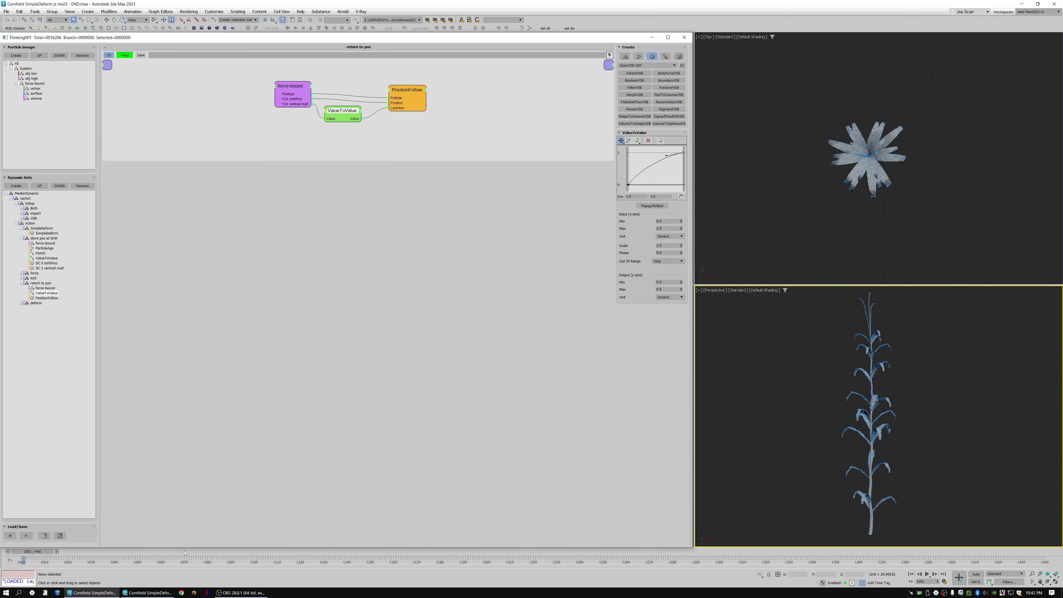
In the finished END scene, examine how store pos at birth feeds Point3 and ValueToValue into DC 1 vertical mult, including the ValueToValue ranges
left_click(41, 238)
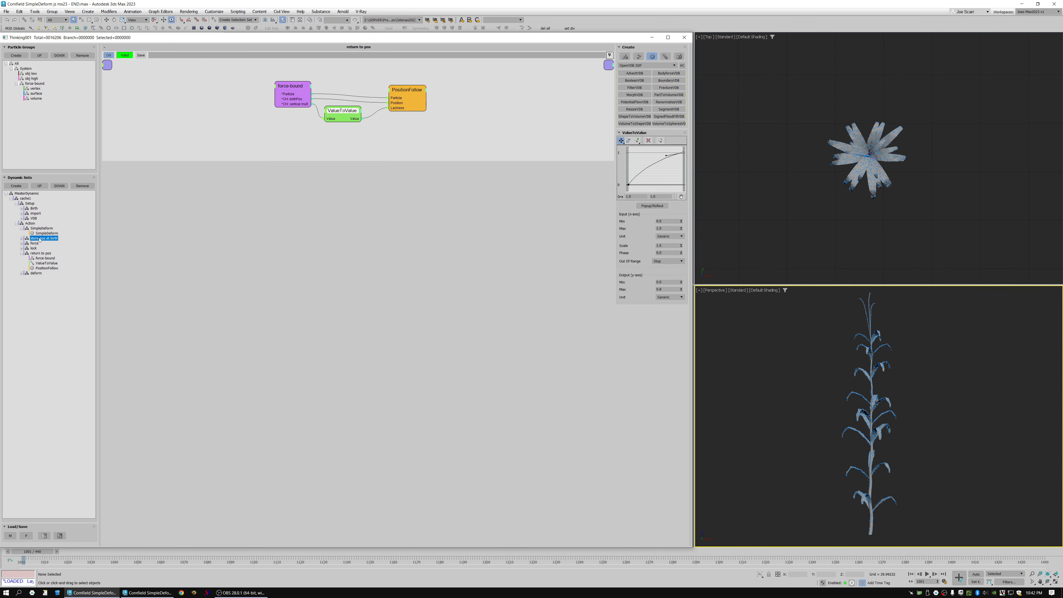
left_click(329, 132)
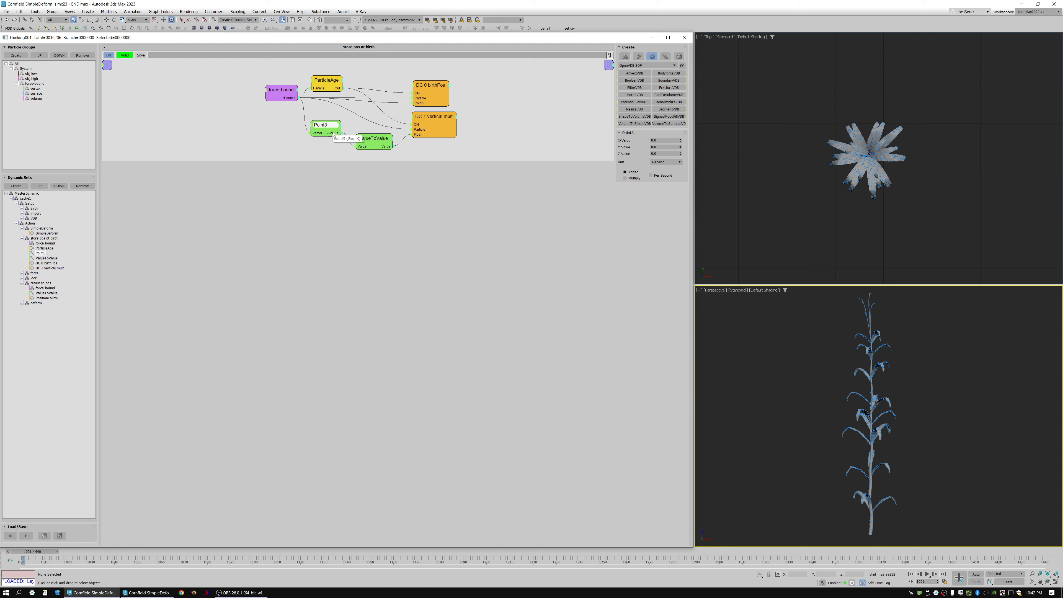
left_click(380, 140)
left_click_drag(379, 140, 380, 137)
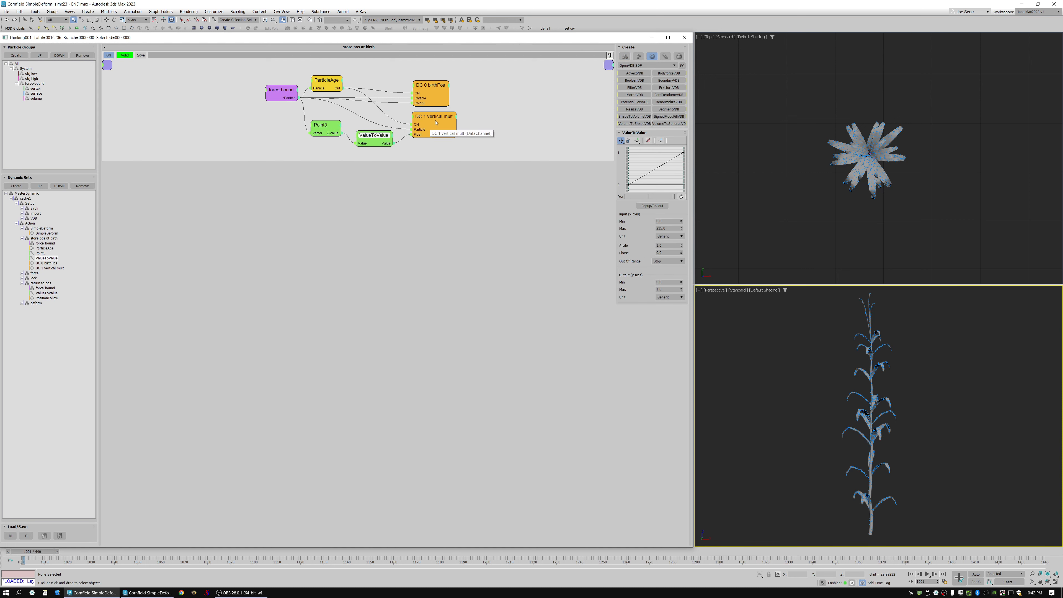
left_click(437, 119)
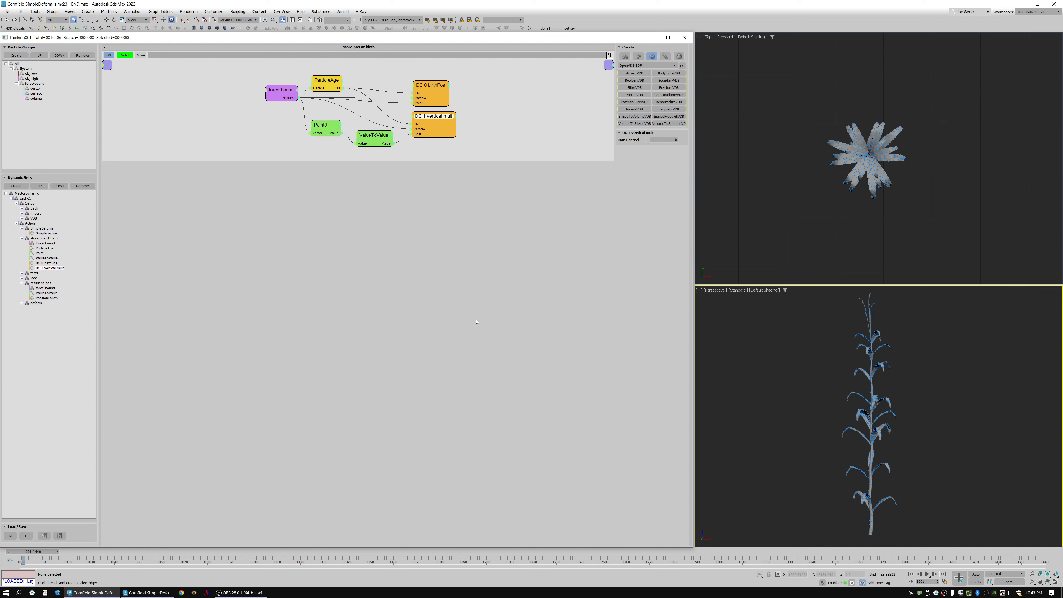
left_click_drag(374, 137, 372, 136)
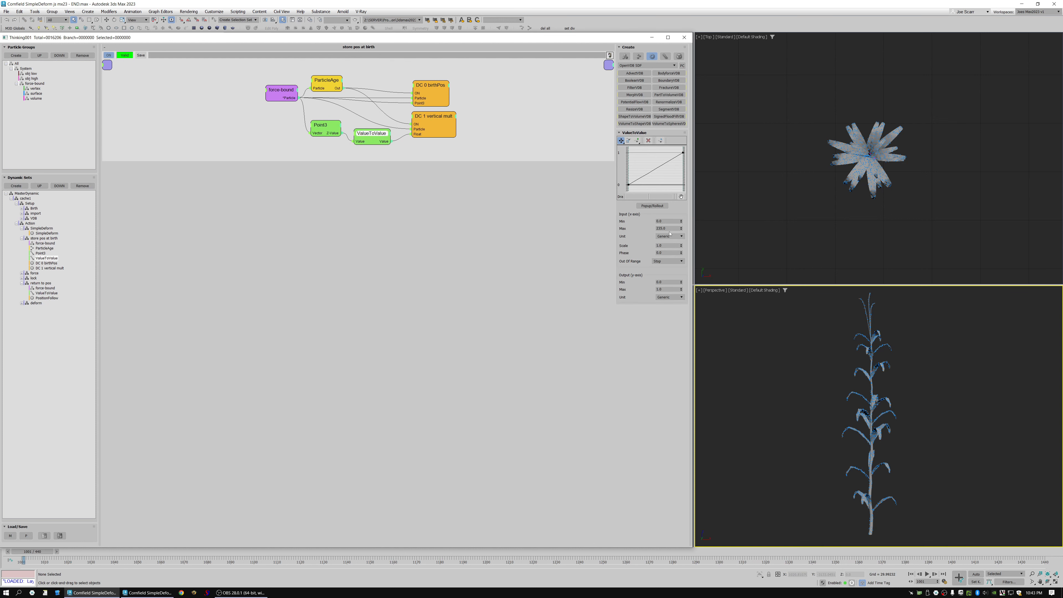
left_click_drag(666, 222, 652, 225)
left_click(665, 282)
left_click_drag(666, 282, 667, 238)
double_click(665, 228)
left_click(667, 290)
Examine the ValueToValue curve and output range that drive PositionFollow's Laziness in the END scene's return to pos set
left_click(40, 283)
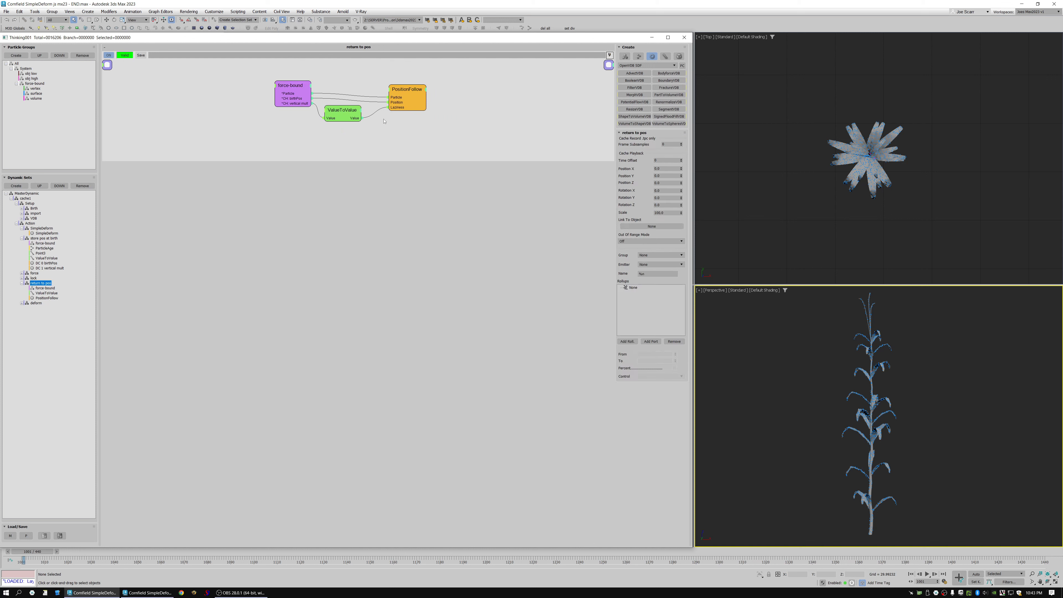
left_click_drag(343, 114, 345, 117)
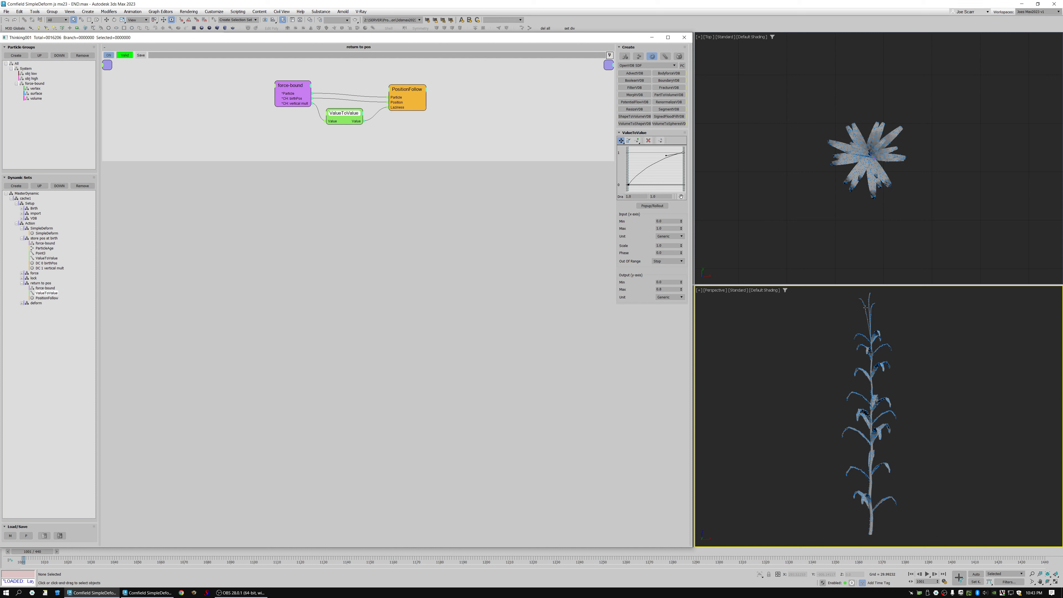
double_click(666, 289)
Switch back to the START scene and rename the DataChannel operator in the store ori pos set to DC 0
left_click(147, 593)
left_click(45, 222)
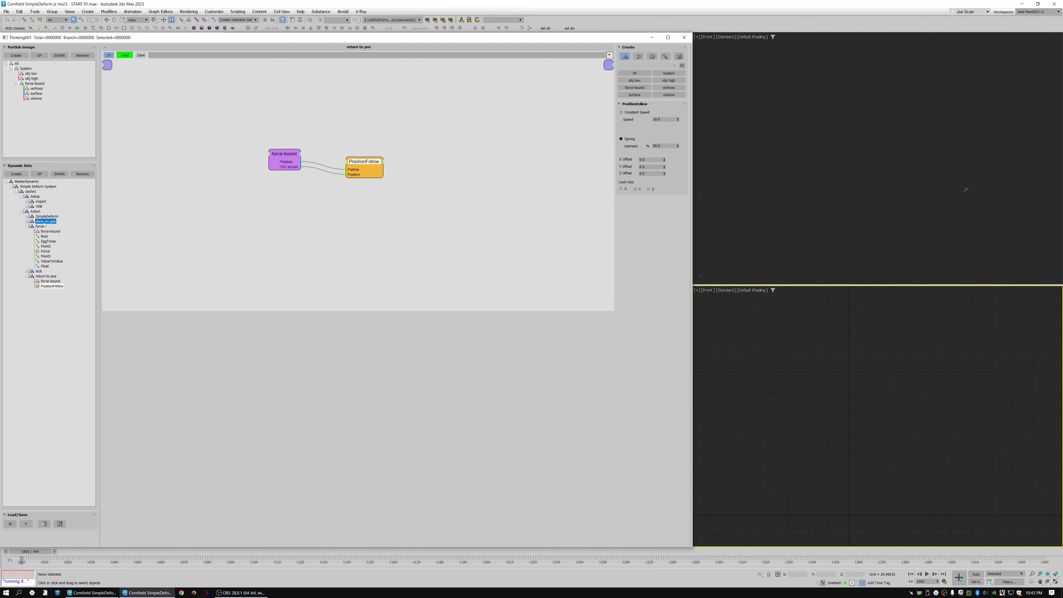
left_click(416, 145)
middle_click_drag(400, 188, 390, 157)
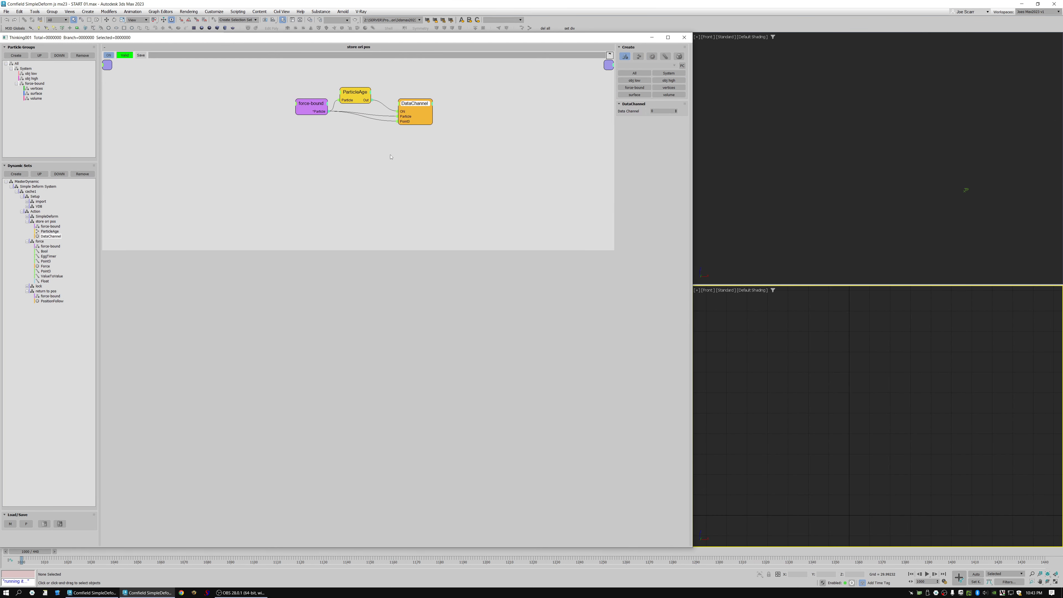
left_click_drag(417, 104, 420, 103)
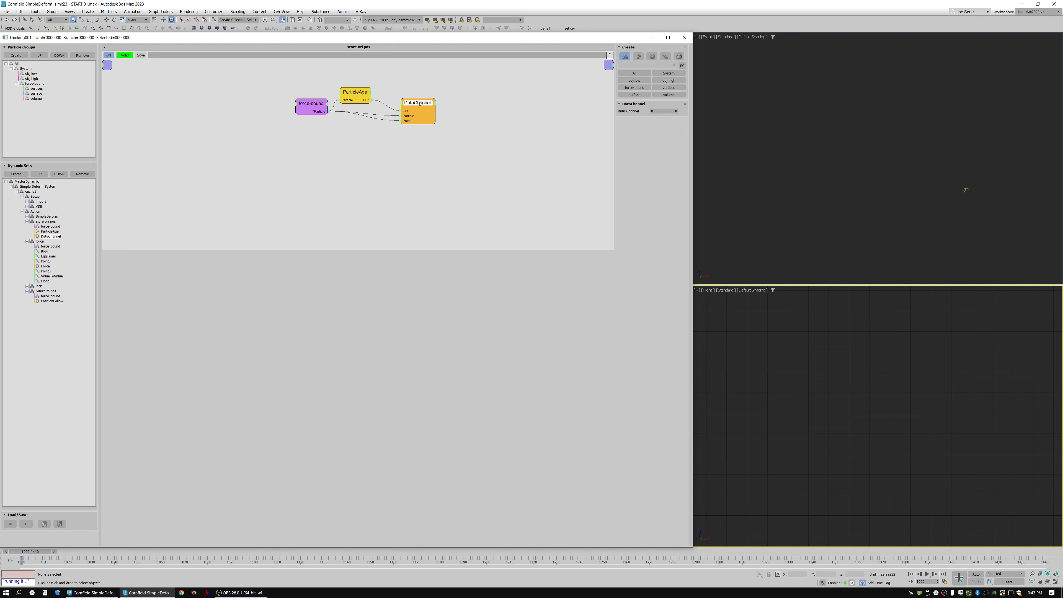
double_click(419, 103)
type("DC 09")
key("Return")
key("F2")
key("Return")
left_click(368, 162)
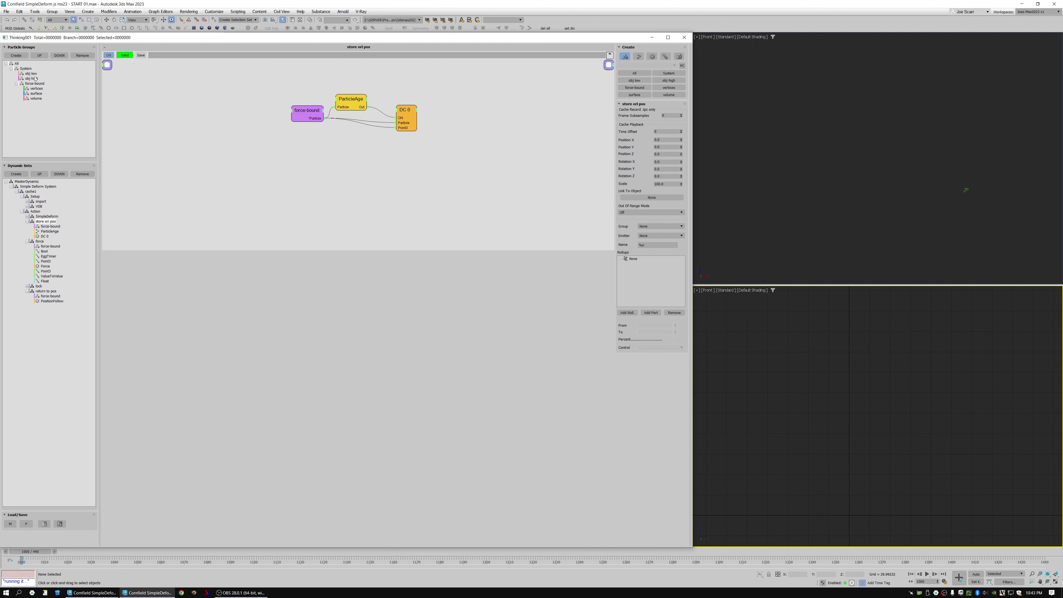
View the data channel settings of the System particle group
left_click(33, 84)
left_click(25, 69)
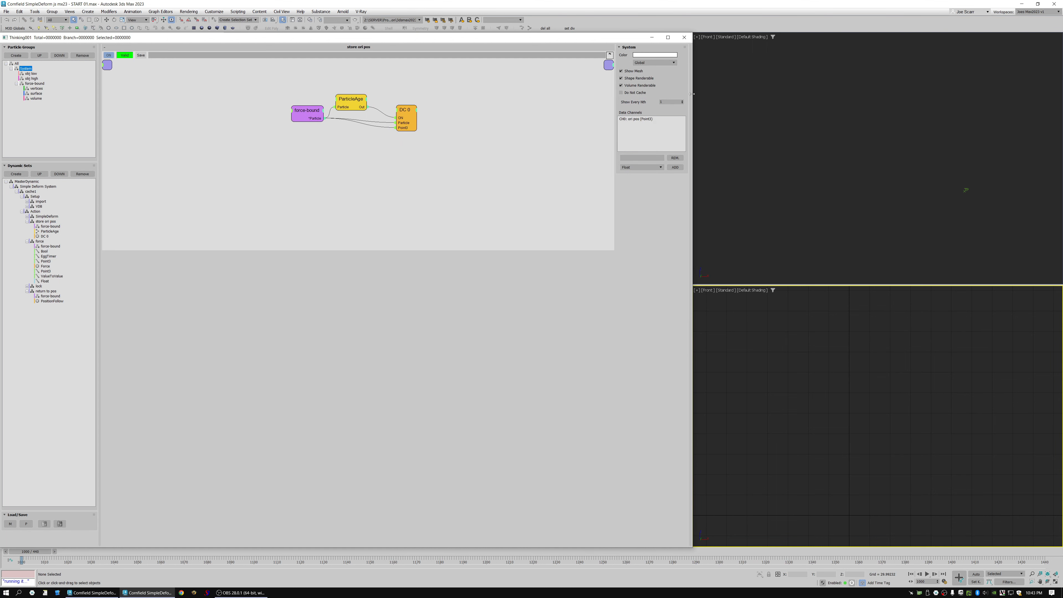
left_click(638, 157)
Add a Point3 helper to the store ori pos set and connect the force-bound group's output to its Vector input
right_click(360, 145)
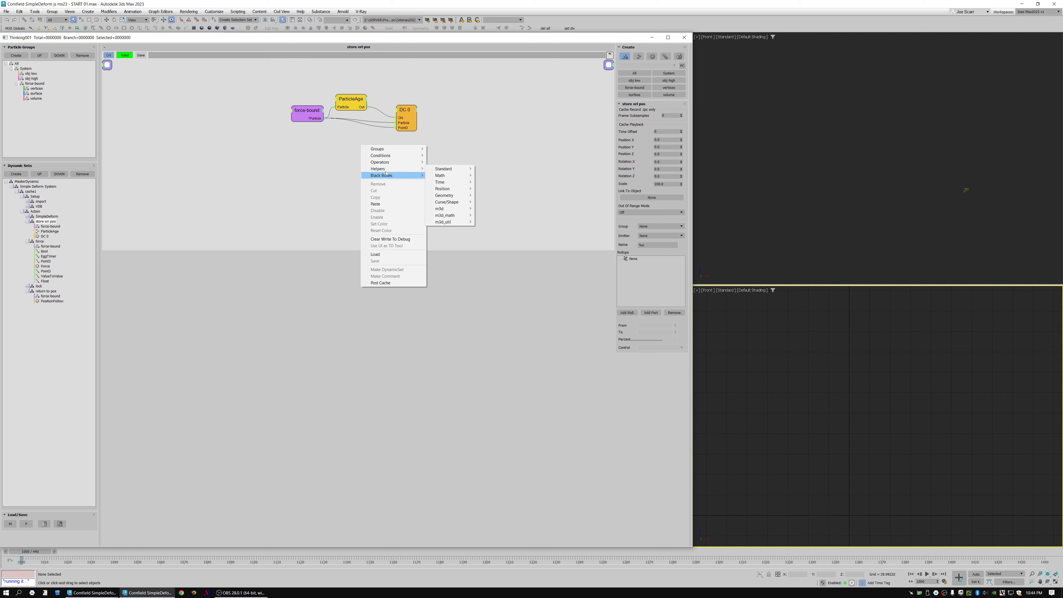
mouse_move(420, 170)
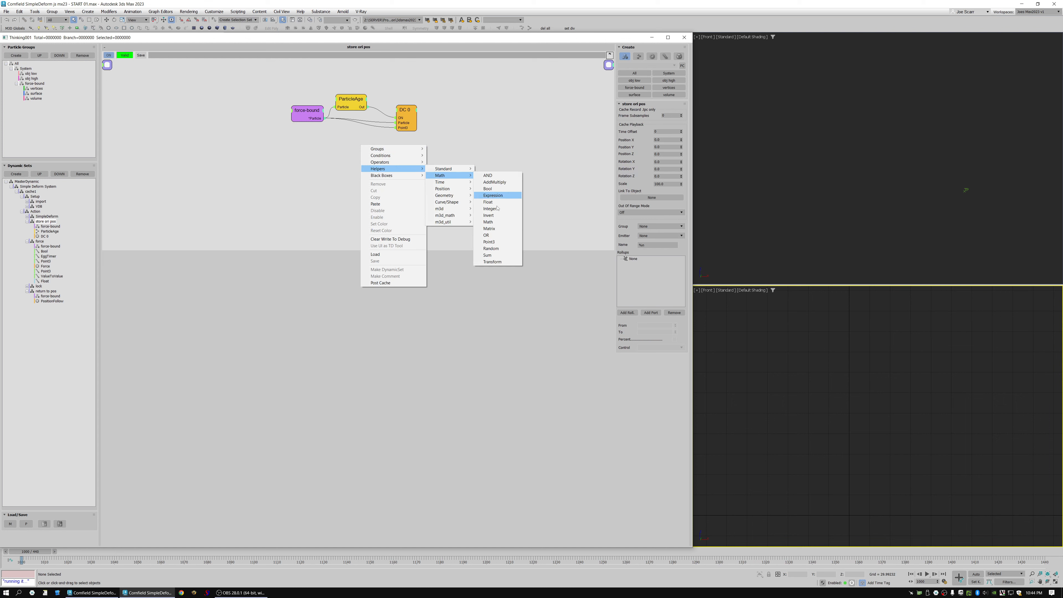
left_click(492, 241)
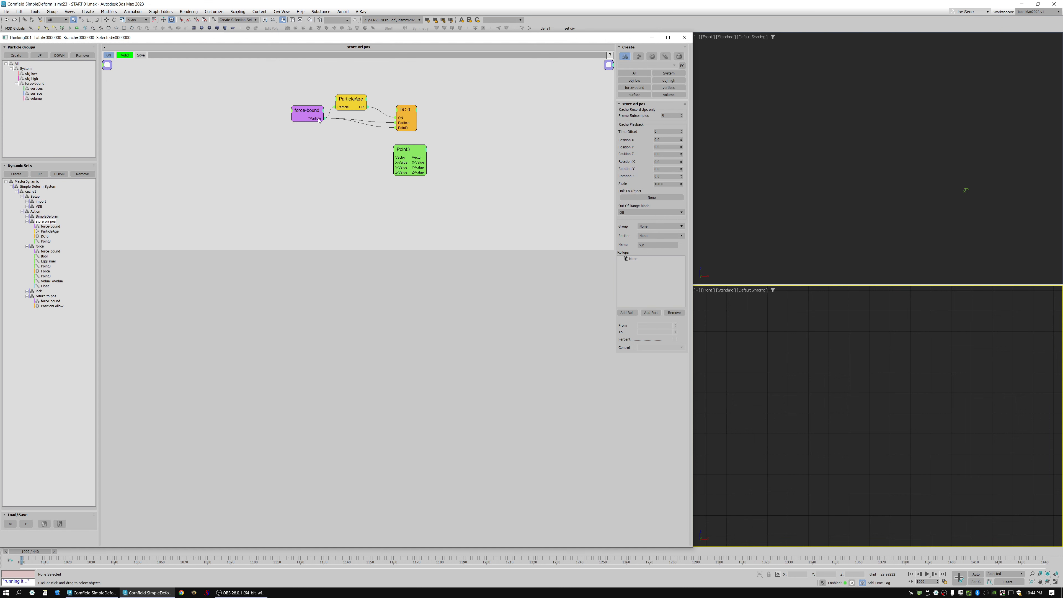
left_click_drag(323, 118, 341, 155)
Add a ValueToValue helper and connect the Point3 helper's Z Value to its input
right_click(366, 158)
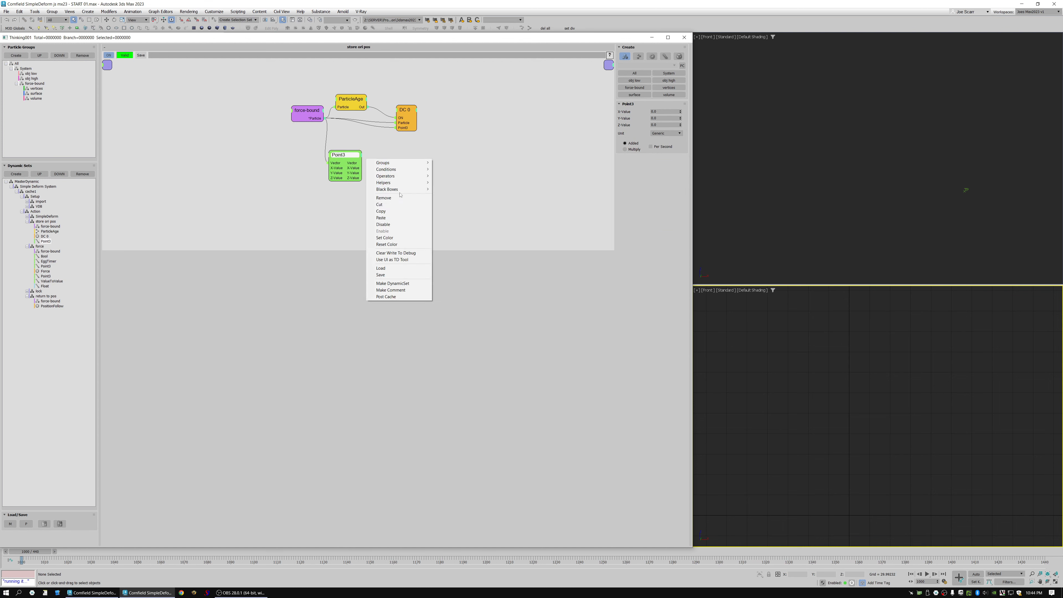
mouse_move(385, 183)
mouse_move(448, 182)
left_click(502, 289)
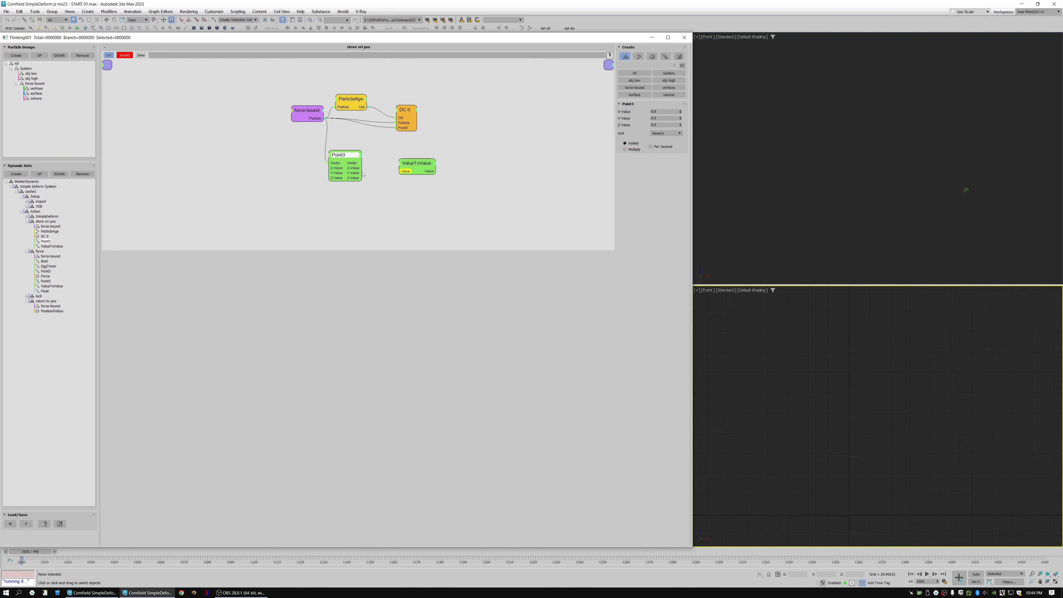
left_click_drag(360, 178, 389, 180)
Set the ValueToValue input range to 0 to 270, with an output range of 0 to 1
double_click(669, 193)
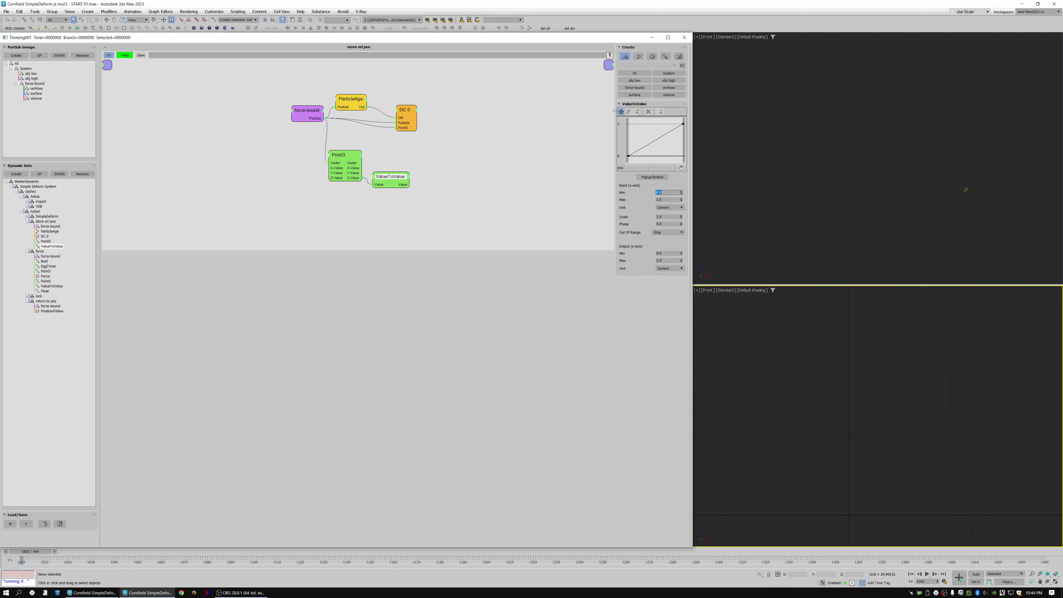
type("270")
key("Tab")
key("Tab")
key("shift+Tab")
key("shift+Tab")
key("Tab")
key("Tab")
double_click(659, 192)
double_click(668, 199)
left_click(632, 246)
double_click(660, 259)
left_click(628, 156)
double_click(669, 193)
left_click(657, 253)
Add a second DataChannel operator and connect the force-bound particles and the ValueToValue output to it
right_click(399, 160)
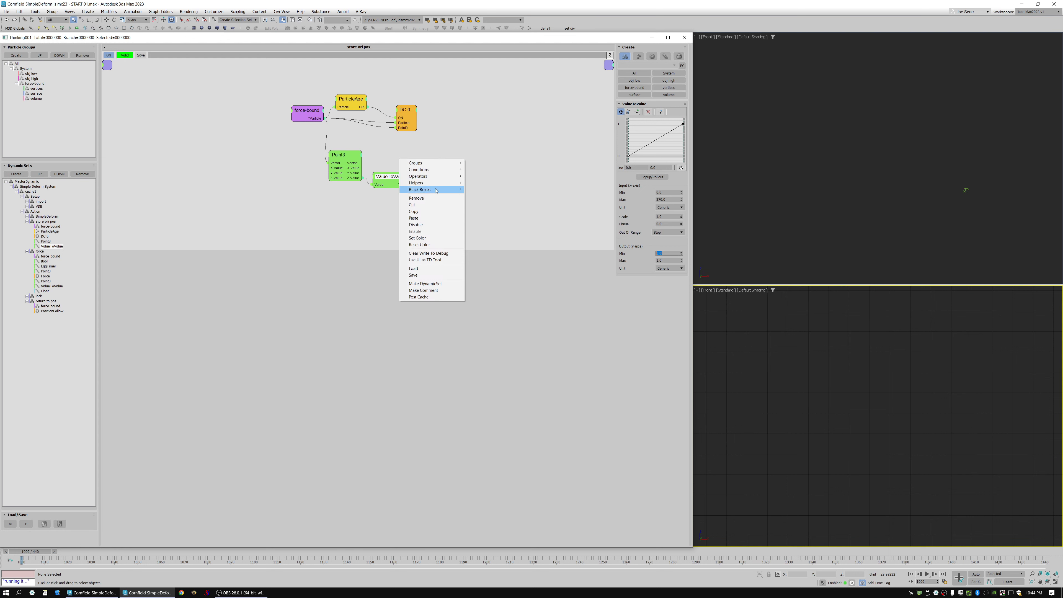
mouse_move(417, 176)
mouse_move(485, 176)
left_click(538, 196)
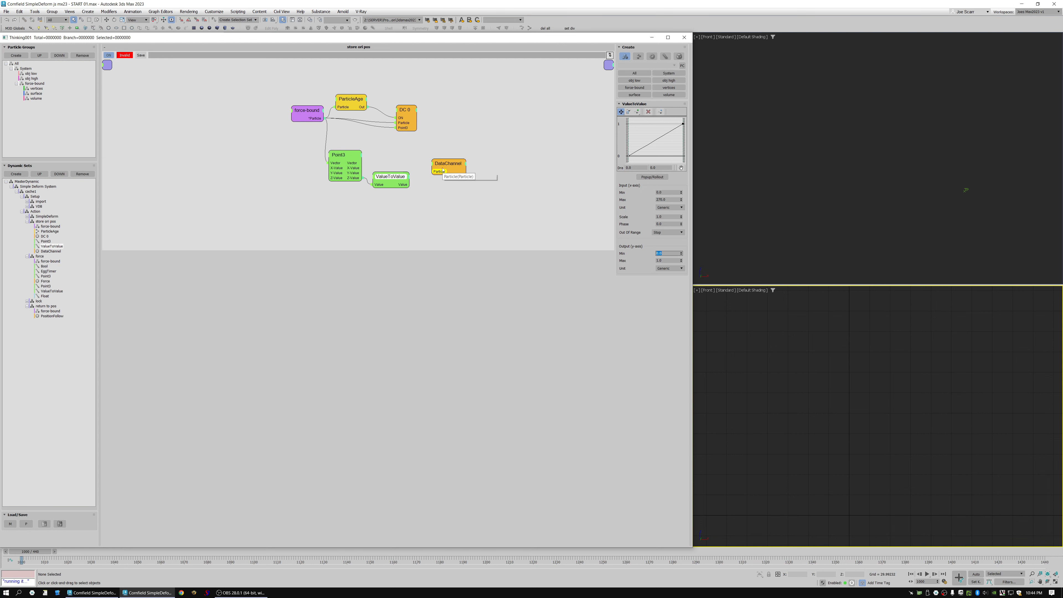
left_click_drag(432, 171, 324, 118)
left_click_drag(453, 168, 432, 181)
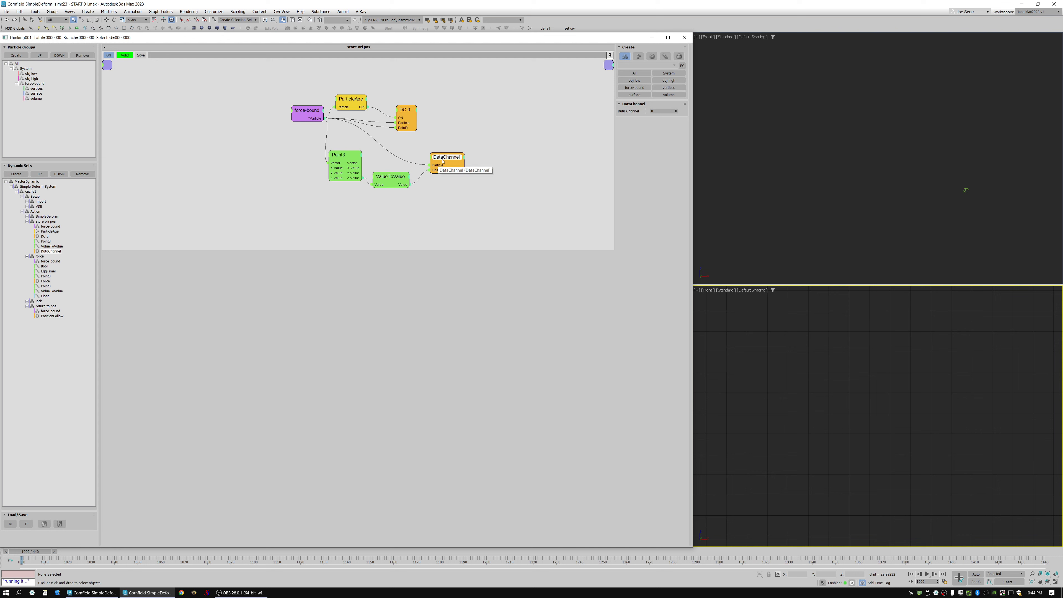
Add a Float data channel named "height mult" to the System group and open the second DataChannel operator's channel number for editing
left_click(26, 69)
left_click(632, 158)
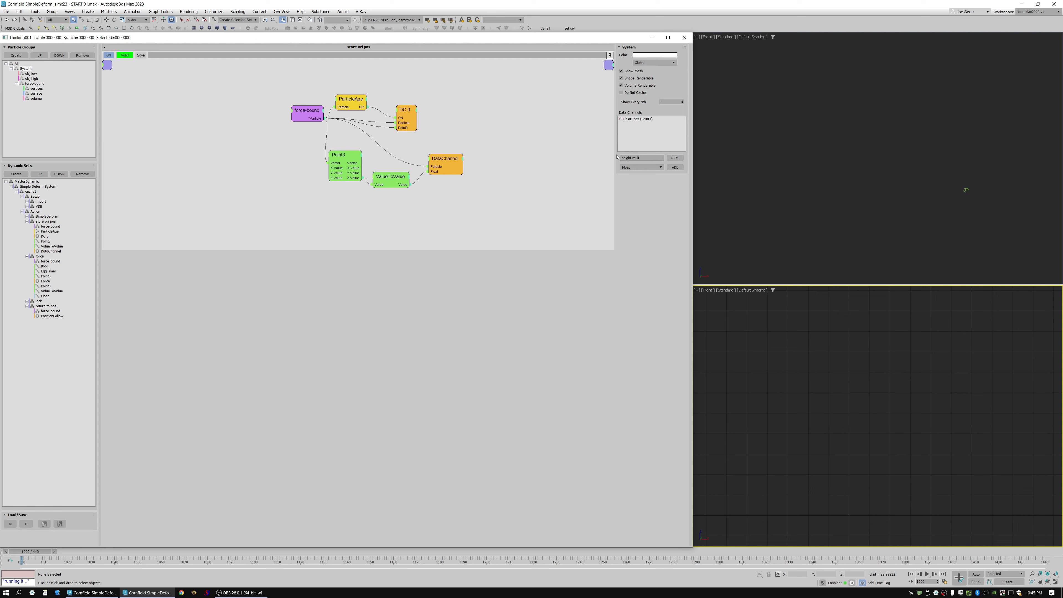
left_click(675, 167)
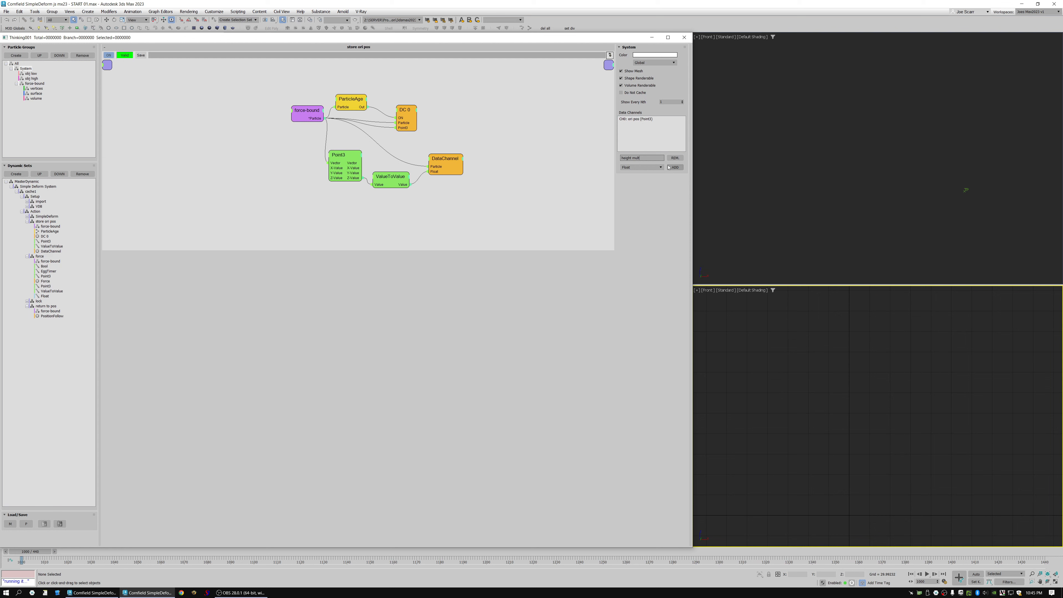
left_click(445, 164)
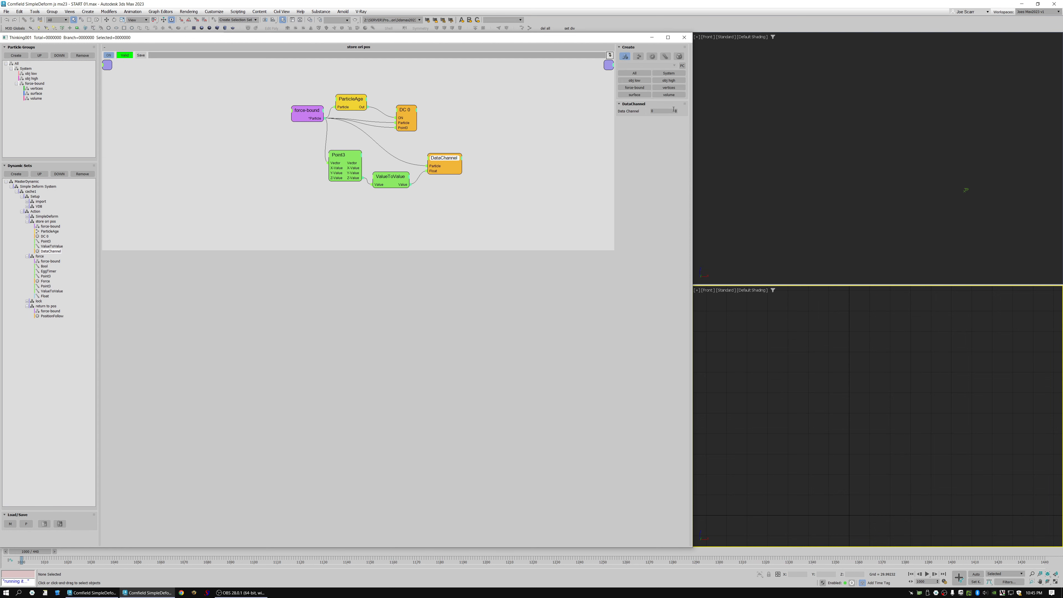
double_click(660, 111)
Tidy the store ori pos layout by aligning both data channel nodes, collapsing Point3's unused connectors and respacing the group and ParticleAge nodes
left_click_drag(453, 166, 447, 169)
left_click_drag(405, 110, 432, 111)
left_click_drag(445, 163, 445, 161)
left_click_drag(440, 115, 438, 117)
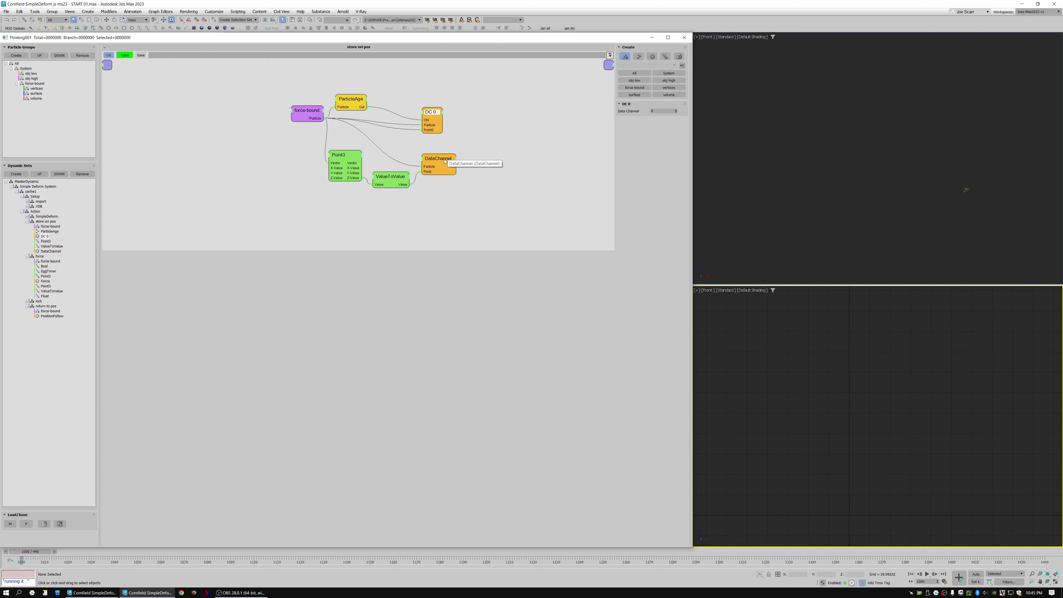
left_click_drag(445, 161, 444, 160)
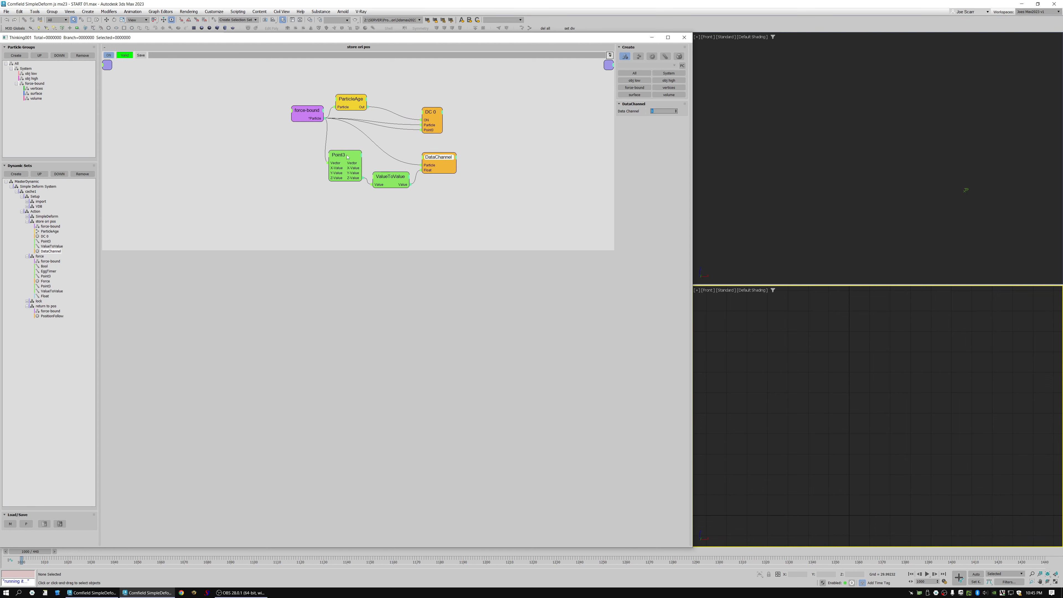
left_click_drag(346, 155, 347, 161)
left_click_drag(318, 111, 353, 108)
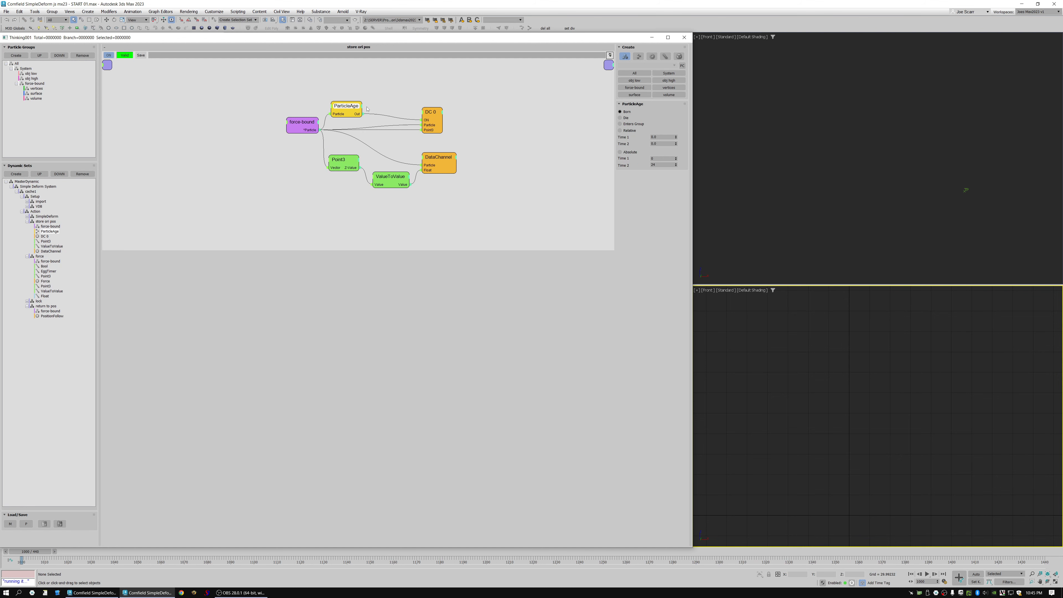
In the return to pos set, move PositionFollow farther from the force-bound group and expose the group's height mult channel output
left_click(27, 221)
left_click(44, 277)
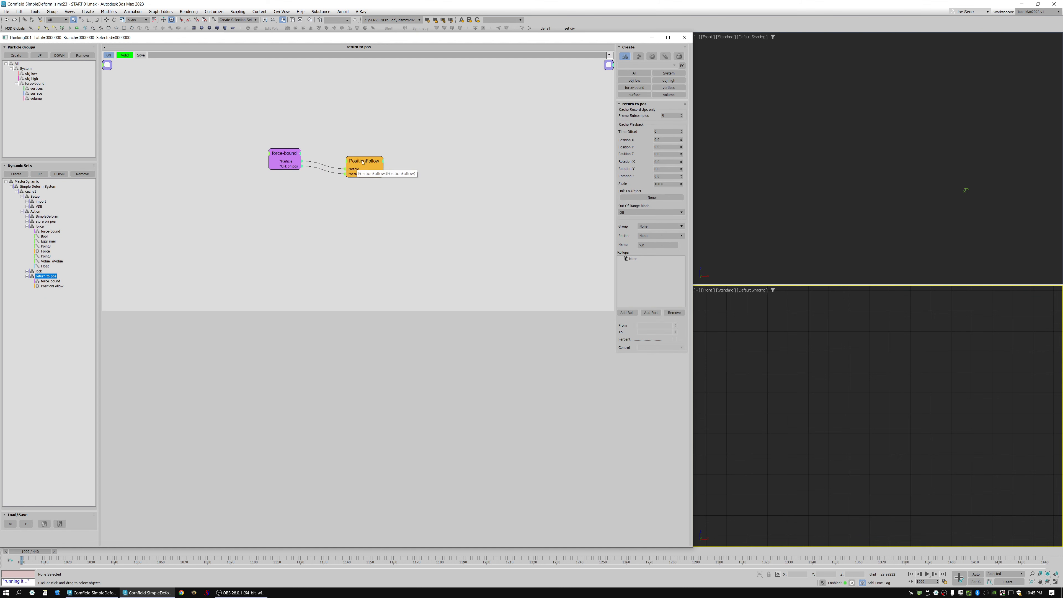
left_click_drag(356, 165, 394, 161)
right_click(299, 156)
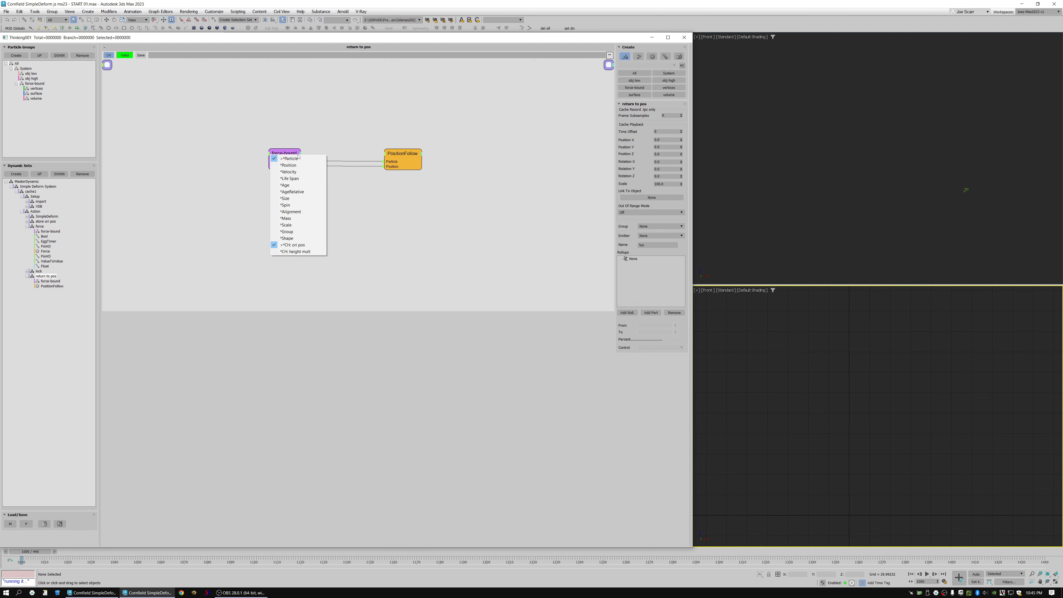
left_click(298, 252)
Add a ValueToValue helper to return to pos and connect the group's height mult output to its input
right_click(300, 172)
mouse_move(331, 196)
mouse_move(385, 196)
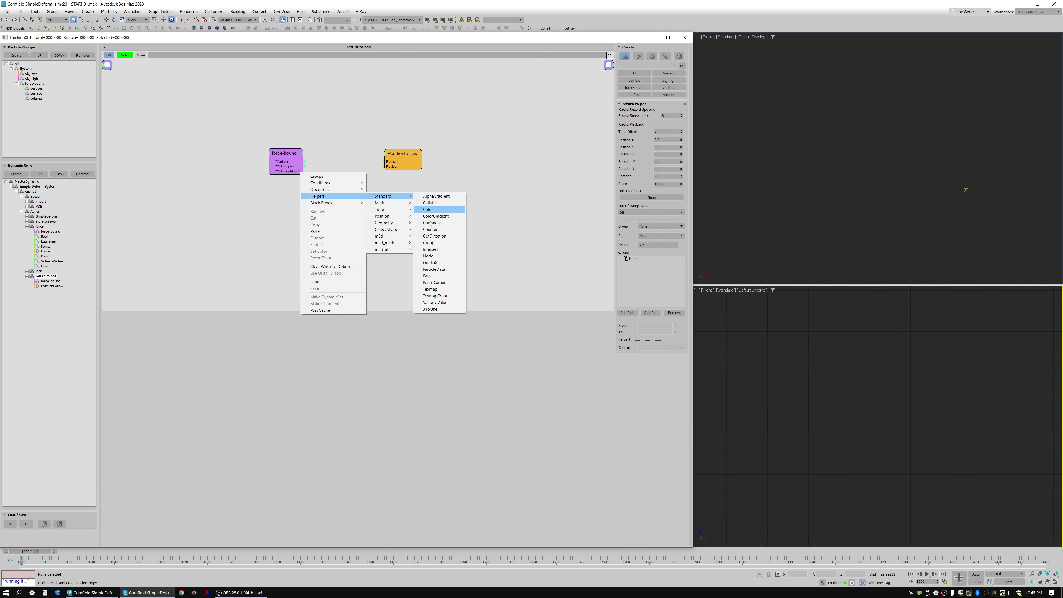
left_click(435, 302)
left_click_drag(303, 171, 331, 182)
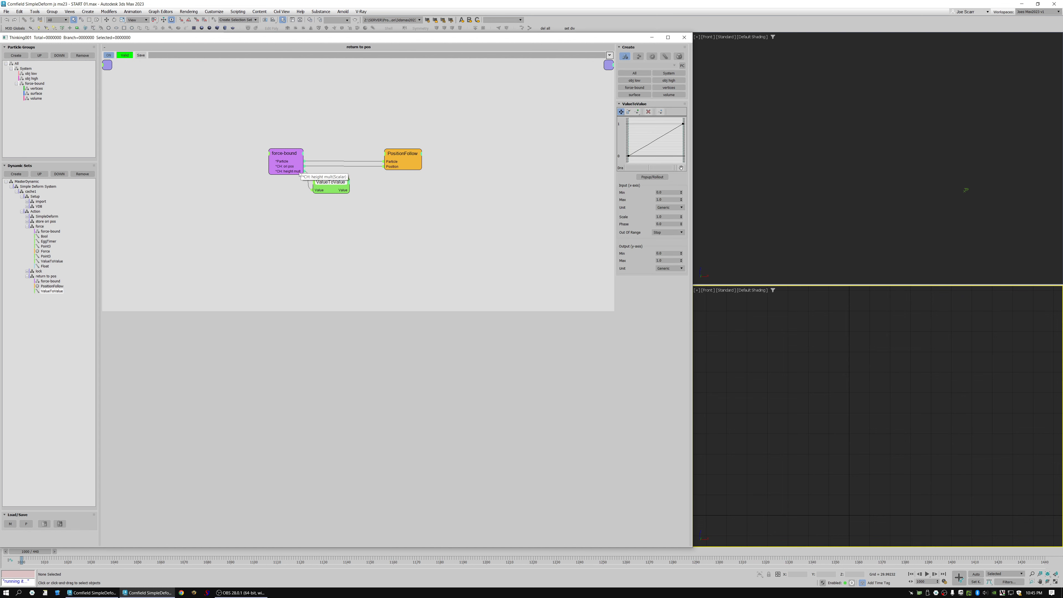
Check the input and output ranges of the ValueToValue helper in the store ori pos set
left_click_drag(666, 193, 631, 200)
left_click(45, 221)
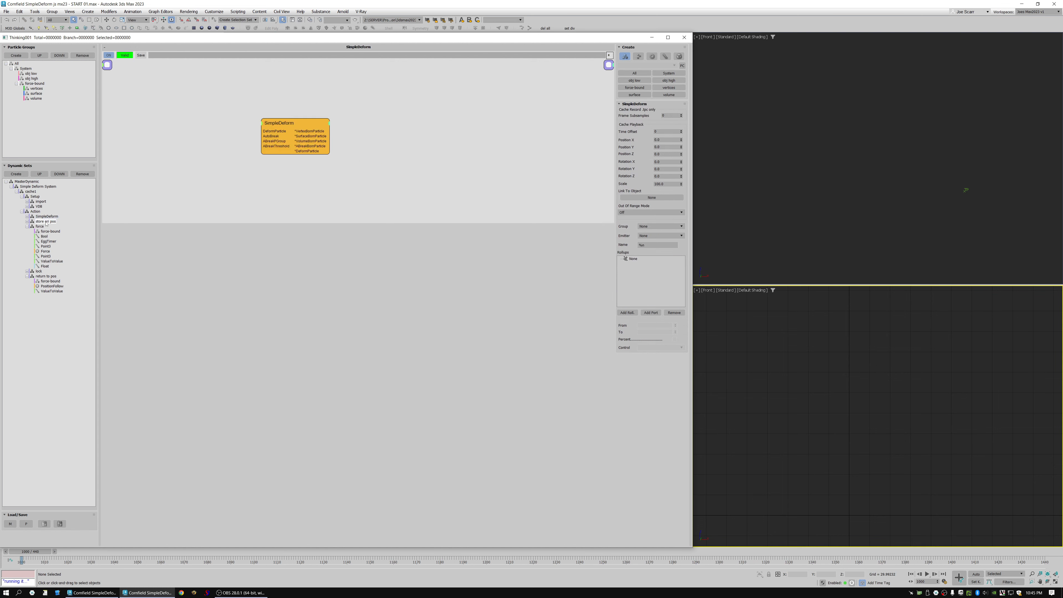
left_click(347, 170)
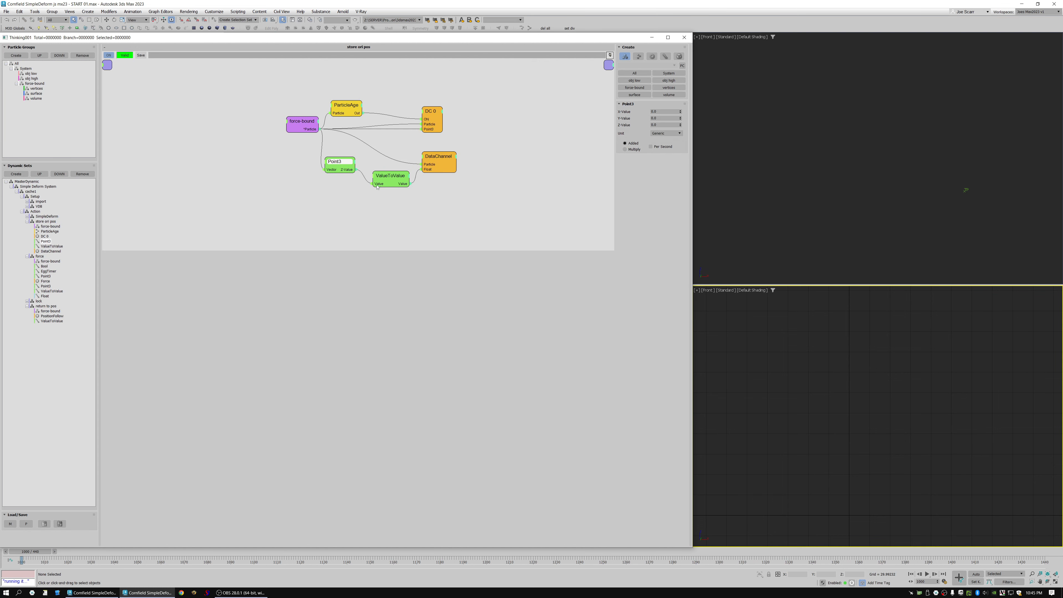
left_click_drag(389, 175, 385, 174)
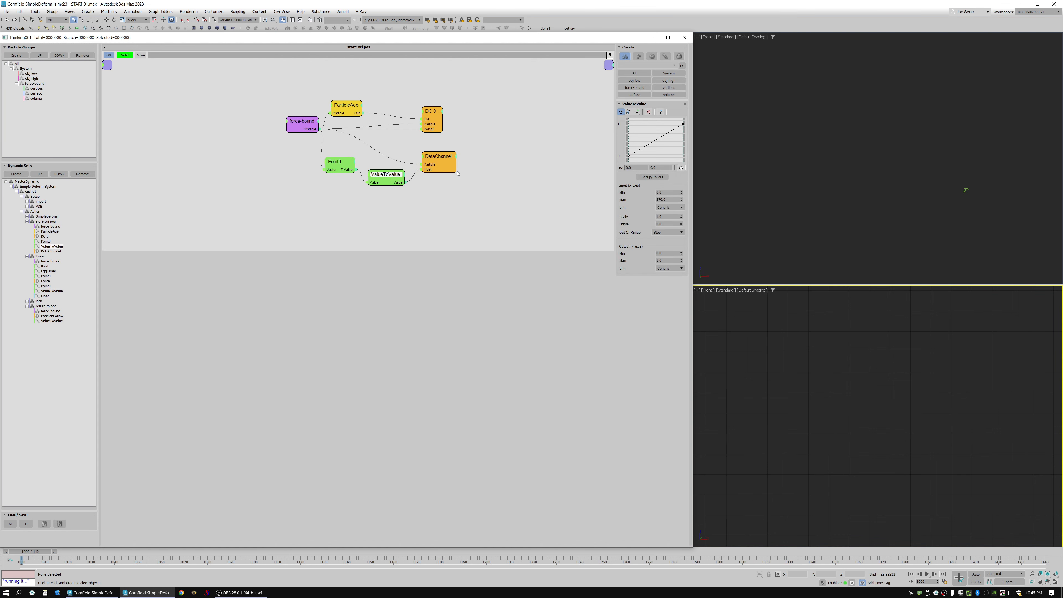
left_click_drag(664, 254, 643, 260)
left_click_drag(665, 199, 629, 200)
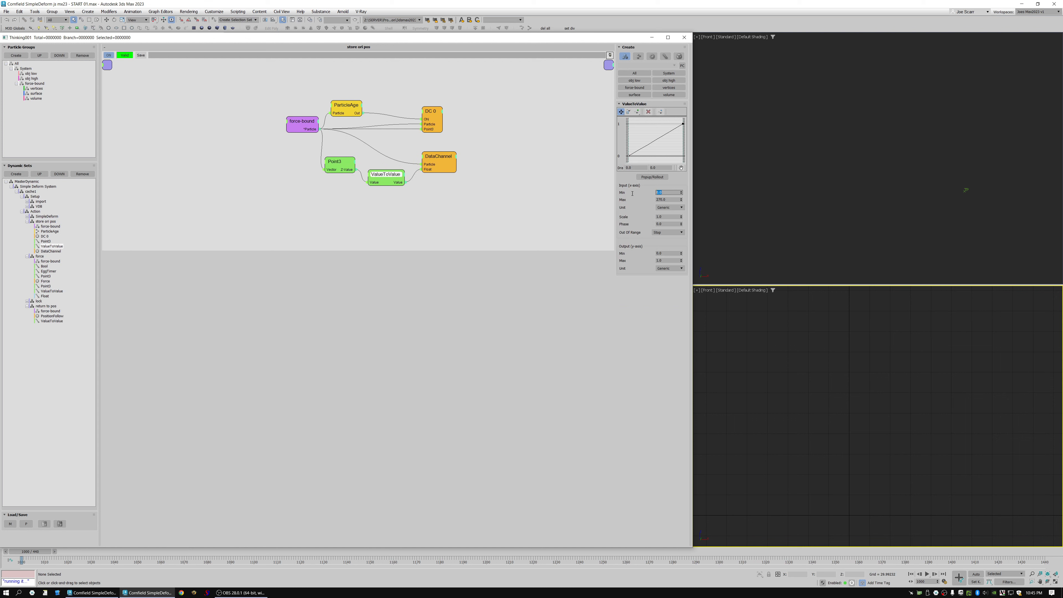
In return to pos, connect the ValueToValue output to the Laziness input of PositionFollow
left_click(48, 306)
left_click(329, 188)
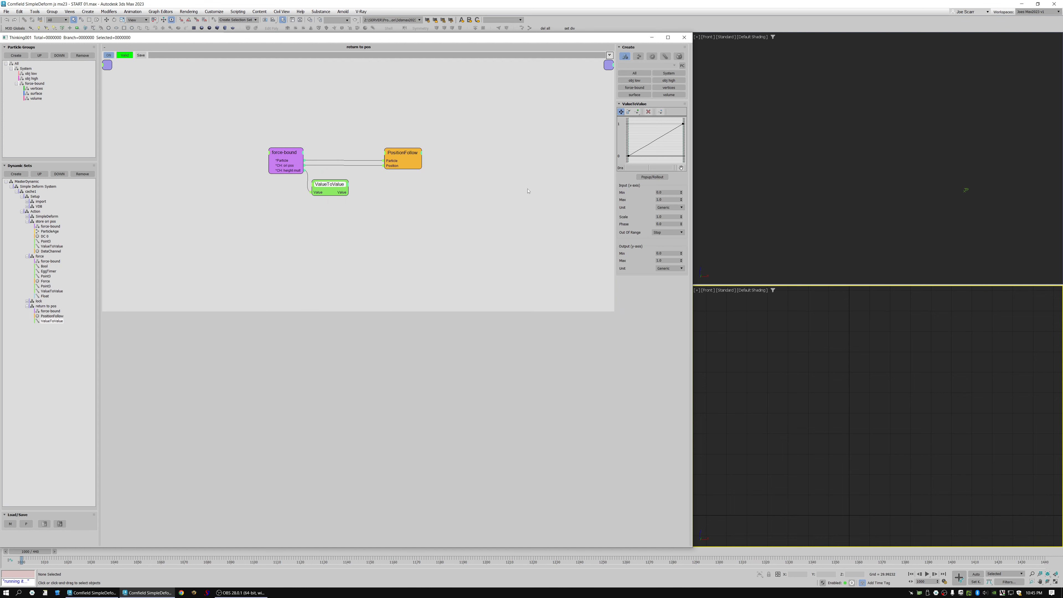
mouse_move(348, 192)
left_mouse_down()
mouse_move(394, 167)
mouse_move(400, 193)
mouse_move(345, 180)
left_mouse_up()
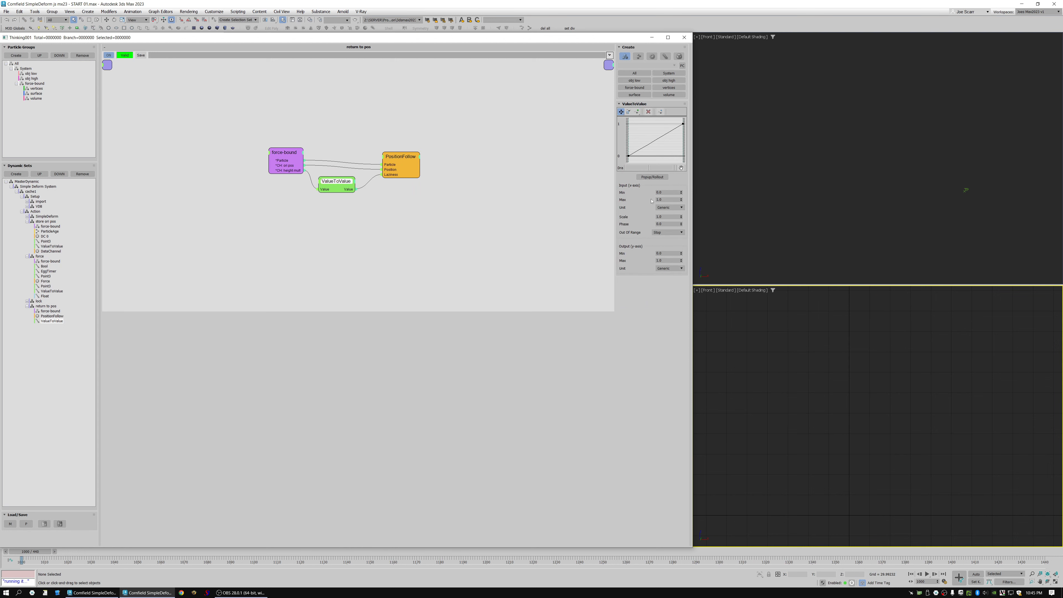
Review the ValueToValue ranges in return to pos, then play the cornstalk simulation and rewind it
left_click(668, 193)
left_click(668, 253)
left_click(662, 199)
left_click(661, 254)
left_click(659, 254)
key("Tab")
left_click(873, 328)
key("slash")
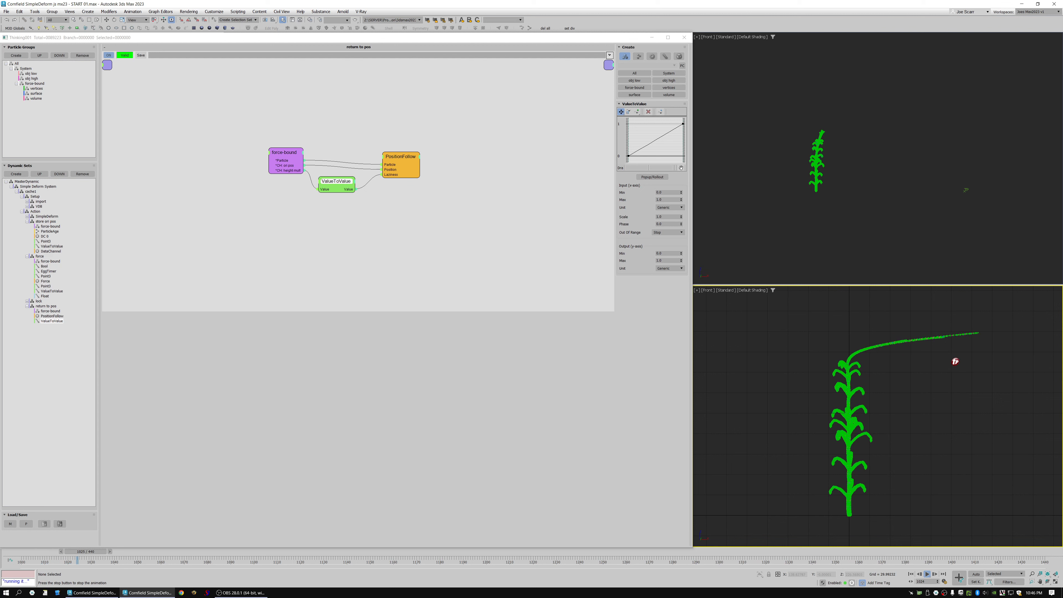
key("Escape")
key("Home")
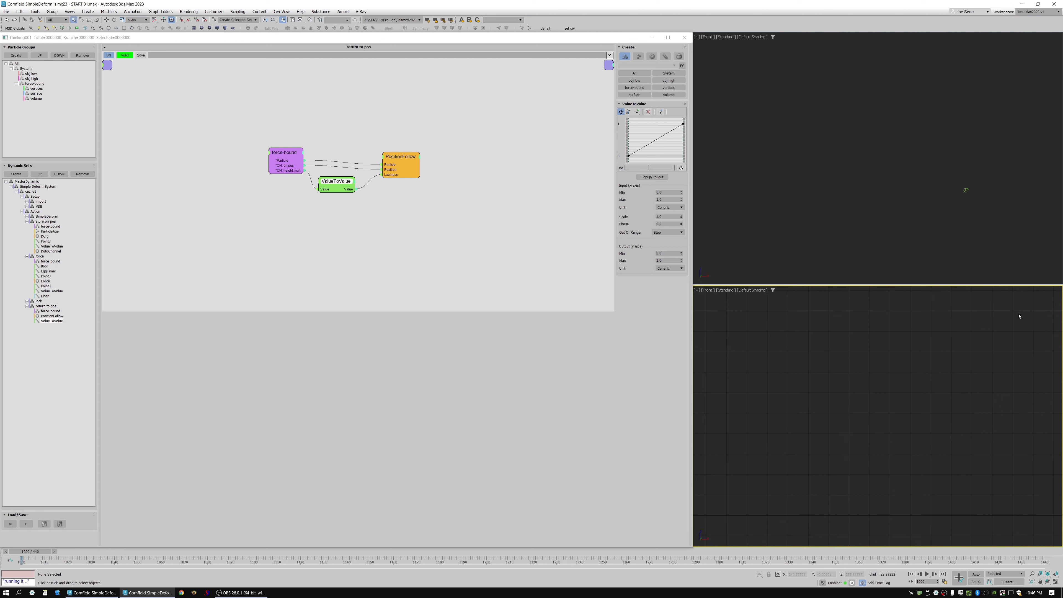
Lower the output maximum of the return to pos ValueToValue helper and replay the simulation from the start
left_click_drag(669, 260, 640, 261)
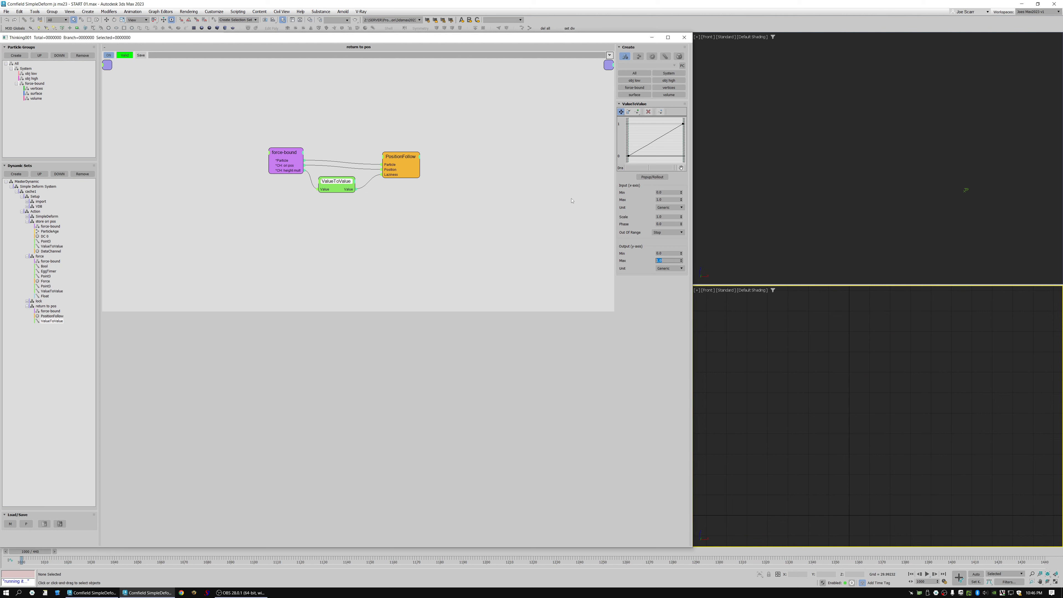
left_click(845, 413)
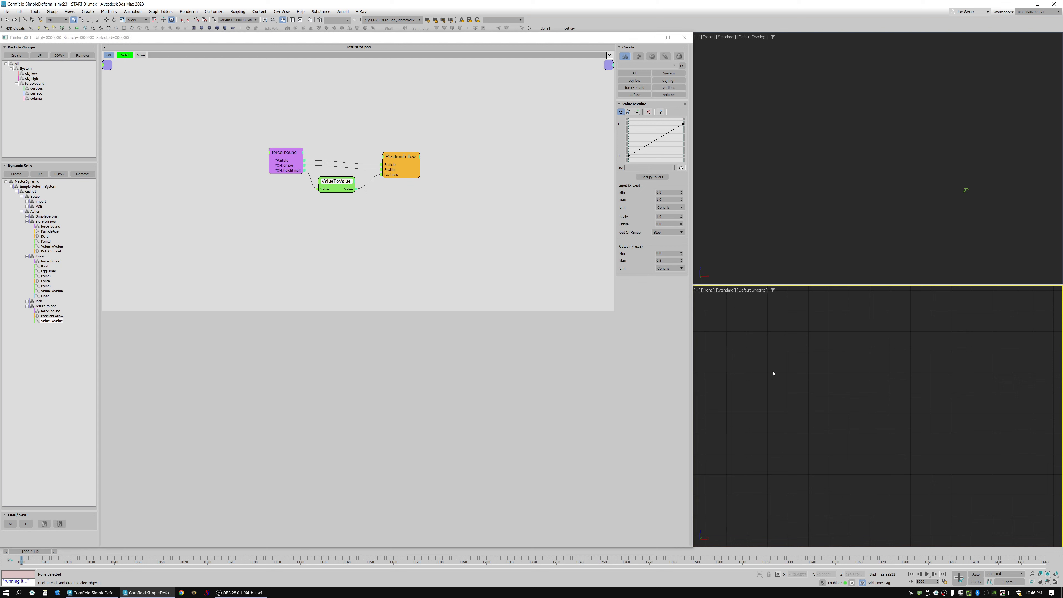
key("/")
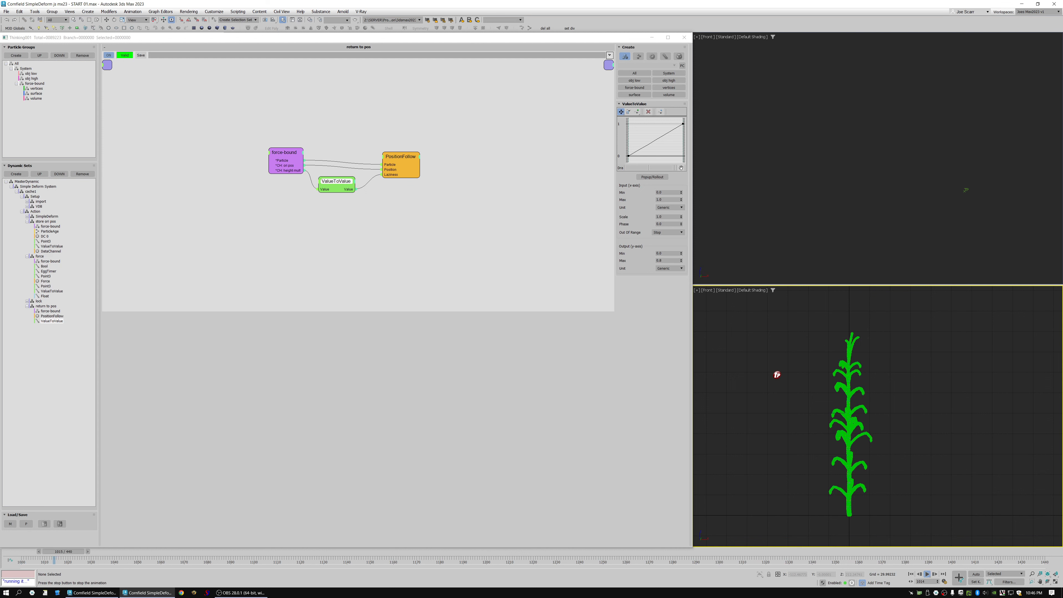
key("Home")
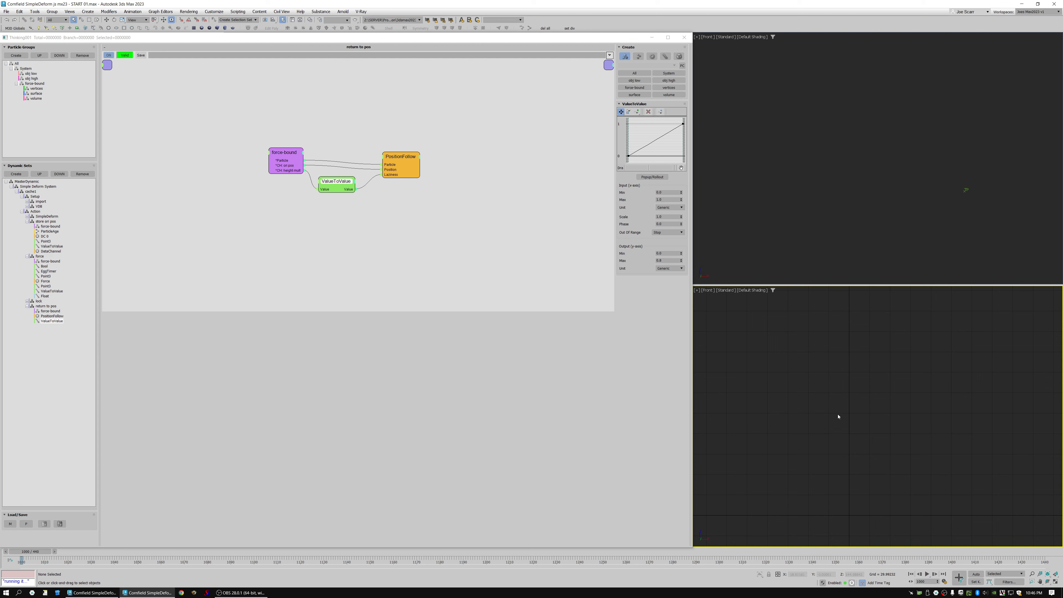
key("period")
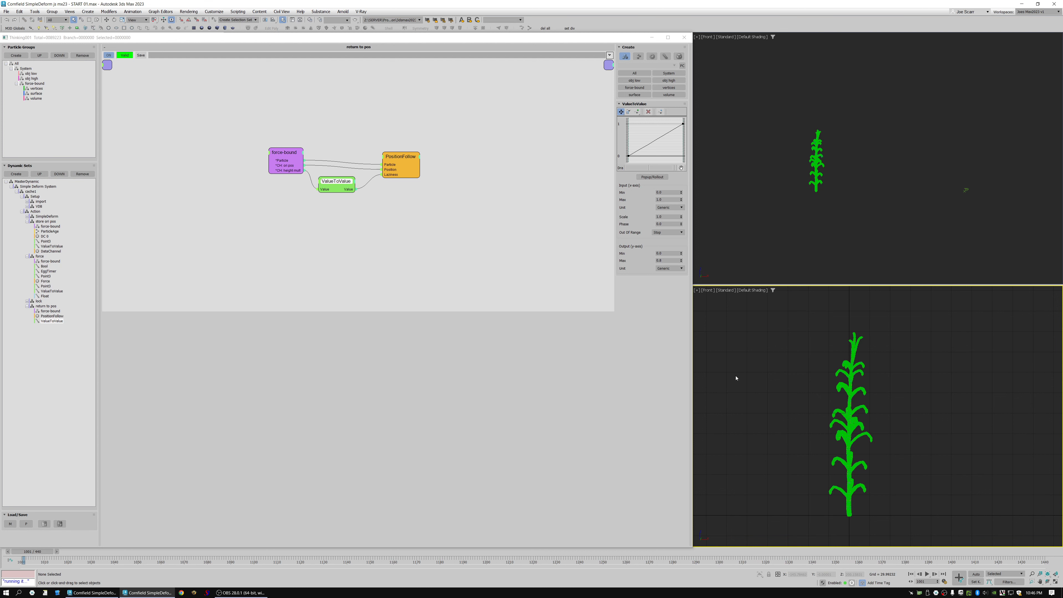
Shrink the return to pos node area and collapse the force, store ori pos and return to pos sets in the tree
middle_click_drag(424, 215, 379, 308)
left_click_drag(367, 310, 375, 162)
left_click(27, 256)
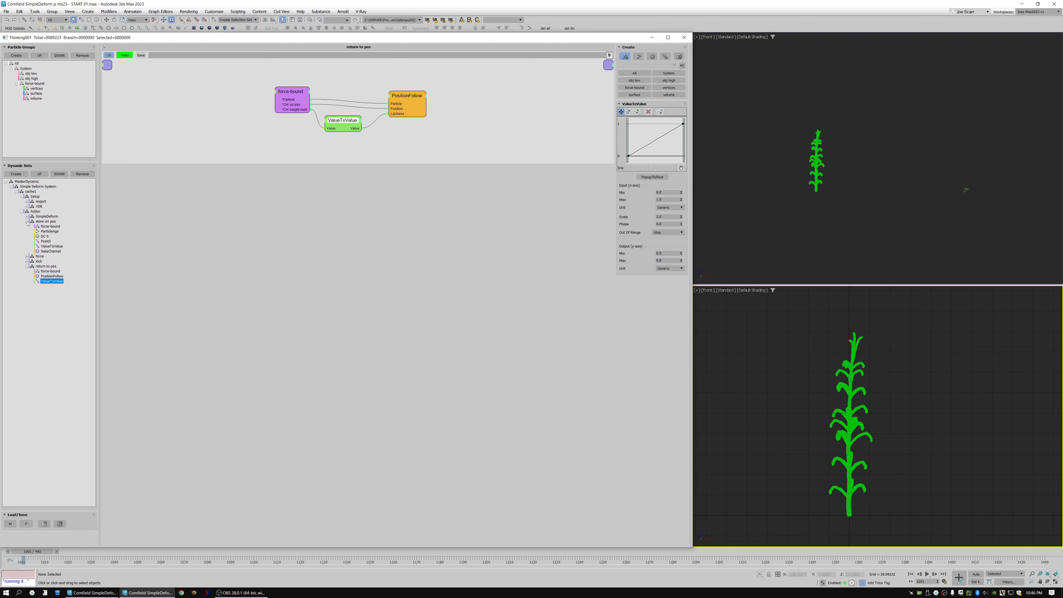
left_click(27, 221)
left_click(27, 236)
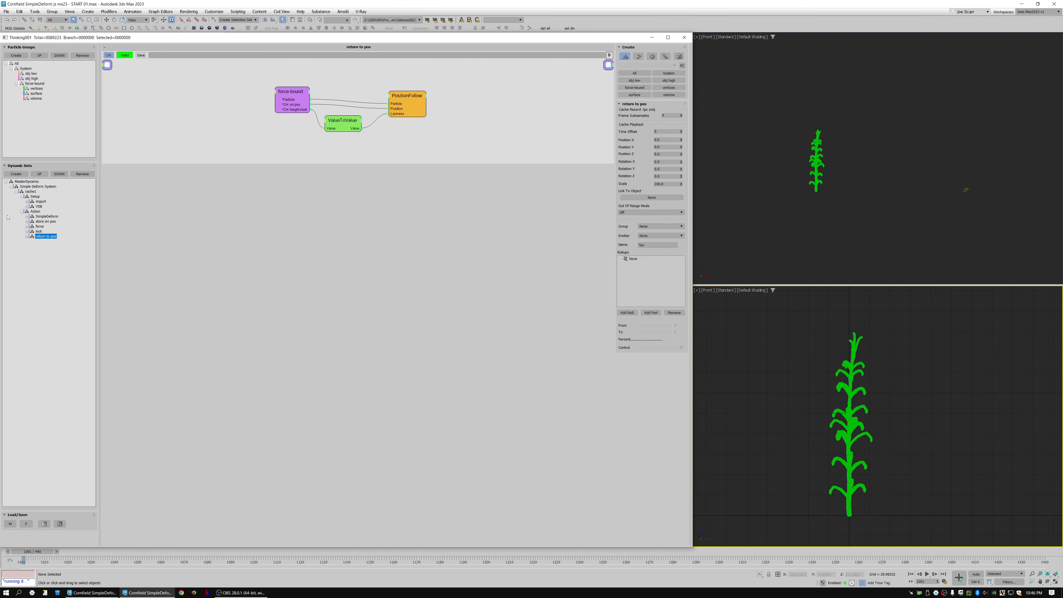
left_click(344, 122)
left_click_drag(343, 122, 325, 114)
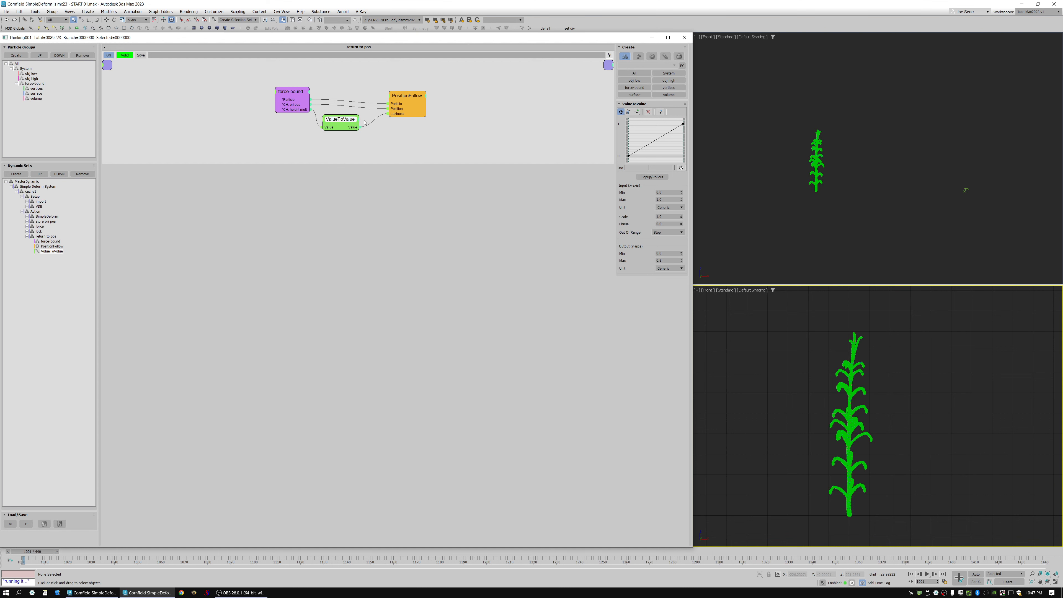
left_click_drag(342, 124, 345, 121)
left_click_drag(402, 99, 404, 98)
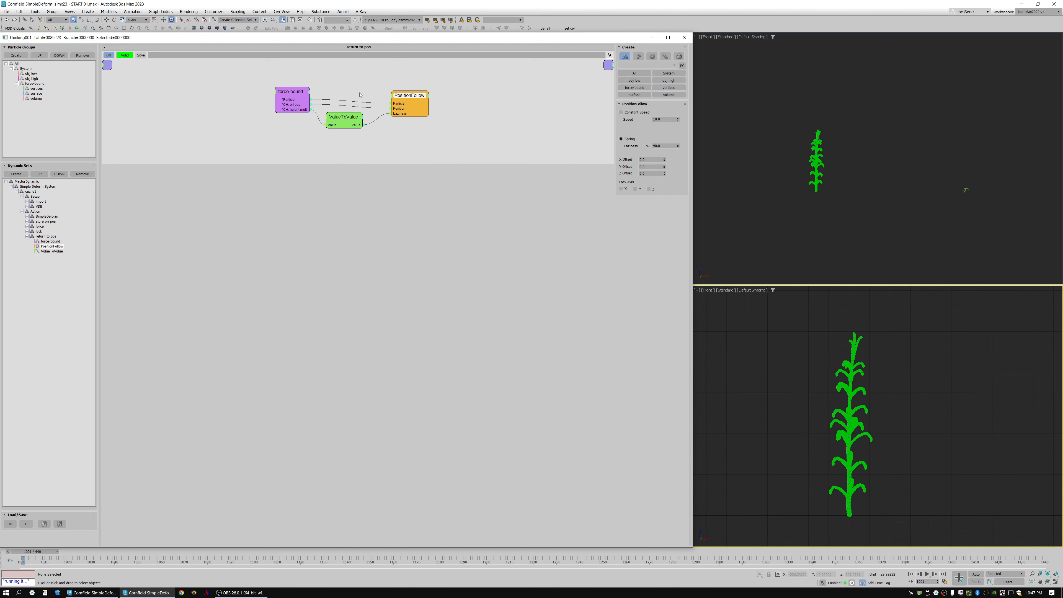
middle_click_drag(385, 80, 397, 80)
left_click_drag(364, 118, 362, 120)
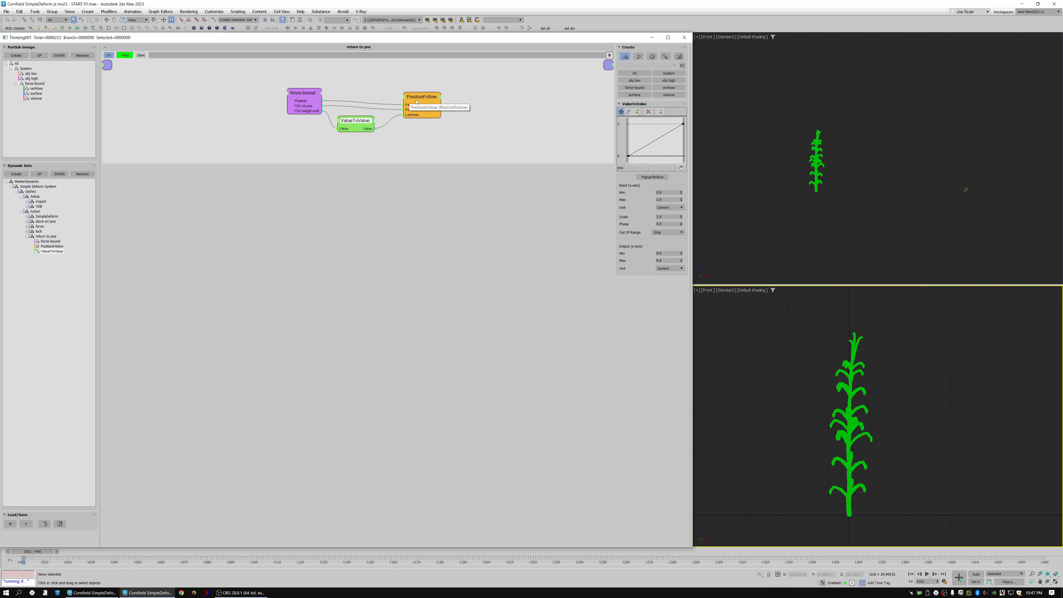
left_click(27, 236)
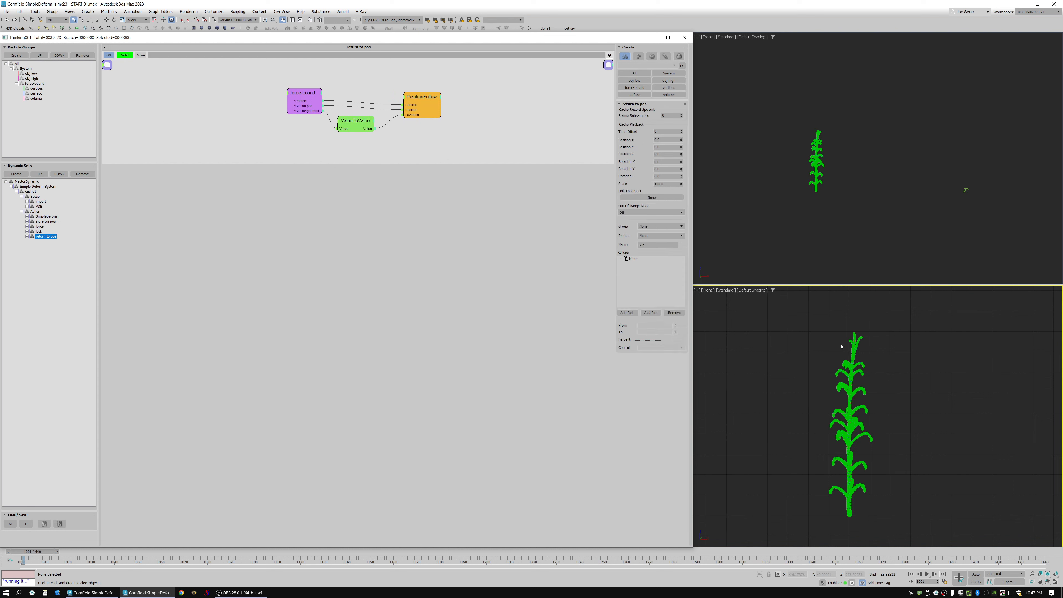
Replay the cornstalk simulation in a closer Front view, rewind it and save the scene
left_click(721, 359)
middle_click_drag(828, 440, 817, 352, "ctrl+alt")
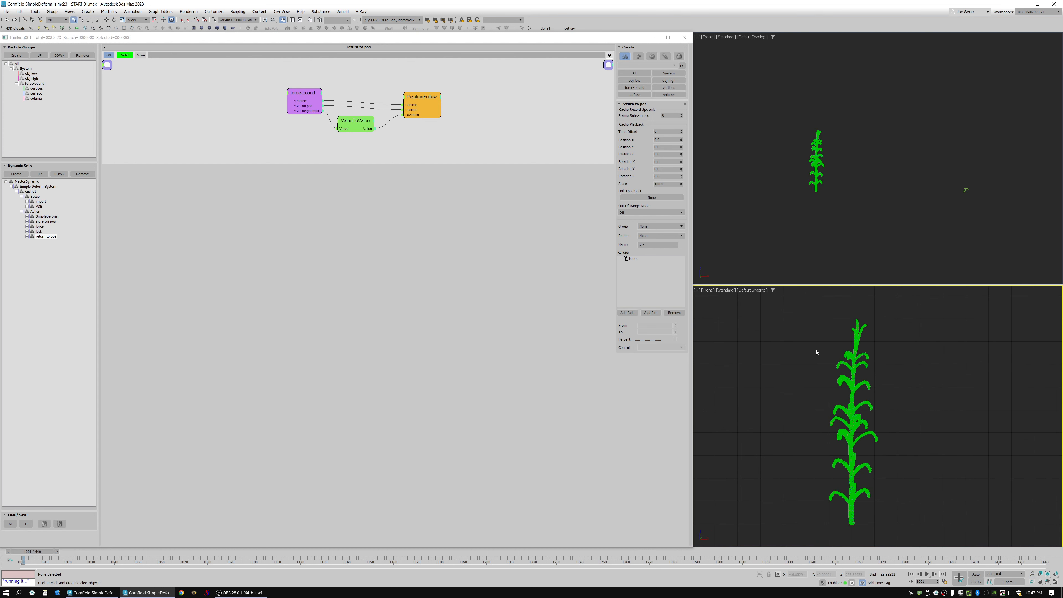
key("slash")
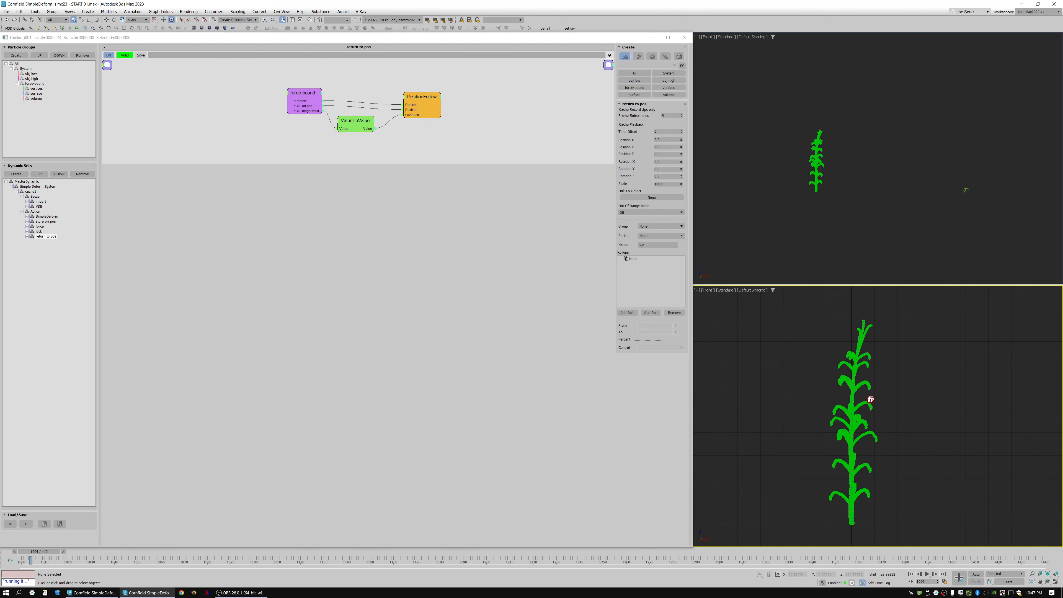
key("alt+z")
mouse_move(871, 400)
left_mouse_down()
mouse_move(861, 335)
mouse_move(864, 397)
left_mouse_up()
key("Home")
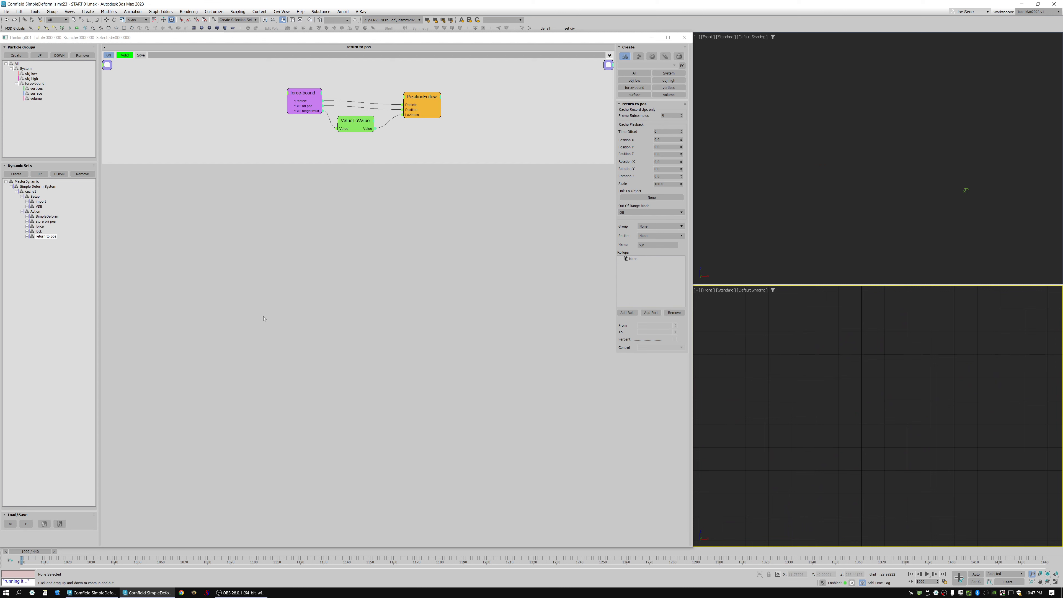
key("ctrl+s")
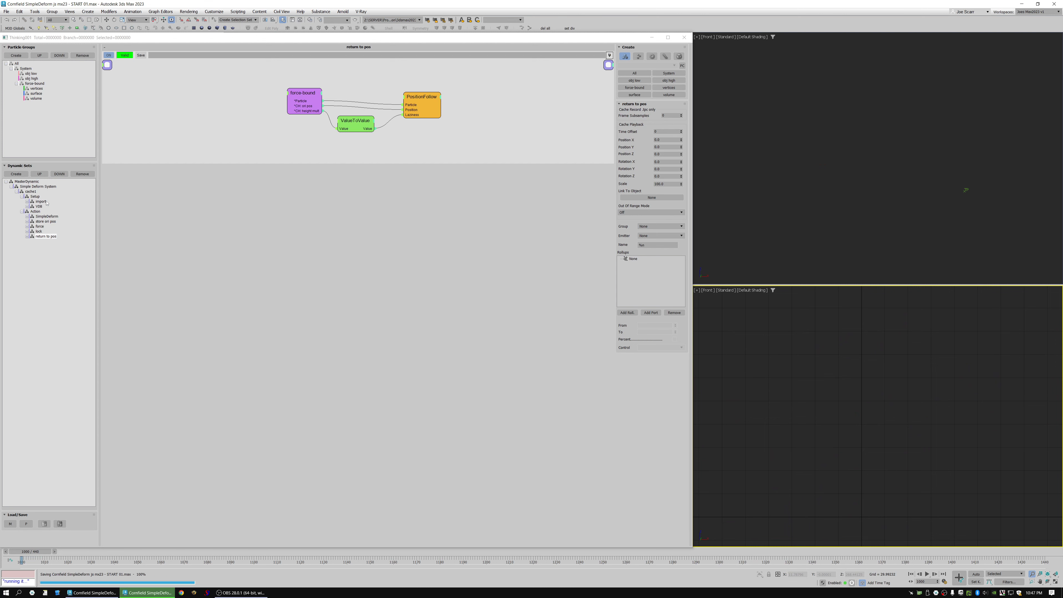
Create a new dynamic set under Setup and name it make high
left_click(34, 196)
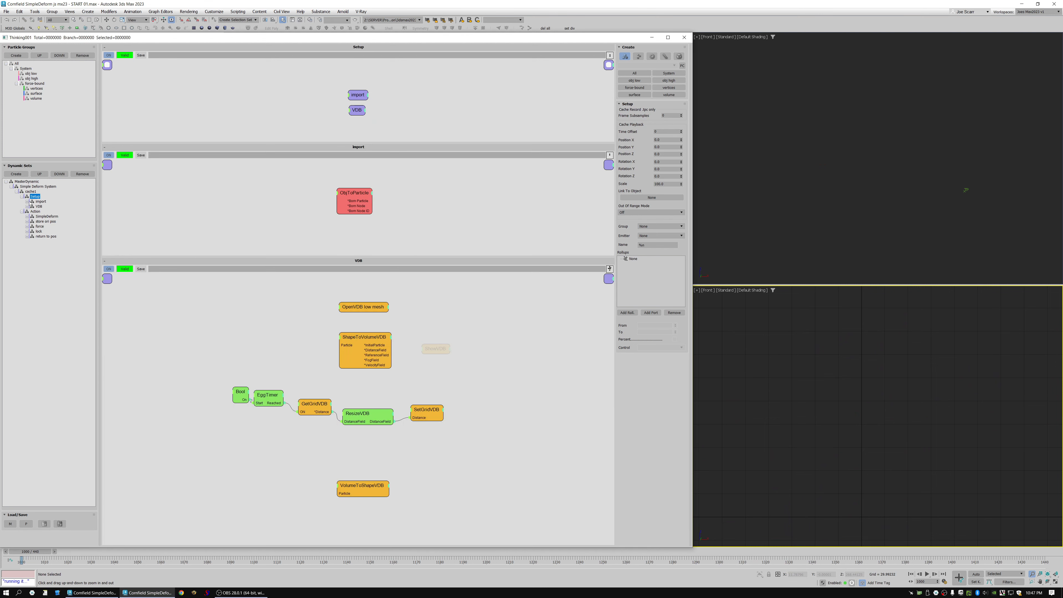
left_click(16, 174)
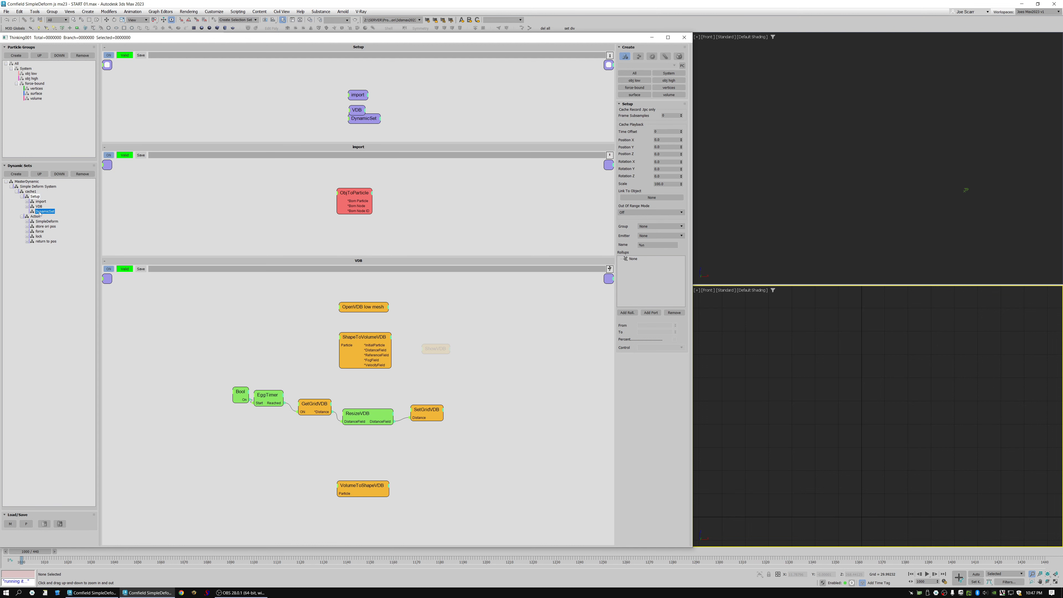
left_click(43, 212)
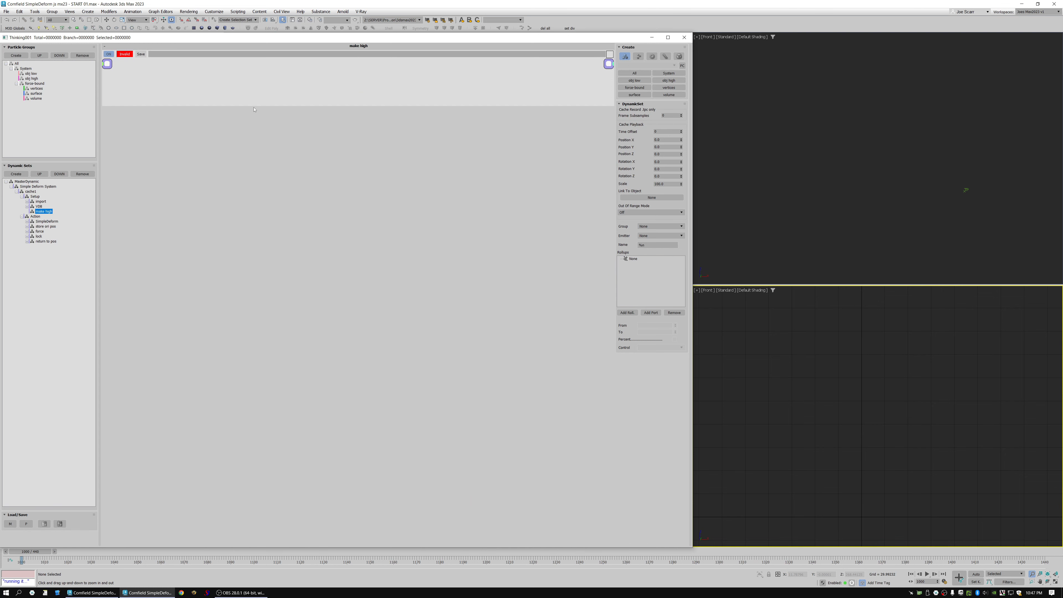
Add the obj low group and a ParticleAge condition to the make high set and space the two nodes apart
right_click(191, 103)
mouse_move(226, 106)
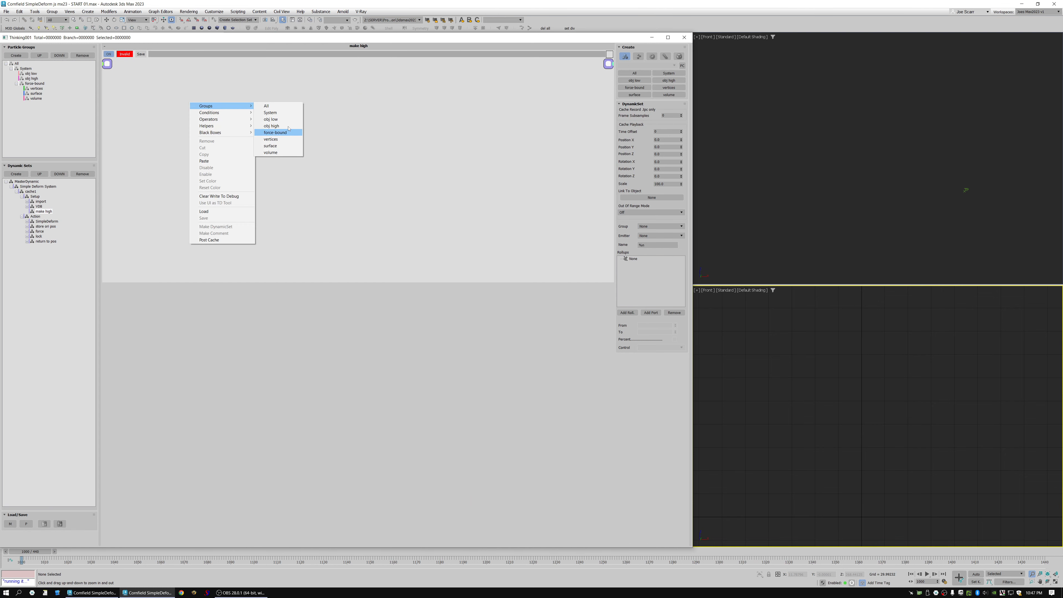
left_click(277, 120)
right_click(250, 99)
mouse_move(332, 109)
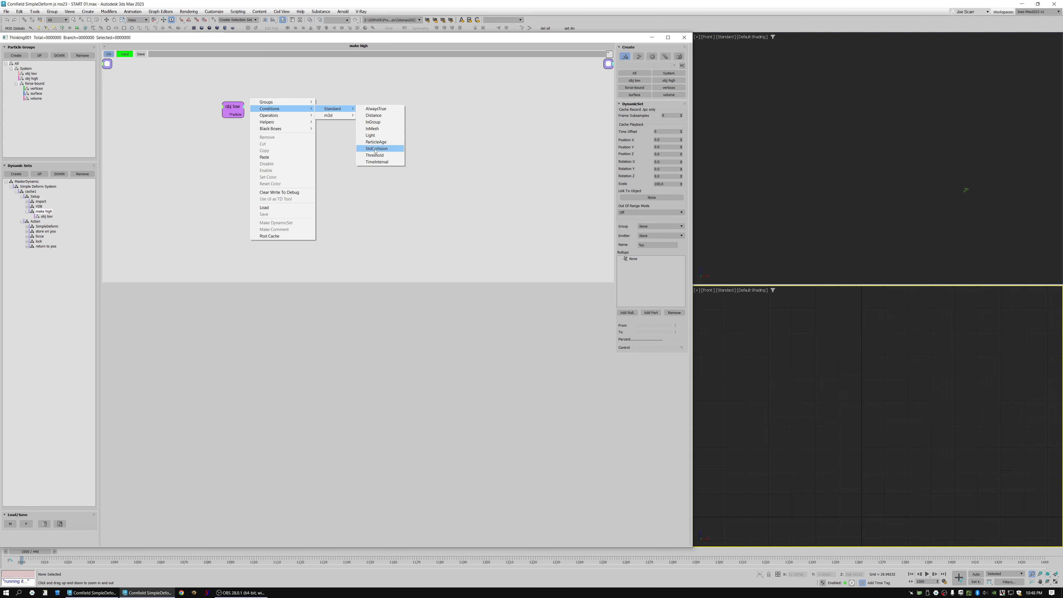
left_click(362, 142)
left_click_drag(233, 107, 225, 123)
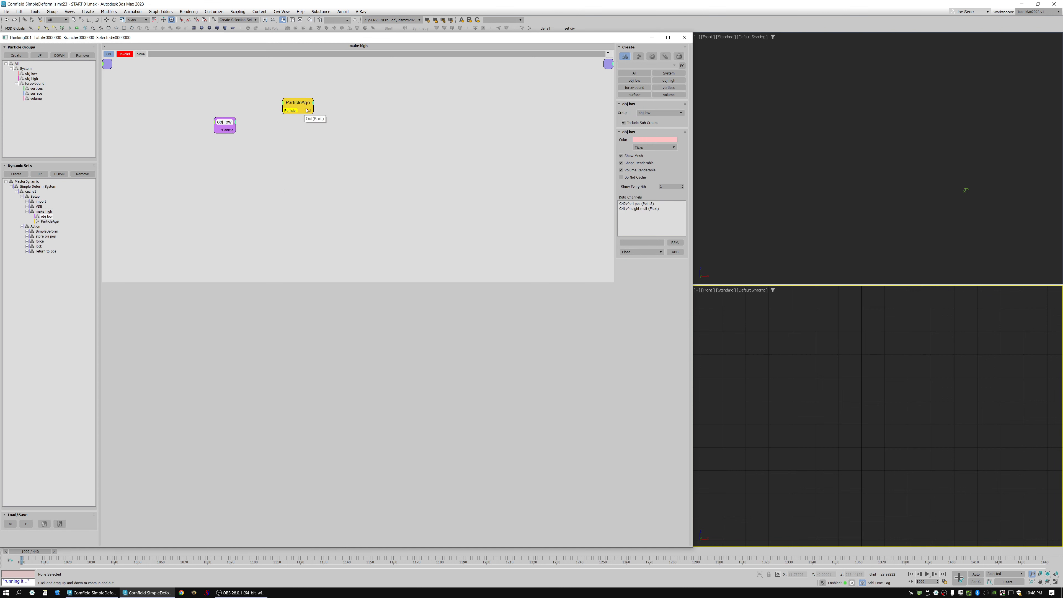
left_click_drag(299, 105, 275, 102)
Add a PositionBorn generator to make high and connect the obj low particle output to its Particle input
right_click(240, 124)
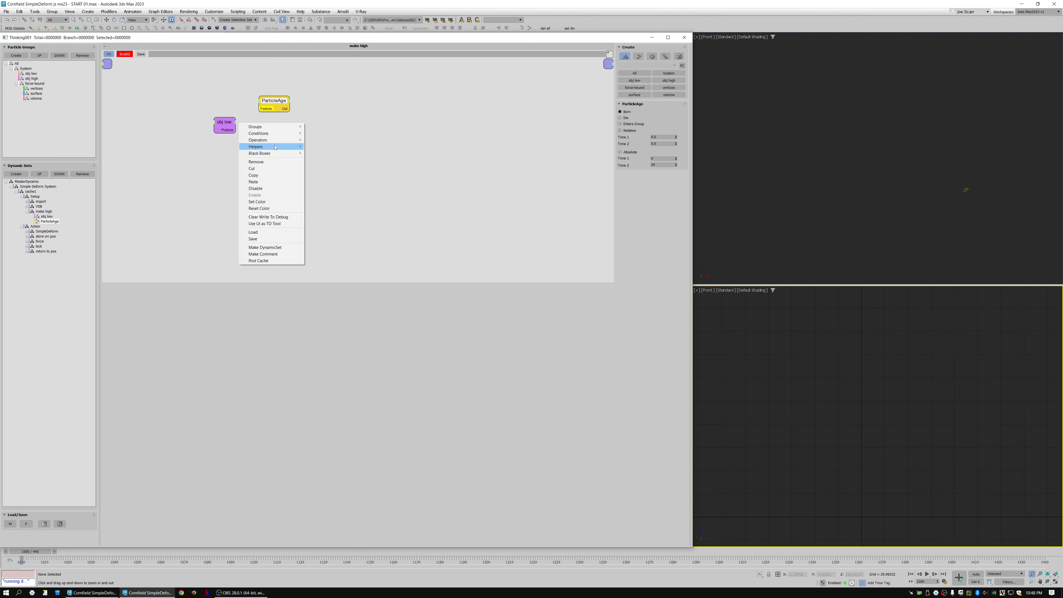
mouse_move(272, 140)
mouse_move(331, 154)
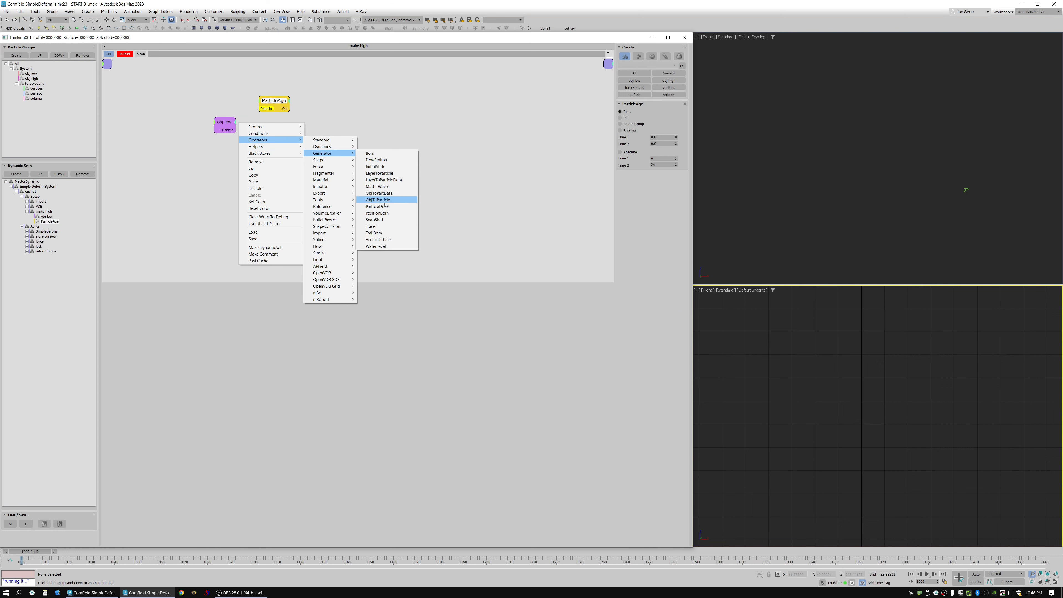
left_click(376, 212)
left_click_drag(282, 133, 277, 137)
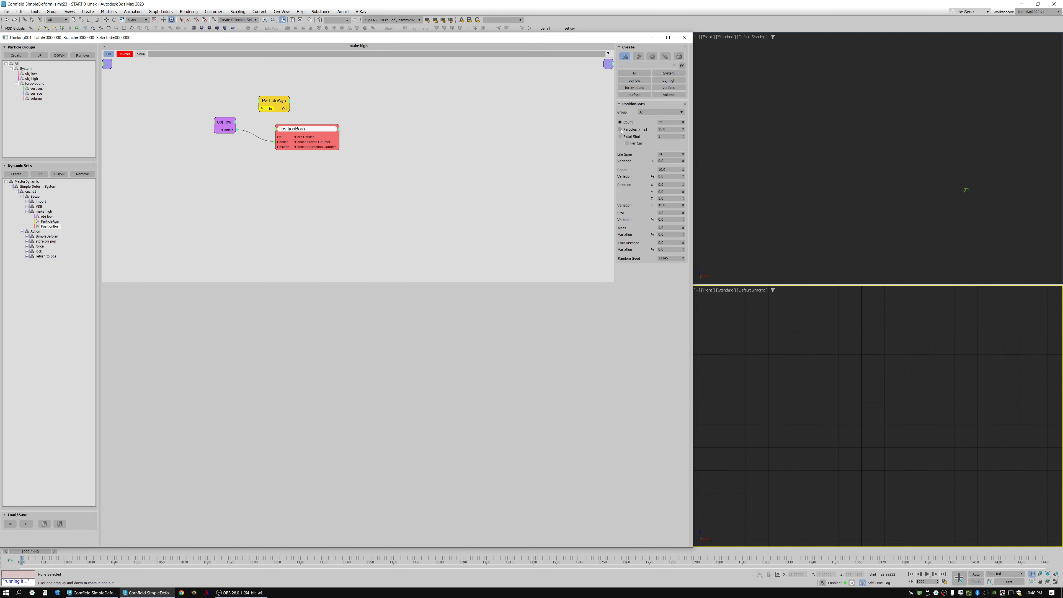
Set PositionBorn to the obj high group with Pistol Shot 1, Life Span 9999, Speed 0 and direction Variation 0
left_click(660, 114)
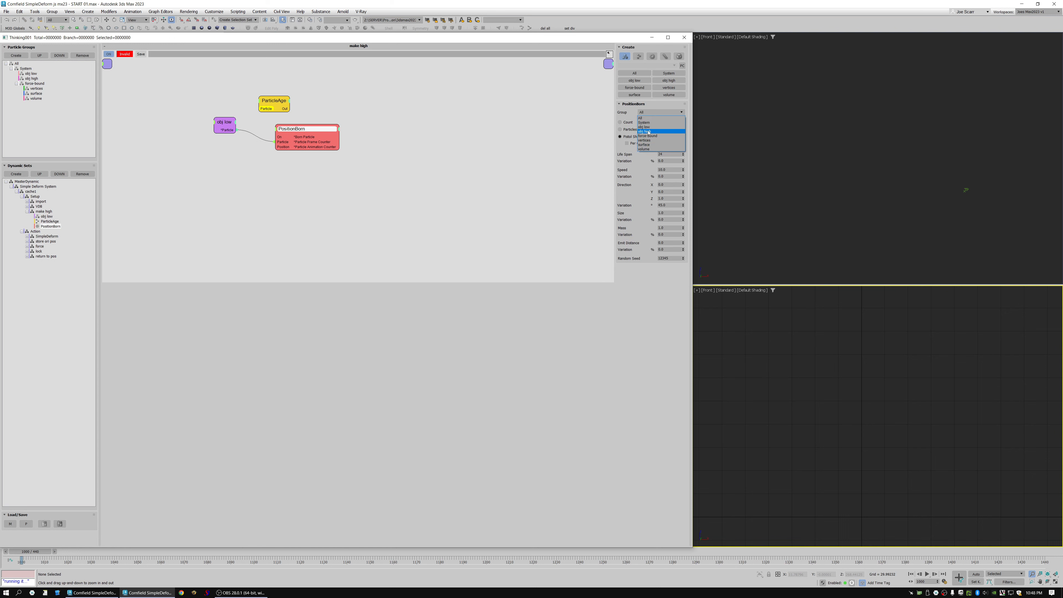
left_click(666, 135)
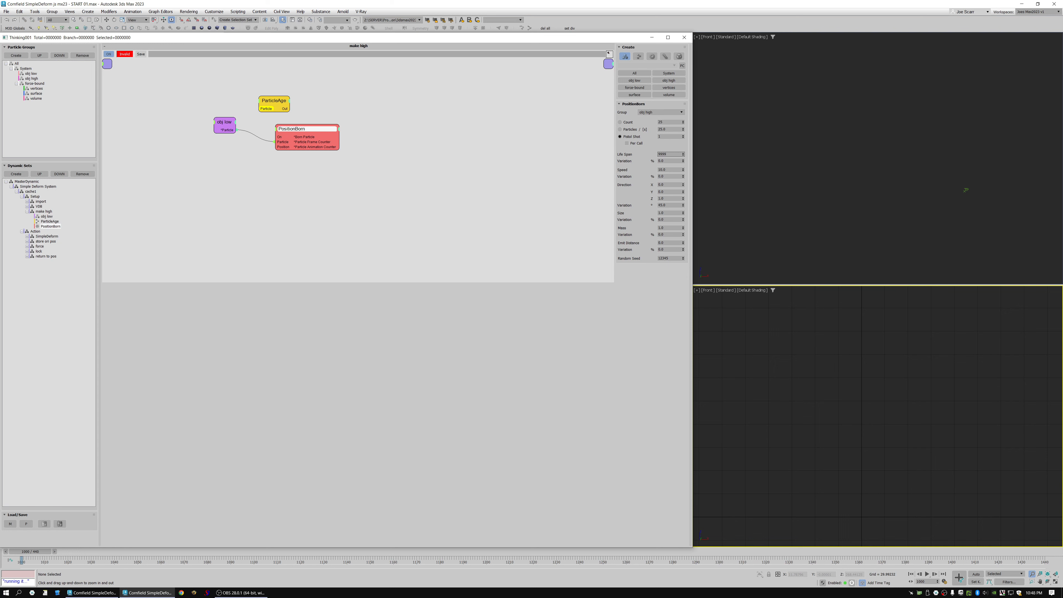
key("Tab")
key("Tab")
type("0")
key("Tab")
key("Tab")
key("Tab")
key("Tab")
key("Tab")
type("0")
key("Tab")
Delete the ParticleAge condition and move PositionBorn close to the obj low node
left_click_drag(291, 141, 260, 108)
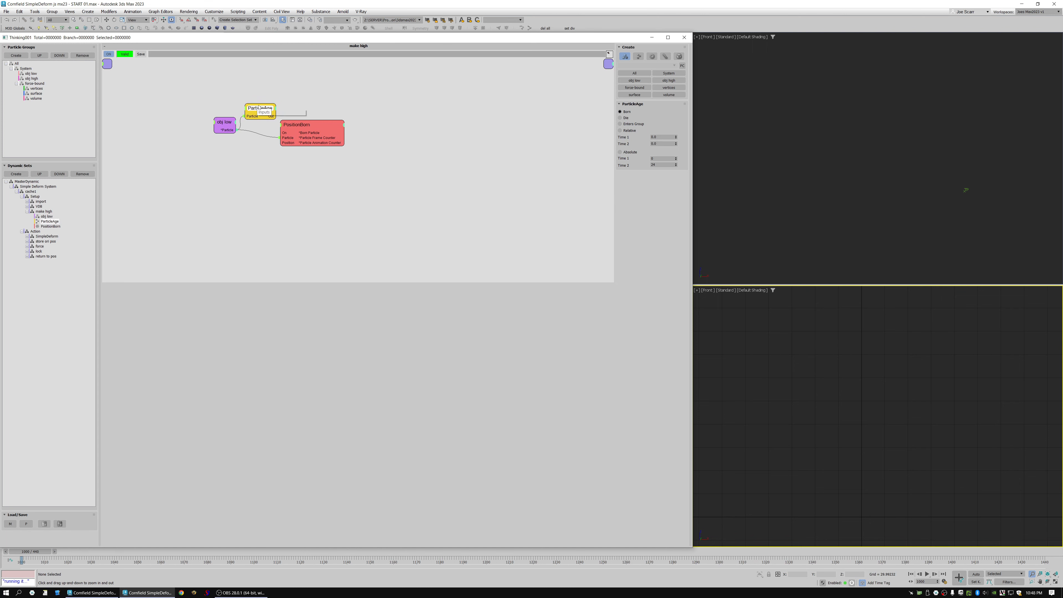
key("Delete")
left_click_drag(300, 126, 288, 122)
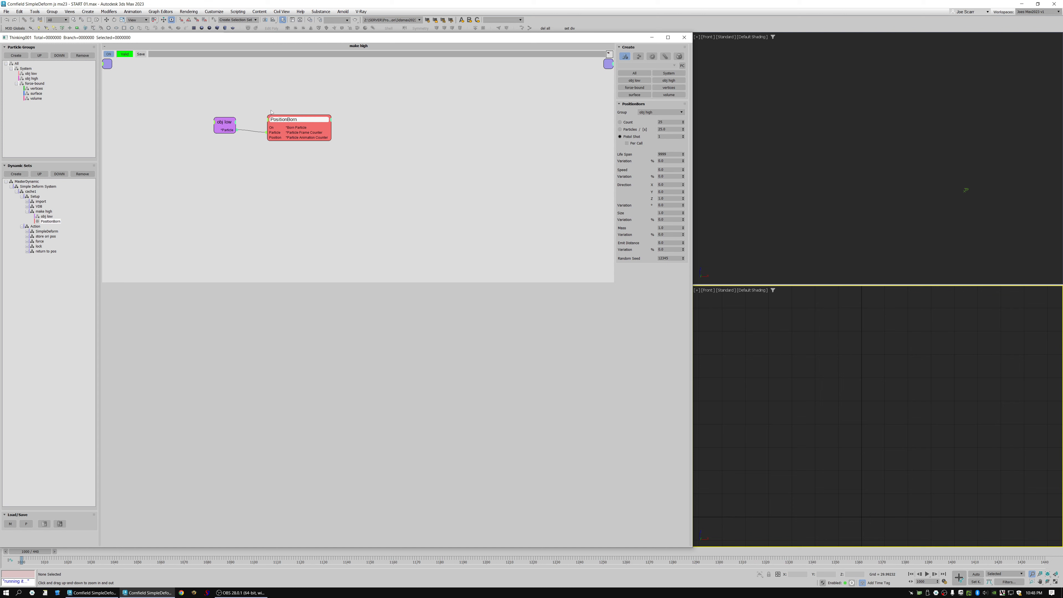
left_click_drag(299, 128, 283, 129)
middle_click_drag(288, 107, 282, 92)
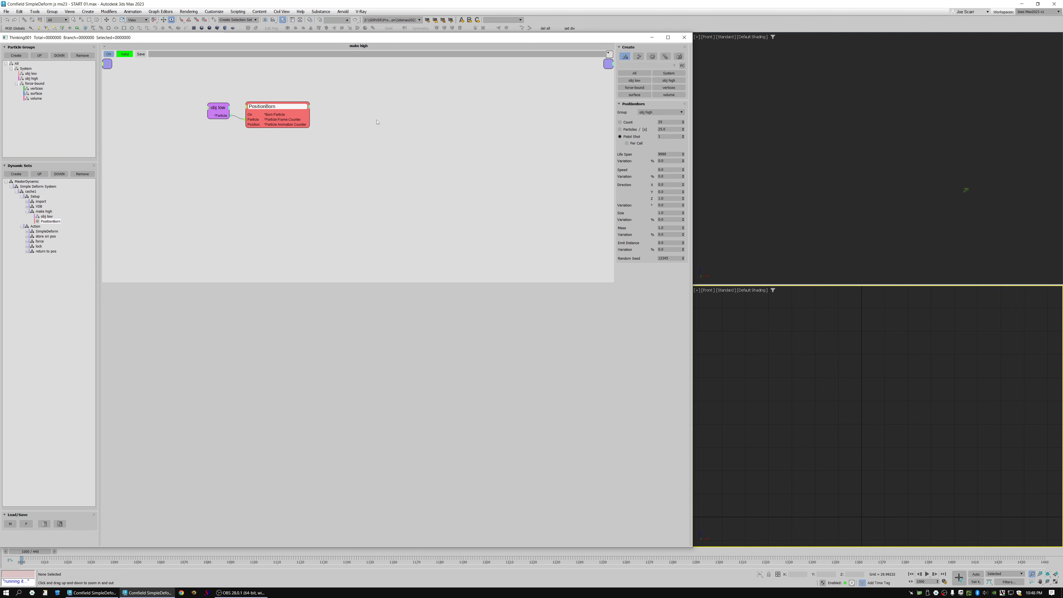
left_click_drag(293, 122, 290, 110)
Add a ParticleData operator and connect PositionBorn's Born Particle output to its Particle input
right_click(320, 98)
mouse_move(351, 114)
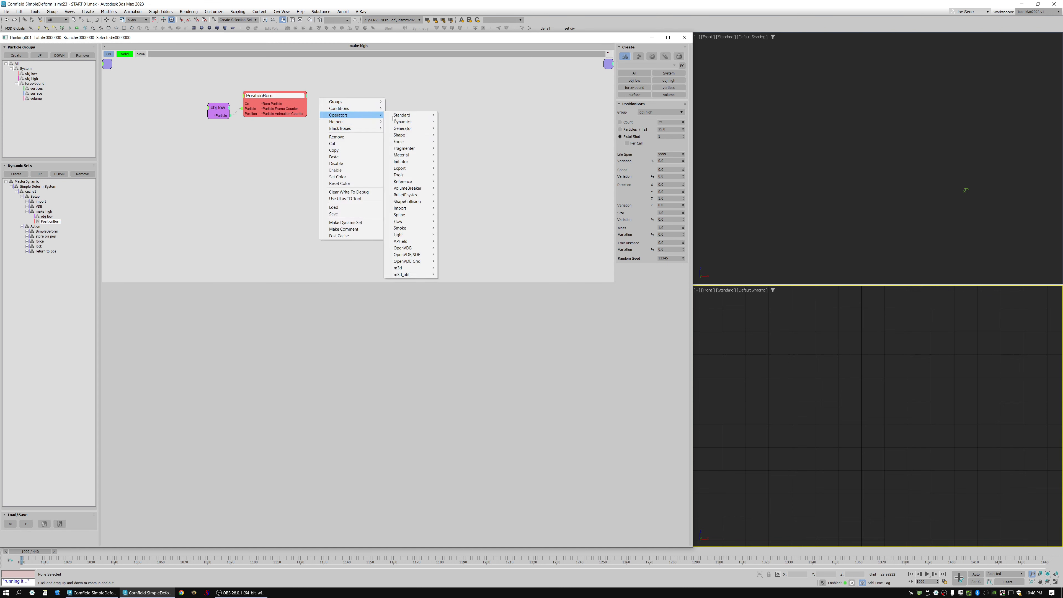
mouse_move(398, 115)
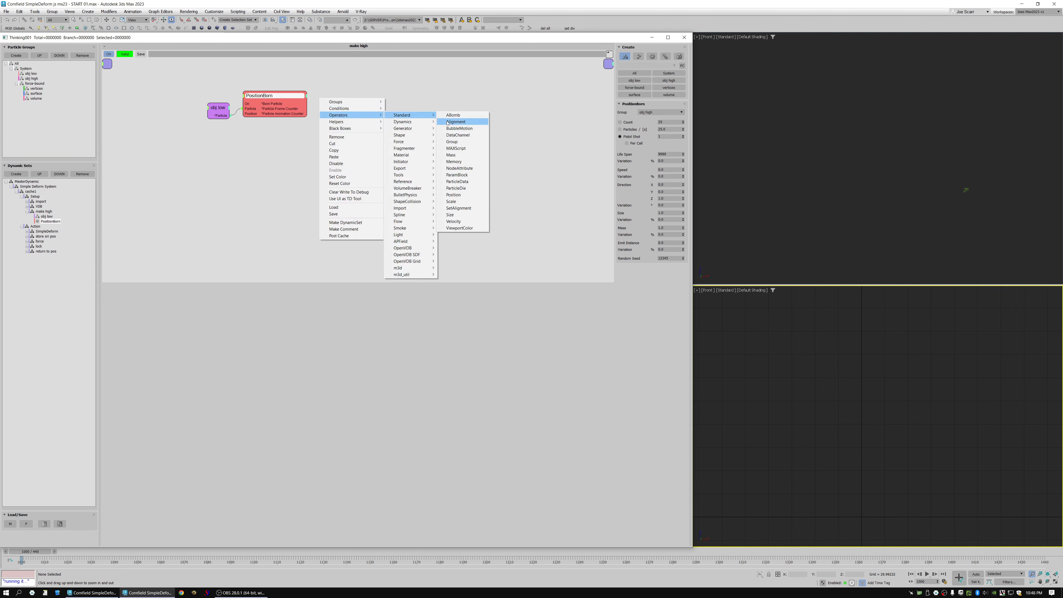
left_click(472, 181)
left_click_drag(287, 104, 361, 112)
left_click_drag(360, 105, 369, 118)
Reduce PositionBorn to its used connectors and show all inputs on the ParticleData node
double_click(256, 99)
double_click(255, 99)
left_click_drag(256, 100, 259, 99)
left_click_drag(389, 117, 365, 115)
left_click(351, 114)
right_click(365, 113)
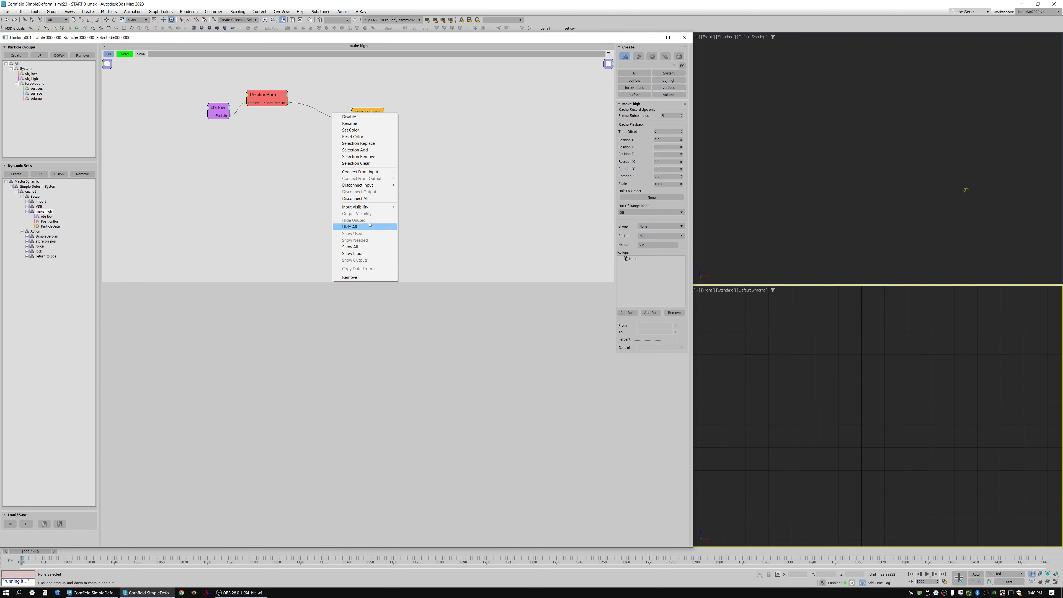
left_click(356, 246)
left_click(359, 108)
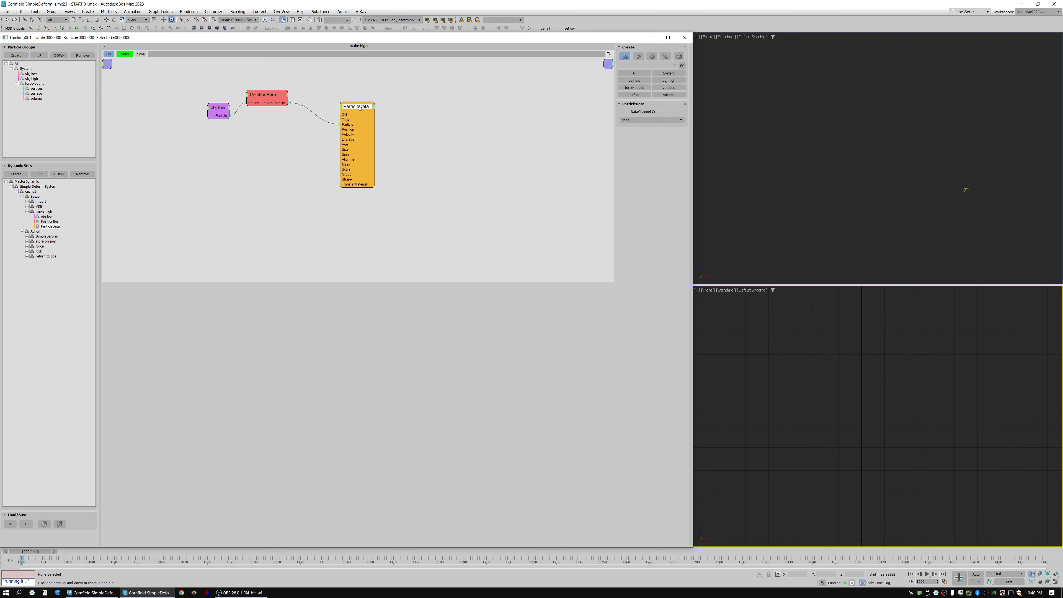
left_click_drag(359, 108, 366, 113)
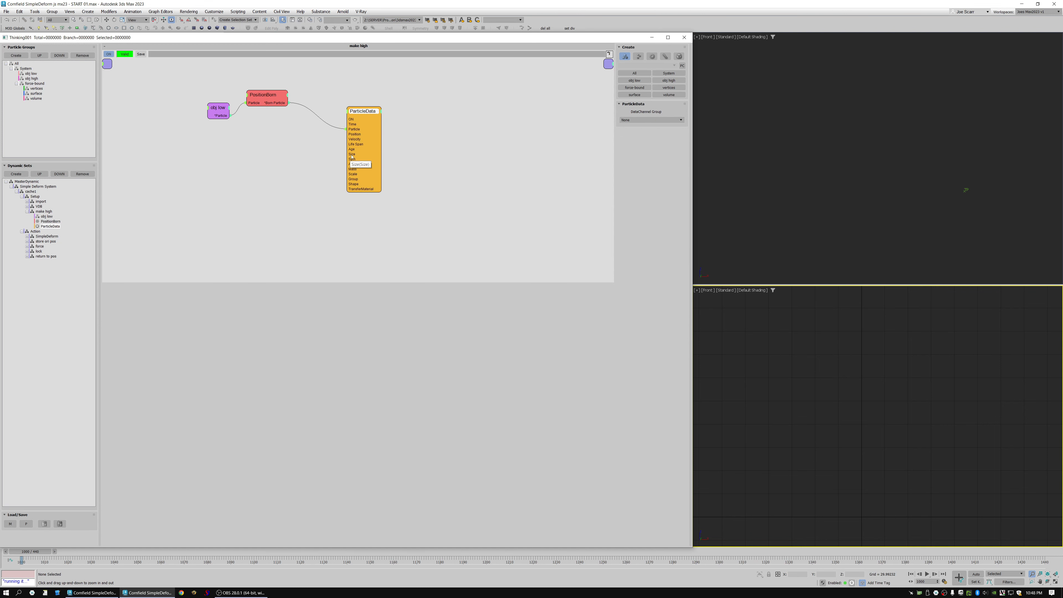
Connect obj low's particle output to the Size, Alignment and Shape inputs of ParticleData
left_click_drag(351, 156, 229, 116)
left_click_drag(348, 184, 229, 116)
left_click_drag(346, 163, 266, 96)
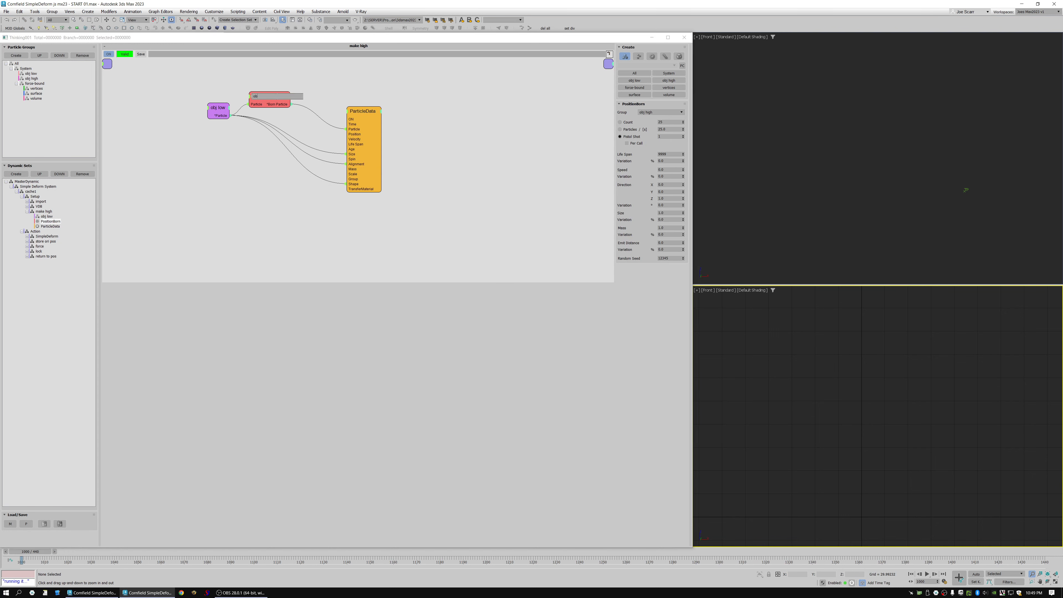
Rename the PositionBorn node as obj high and tidy the node layout
type("obj high")
key("Return")
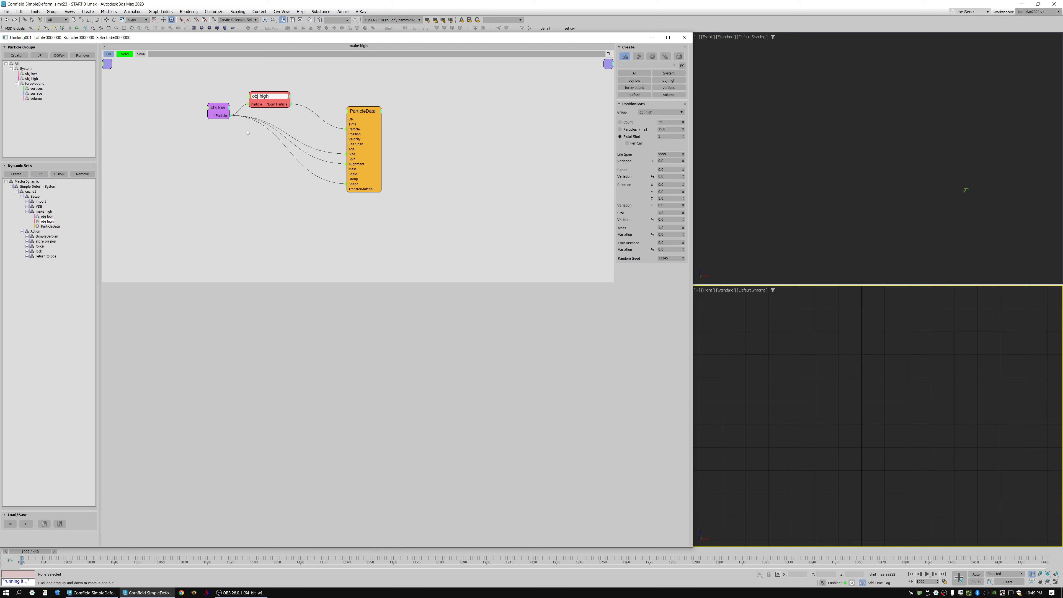
left_click_drag(262, 96, 263, 96)
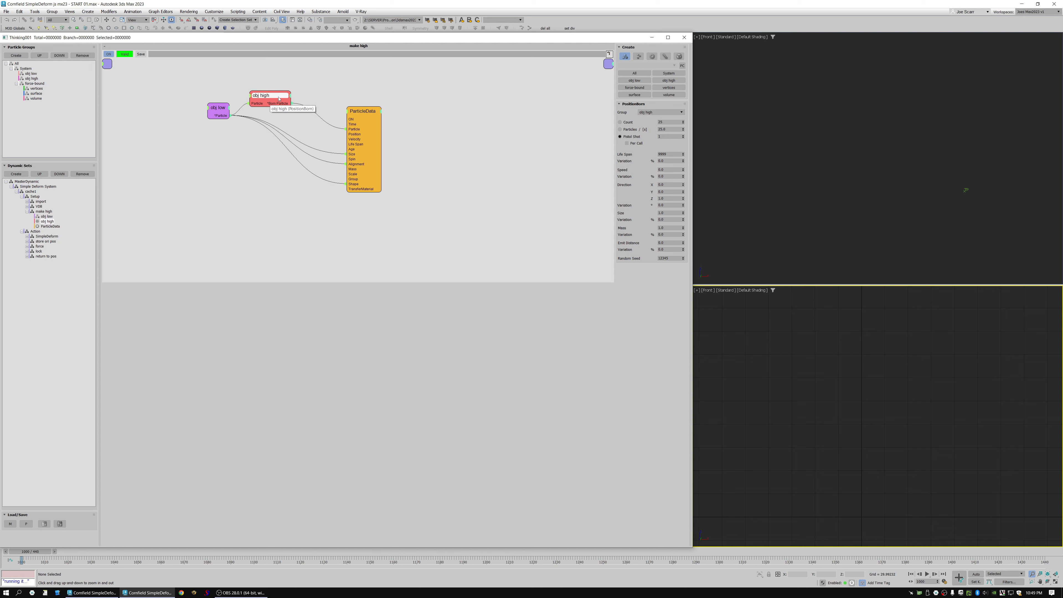
left_click_drag(355, 137, 355, 139)
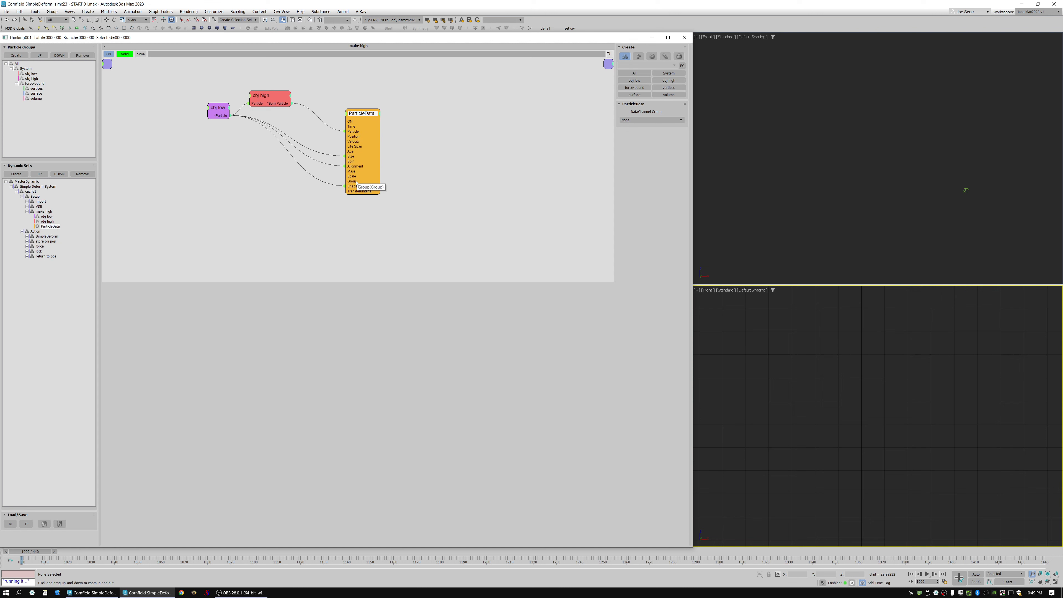
mouse_move(220, 110)
left_mouse_down()
mouse_move(229, 112)
mouse_move(218, 116)
left_mouse_up()
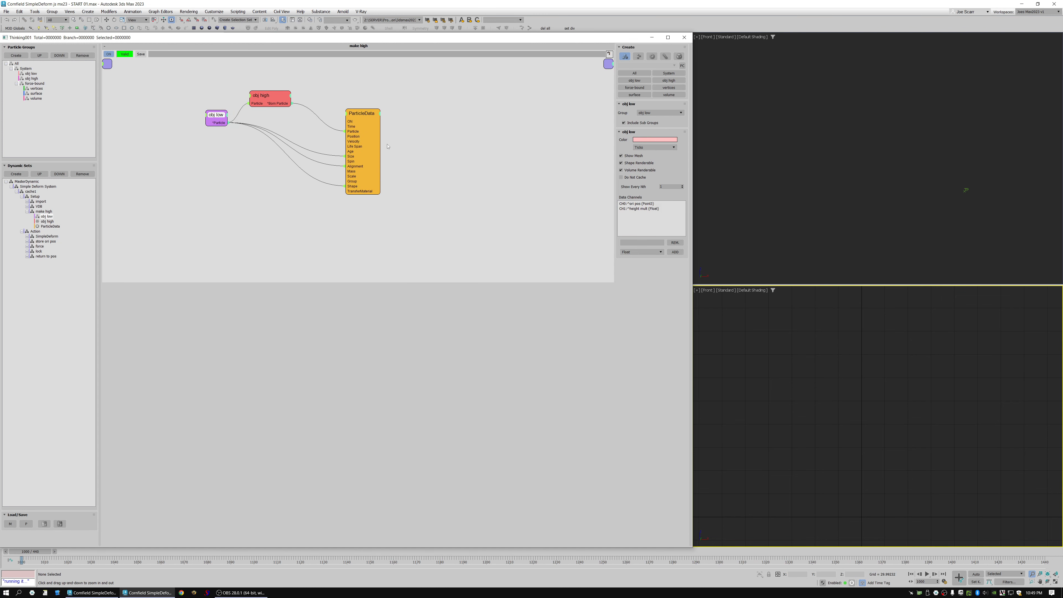
Advance the simulation one frame and examine the cornstalk mesh up close in wireframe in the upper Front view
left_click(759, 193)
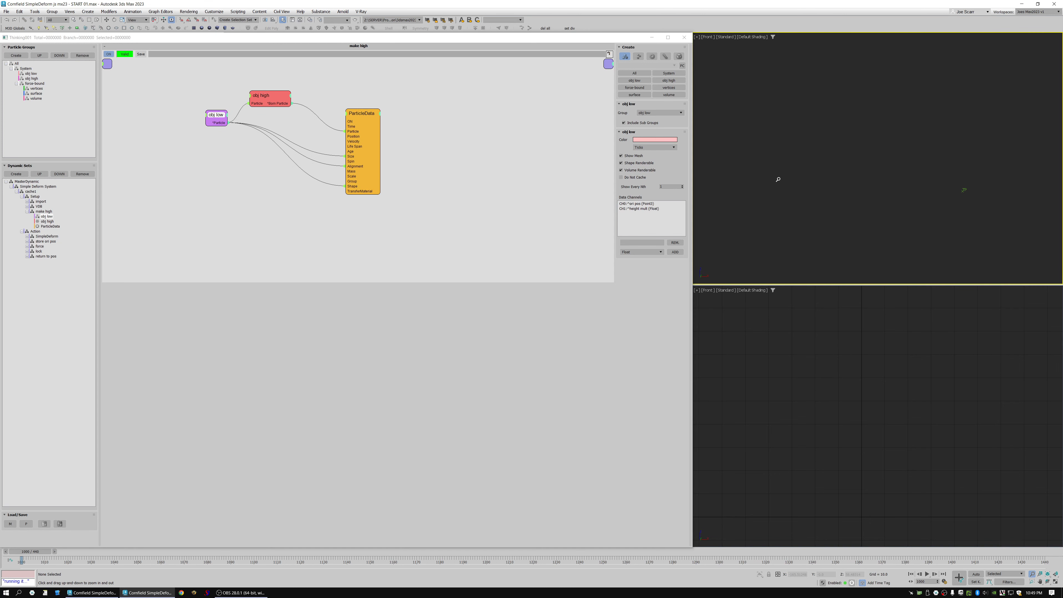
key("period")
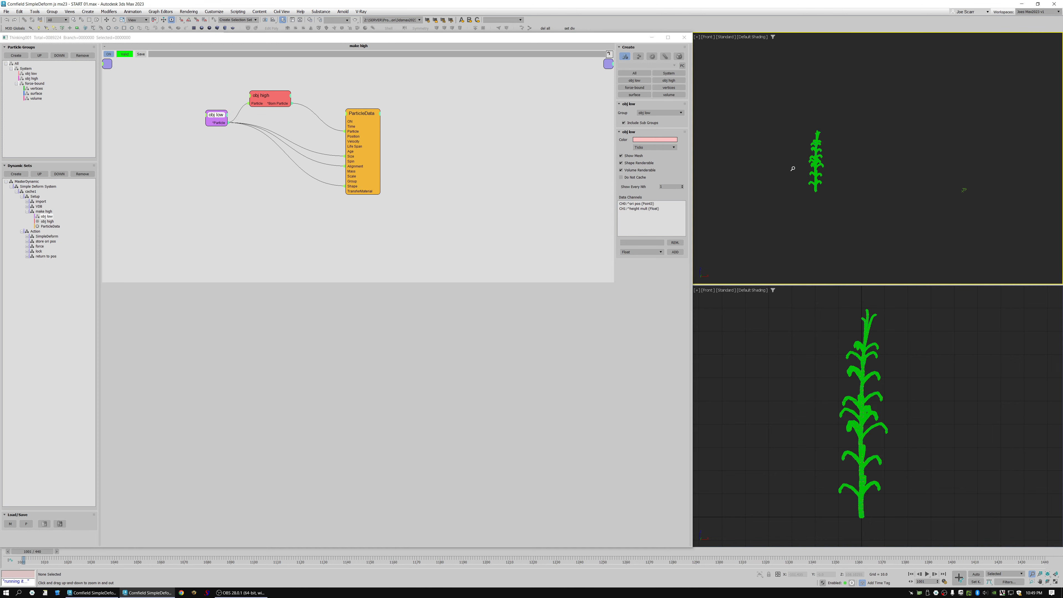
scroll(813, 161, "up", 10)
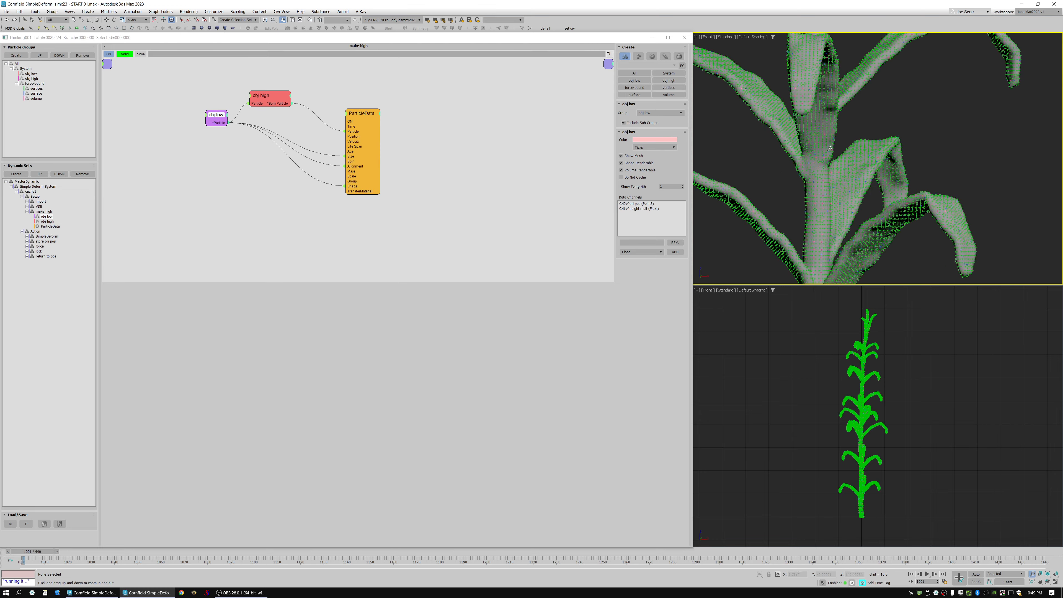
scroll(826, 169, "down", 3)
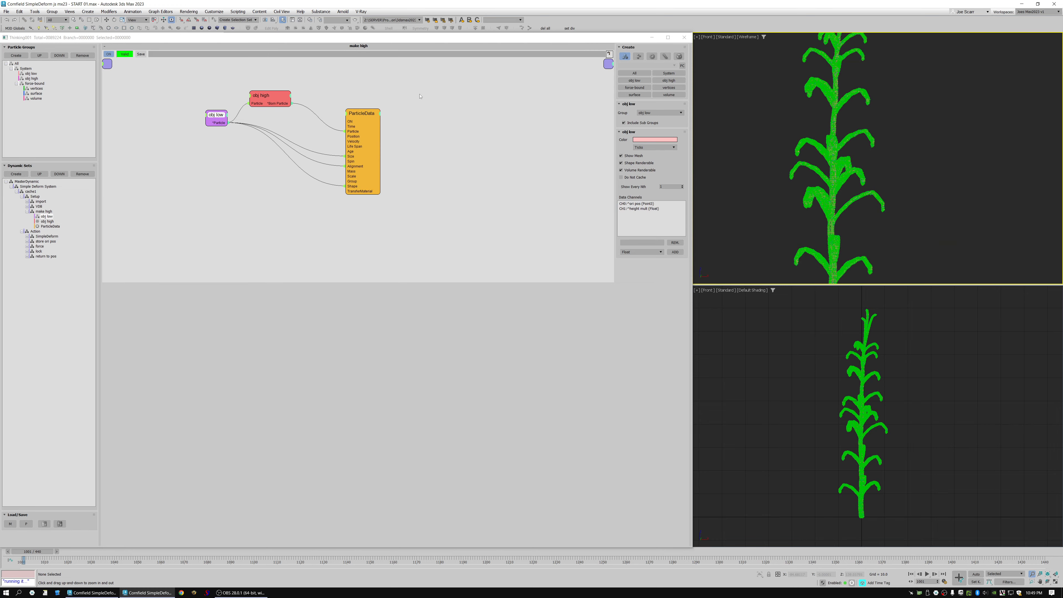
scroll(814, 136, "up", 12)
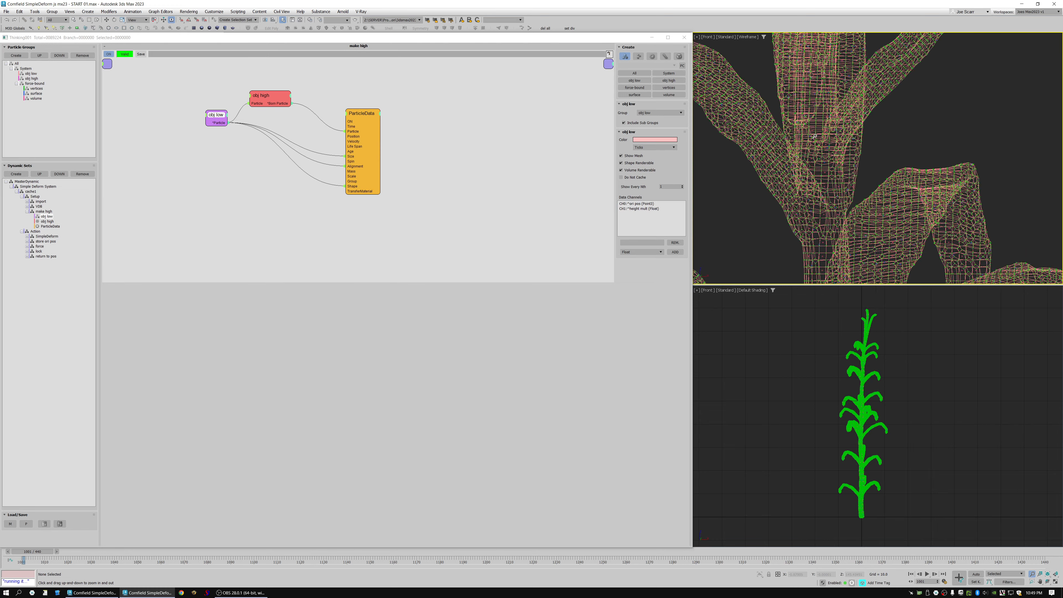
scroll(815, 136, "up", 4)
scroll(752, 184, "down", 12)
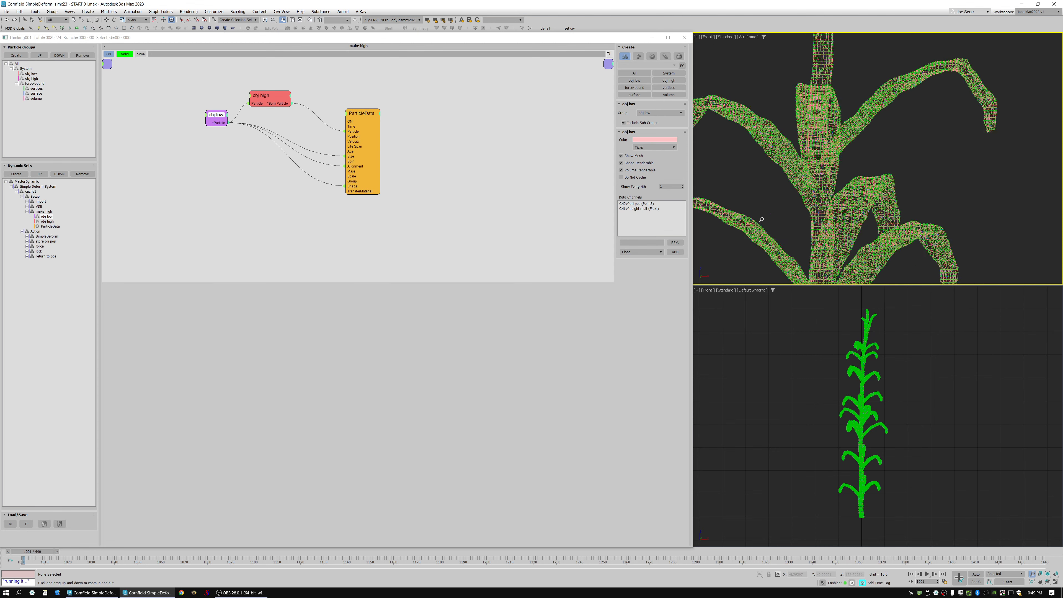
Set the display type of the obj high particle group to Ticks and check it on the cornstalk
double_click(43, 211)
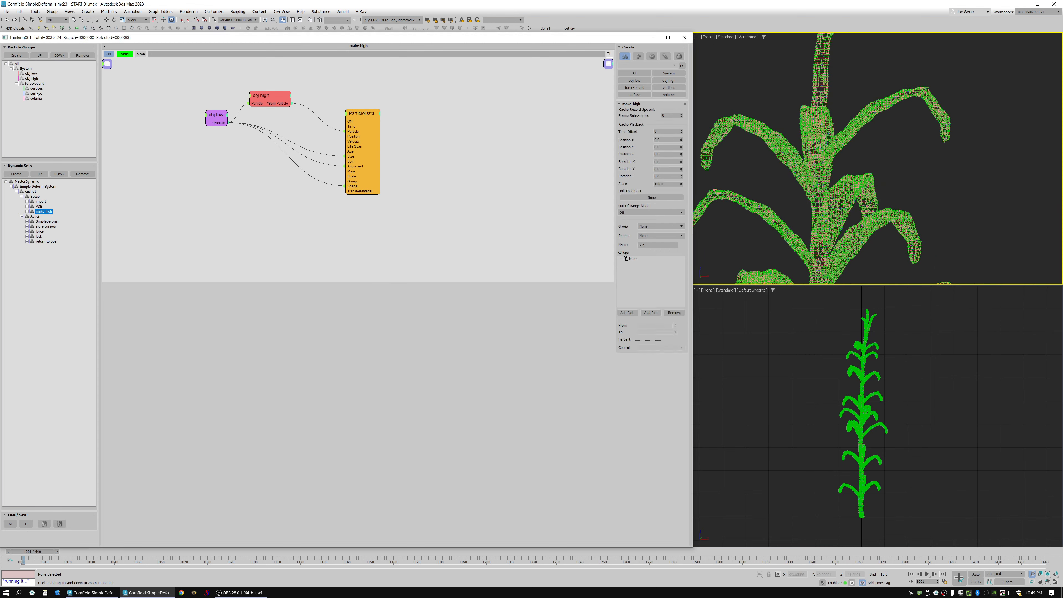
left_click(32, 78)
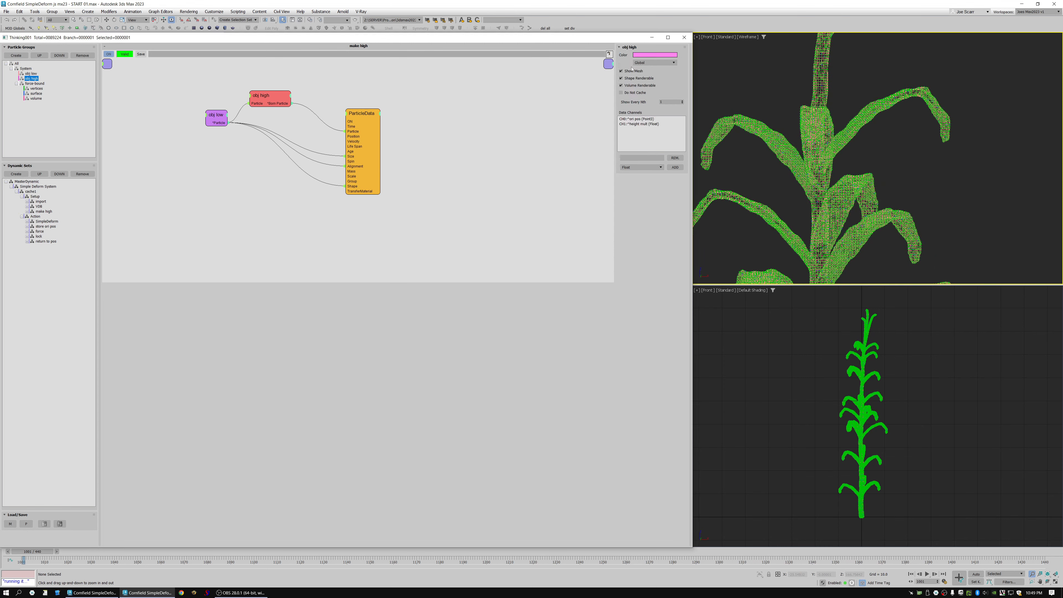
scroll(838, 76, "up", 10)
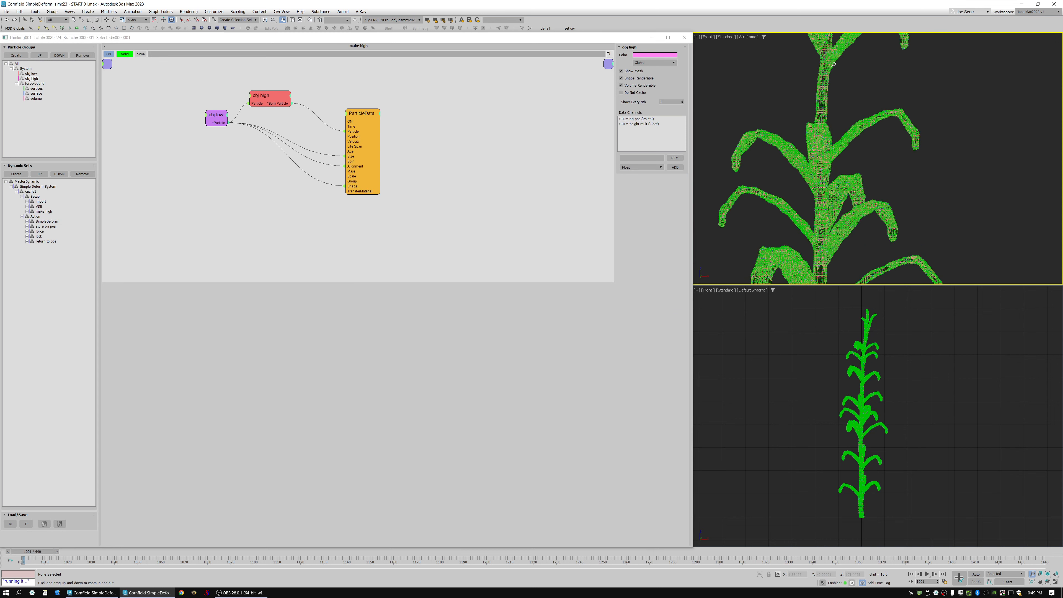
left_click(643, 63)
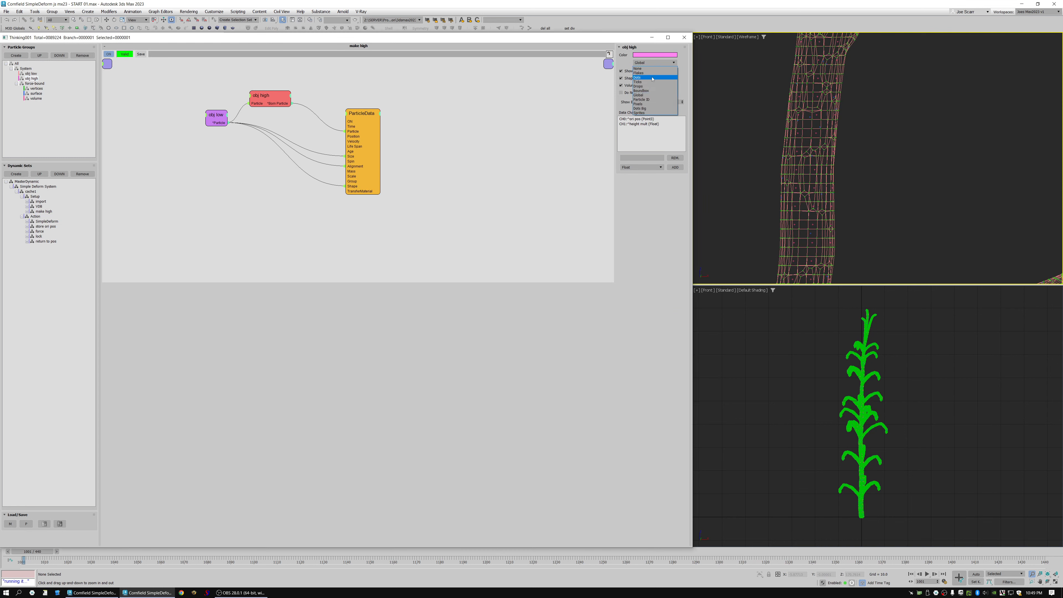
left_click(637, 82)
scroll(816, 127, "down", 10)
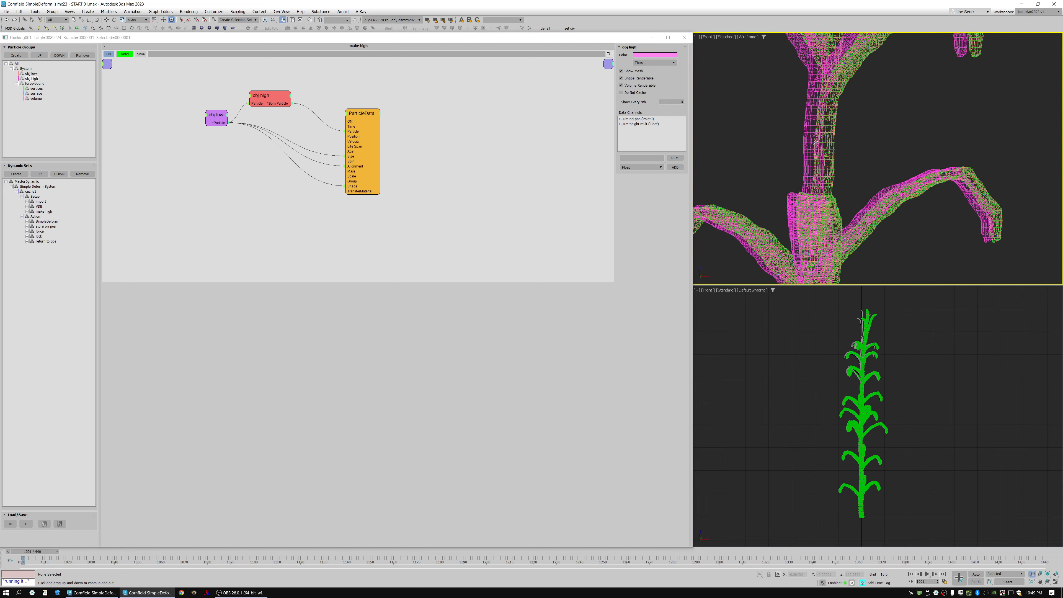
Return to the first frame, advance one frame and examine the obj high mesh against the low mesh from angled and Top views
scroll(809, 109, "down", 10)
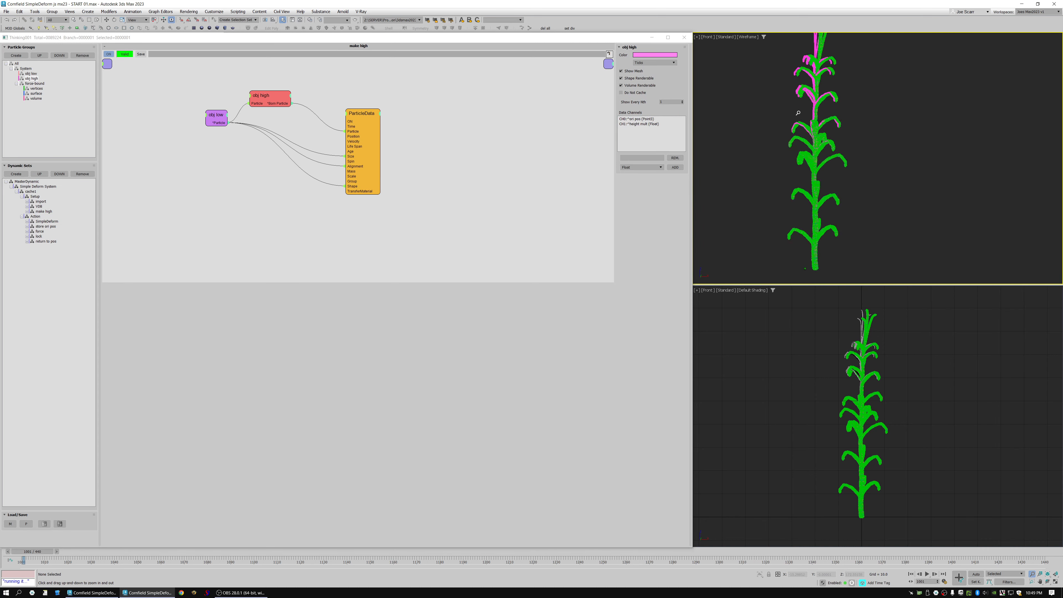
scroll(807, 77, "up", 6)
key("Home")
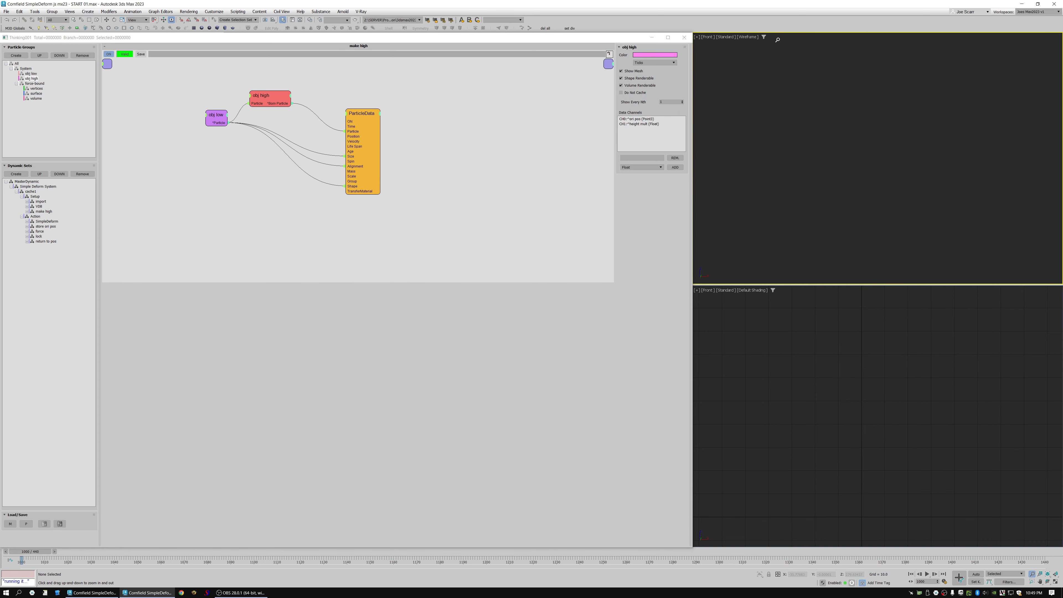
key("period")
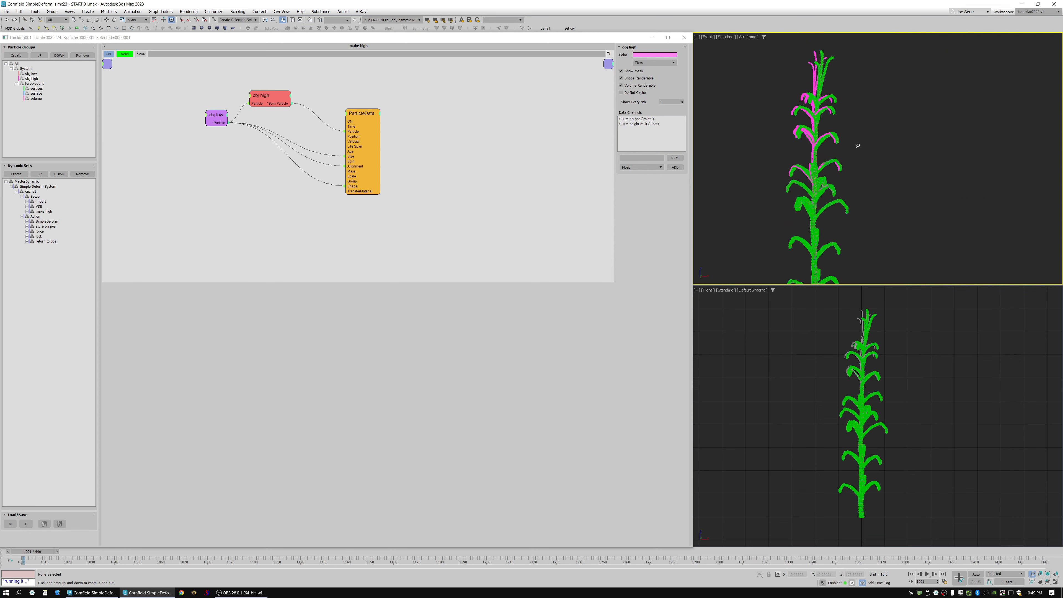
scroll(825, 74, "up", 3)
scroll(841, 88, "down", 6)
middle_click_drag(852, 150, 887, 169, "alt")
middle_click_drag(888, 169, 775, 148, "ctrl+alt")
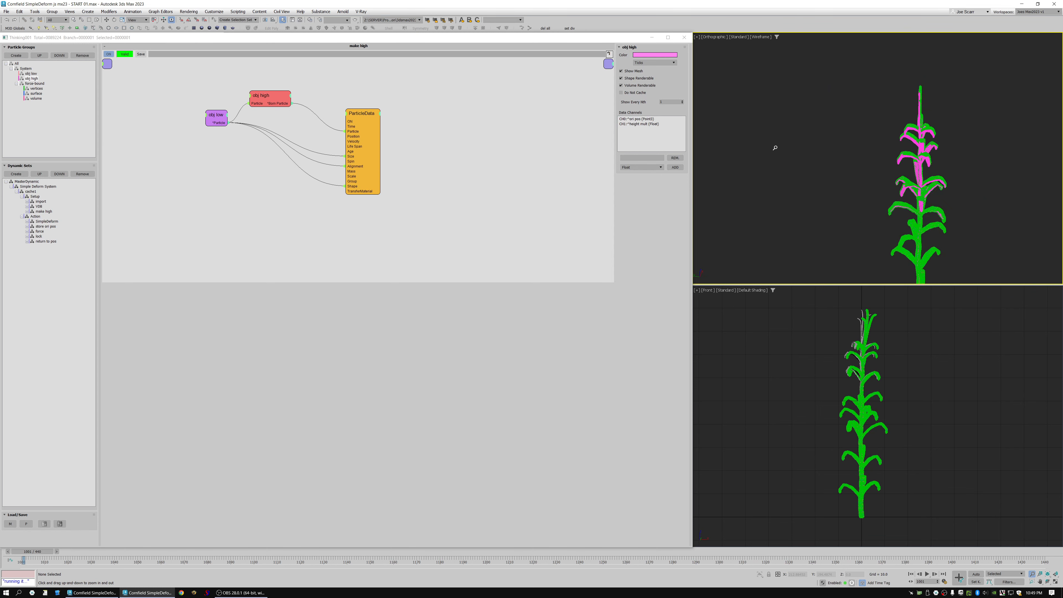
key("t")
key("z")
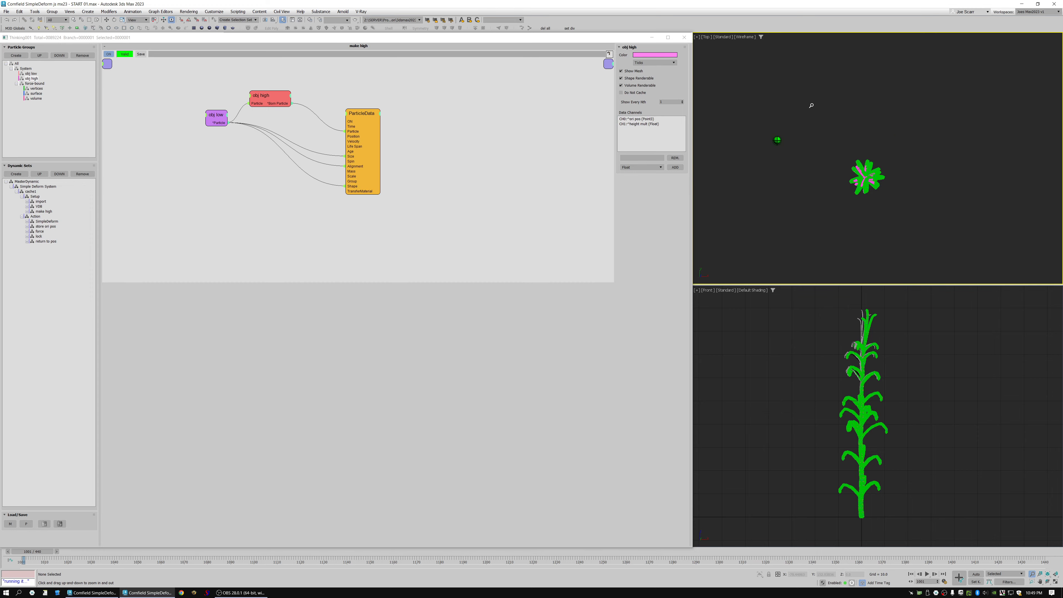
mouse_move(831, 127)
middle_mouse_down("ctrl+alt")
mouse_move(839, 176)
mouse_move(848, 119)
middle_mouse_up("ctrl+alt")
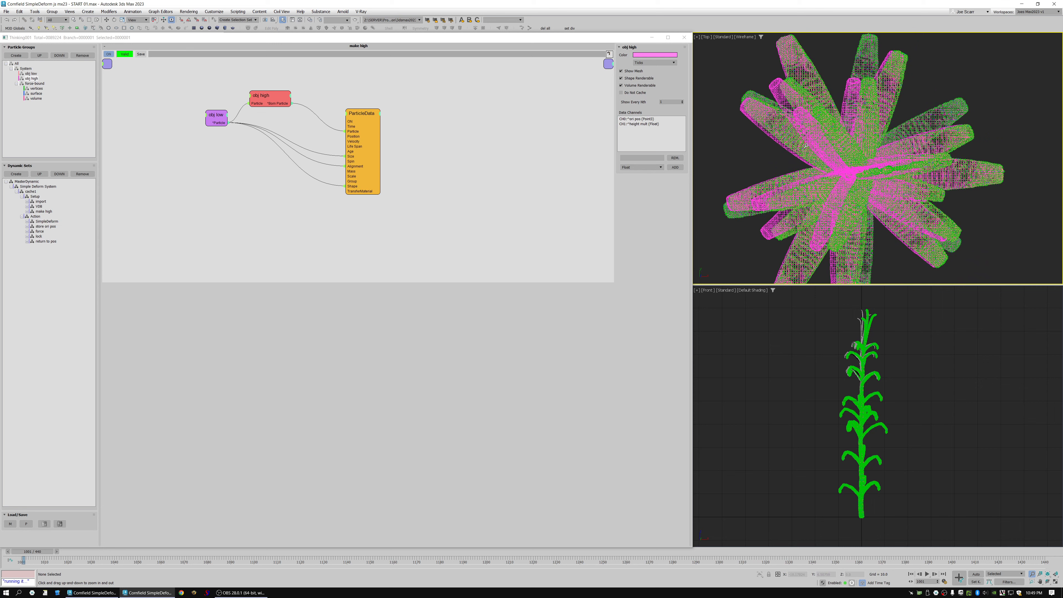
left_click_drag(816, 125, 823, 167)
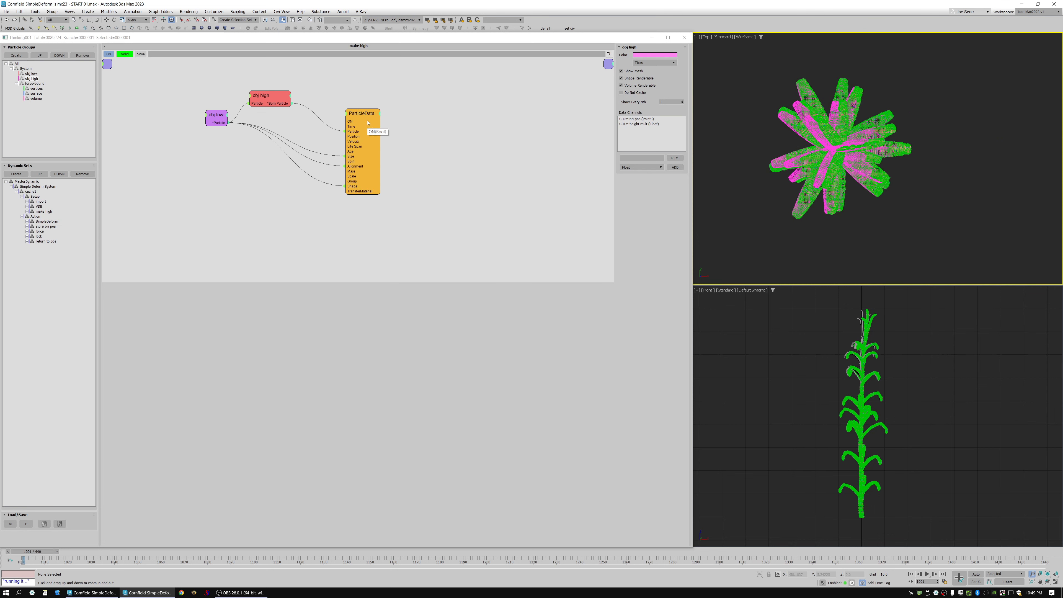
Connect obj low's particle output to the Scale input of ParticleData and reposition the ParticleData and obj high nodes
left_click_drag(362, 114, 365, 108)
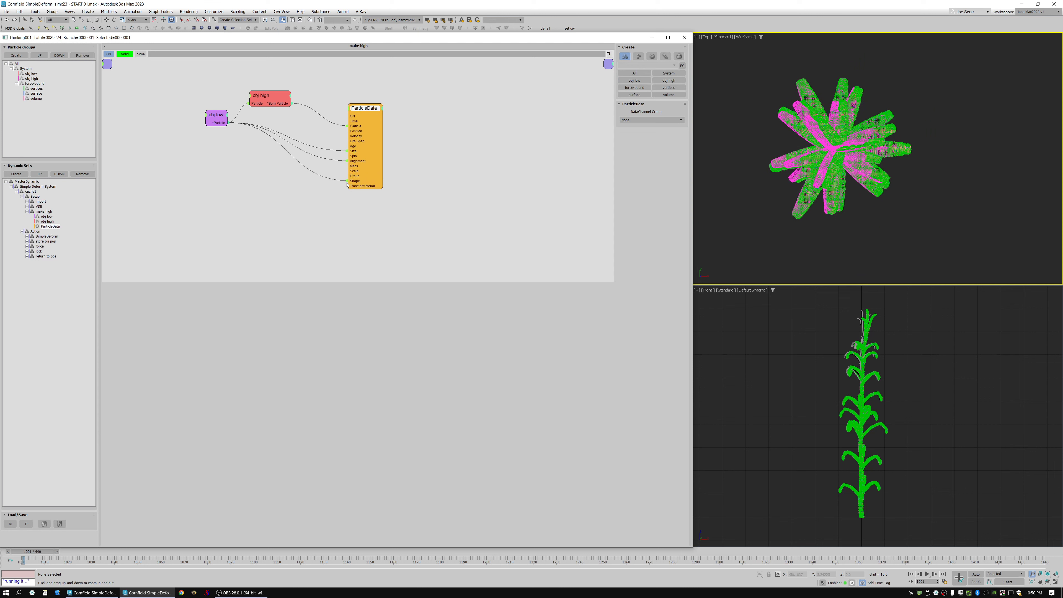
left_click_drag(261, 153, 229, 122)
left_click_drag(367, 117, 364, 117)
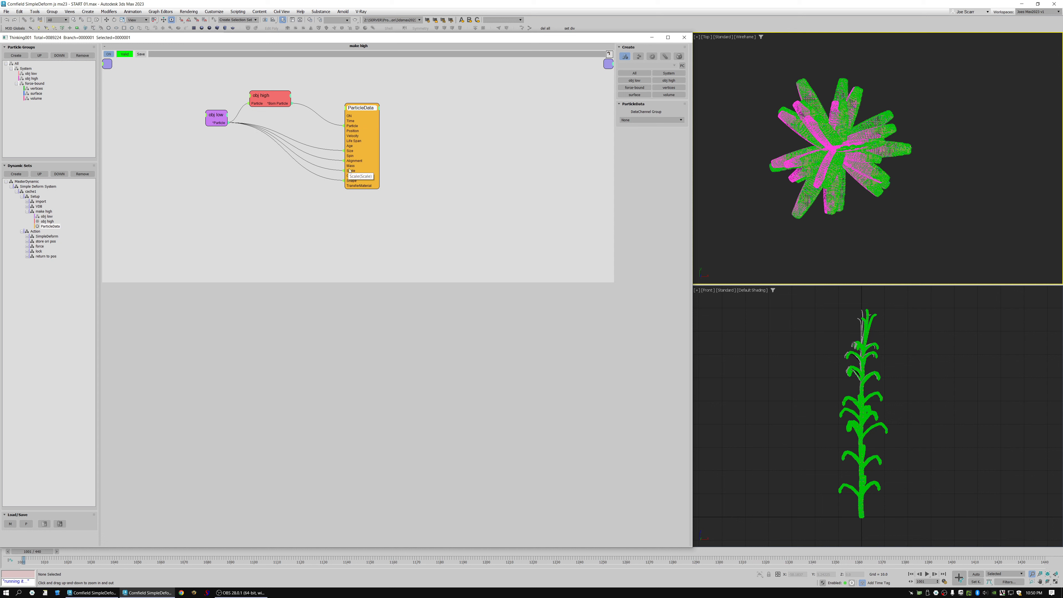
left_click_drag(356, 111, 354, 111)
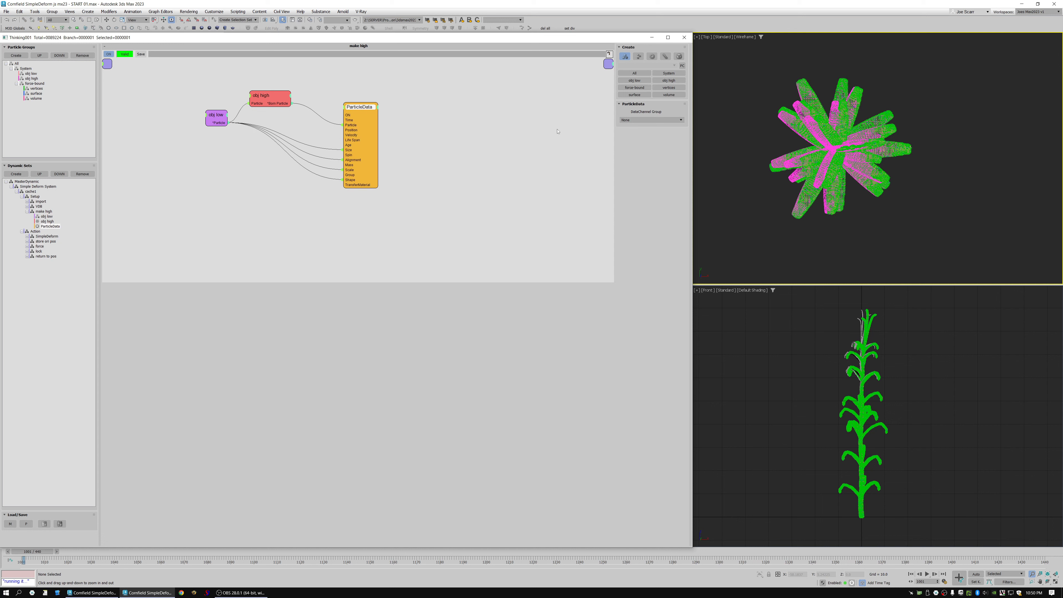
middle_click_drag(823, 261, 807, 247, "alt")
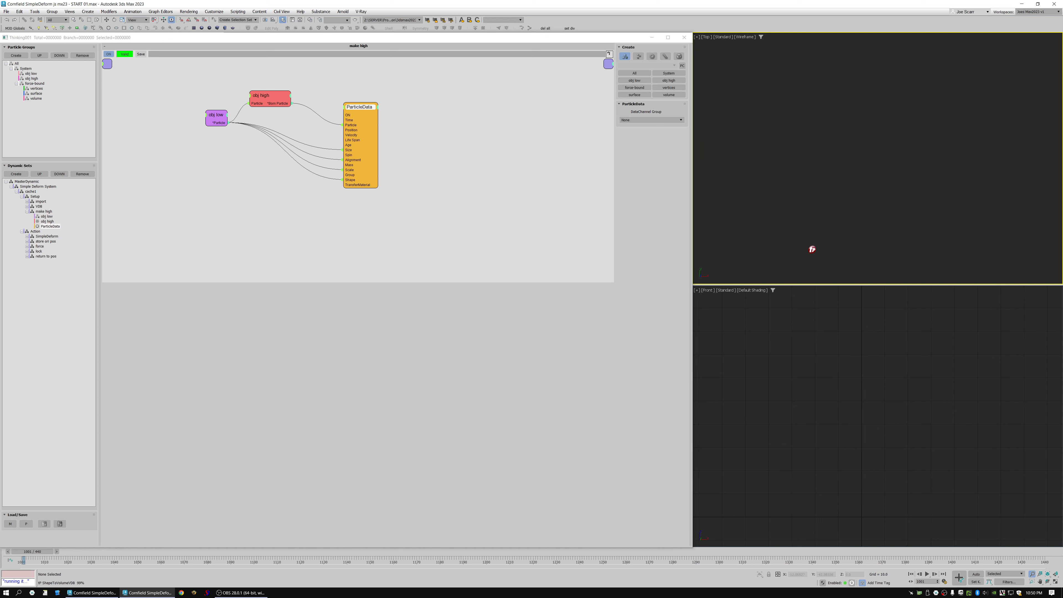
mouse_move(822, 143)
middle_mouse_down("alt")
mouse_move(848, 162)
mouse_move(847, 127)
mouse_move(781, 187)
mouse_move(841, 100)
mouse_move(818, 180)
mouse_move(843, 131)
mouse_move(831, 138)
middle_mouse_up("alt")
middle_click_drag(830, 138, 858, 80, "ctrl+alt")
left_click_drag(268, 95, 269, 106)
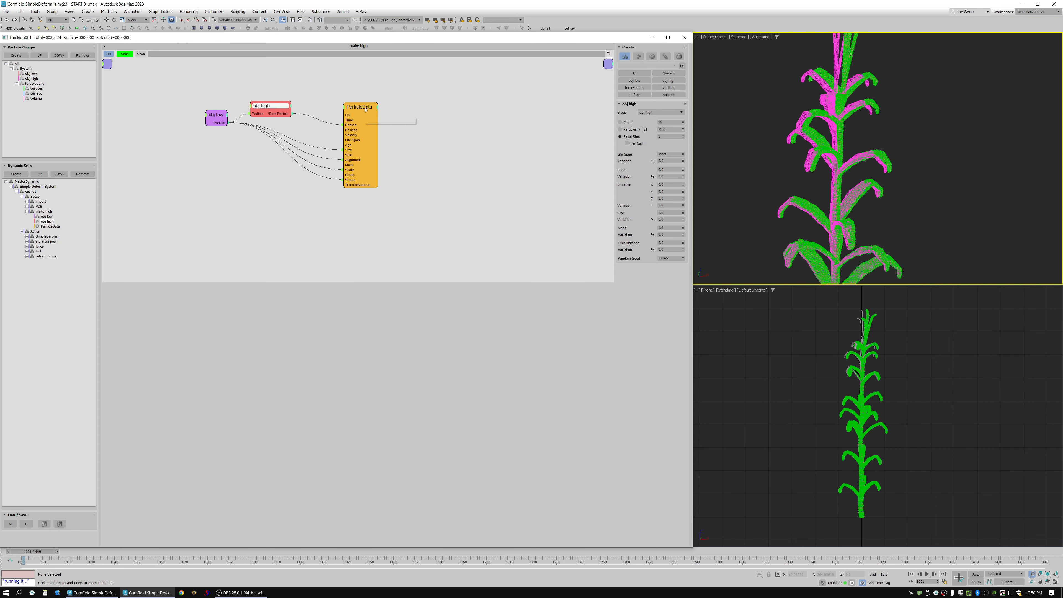
left_click_drag(363, 110, 369, 108)
Move the VDB dynamic set below make high within the Setup group
left_click(40, 202)
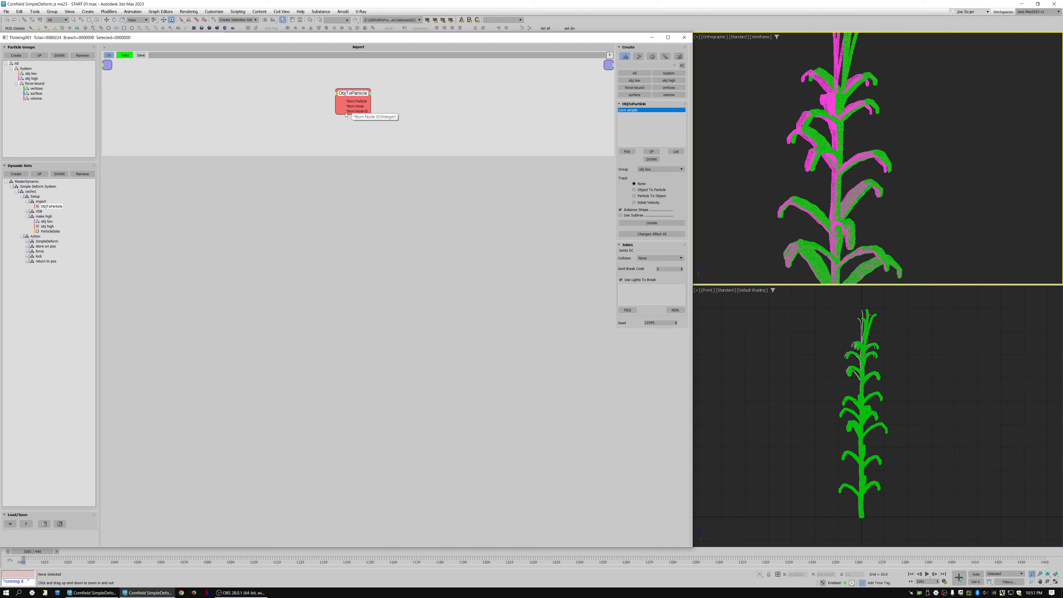
left_click(41, 212)
left_click_drag(40, 211, 33, 215)
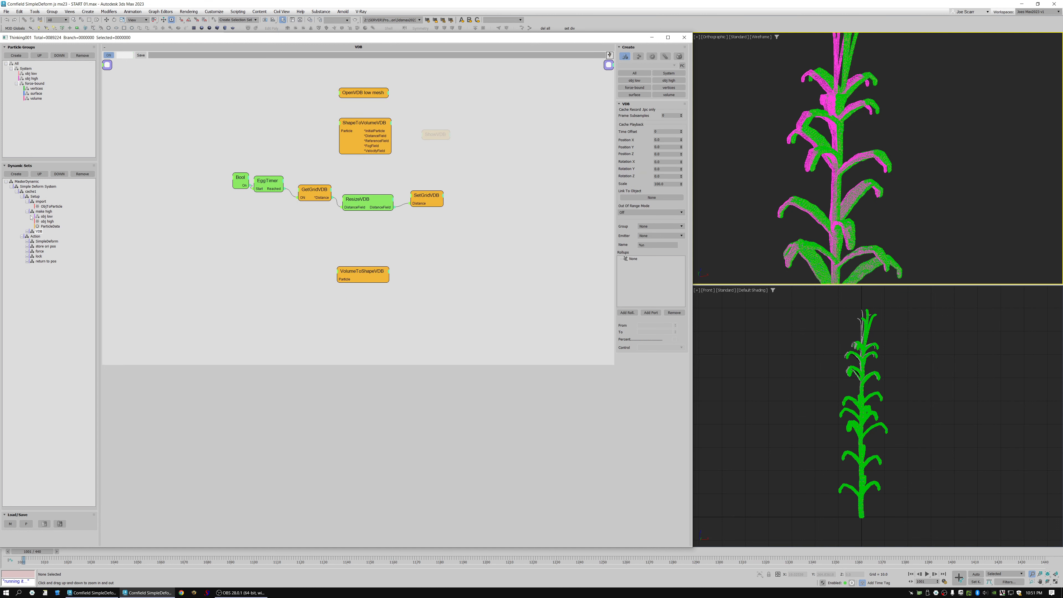
Disable the Action and VDB dynamic sets and recalculate one frame to check the cornstalk in wireframe
left_click(22, 237)
left_click(27, 236)
left_click(32, 231)
left_click(27, 231)
left_click(27, 231)
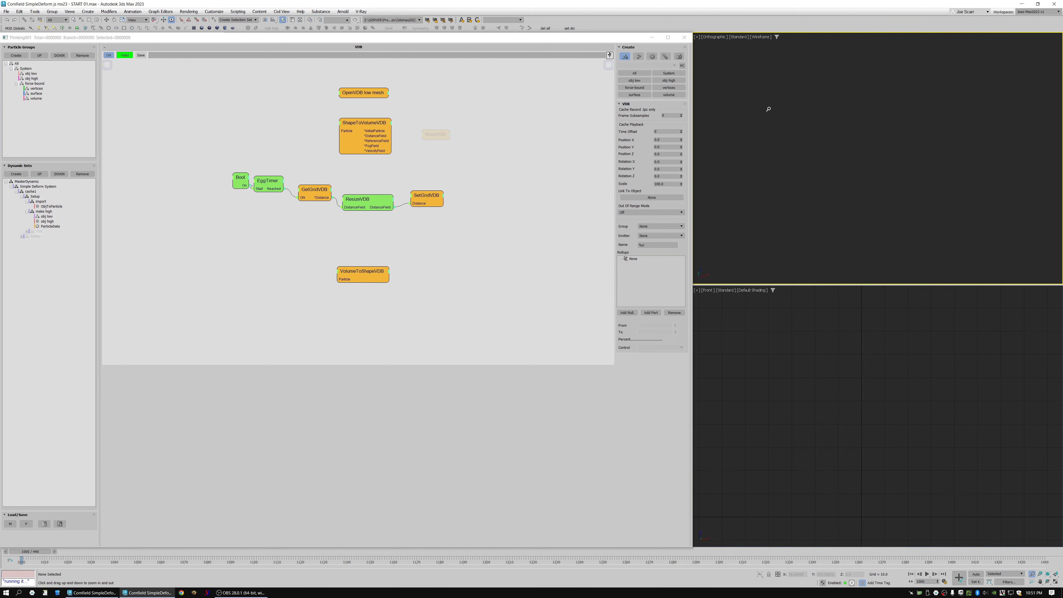
mouse_move(807, 145)
left_mouse_down()
mouse_move(811, 92)
mouse_move(810, 144)
left_mouse_up()
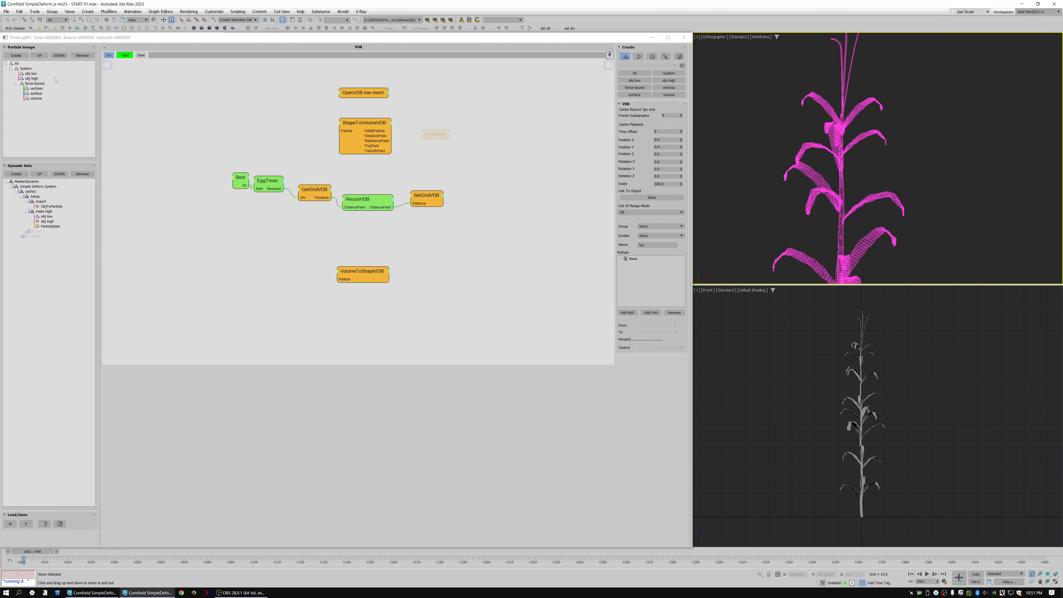
Toggle Show Mesh for the obj low and obj high particle groups to compare their meshes
left_click(32, 78)
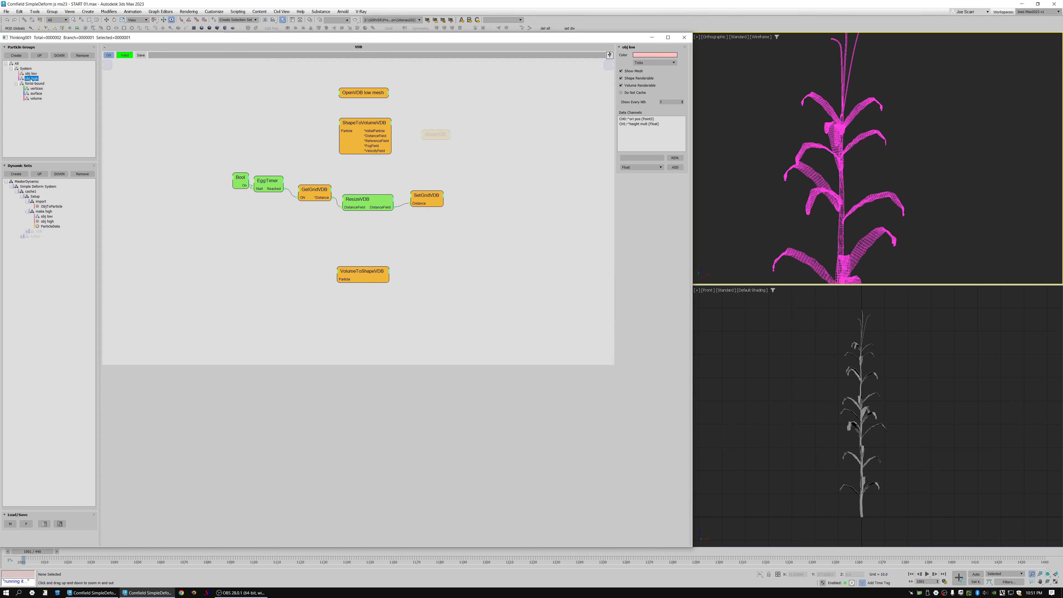
left_click(626, 71)
left_click(626, 71)
left_click(626, 71)
left_click(627, 71)
Re-enable the VDB dynamic set and check the recalculated cornstalk in shaded display
left_click(38, 232)
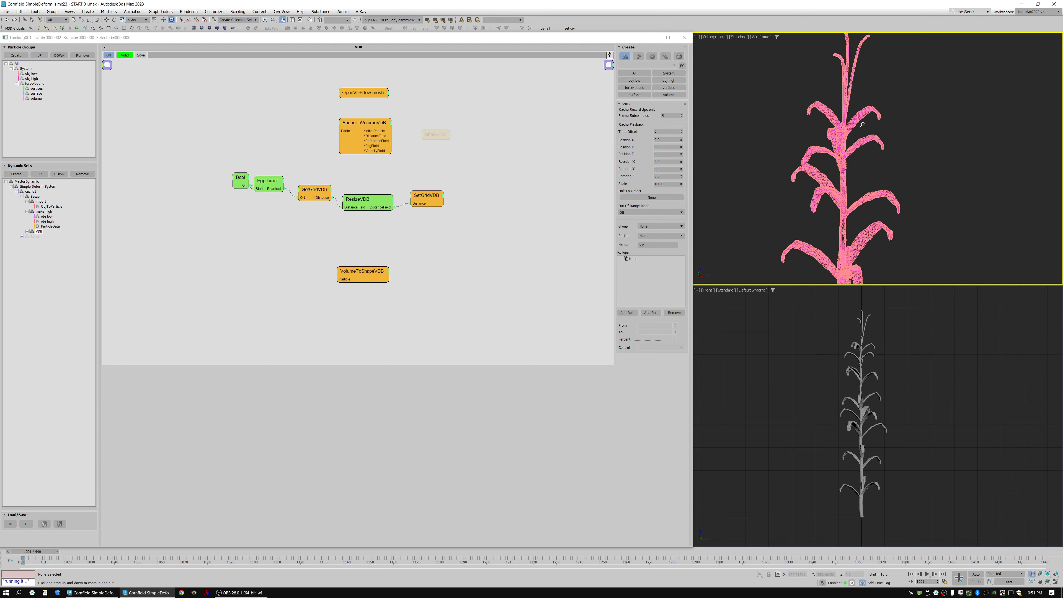
scroll(845, 105, "up", 5)
scroll(869, 134, "down", 5)
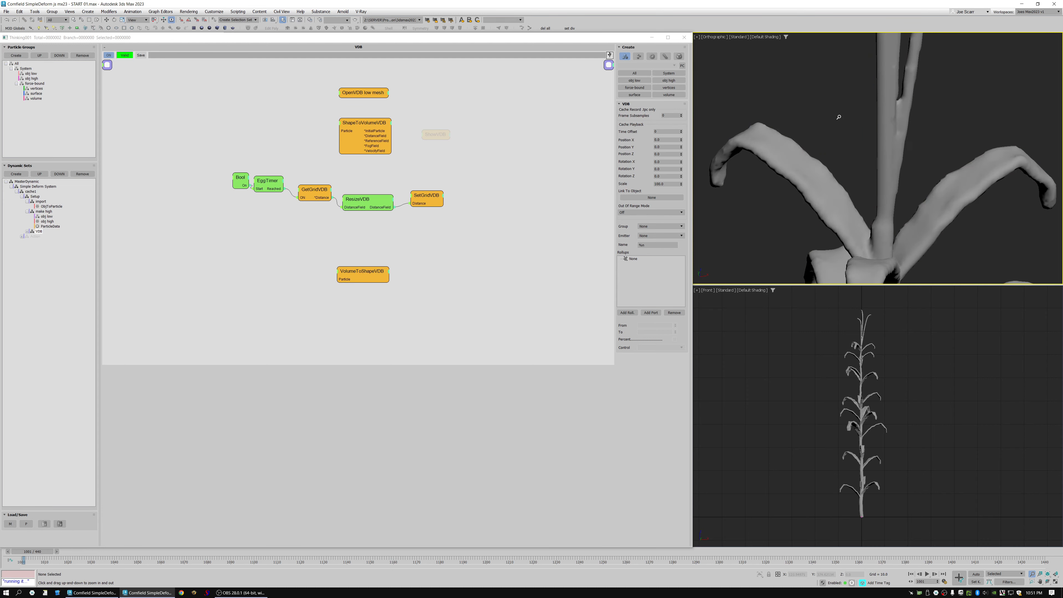
scroll(838, 189, "down", 6)
middle_click_drag(838, 190, 920, 238, "alt")
scroll(920, 238, "down", 3)
mouse_move(920, 239)
left_mouse_down()
mouse_move(878, 145)
mouse_move(777, 74)
left_mouse_up()
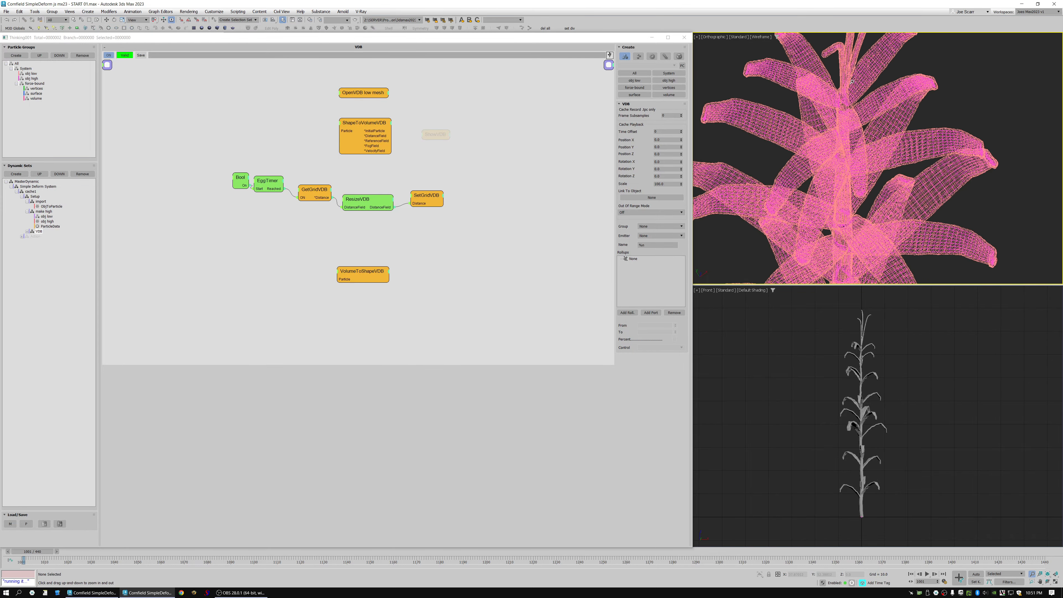
Compare the overlapping low and high meshes on the leaves up close in wireframe and shaded display
key("F3")
key("F3")
scroll(777, 74, "up", 8)
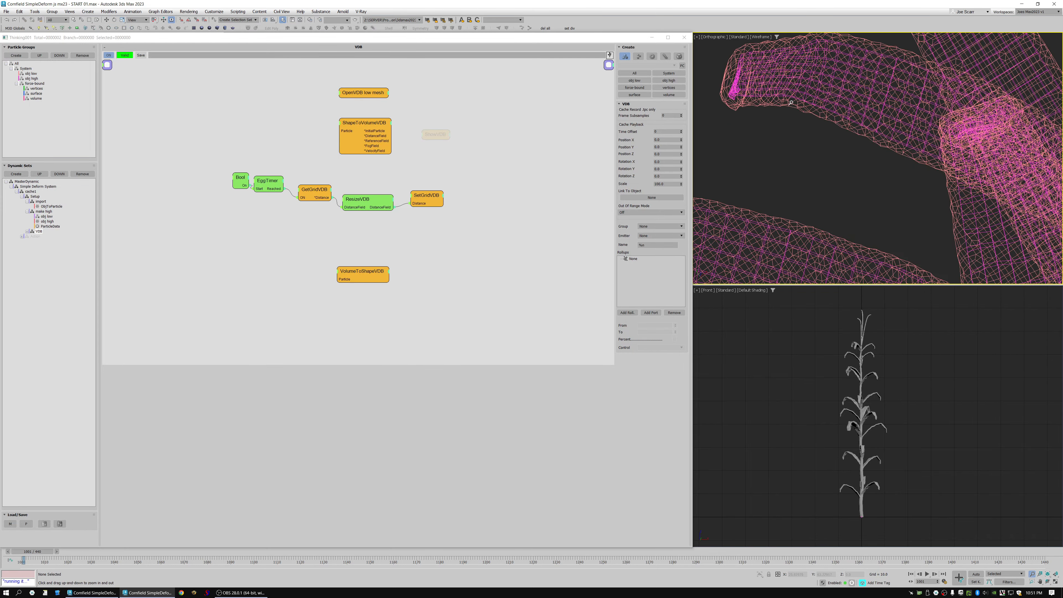
scroll(789, 122, "down", 8)
scroll(790, 124, "up", 7)
middle_click_drag(789, 125, 792, 74, "ctrl+alt")
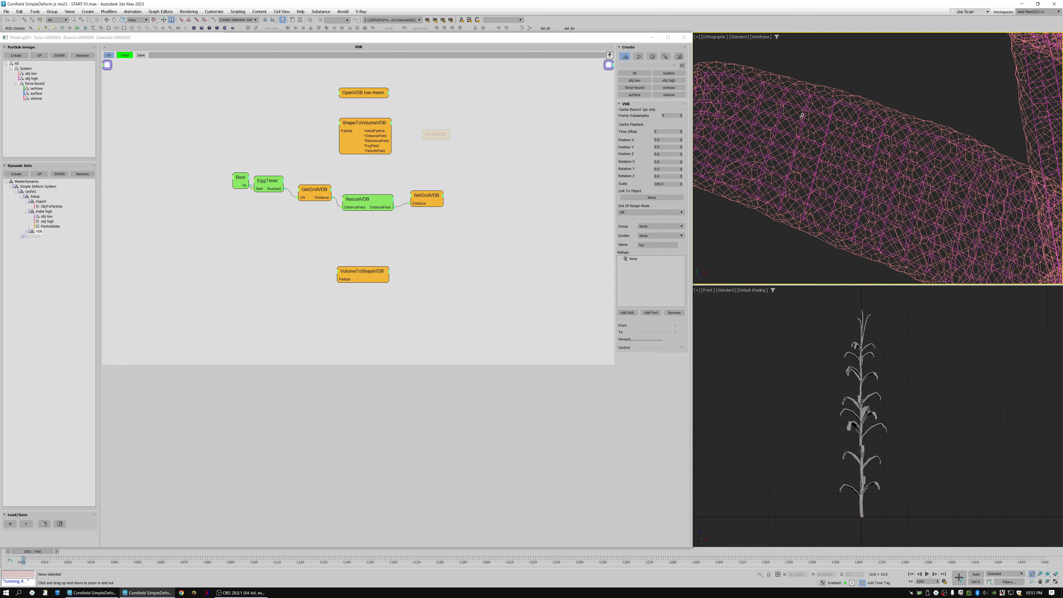
key("F3")
left_click_drag(811, 183, 817, 209)
scroll(853, 155, "down", 5)
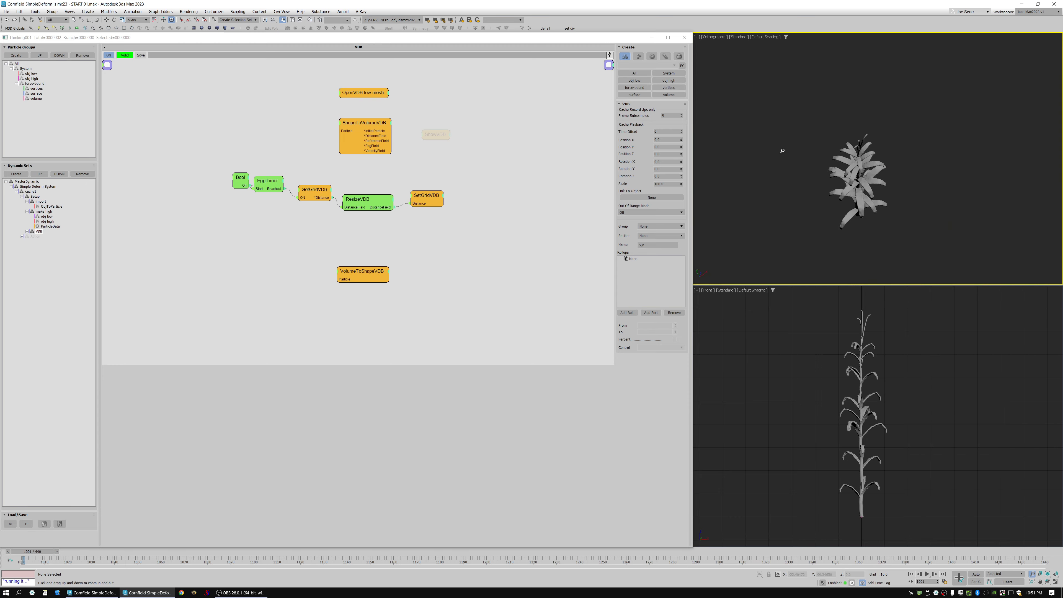
Return to the first frame, re-enable and open the Action dynamic set, and advance one frame to check the deformation particles
key("comma")
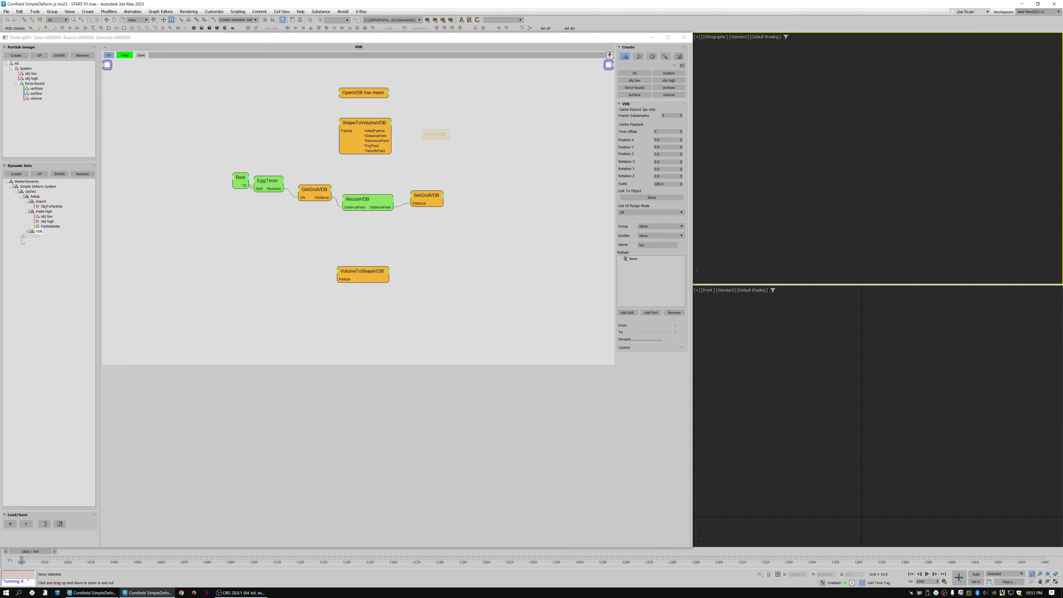
left_click(22, 236)
right_click(38, 236)
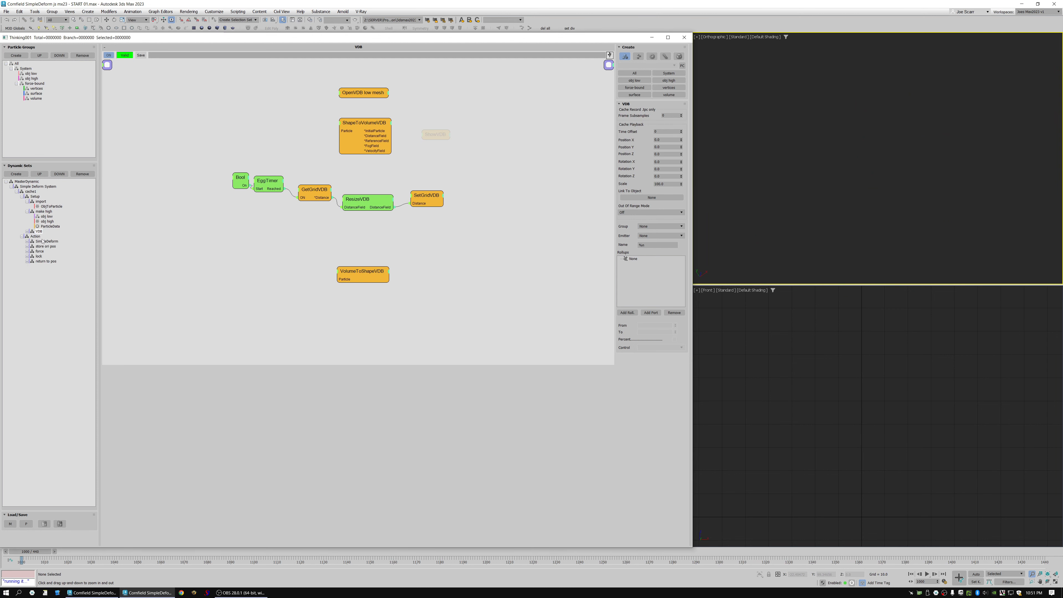
left_click(33, 236)
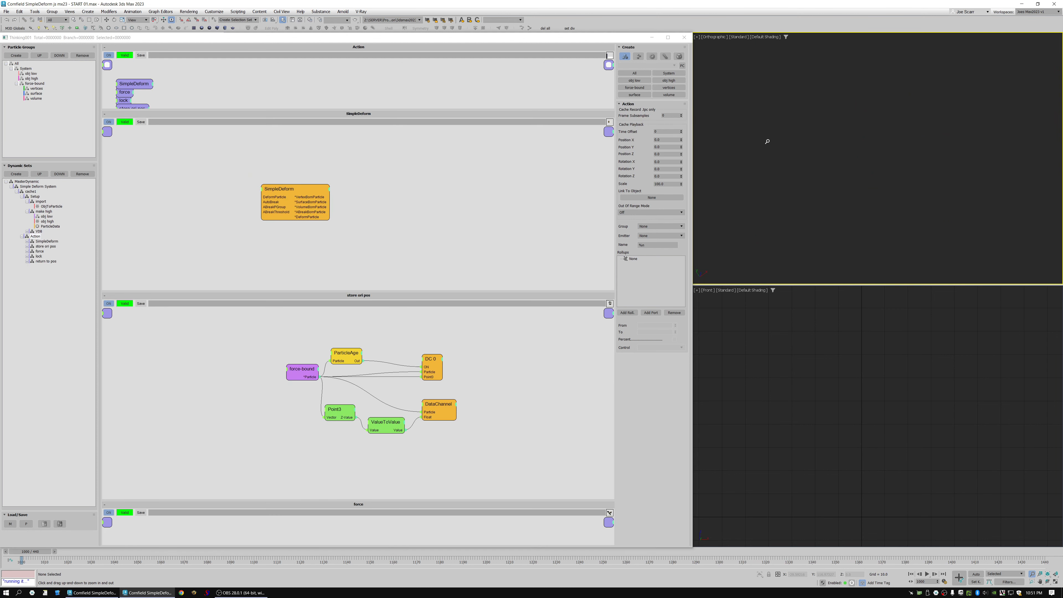
key(".")
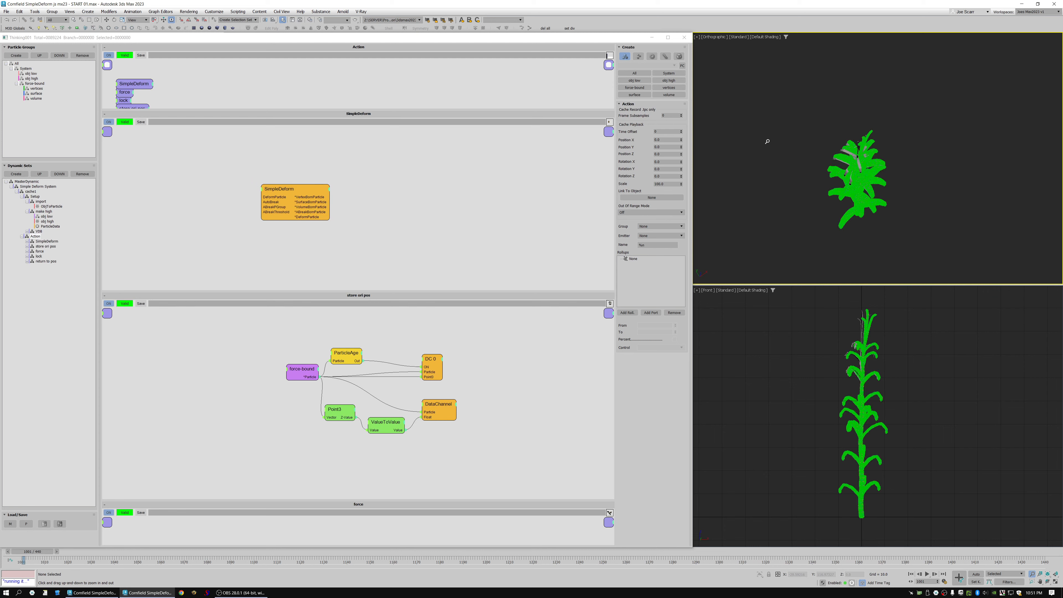
left_click_drag(866, 167, 853, 71)
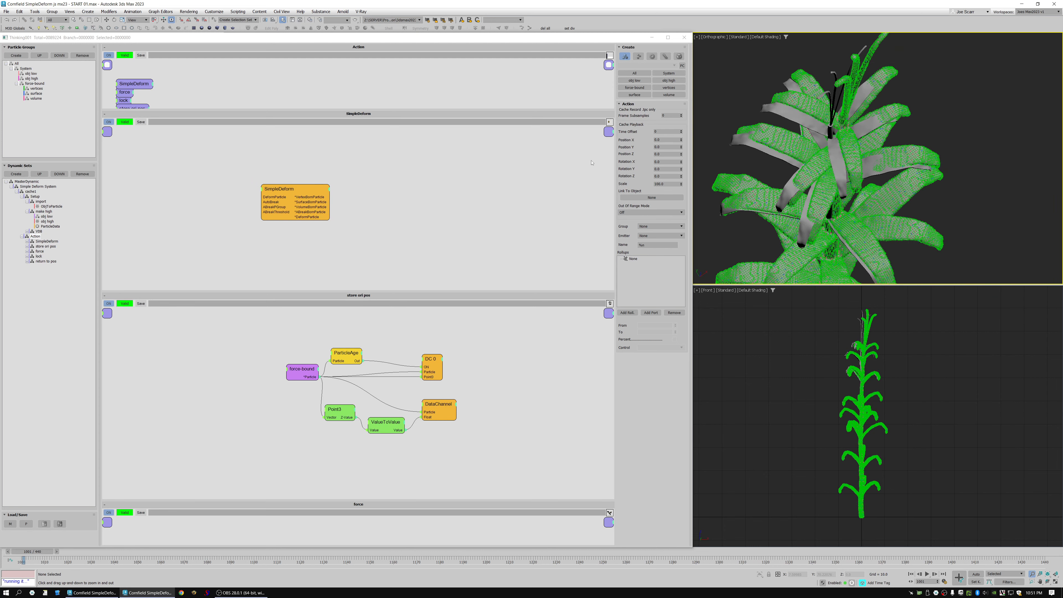
Disable the force dynamic set, recalculate one frame and inspect the leaves in the Orthographic view
left_click(40, 251)
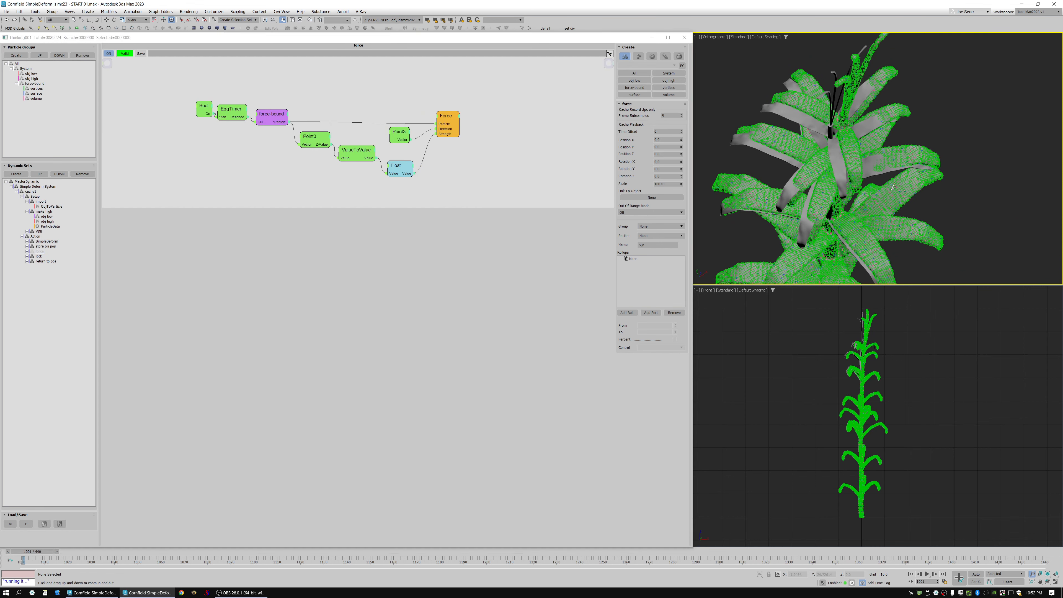
left_click_drag(794, 122, 795, 145)
key(".")
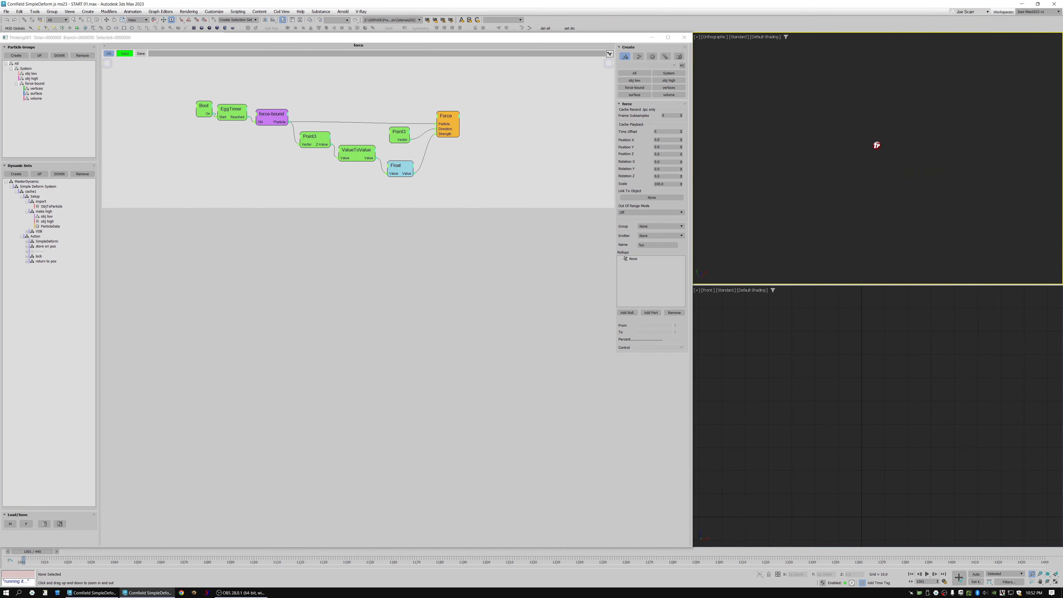
left_click_drag(846, 176, 813, 170)
key("F3")
key("F3")
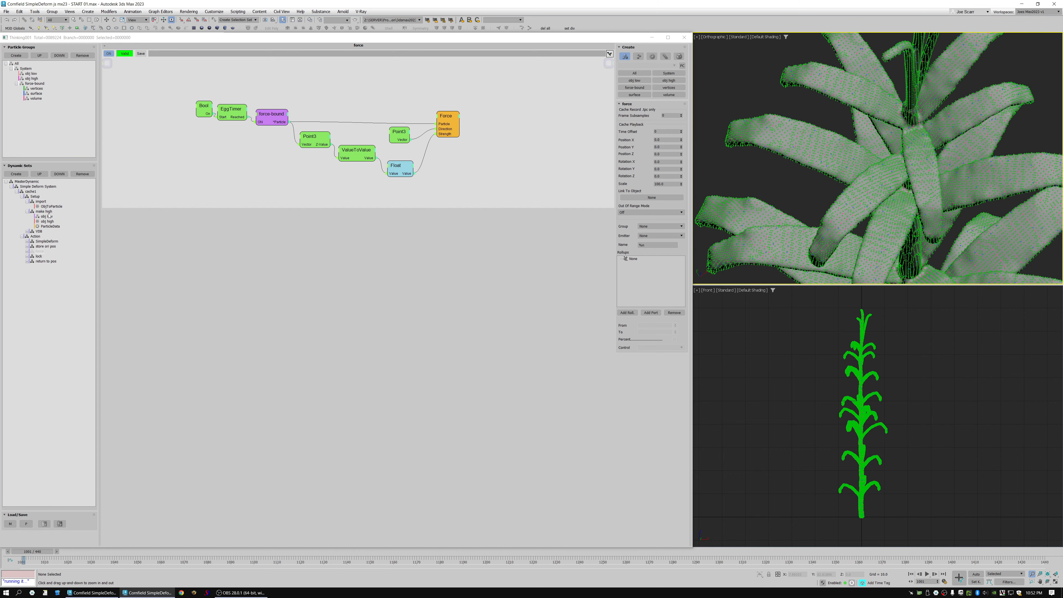
Re-enable the force dynamic set under Action and inspect the leaves of the cornstalk up close
left_click(39, 251)
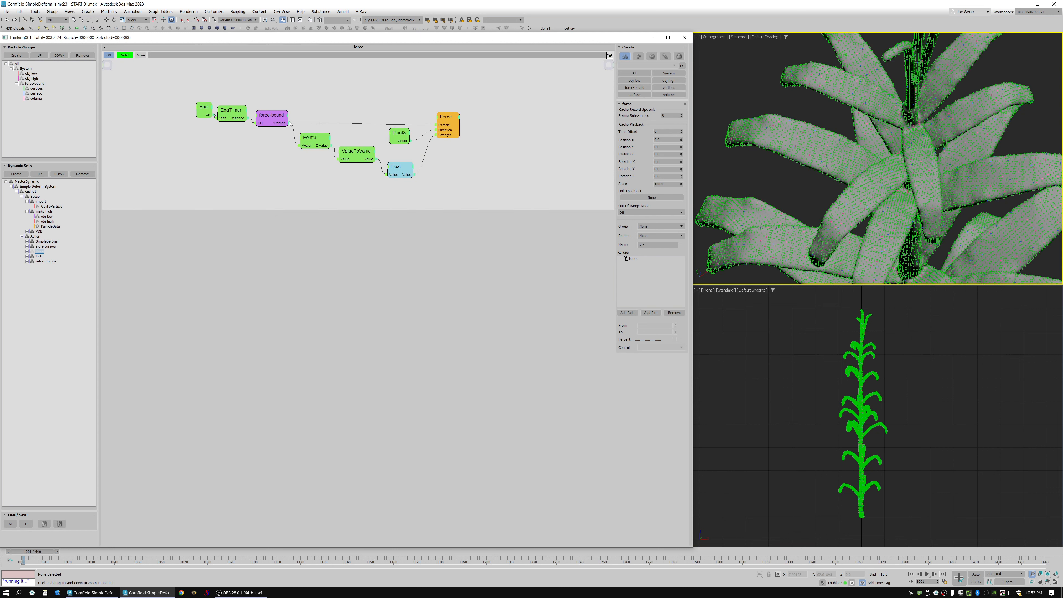
left_click_drag(792, 144, 787, 189)
right_click(787, 189)
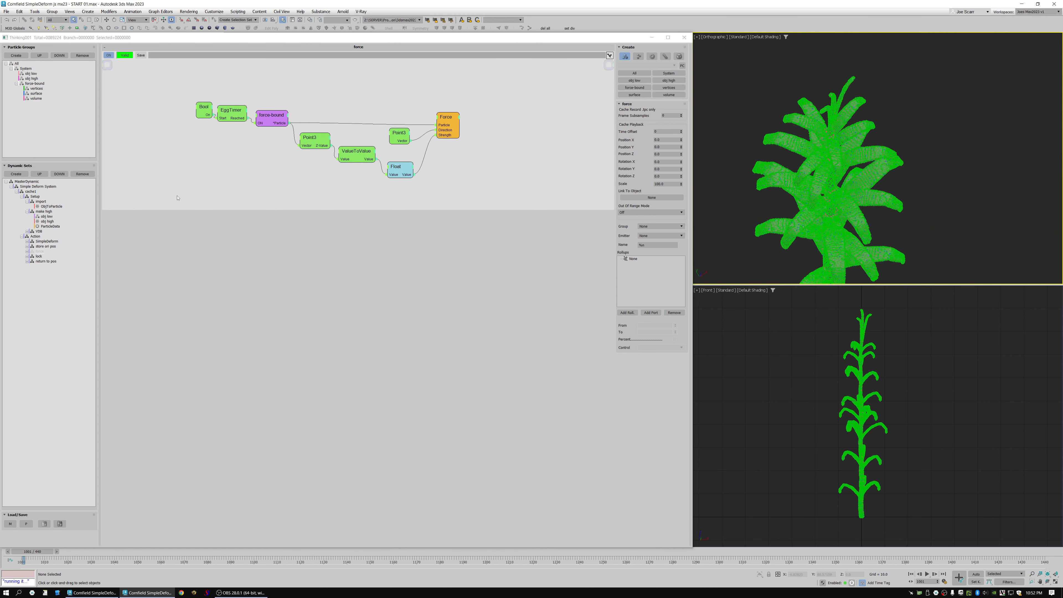
left_click(39, 252)
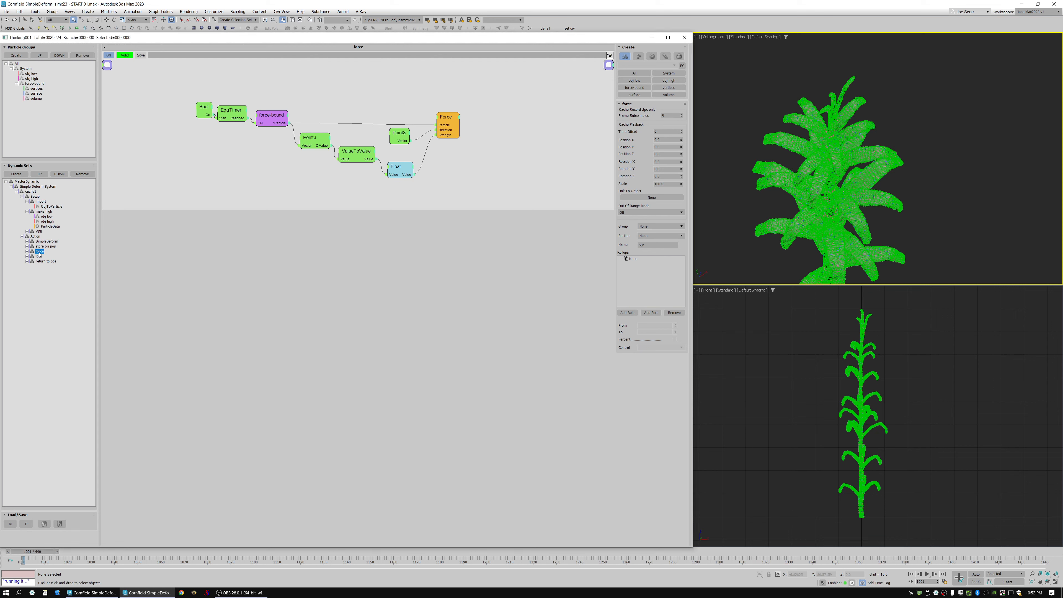
key("alt+z")
left_click_drag(808, 146, 735, 77)
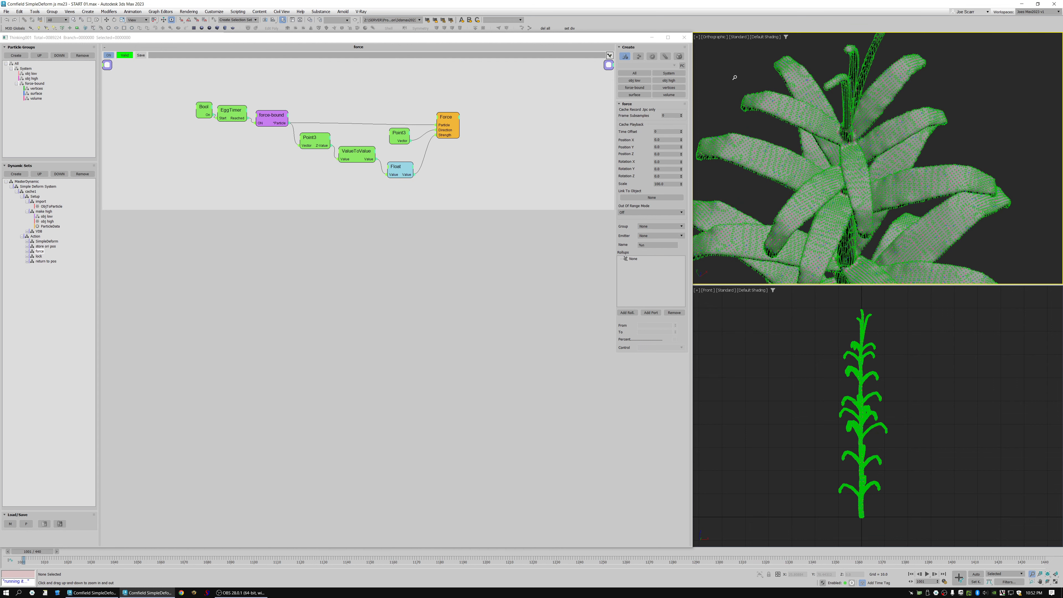
Recalculate from the first frame, inspect the leaves from another angle in the Orthographic view, and return to the first frame
key("Home")
key(".")
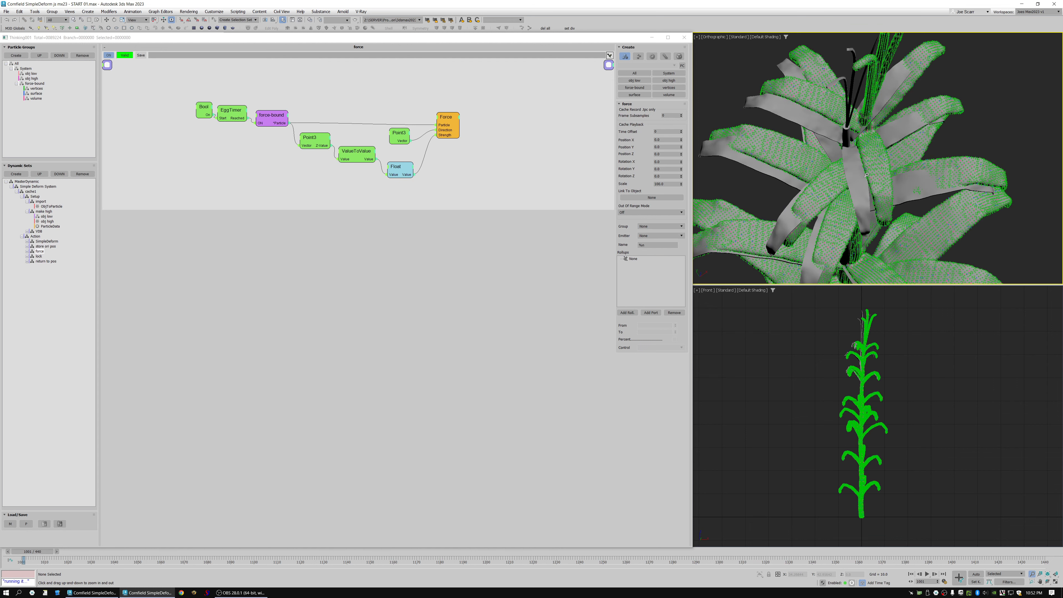
left_click_drag(851, 157, 735, 118)
key("comma")
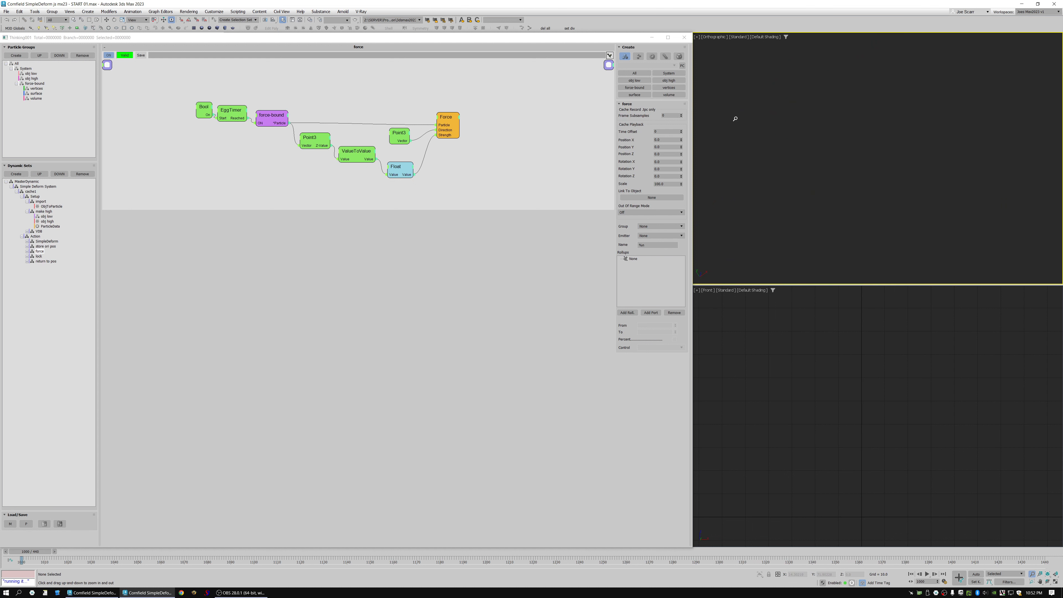
Collapse the expanded Setup sets and create a new dynamic set named "shape deform" under Action
left_click(27, 211)
left_click(26, 202)
left_click(42, 221)
left_click(36, 217)
left_click(13, 175)
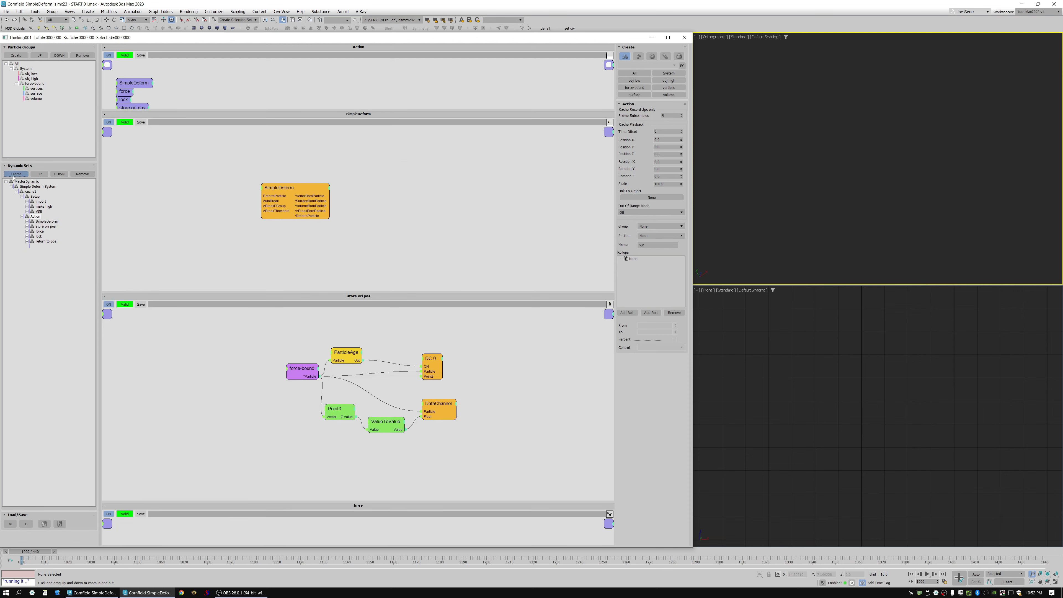
left_click(41, 246)
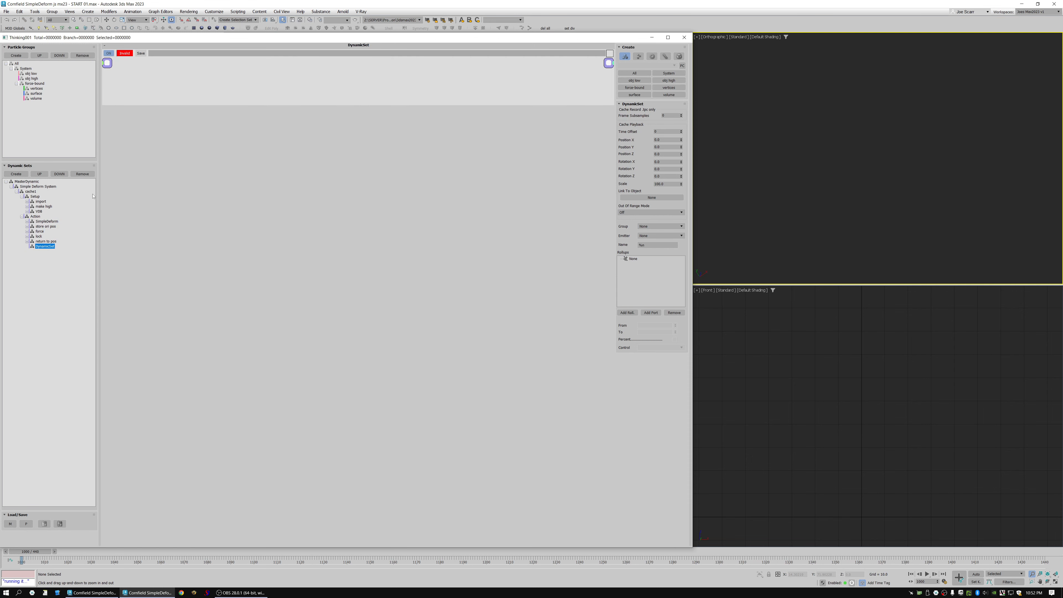
type("shape deform")
key("Return")
Add a ShapeDeform operator to the shape deform dynamic set
right_click(314, 110)
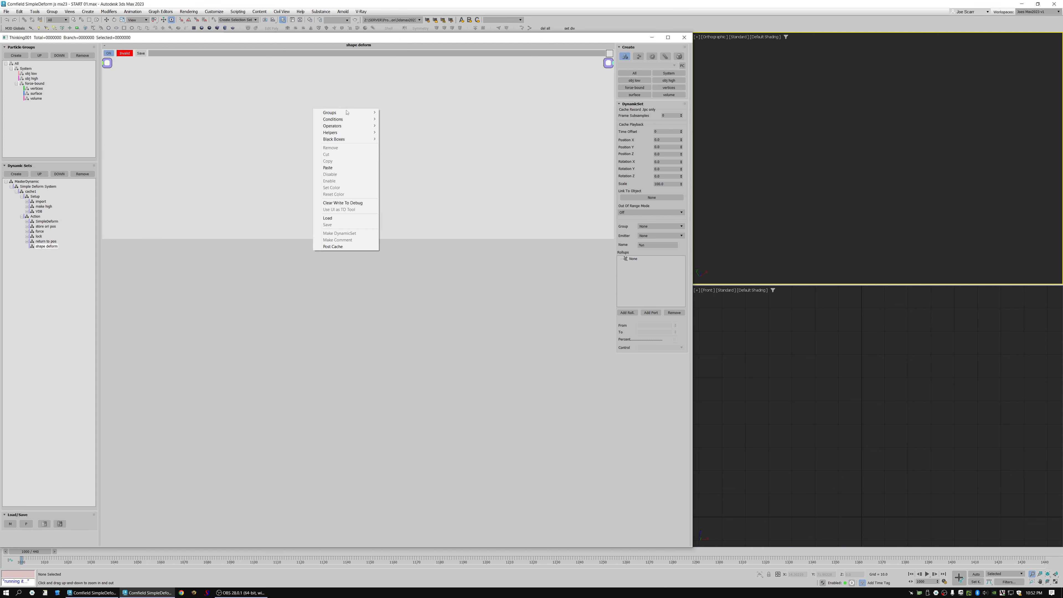
mouse_move(351, 126)
mouse_move(402, 145)
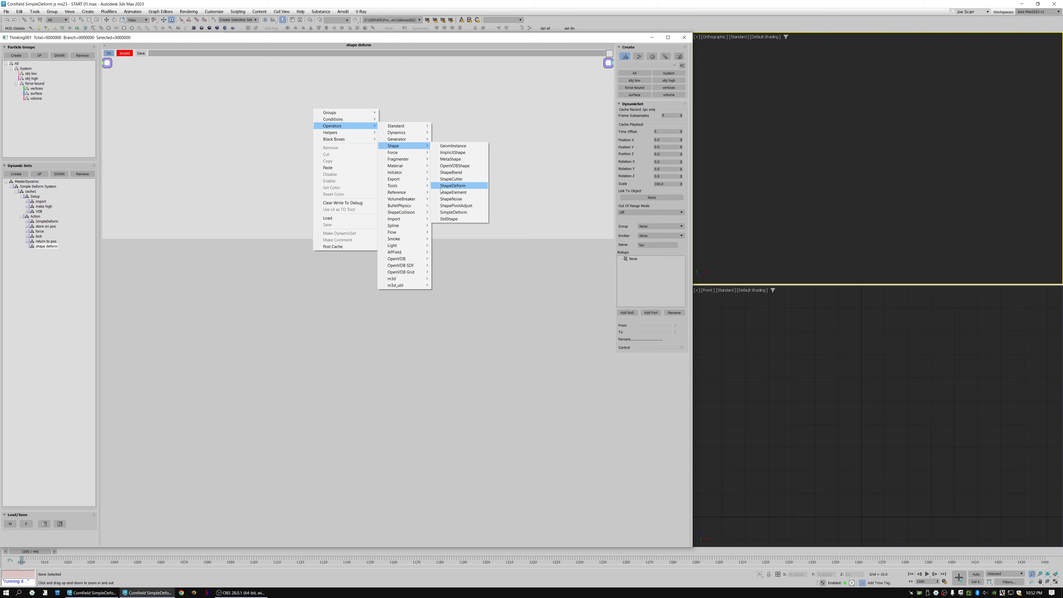
left_click(463, 186)
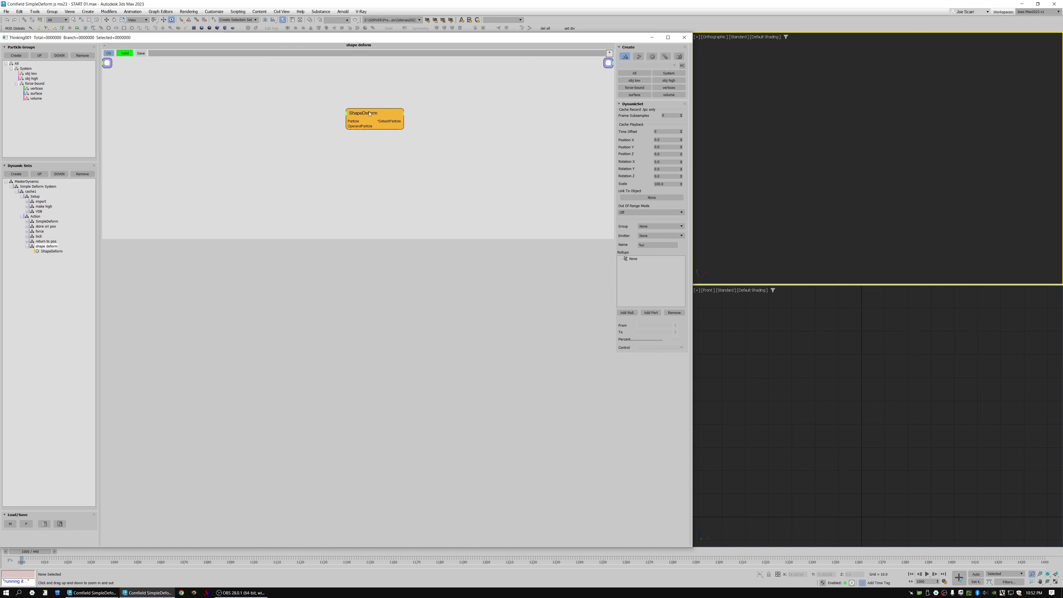
left_click_drag(368, 113, 364, 116)
Set the ShapeDeform target group to obj high and its operand group to force-bound
left_click(648, 113)
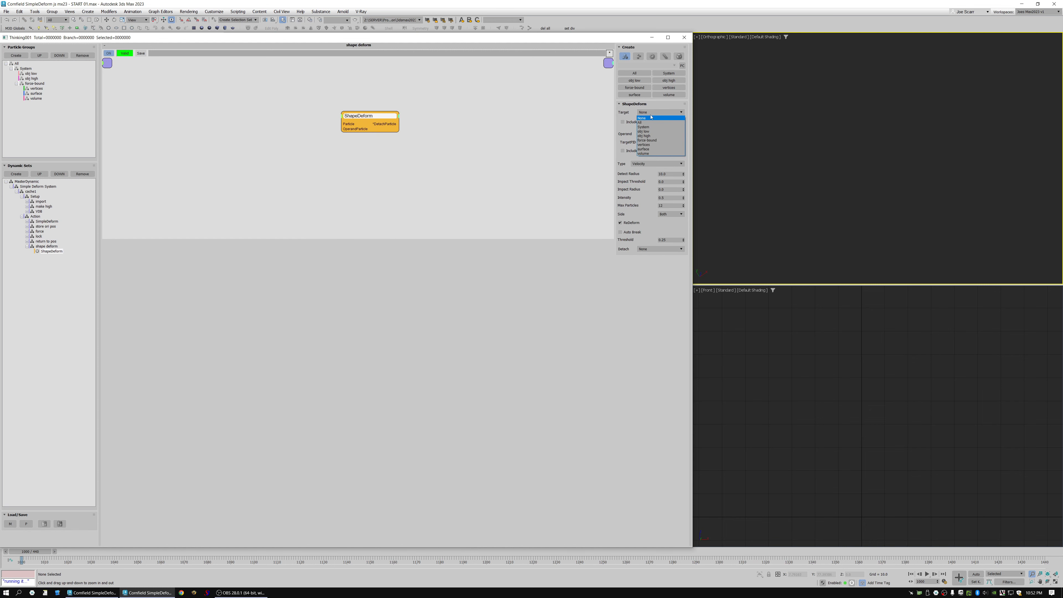
left_click(651, 117)
left_click(658, 114)
left_click(650, 136)
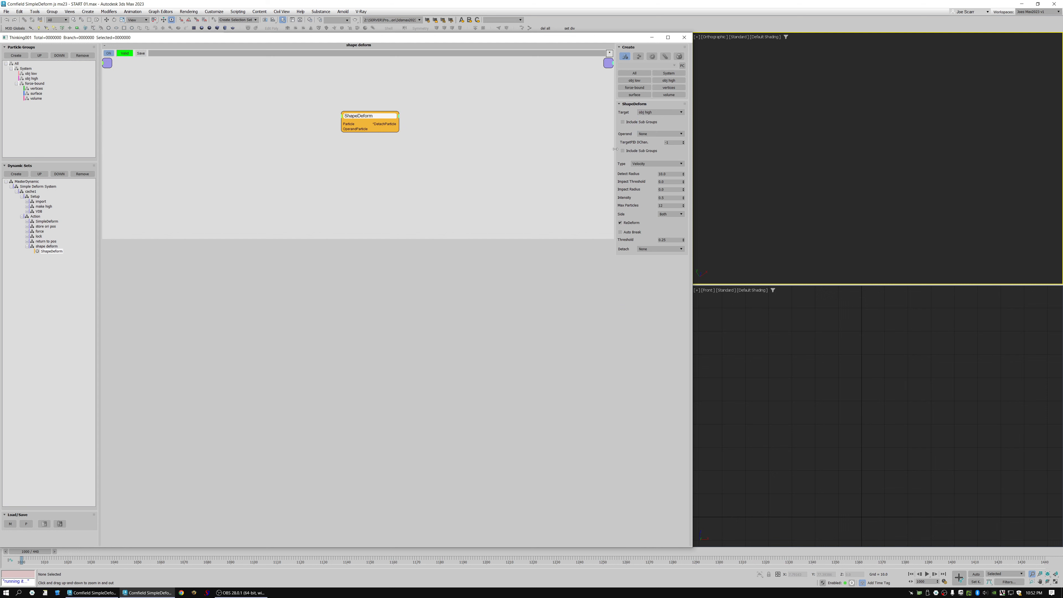
left_click(651, 134)
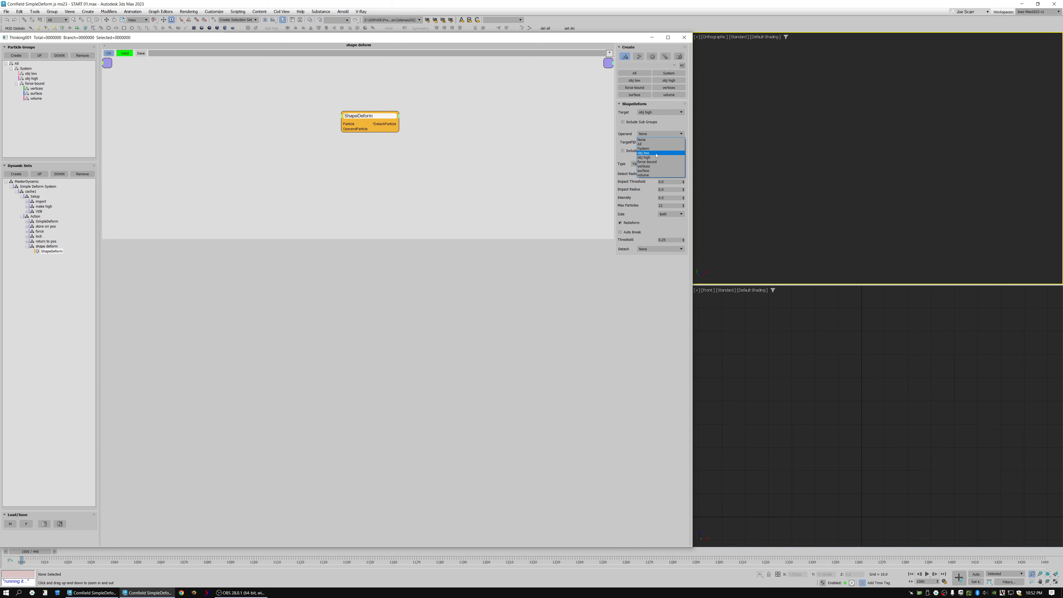
left_click(652, 162)
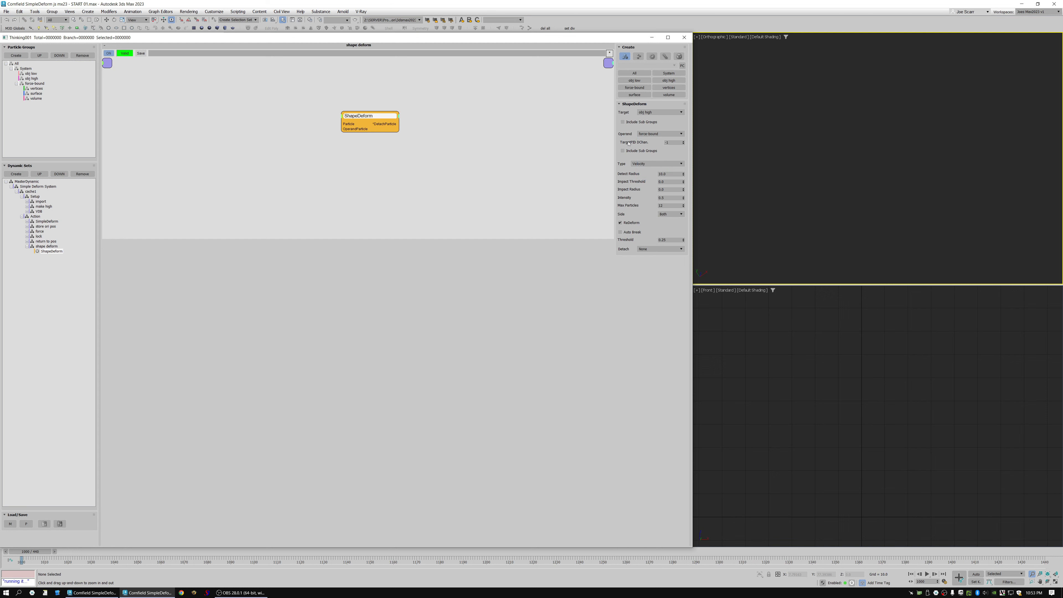
Try obj low as the ShapeDeform operand, run the first frames, and return to the first frame
left_click(652, 136)
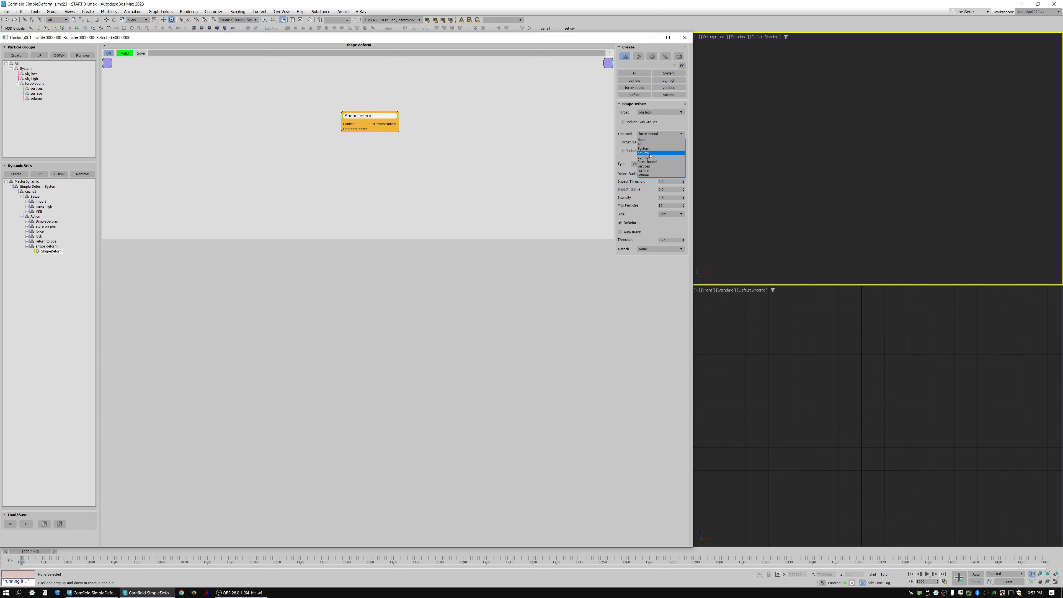
left_click(645, 135)
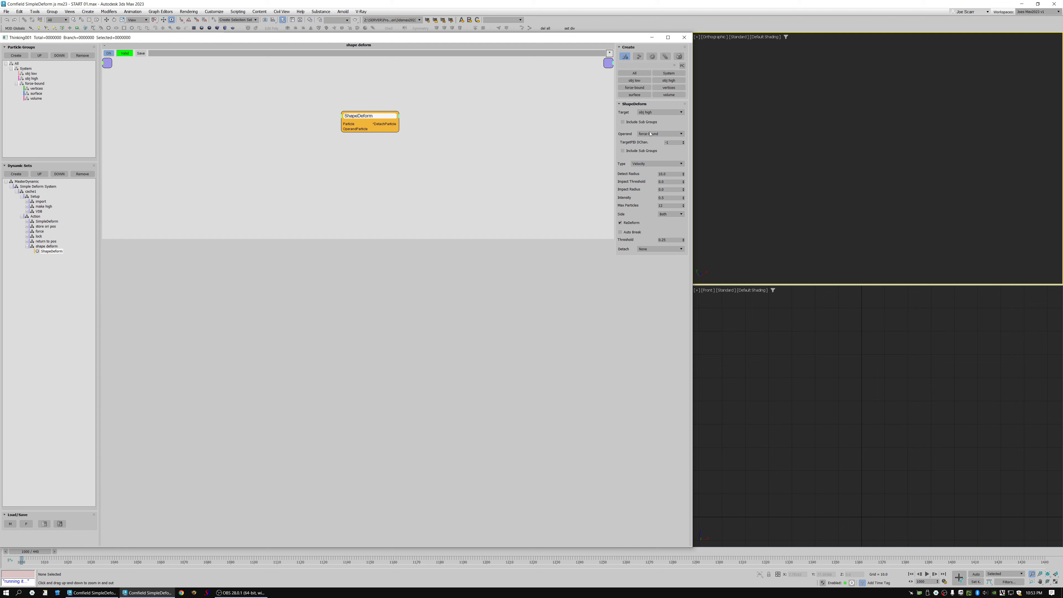
left_click(649, 134)
left_click(653, 152)
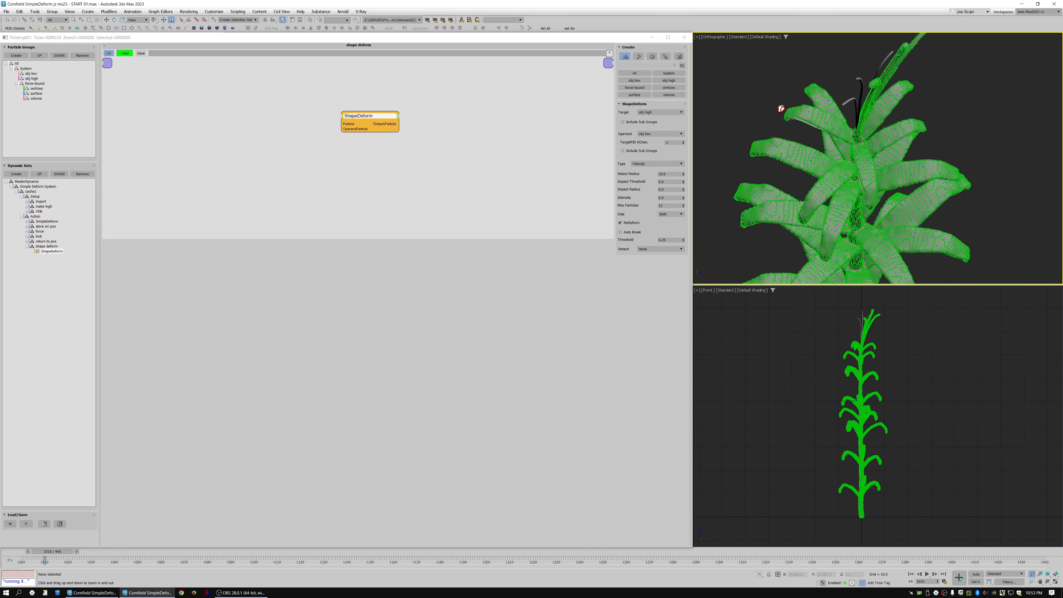
key("Home")
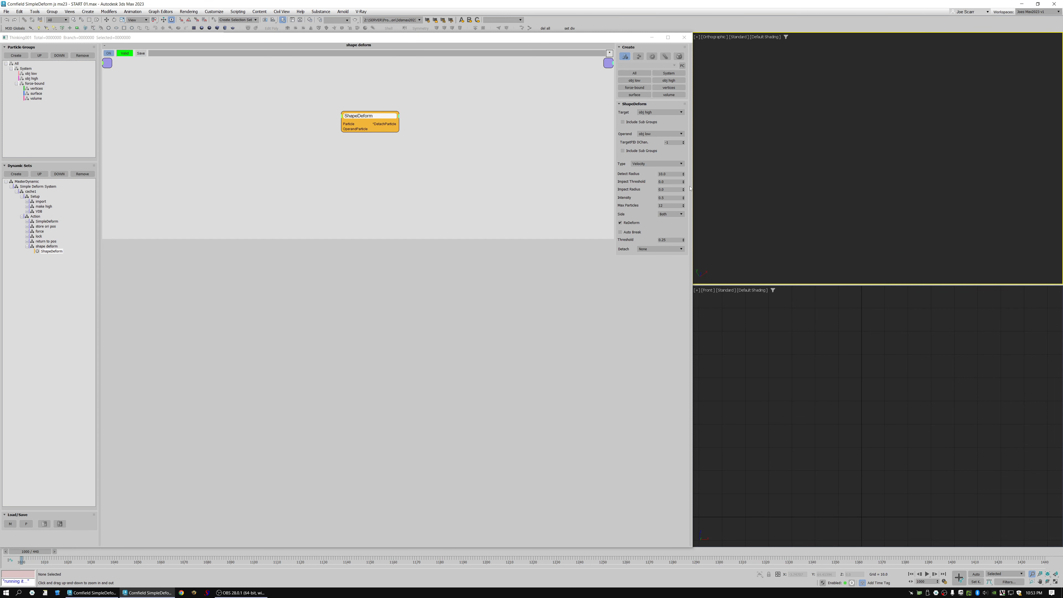
Set the ShapeDeform operand back to force-bound and keep the deformation type on Velocity
left_click(651, 134)
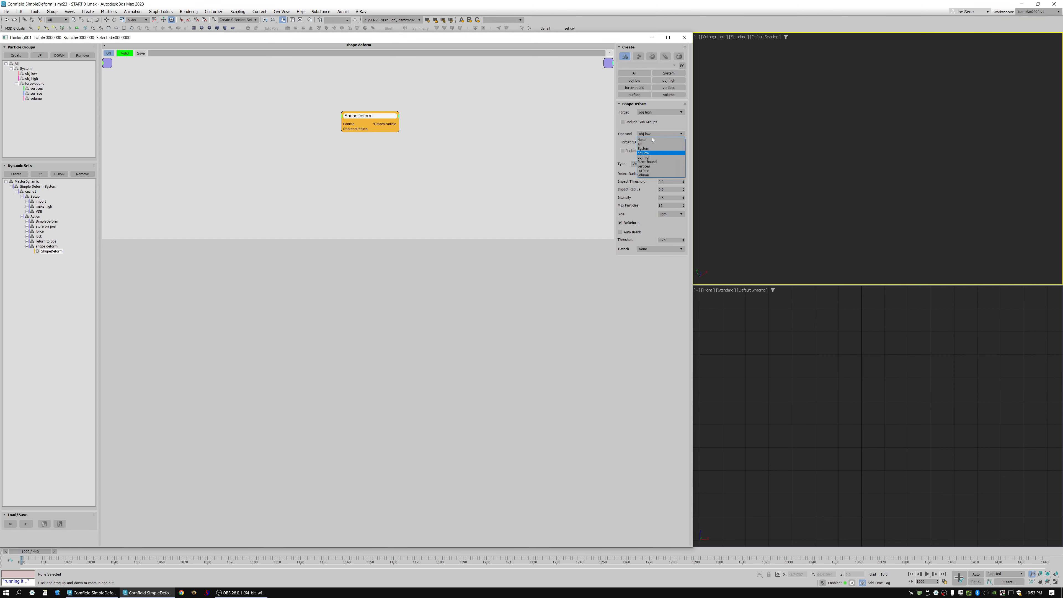
left_click(655, 161)
left_click(645, 164)
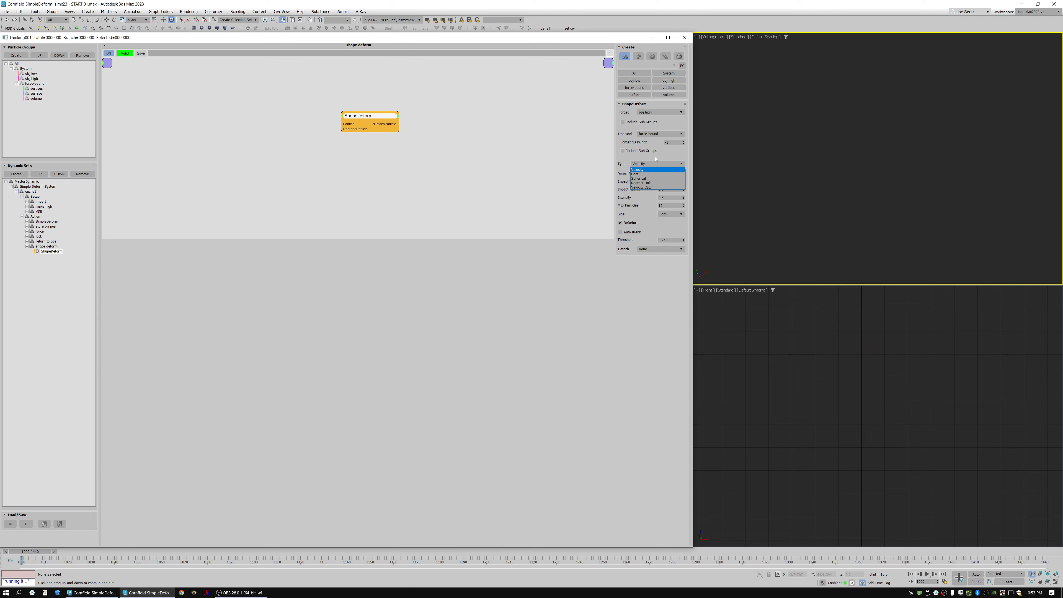
left_click(645, 169)
Advance frame by frame to check how the obj high mesh follows the bending stalk, then return to the first frame
left_click(783, 158)
key("period")
key("period")
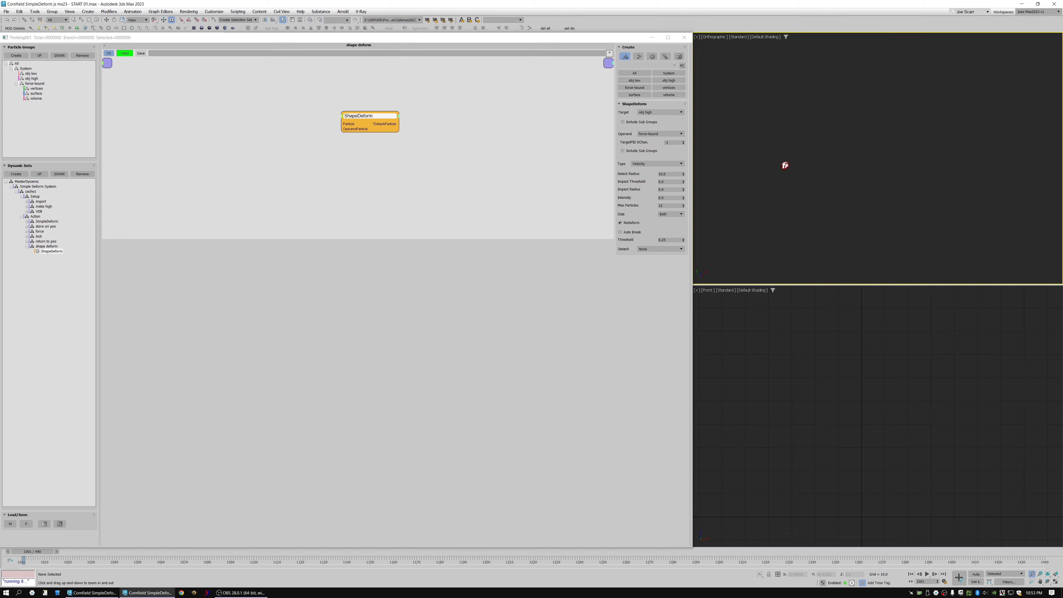
key("period")
key("period")
key("period")
key("period")
key("period")
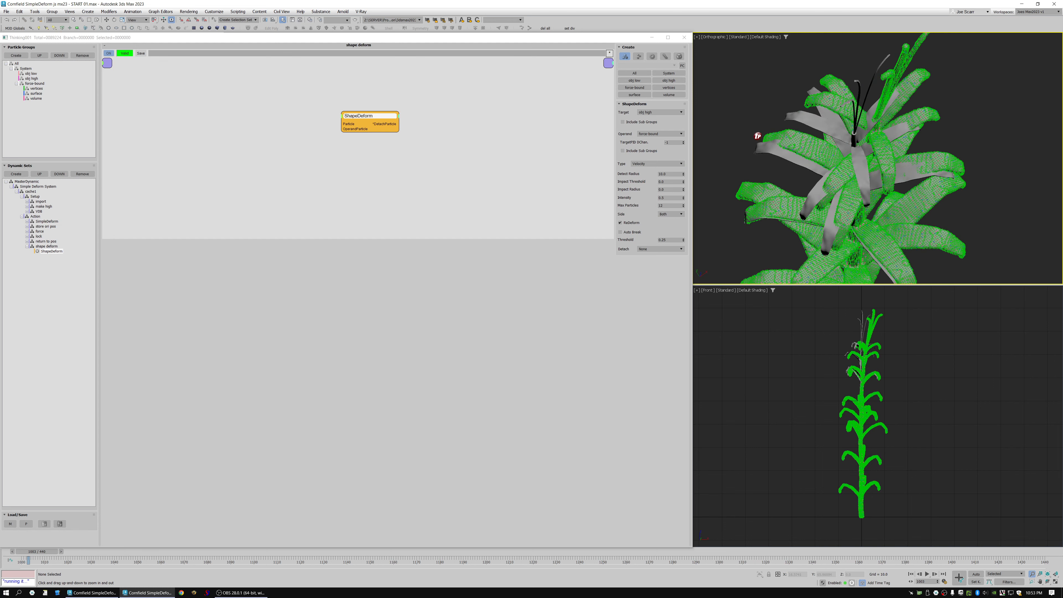
key("Home")
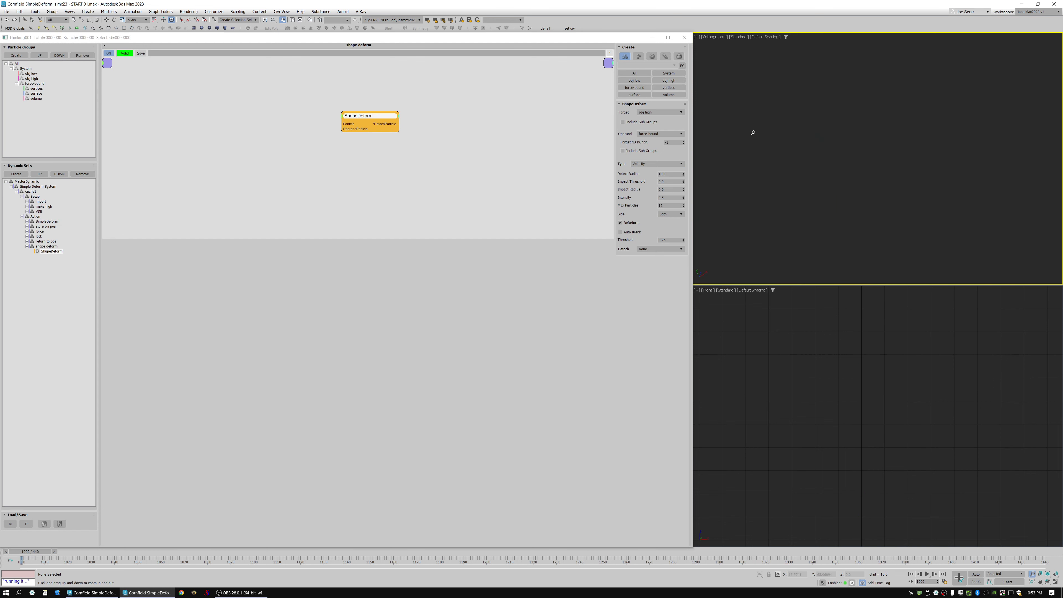
Include sub groups for the force-bound operand, test the deformation frame by frame, and return to the first frame
left_click(623, 151)
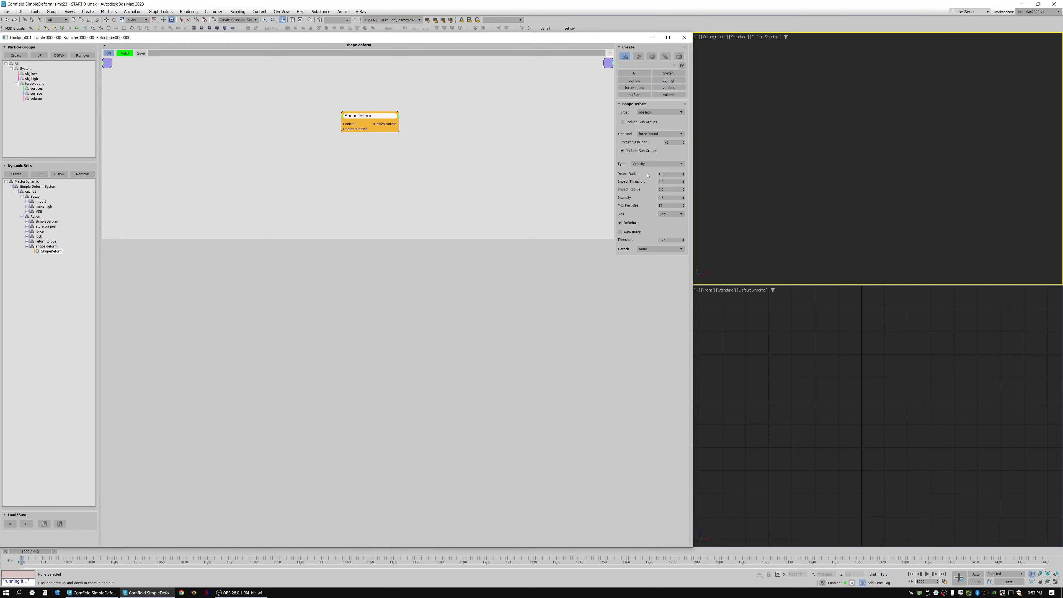
left_click(787, 155)
key("period")
key("period")
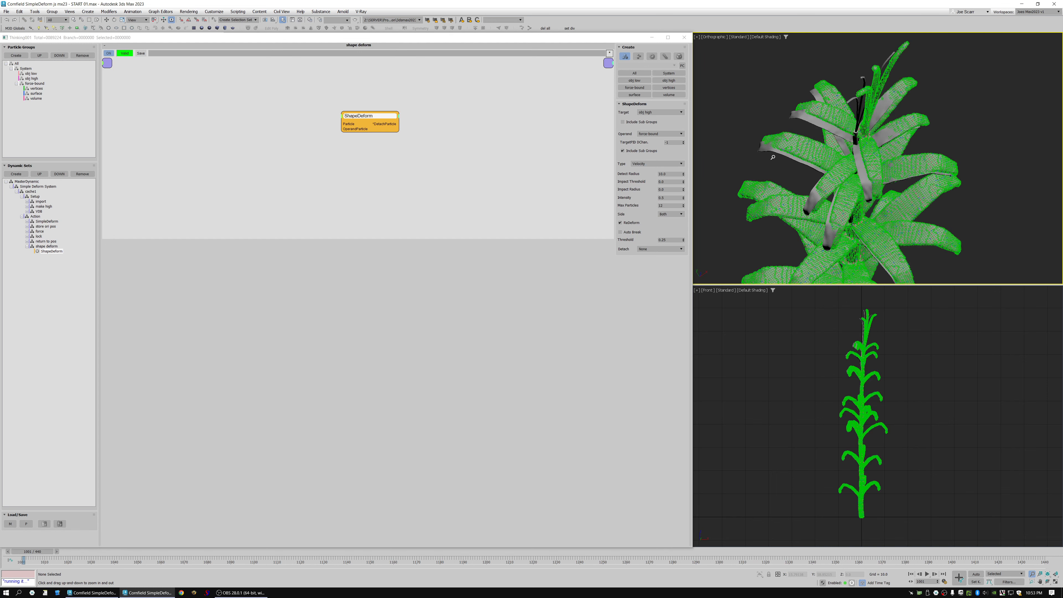
key("period")
key("period")
key("period")
key("period")
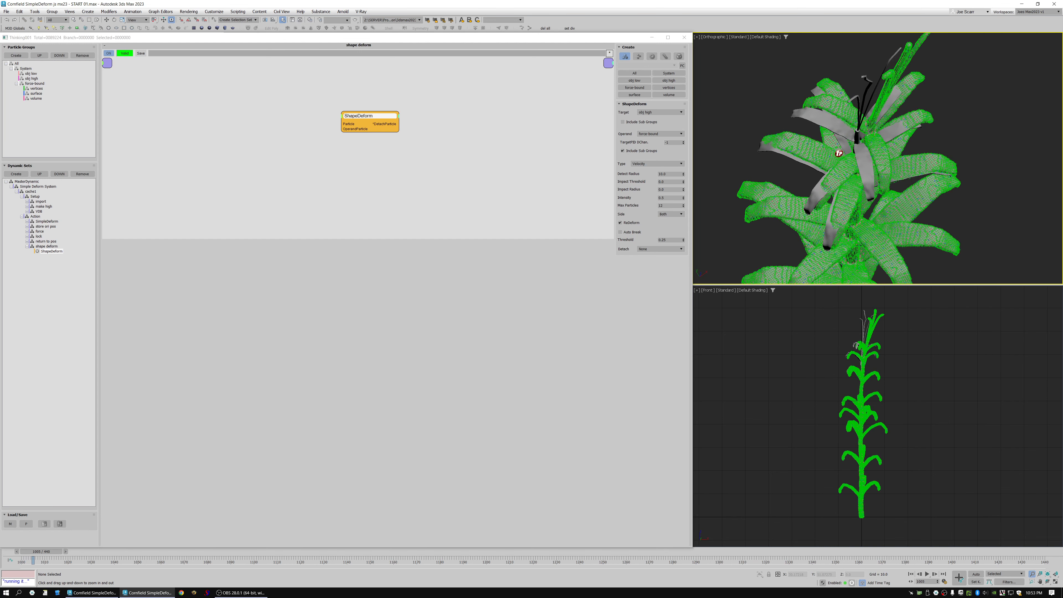
key("period")
key("period")
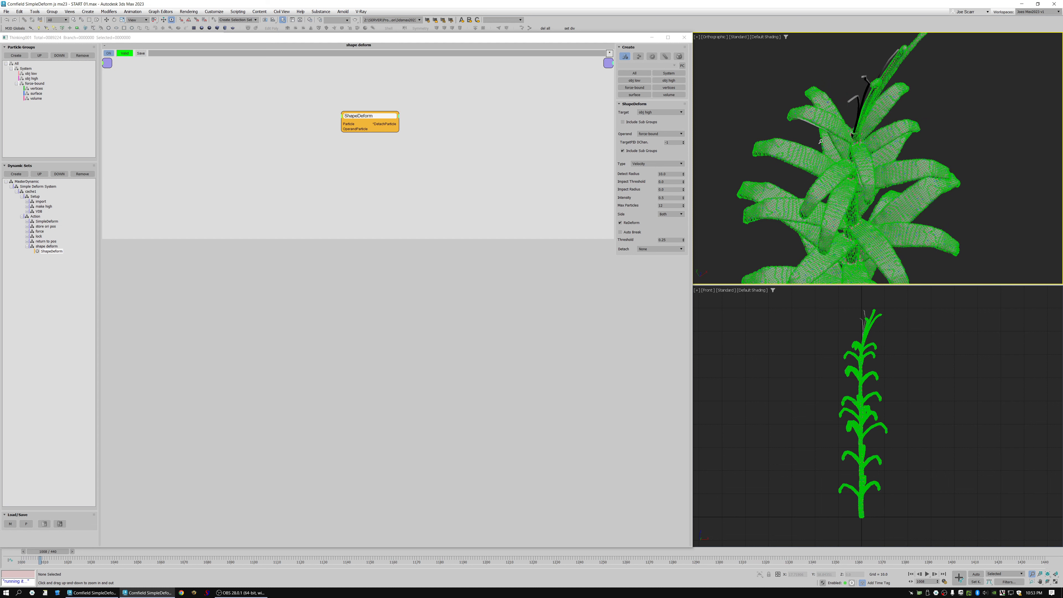
key("Home")
Set the ShapeDeform type to Nearest Link and advance a few frames to test the deformation
left_click(644, 163)
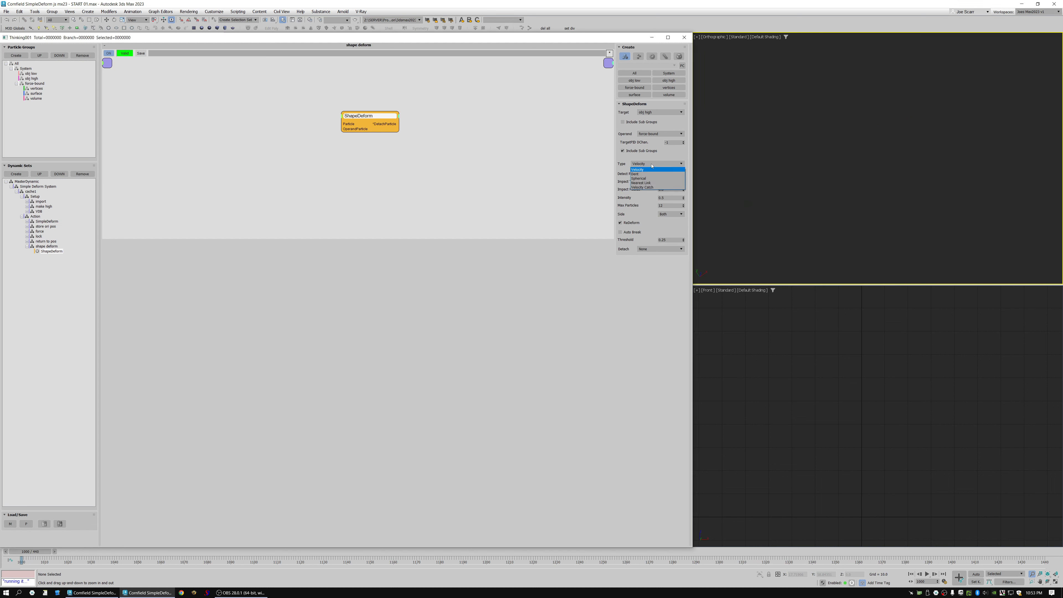
left_click(650, 183)
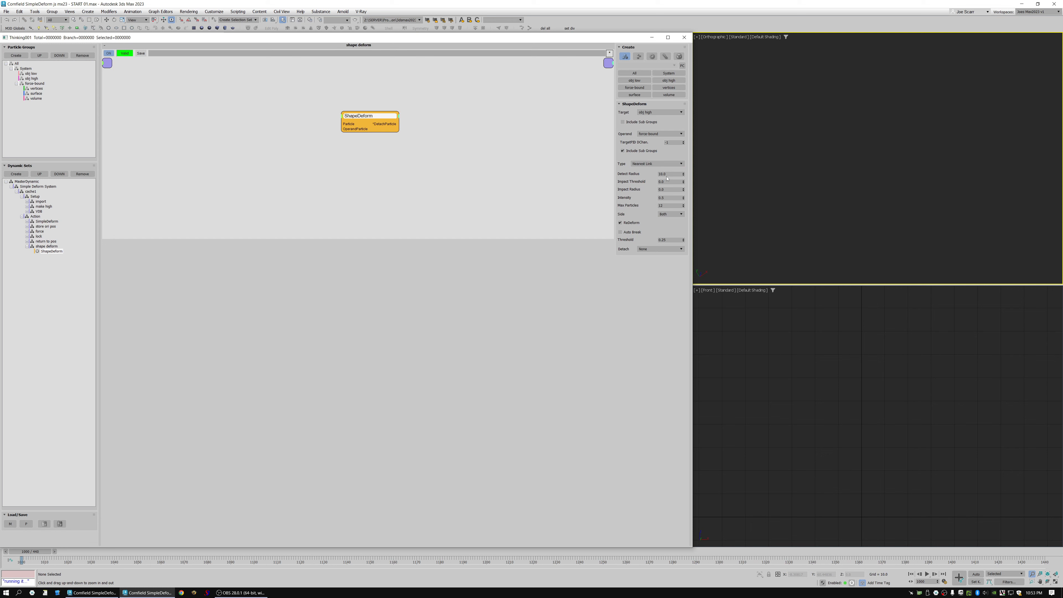
key("period")
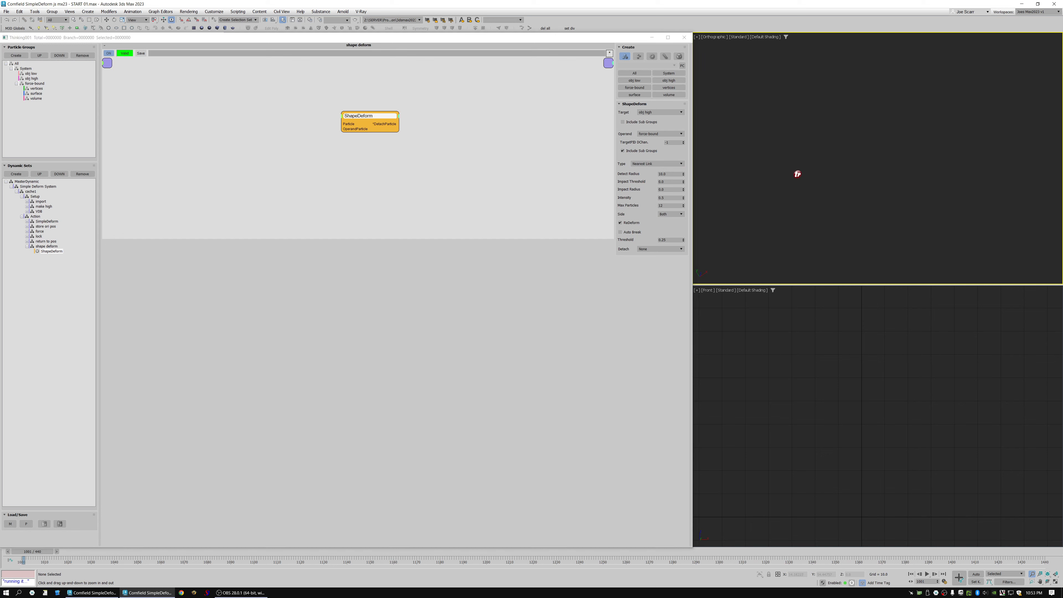
key("period")
key("period")
key("period")
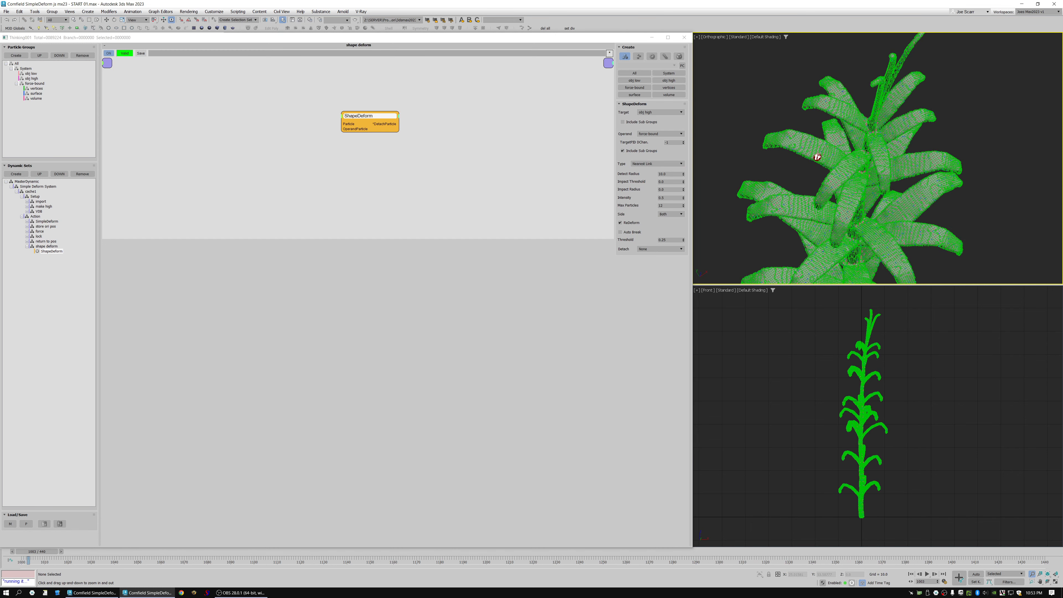
Inspect the bent stalk in both views and compare the low and high meshes on the leaves in wireframe
scroll(872, 317, "up", 11)
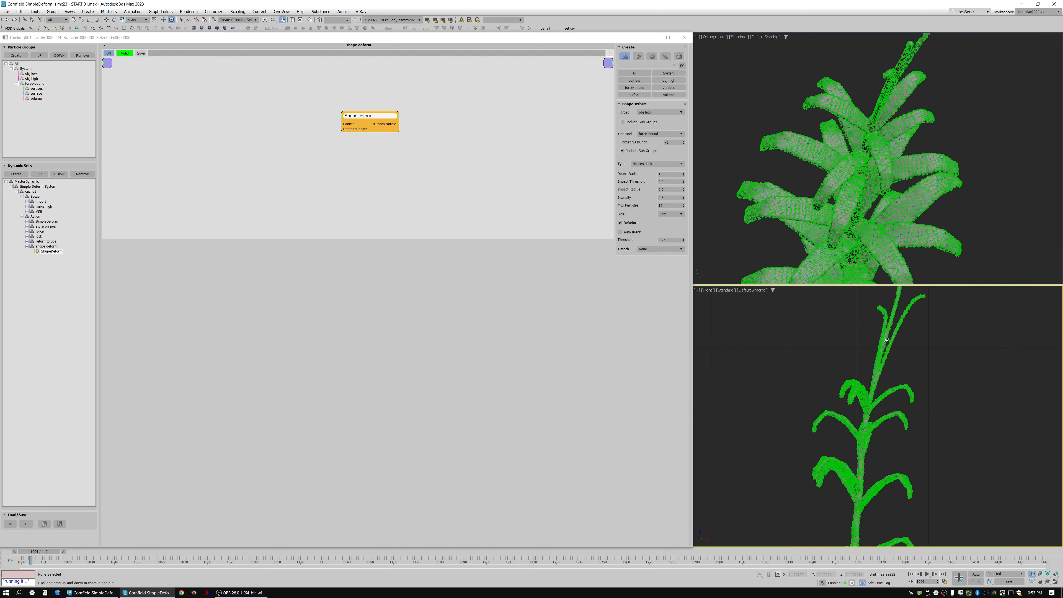
scroll(879, 355, "down", 5)
scroll(859, 167, "down", 2)
scroll(839, 167, "up", 5)
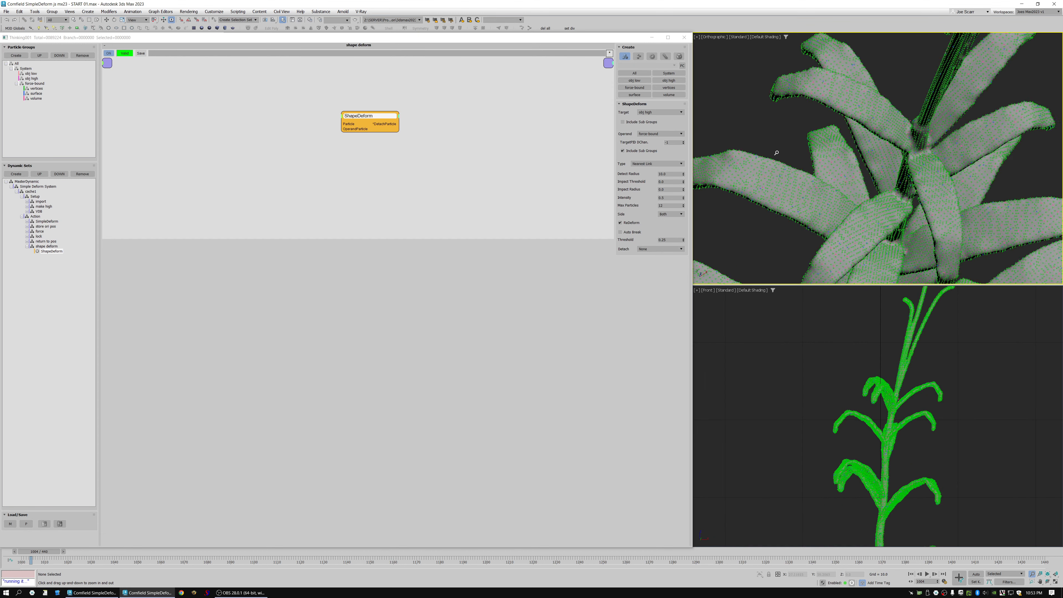
key("F3")
scroll(866, 117, "up", 6)
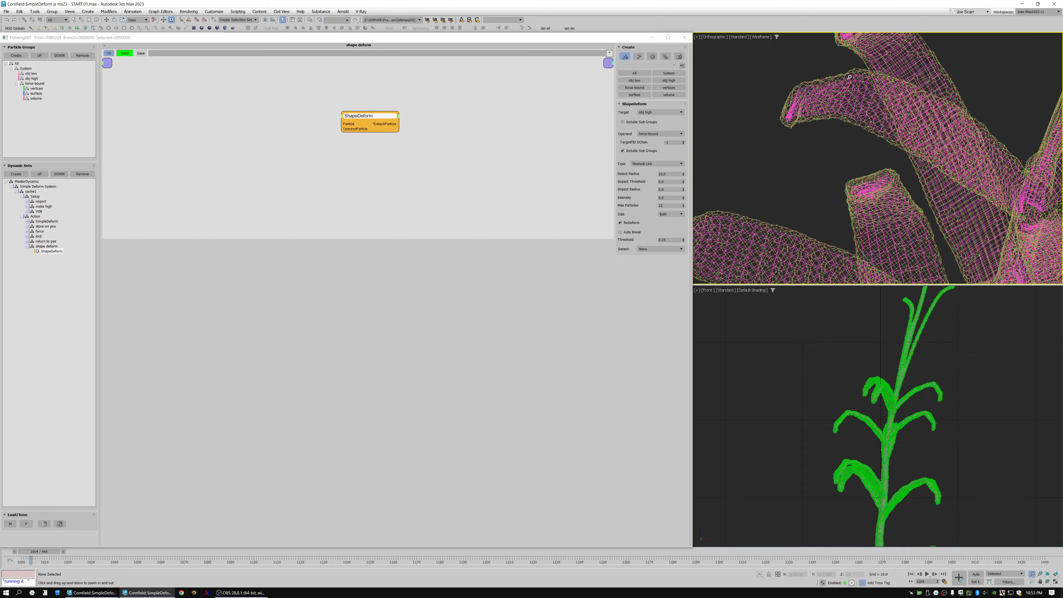
scroll(858, 140, "down", 4)
Advance through the bend and spring-back in wireframe to check that both meshes move together, then return to the first frame
key("period")
key("period")
key("period")
key("period")
key("period")
key("period")
key("period")
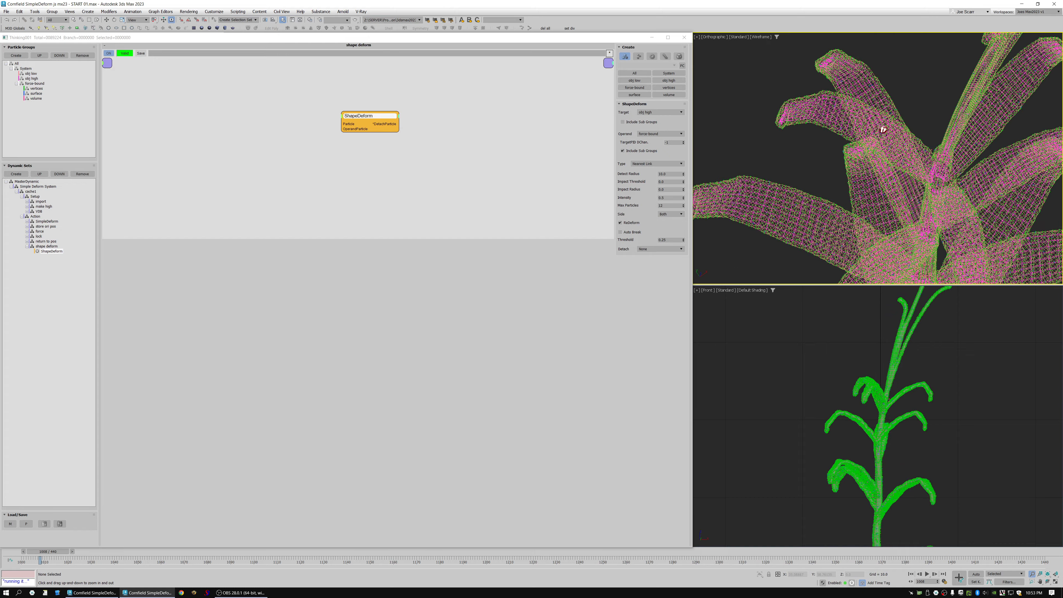
key("period")
key("period")
key("period")
key("period")
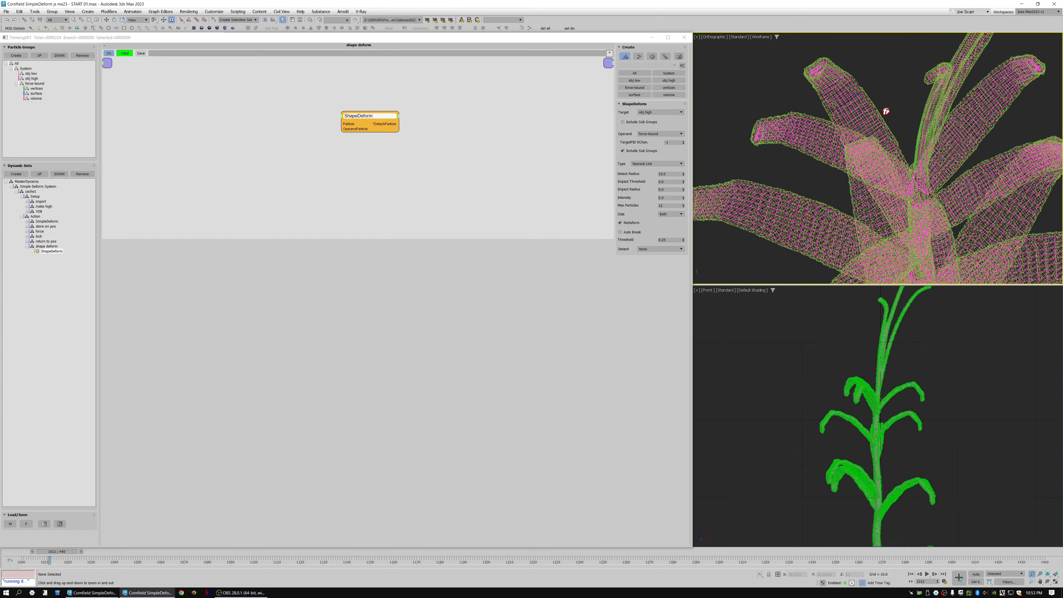
key("period")
key("period")
key("period")
key("period")
key("period")
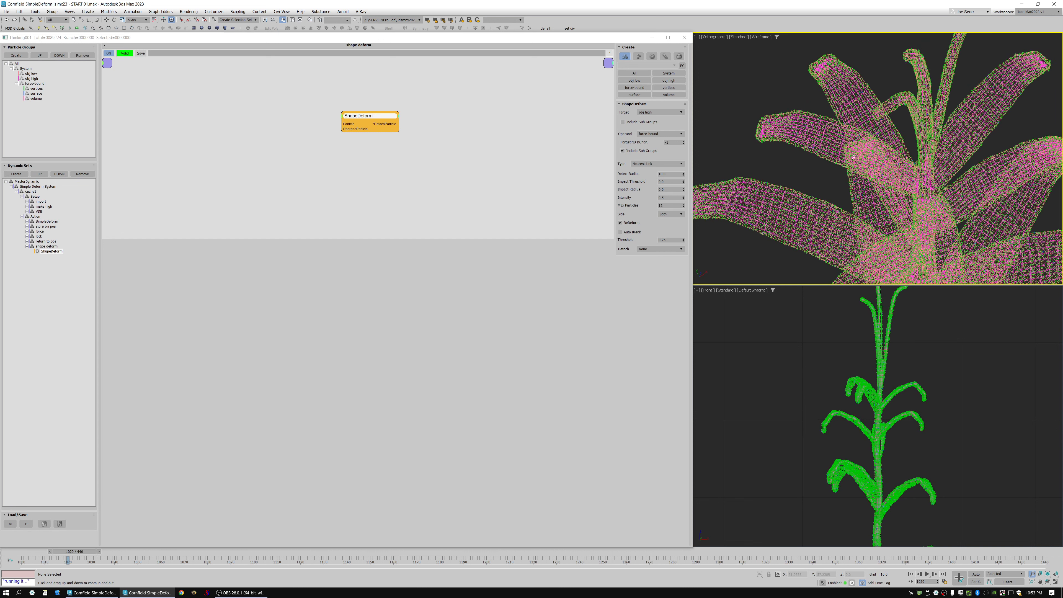
scroll(858, 132, "down", 8)
scroll(830, 112, "up", 3)
key("Home")
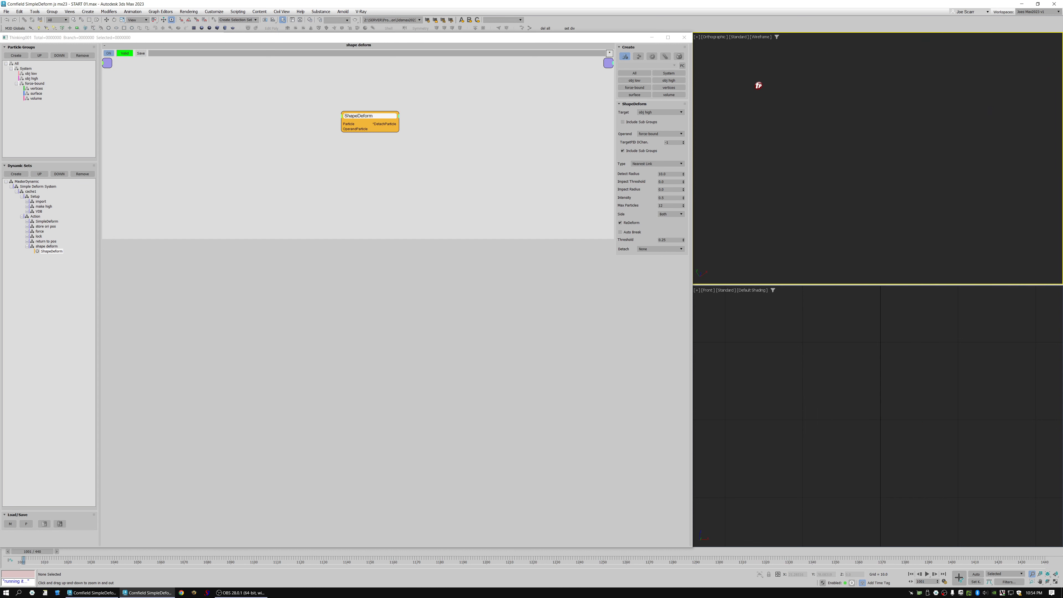
Advance several frames to compare the low and high leaf meshes in wireframe up close, and return to the first frame
key("period")
key("period")
key("period")
key("period")
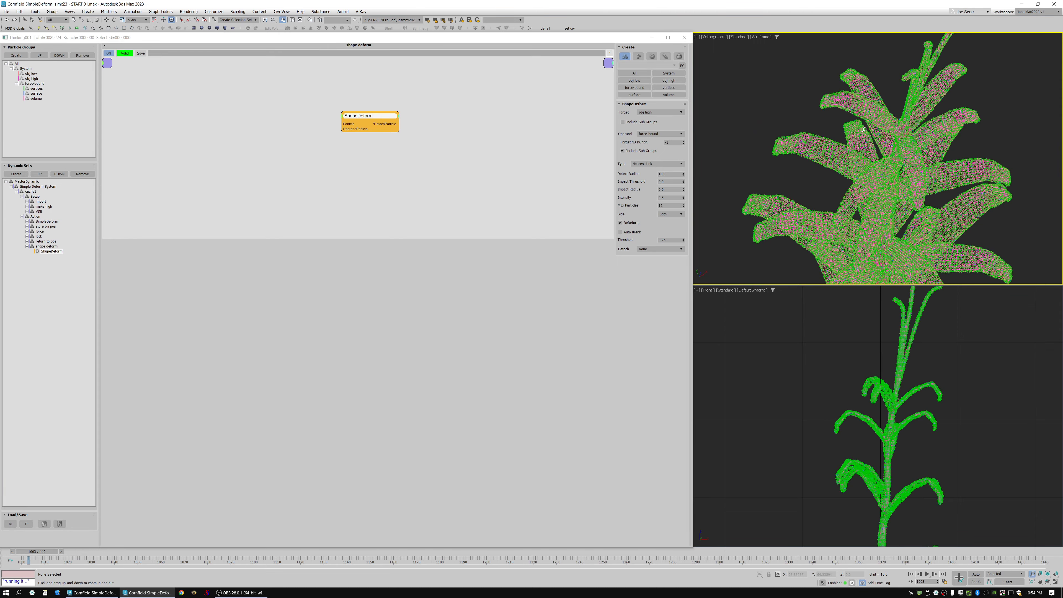
scroll(843, 146, "up", 2)
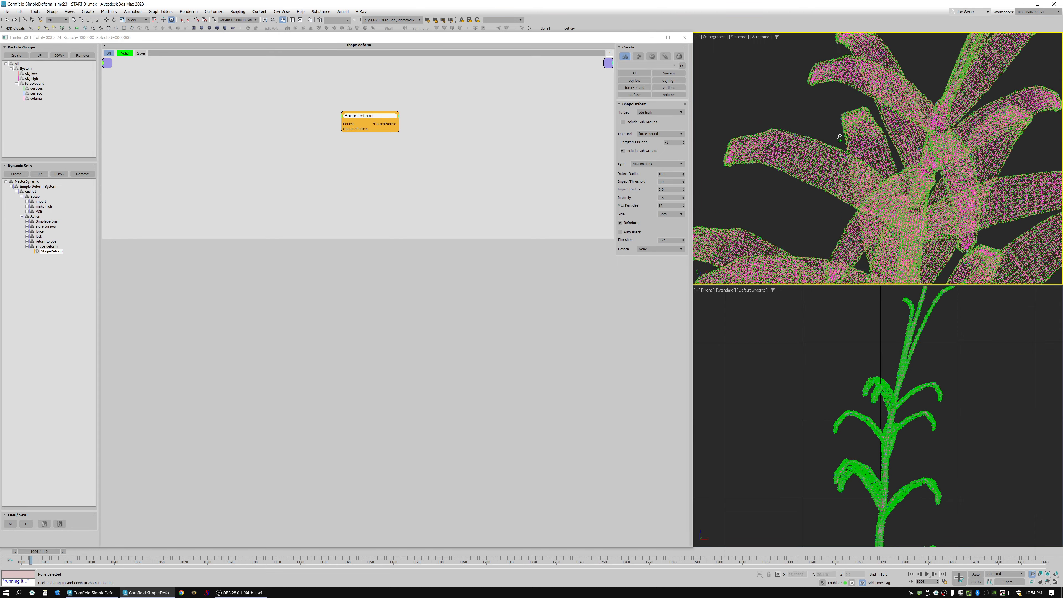
key("Home")
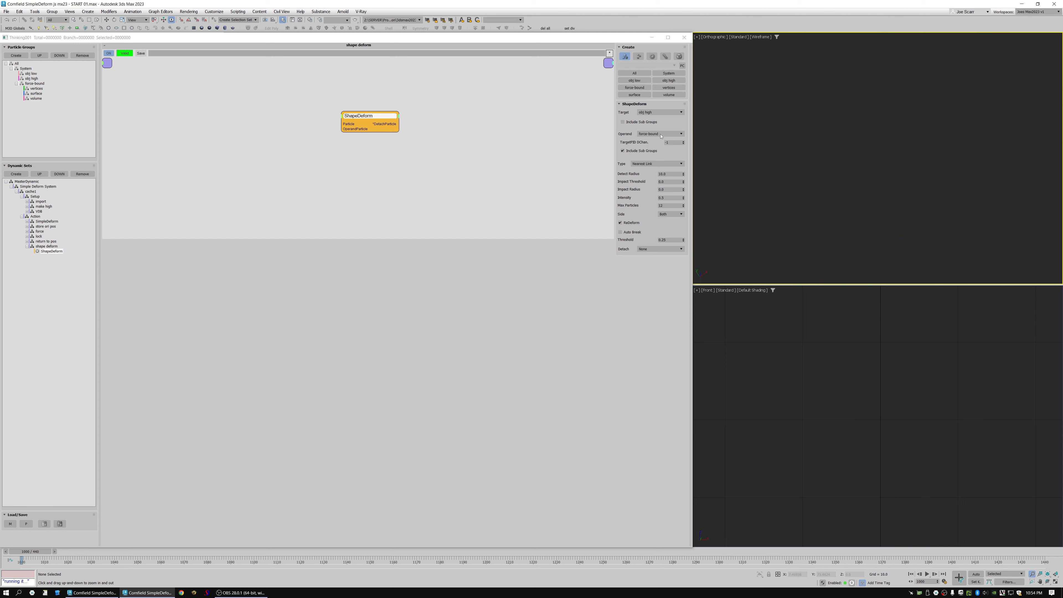
Set the ShapeDeform operand to obj low, advance through the frames to test the whole stalk, and return to the first frame
left_click(660, 135)
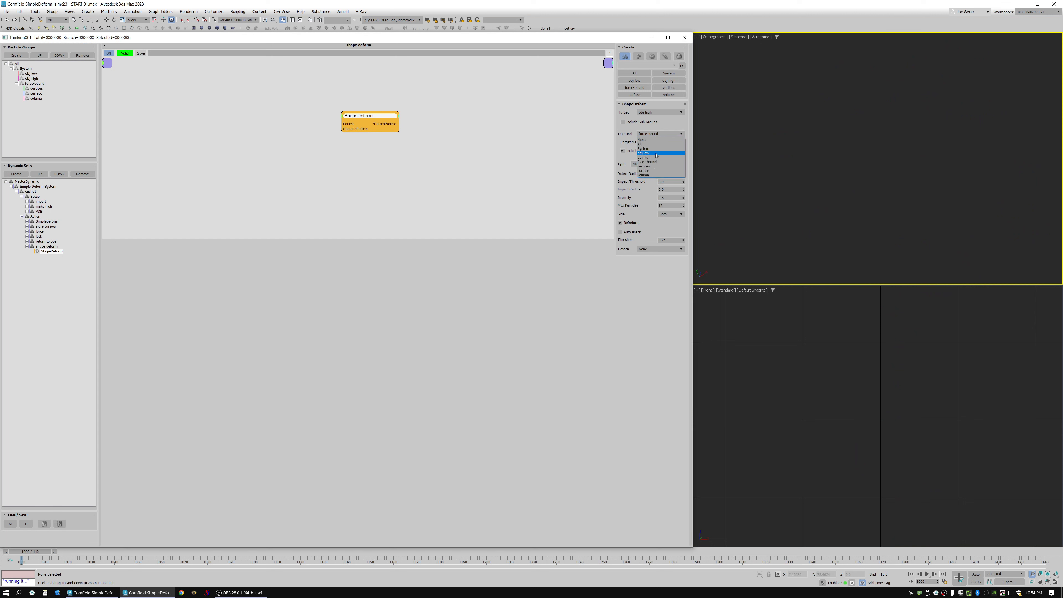
left_click(647, 153)
key(".")
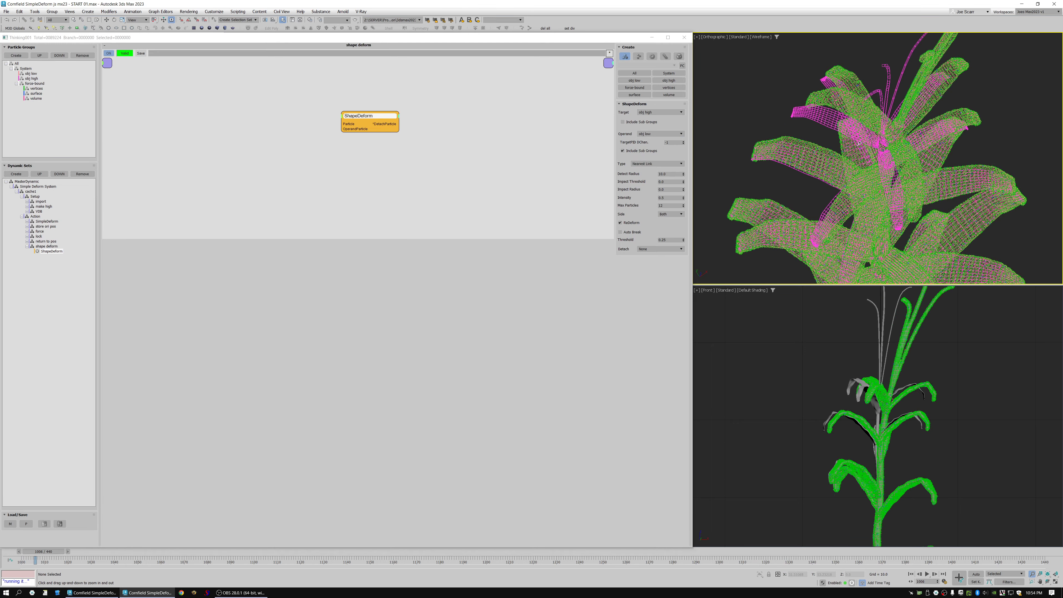
left_click_drag(839, 106, 831, 128)
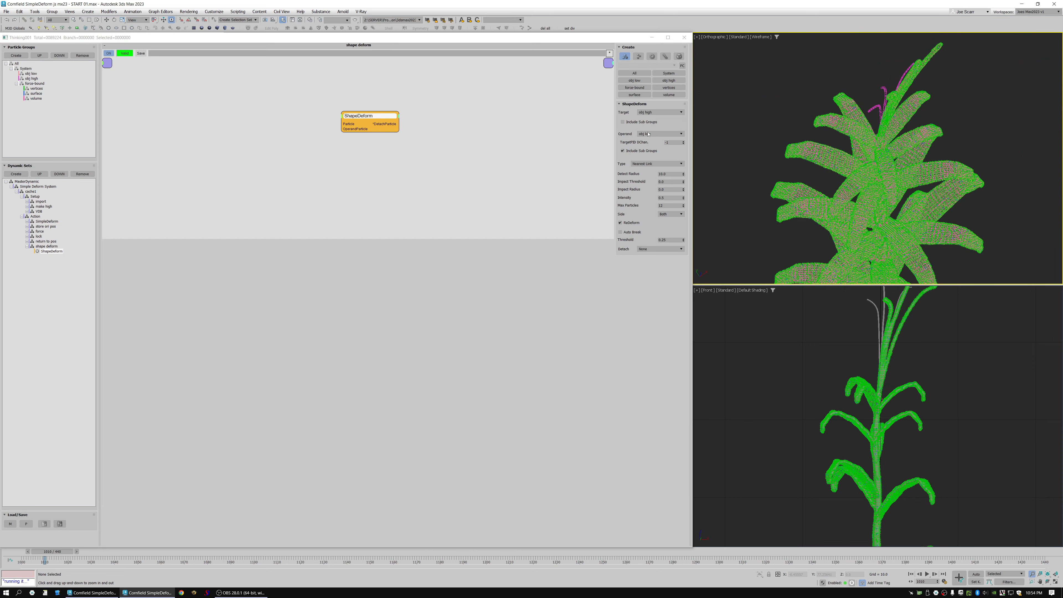
middle_click_drag(877, 131, 876, 184, "ctrl+alt")
middle_click_drag(876, 184, 878, 238, "alt")
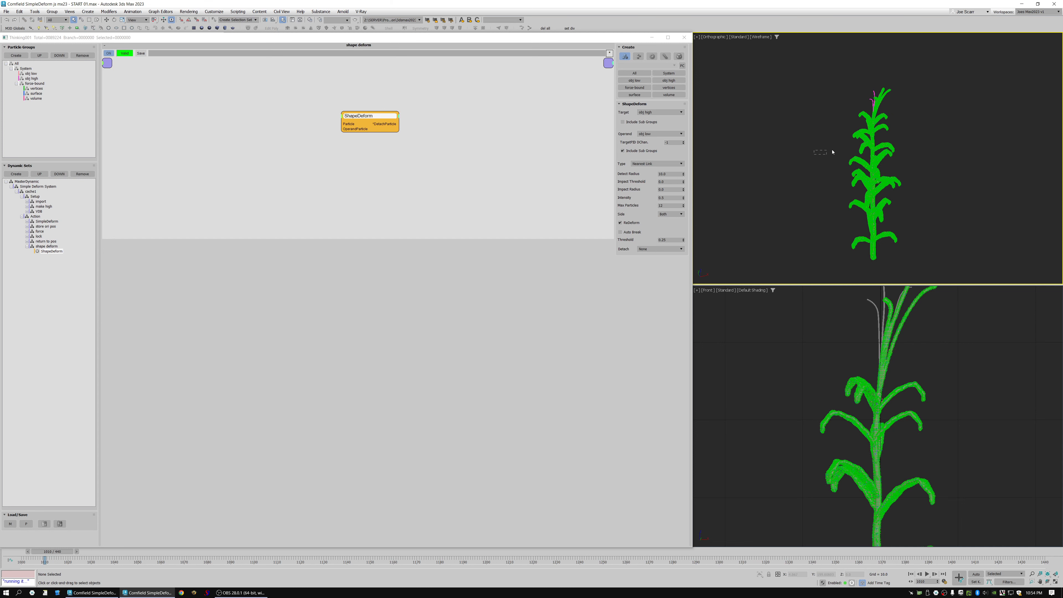
scroll(794, 151, "down", 2)
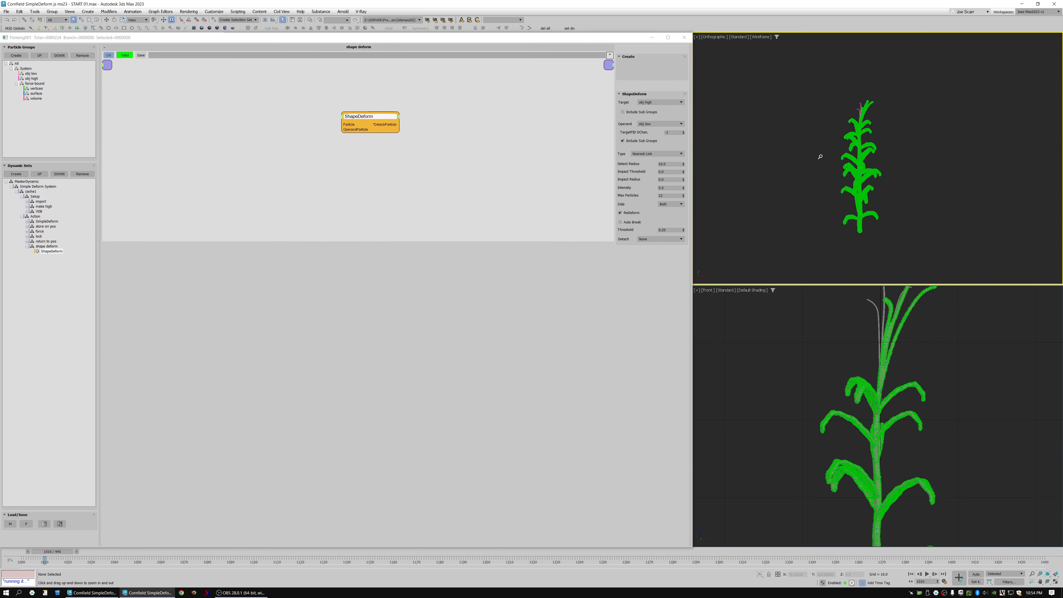
scroll(822, 157, "up", 1)
key("Home")
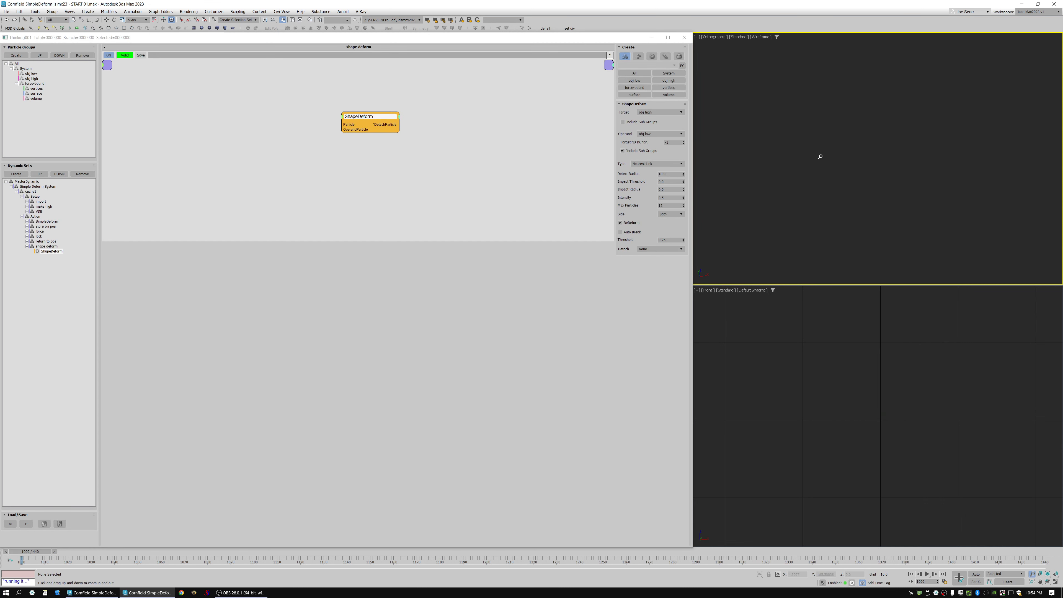
Set the ShapeDeform operand back to force-bound, play through the bend to test it, and return to the first frame
left_click(655, 133)
left_click(647, 164)
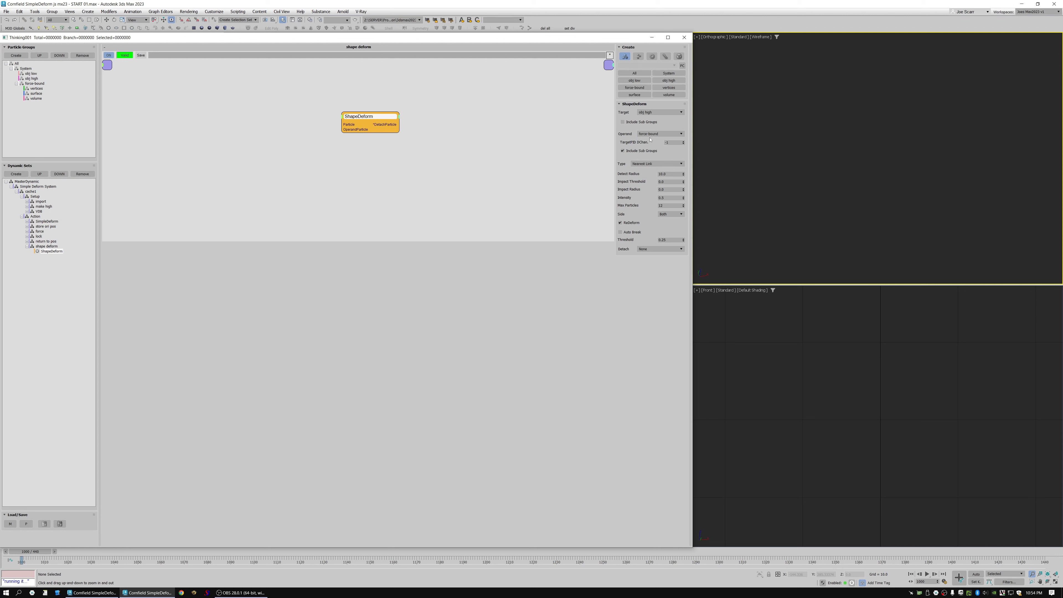
key("period")
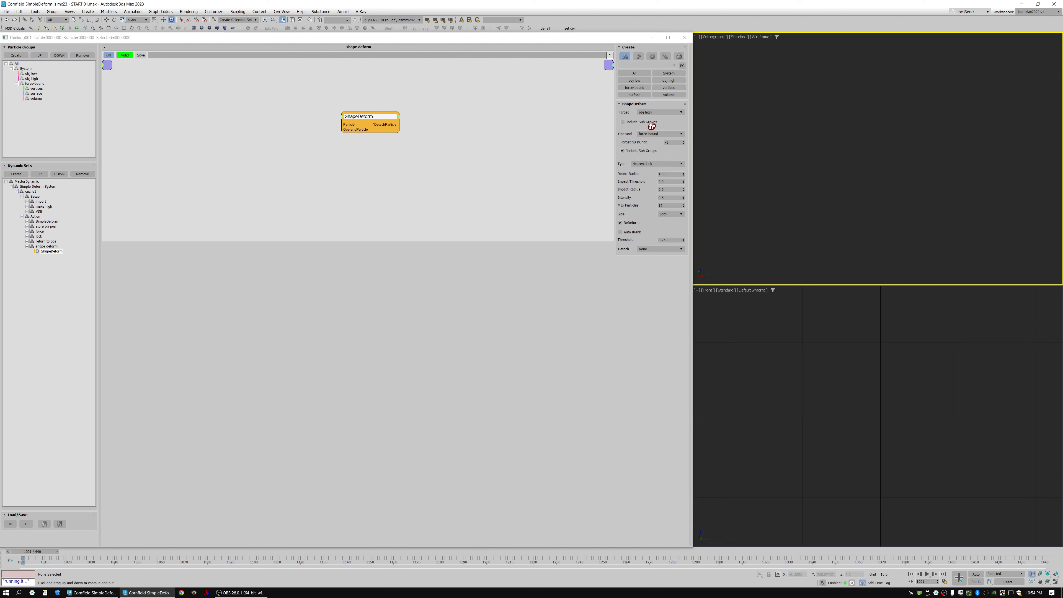
scroll(837, 137, "up", 5)
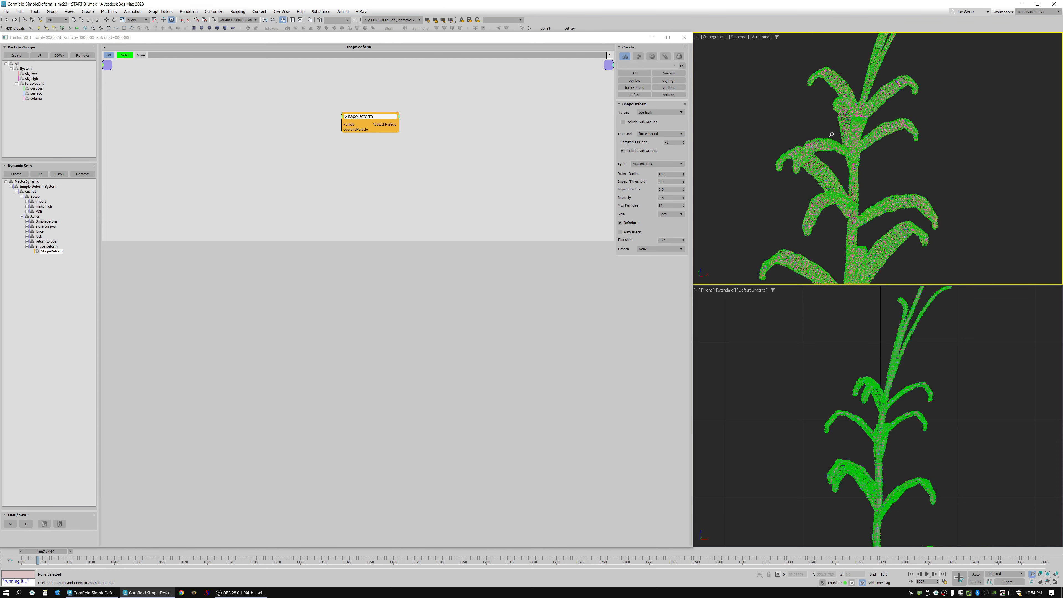
scroll(829, 124, "down", 4)
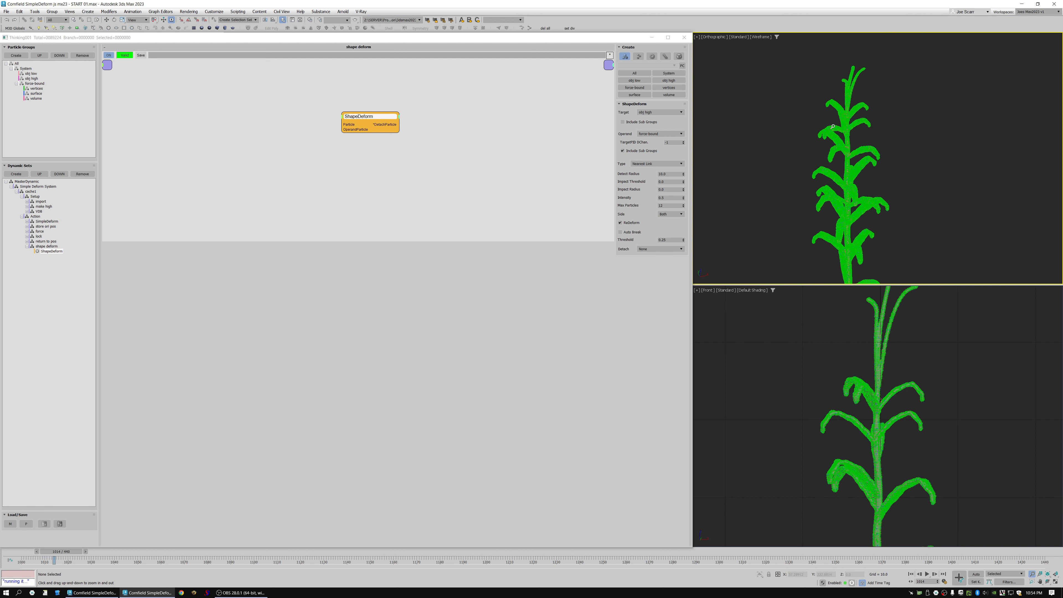
key("Home")
key("q")
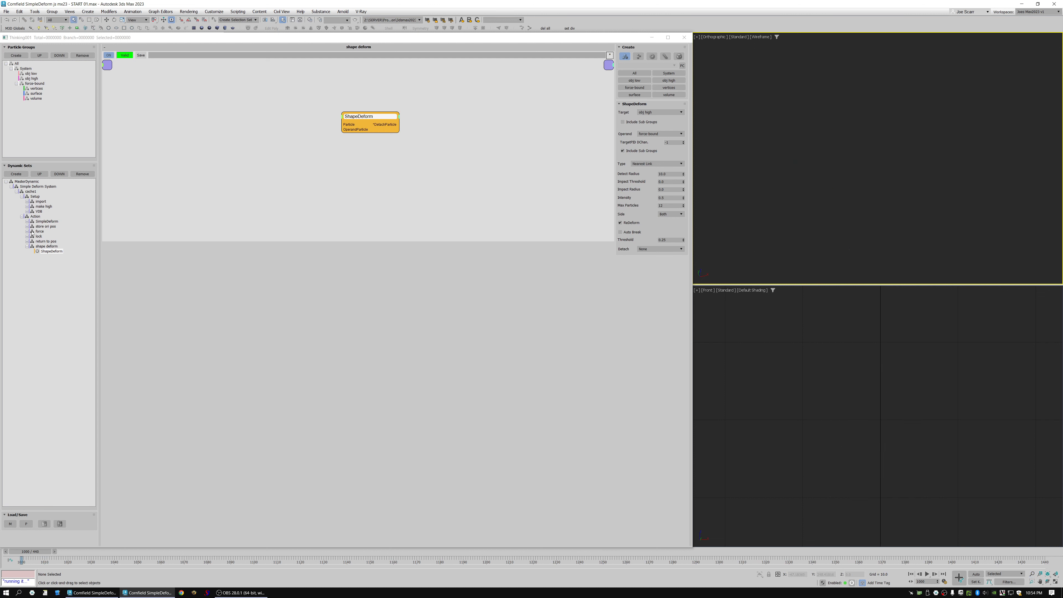
Collapse the shape deform dynamic set and step forward and back through the bend with the full stalk in the front view
left_click(27, 246)
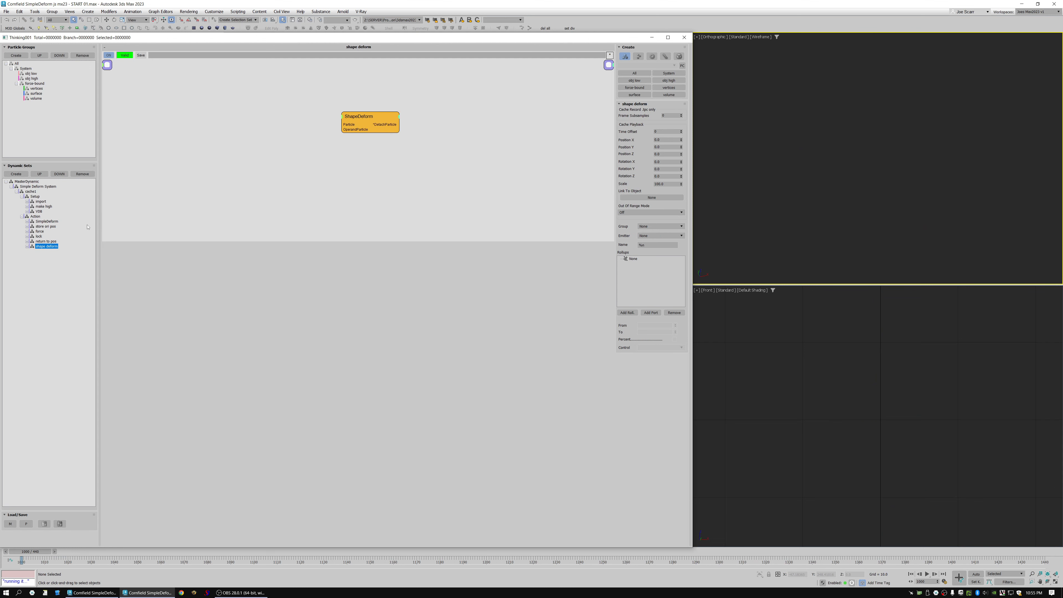
left_click(757, 155)
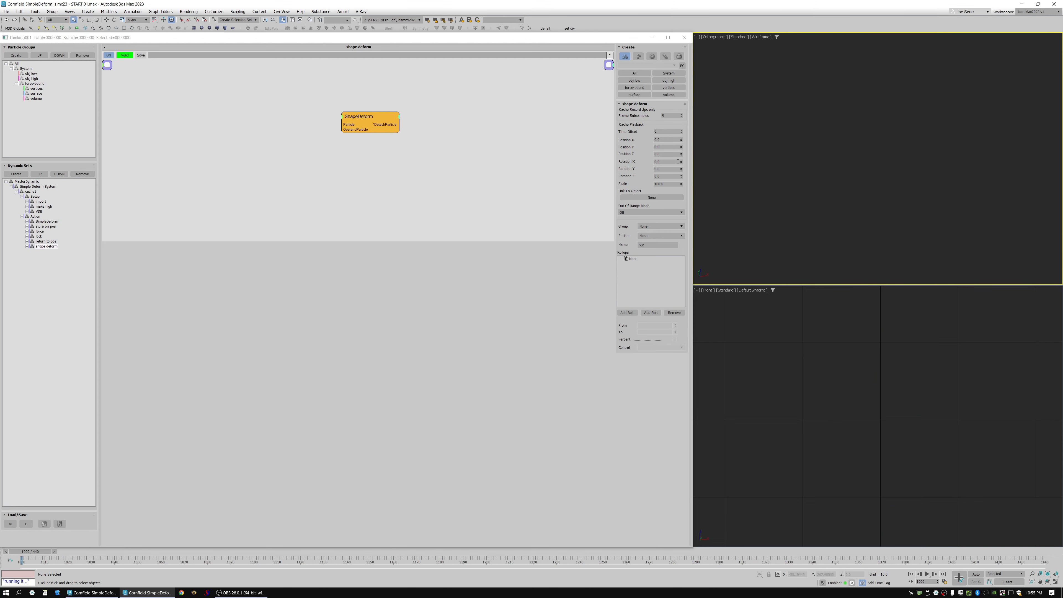
key("period")
key("period")
key("period")
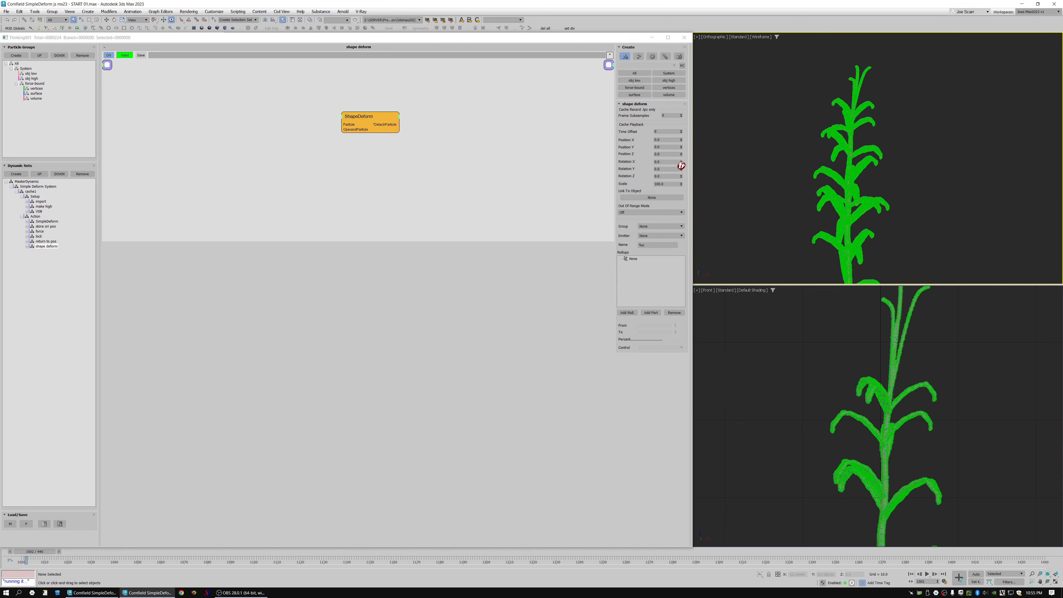
key("period")
key("period")
mouse_move(873, 384)
middle_mouse_down("ctrl+alt")
mouse_move(871, 404)
mouse_move(871, 372)
mouse_move(865, 404)
mouse_move(866, 382)
middle_mouse_up("ctrl+alt")
key("comma")
key("comma")
key("comma")
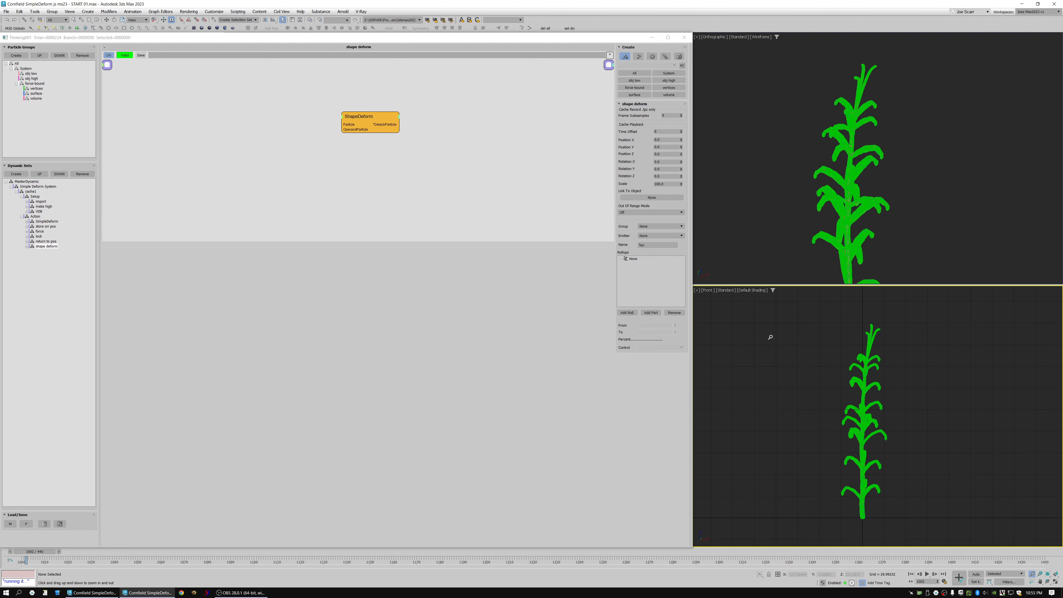
Advance further through the bend, switch the front view to wireframe, and compare both meshes along the stalk and leaves
key("period")
key("period")
key("period")
key("period")
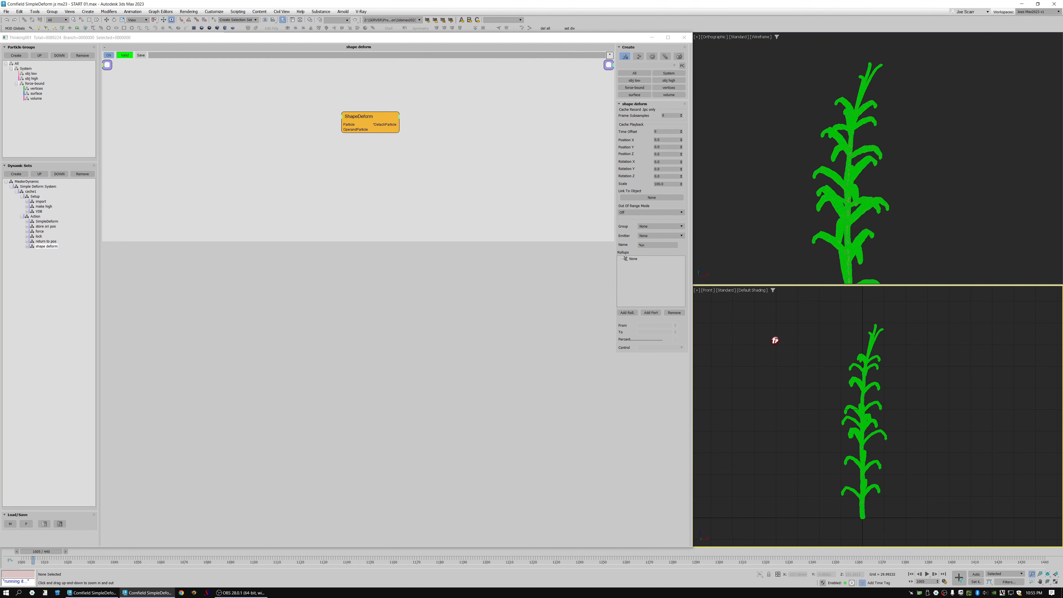
left_click_drag(869, 365, 858, 337)
key("period")
key("period")
key("F3")
scroll(822, 391, "down", 8)
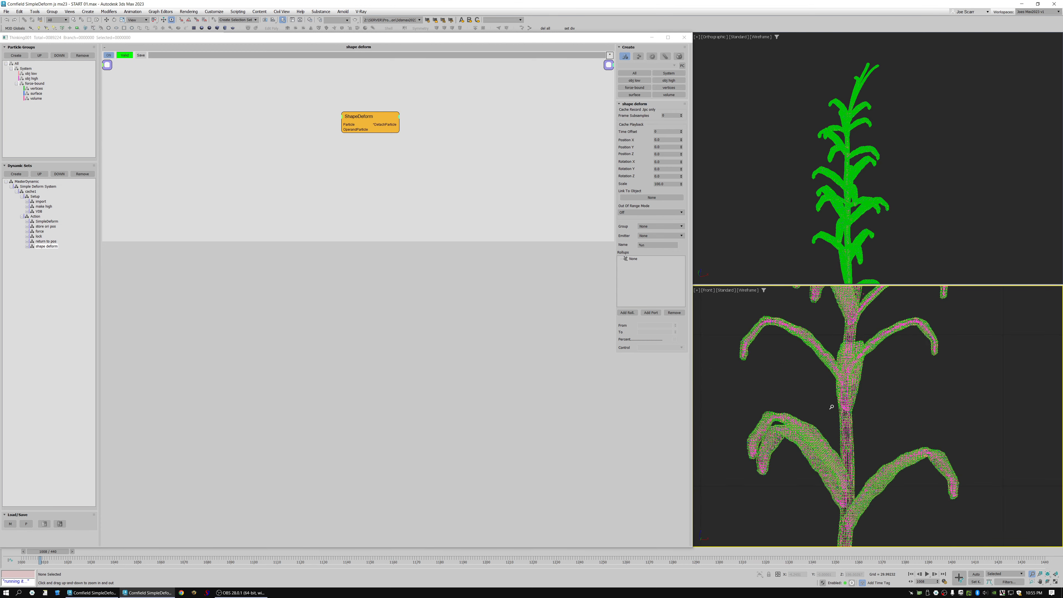
scroll(758, 380, "up", 2)
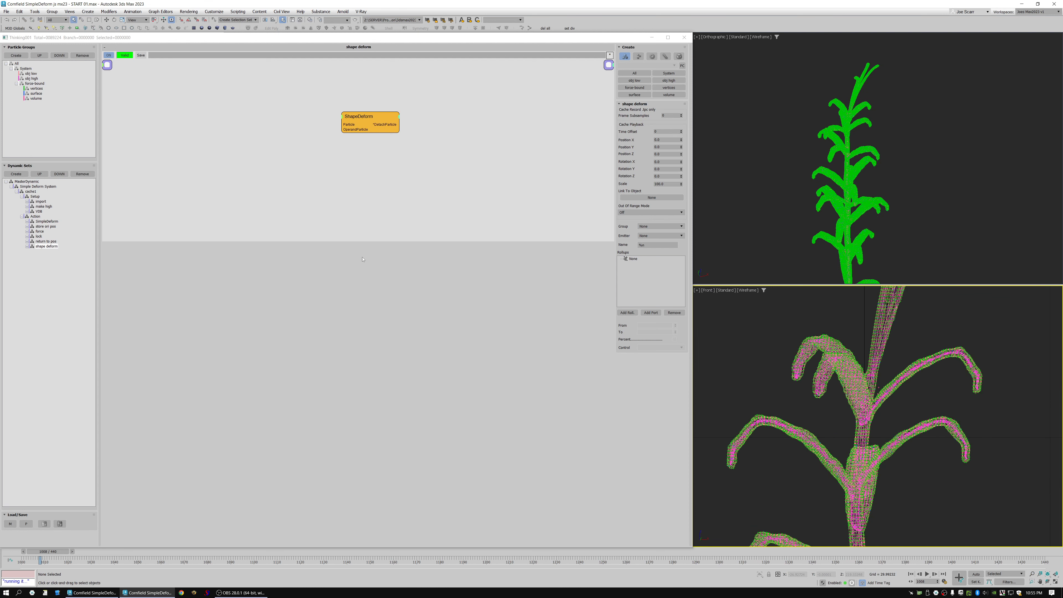
Open the force dynamic set, reposition its Force node, select the Point3 direction node, and collapse the set again
left_click(40, 231)
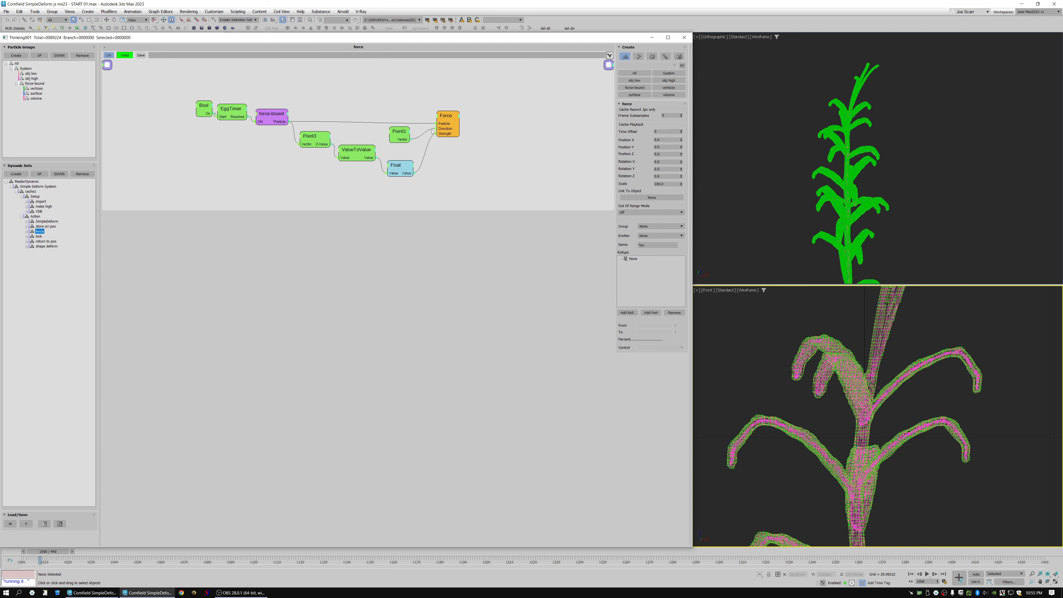
left_click_drag(446, 118, 402, 130)
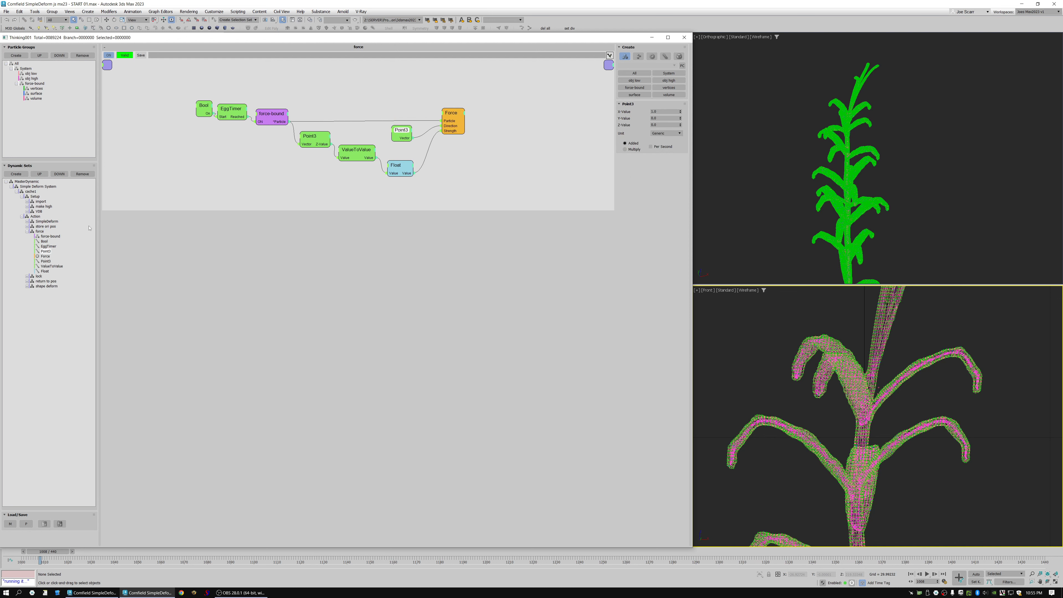
left_click(27, 232)
left_click(39, 231)
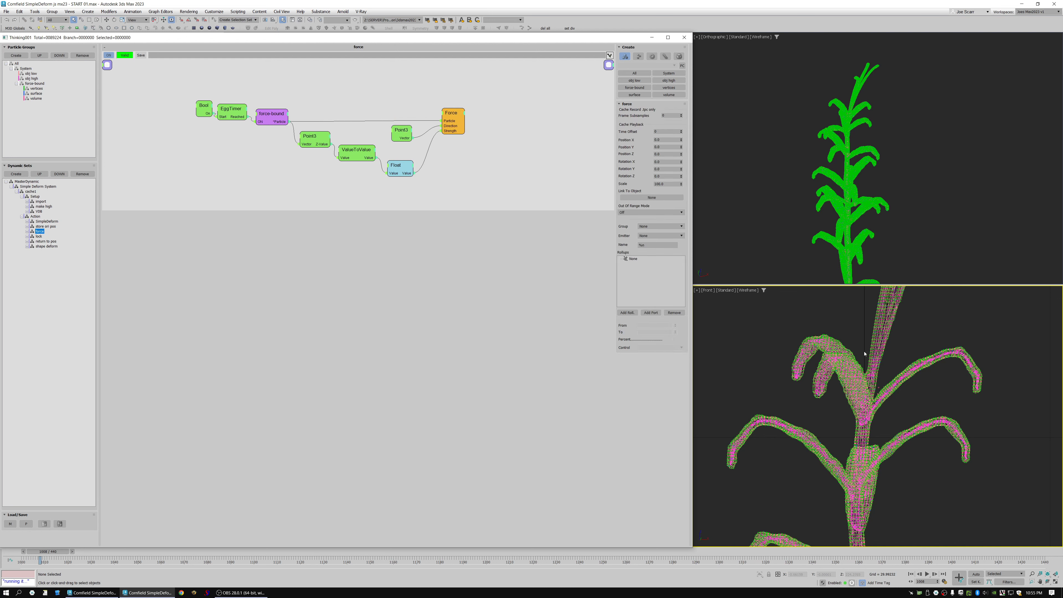
Examine the curved leaf's wireframe meshes up close in the front view and review the SimpleDeform operator's settings
left_click(820, 343)
left_click(786, 334)
scroll(798, 342, "up", 4)
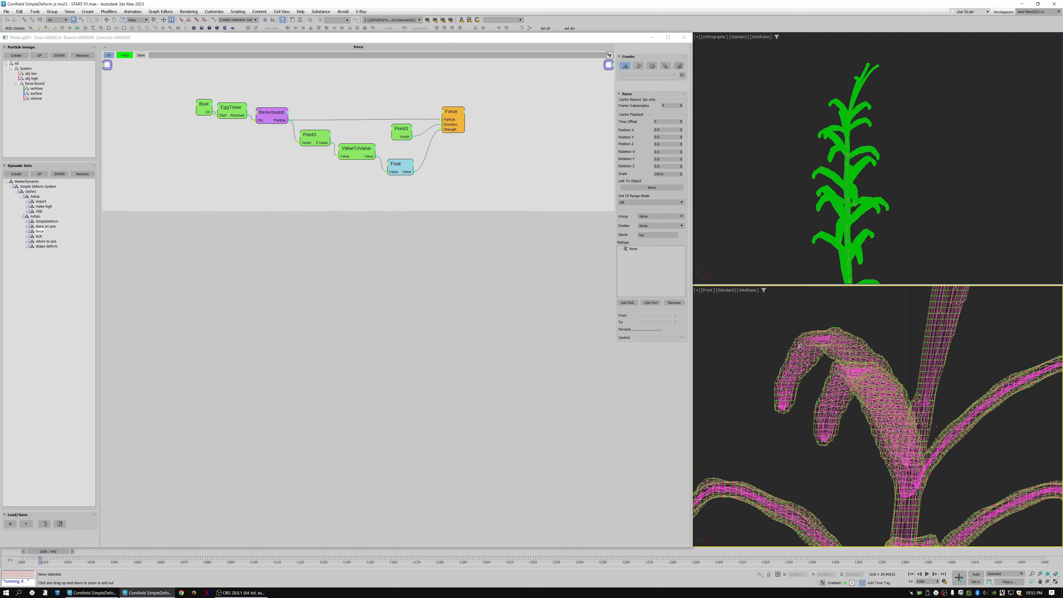
scroll(798, 342, "up", 4)
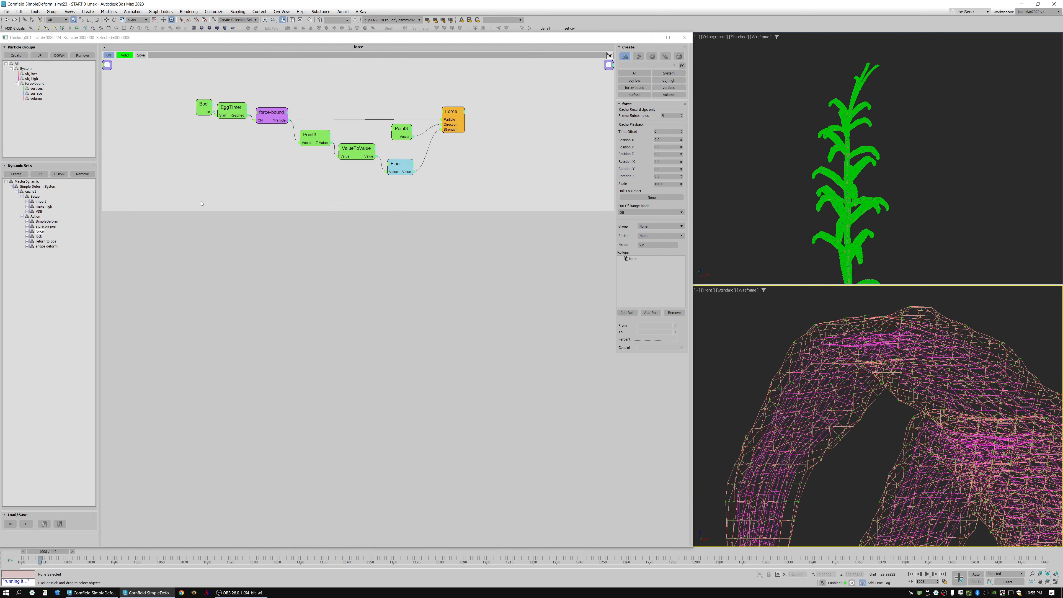
left_click(47, 221)
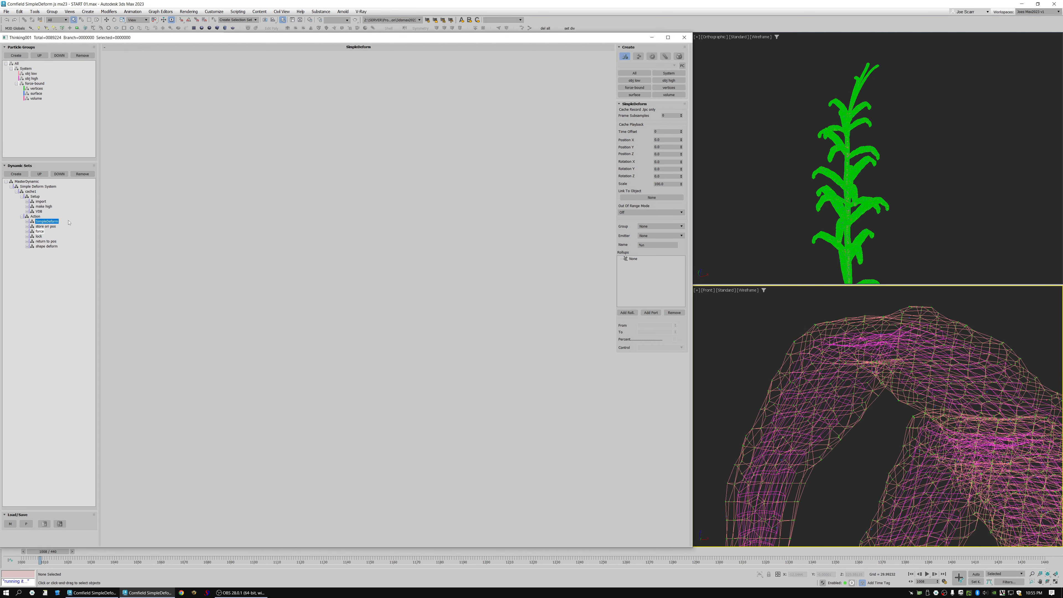
left_click_drag(316, 121, 400, 118)
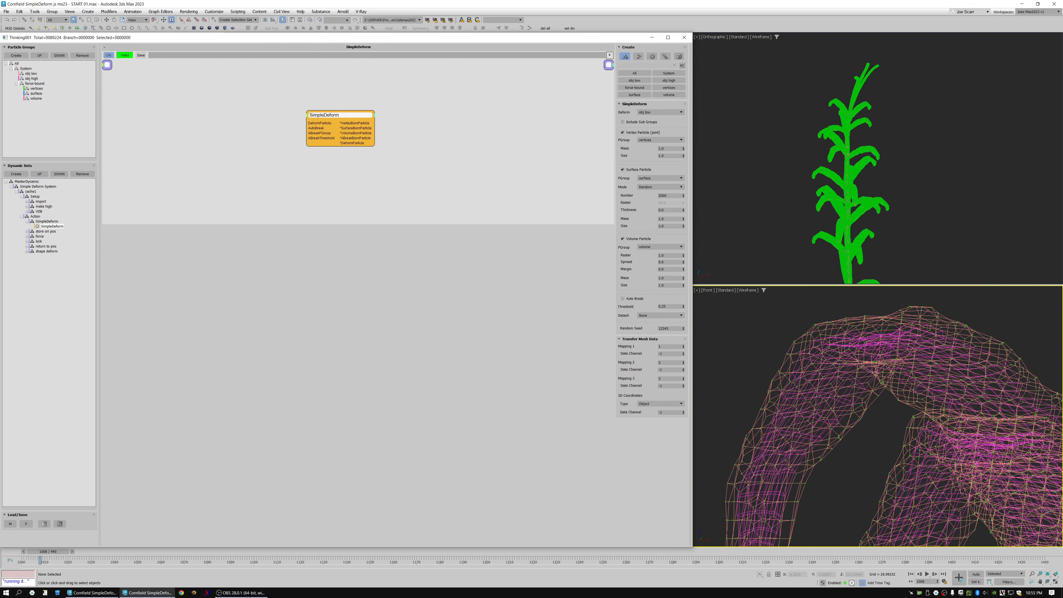
scroll(863, 356, "down", 10)
scroll(863, 356, "up", 2)
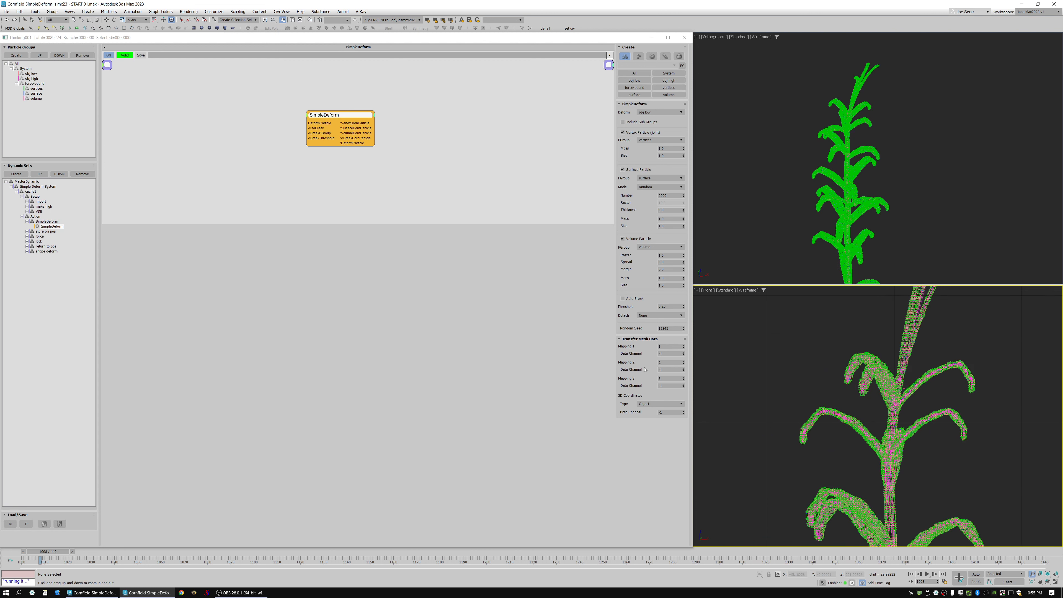
Review the VDB dynamic set's node network, inspect the leaves in the orthographic view, and return to the first frame
left_click(39, 211)
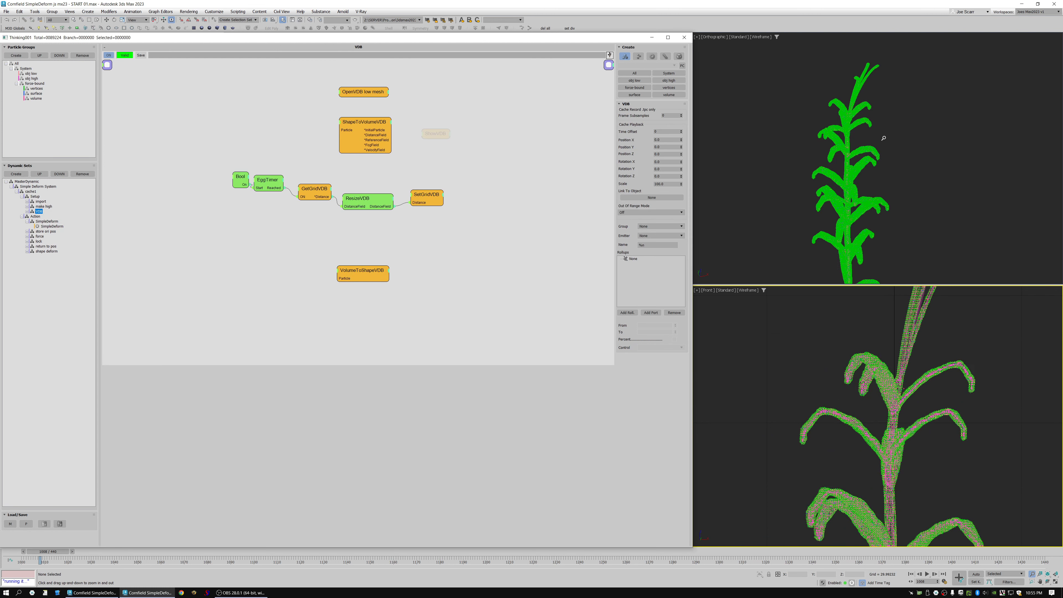
scroll(883, 138, "up", 10)
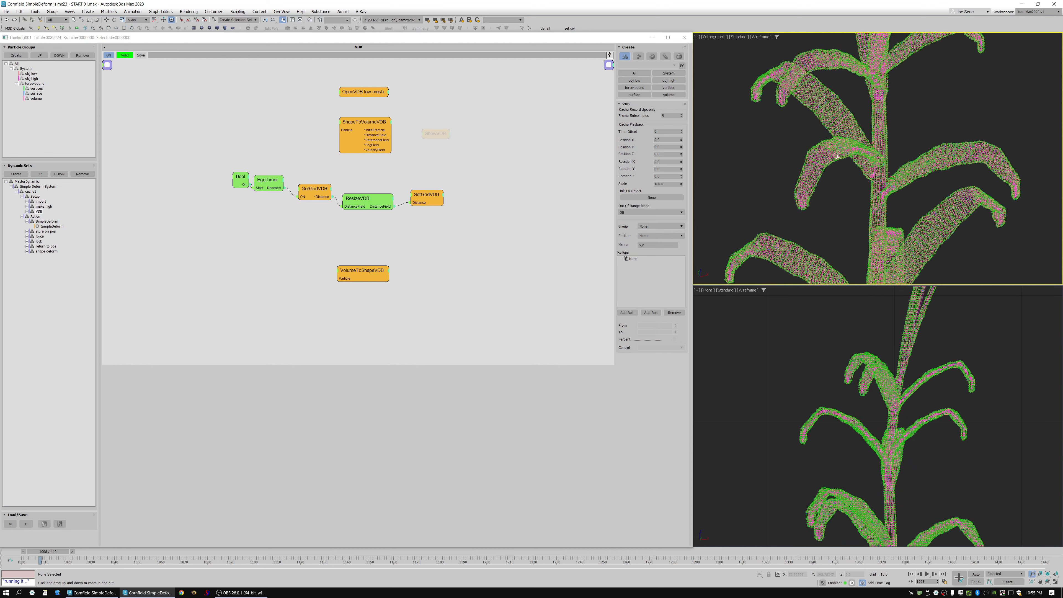
key("Home")
Turn off the Action, make high and VDB dynamic sets, advance one frame, and inspect the imported stalk mesh up close
right_click(34, 217)
right_click(41, 206)
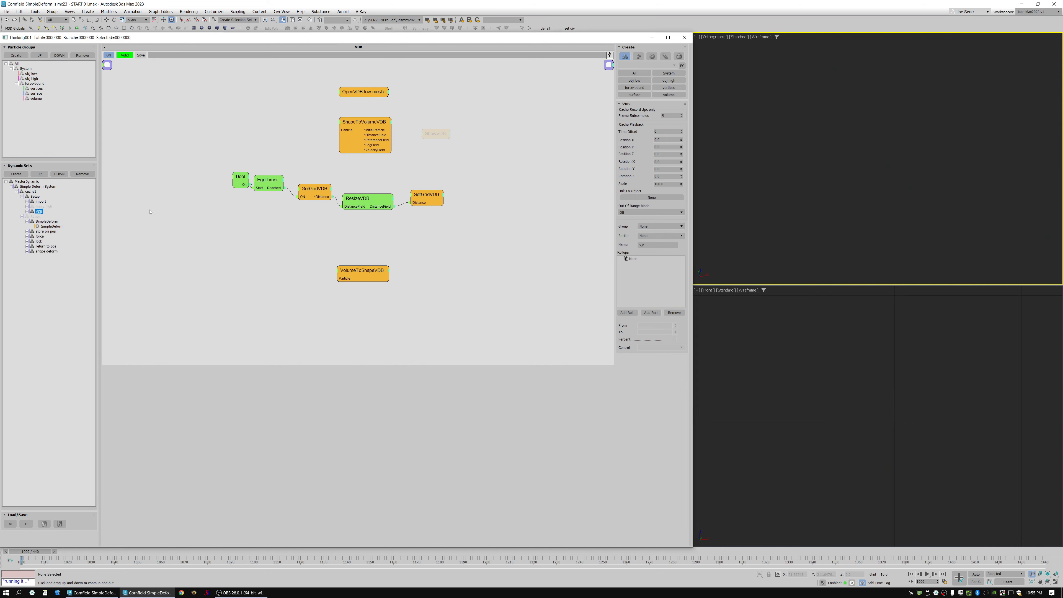
left_click(22, 217)
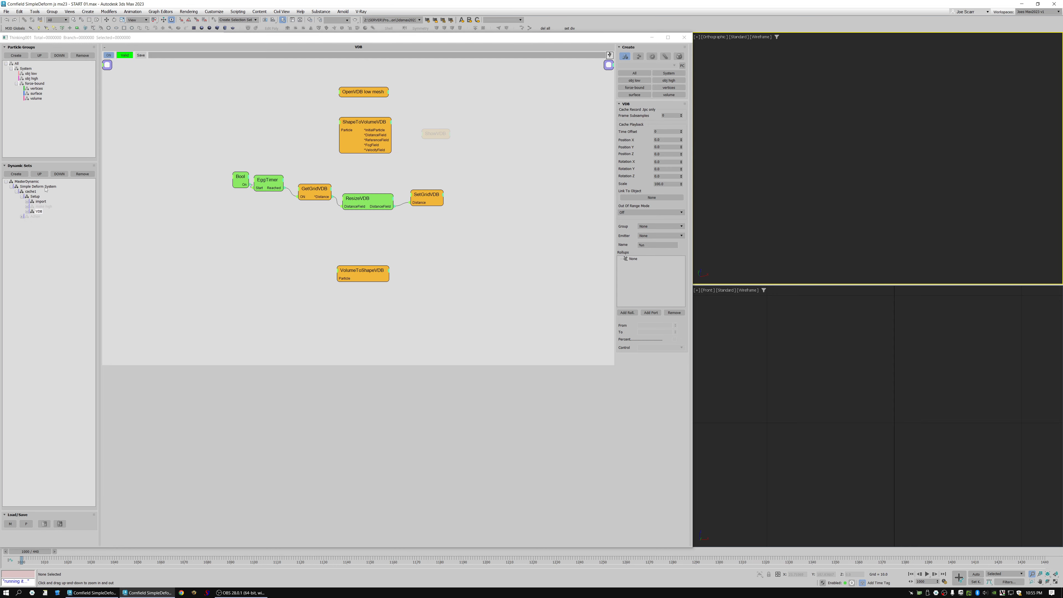
right_click(39, 211)
key("period")
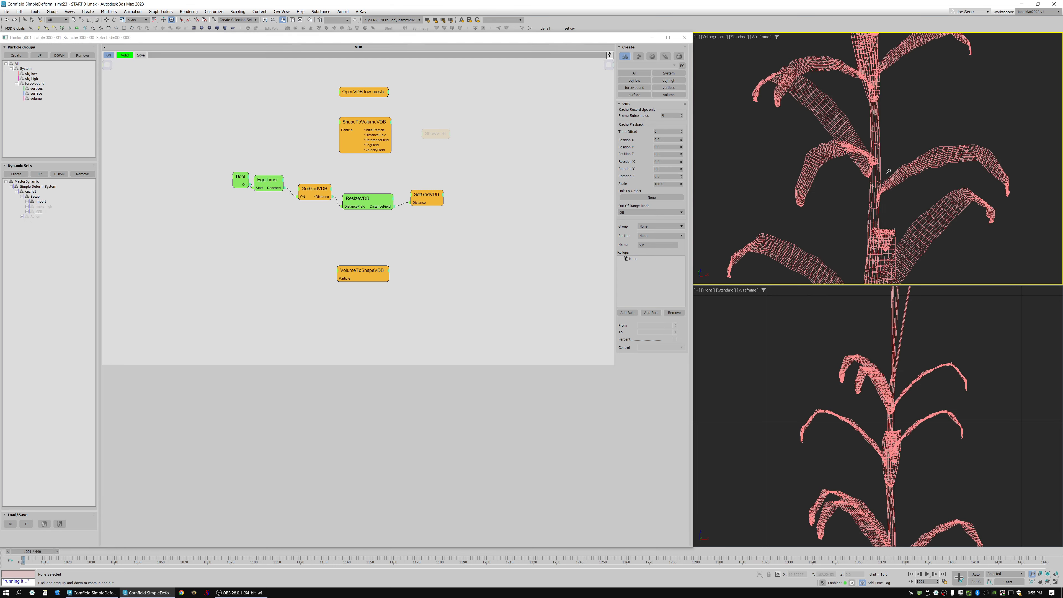
middle_click_drag(886, 169, 851, 171)
scroll(883, 161, "up", 4)
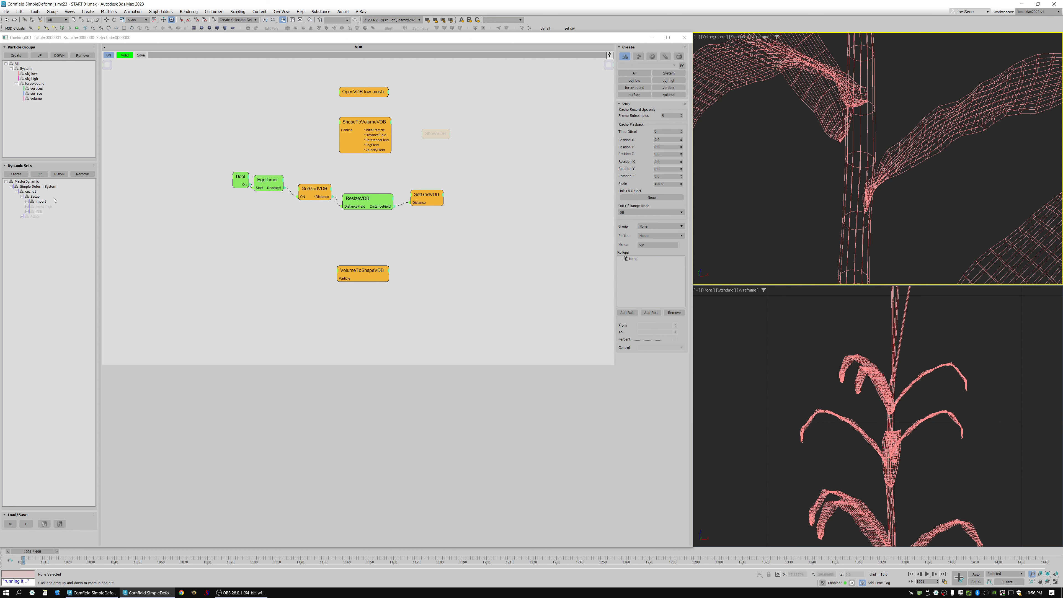
Turn the VDB dynamic set back on, inspect the stalk mesh shaded with edged faces in the orthographic view, and return to the first frame
left_click(39, 212)
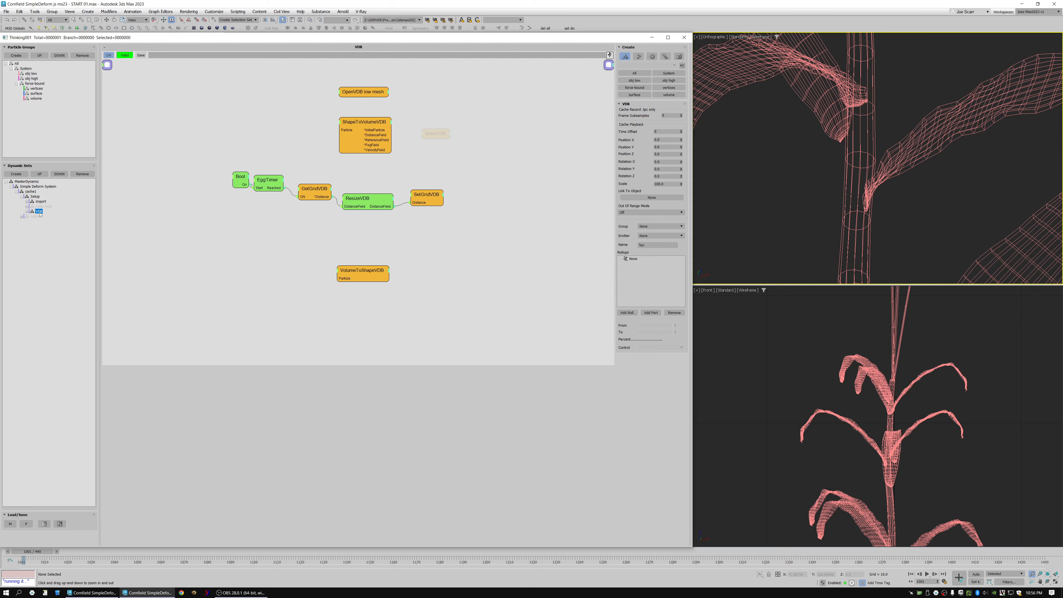
scroll(862, 199, "down", 6)
key("Home")
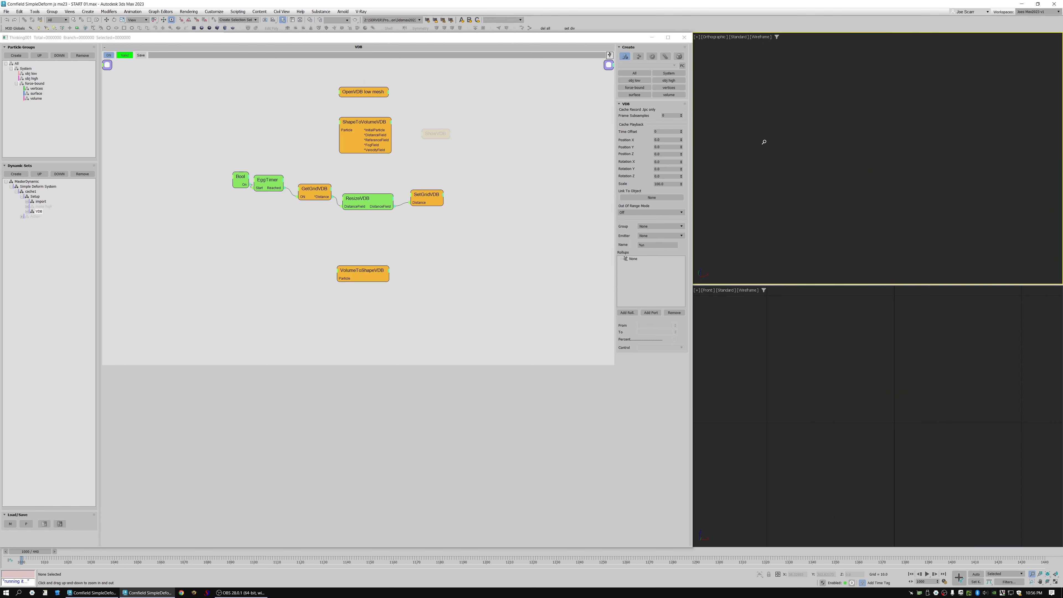
scroll(875, 155, "up", 6)
key("F3")
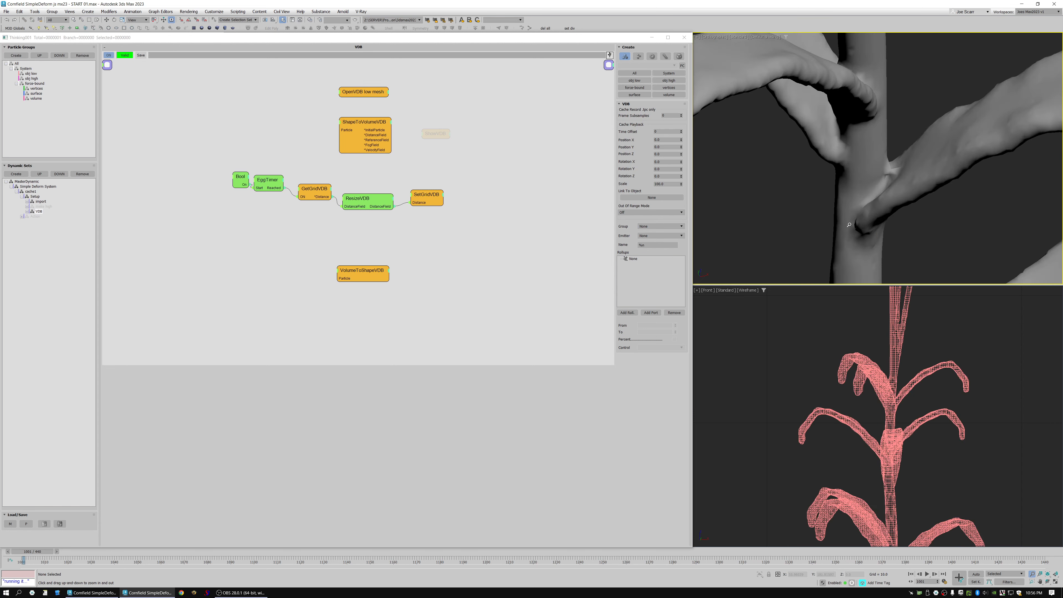
key("F4")
scroll(858, 222, "down", 8)
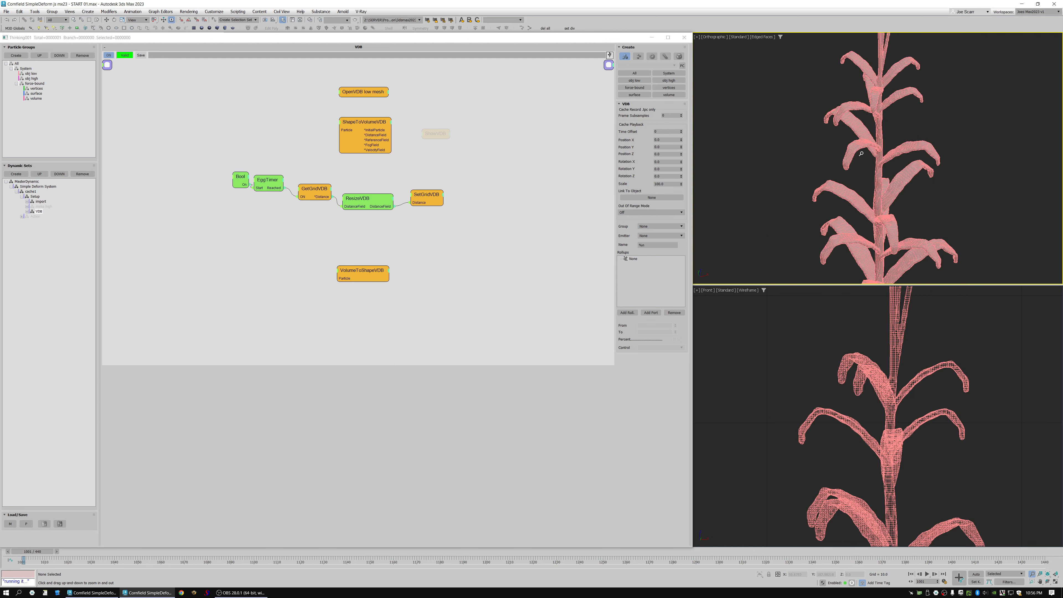
mouse_move(865, 129)
middle_mouse_down("ctrl+alt")
mouse_move(862, 82)
mouse_move(862, 145)
middle_mouse_up("ctrl+alt")
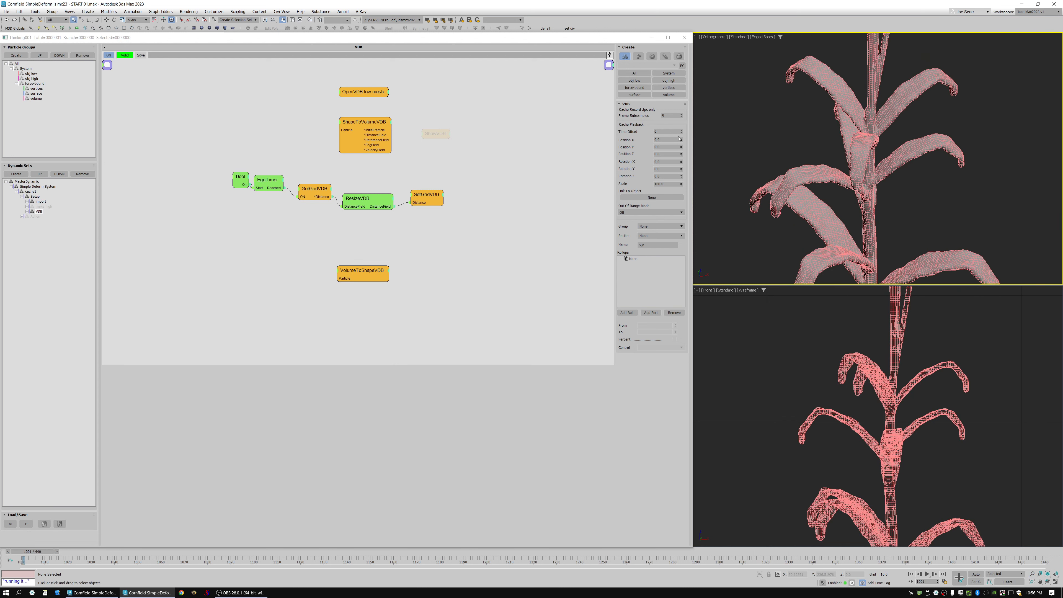
key("Home")
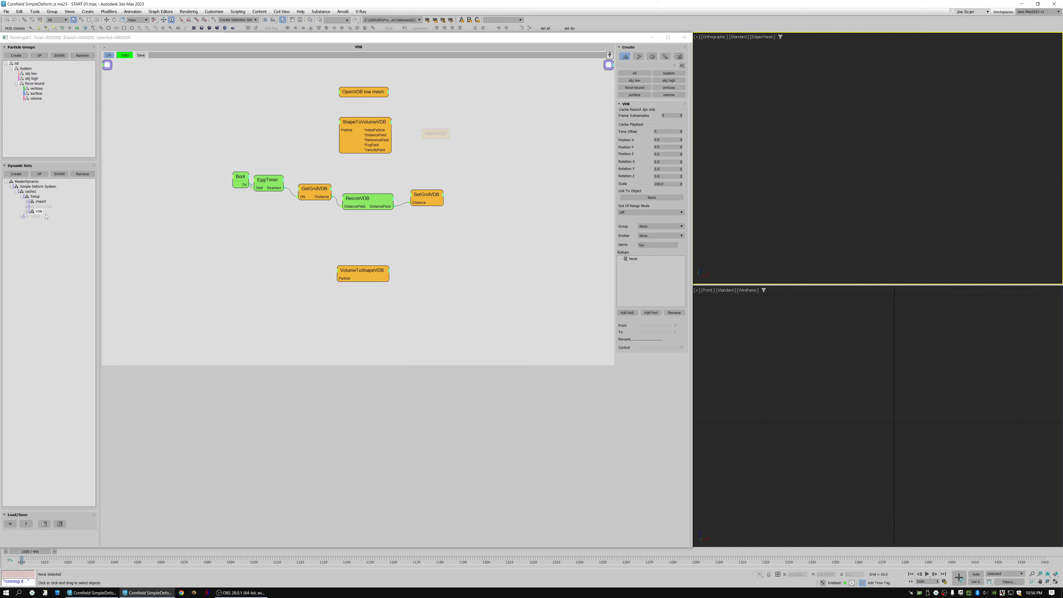
Review the SimpleDeform operator's settings and turn the Action and make high dynamic sets back on
double_click(36, 217)
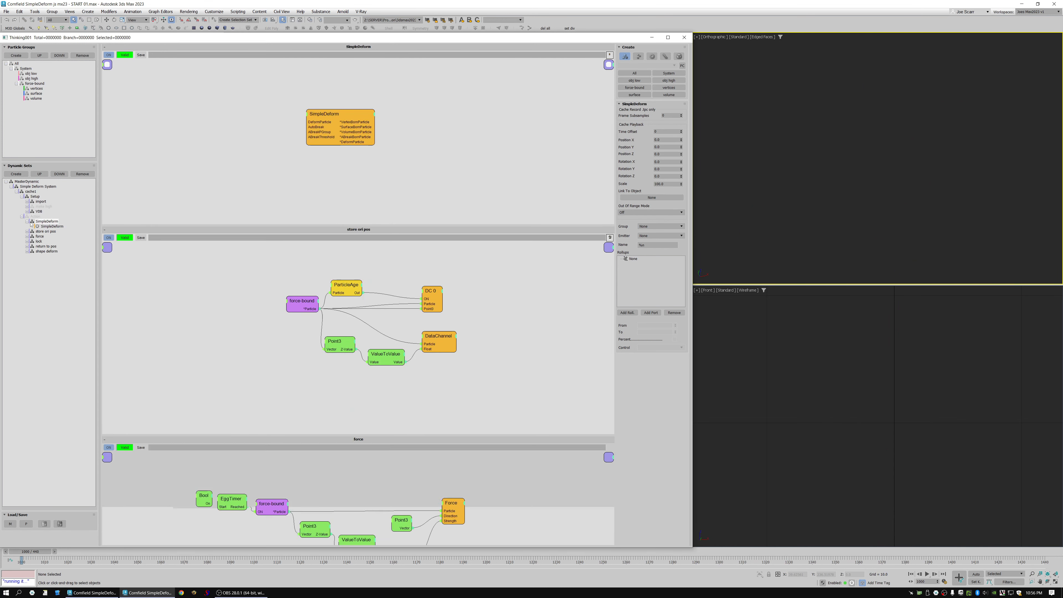
double_click(32, 222)
left_click(357, 109)
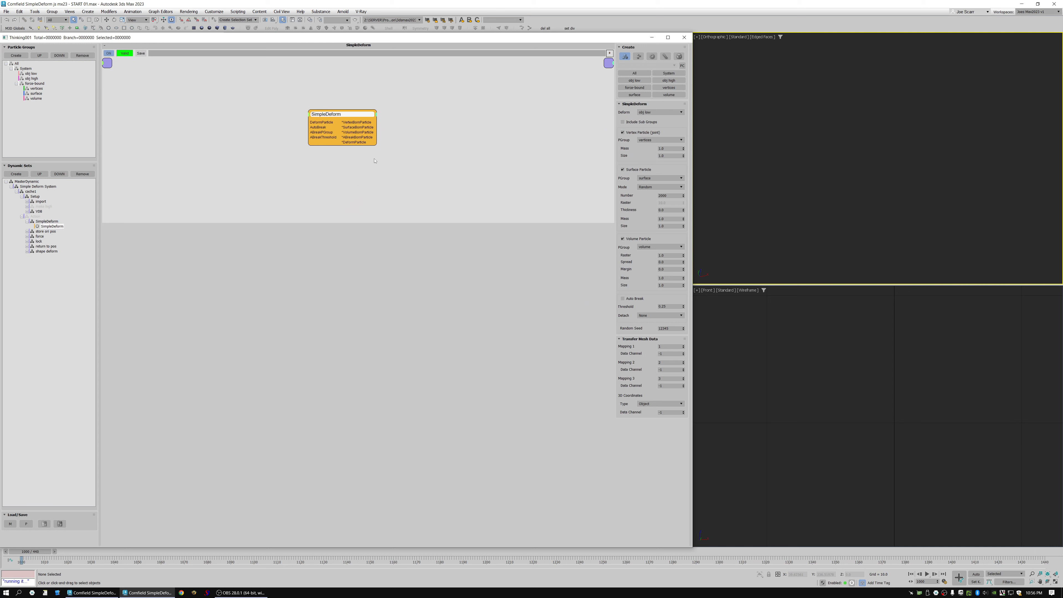
left_click(27, 217)
left_click(27, 221)
left_click(40, 206)
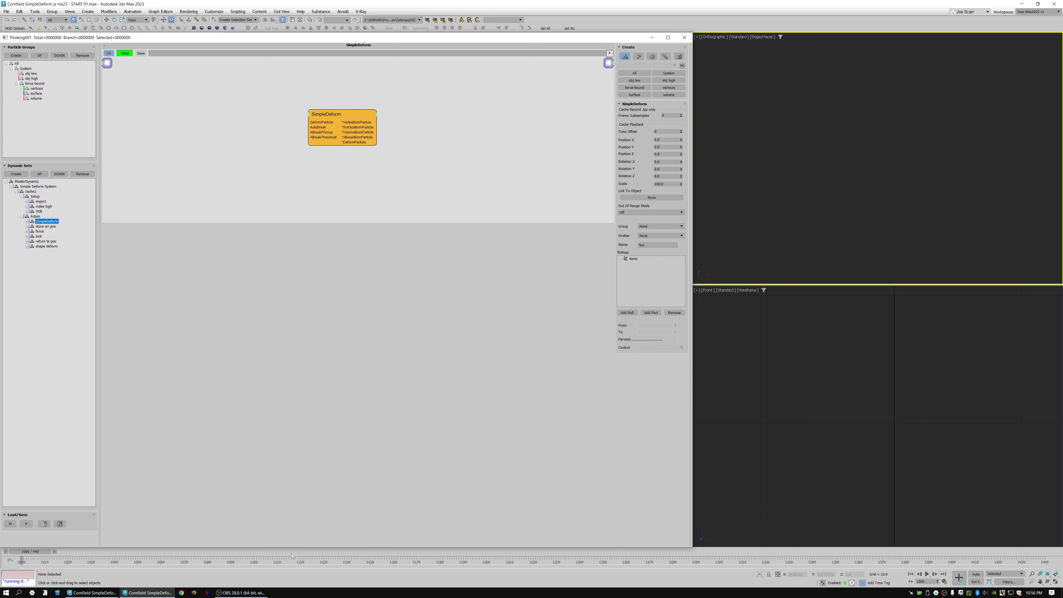
Collapse the Setup and Action sets and review the cache options available for Simple Deform System
left_click(22, 196)
left_click(22, 201)
left_click(31, 187)
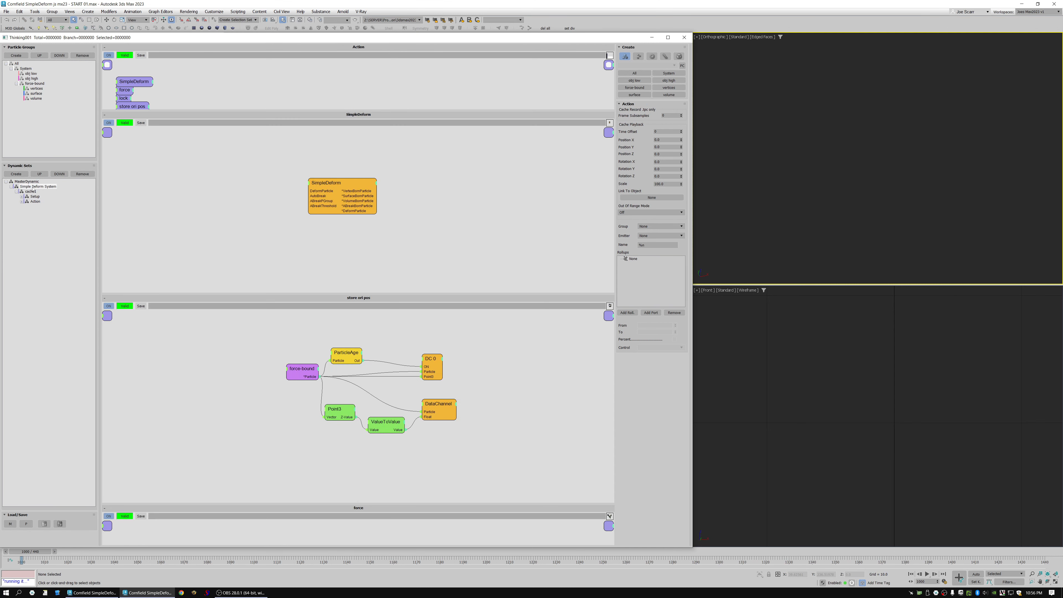
right_click(21, 188)
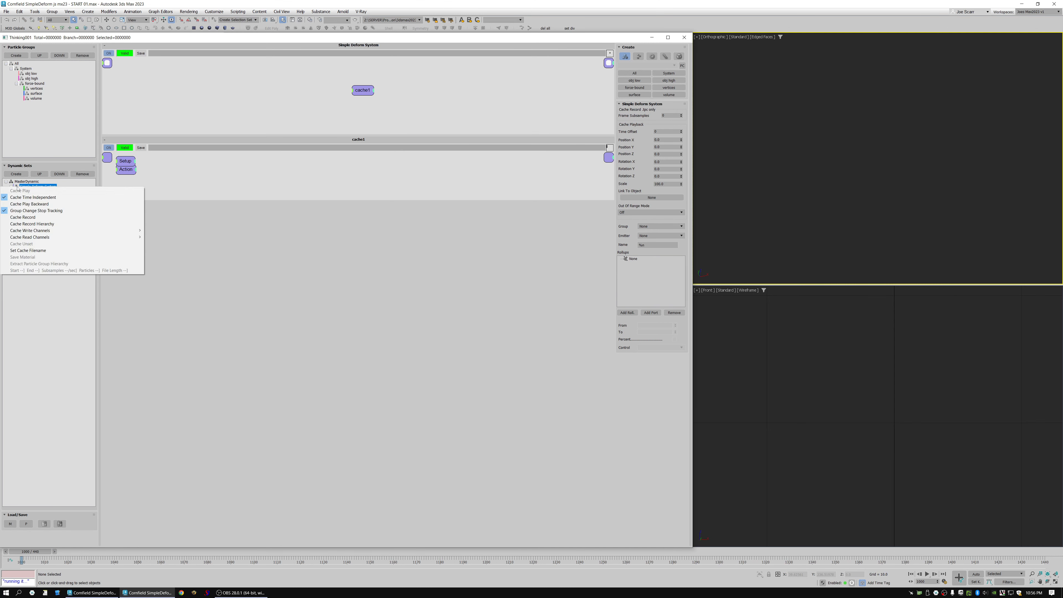
left_click(226, 222)
Create a new dynamic set under MasterDynamic, nest Simple Deform System inside it, and center its node in the network
left_click(36, 182)
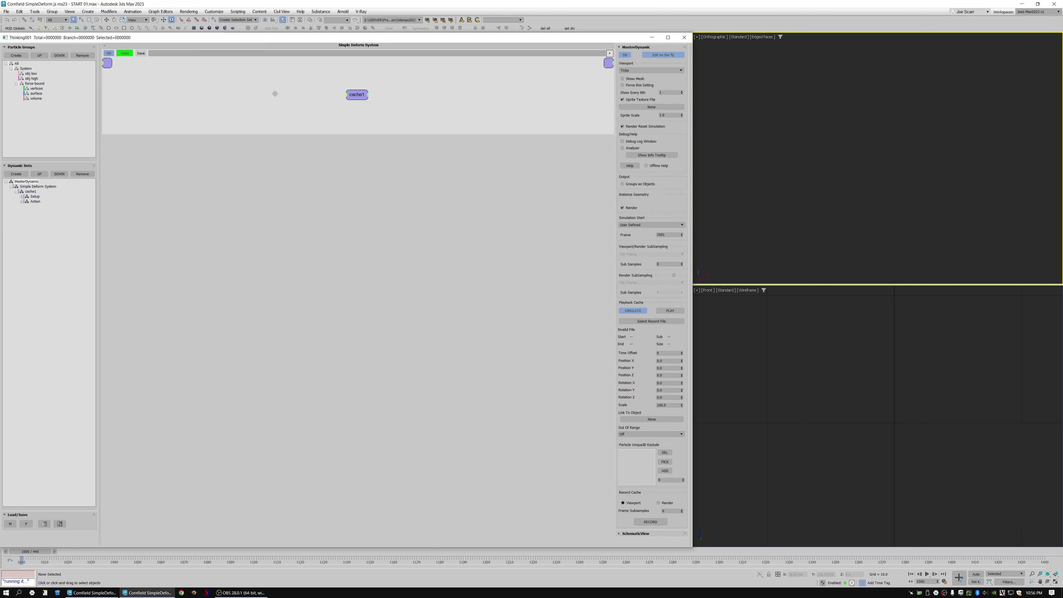
left_click(11, 187)
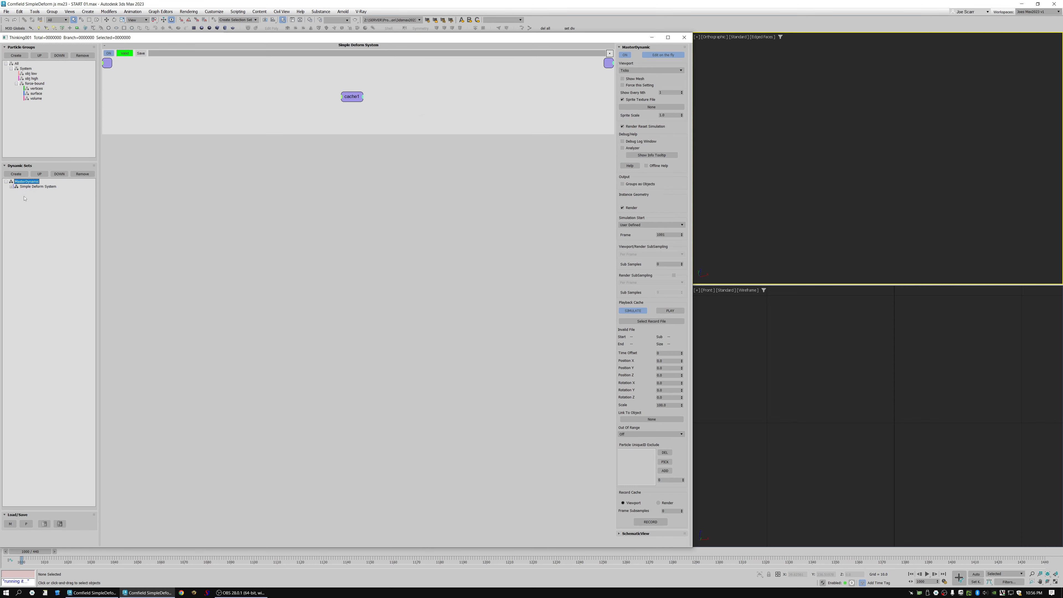
left_click(16, 174)
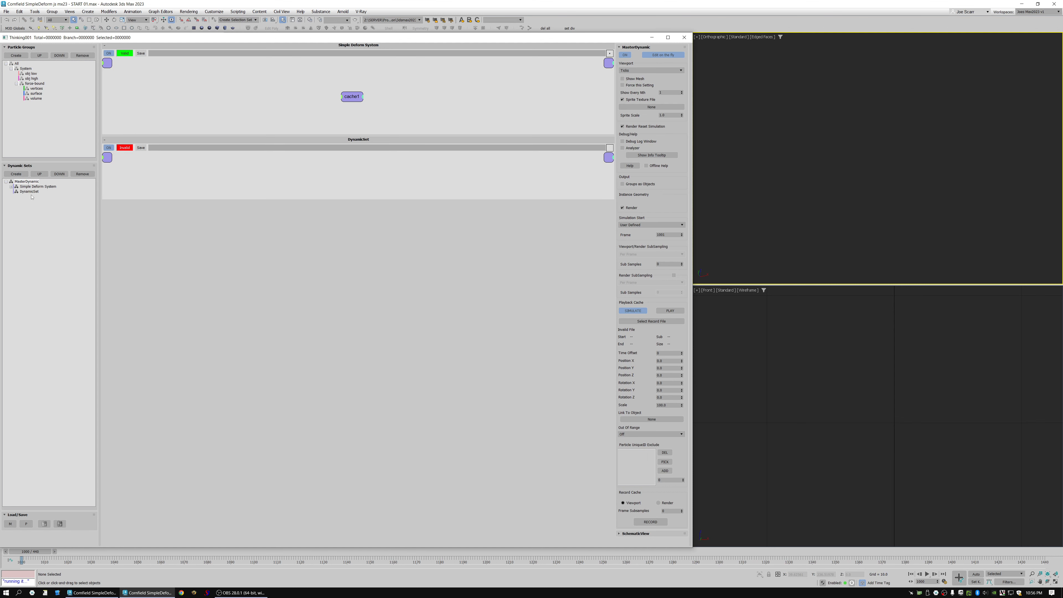
left_click(22, 187)
left_click_drag(21, 187, 25, 191)
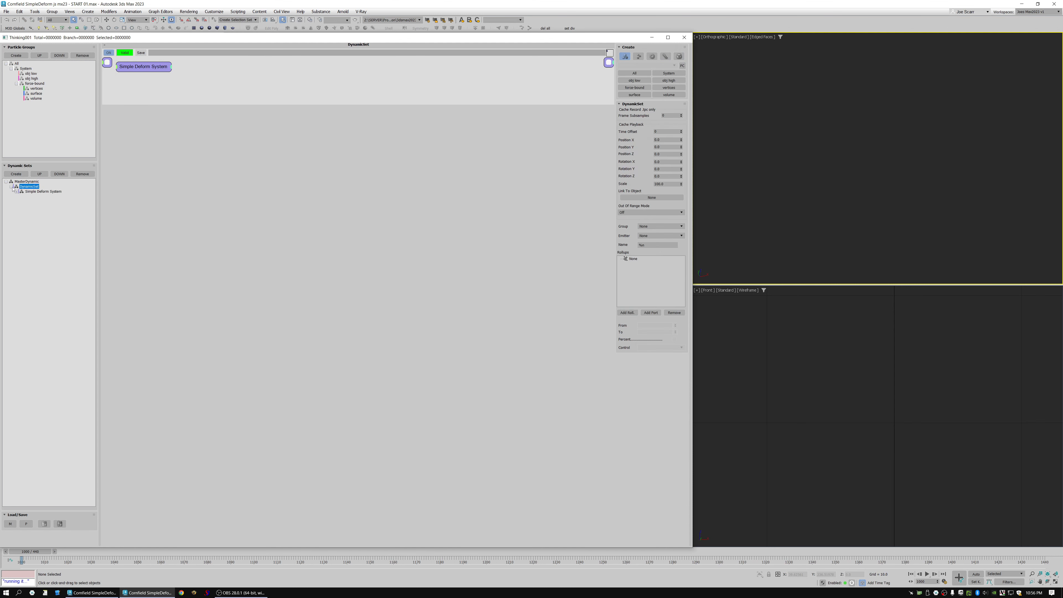
left_click_drag(143, 66, 312, 79)
left_click(312, 78)
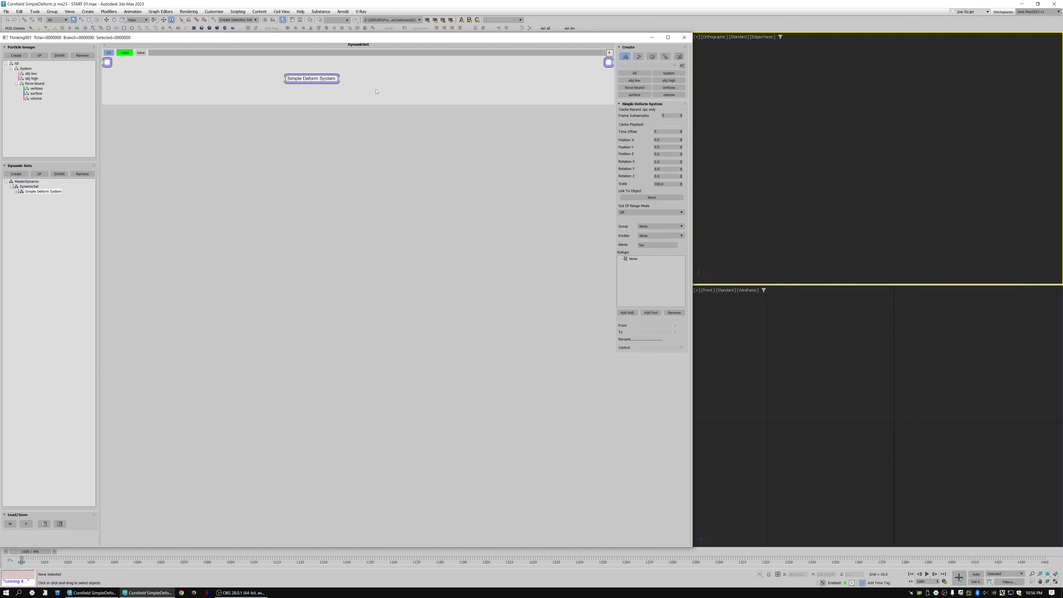
right_click(334, 77)
left_click(351, 191)
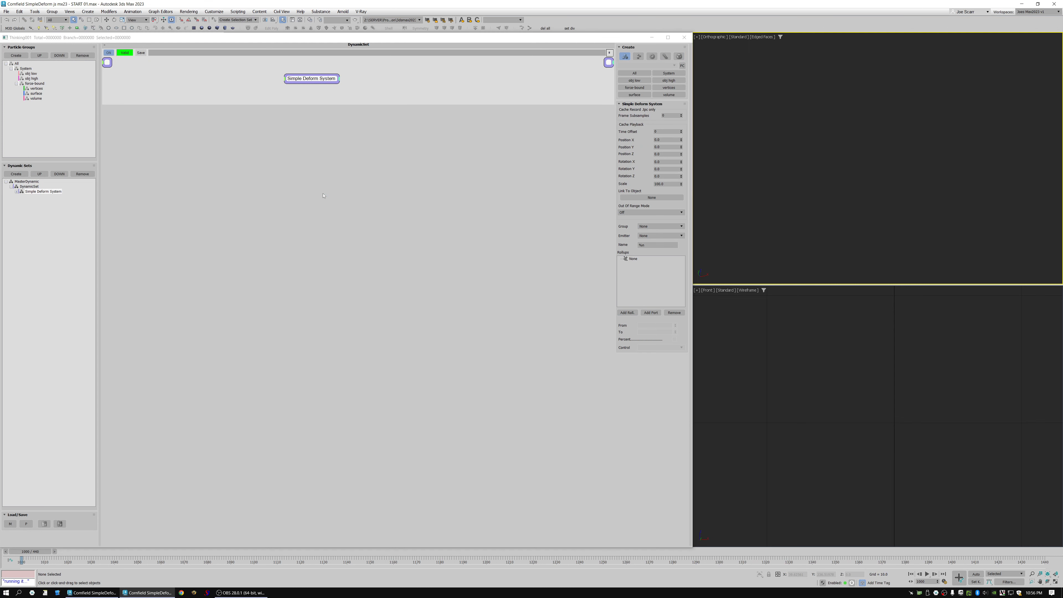
left_click(609, 502)
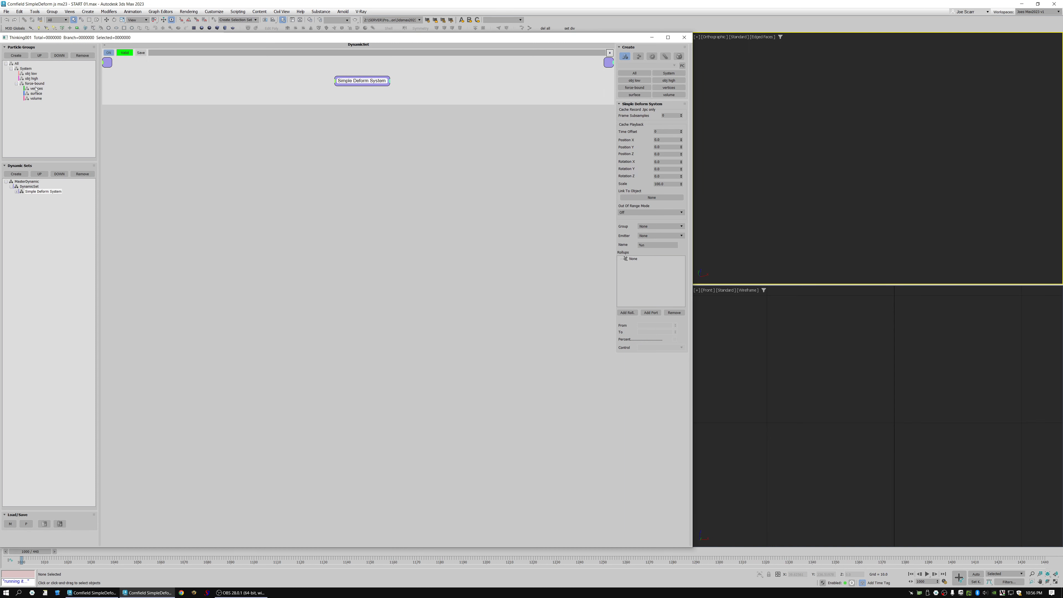
Review the System particle group's settings and data channels, and expand the Simple Deform System dynamic set
left_click(25, 69)
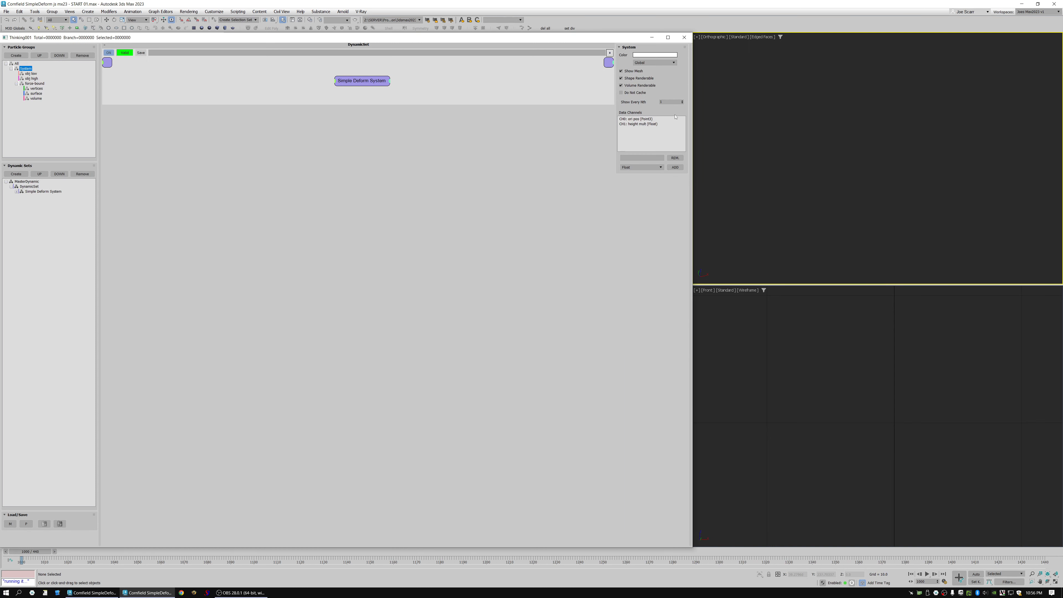
left_click(16, 191)
left_click(41, 195)
Close the particle system window, locate the Thinking001 object in the Top view, and look over the scene file commands
left_click(684, 38)
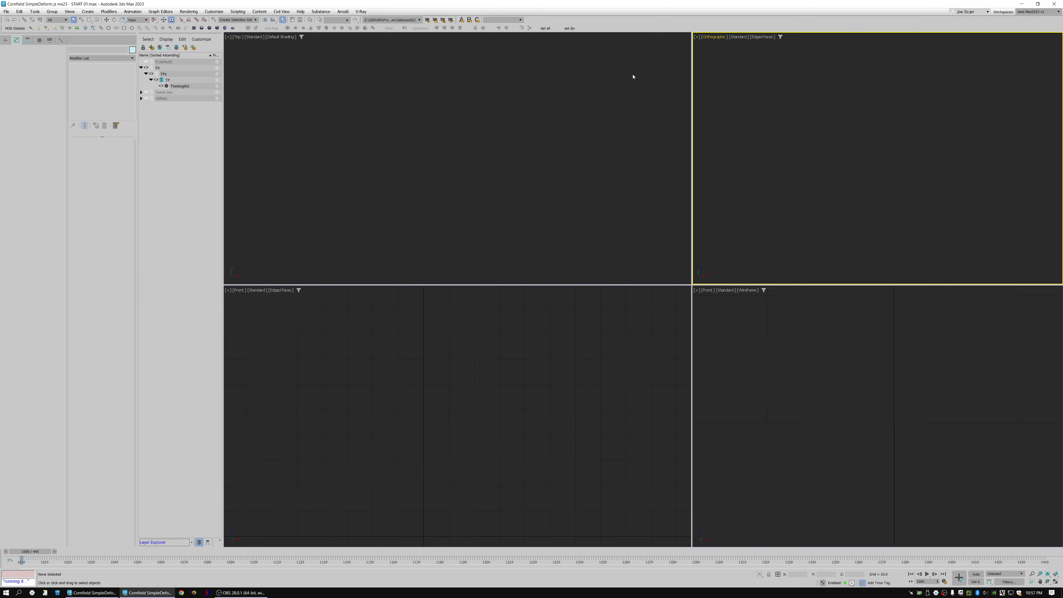
left_click(185, 87)
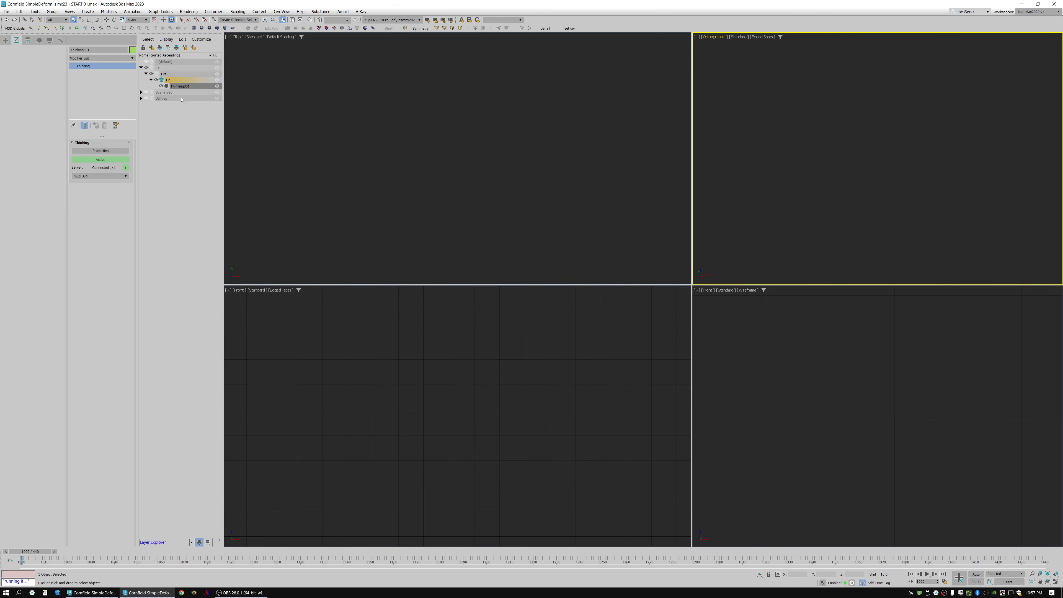
middle_click(482, 189)
key("z")
scroll(440, 183, "down", 4)
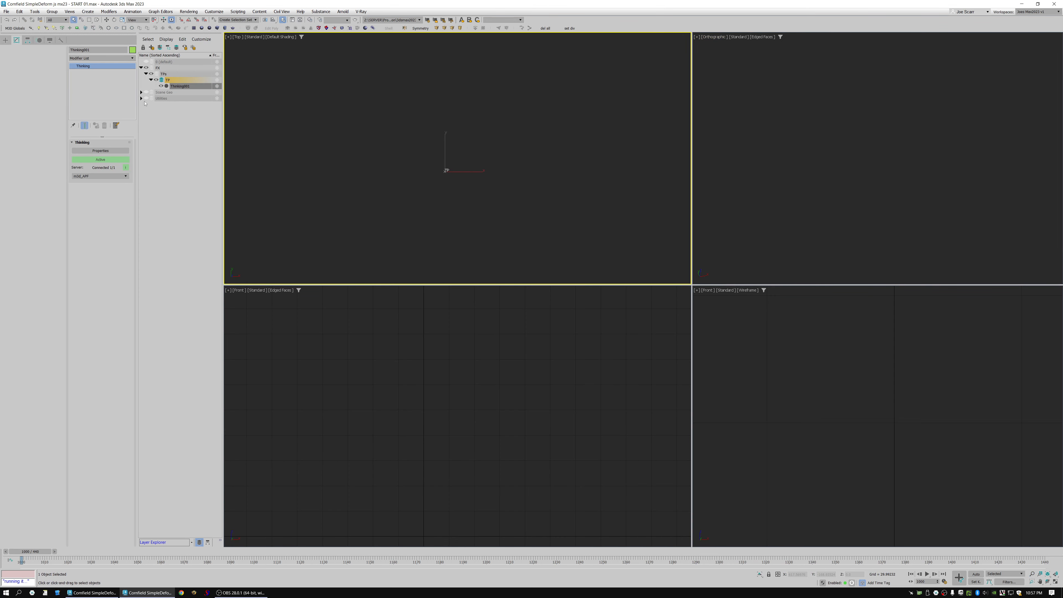
left_click(7, 11)
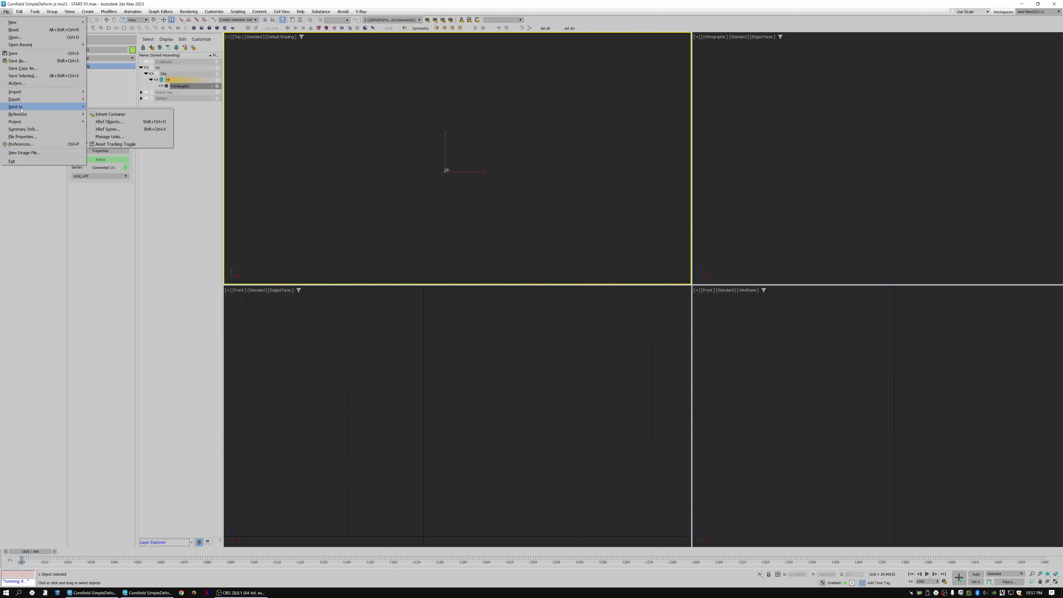
left_click(456, 165)
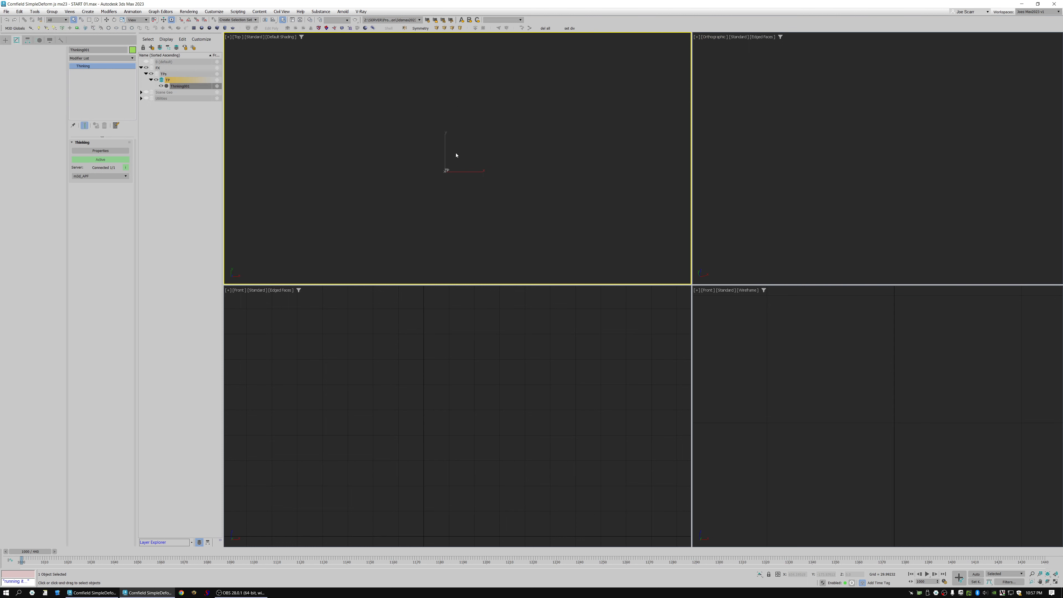
left_click(460, 211)
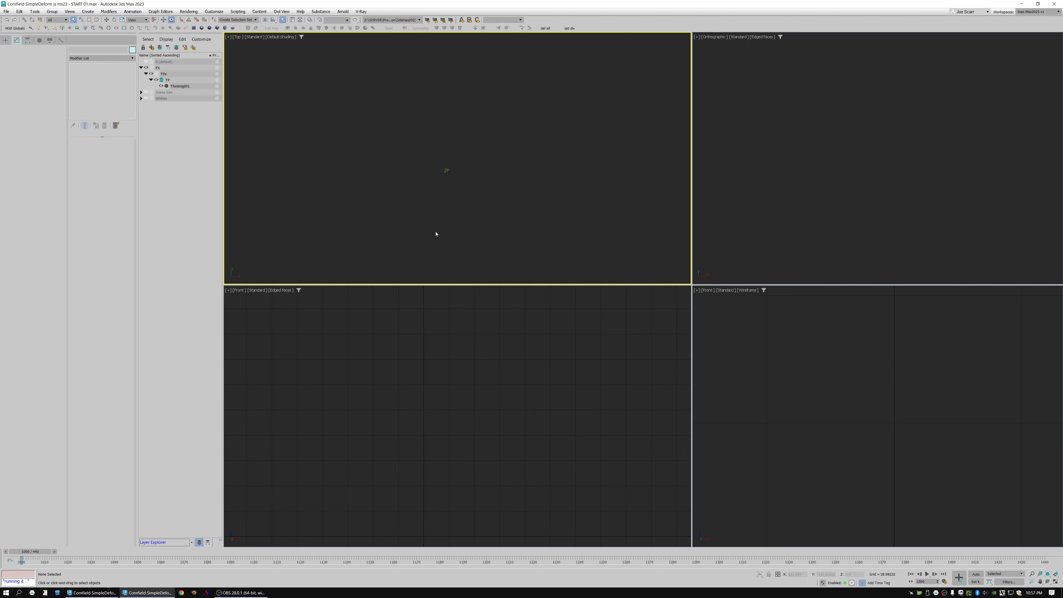
Reopen the particle system window and shift the ObjToParticle node slightly in the import dynamic set
key("alt+t")
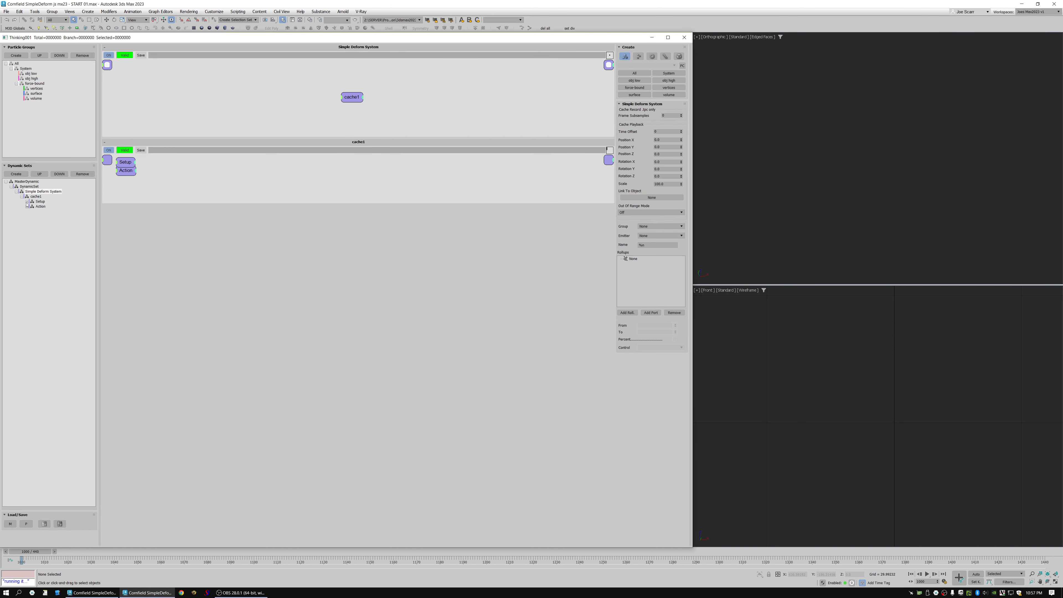
left_click(27, 202)
left_click(46, 207)
left_click(356, 97)
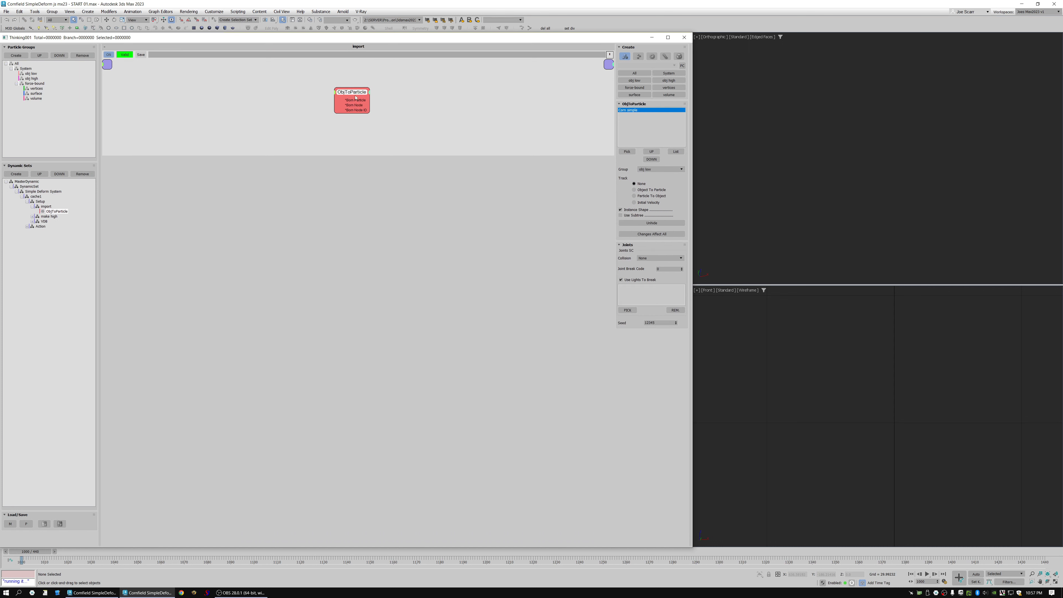
left_click_drag(355, 98, 360, 97)
Add a LayerToParticle operator beside ObjToParticle in the import set and disable ObjToParticle
right_click(372, 91)
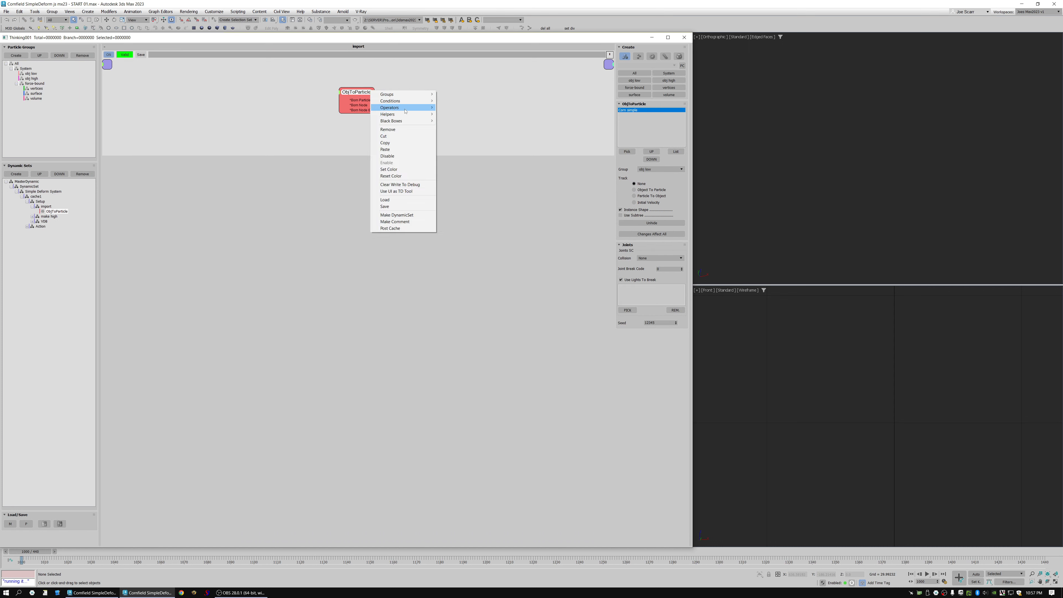
mouse_move(397, 107)
mouse_move(460, 120)
left_click(510, 140)
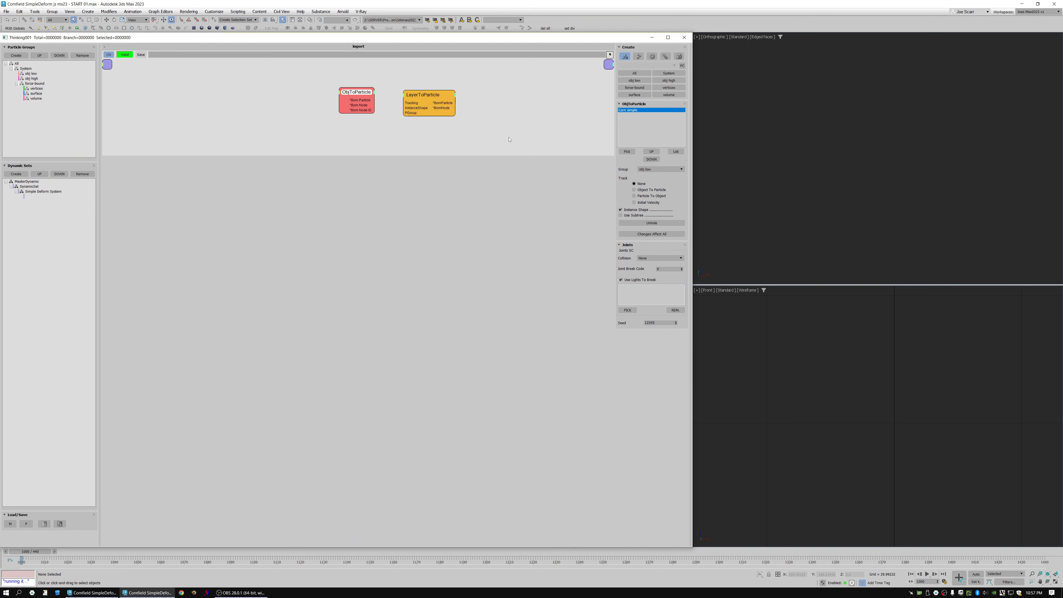
right_click(355, 93)
left_click(357, 95)
left_click_drag(419, 93, 414, 93)
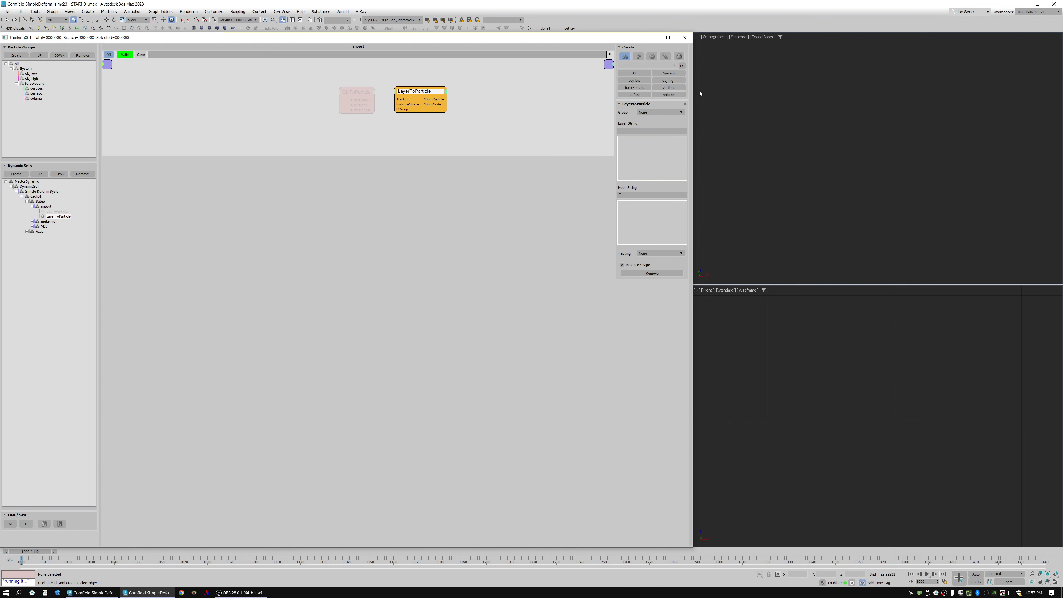
Delete the LayerToParticle operator and enable ObjToParticle again
key("Delete")
left_click(344, 100)
right_click(344, 99)
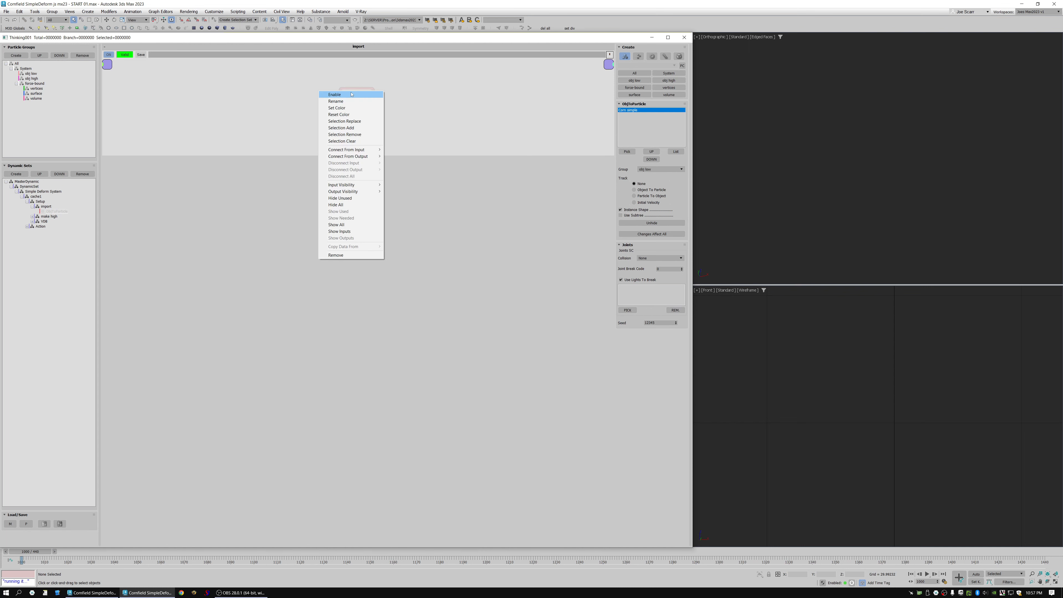
left_click(344, 97)
left_click_drag(345, 99, 345, 101)
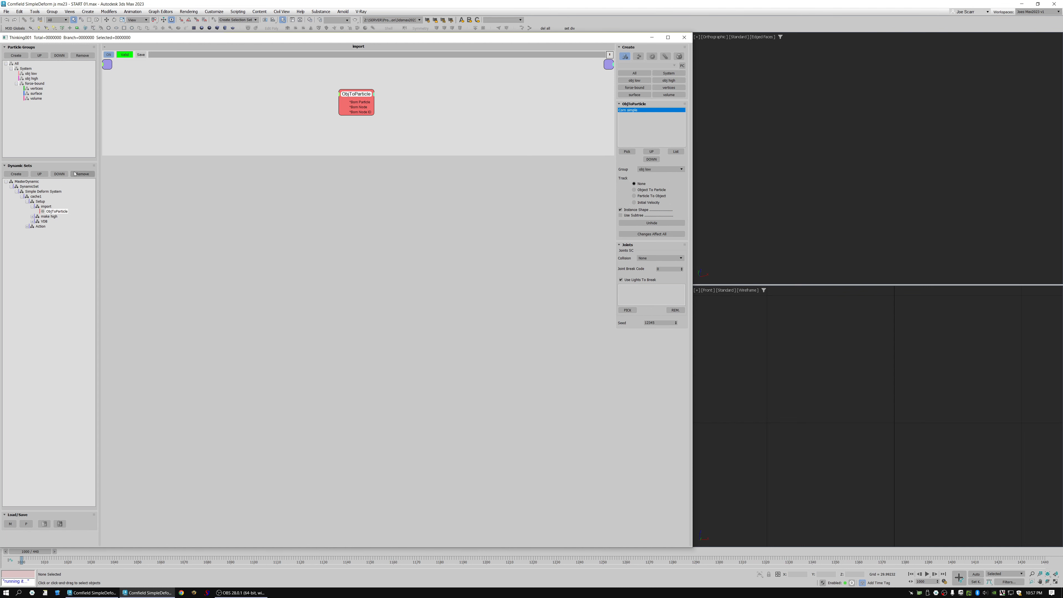
Open the make high dynamic set, reduce ParticleData to its used inputs, and reposition the node
left_click(32, 206)
left_click(49, 211)
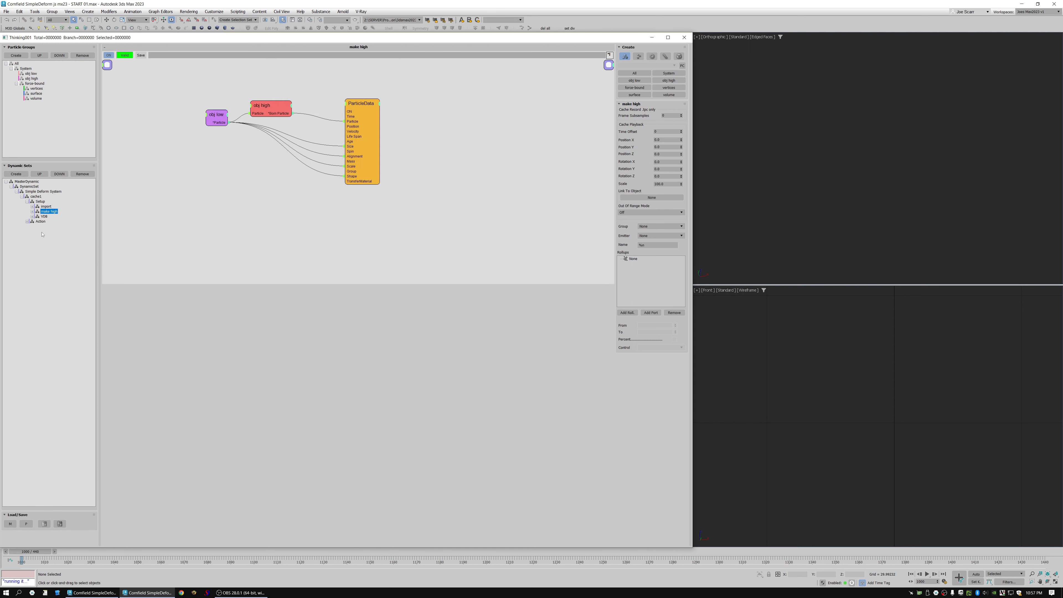
double_click(355, 104)
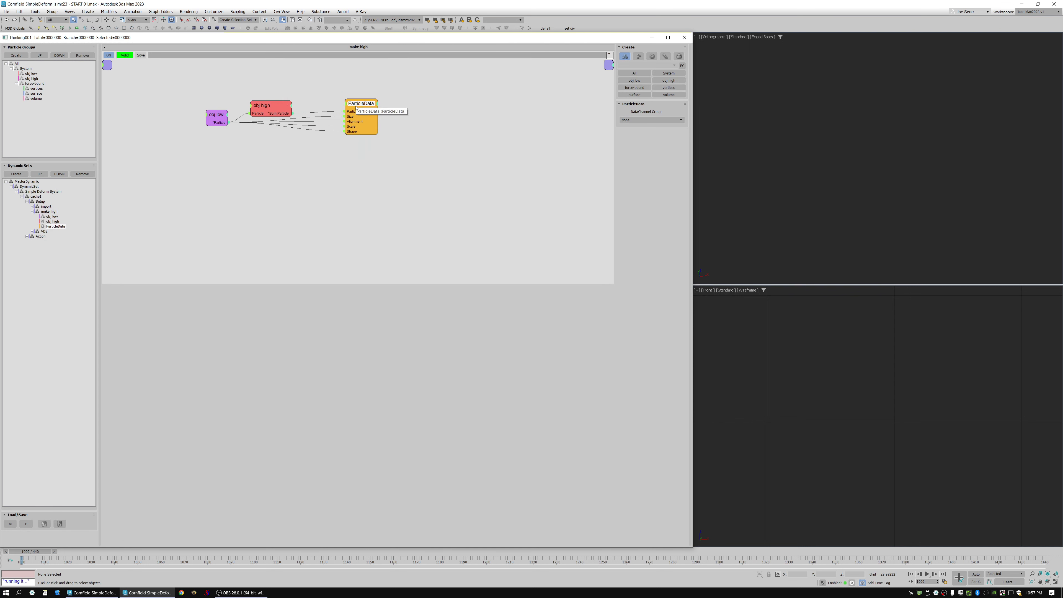
left_click_drag(355, 104, 348, 117)
middle_click_drag(333, 95, 388, 121)
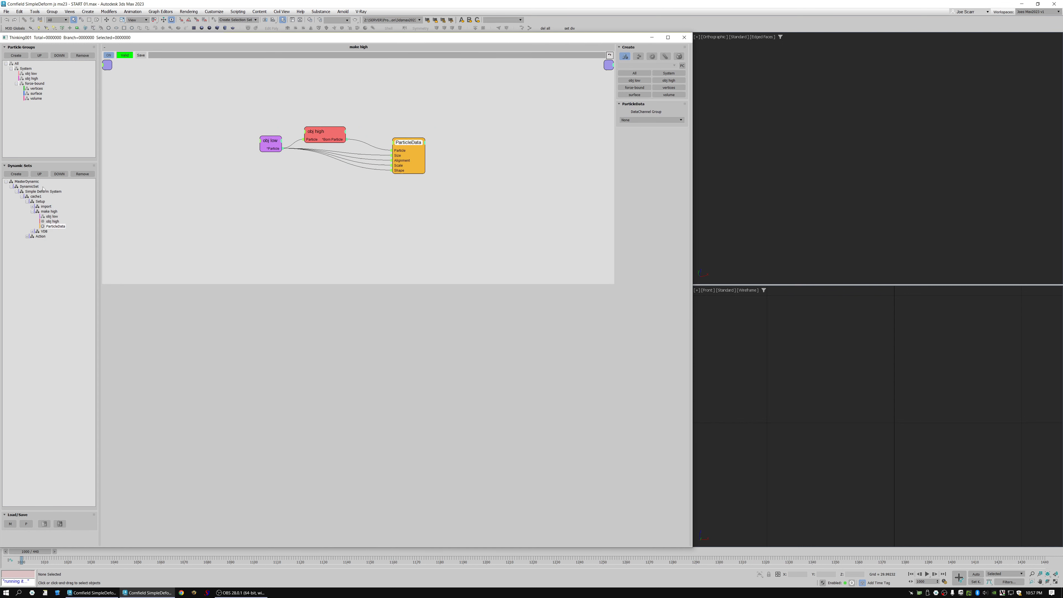
Open the VDB dynamic set, move the VolumeToShapeVDB node closer to the other nodes, and shorten the node canvas
left_click(32, 212)
left_click(44, 216)
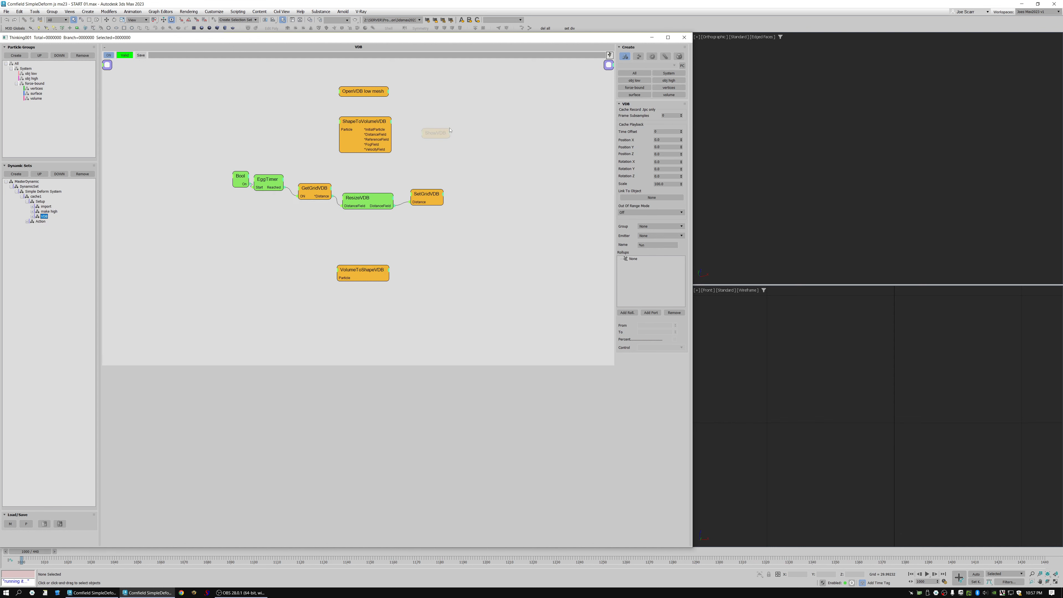
left_click_drag(382, 288, 390, 275)
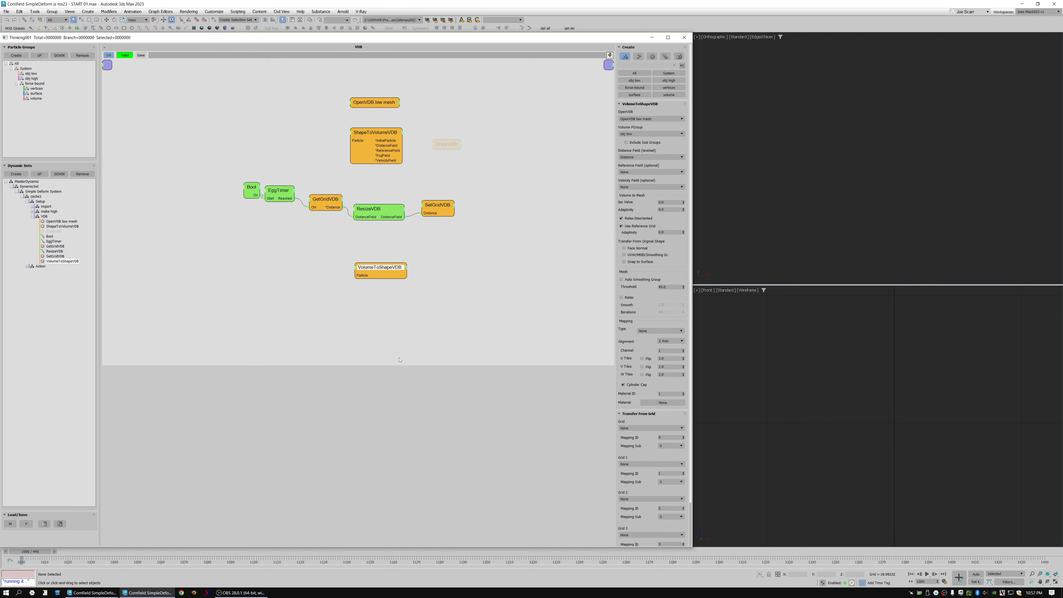
left_click_drag(393, 363, 394, 329)
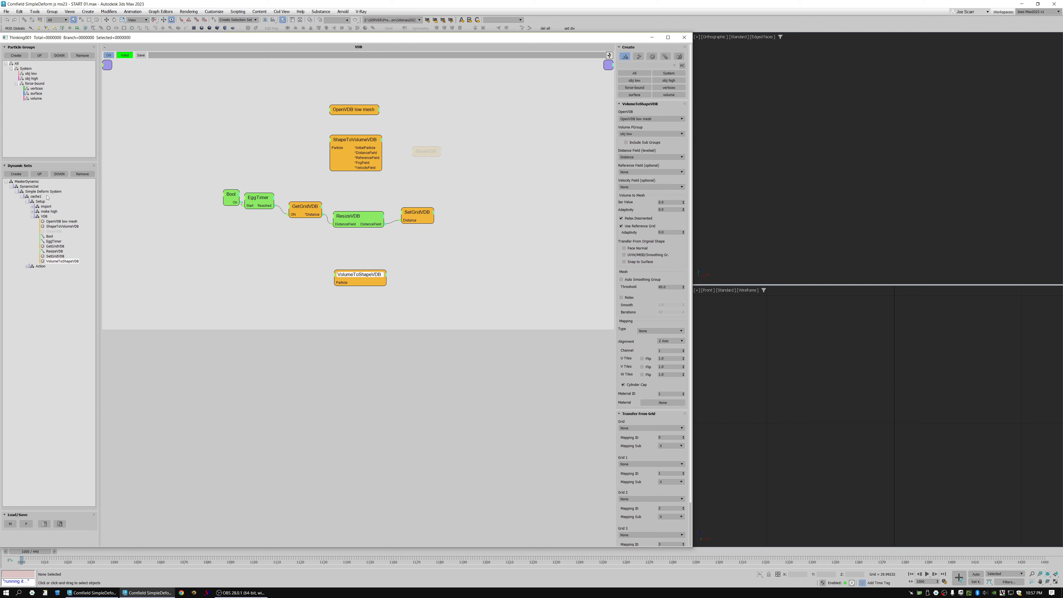
Collapse the VDB set, expand the Action group, and open its SimpleDeform dynamic set
left_click(32, 217)
left_click(27, 221)
left_click(52, 226)
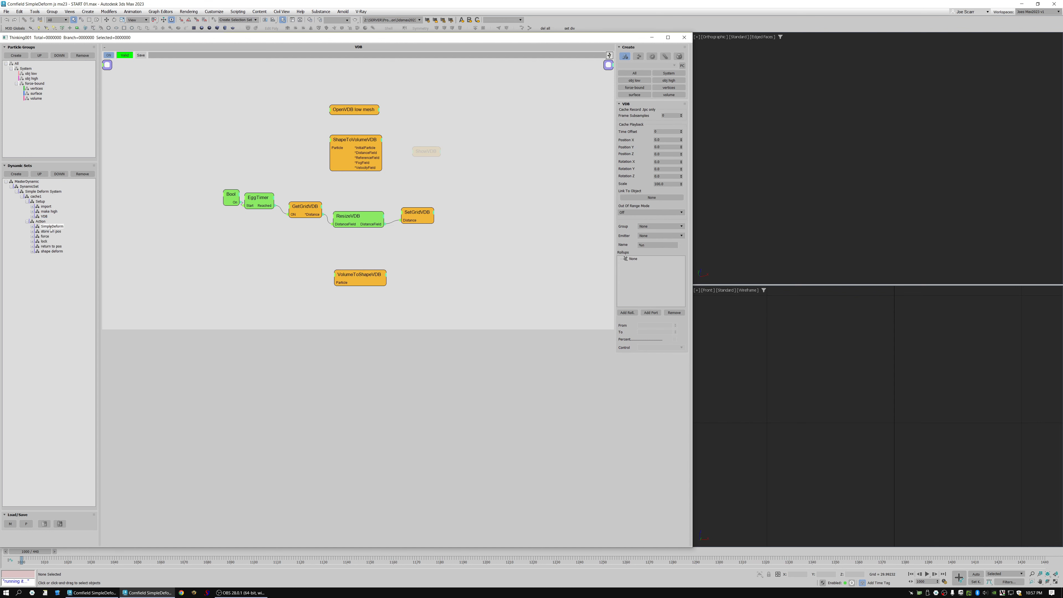
Advance the animation six frames and zoom the front viewport to frame the cornstalk particles
left_click(824, 334)
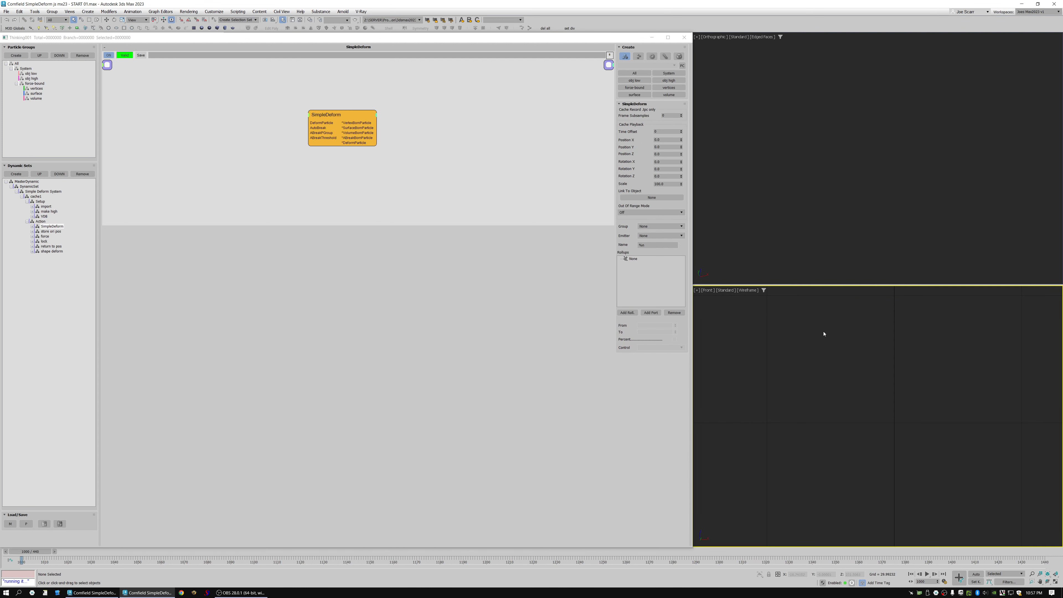
key("period")
key("period")
key("period")
key("alt+z")
left_click_drag(868, 385, 832, 400)
key("period")
key("period")
key("period")
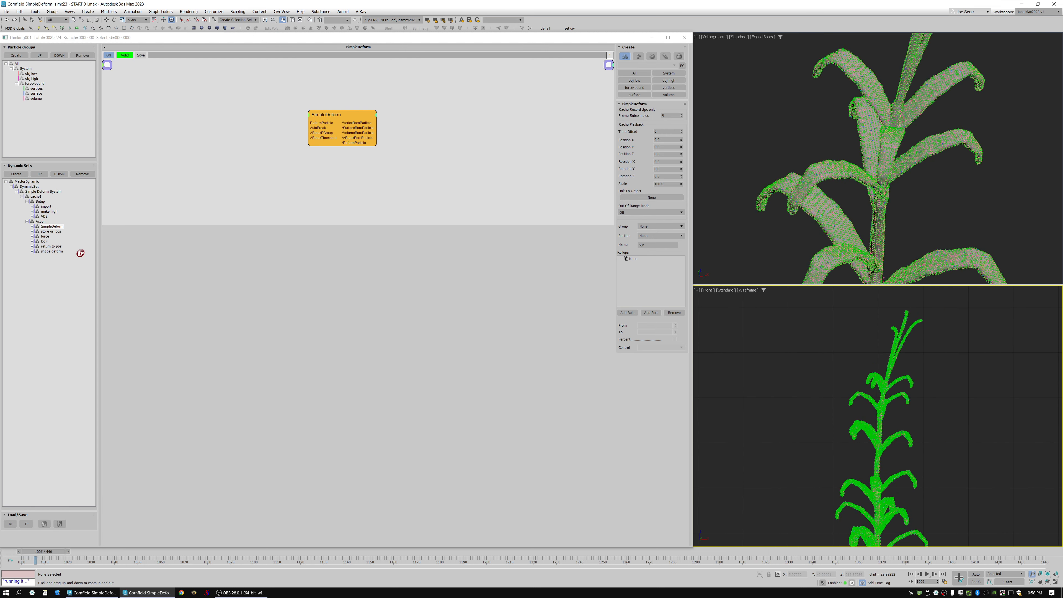
Review the settings of the SimpleDeform operator and the ShapeDeform operator in their Action dynamic sets
left_click(52, 250)
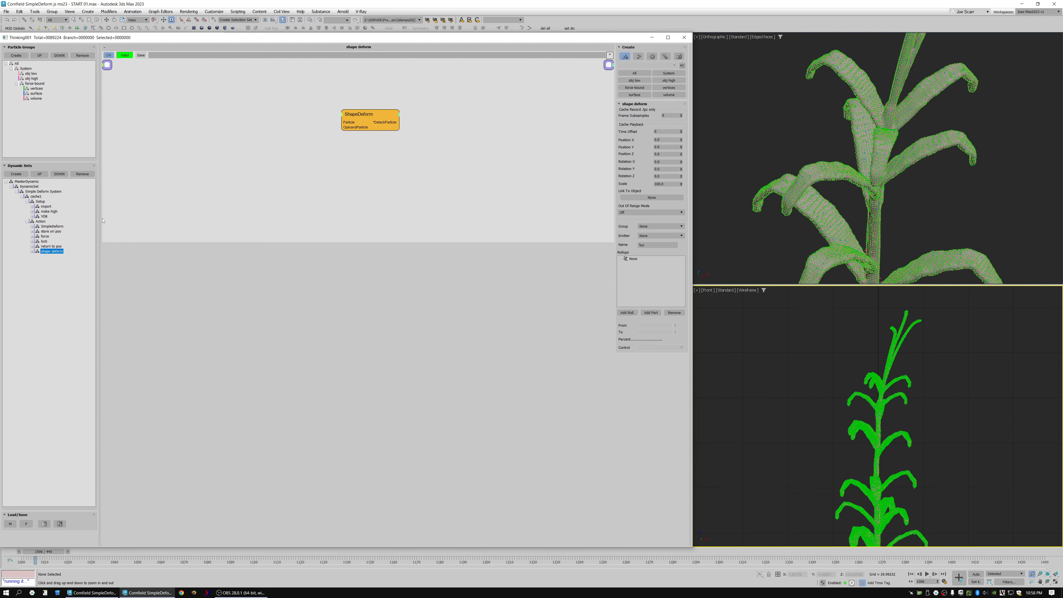
left_click(52, 226)
left_click(358, 115)
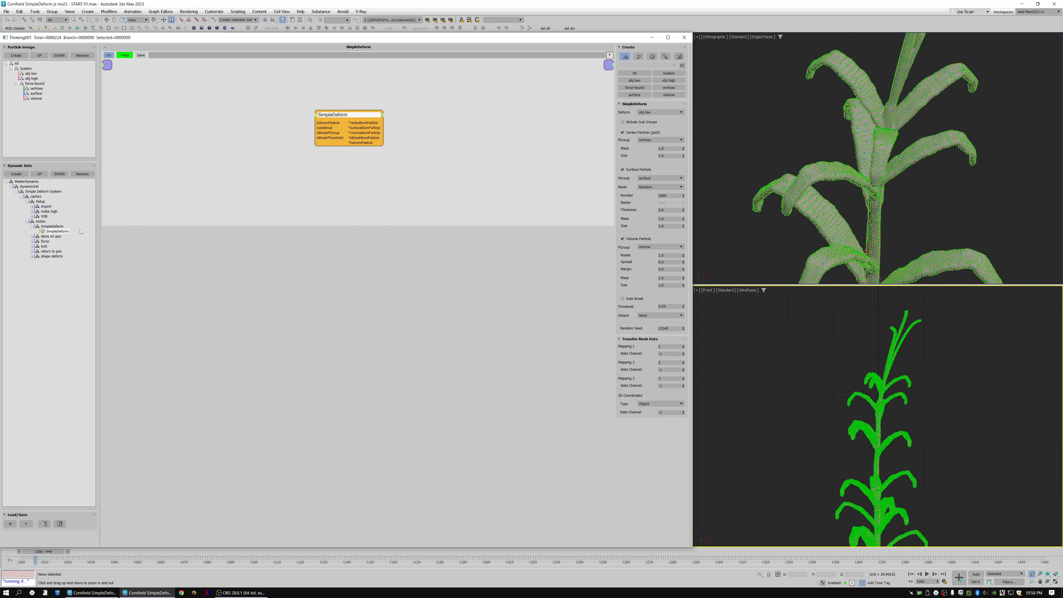
left_click(32, 226)
left_click(51, 251)
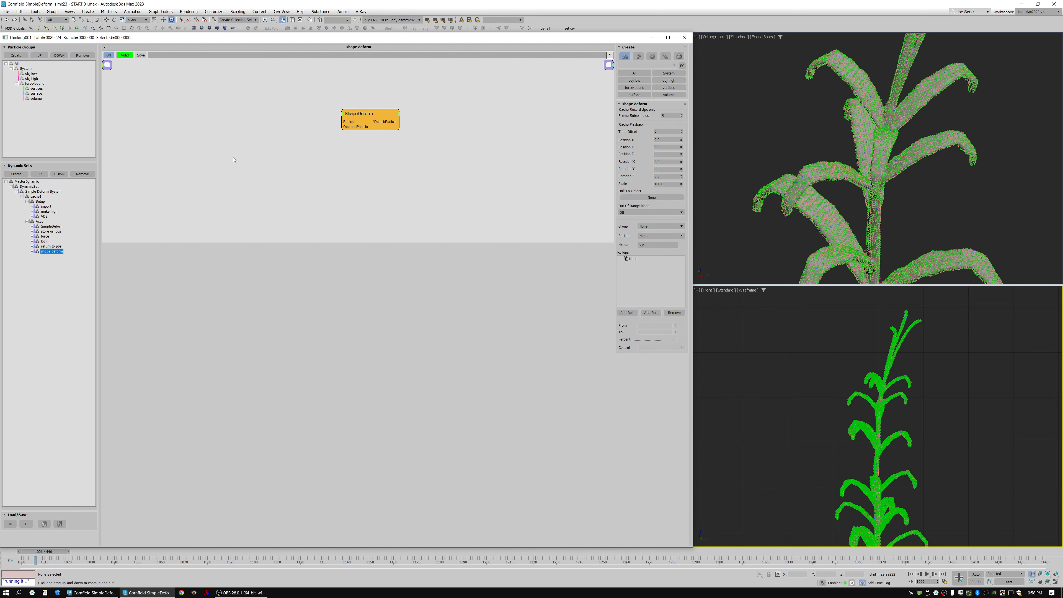
left_click(363, 118)
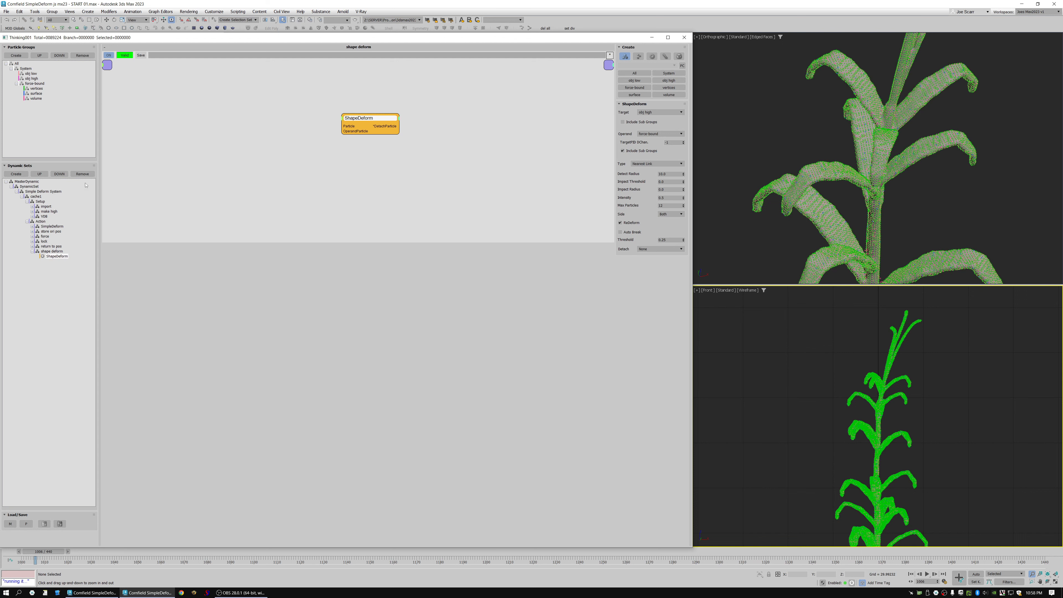
left_click(32, 251)
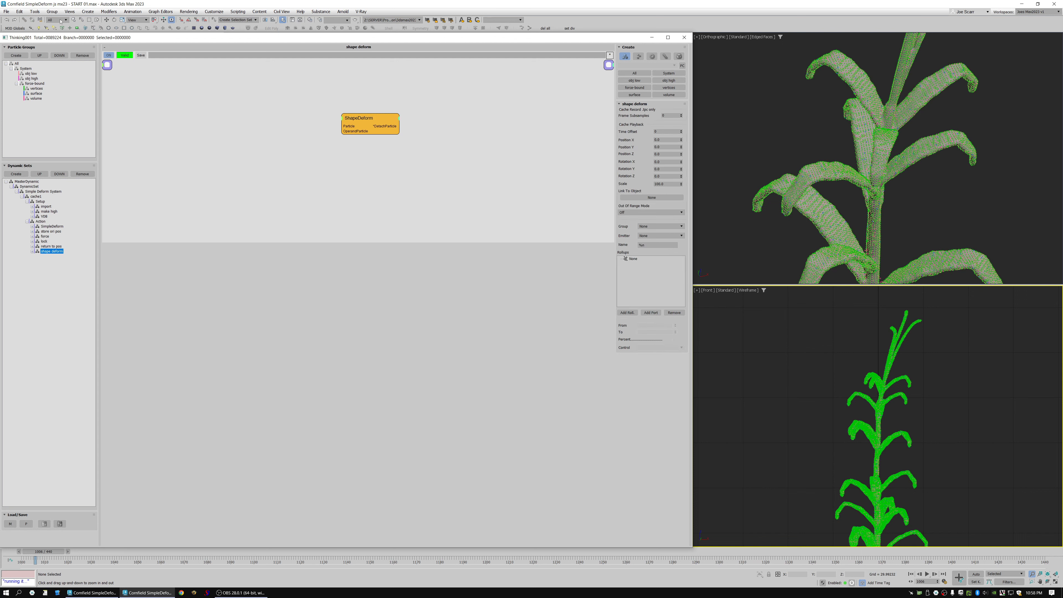